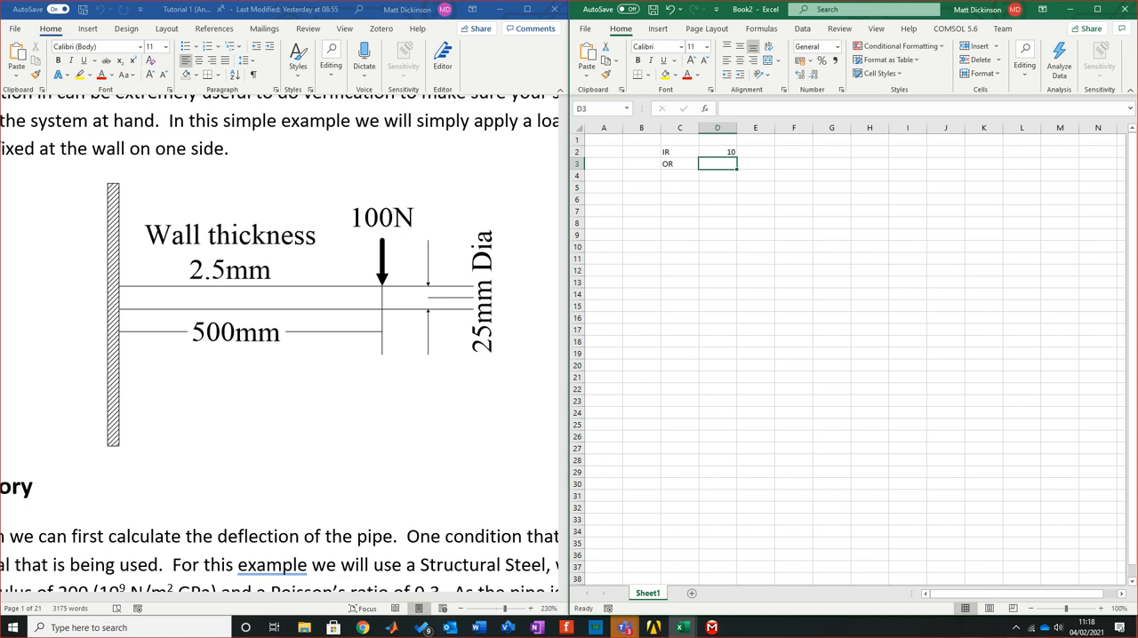
Relabel cell C2 as OR and cell C3 as IR
click(680, 152)
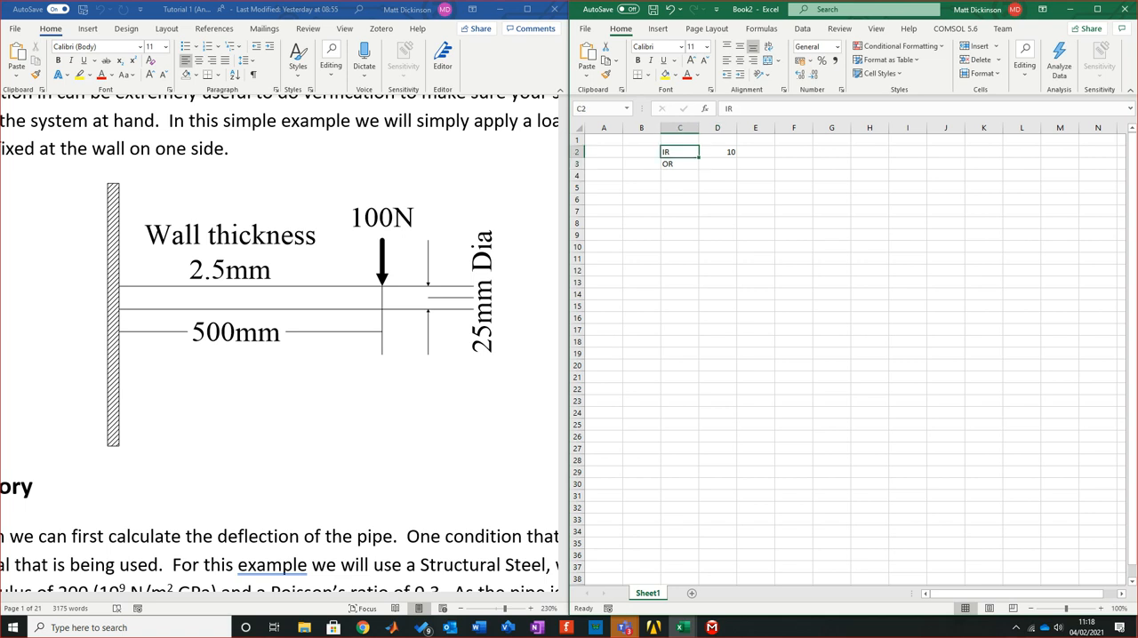
ctrl+scroll(848, 354, up, 5)
ctrl+scroll(848, 354, up, 2)
text(OR)
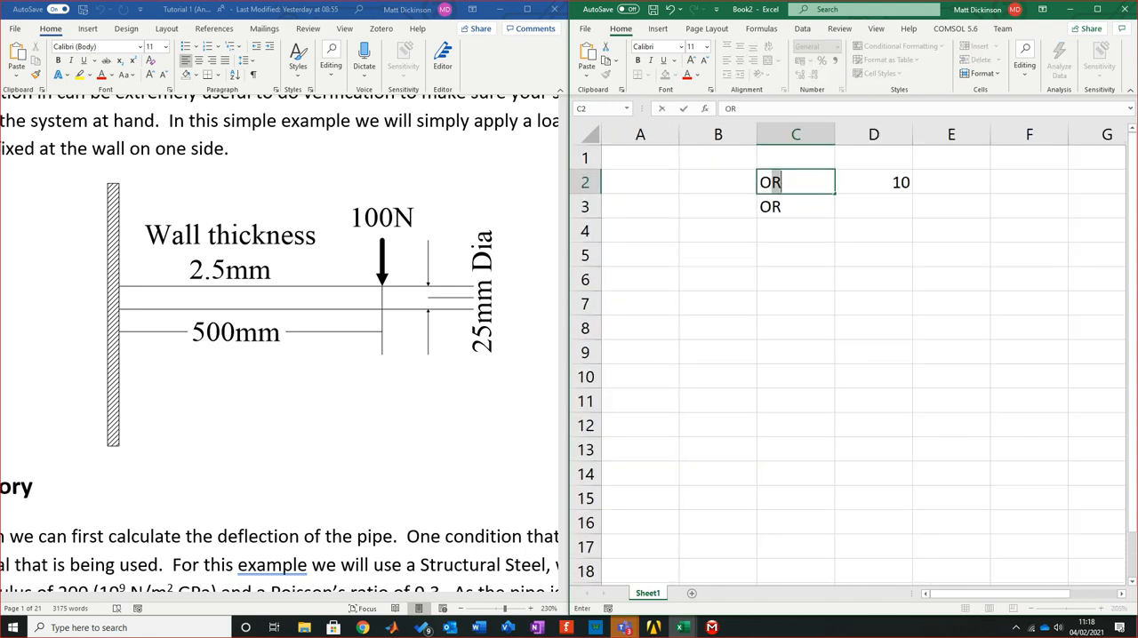
key(Return)
text(IR)
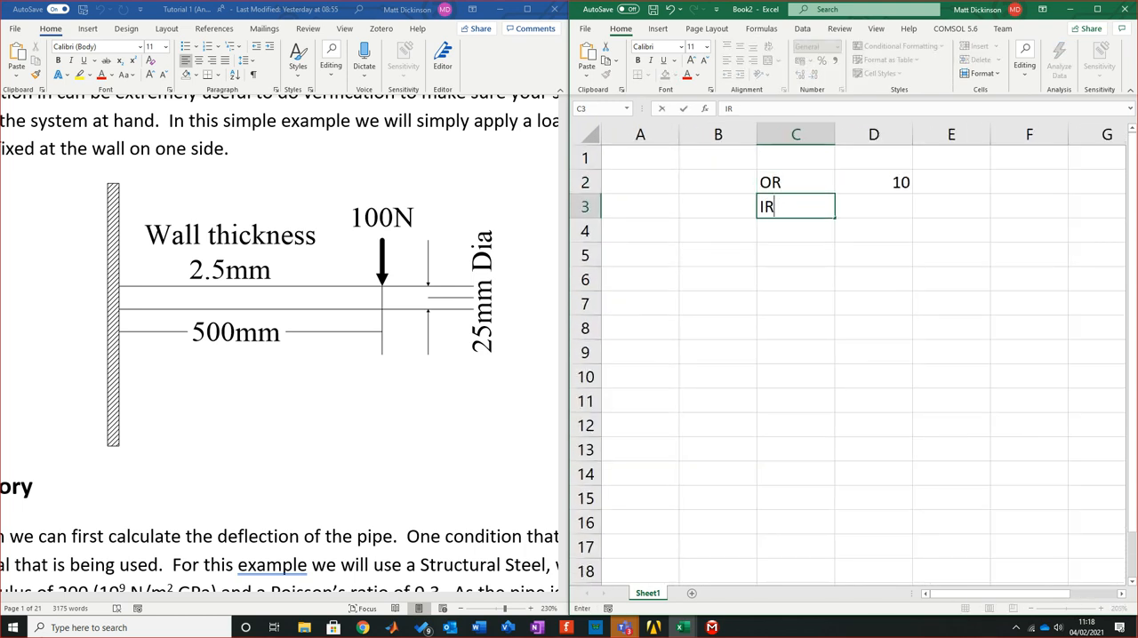
Enter 12.5 as the OR value in D2 and 10 as the IR value in D3
click(873, 182)
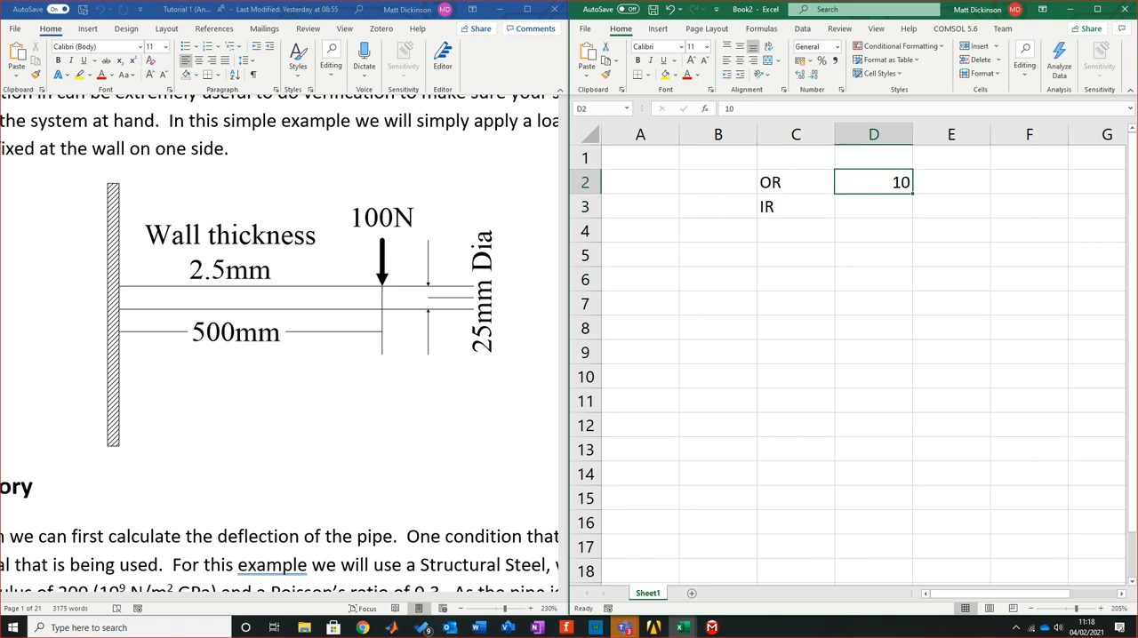
text(12.5)
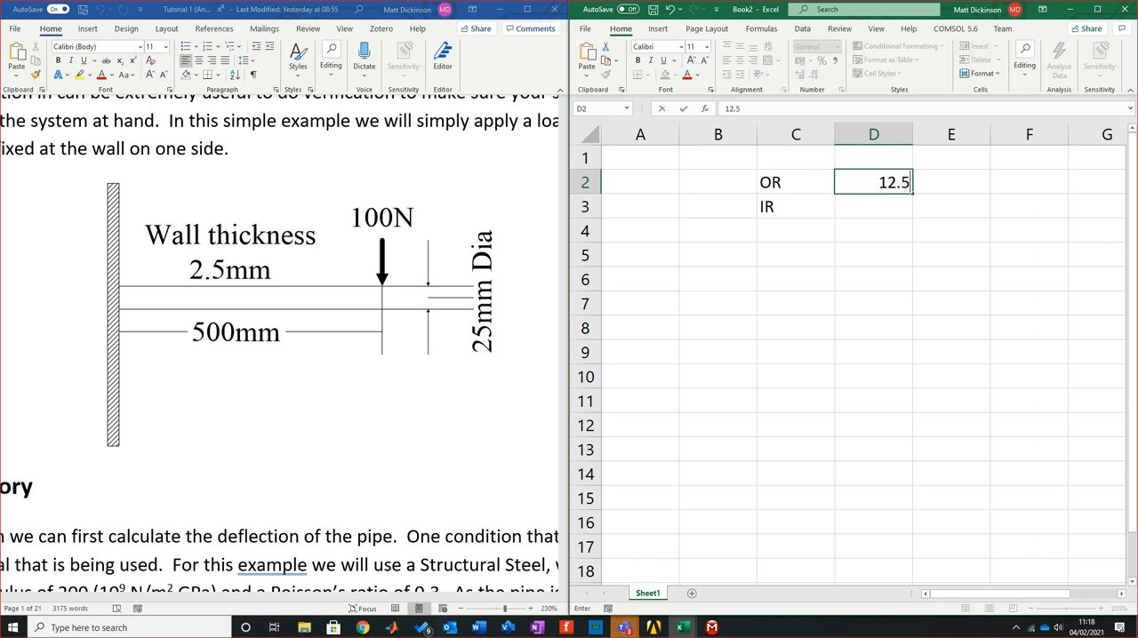
key(Return)
text(10)
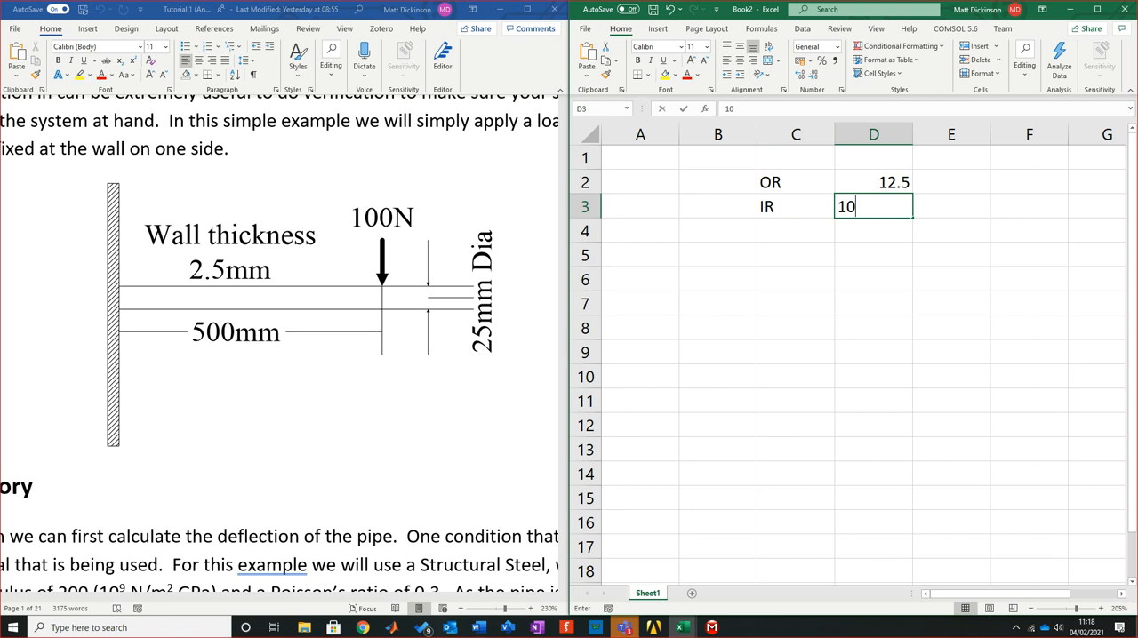
key(Return)
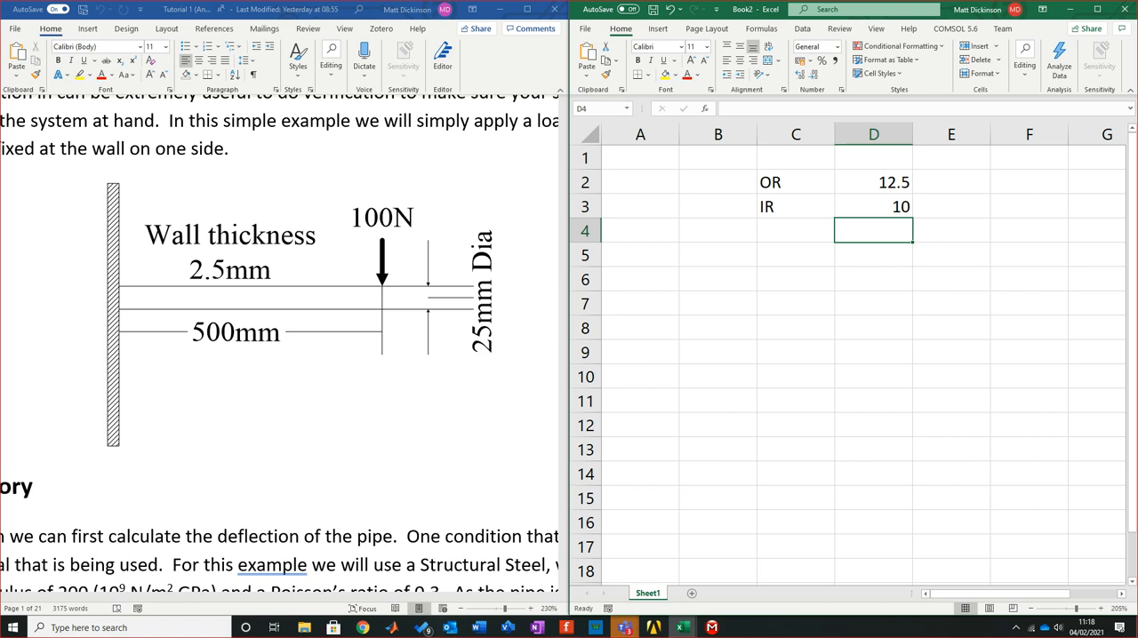
key(Left)
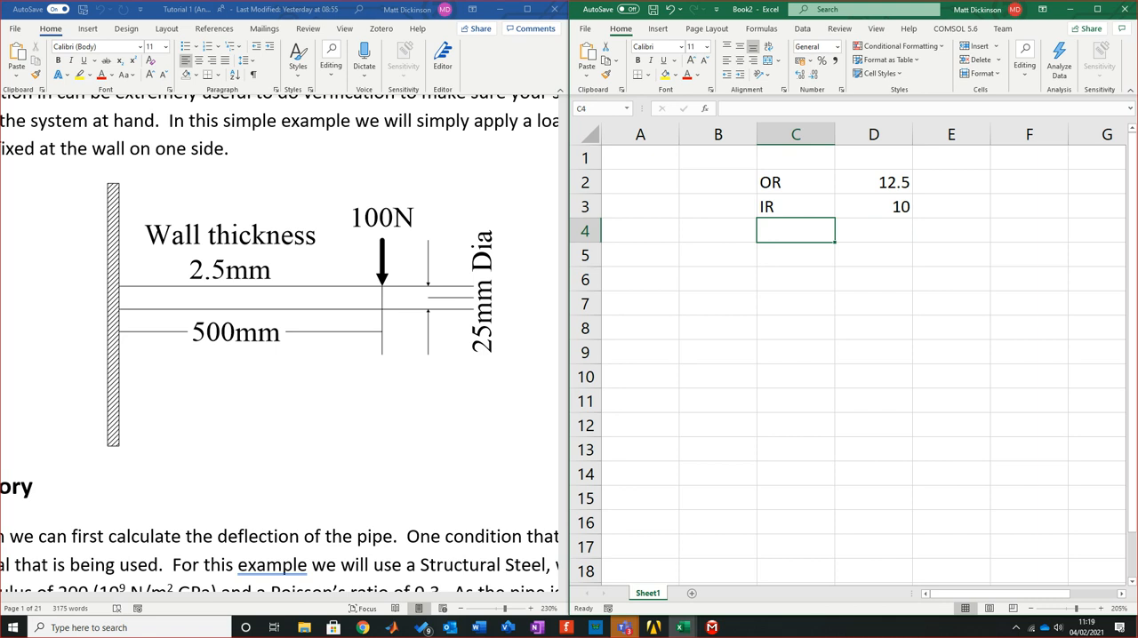
key(Up)
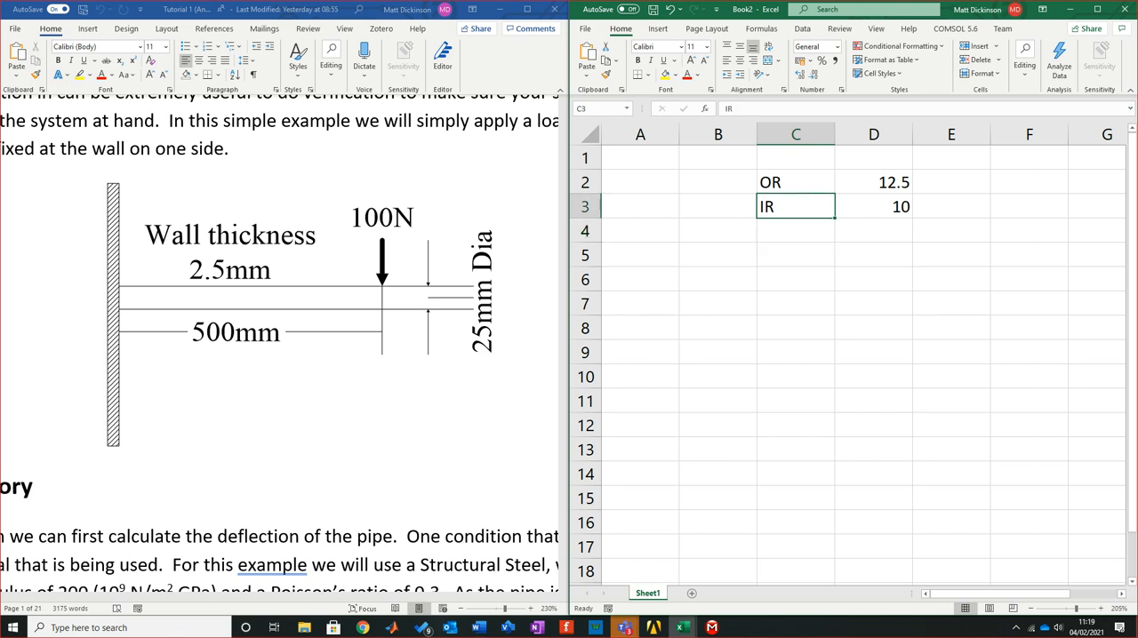
key(Left)
key(Up)
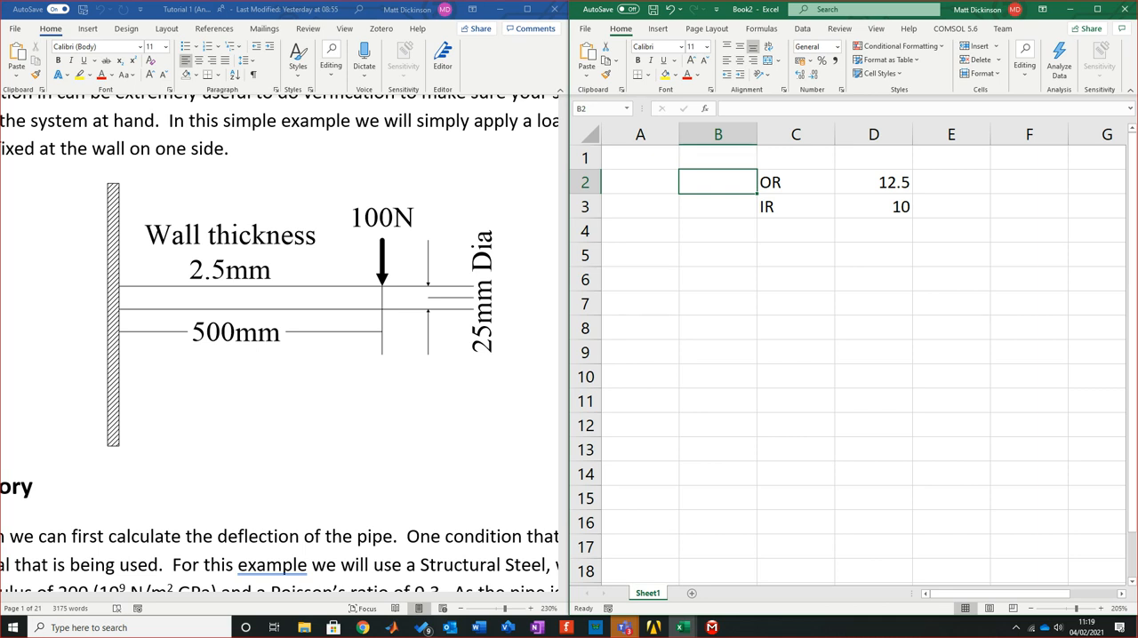
Try to add the comment "outer rad of the bar" to the OR label in C2
click(795, 206)
click(795, 183)
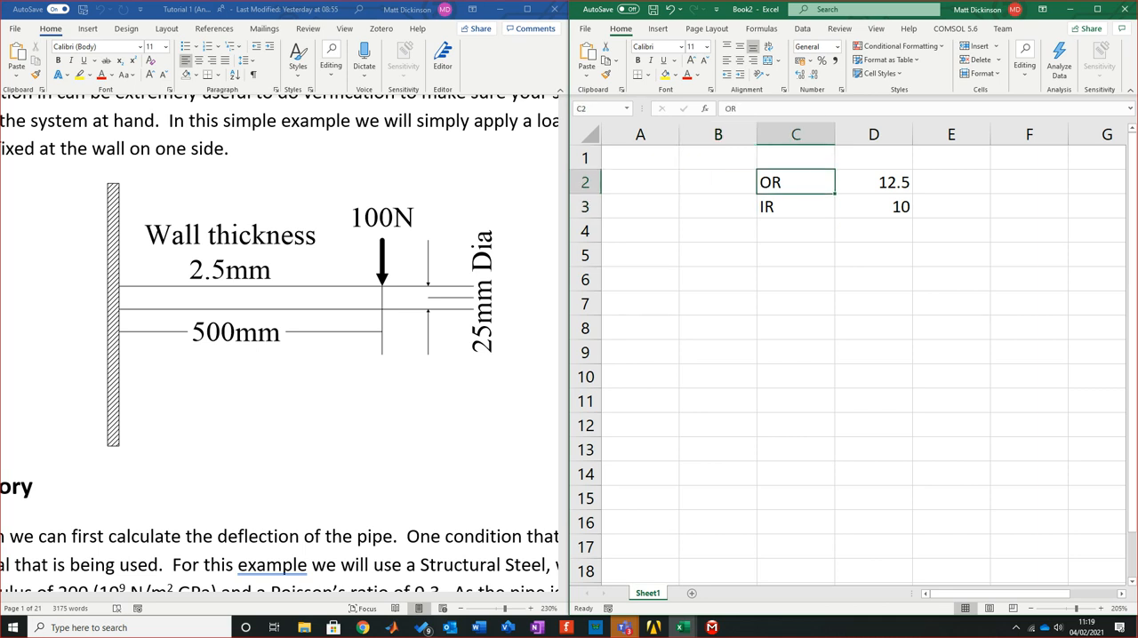
click(658, 28)
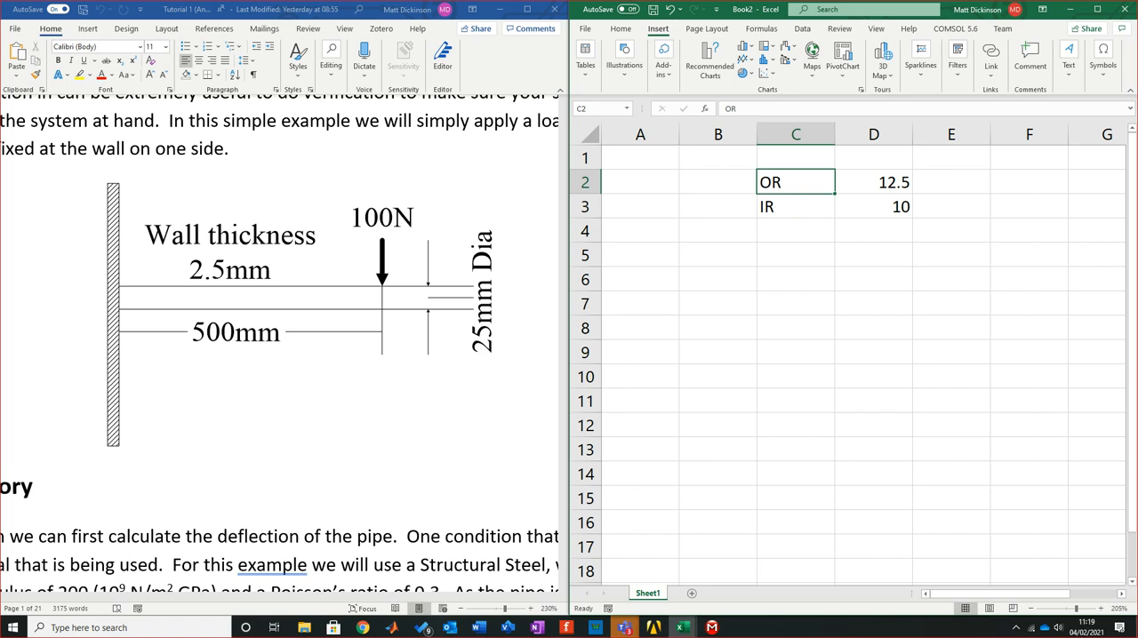
click(1030, 61)
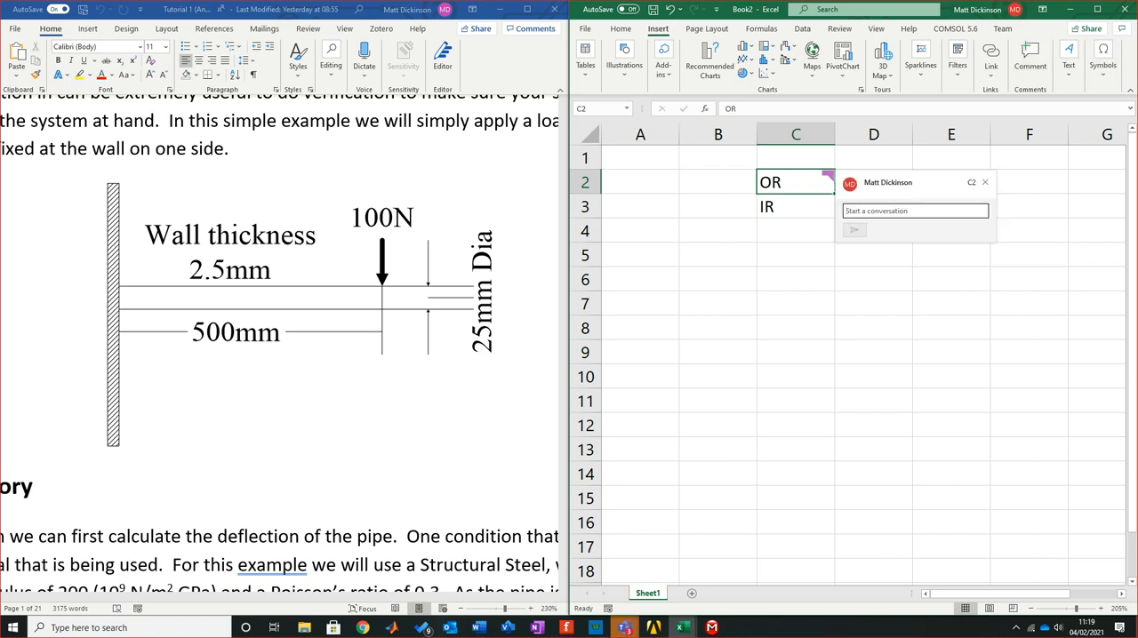
text(outer rad of the bar)
click(795, 304)
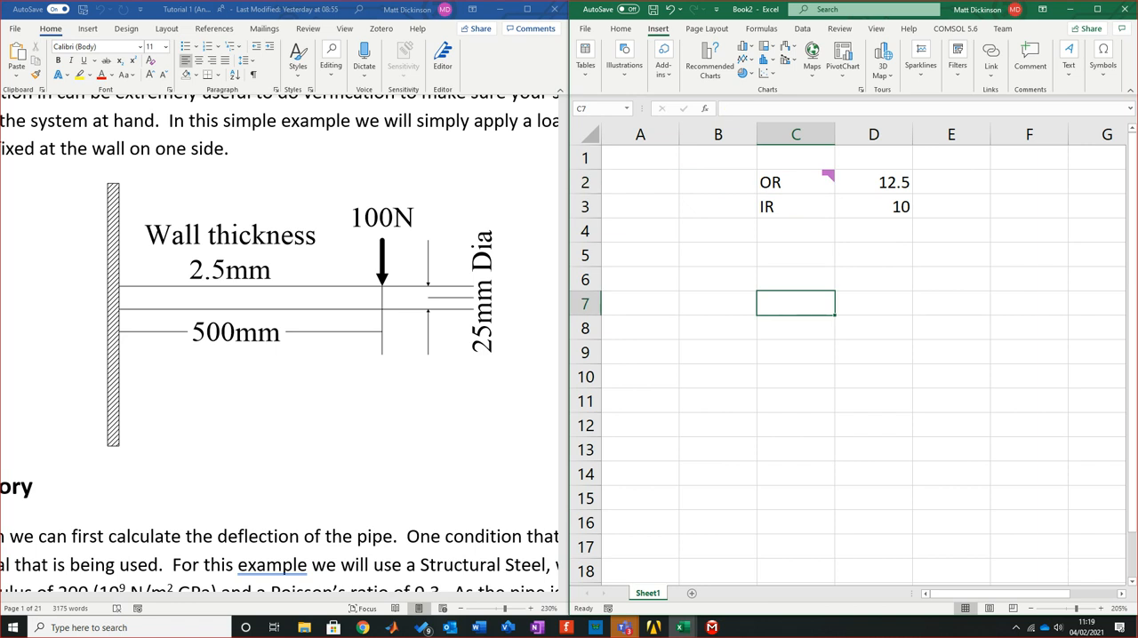
Try to add a comment to the IR label in C3, and discard the unposted comment on C2
click(796, 206)
click(1030, 60)
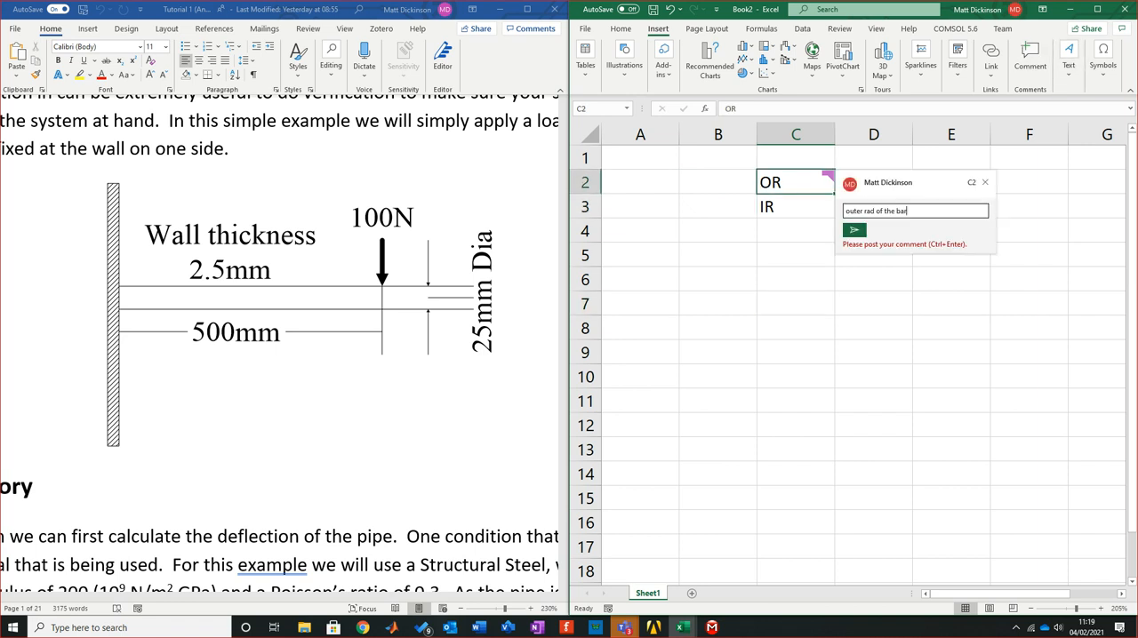
click(872, 523)
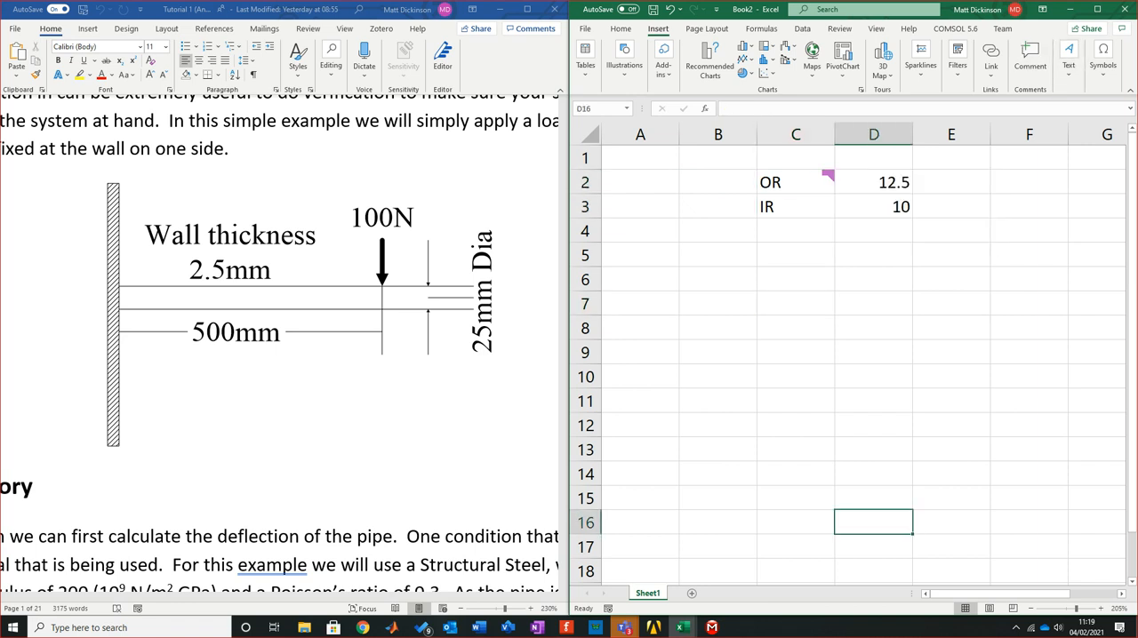
click(795, 206)
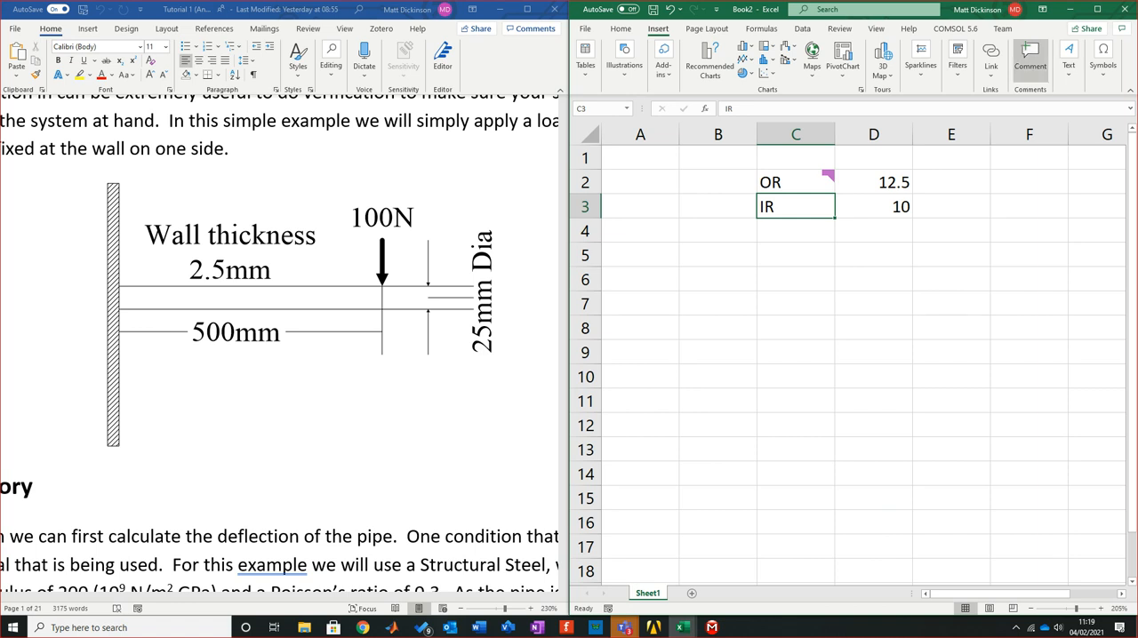
click(1030, 61)
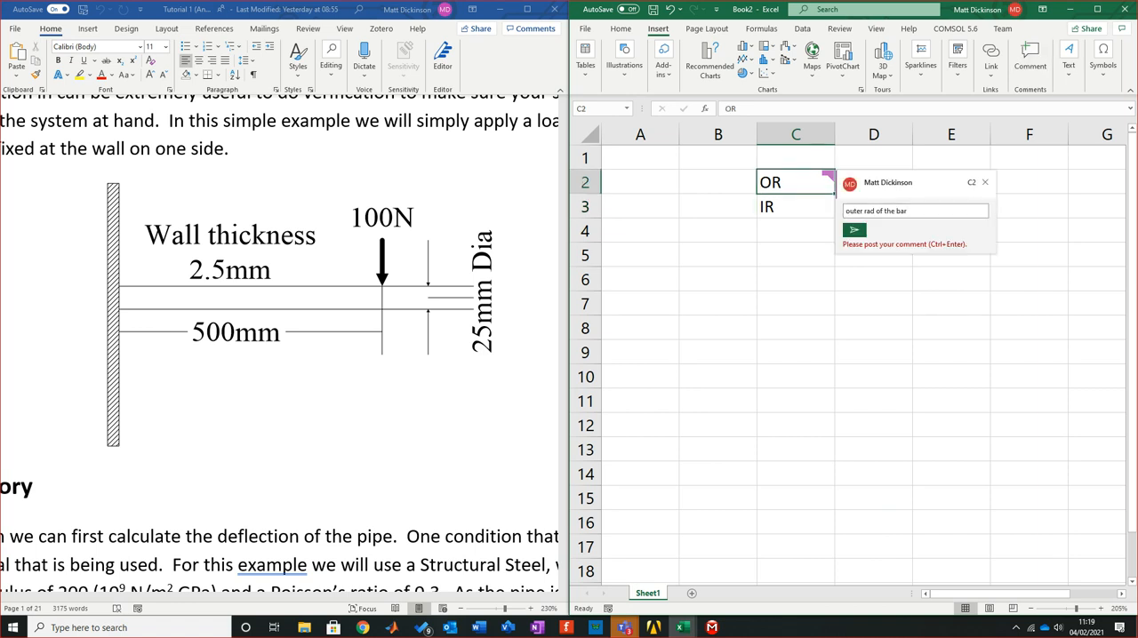
click(873, 279)
click(796, 206)
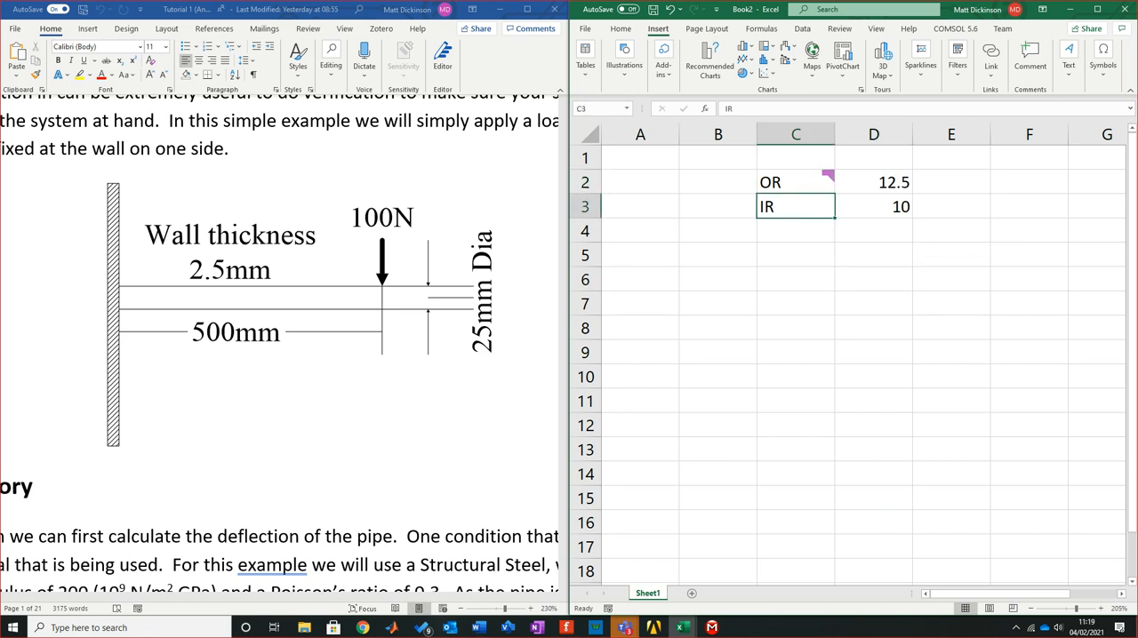
click(1030, 60)
click(987, 183)
drag(795, 280, 796, 303)
click(873, 255)
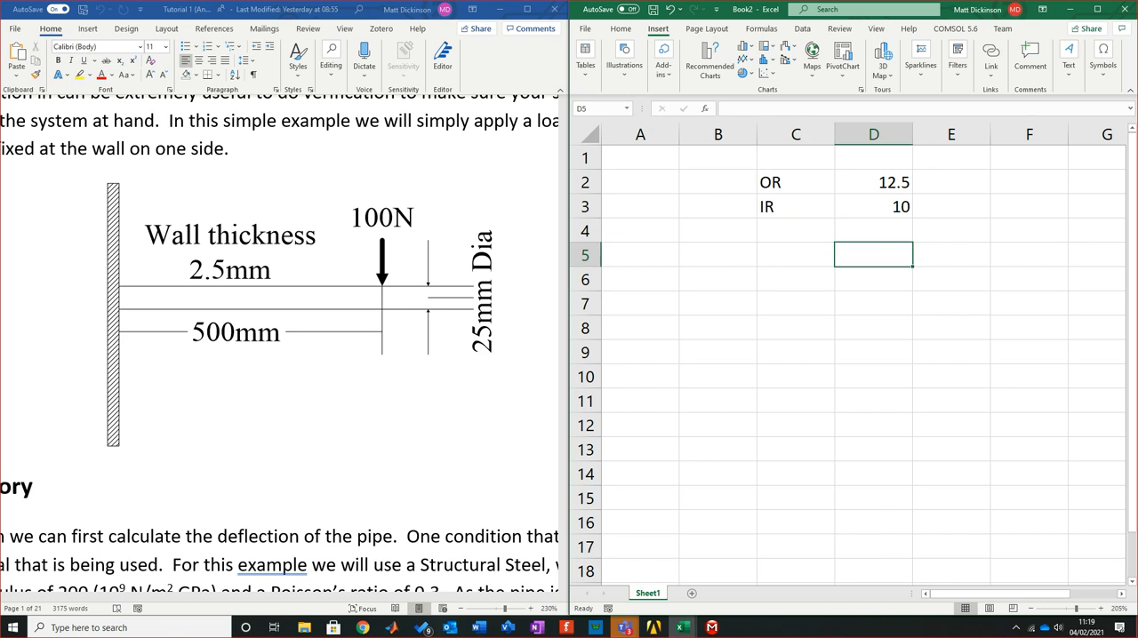
Enter the labels P, L, E and I in cells C4 to C7 below IR
click(796, 231)
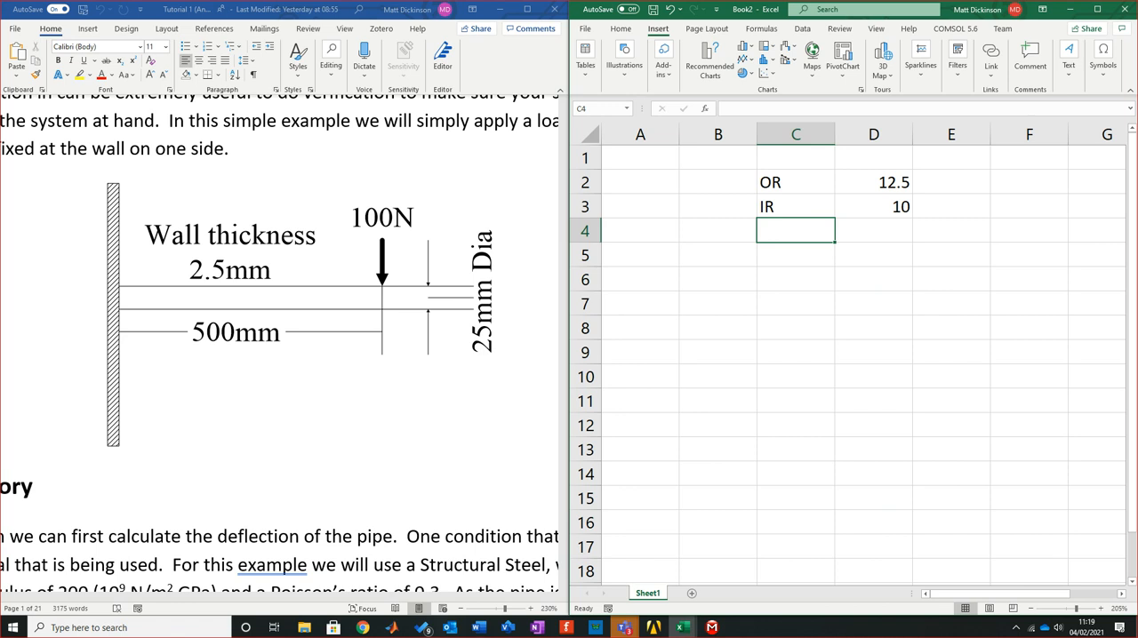
text(P)
key(Return)
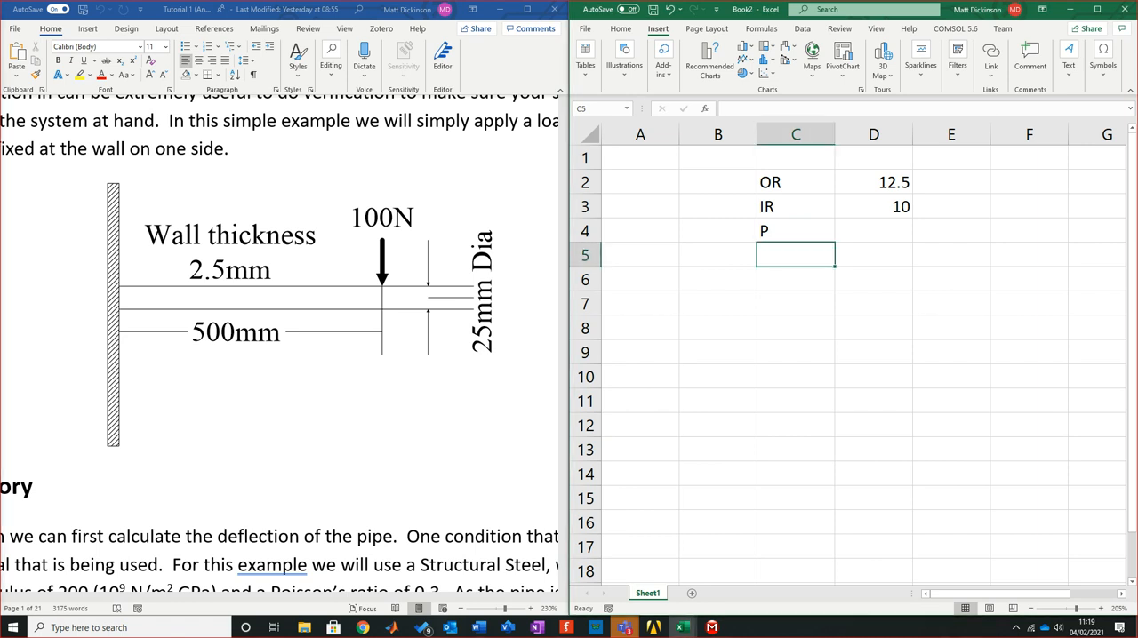
text(L)
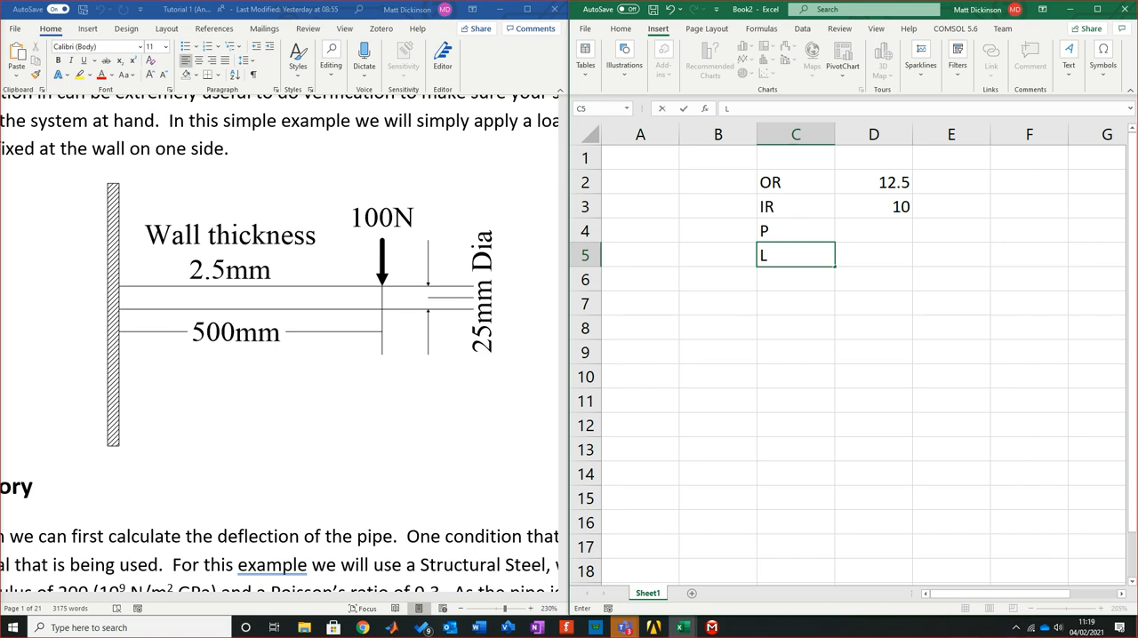
key(Return)
text(E)
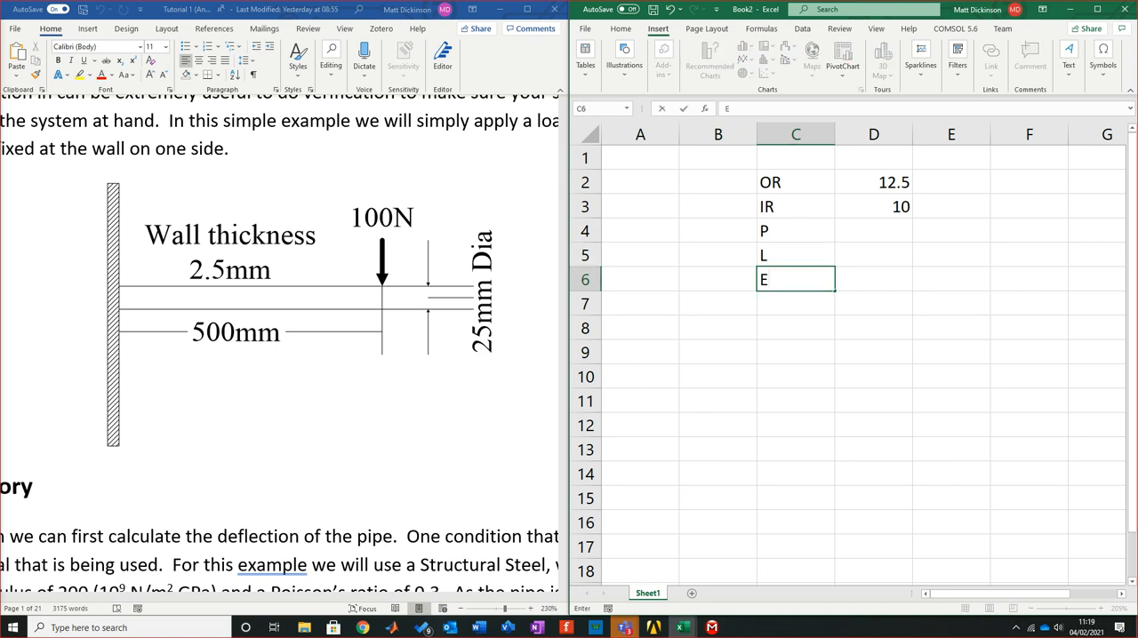
key(Return)
text(I)
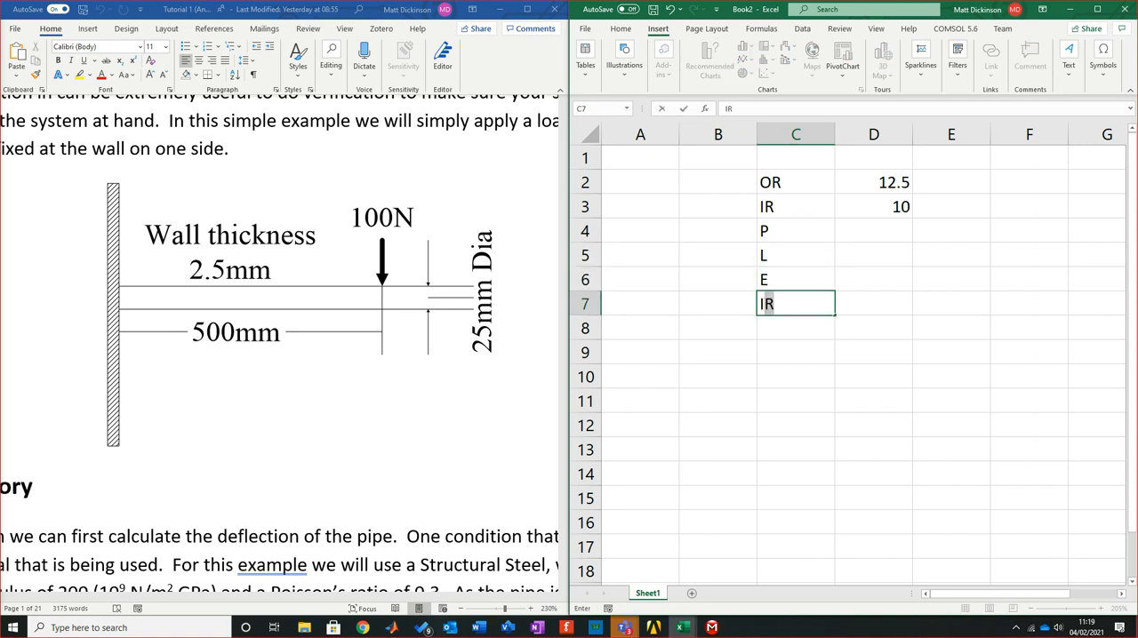
click(796, 401)
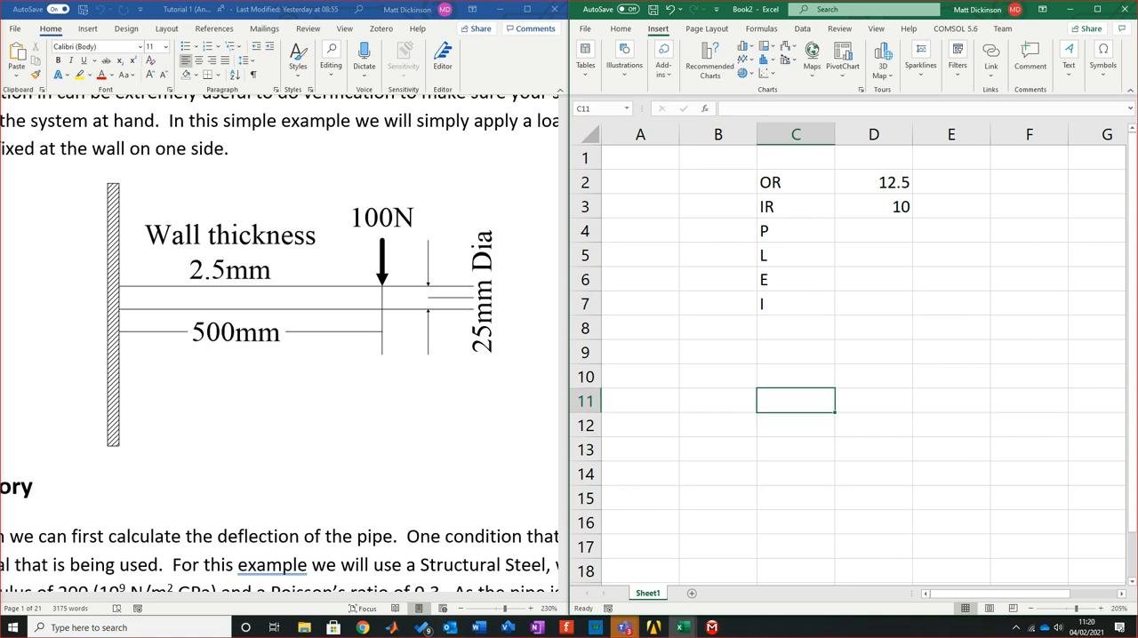
Examine the Theory section of the Word tutorial for the pipe deflection formula, its variable definitions and the material properties
scroll(279, 343, down, 10)
scroll(279, 343, up, 1)
drag(266, 596, 159, 596)
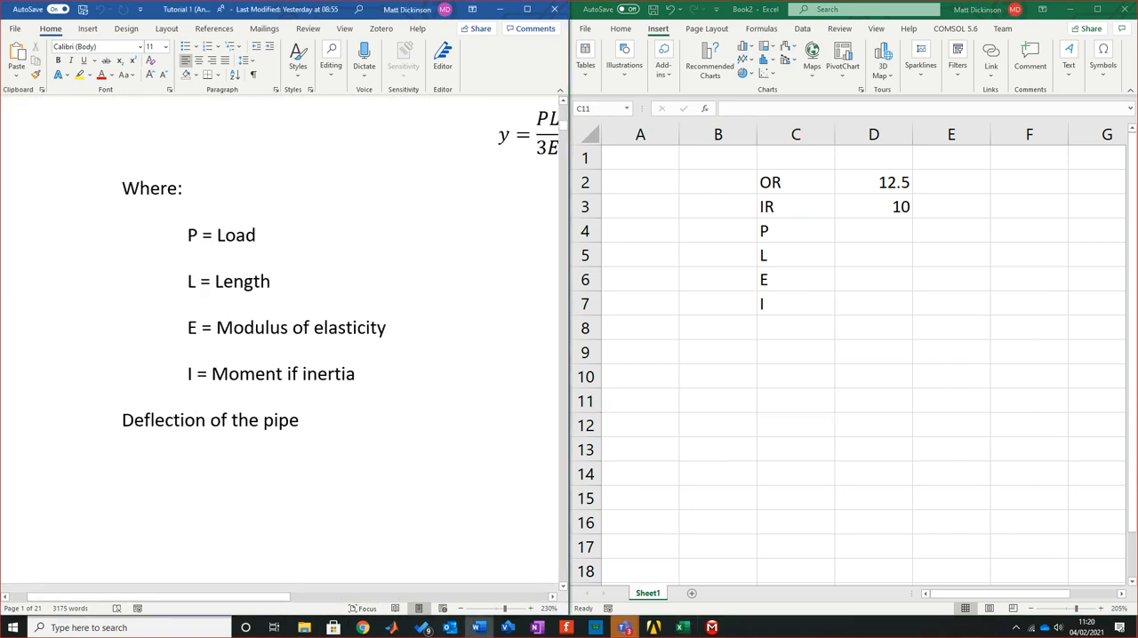
click(244, 281)
click(281, 327)
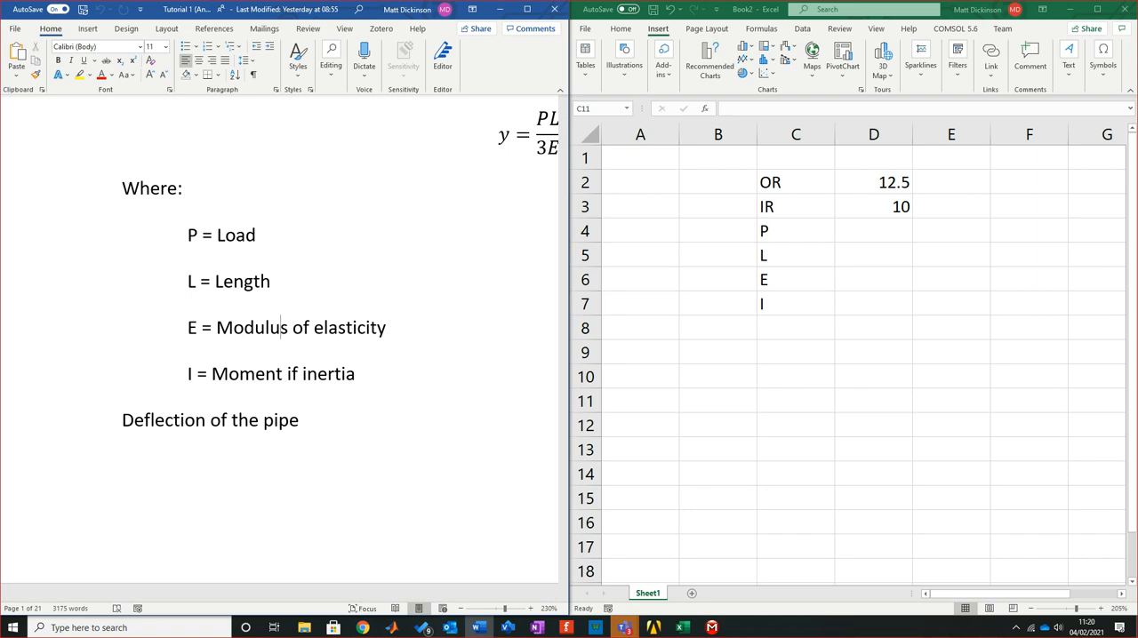
scroll(337, 337, up, 3)
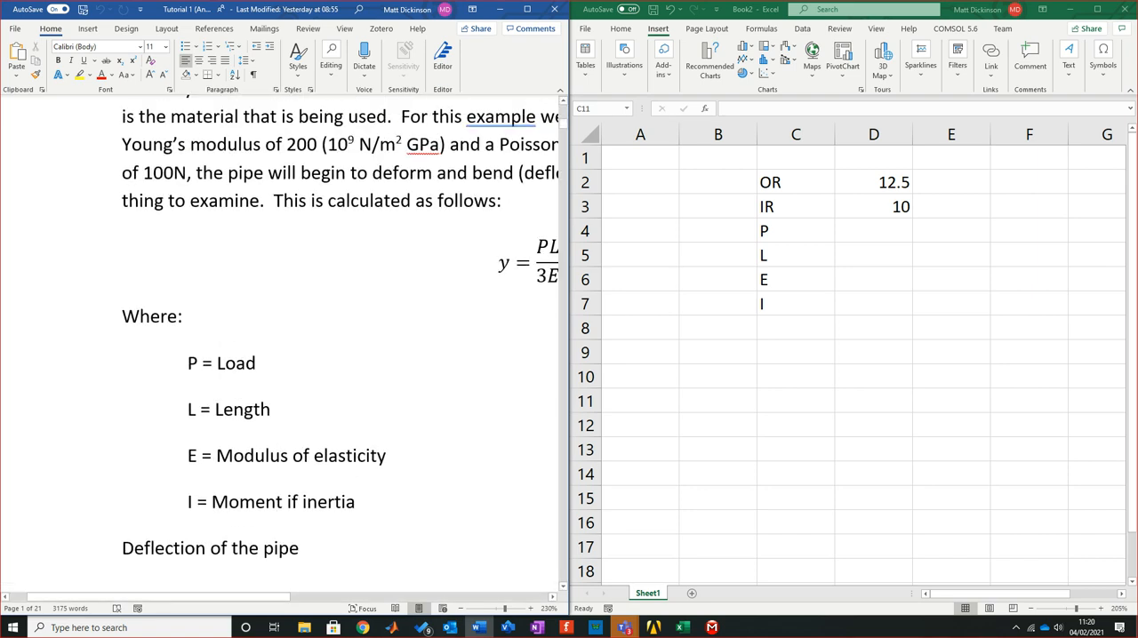
scroll(338, 338, up, 7)
scroll(338, 338, down, 6)
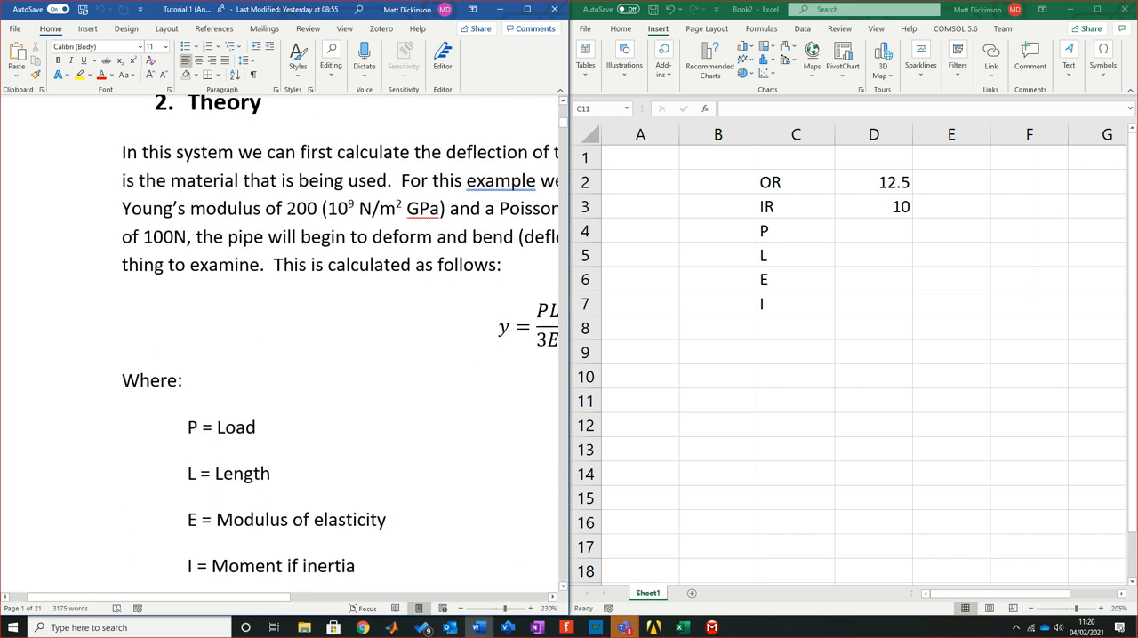
drag(158, 597, 232, 598)
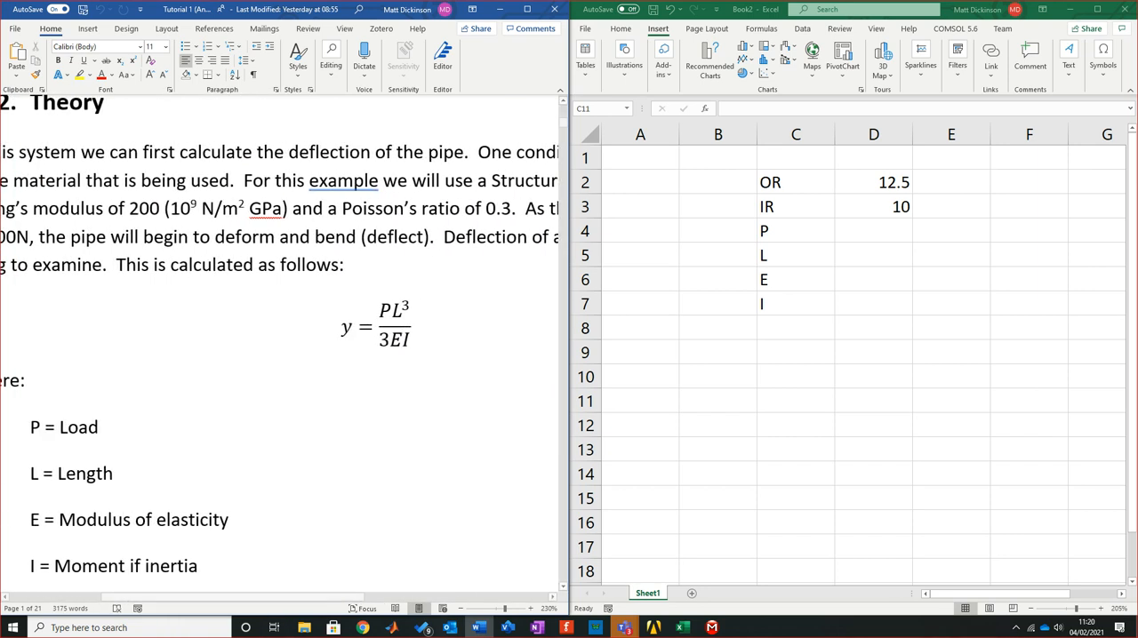
Switch back to the Excel sheet and make column B slightly narrower
click(795, 400)
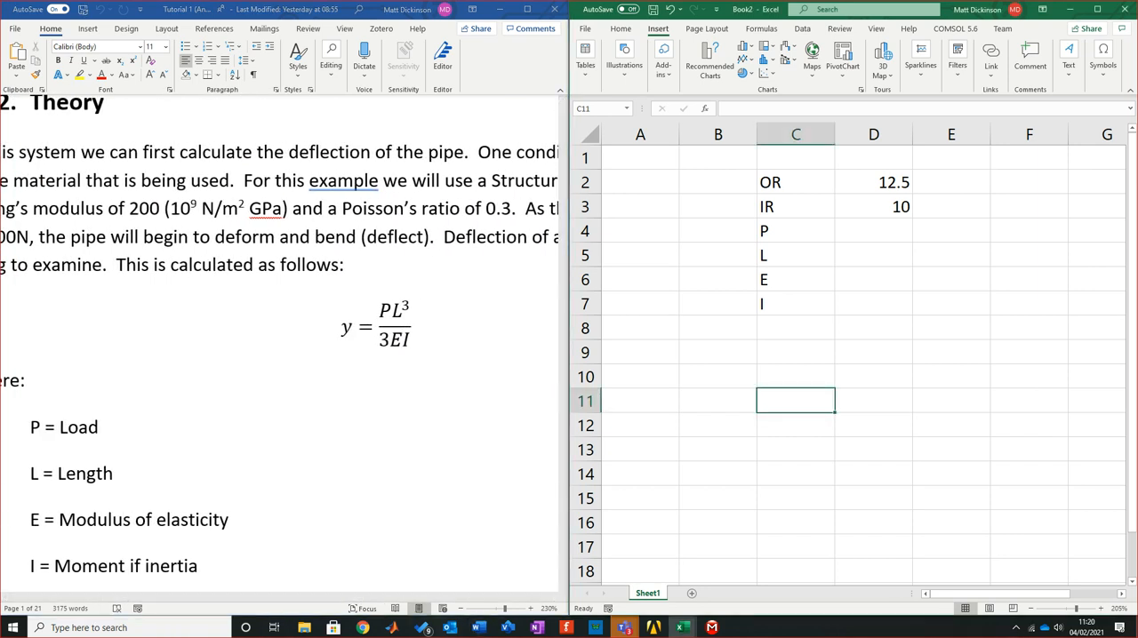
drag(758, 134, 738, 134)
click(932, 328)
Enter the load 100 in D4 and the length 500 in D5
click(855, 255)
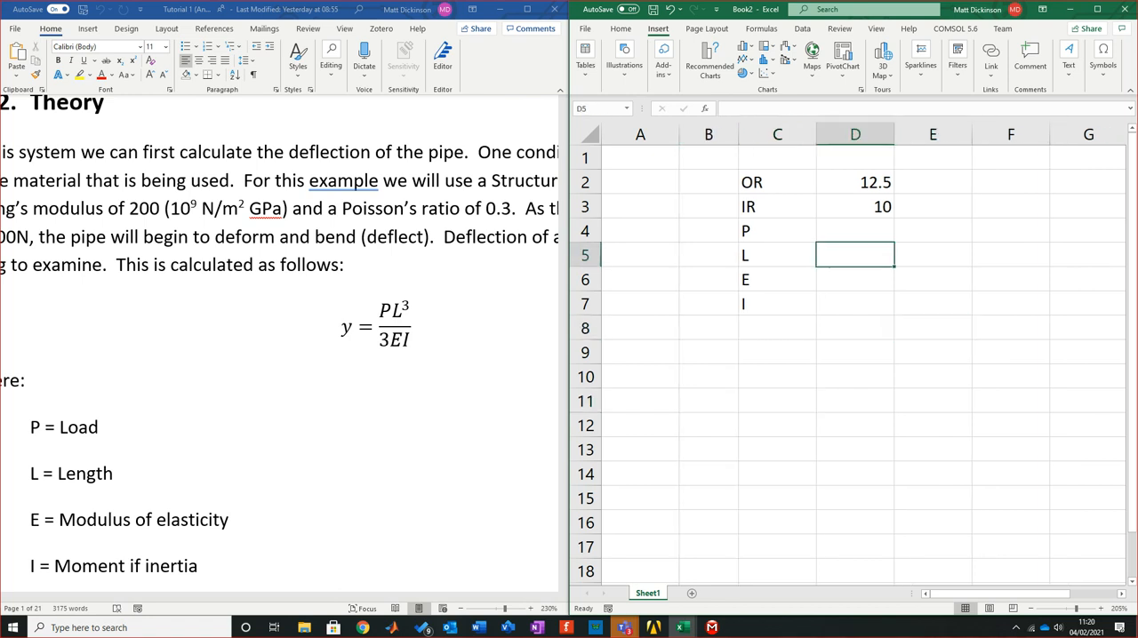
click(855, 231)
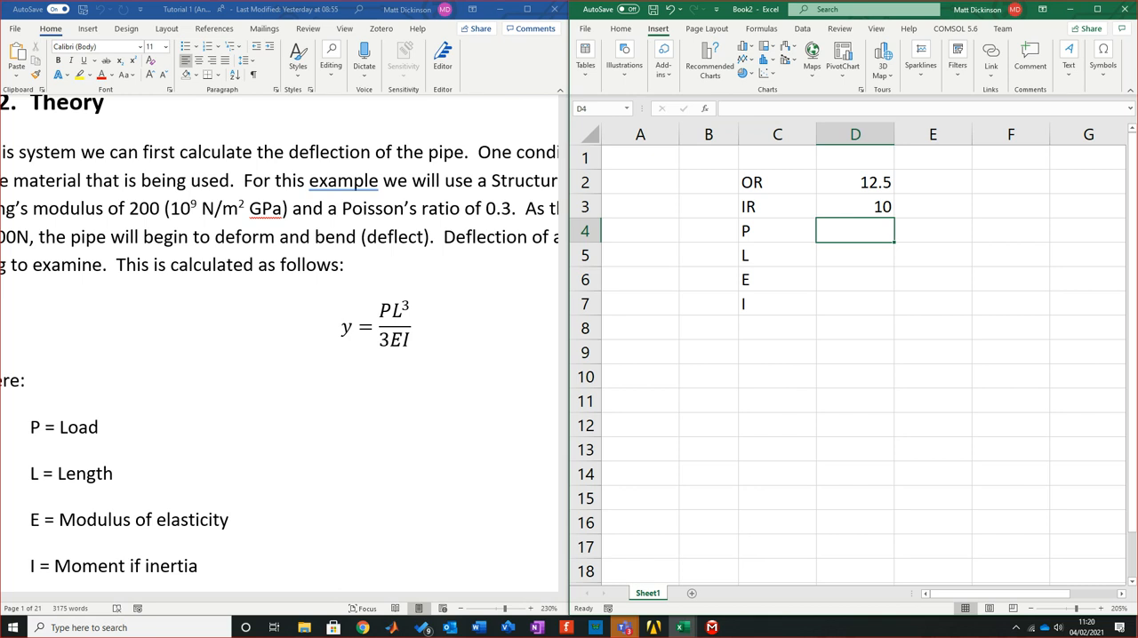
text(100)
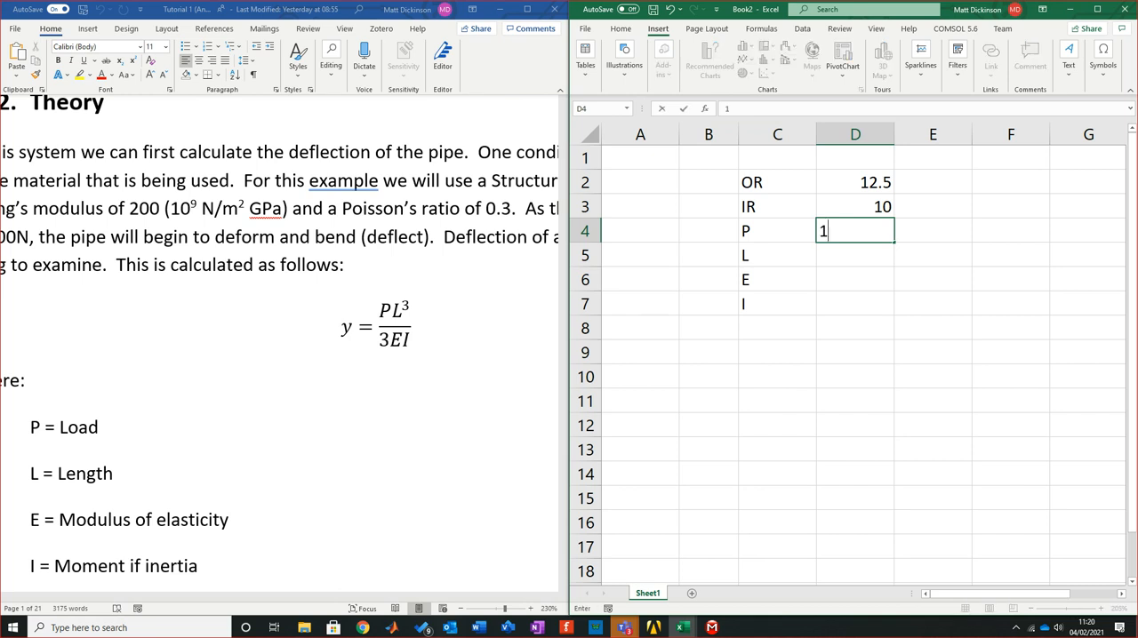
key(Return)
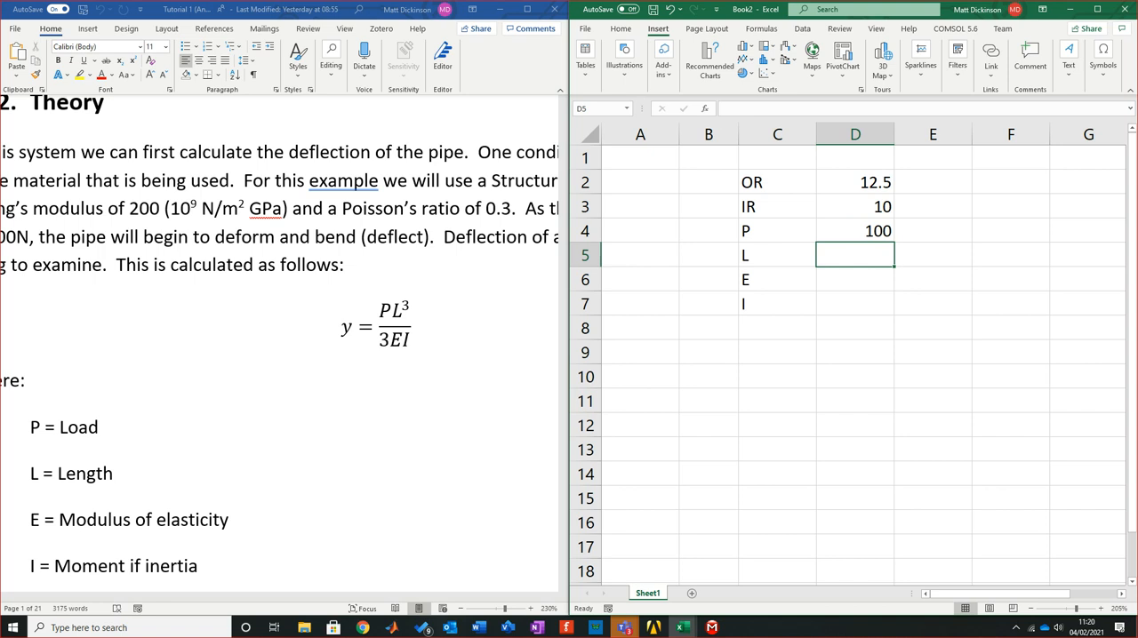
scroll(280, 347, up, 4)
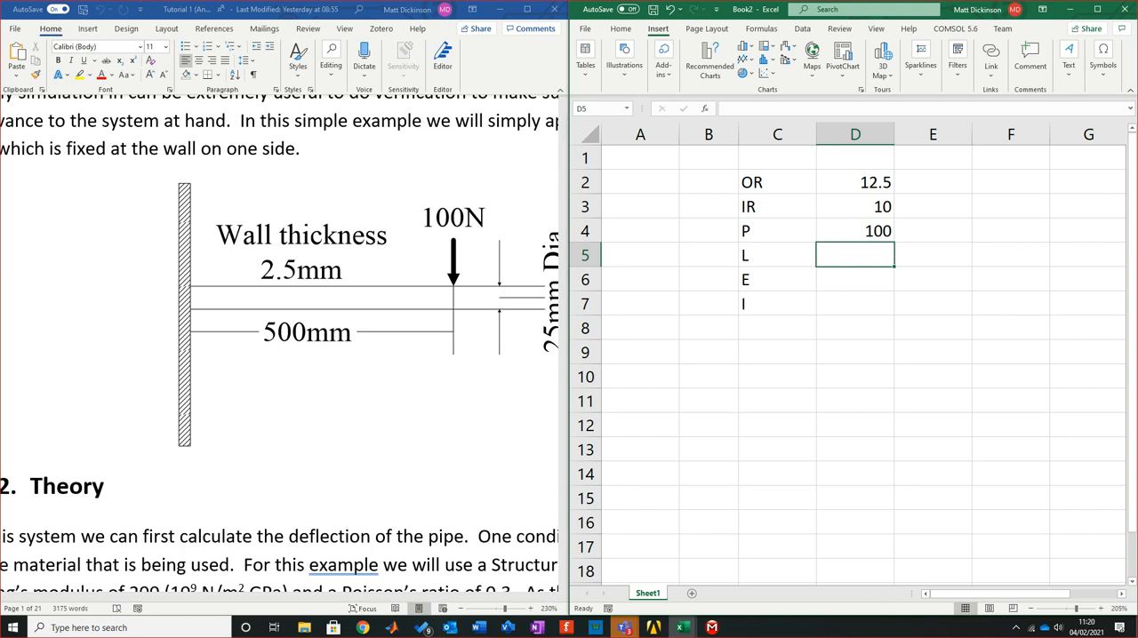
text(500)
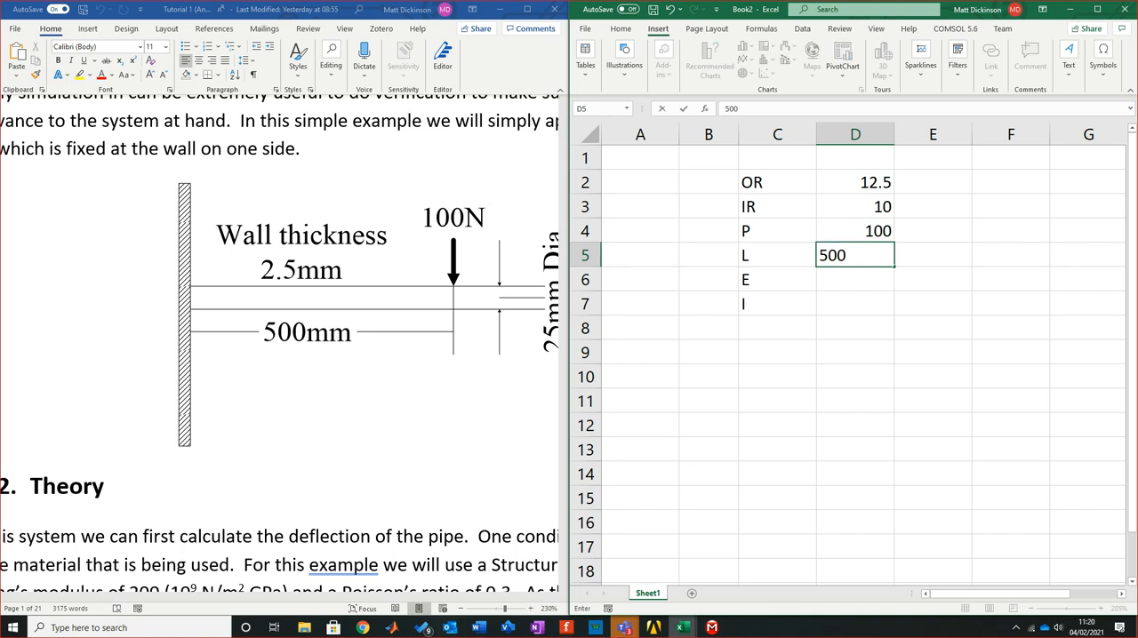
key(Return)
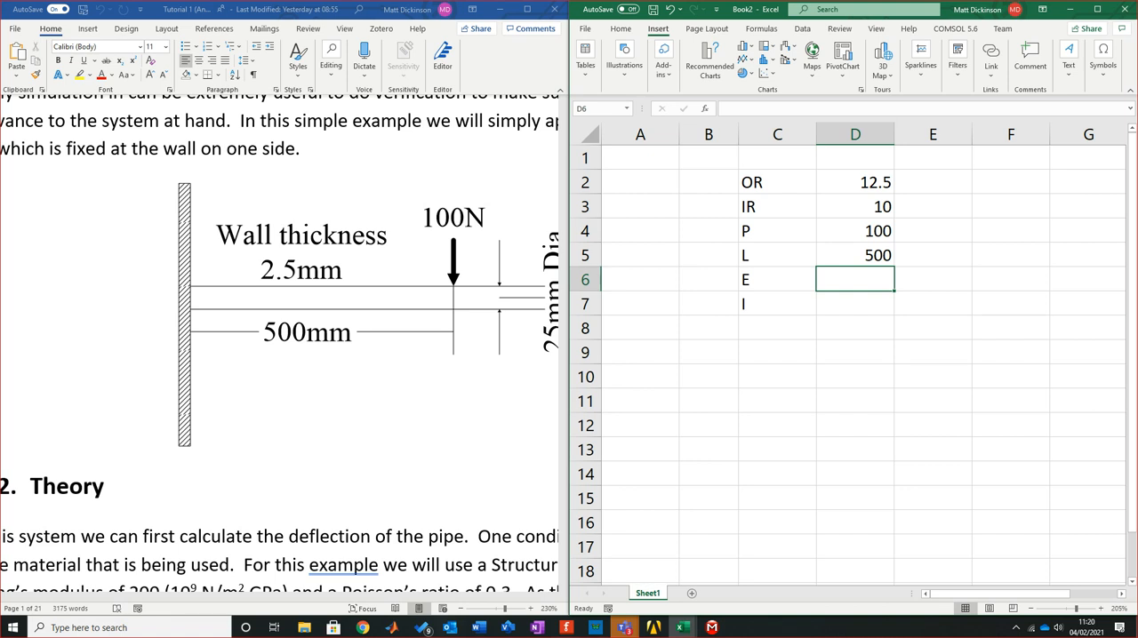
Enter the modulus of elasticity as 2E+11 in D6
scroll(285, 347, down, 3)
scroll(285, 346, up, 3)
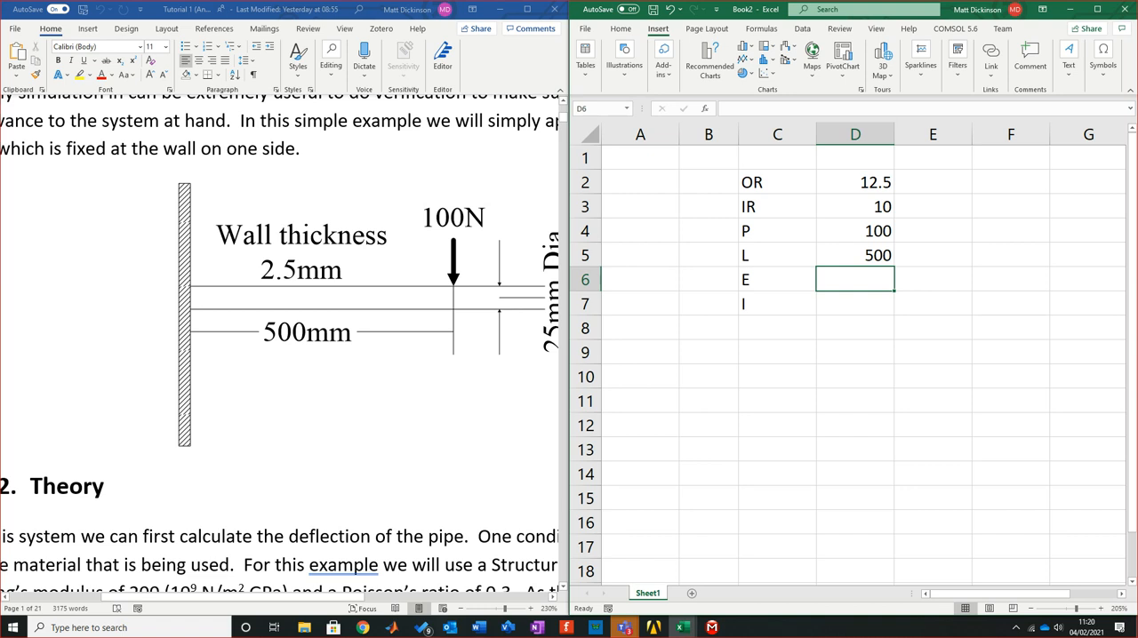
text(2)
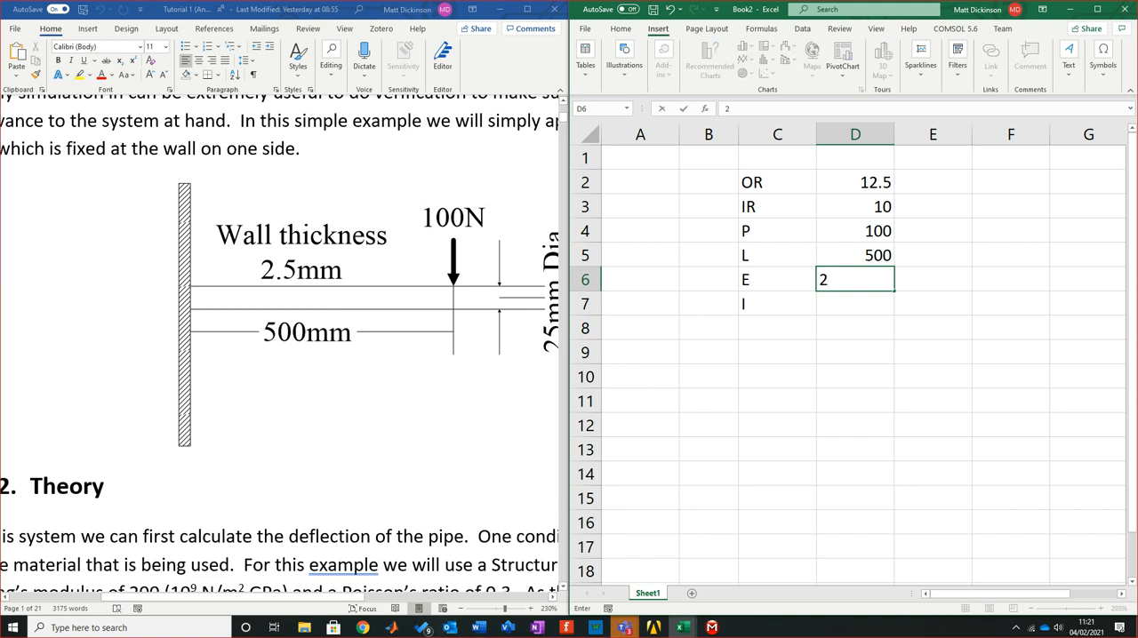
text(E+11)
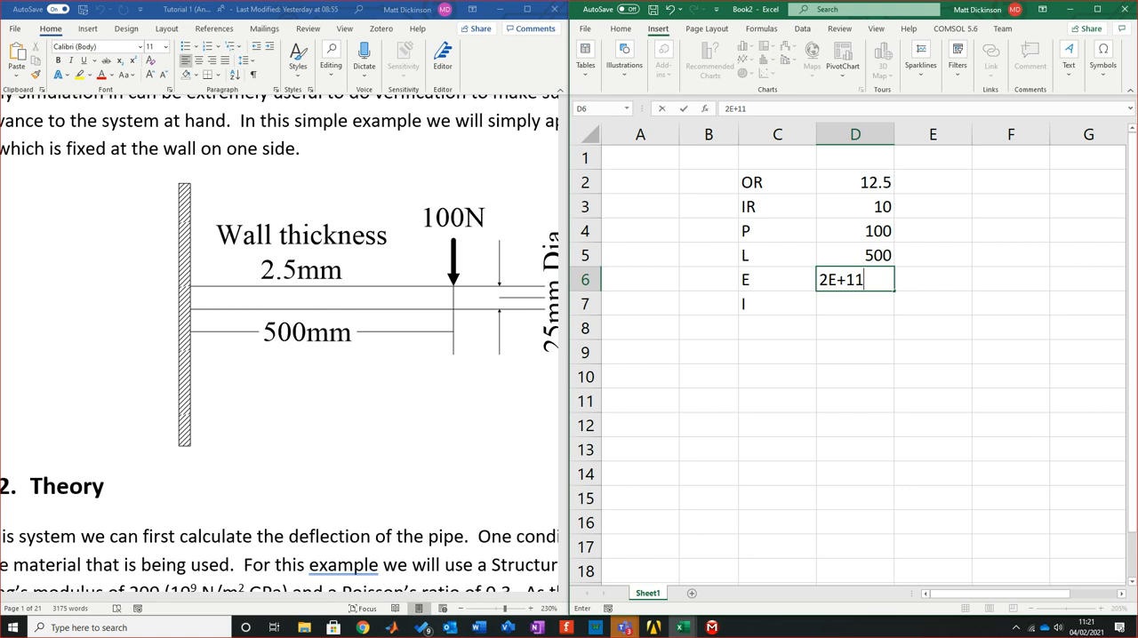
key(Return)
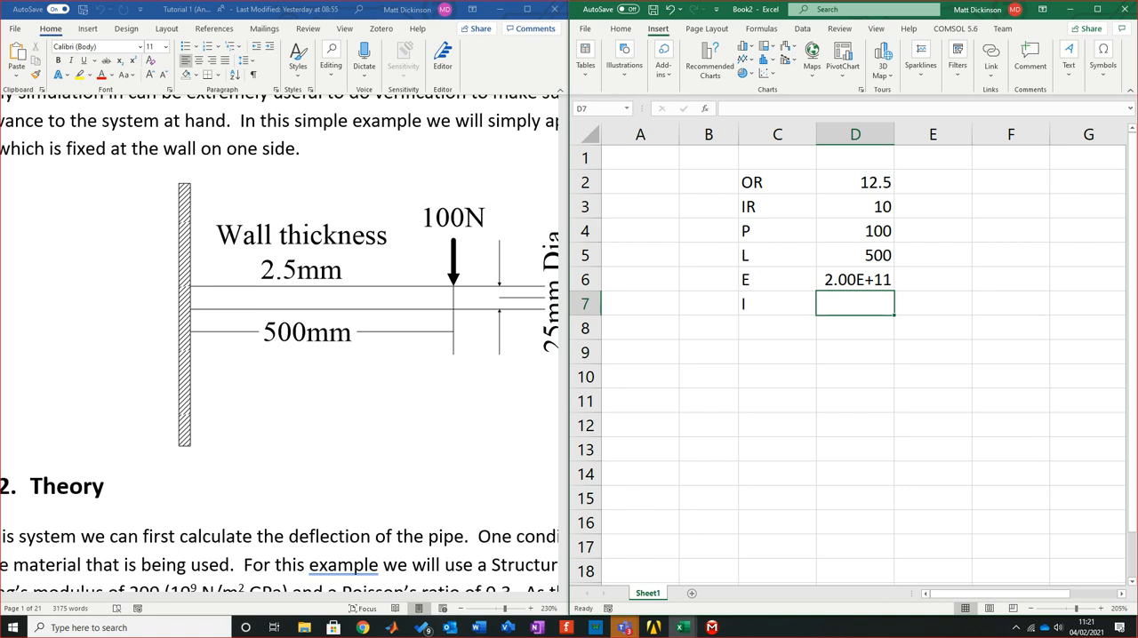
Start the moment of inertia formula in D7 with =(1/4)*PI()*
text(=)
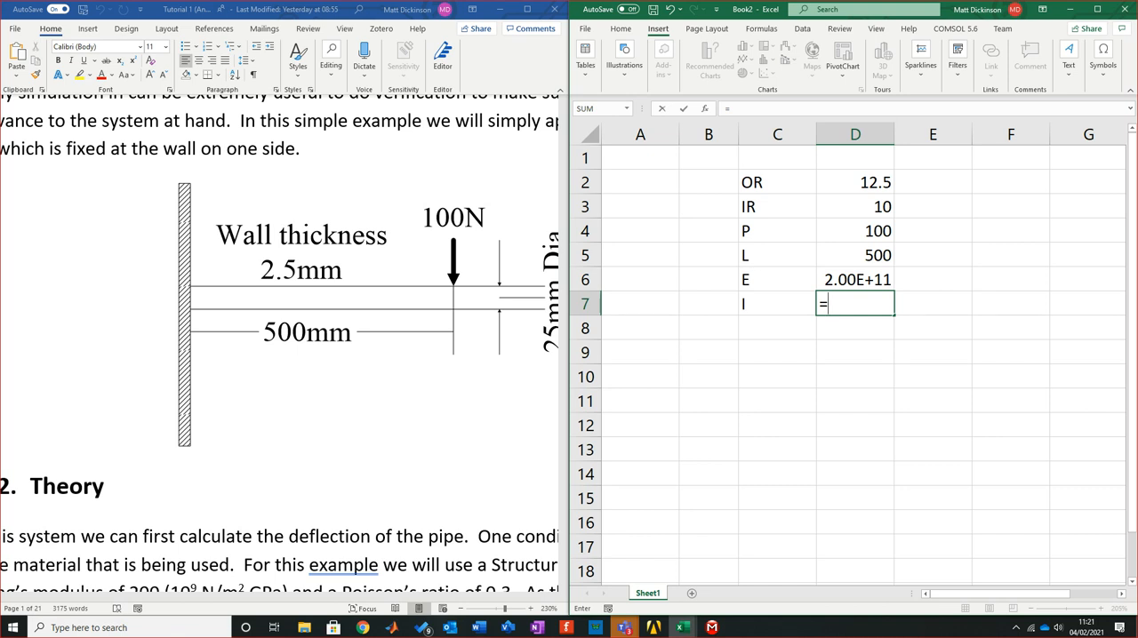
text(/4)
text(4))
text(*)
text(PI)
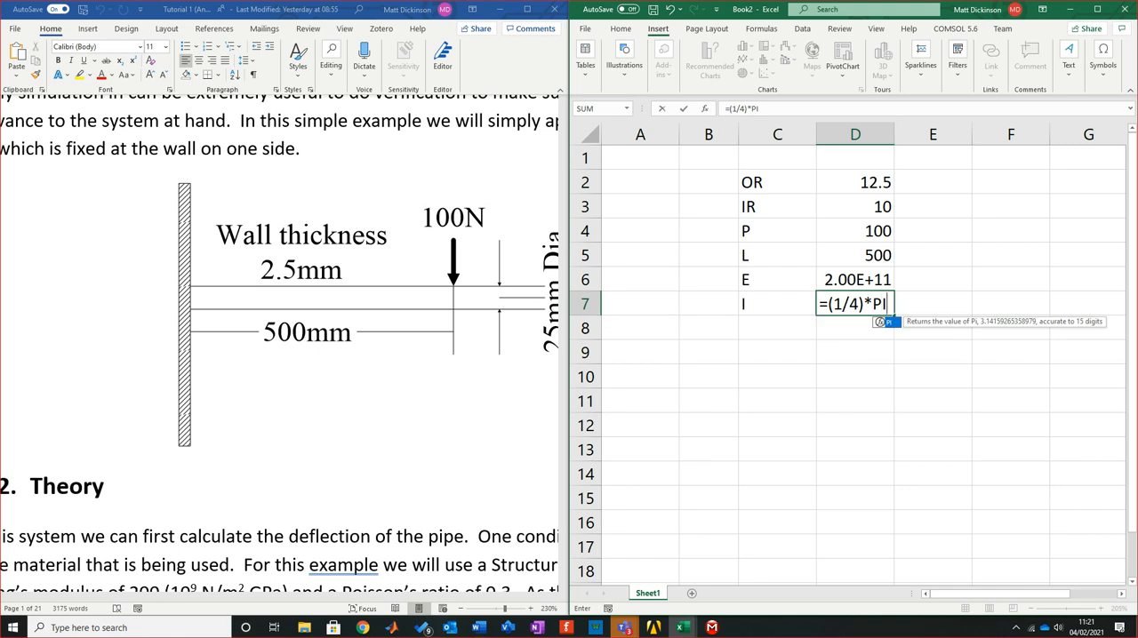
text(()
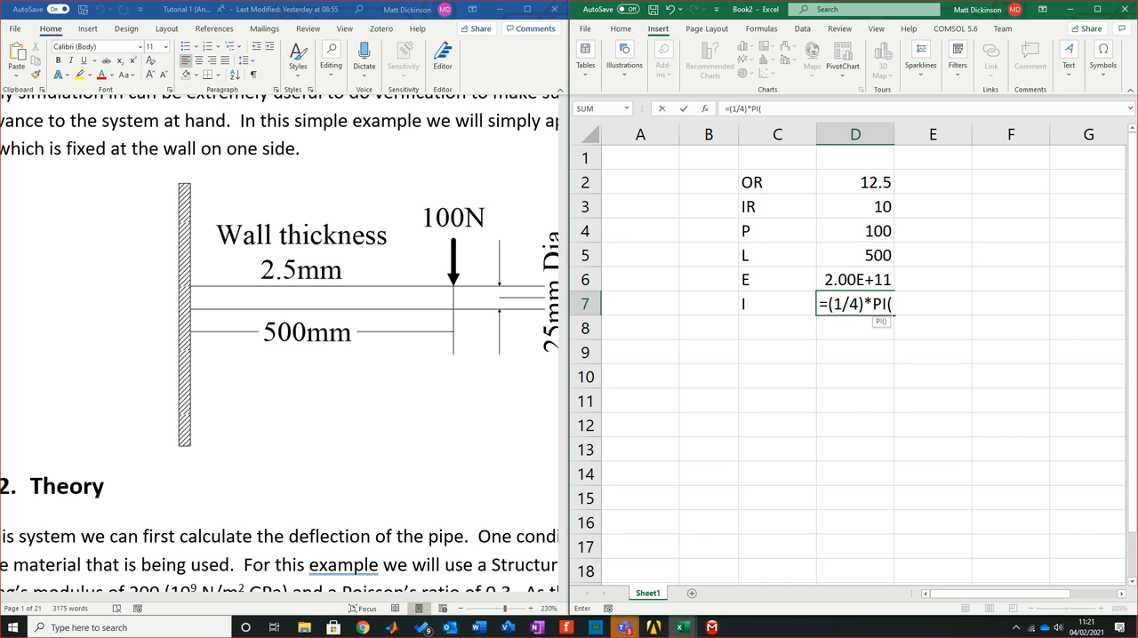
text())
text(*()
Extend the D7 formula with the outer radius term minus the inner radius term, (D2^4)-(D3^4)
click(855, 182)
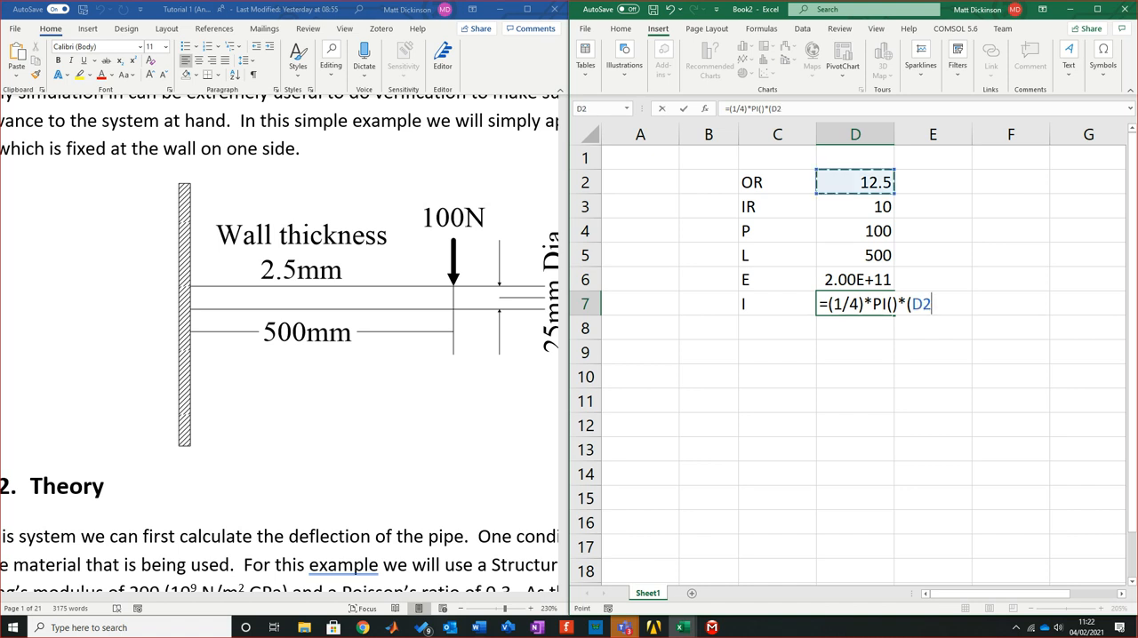
text(^4)
text())
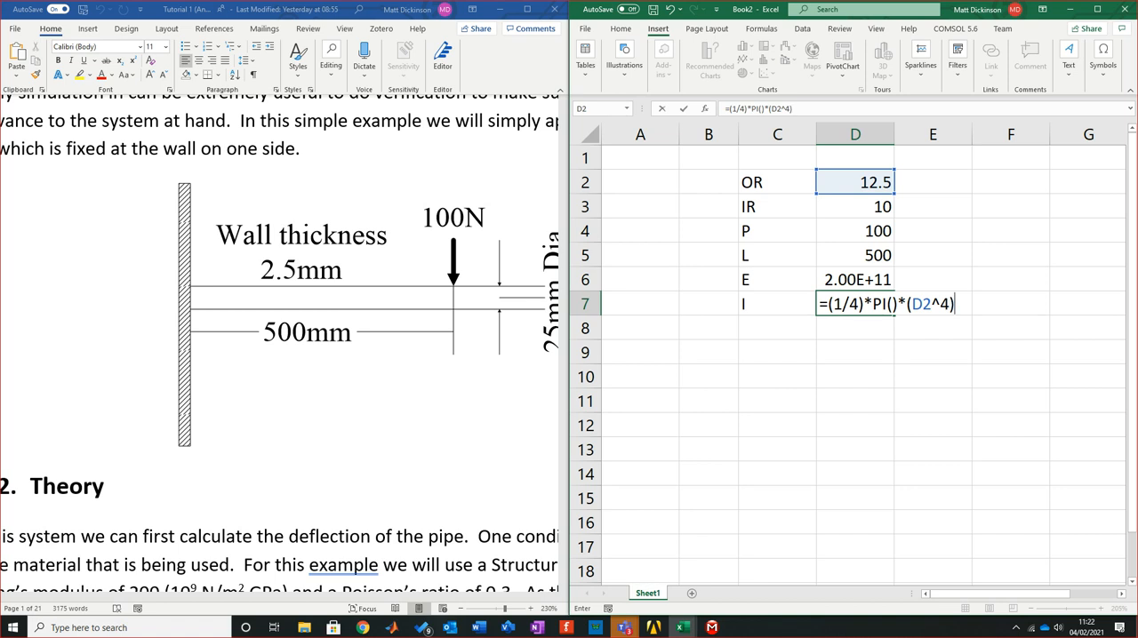
text(-()
click(855, 207)
text(^)
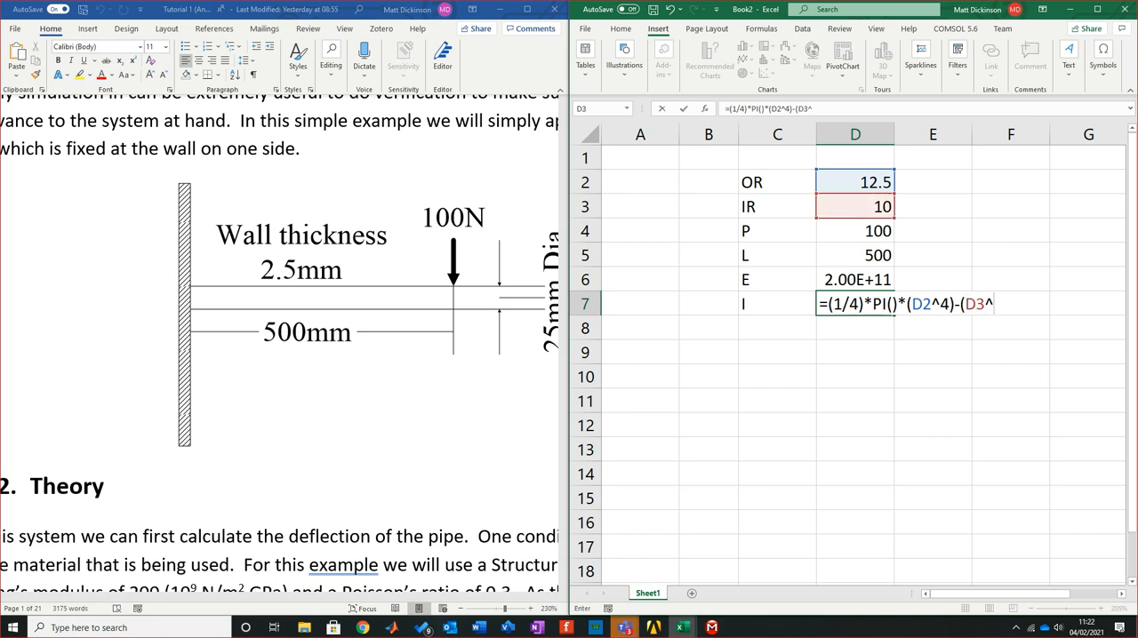
text($)
key(BackSpace)
text(4)))
Enclose the radius difference in an extra pair of brackets and commit the formula =(1/4)*PI()*((D2^4)-(D3^4)) in D7
click(906, 304)
text(()
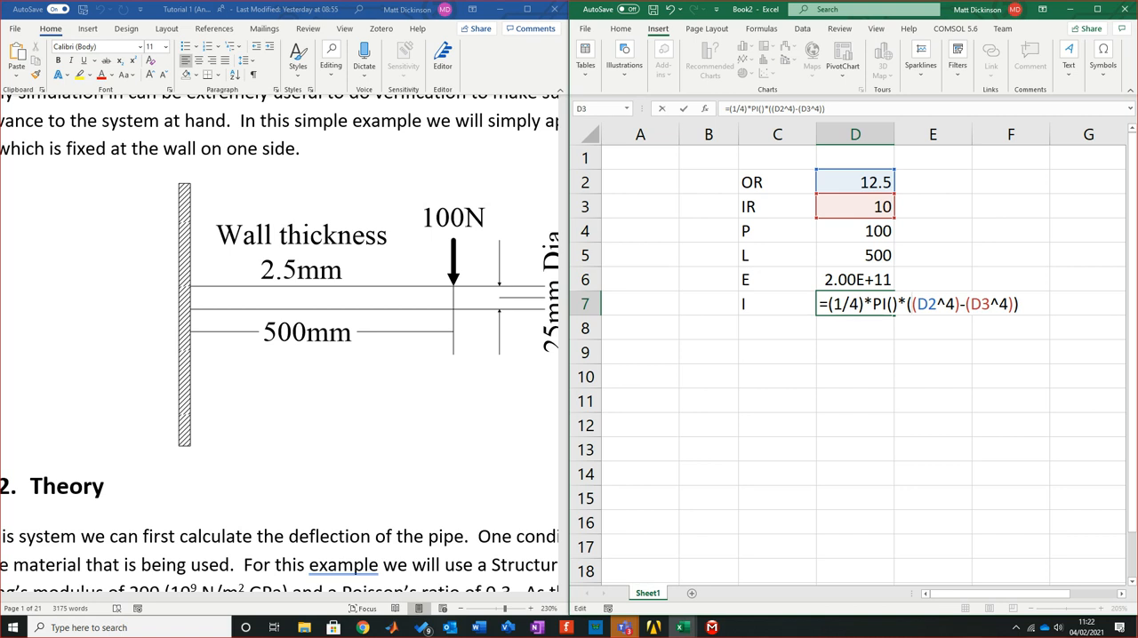
key(alt+Tab)
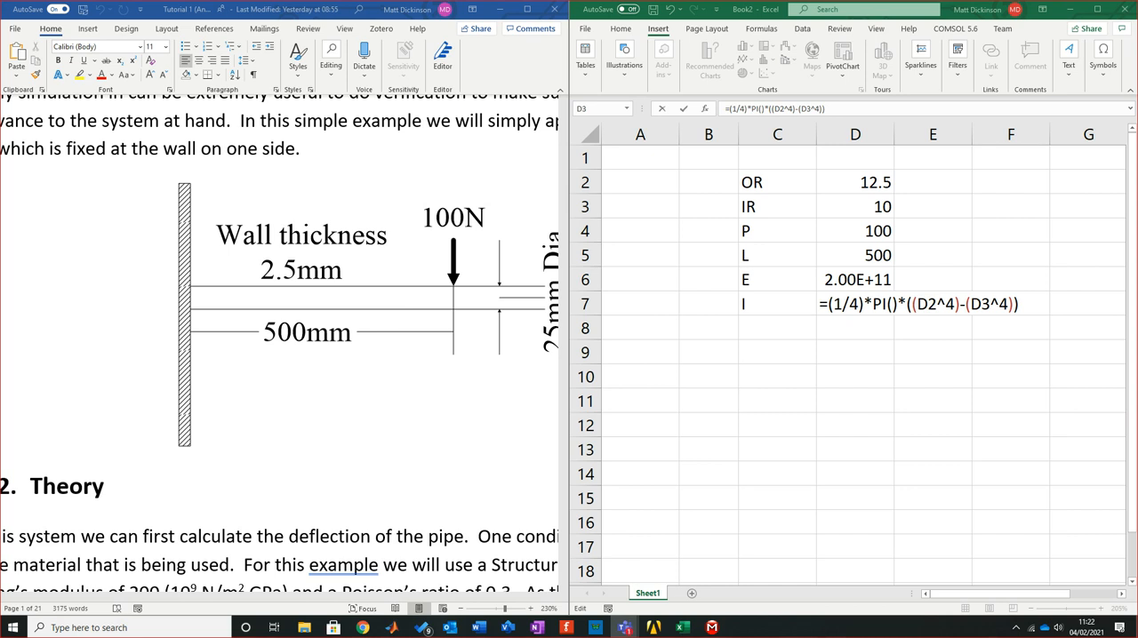
key(alt+Tab)
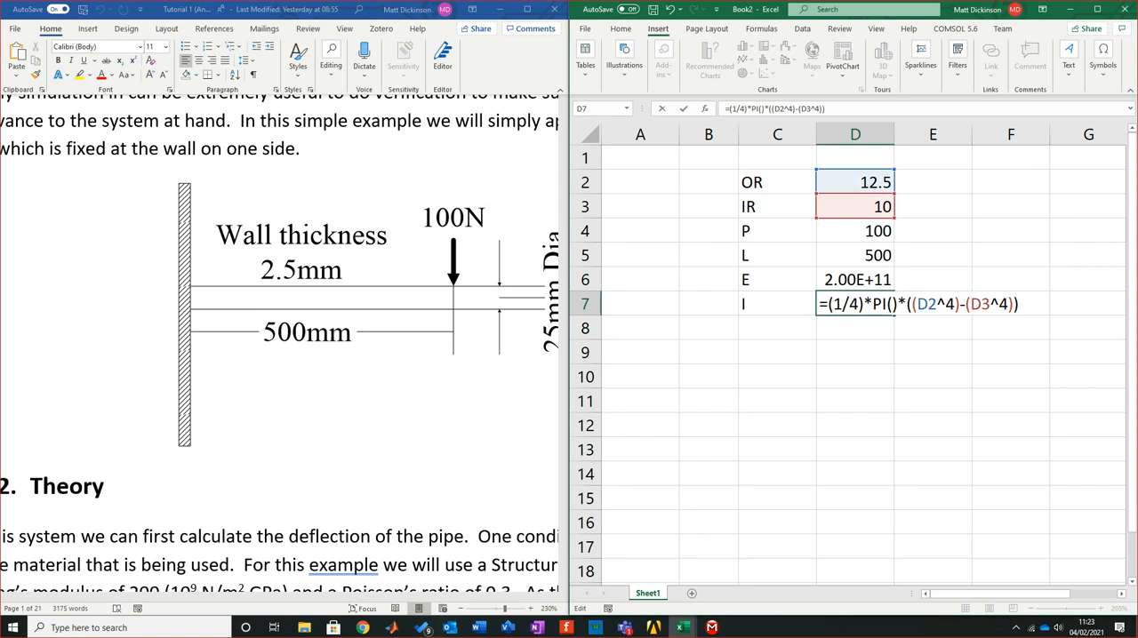
click(826, 109)
key(Return)
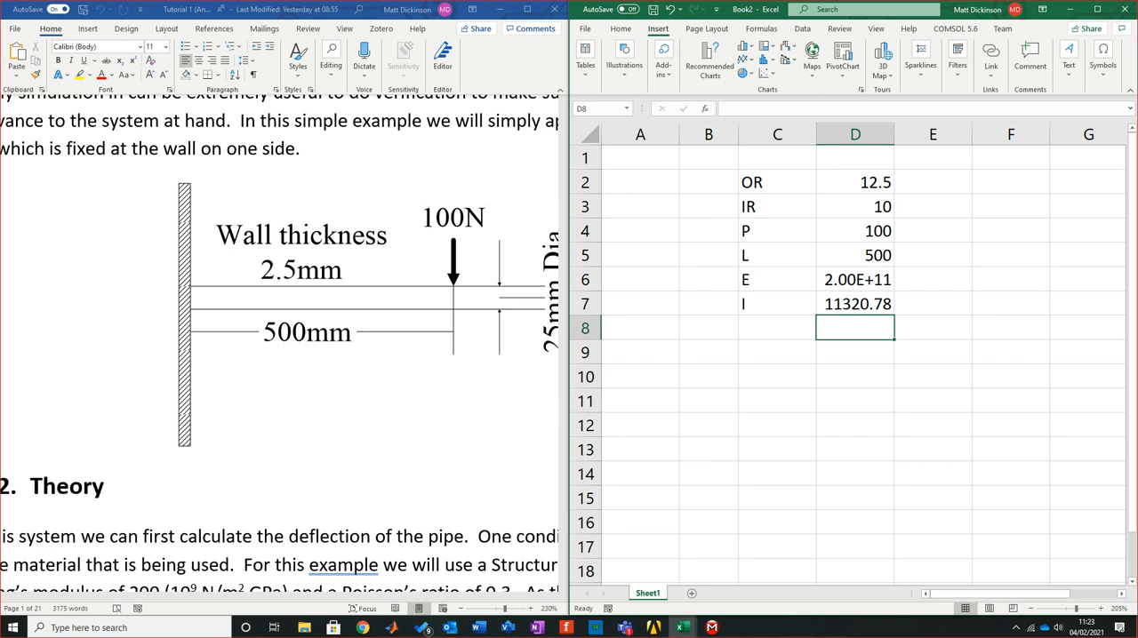
click(855, 498)
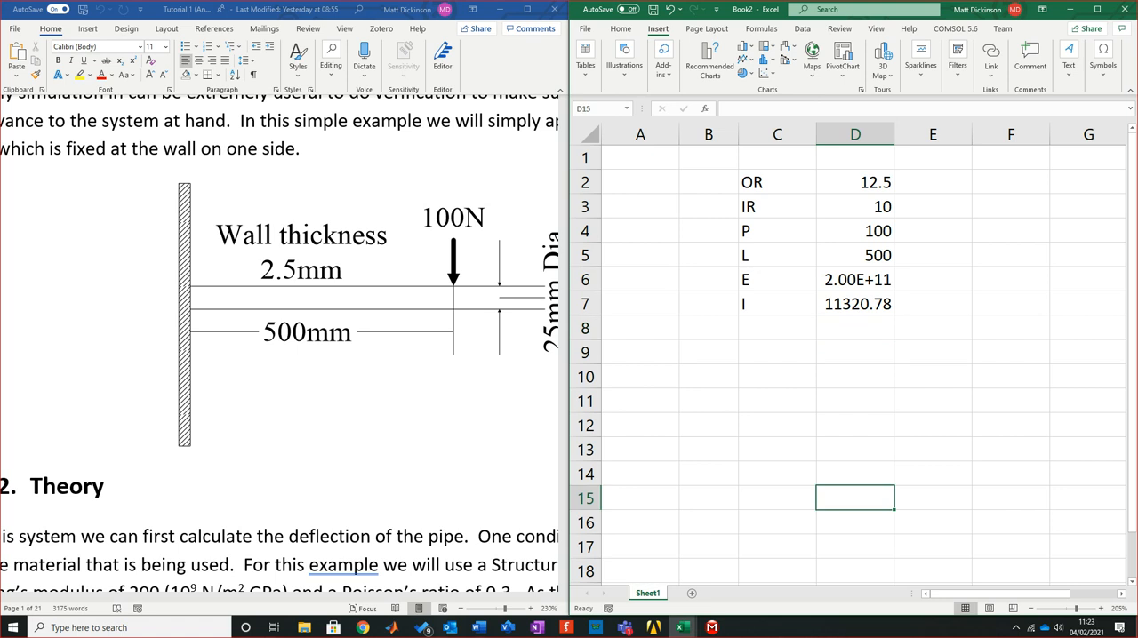
click(777, 304)
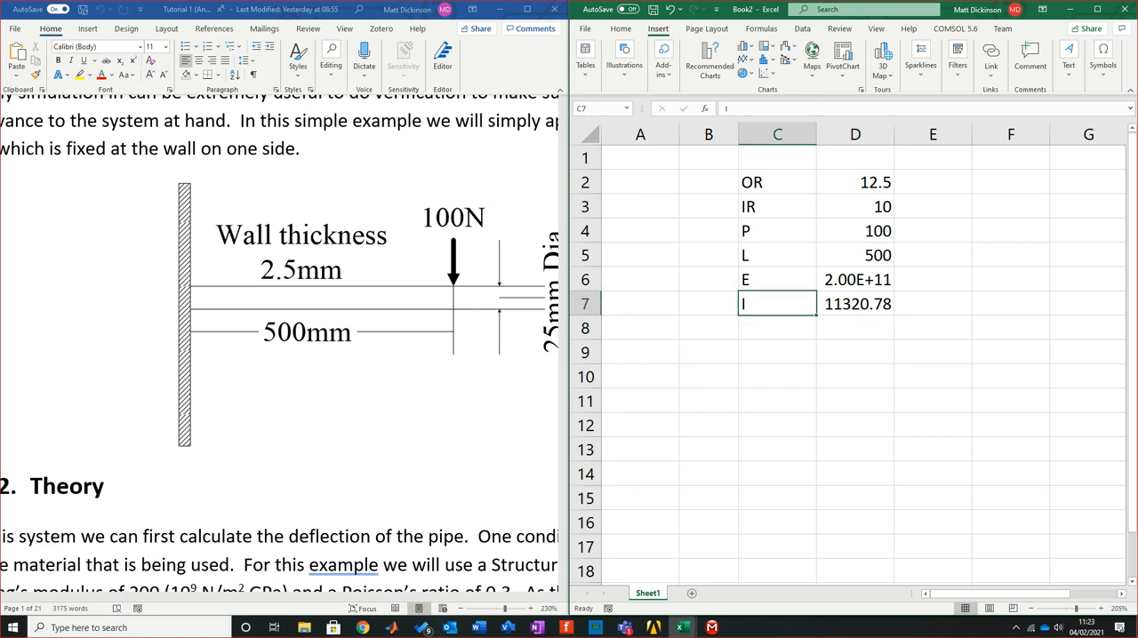
click(776, 280)
click(776, 255)
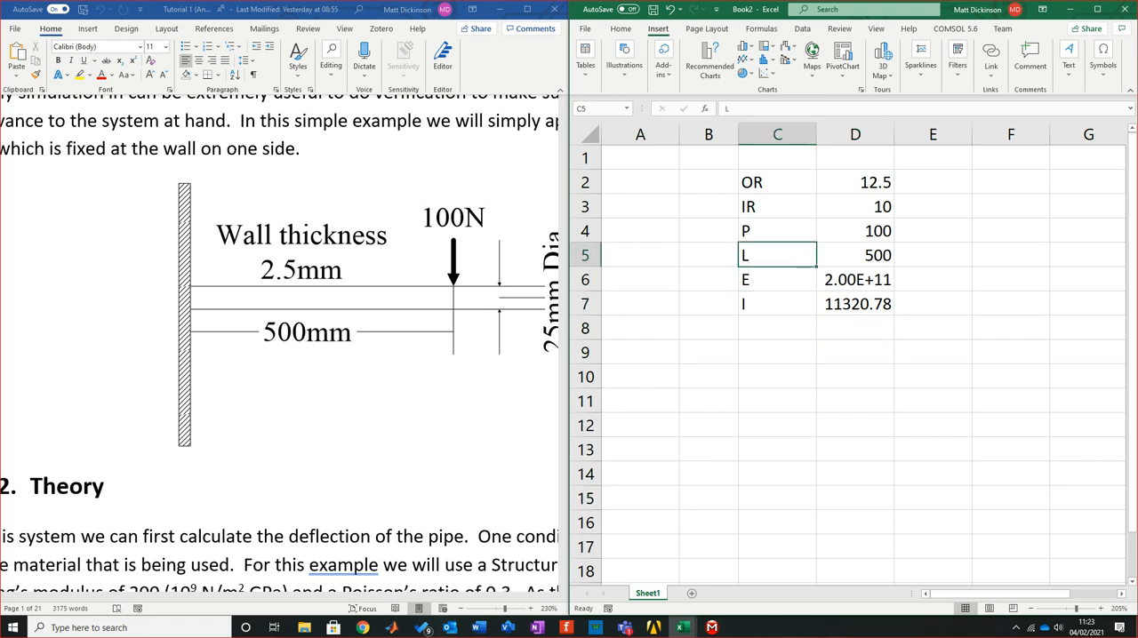
click(777, 232)
click(777, 208)
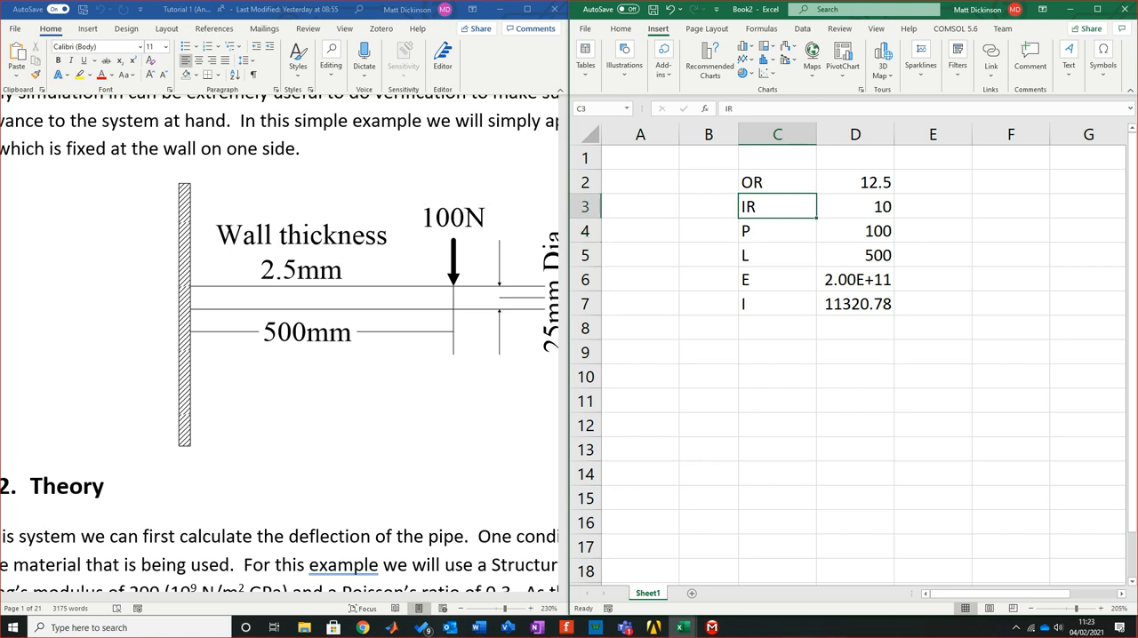
click(777, 183)
click(932, 424)
Apply thick outside borders around the parameter table in C2:D7
drag(776, 182, 855, 304)
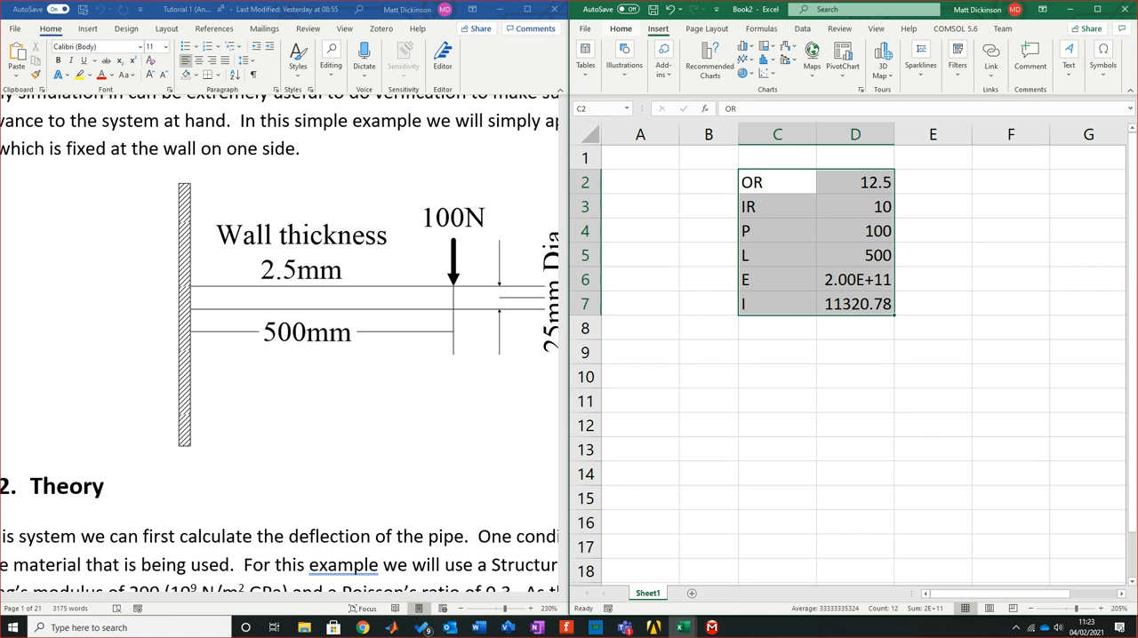
click(620, 28)
click(648, 75)
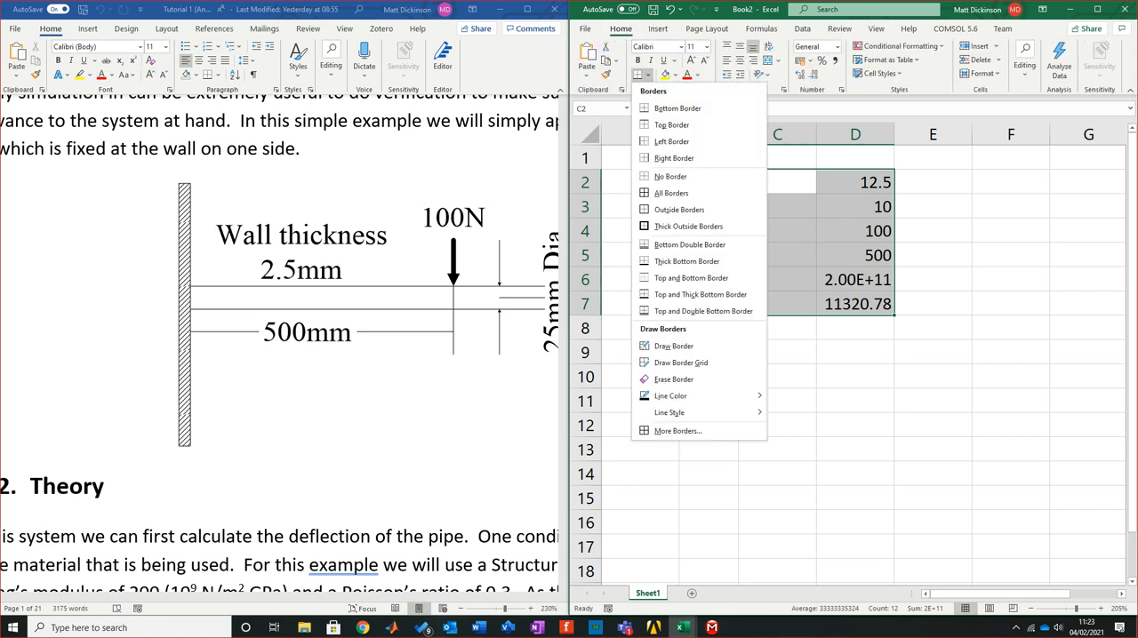
click(680, 225)
click(855, 452)
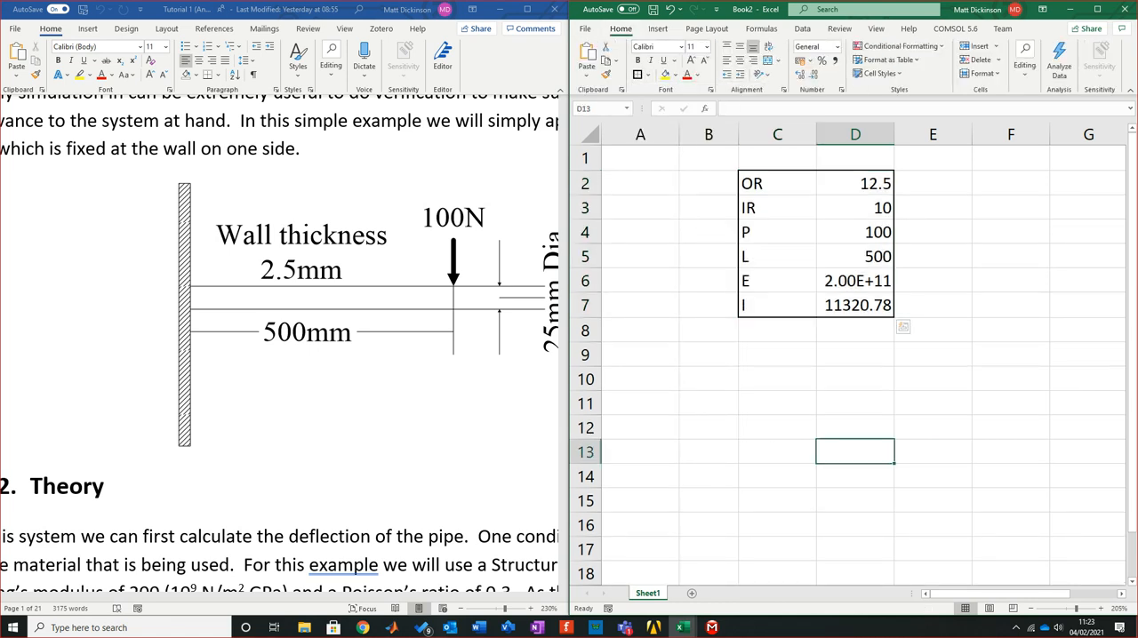
Bring the deflection formula into view in the Word tutorial and enter the label Deflection in C9
click(777, 355)
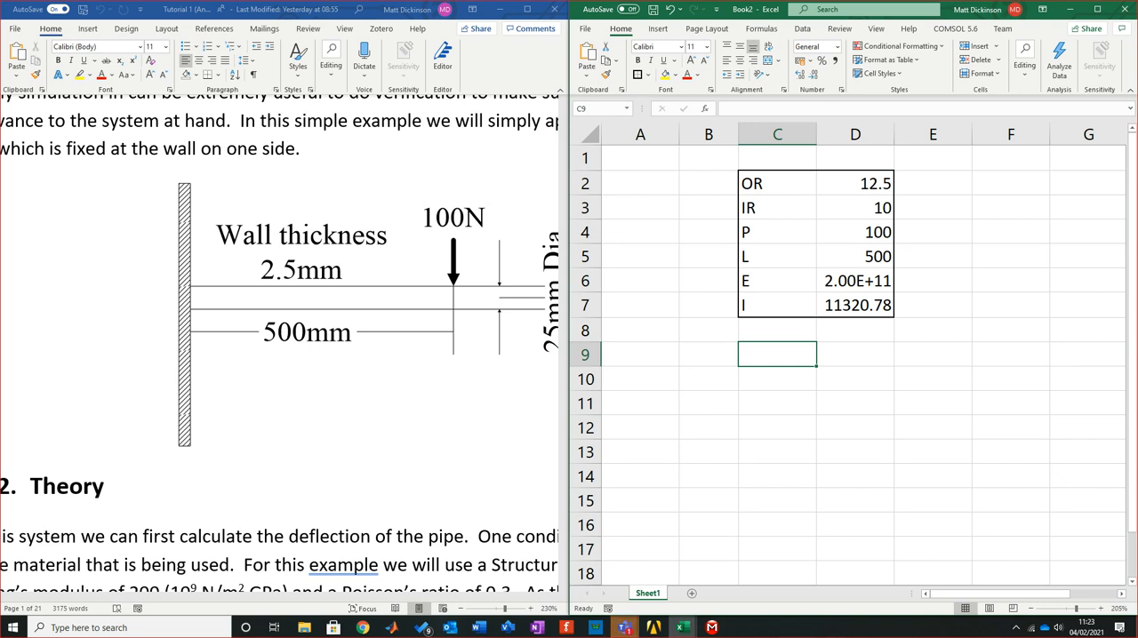
click(777, 476)
click(777, 355)
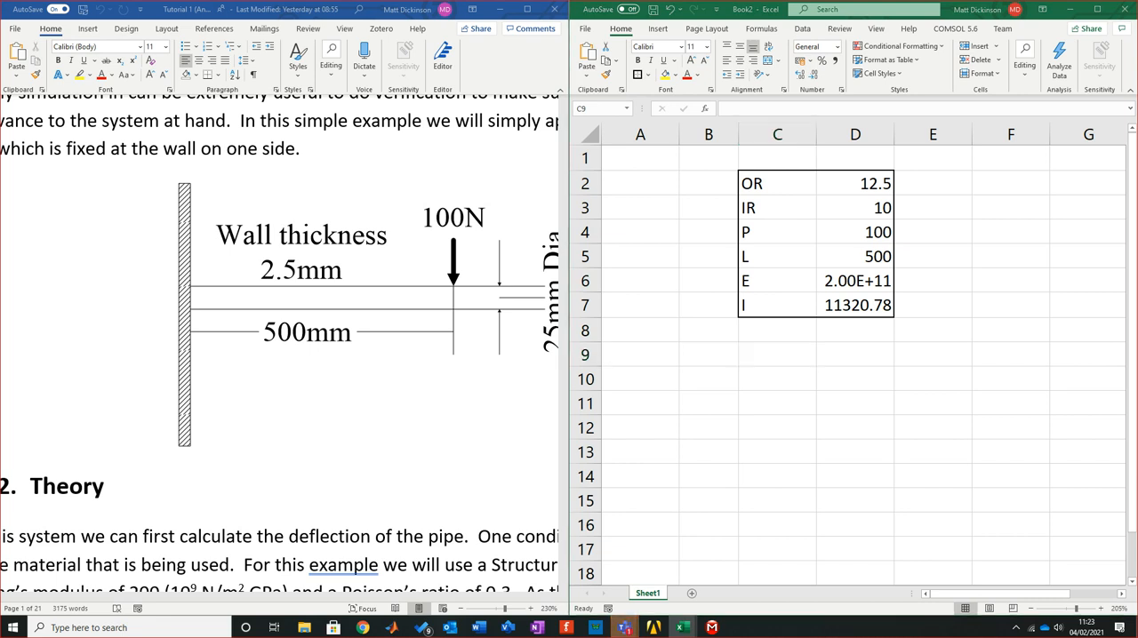
click(776, 354)
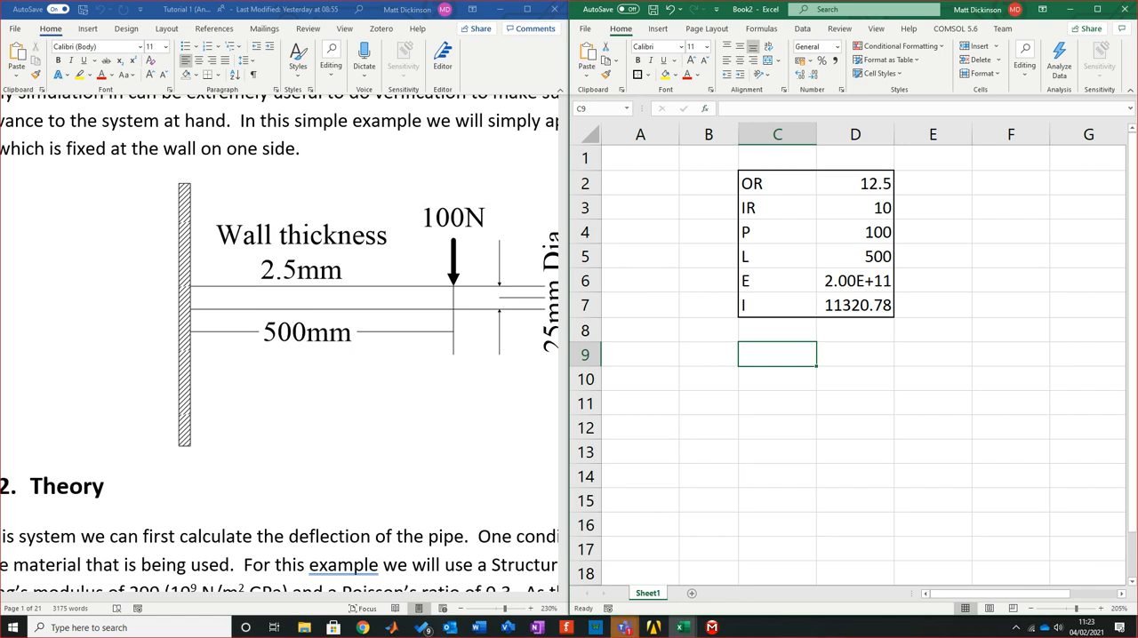
scroll(280, 347, down, 4)
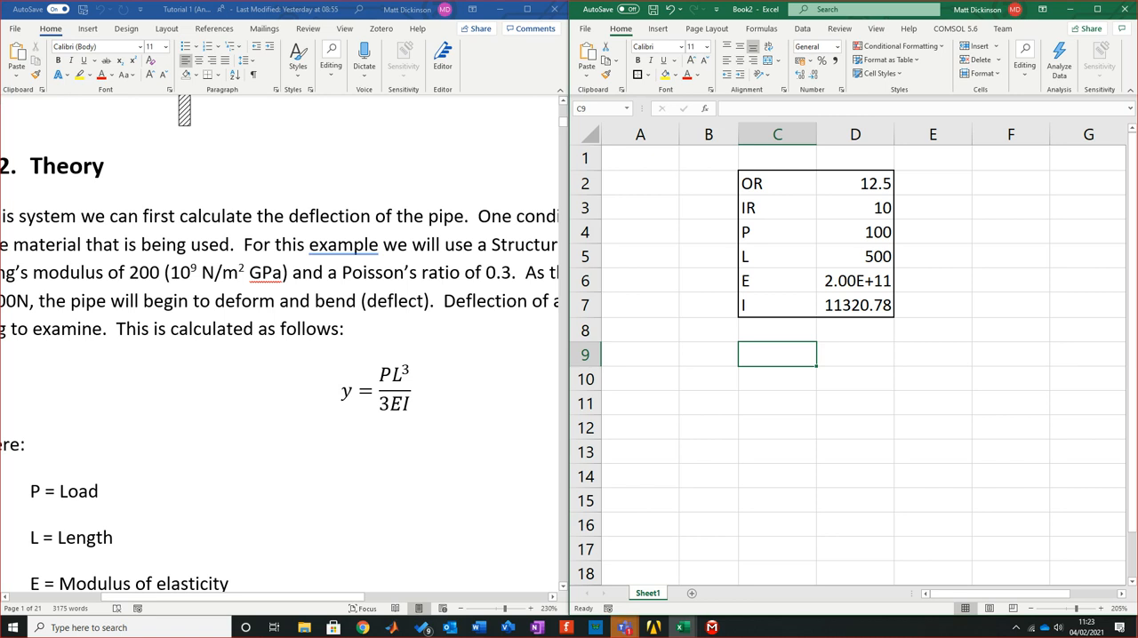
click(776, 427)
click(777, 355)
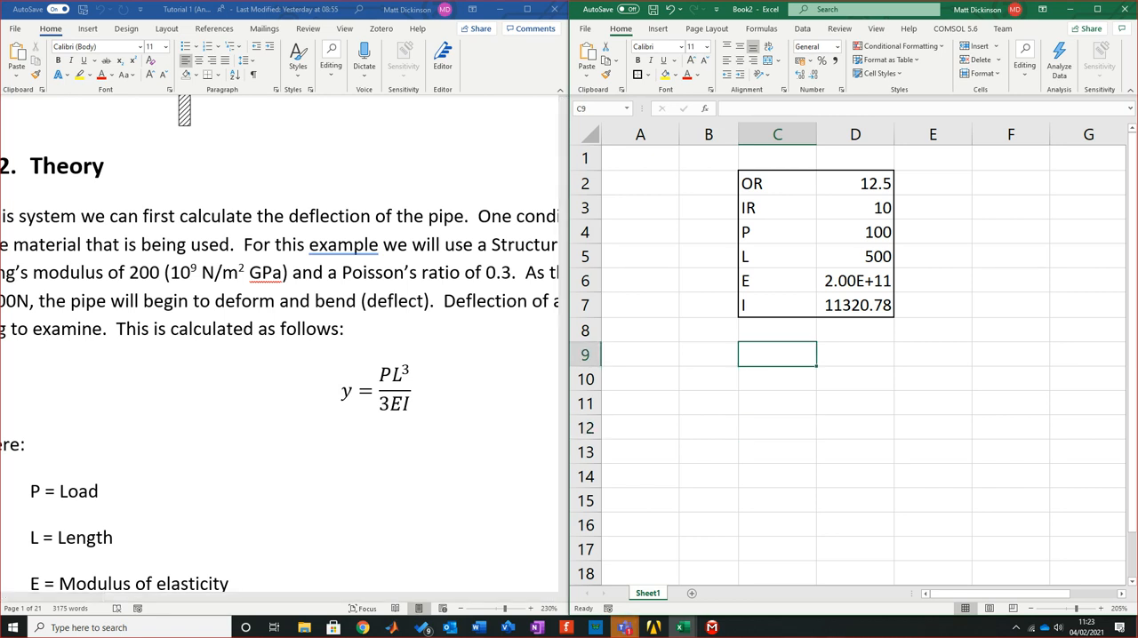
text(D)
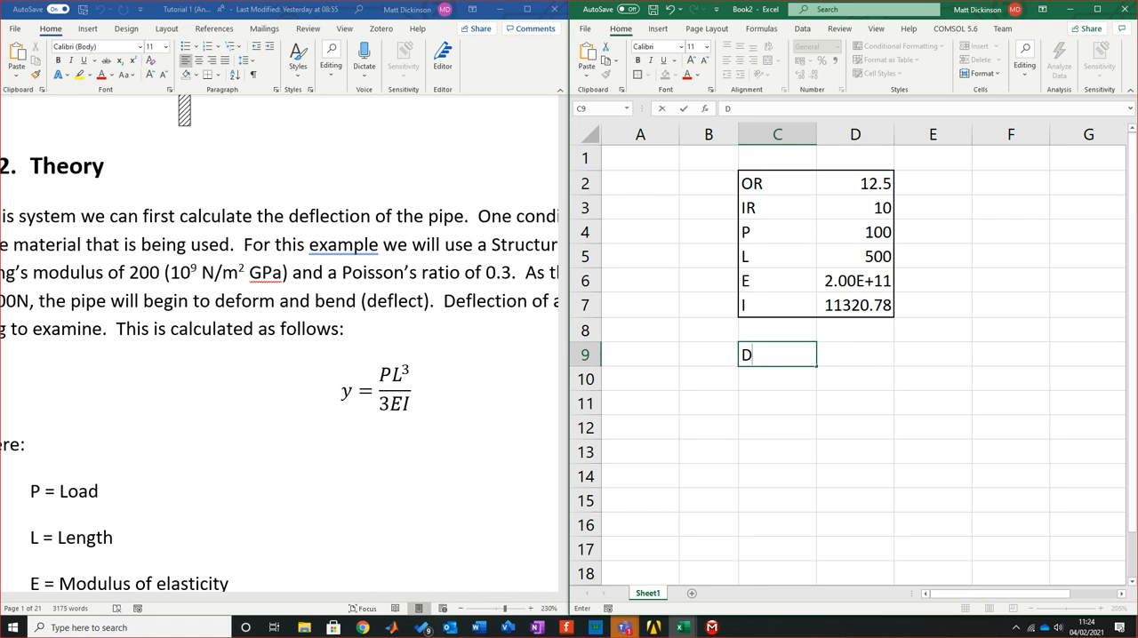
text(eflection)
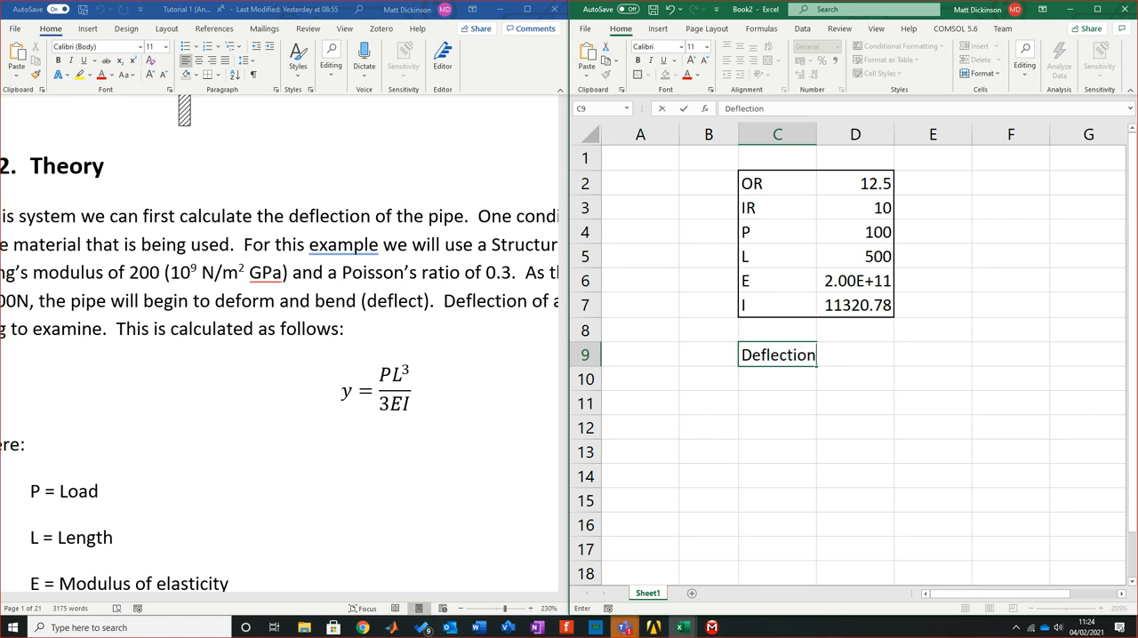
key(Return)
Auto-fit column C to its widest entry and select D9 beside the Deflection label
key(Right)
key(Up)
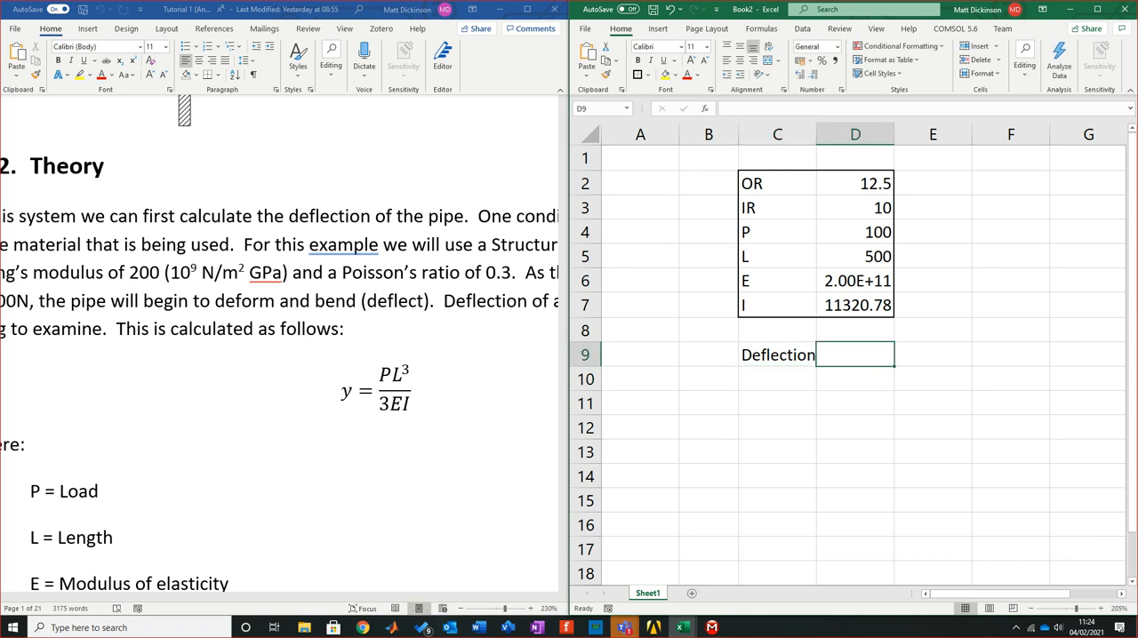
double_click(816, 134)
click(865, 428)
click(864, 354)
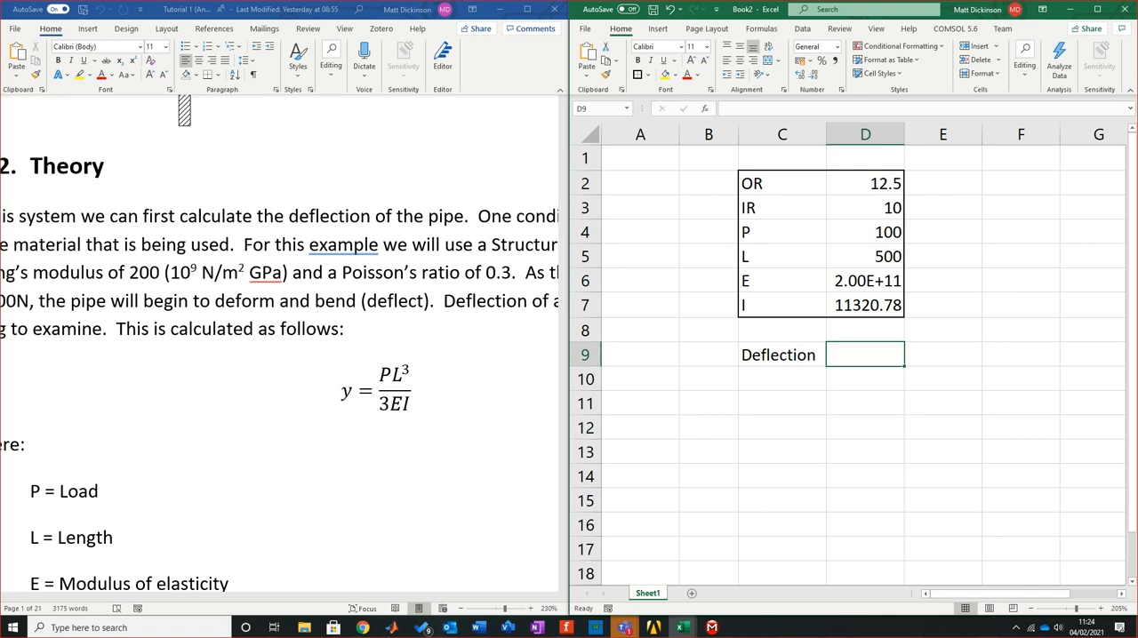
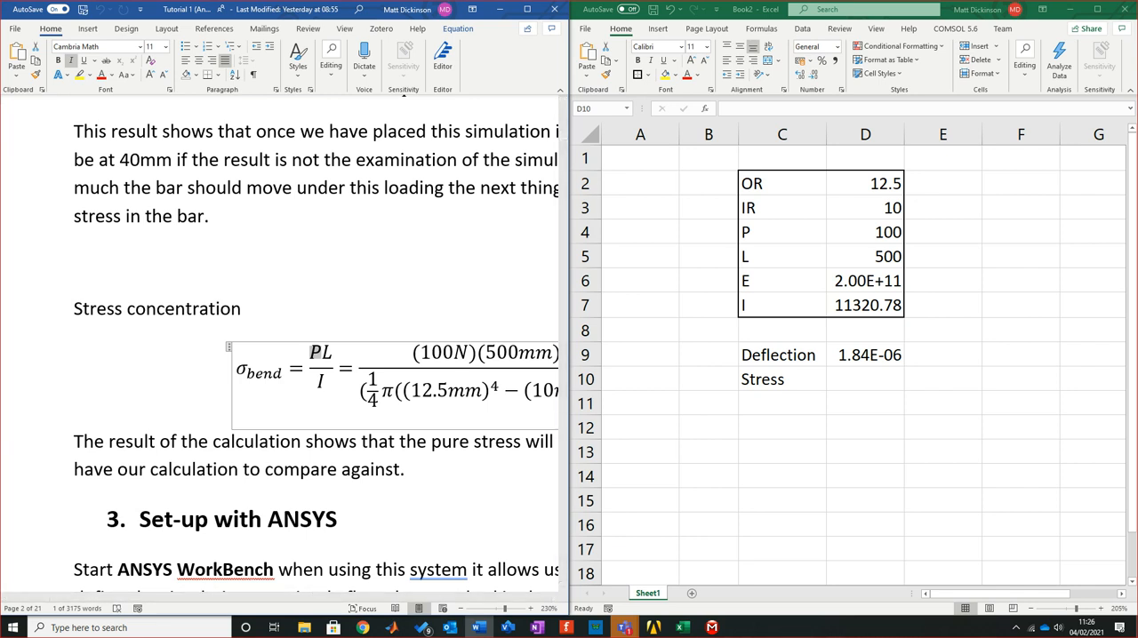
Enter the bending stress formula =(D4*D5)/D7 in D10 beside the Stress label
click(865, 380)
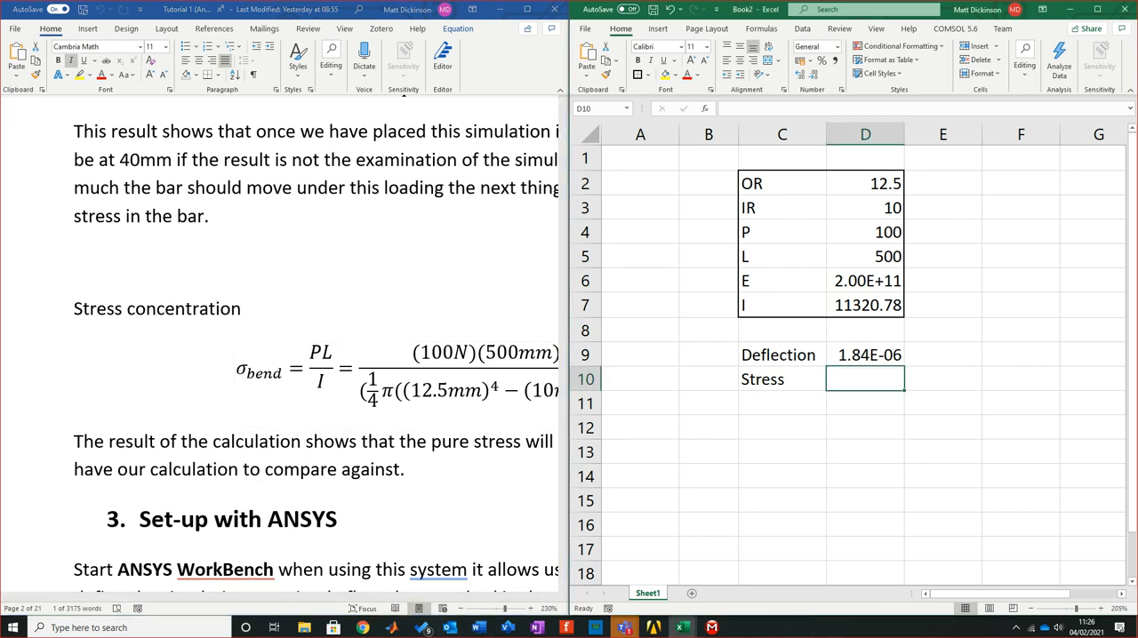
text(=)
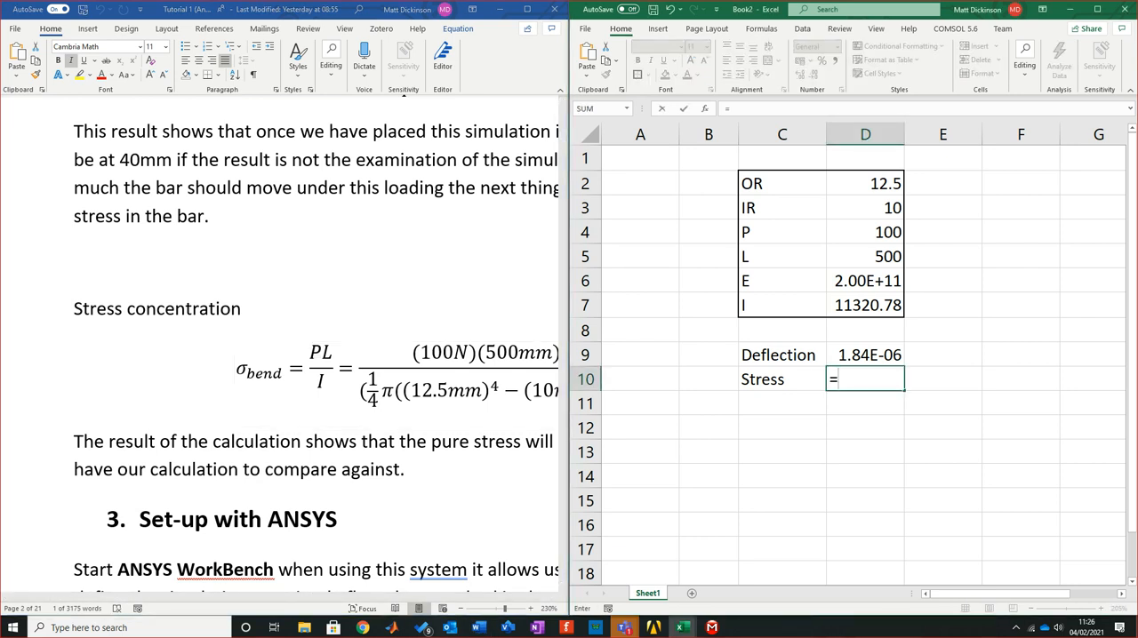
text(()
click(865, 231)
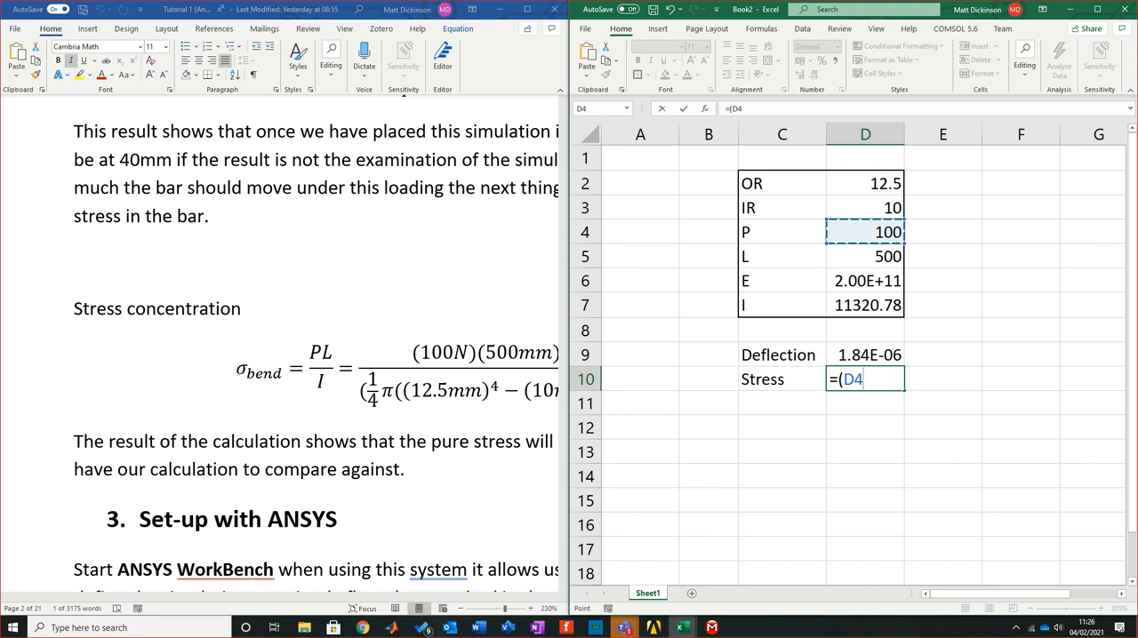
text(*)
click(865, 257)
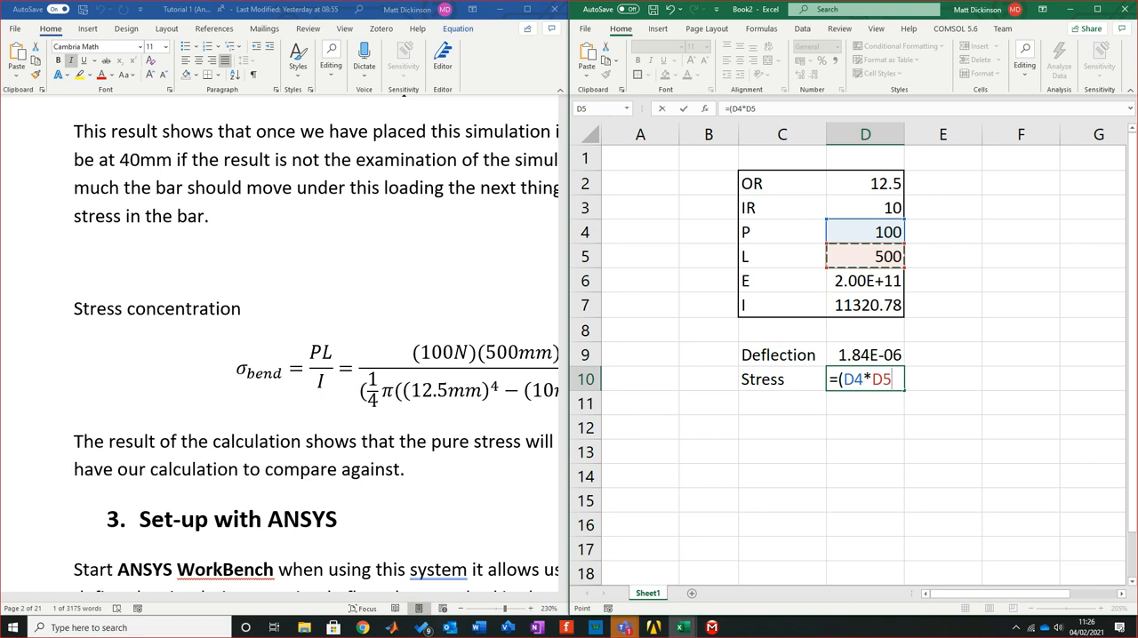
text()/D7)
key(Return)
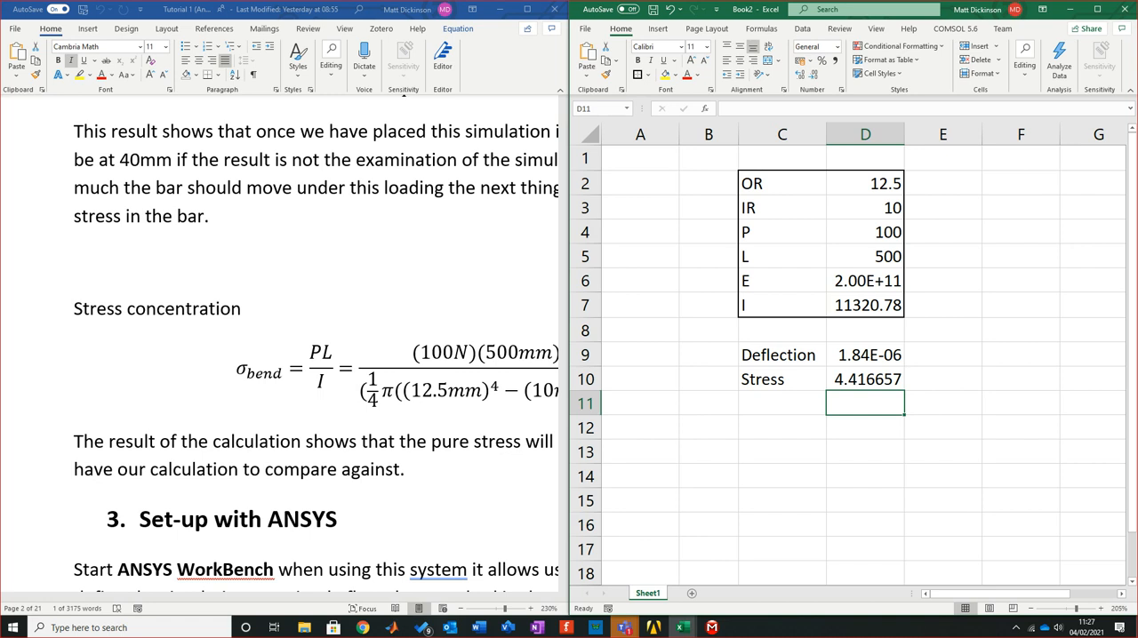
Bracket the stress formula in D10 and multiply it by the outer radius, making it =((D4*D5)/D7)*D2
click(865, 379)
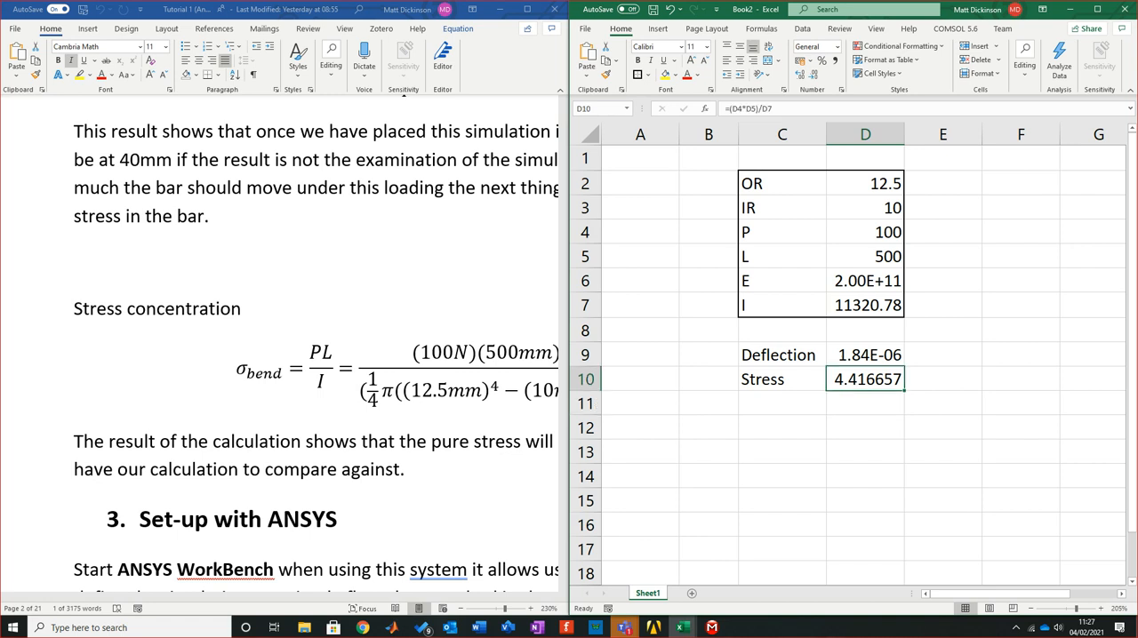
click(771, 109)
text(()
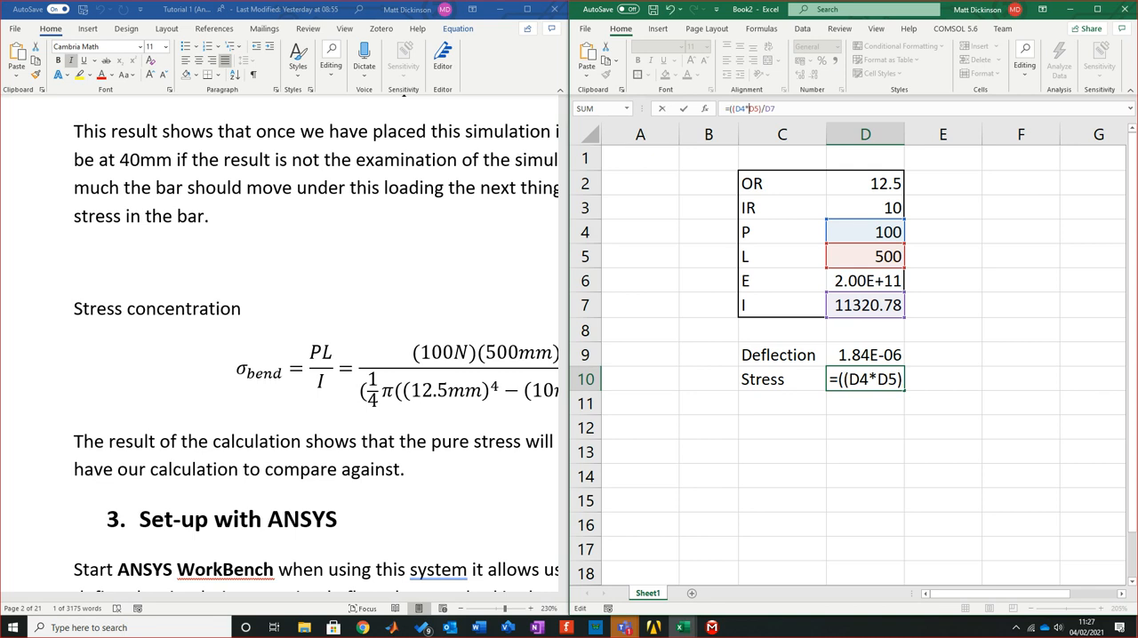
text())
text()*)
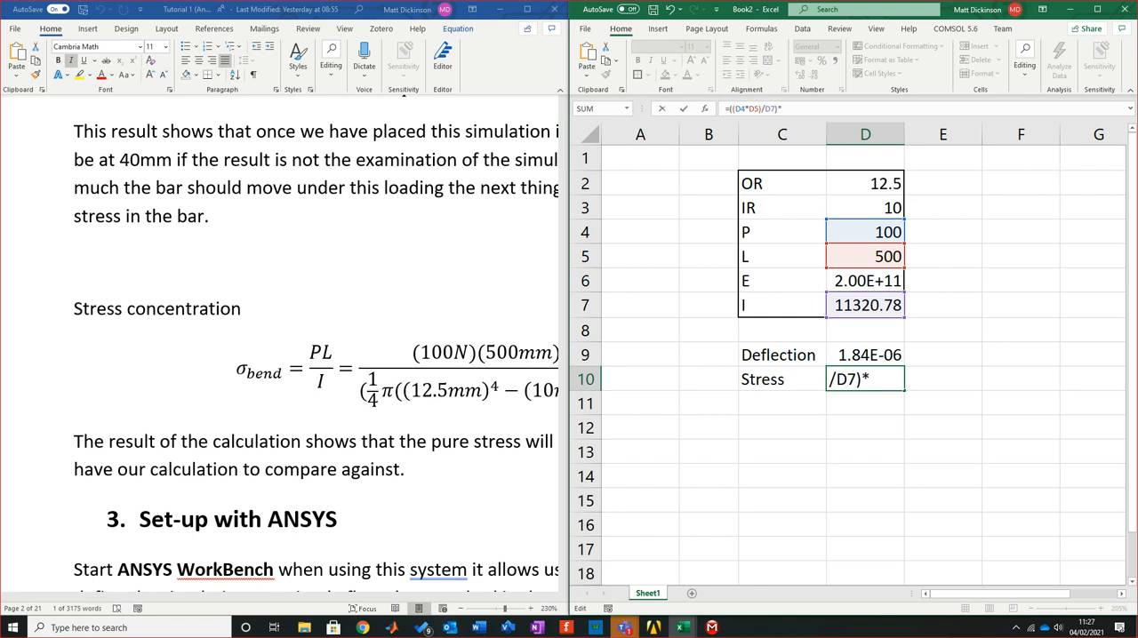
click(865, 184)
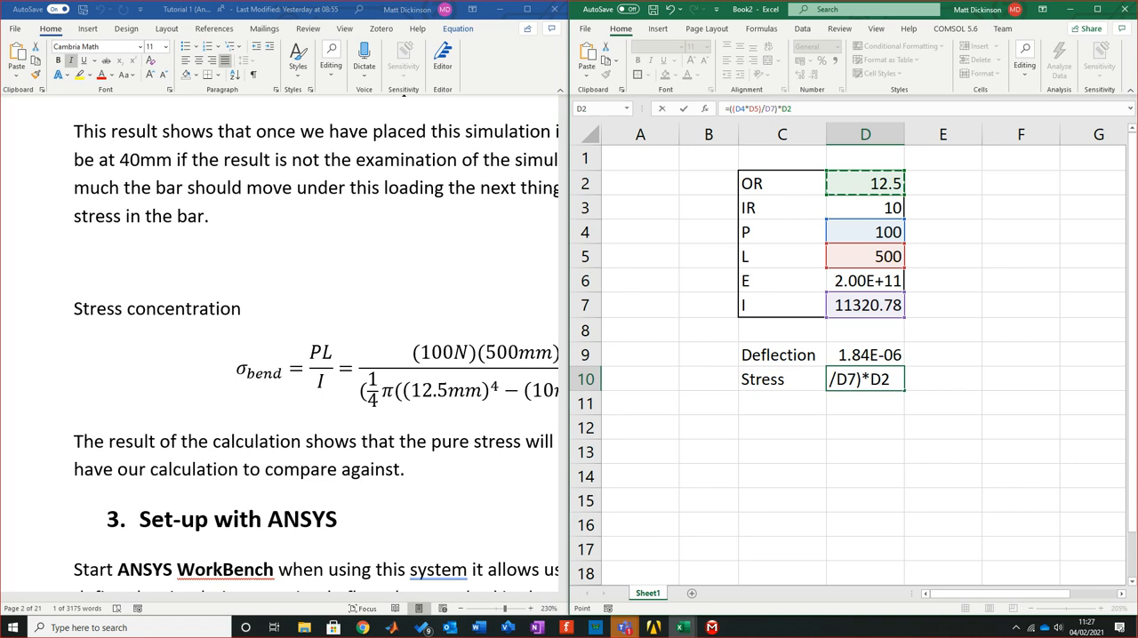
key(Return)
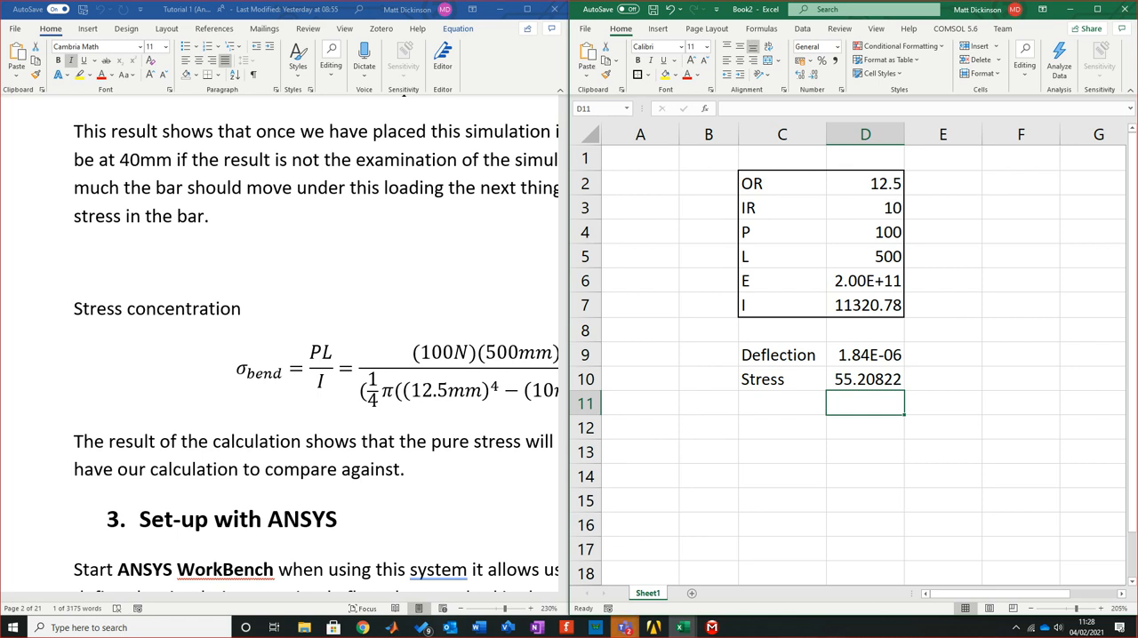
Check the full bending stress equation in the Word tutorial against the Excel result, and select E10 beside it
click(317, 353)
drag(181, 597, 300, 597)
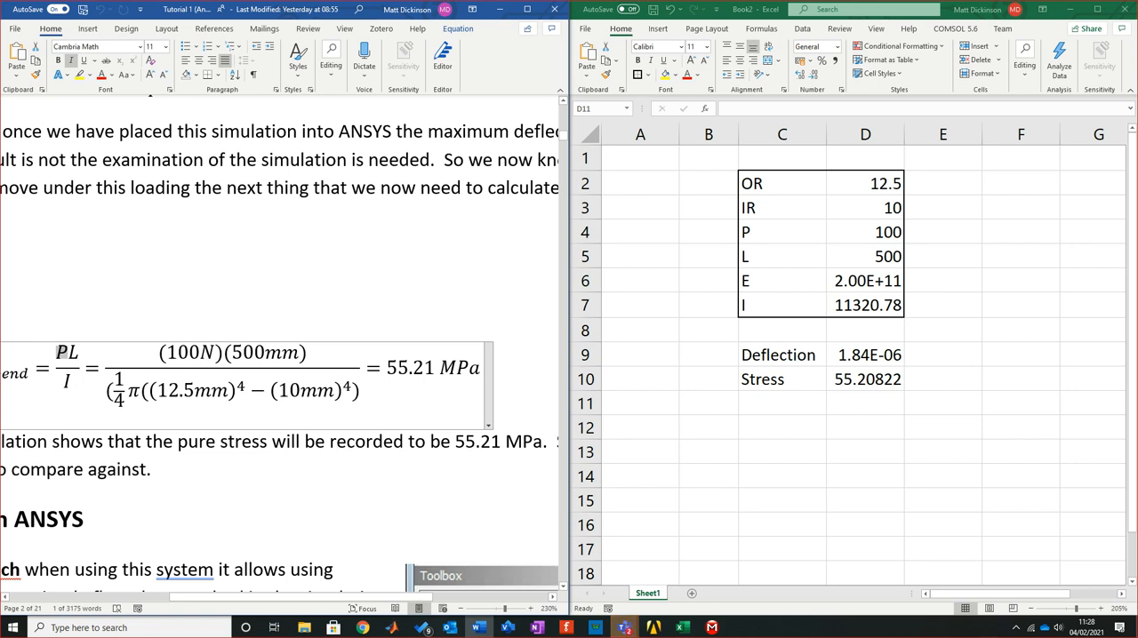
drag(301, 597, 252, 598)
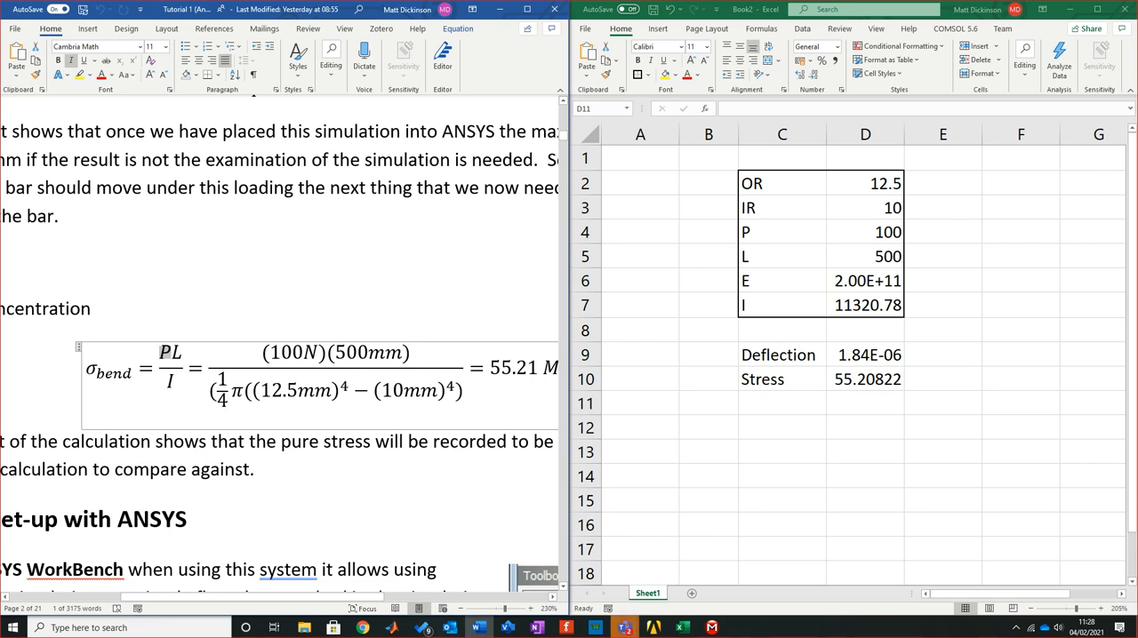
click(865, 403)
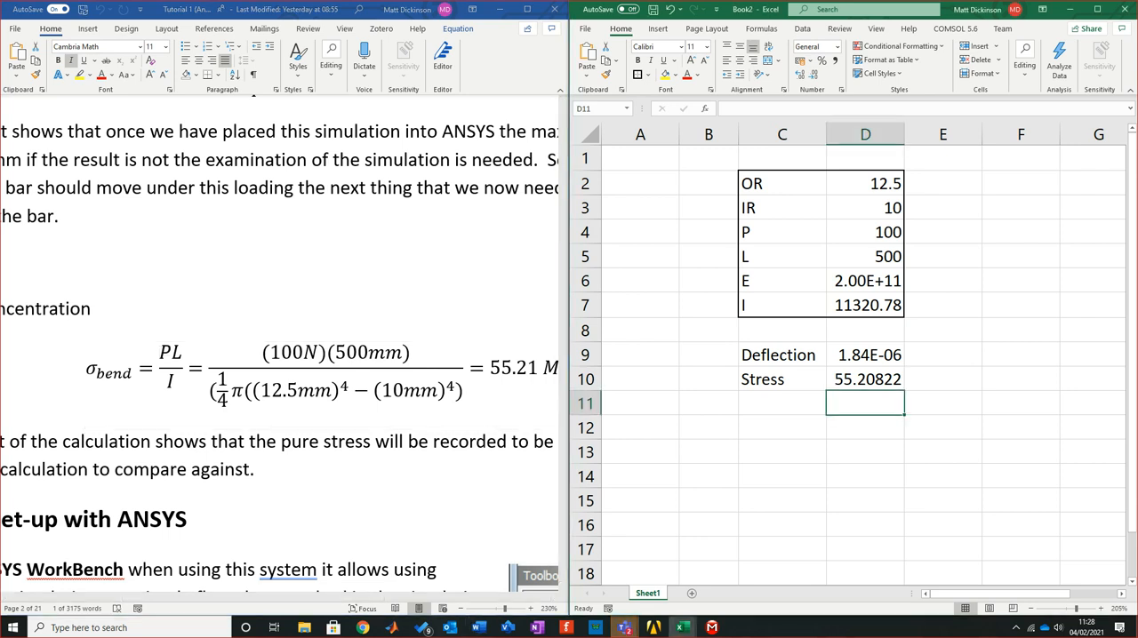
click(865, 476)
click(942, 379)
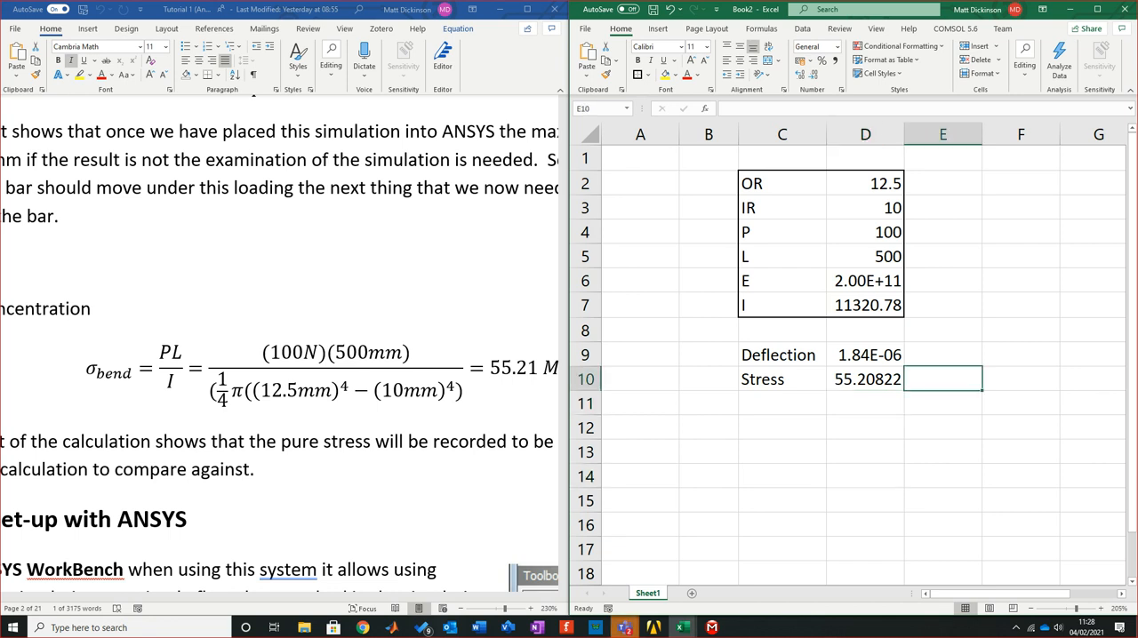
Show the loaded pipe diagram in the Word tutorial and float its window over the spreadsheet
click(499, 9)
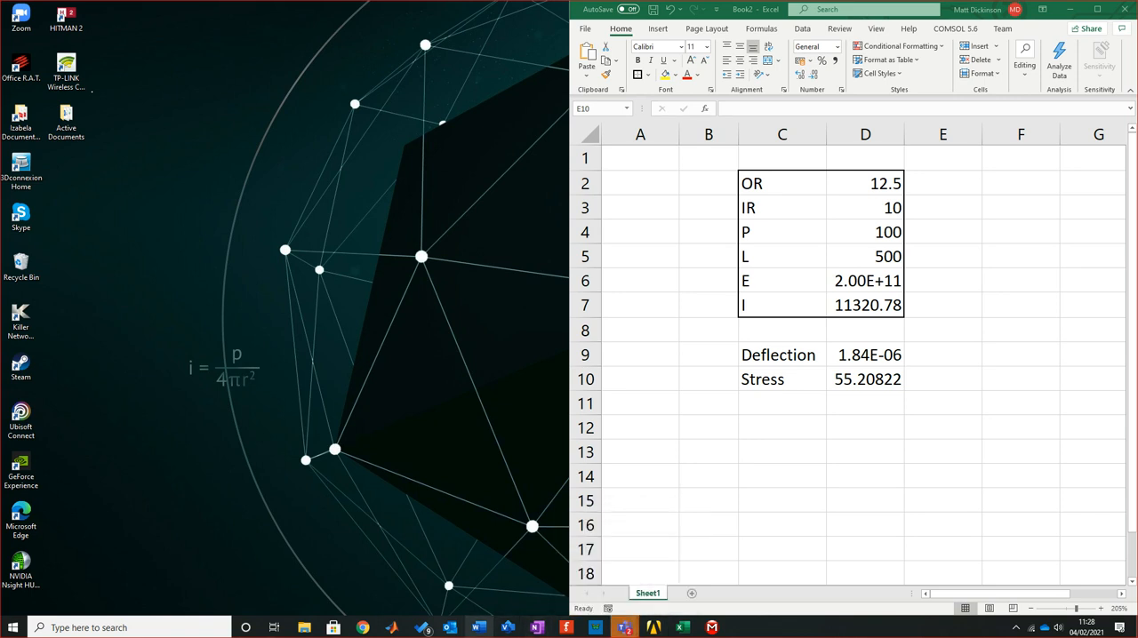
click(478, 627)
scroll(279, 338, up, 15)
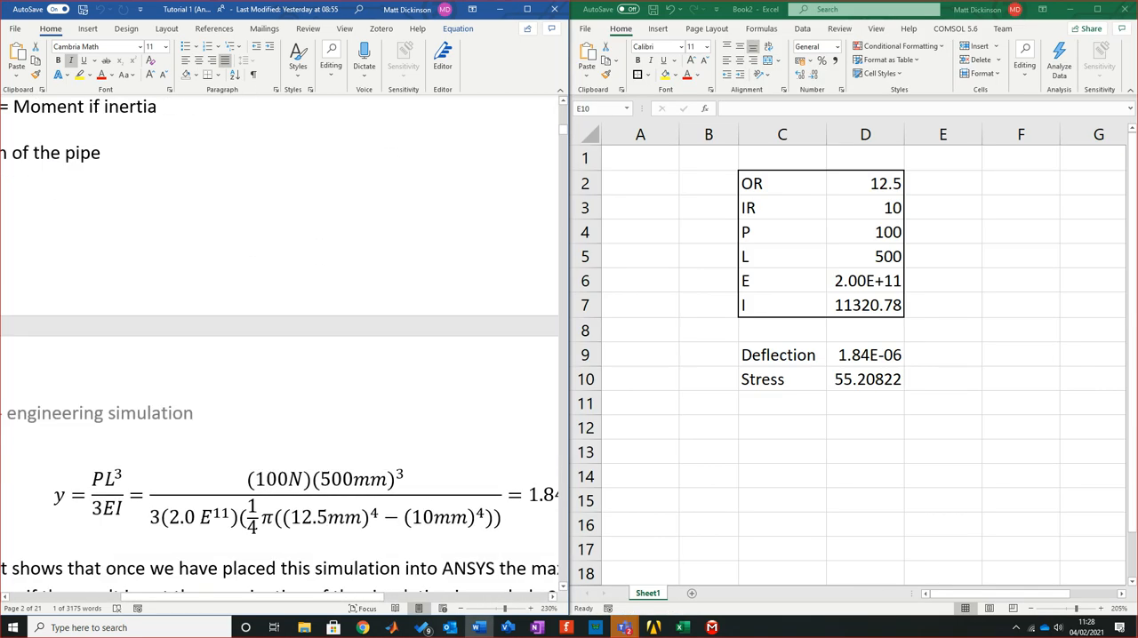
scroll(279, 338, up, 2)
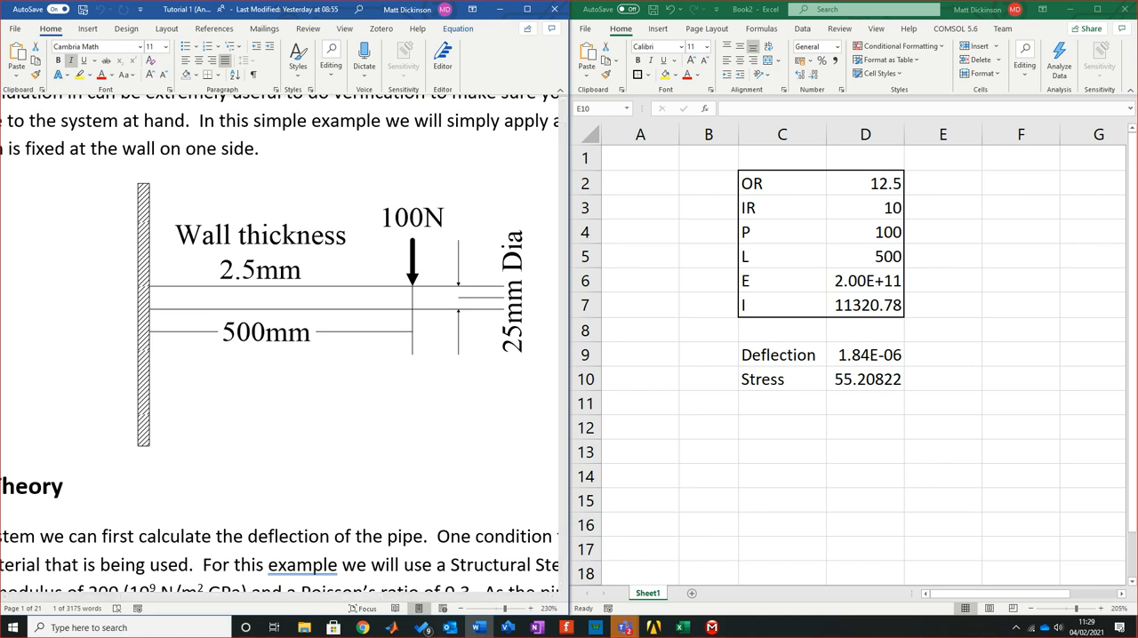
key(alt+Tab)
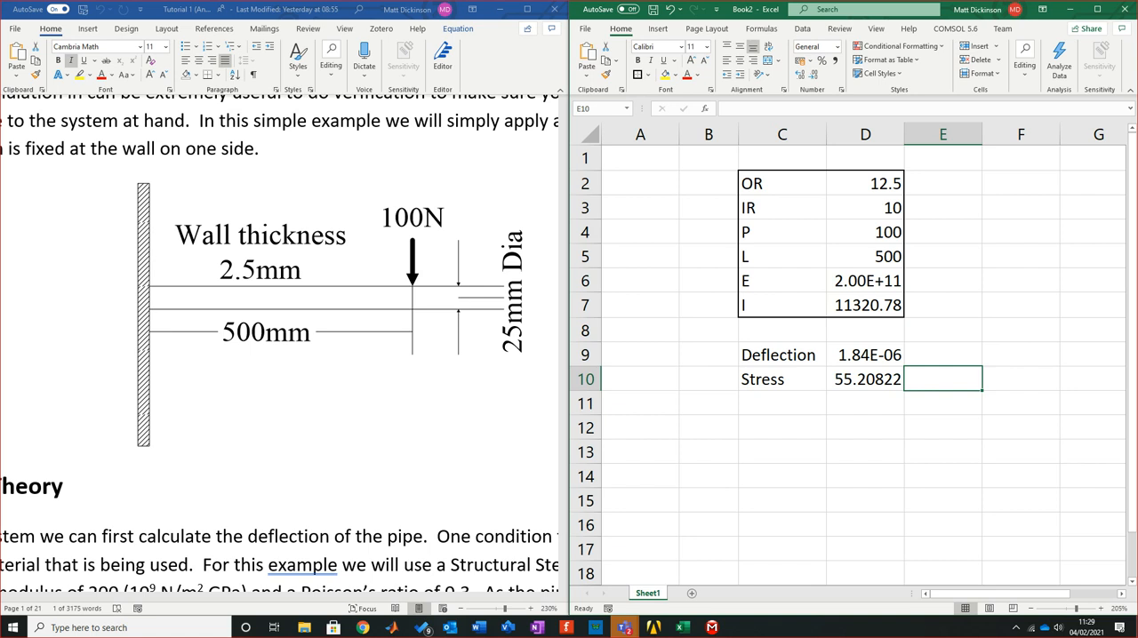
key(alt+Tab)
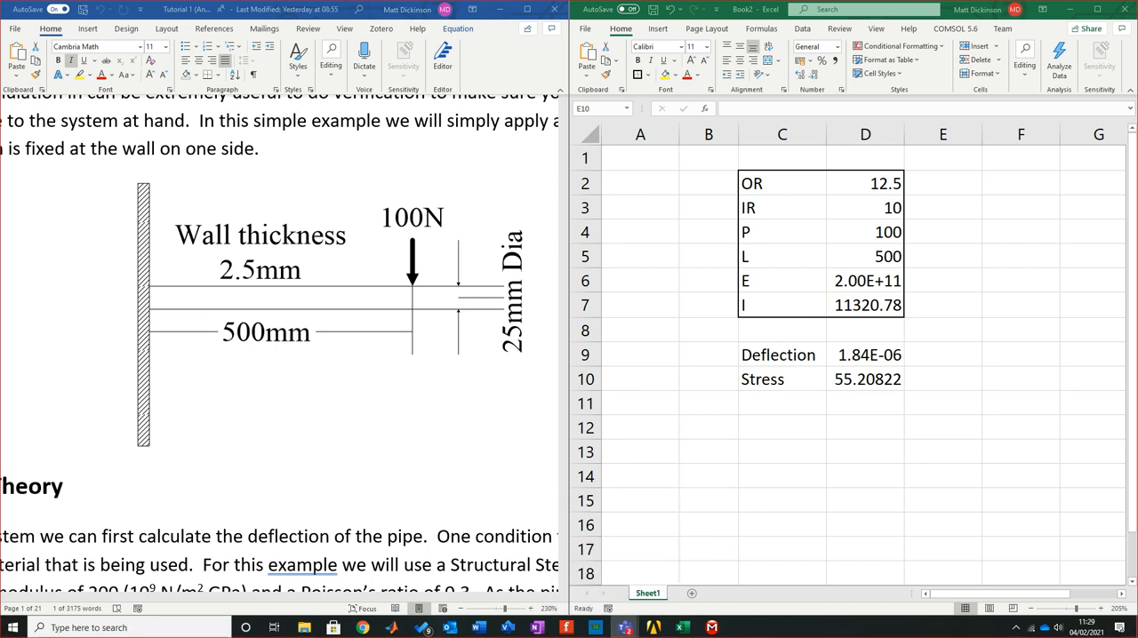
click(527, 8)
drag(755, 9, 765, 123)
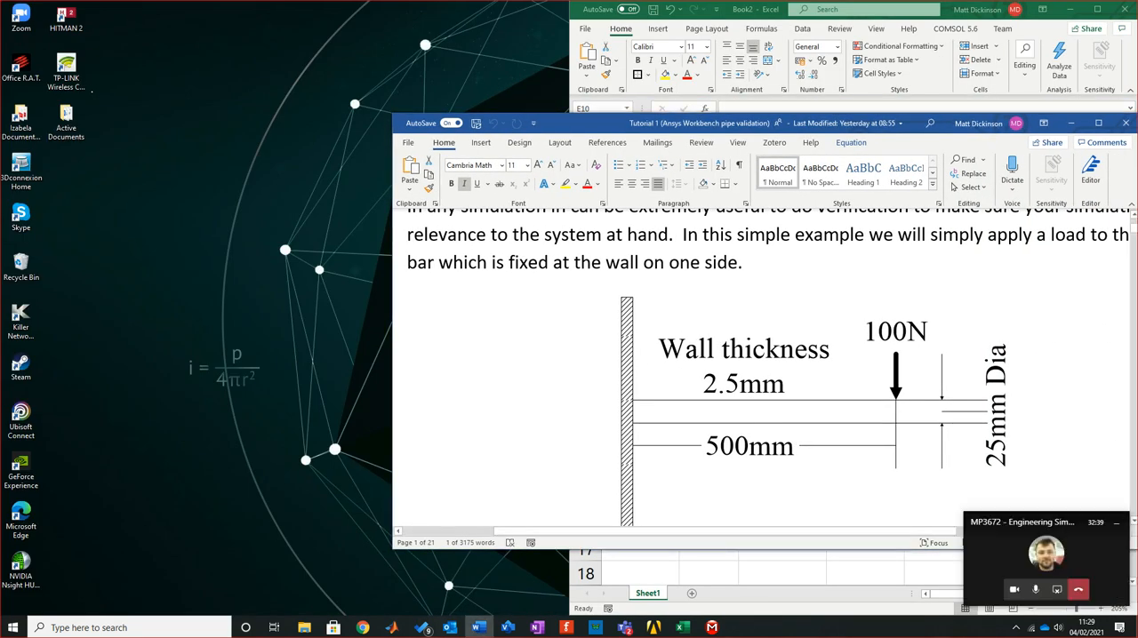
Log in to VMware Horizon with the account password and launch Workbench 19.1
mouse_move(625, 627)
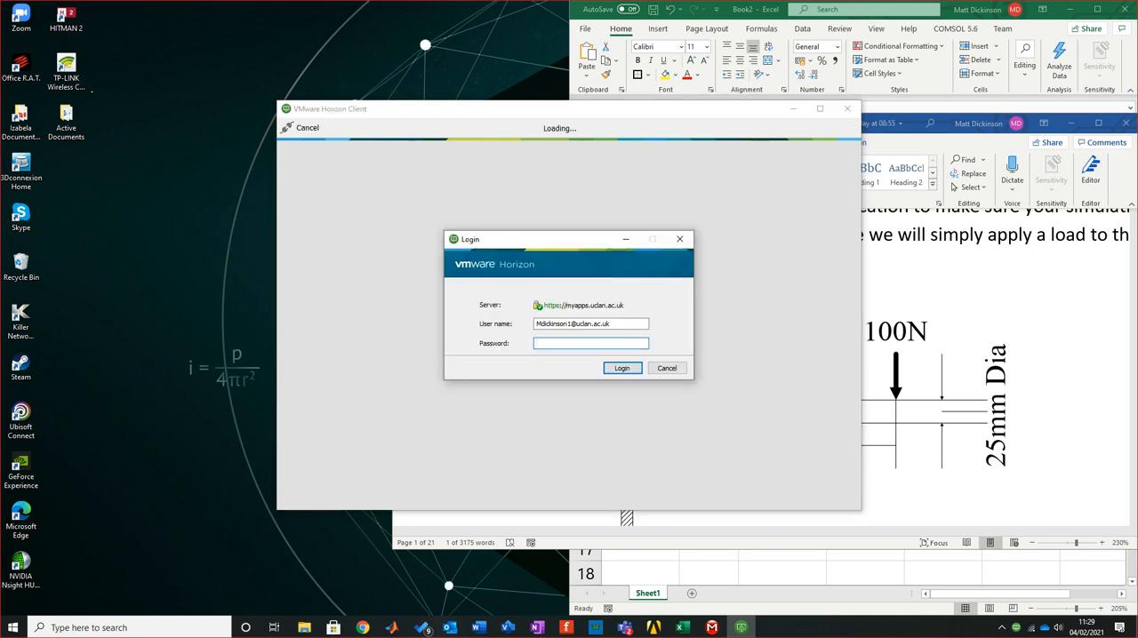
text(••••••••••••••)
key(Return)
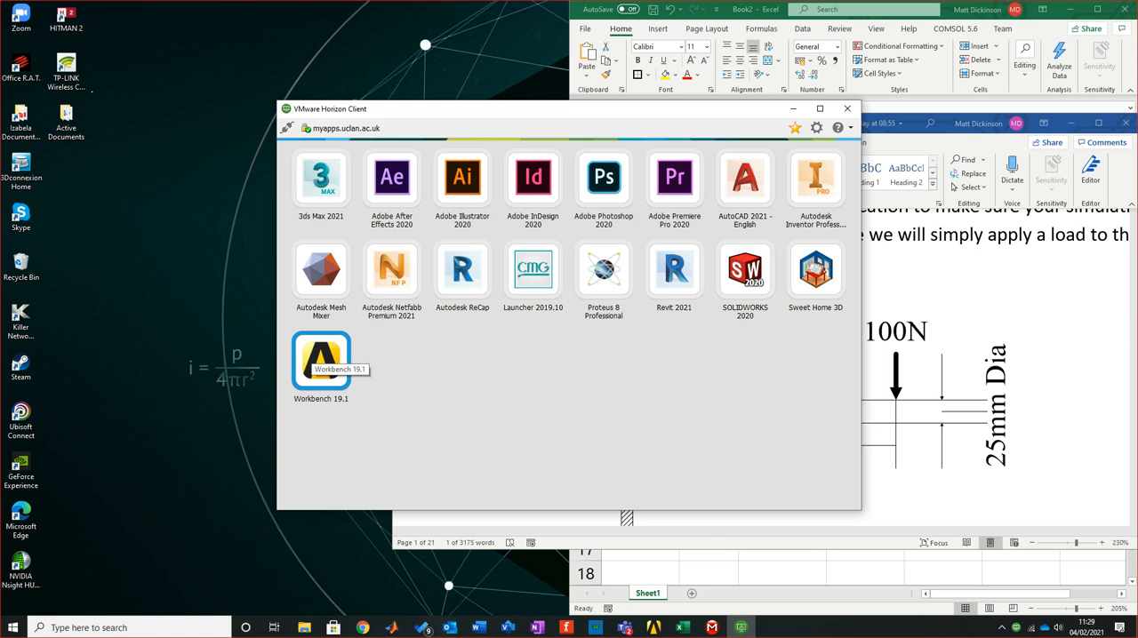
double_click(321, 360)
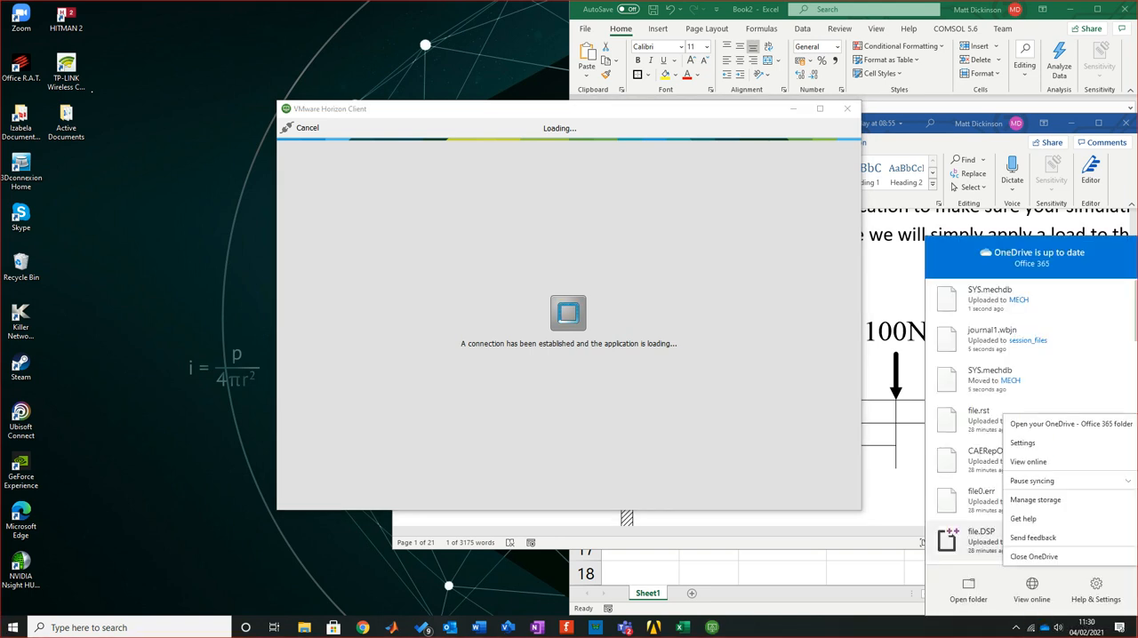
Pause OneDrive syncing for 8 hours
click(1031, 480)
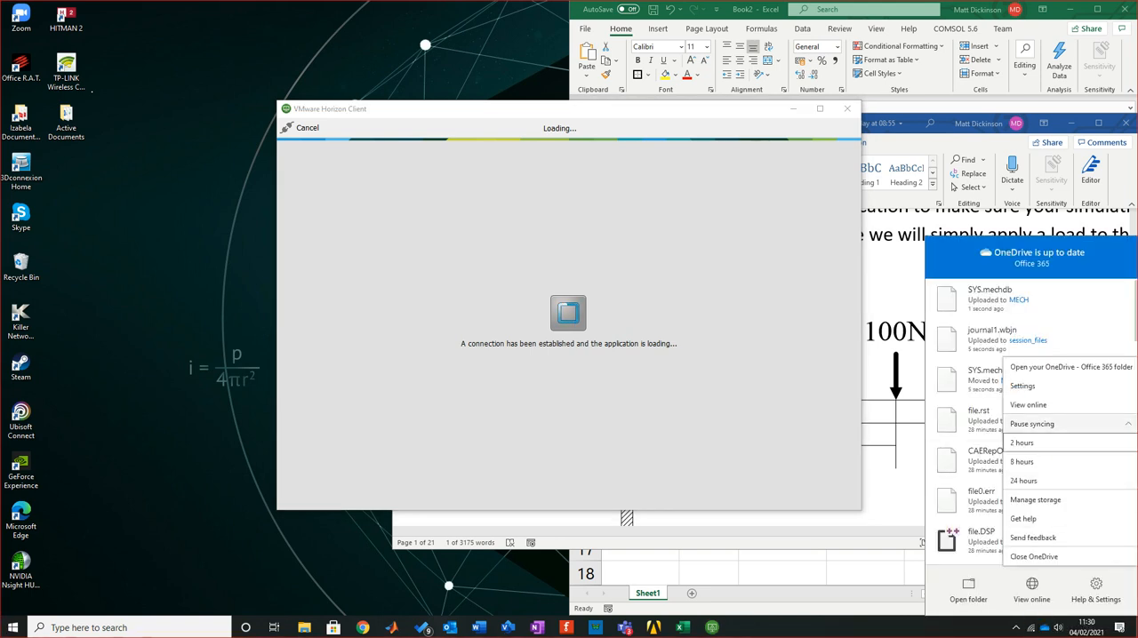
click(1022, 461)
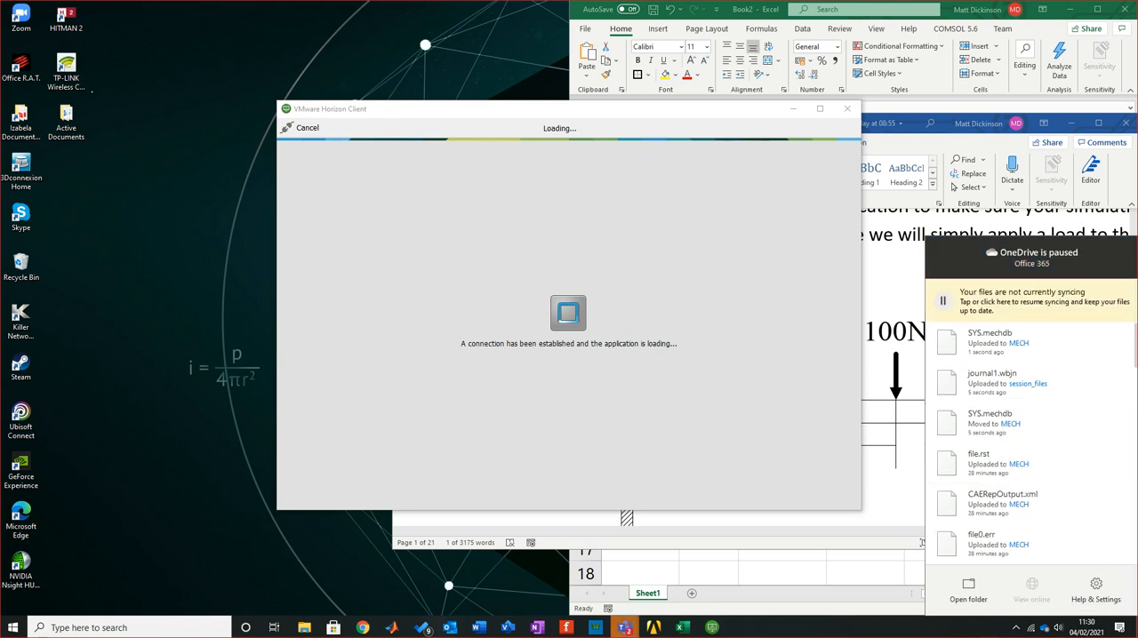
click(622, 444)
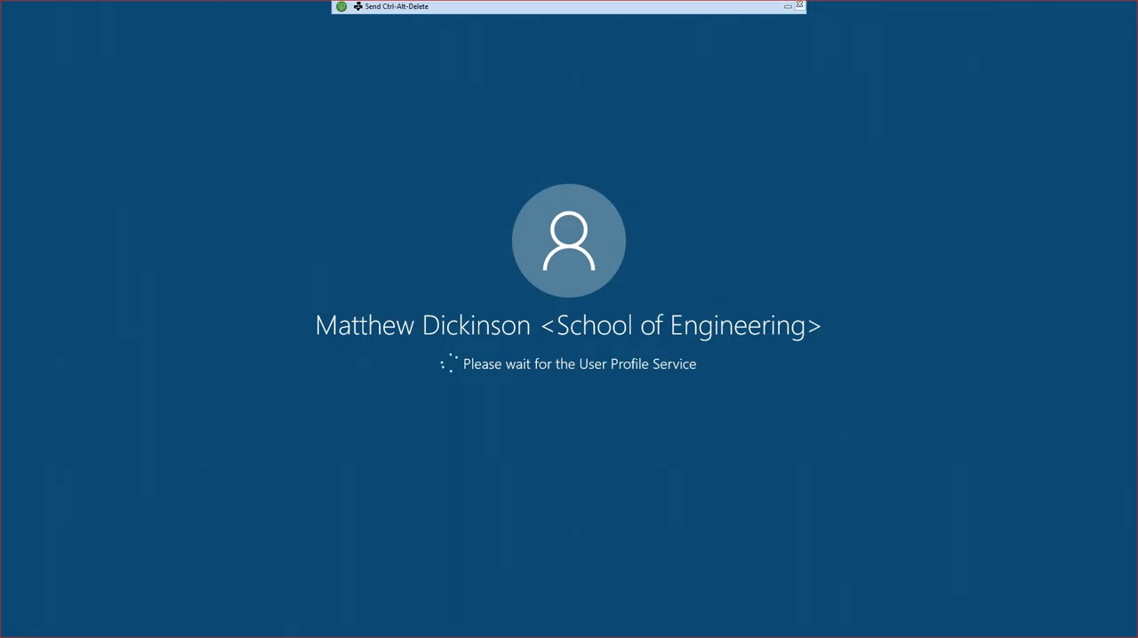
Minimise the remote session, Word and Excel, leaving only the VMware Horizon Client window repositioned on the desktop
click(788, 6)
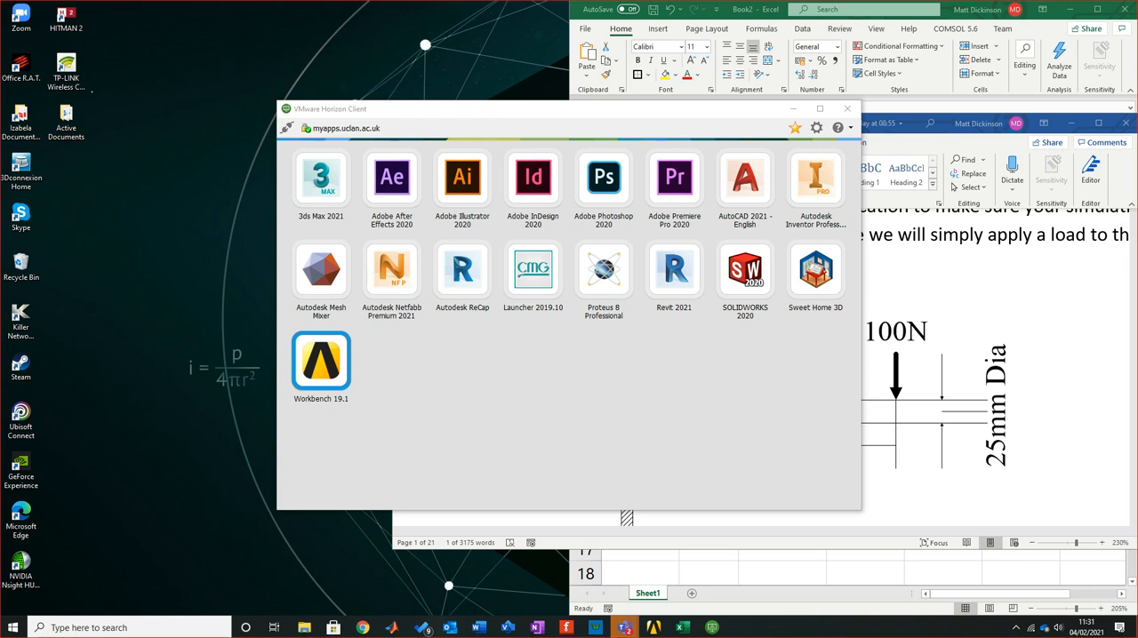
drag(534, 108, 488, 68)
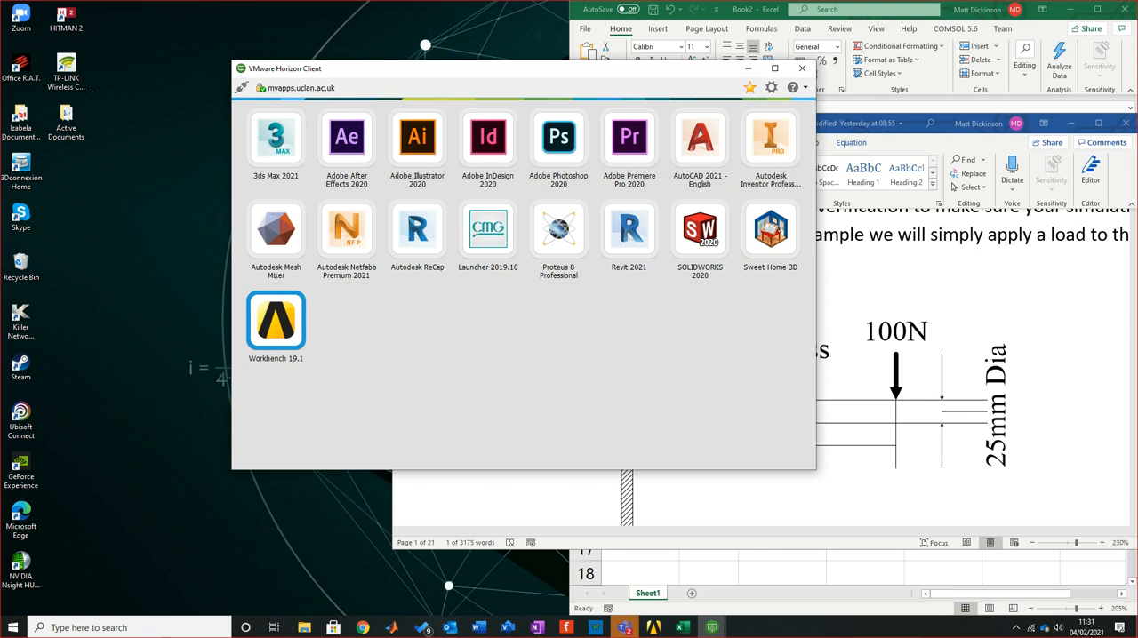
click(1071, 123)
click(1070, 9)
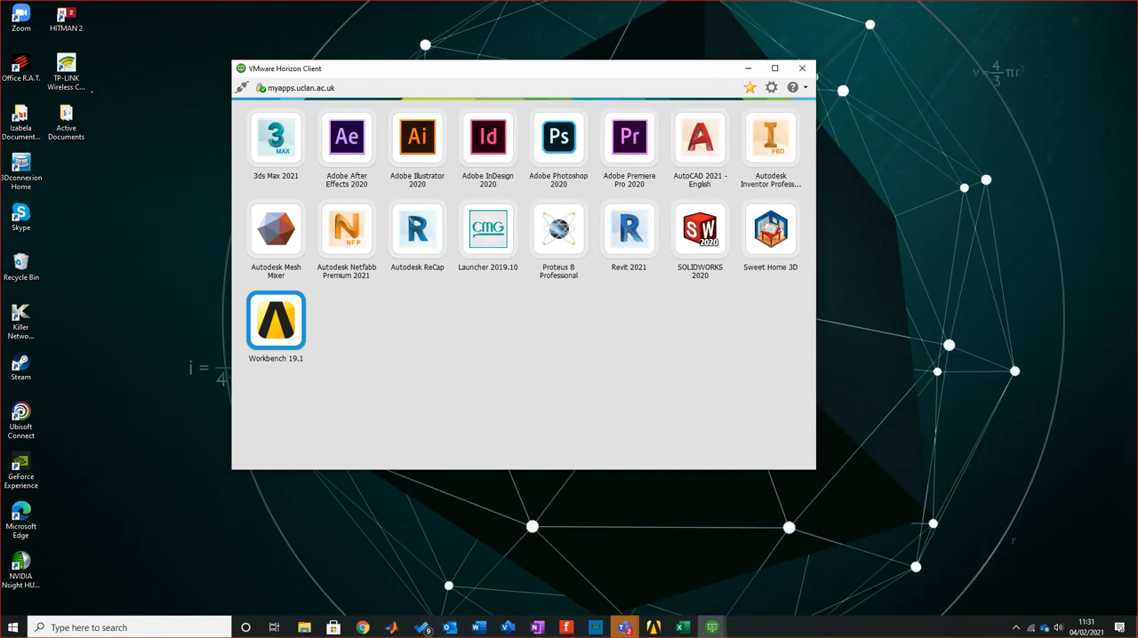
drag(488, 69, 647, 49)
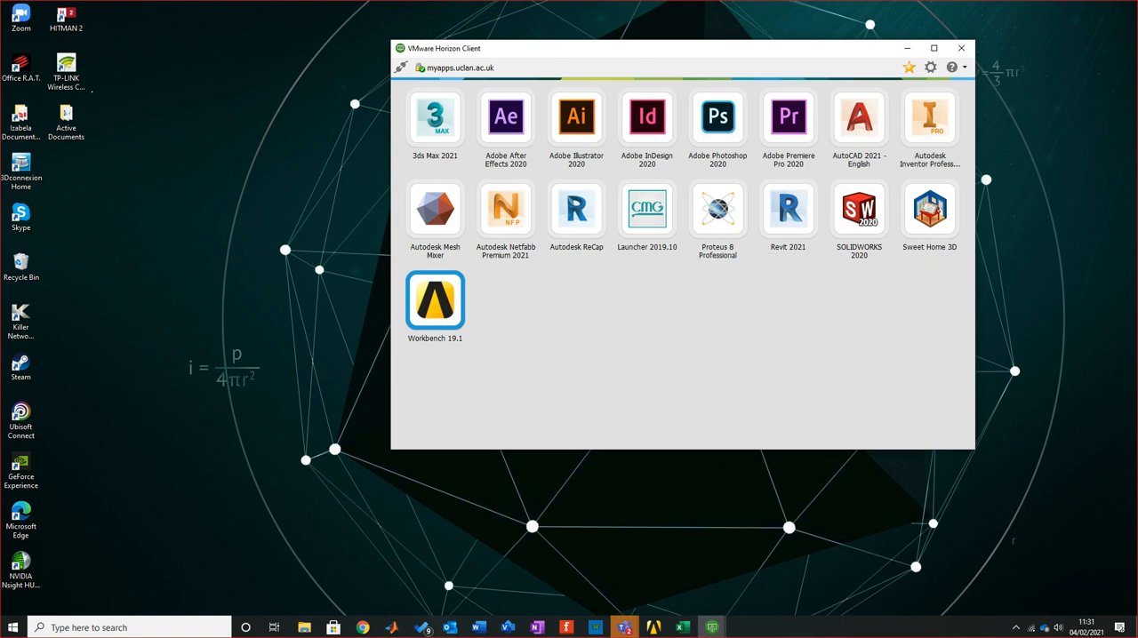
Bring the Excel calculation sheet up over Workbench, dock it on the opposite half of the screen, and return to the Workbench project
mouse_move(712, 628)
mouse_move(625, 627)
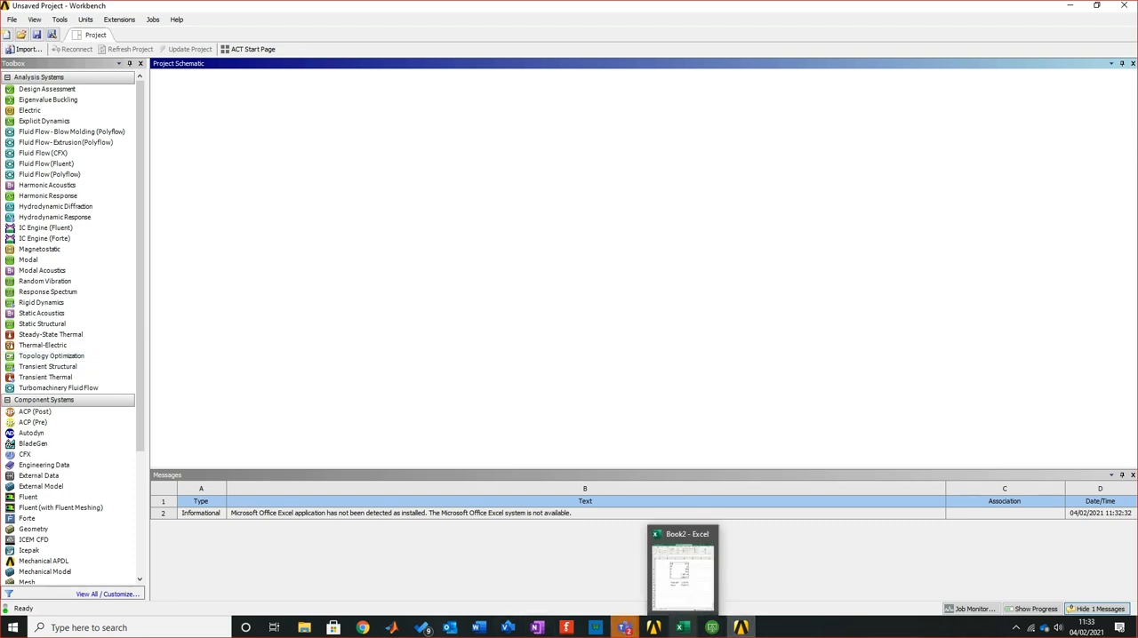
click(682, 628)
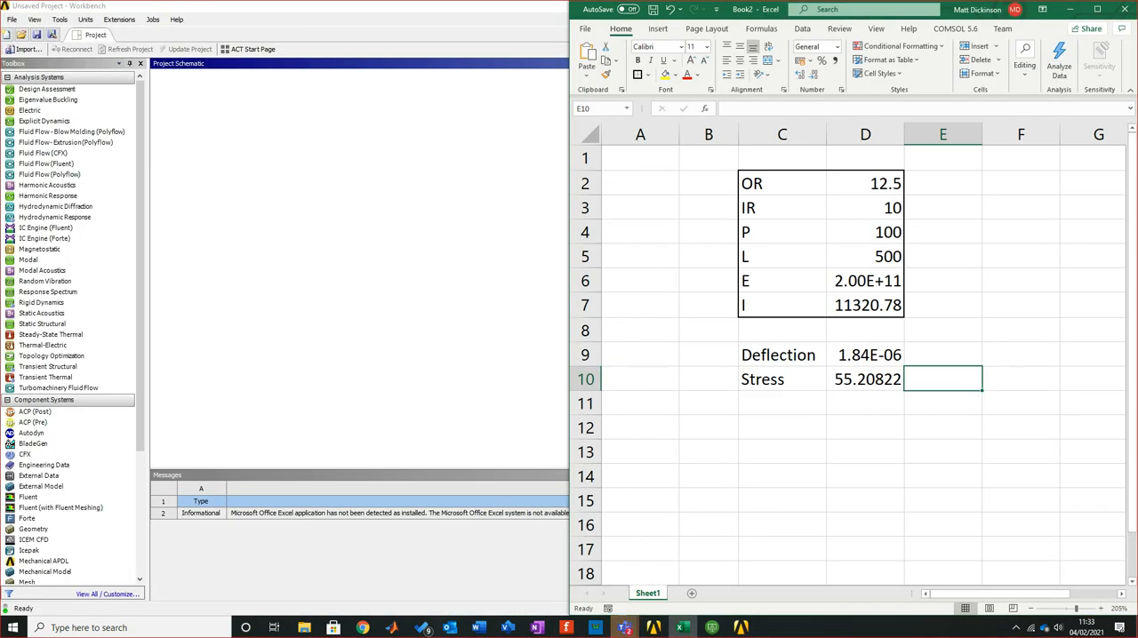
click(1096, 9)
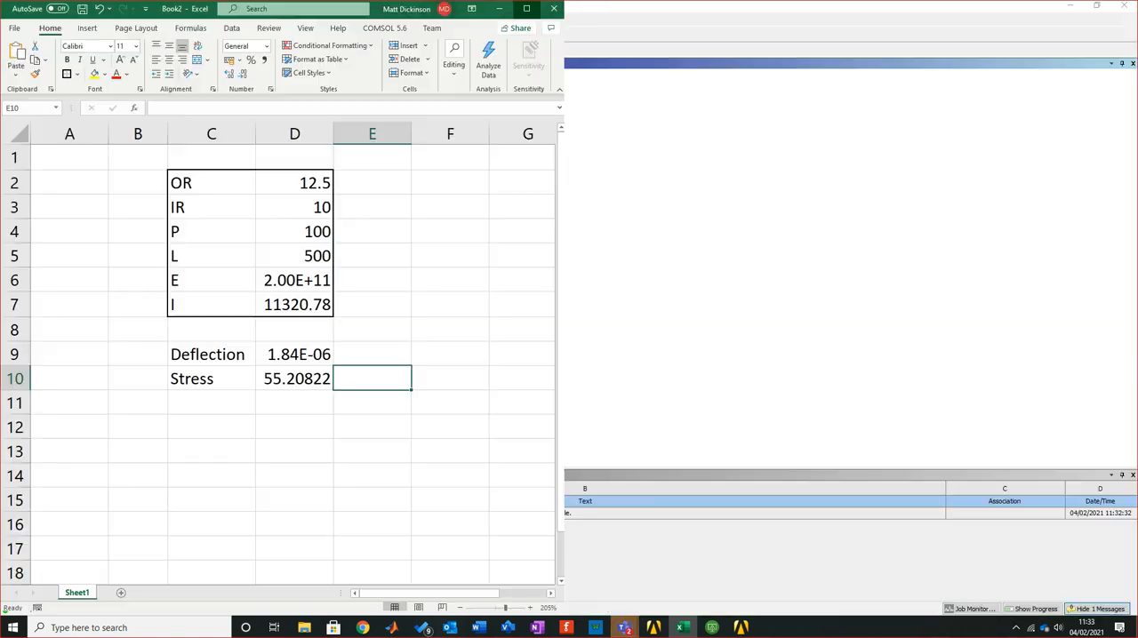
key(alt+Tab)
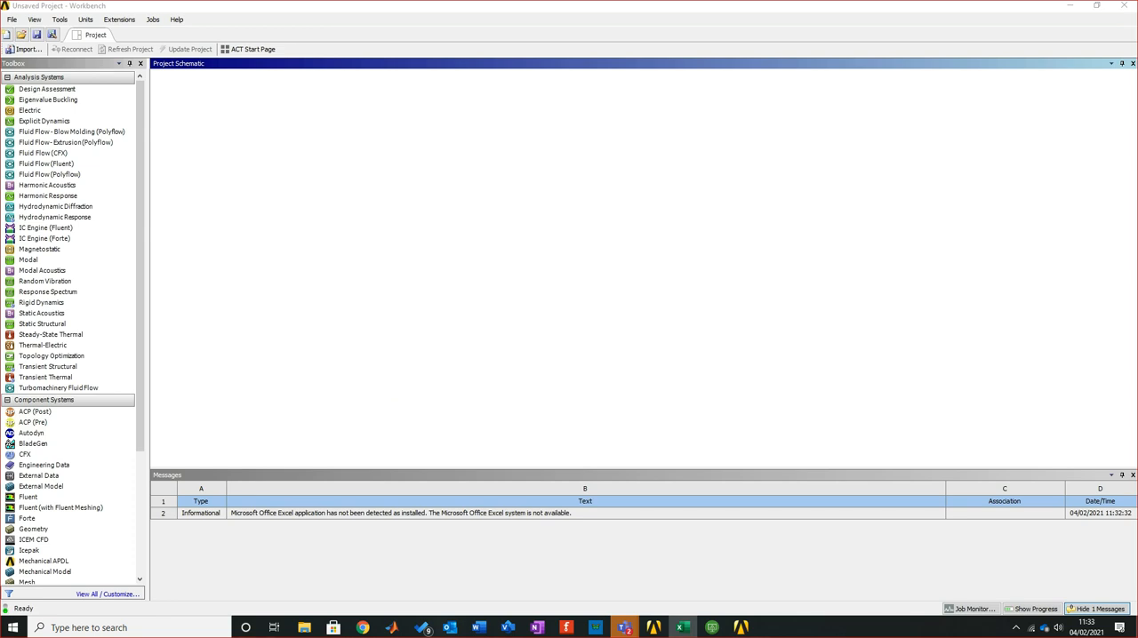
click(1015, 628)
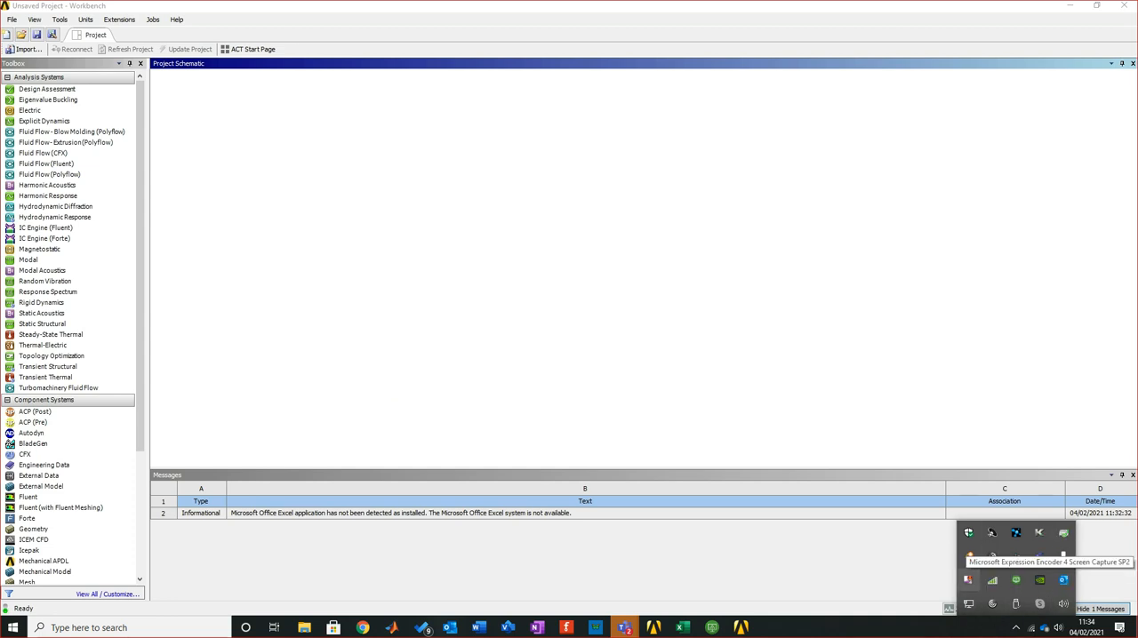
right_click(967, 580)
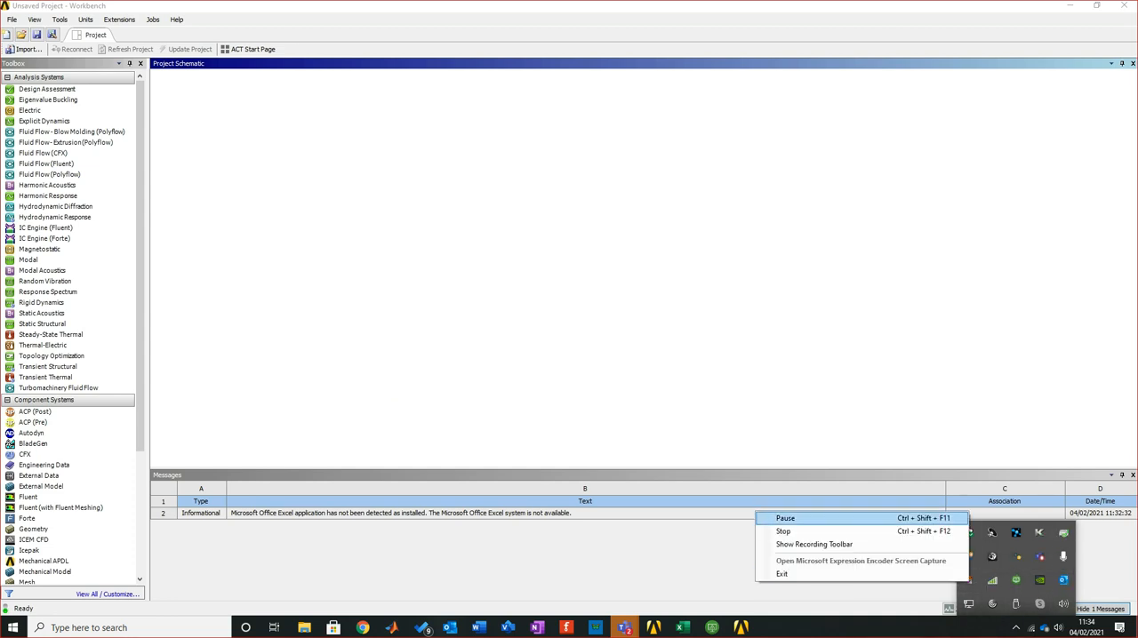
click(785, 518)
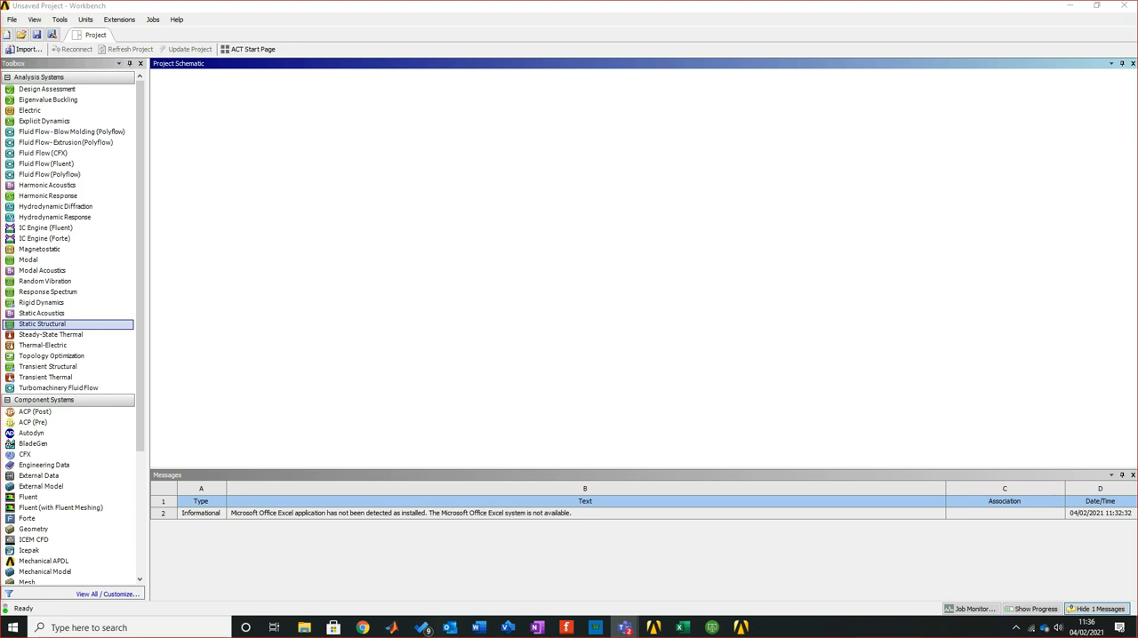
Add a standalone Static Structural system to the empty Project Schematic and keep its default name
click(293, 311)
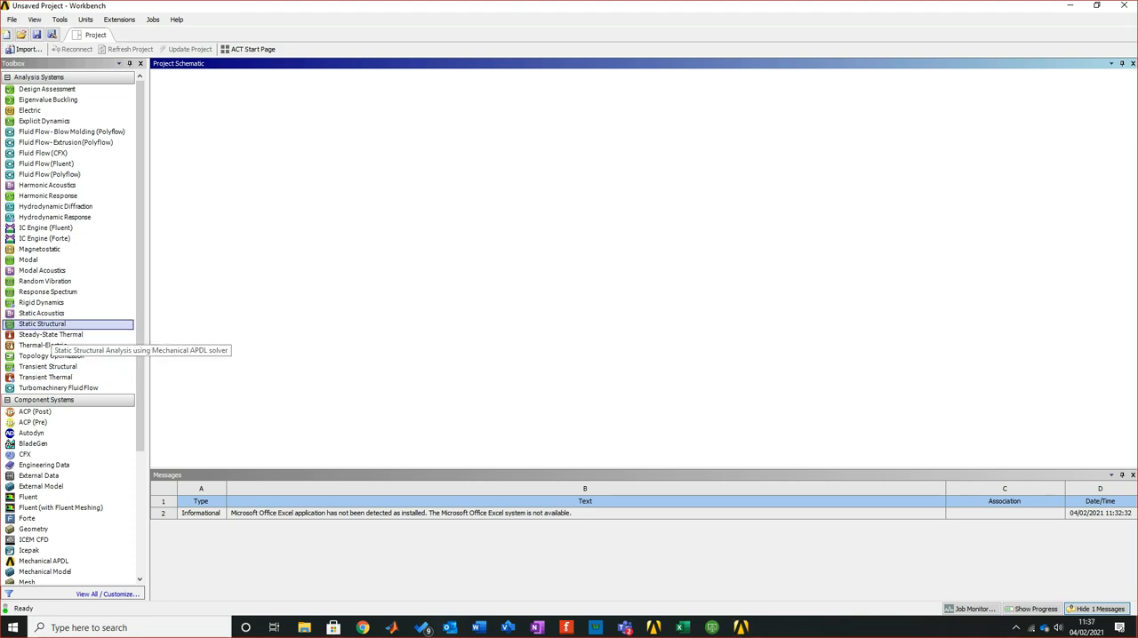
click(42, 324)
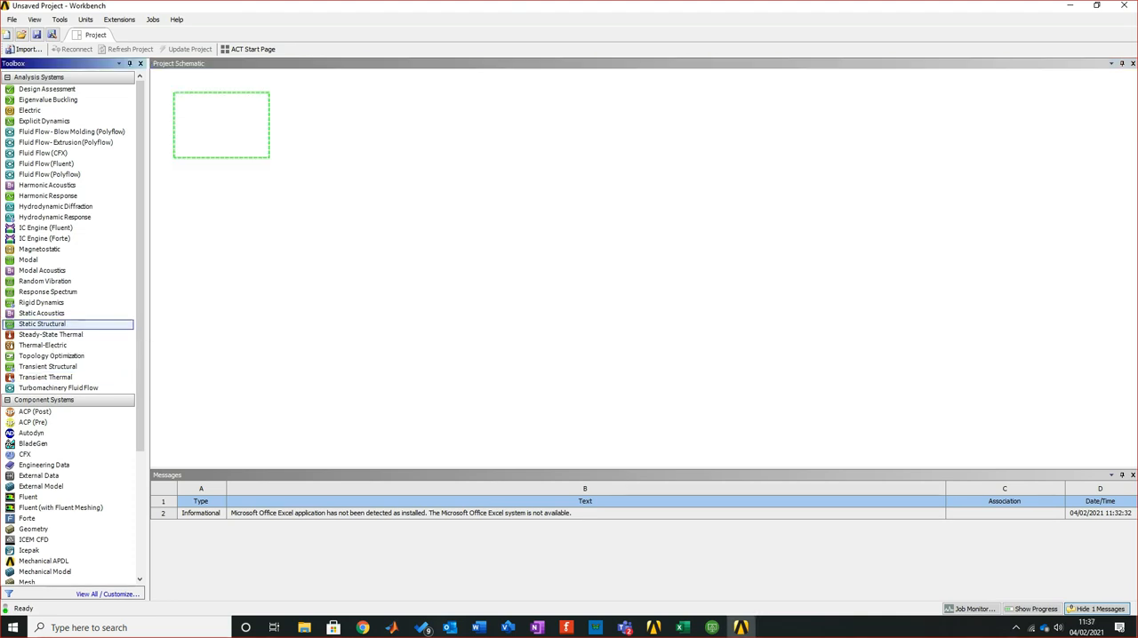
drag(42, 323, 221, 125)
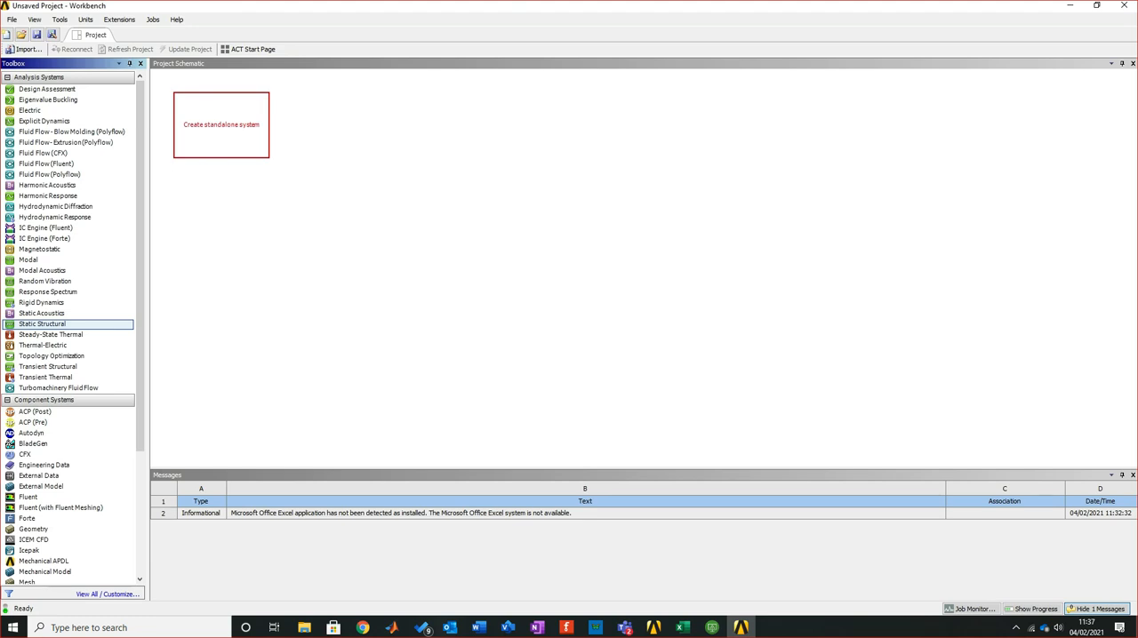
drag(221, 126, 220, 125)
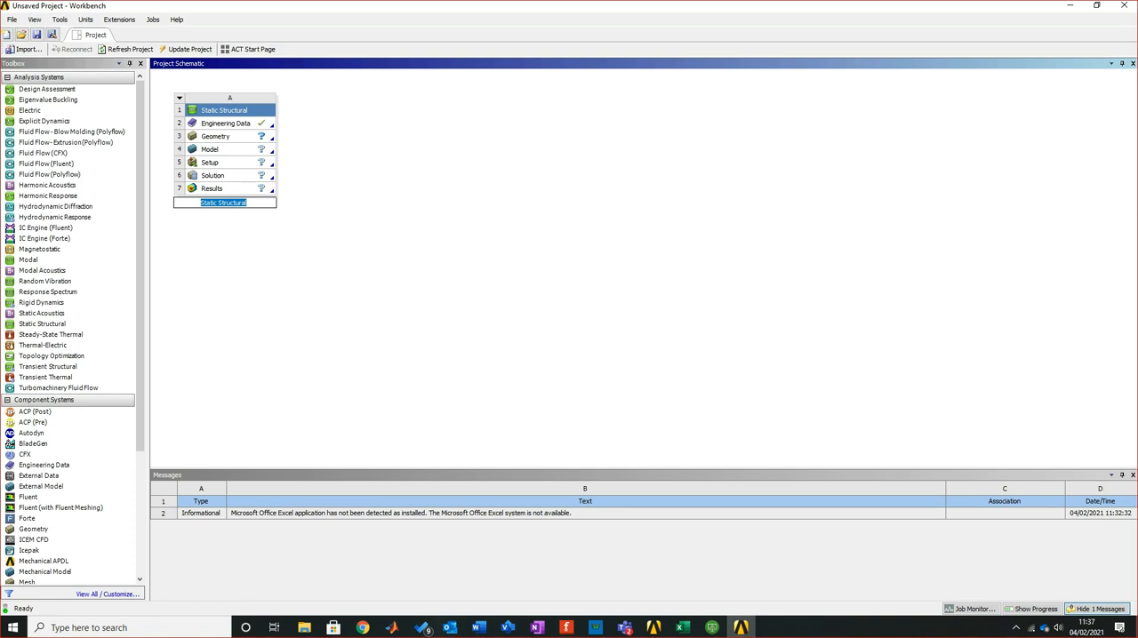
key(Return)
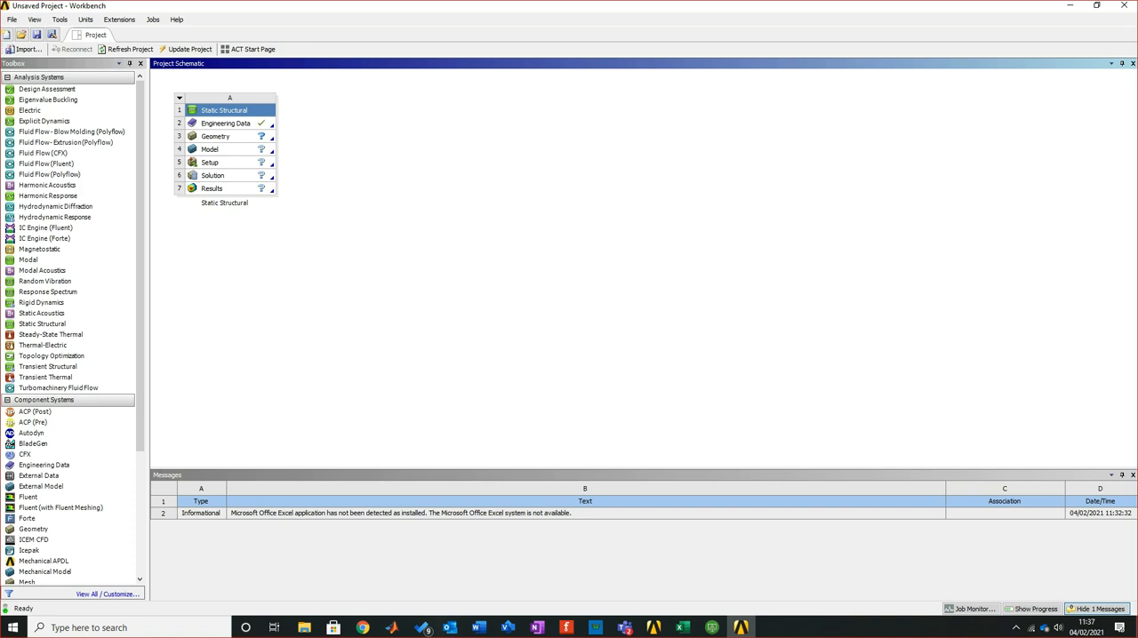
Check the Young's modulus E in cell D6 of the Excel calculation sheet and return to Workbench
key(alt+Tab)
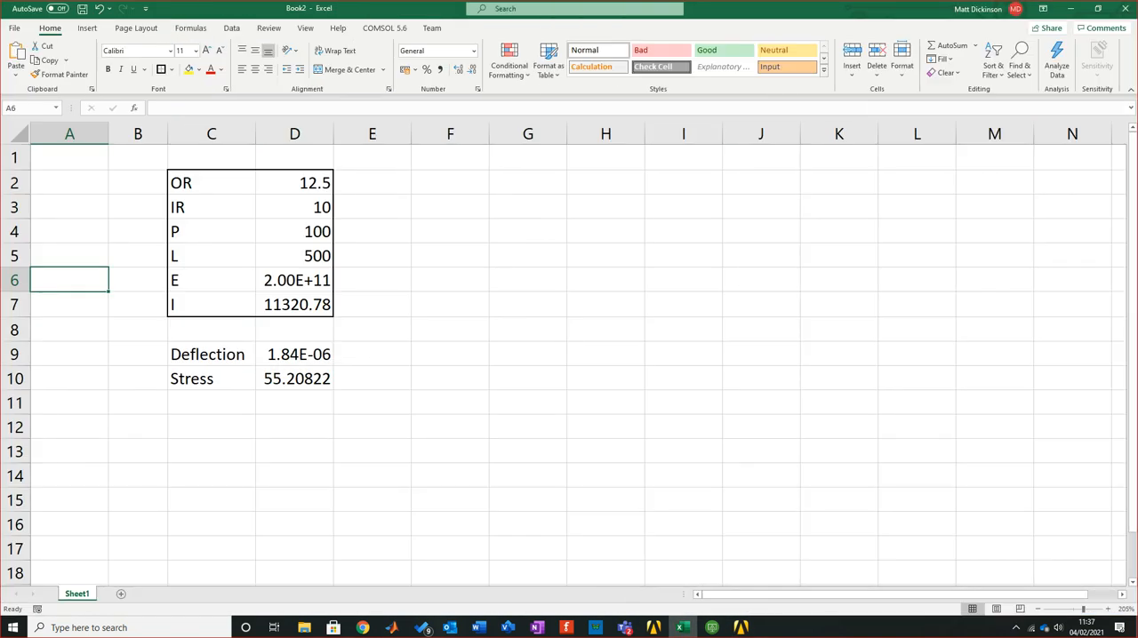
click(294, 280)
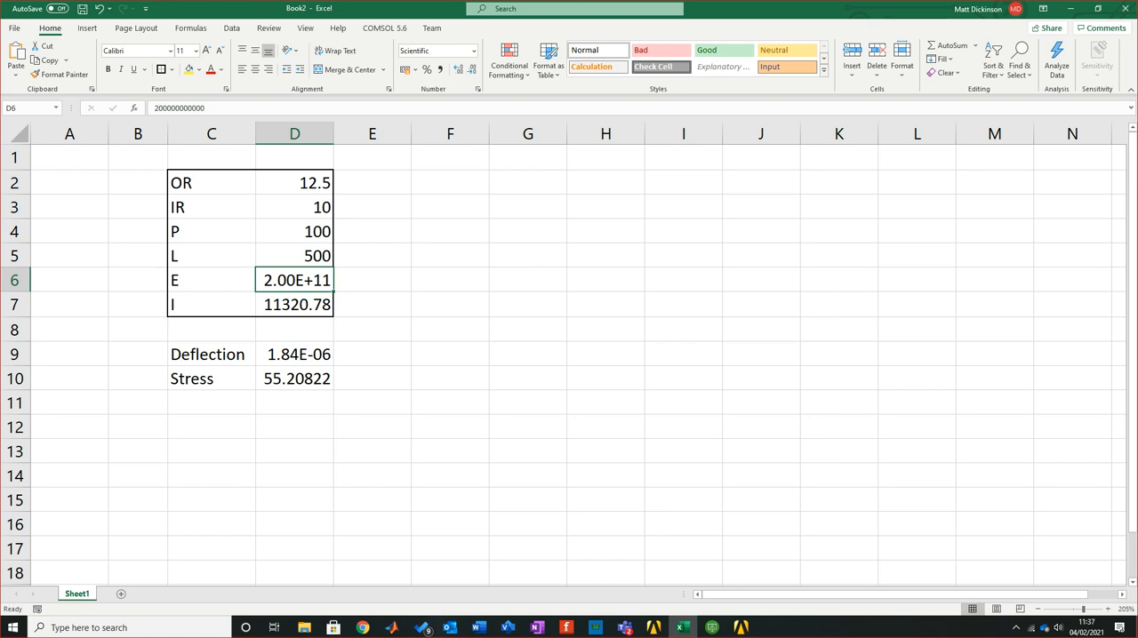
key(alt+Tab)
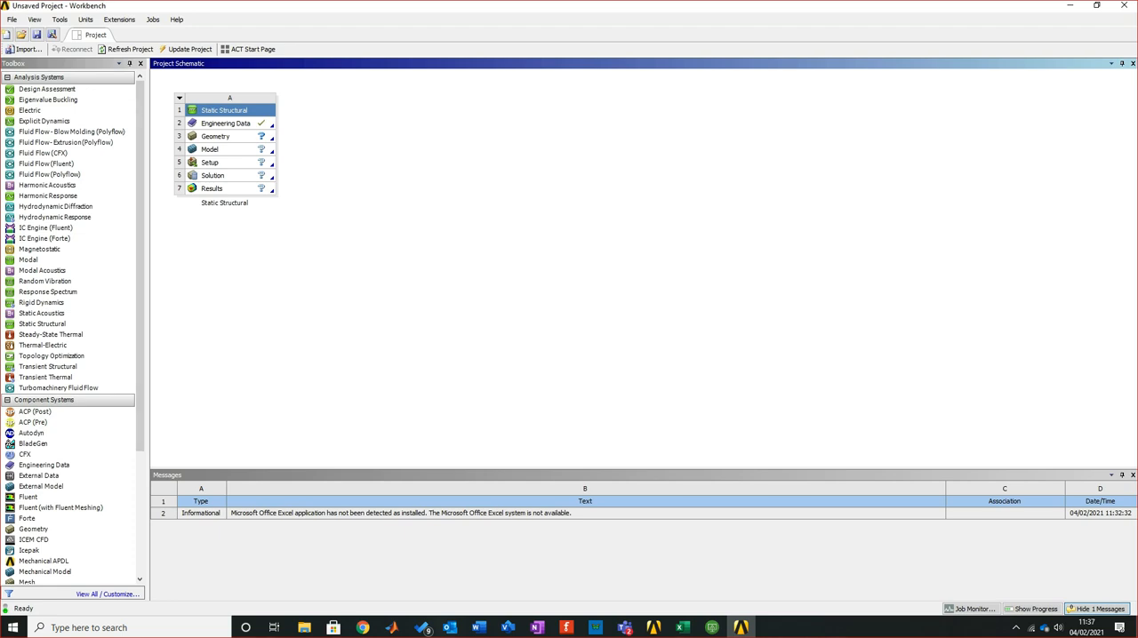
Open the Static Structural system's Engineering Data, widen the material tables, and inspect the Young's modulus of Structural Steel
click(226, 123)
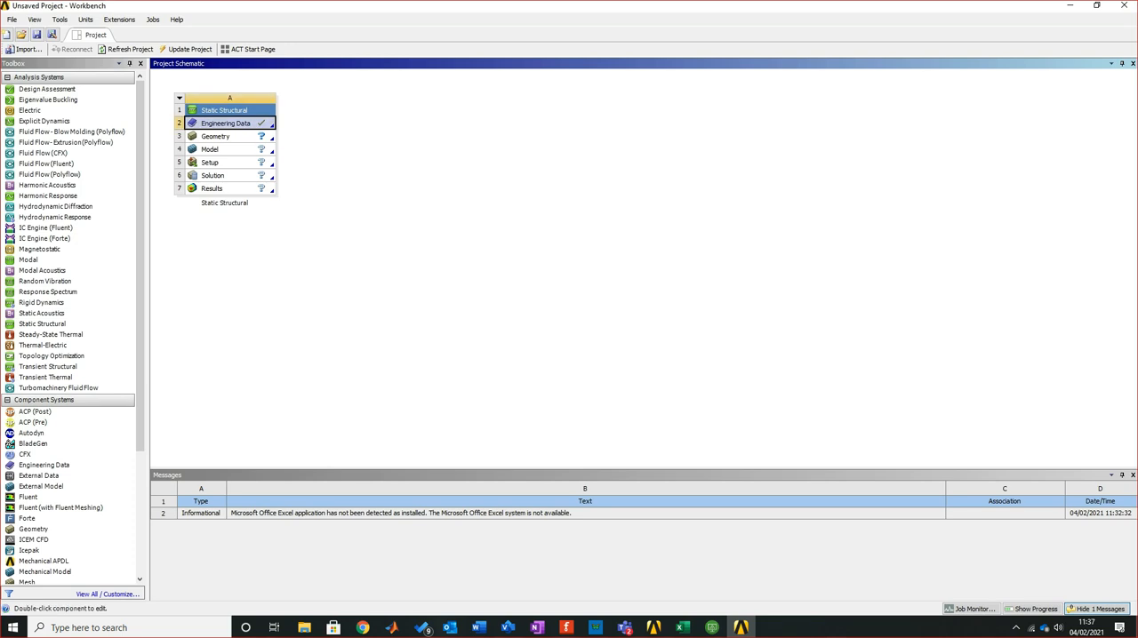
right_click(229, 123)
click(266, 129)
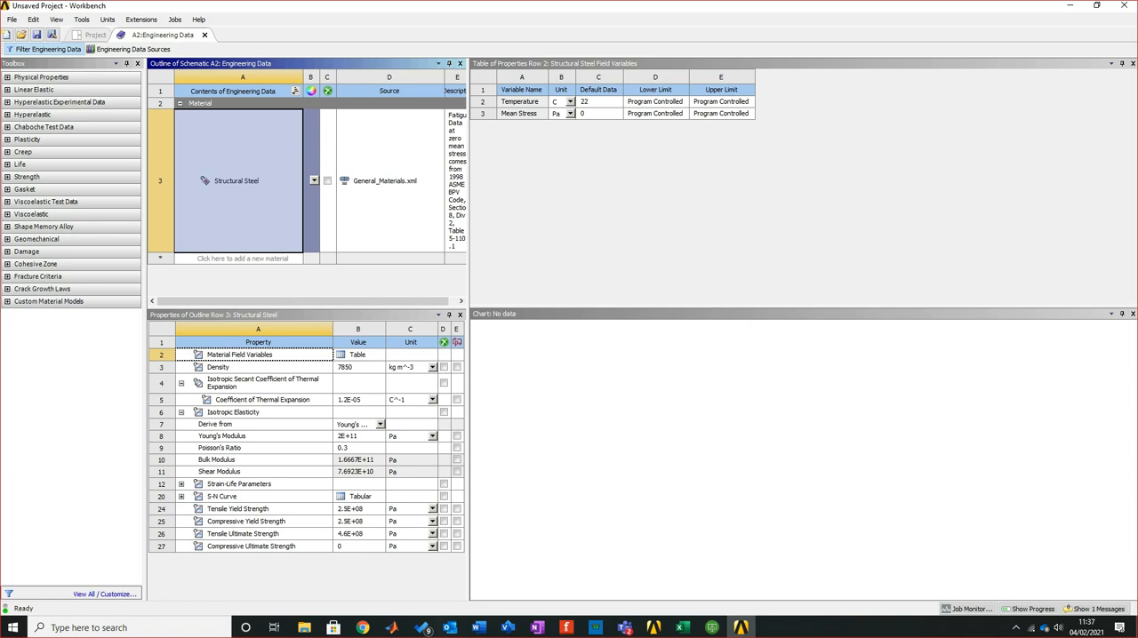
drag(468, 266, 769, 267)
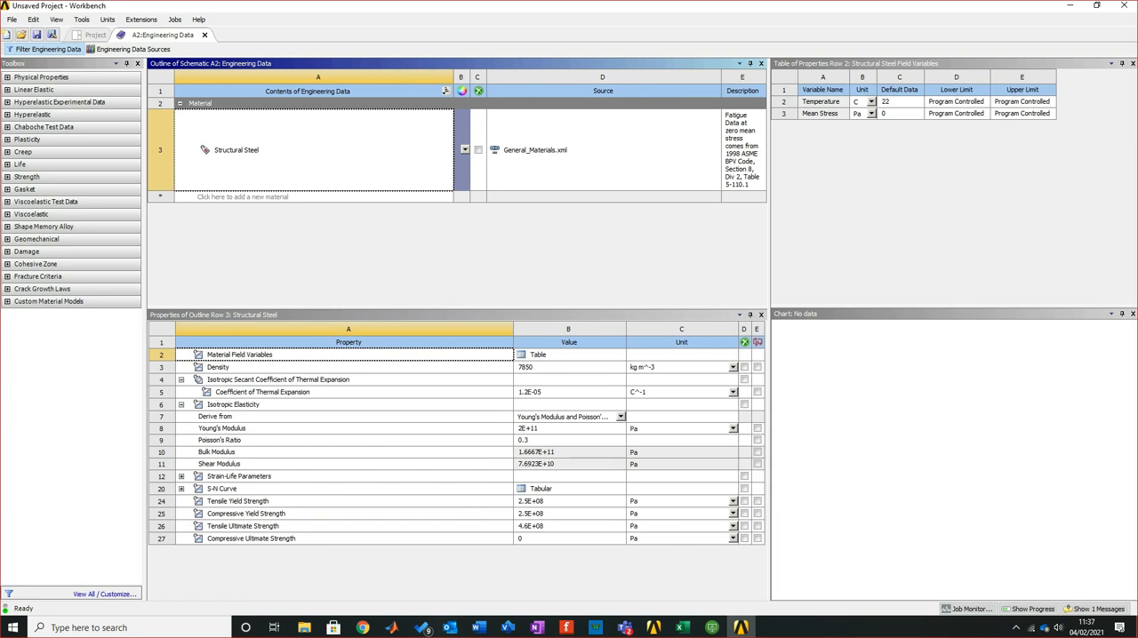
click(569, 428)
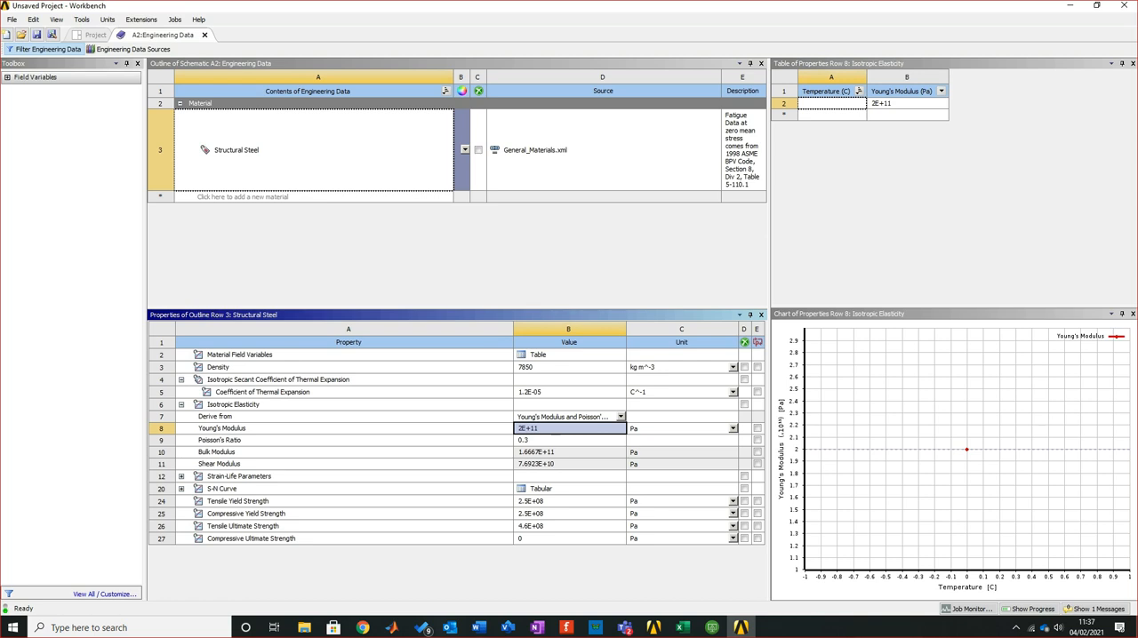
Compare Structural Steel's Young's modulus with E in the Excel sheet, then close the Engineering Data in Workbench
key(alt+Tab)
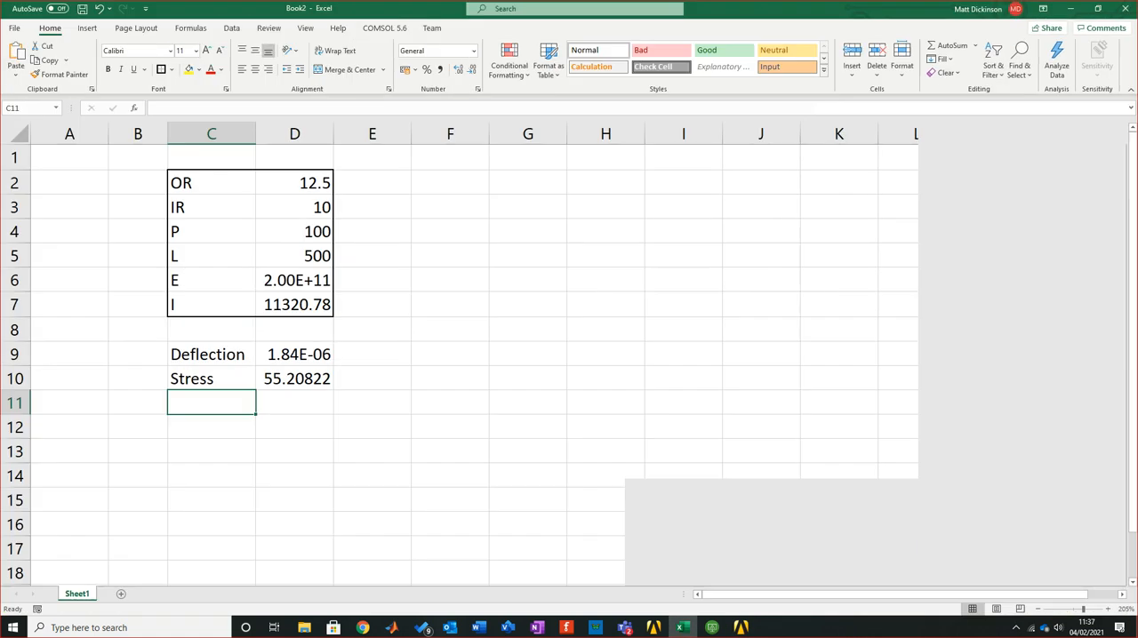
click(294, 280)
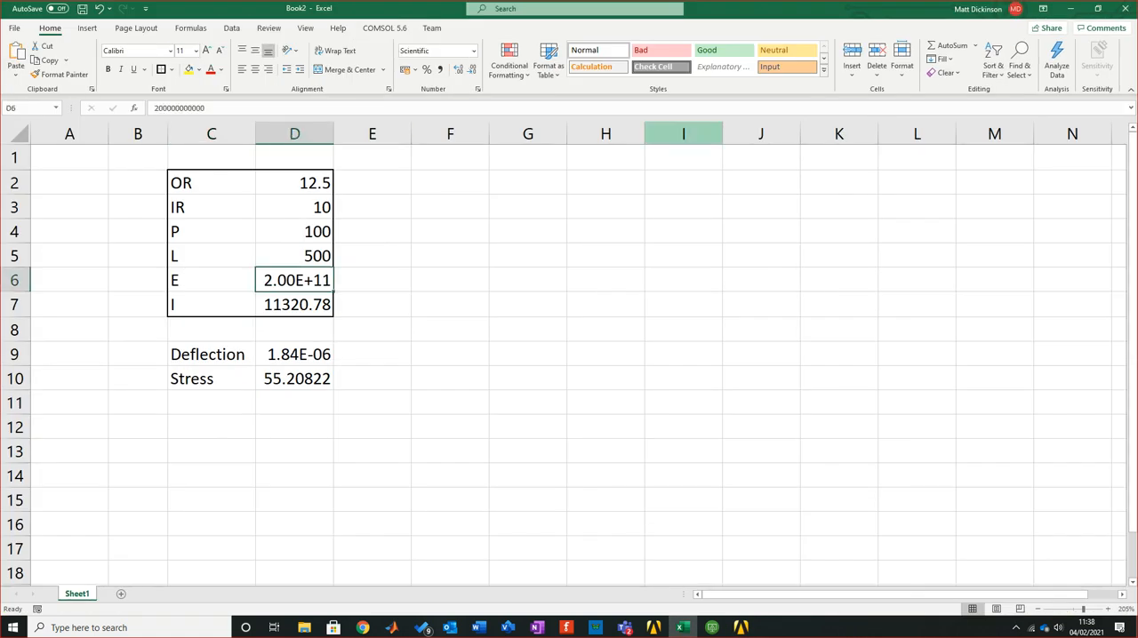
key(alt+Tab)
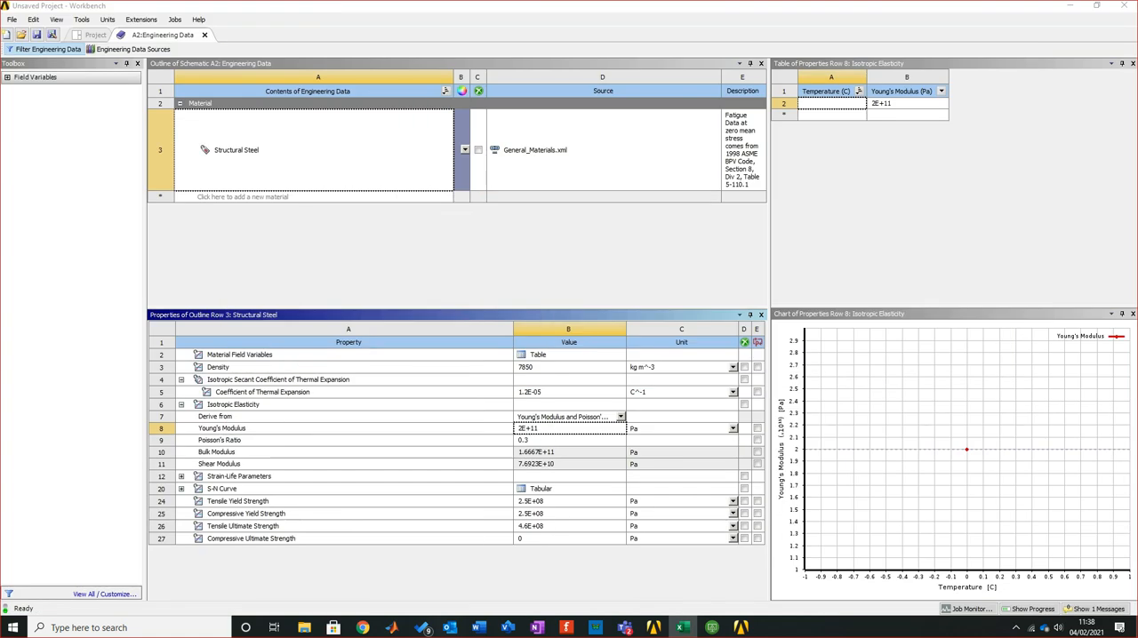
click(267, 150)
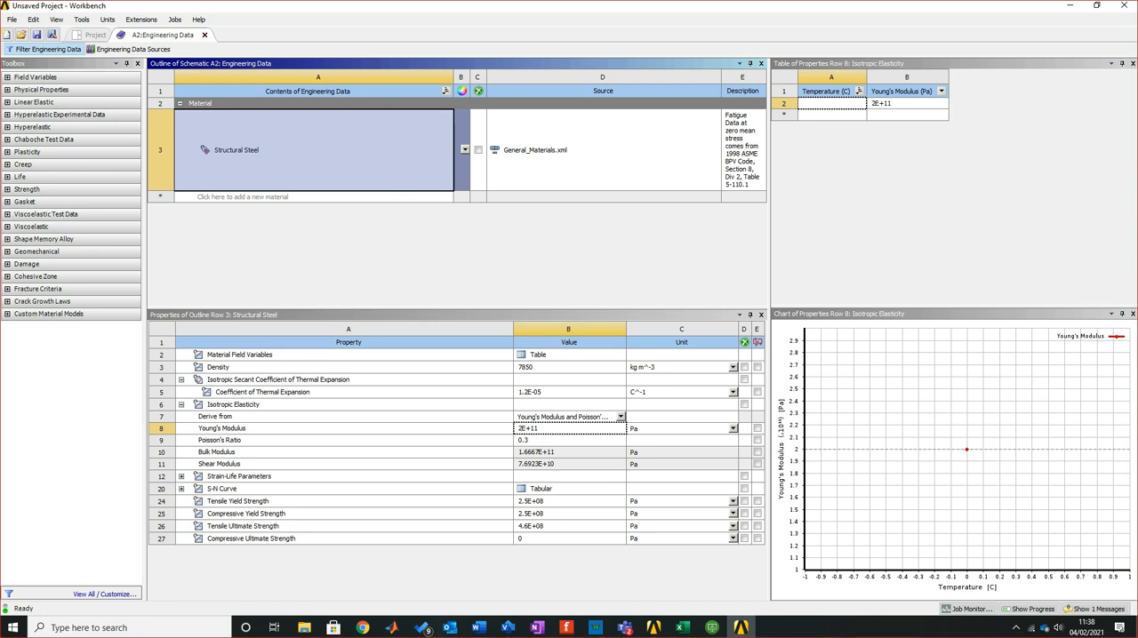
click(204, 35)
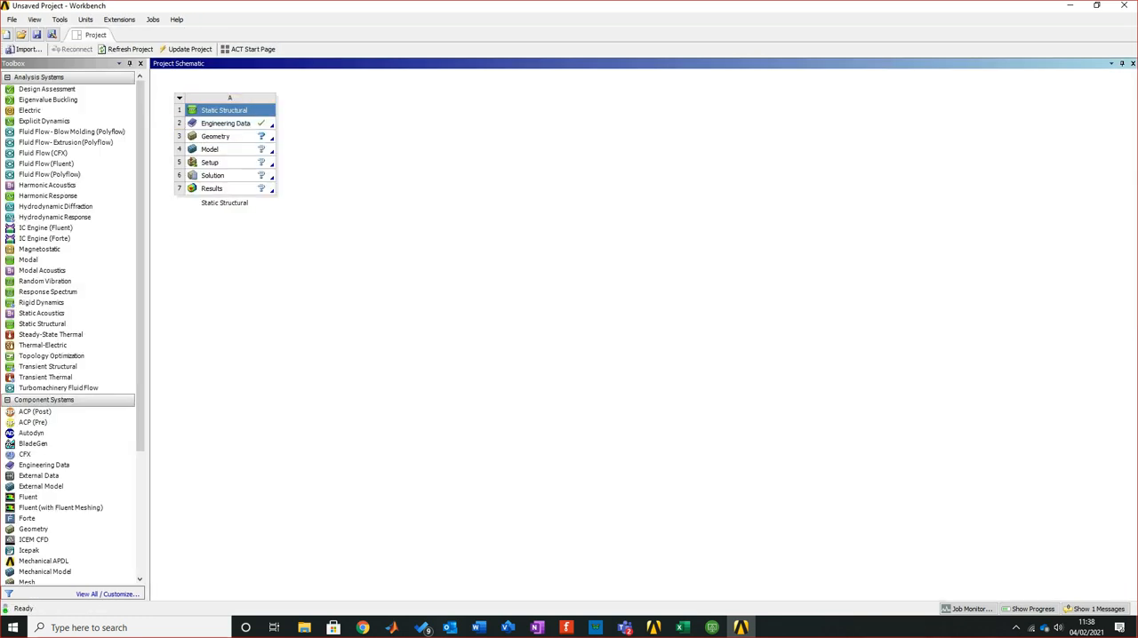
Create a new DesignModeler geometry for the Static Structural system's Geometry cell
click(216, 136)
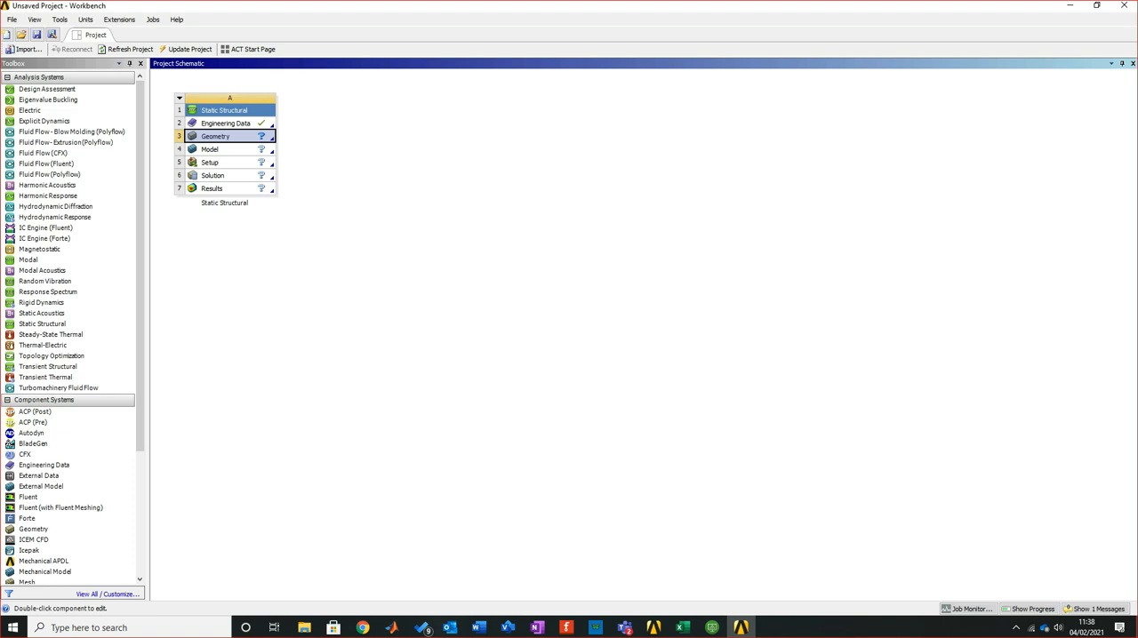
key(Escape)
click(216, 137)
key(Escape)
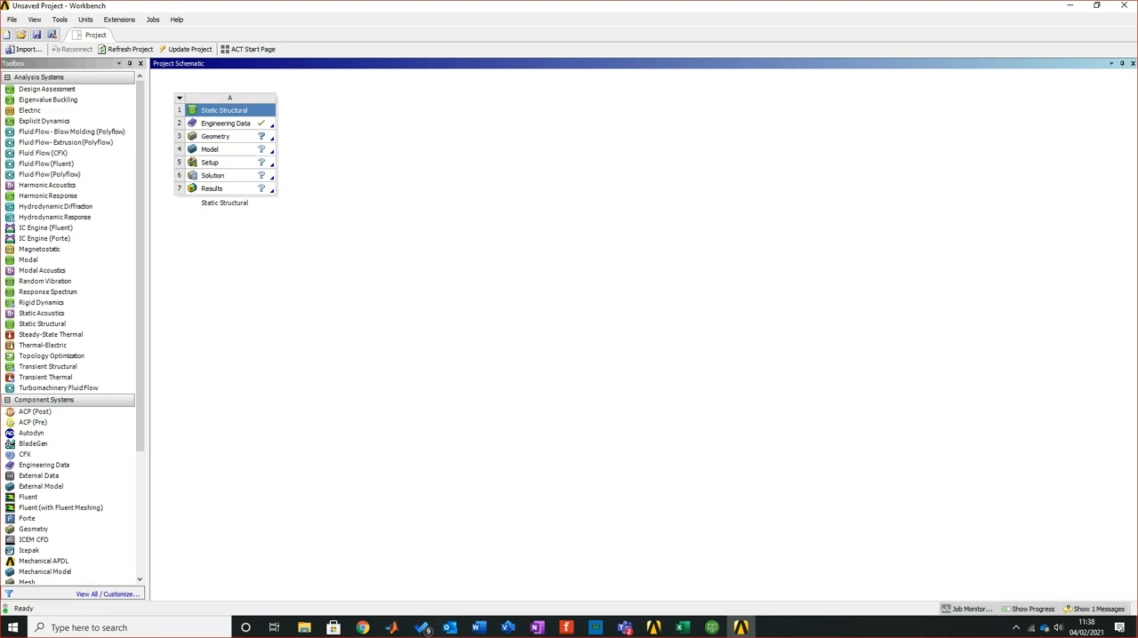
click(215, 137)
right_click(229, 137)
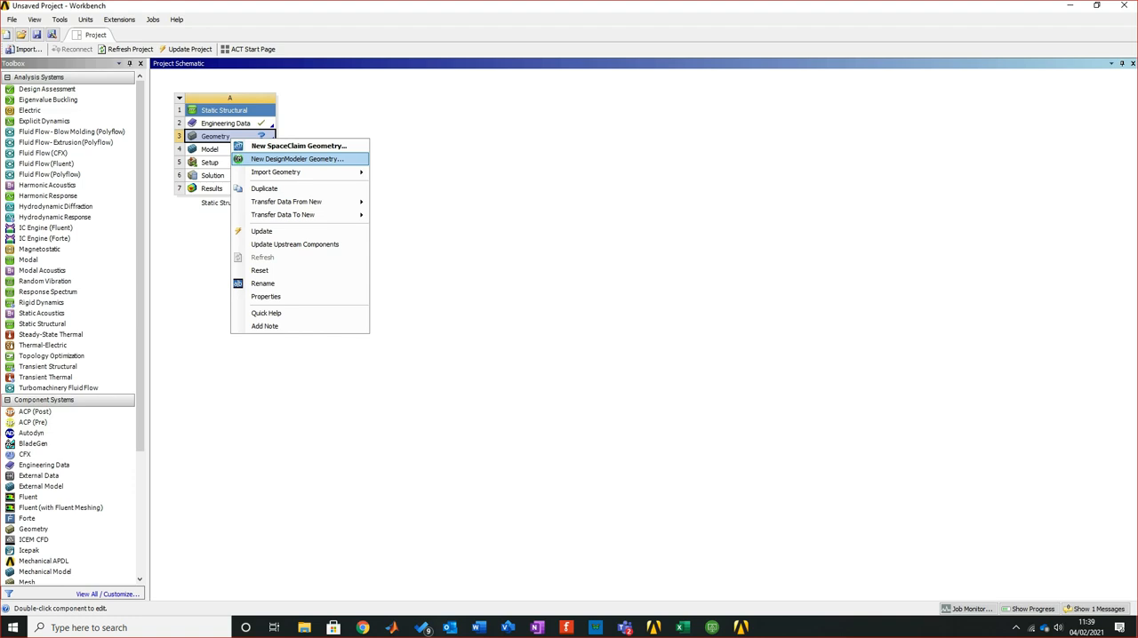
mouse_move(293, 172)
key(Return)
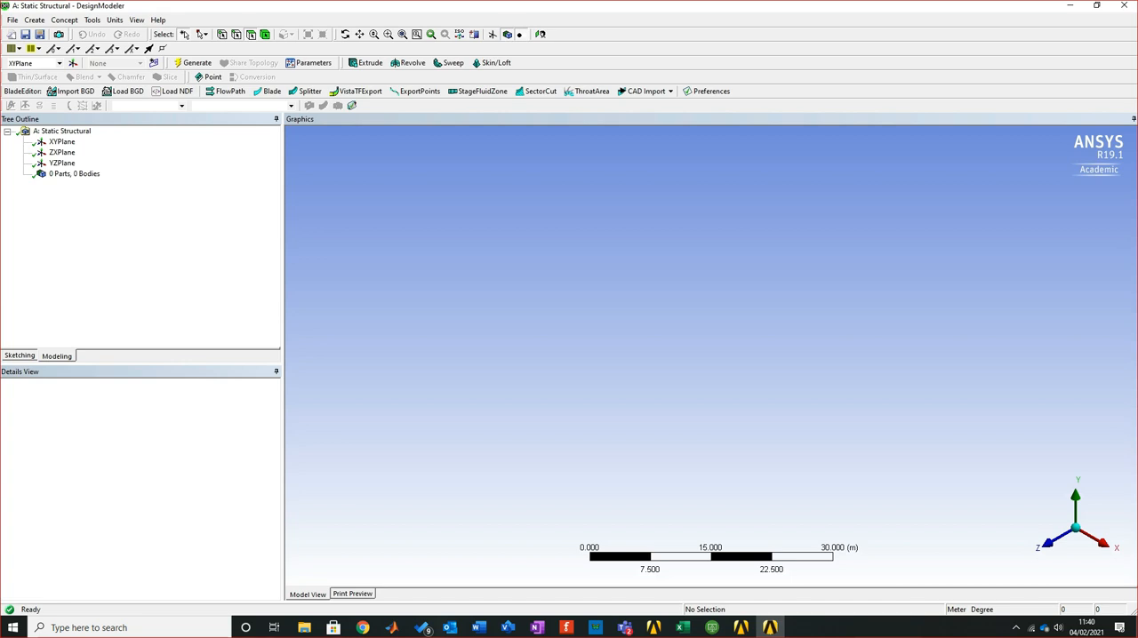
Review the pipe's dimension drawing in the Word tutorial document and return to DesignModeler
click(479, 628)
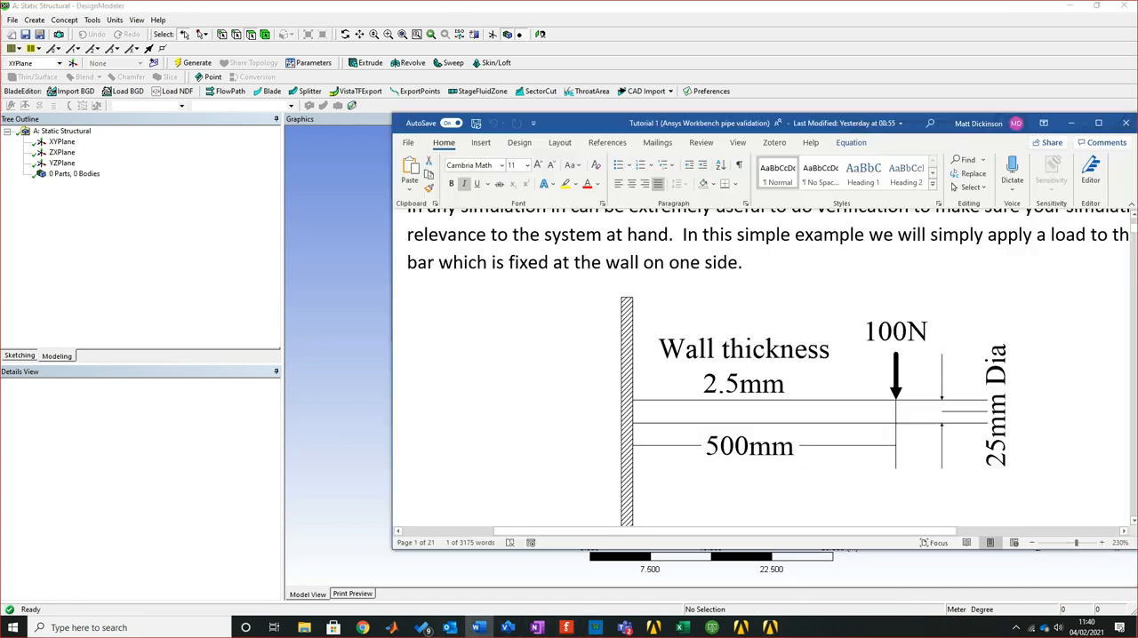
scroll(764, 374, down, 1)
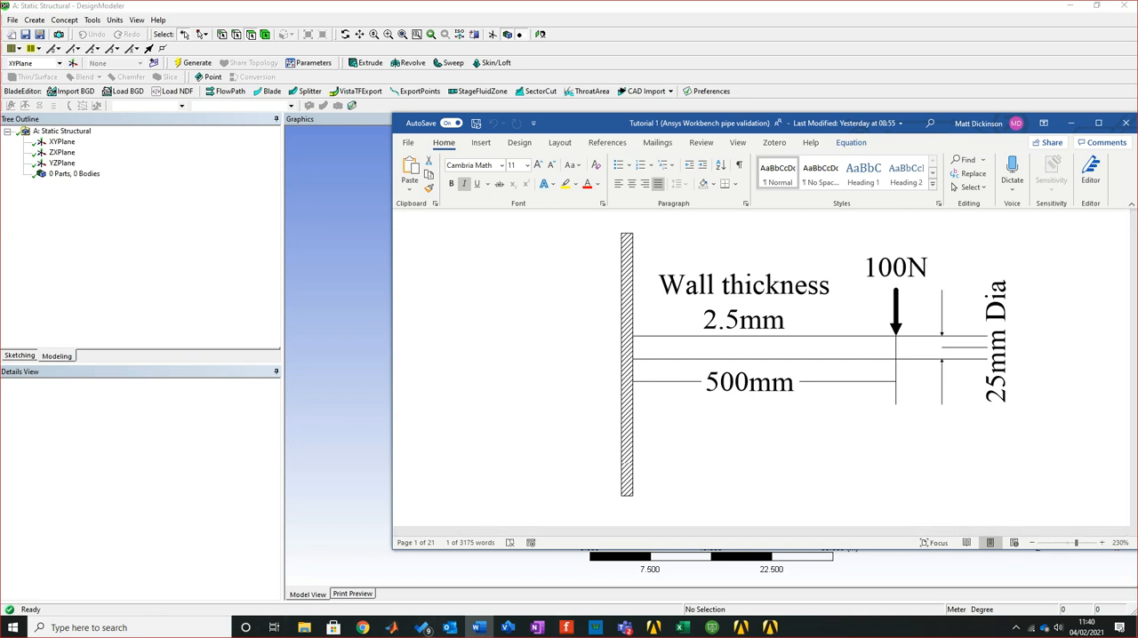
key(alt+Tab)
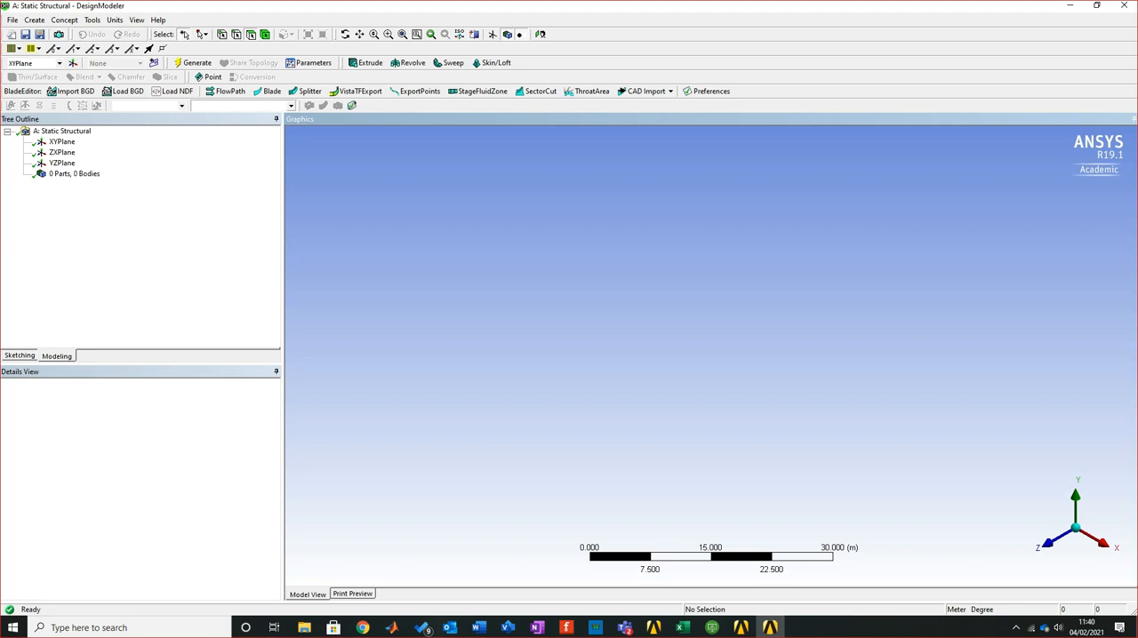
Preview the YZ and ZX planes, then select the XY plane for sketching and look at it face-on
click(63, 163)
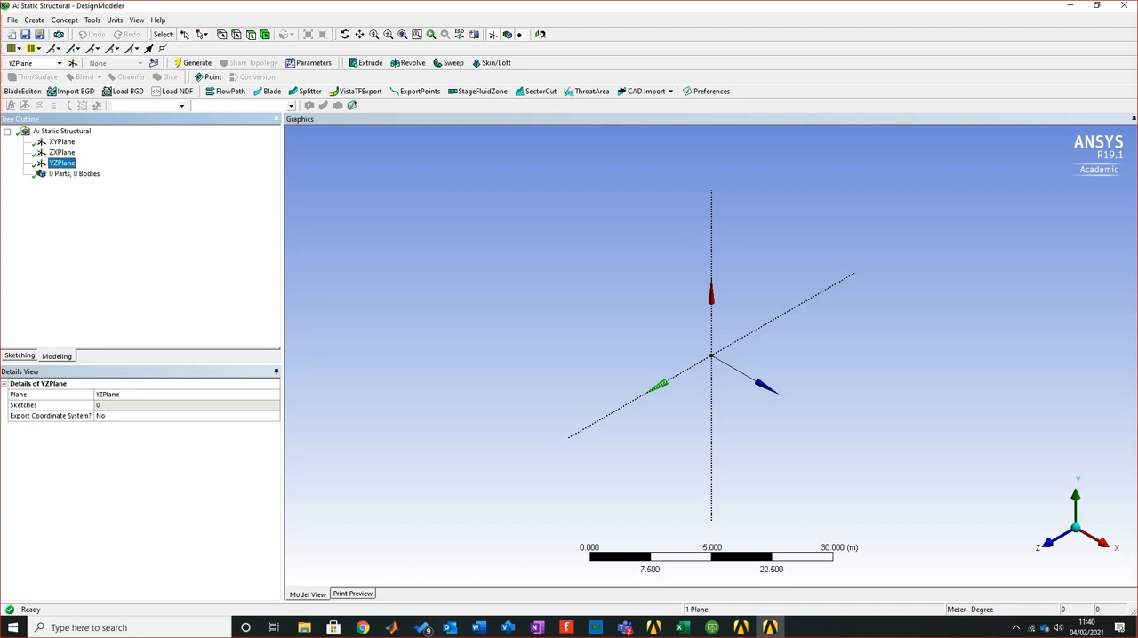
click(63, 152)
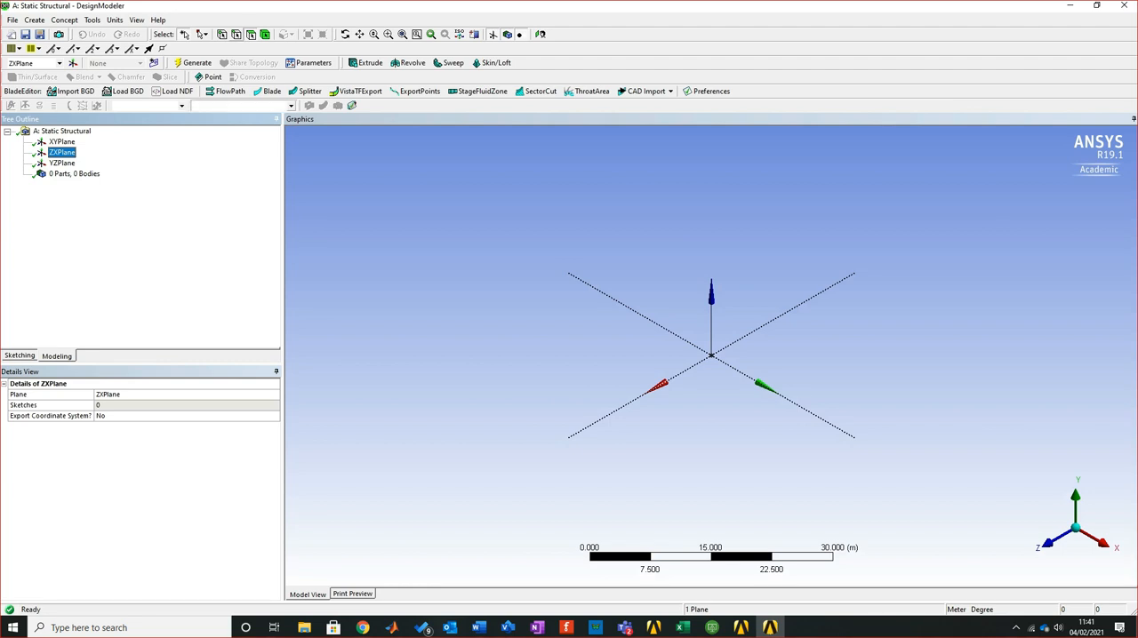
click(61, 142)
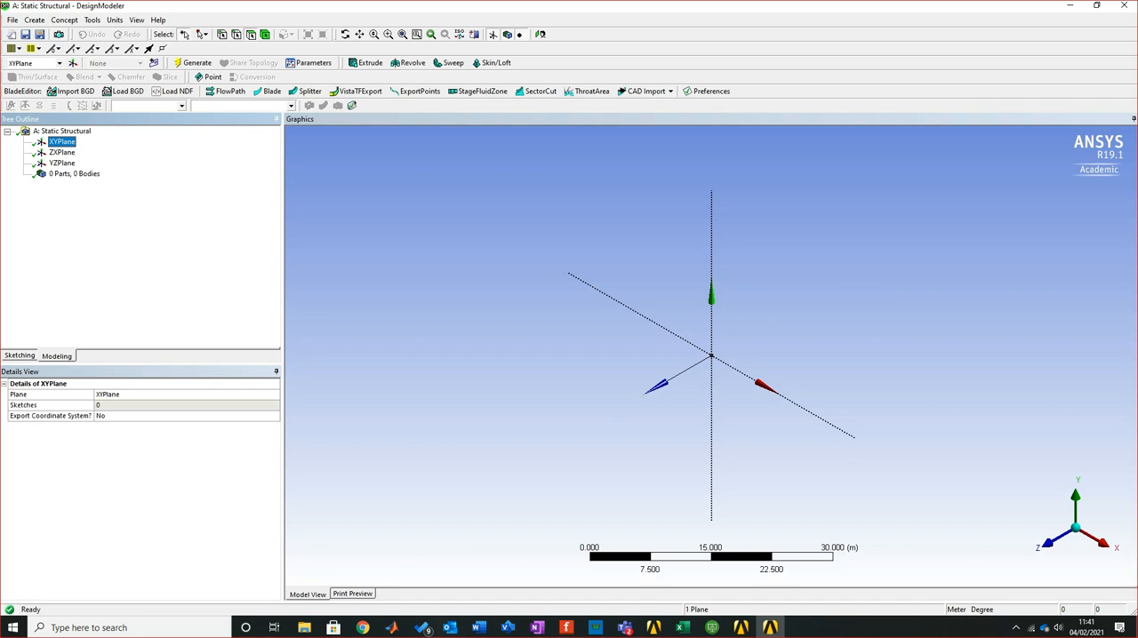
click(20, 355)
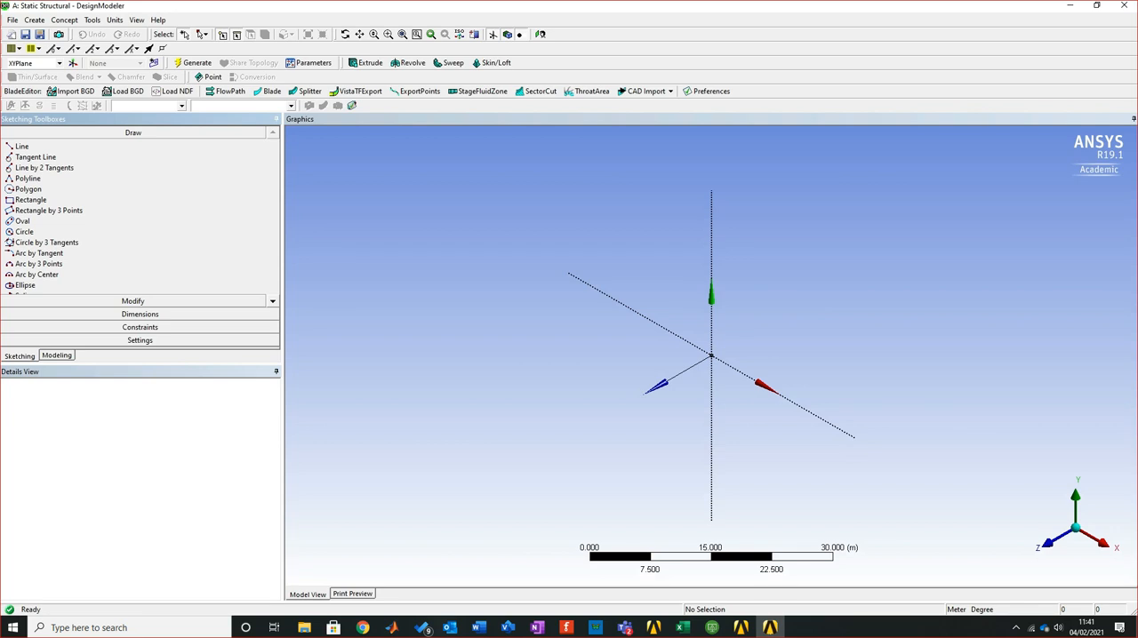
right_click(753, 307)
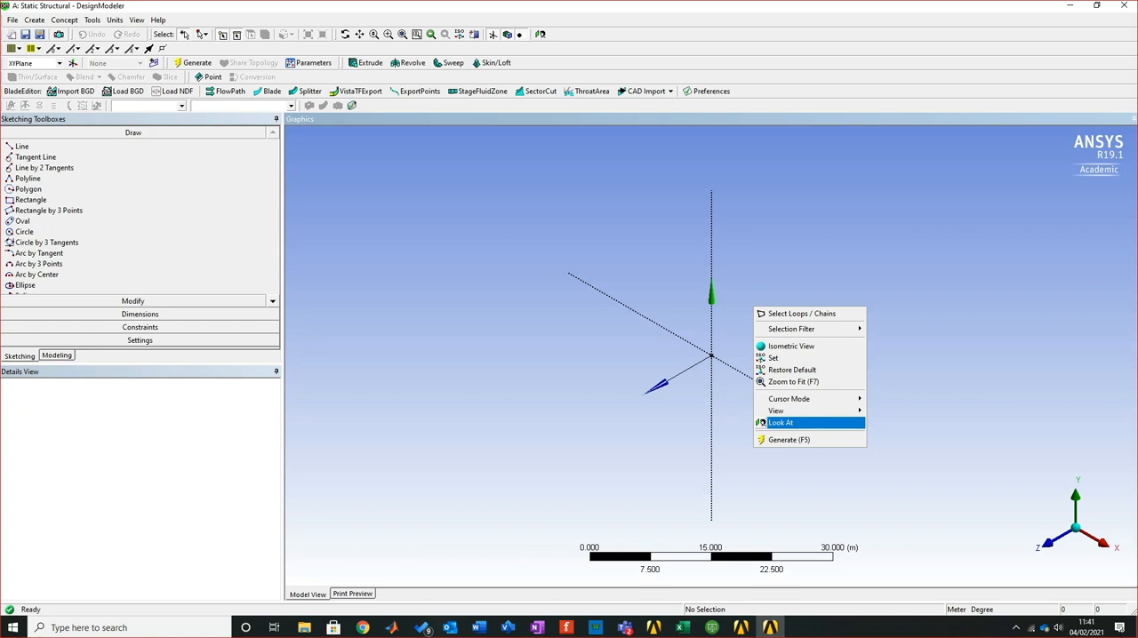
click(787, 422)
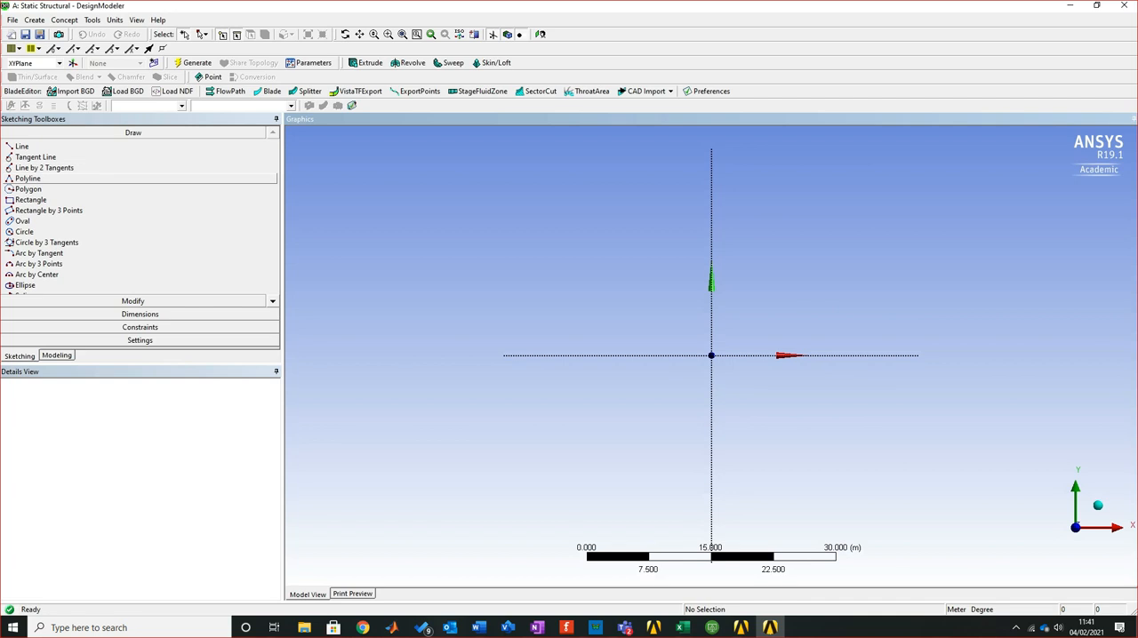
Sketch a circle centred on the XY plane's origin with a radius of about 14 m
click(24, 231)
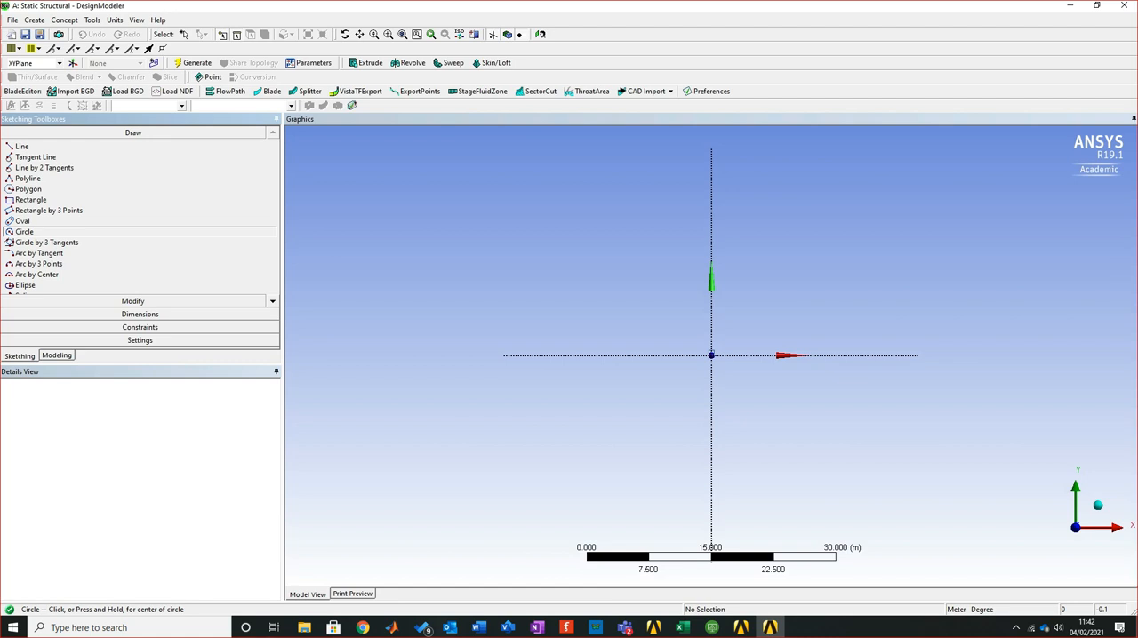
click(711, 355)
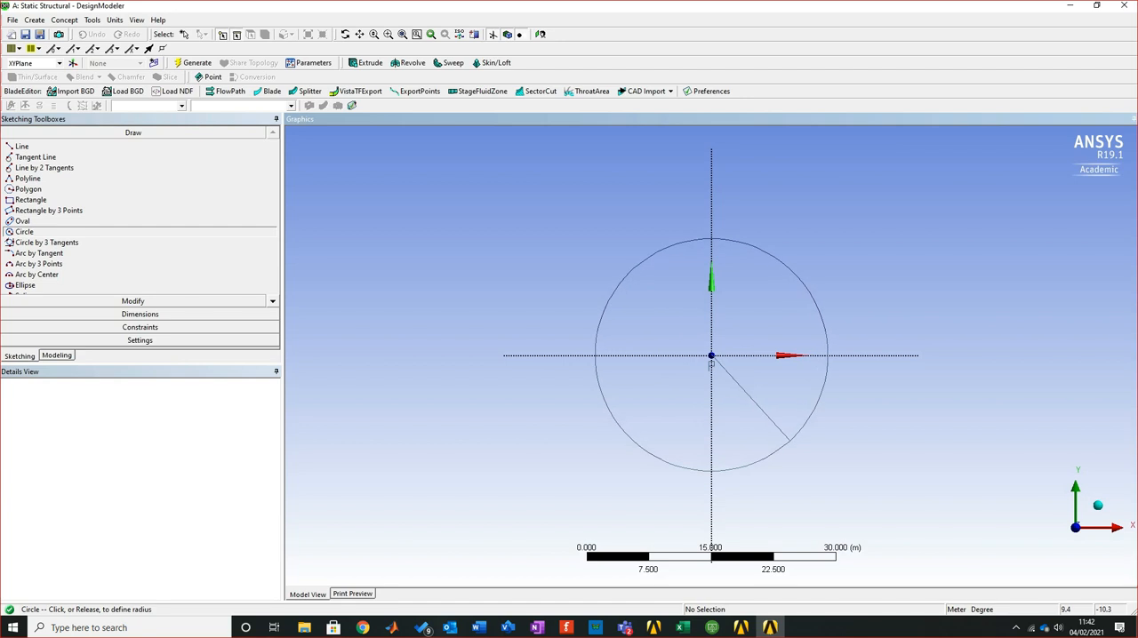
click(788, 439)
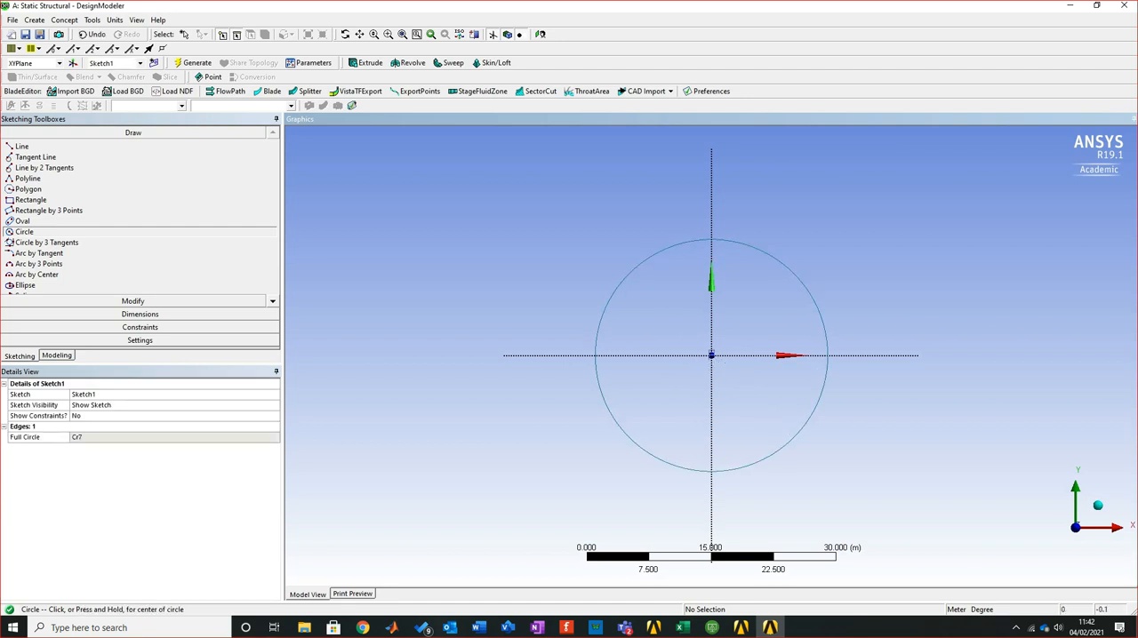
Sketch a second, smaller circle centred on the XY plane's origin with a radius of about 10 m
click(711, 355)
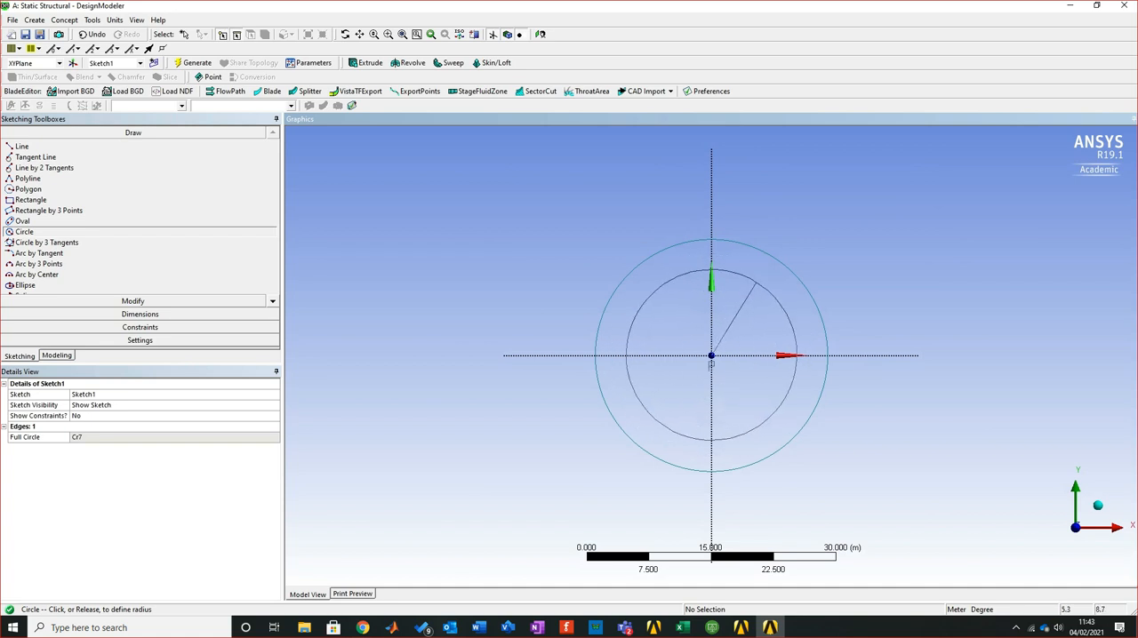
click(755, 283)
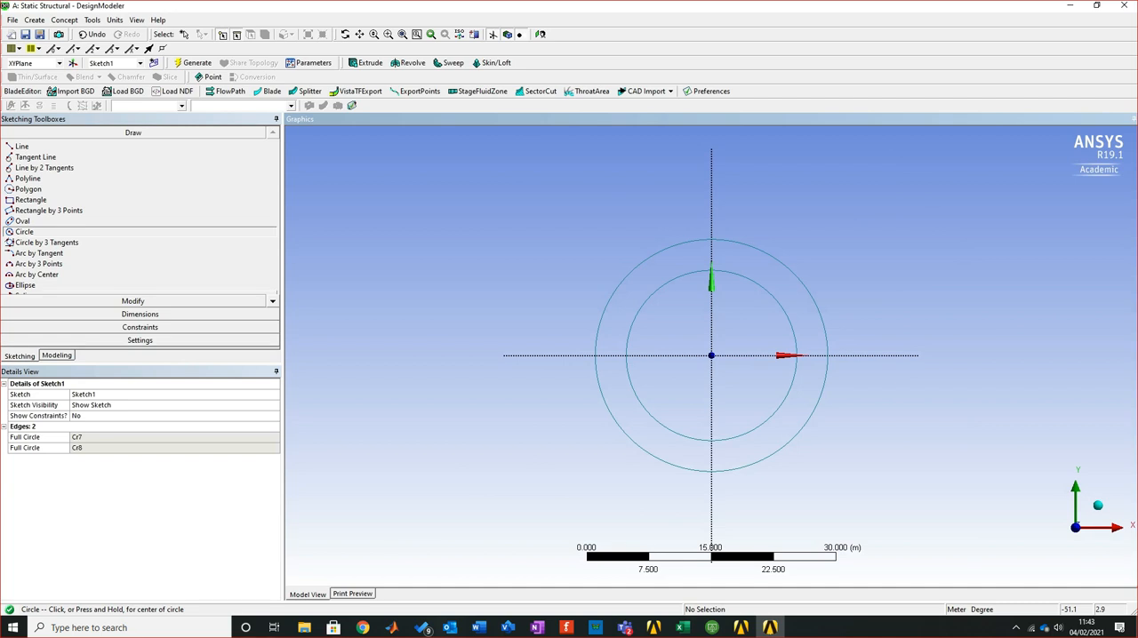
Set the sketch dimensions to display their values instead of their names
click(139, 313)
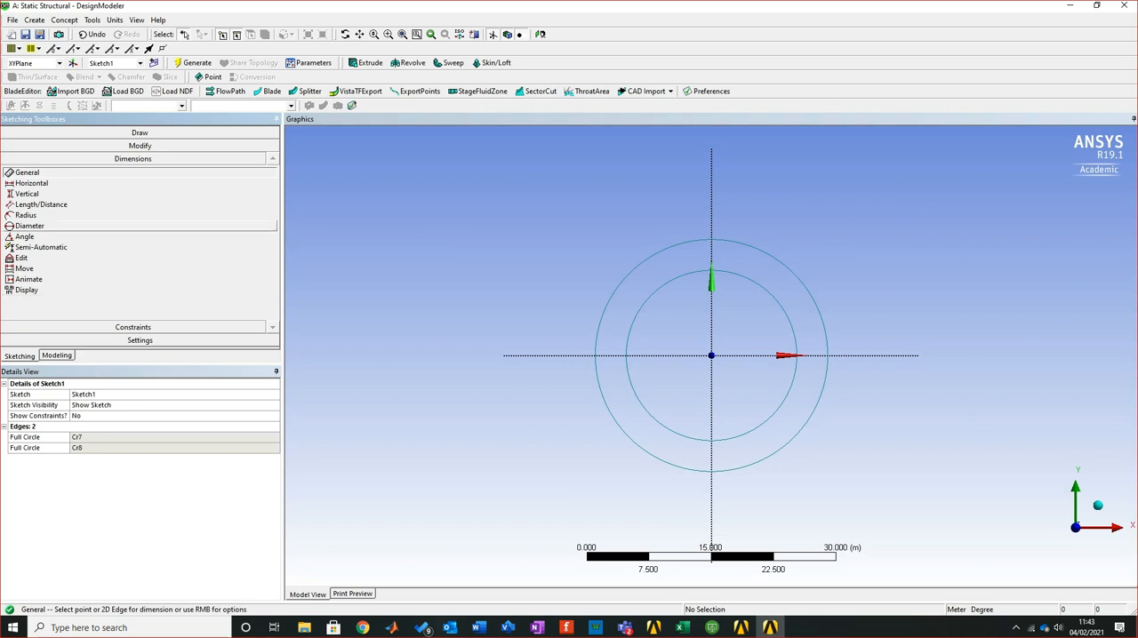
click(27, 290)
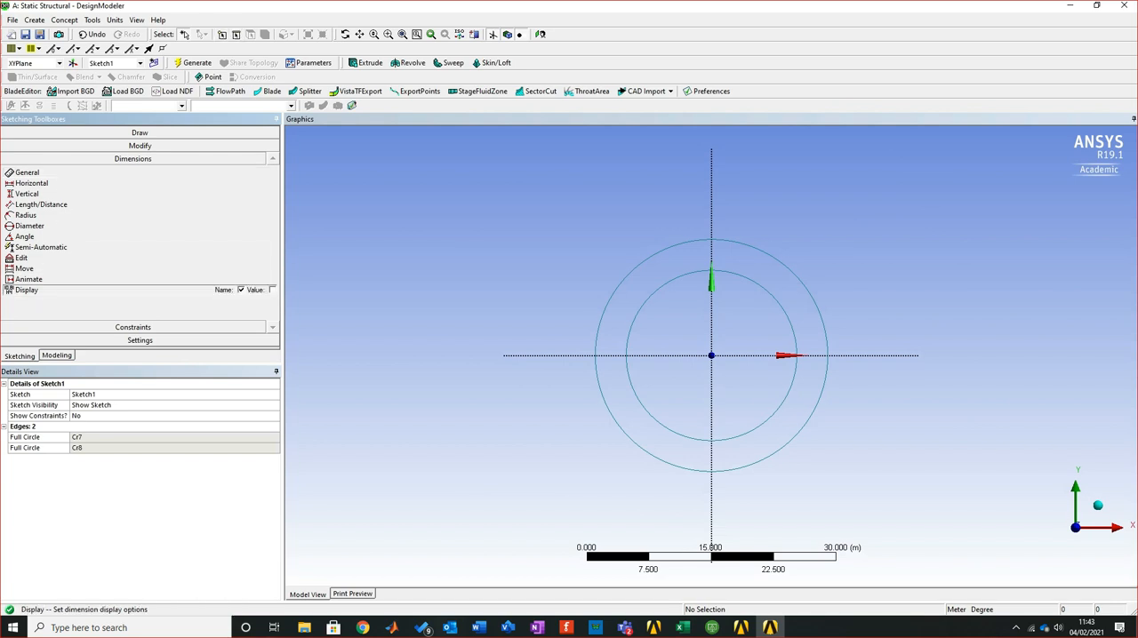
click(271, 290)
click(240, 289)
Check the pipe dimensions in the Word tutorial document, return to DesignModeler and set the length unit to millimetres
click(478, 628)
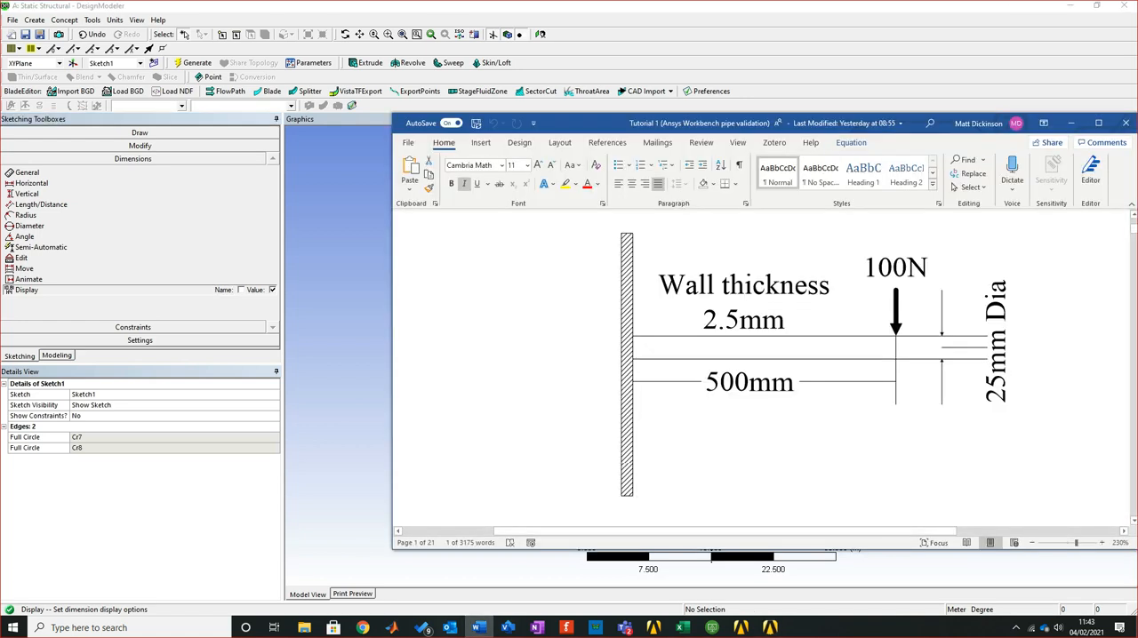
click(478, 627)
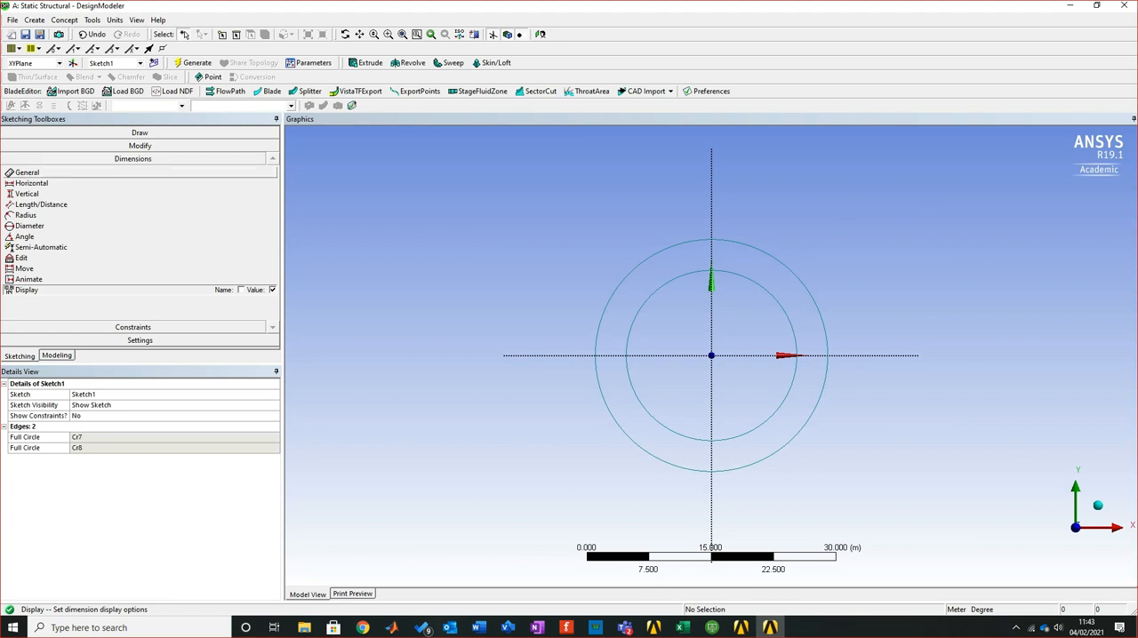
click(115, 19)
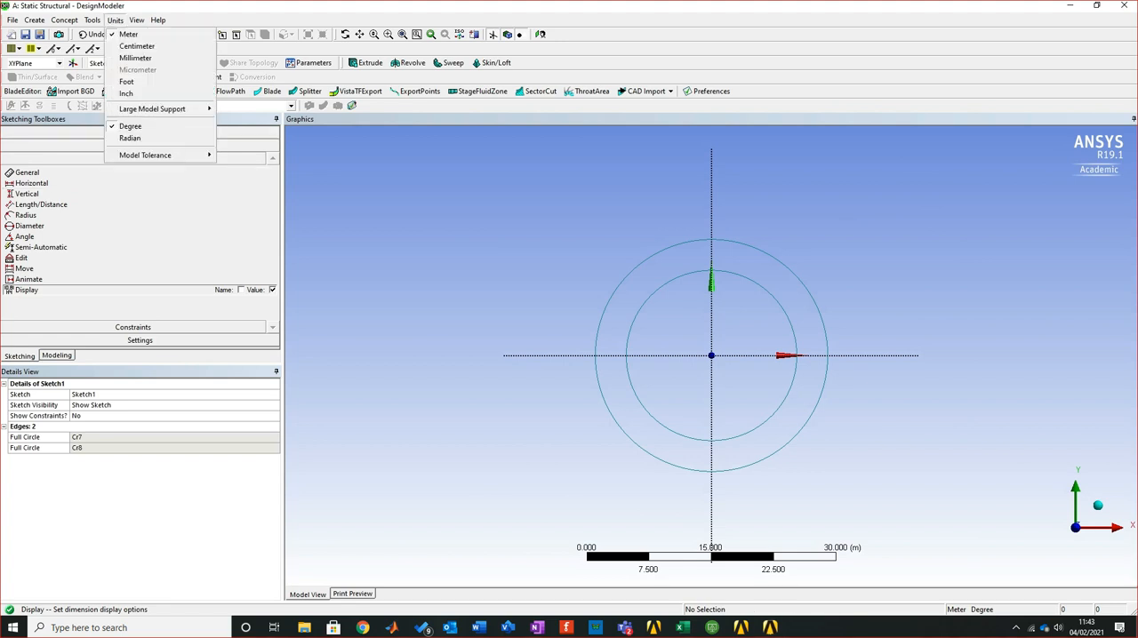
click(114, 20)
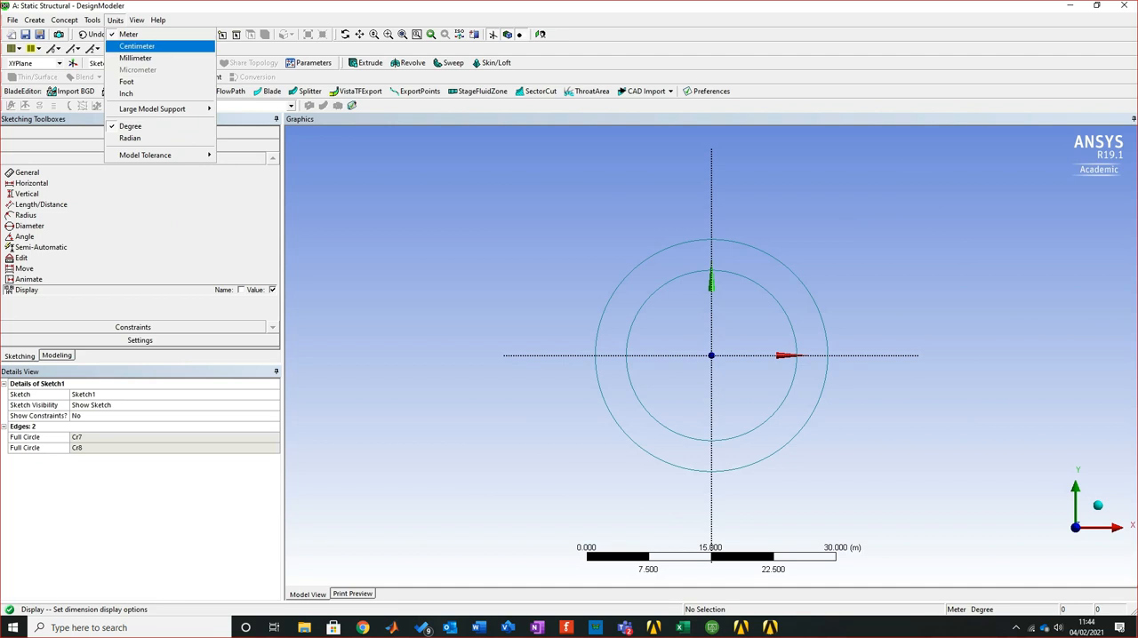
click(135, 58)
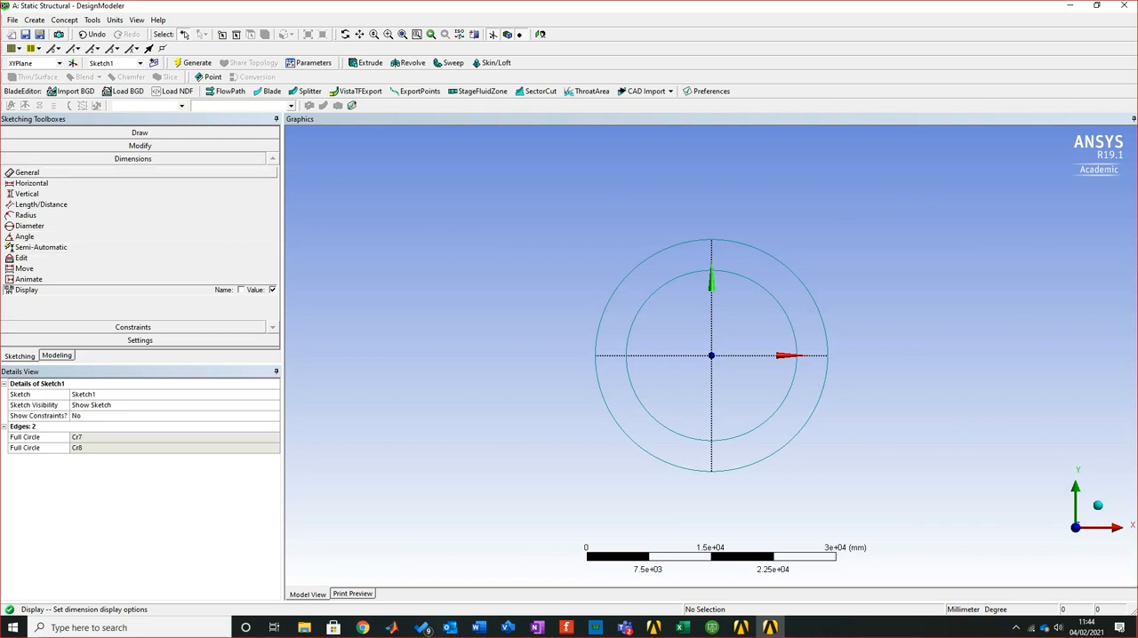
Add diameter dimensions to the inner circle and the outer circle with the General dimension tool
click(27, 172)
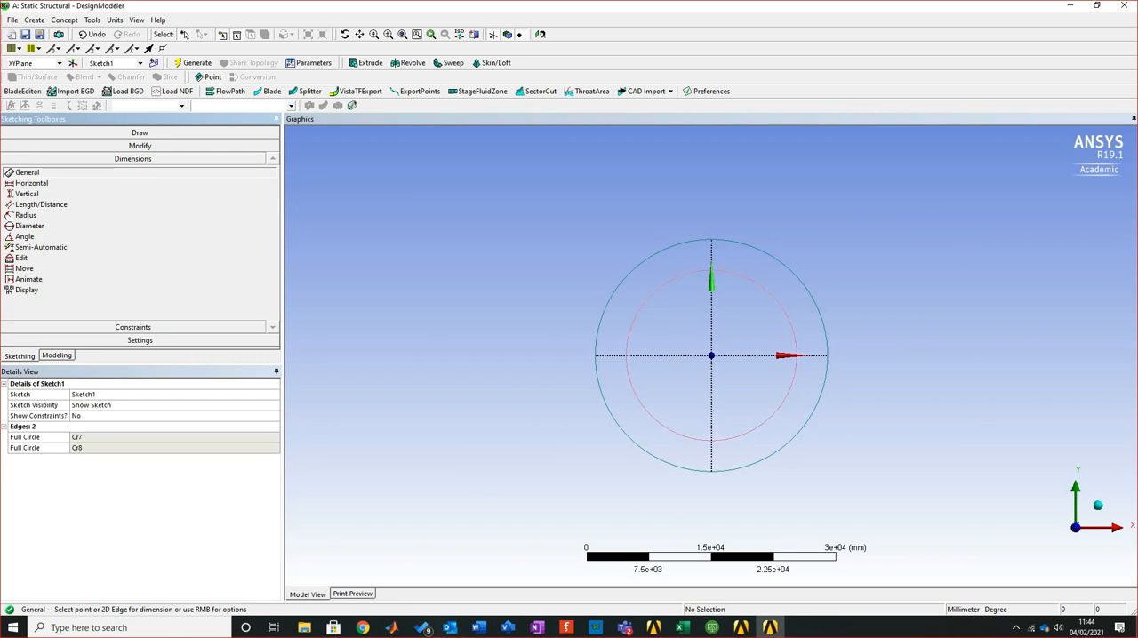
click(665, 428)
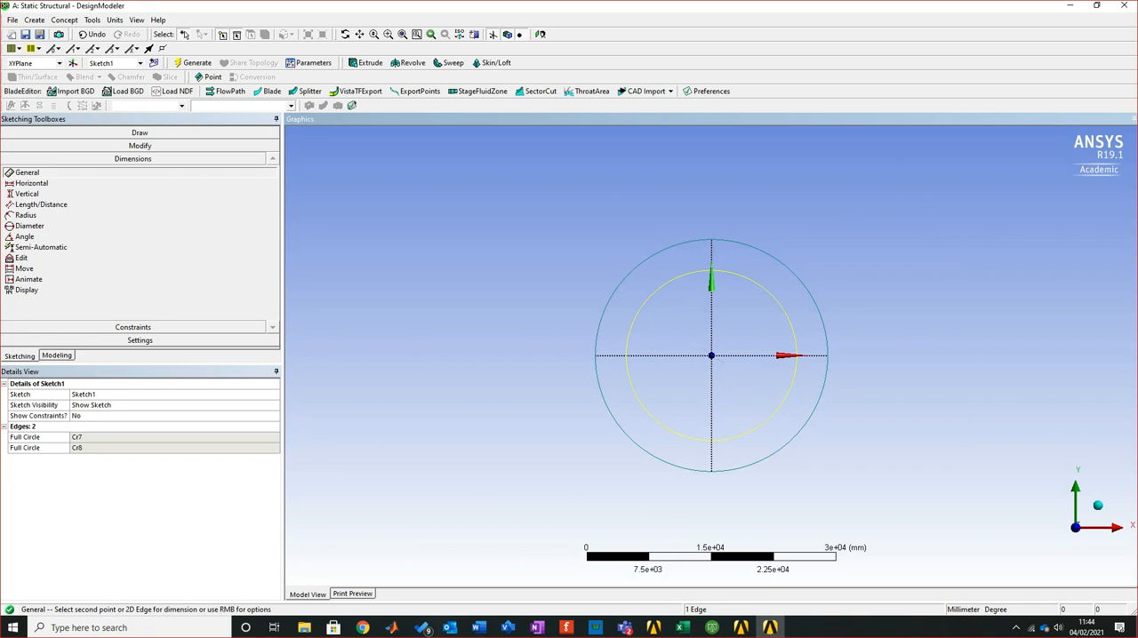
click(684, 343)
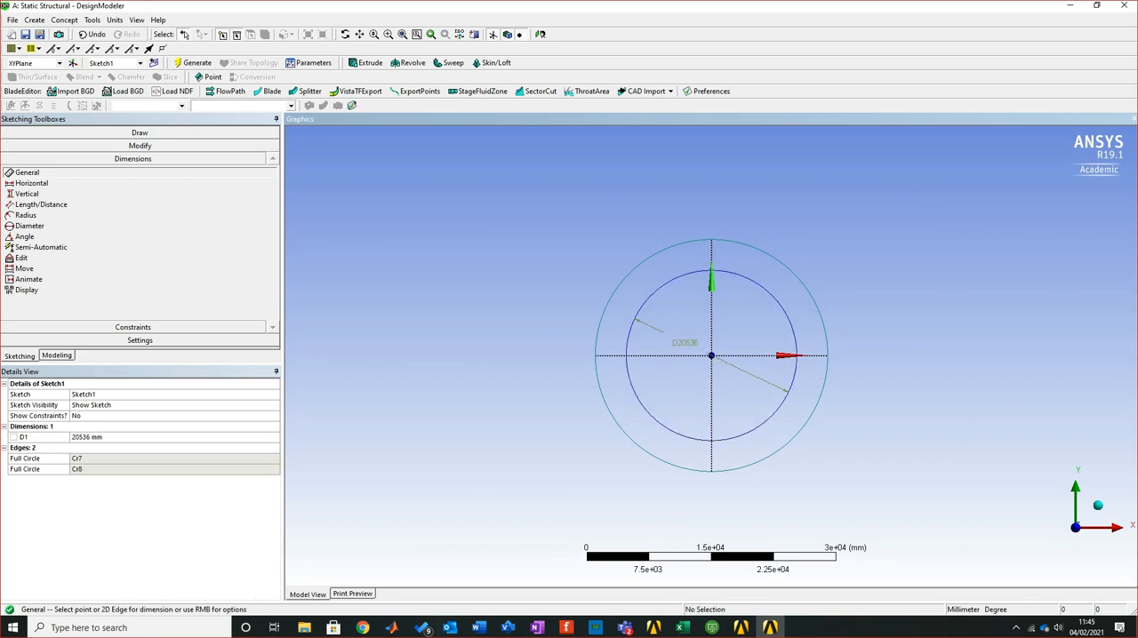
click(797, 278)
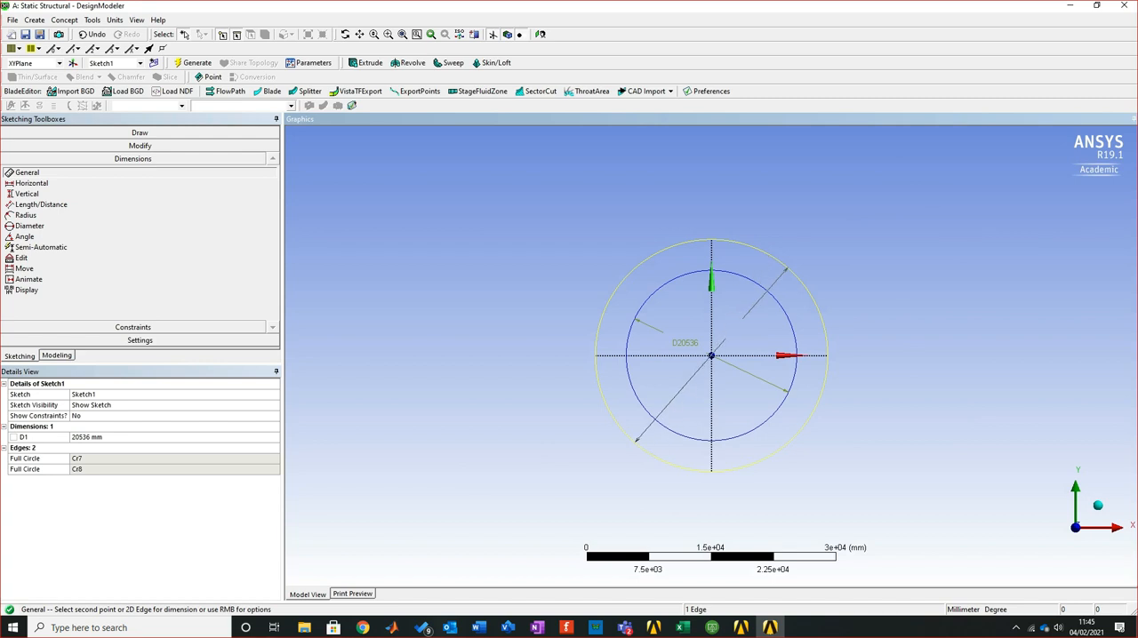
click(734, 330)
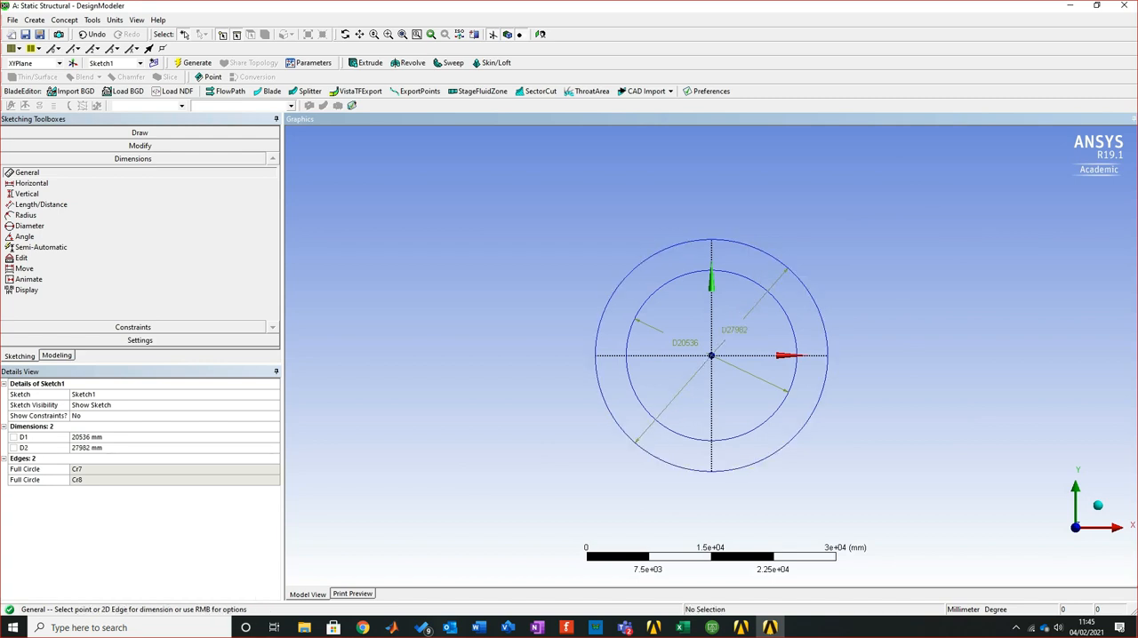
Set dimension D1 to 25 mm and dimension D2 to 20 mm to size the pipe's two circles
click(100, 437)
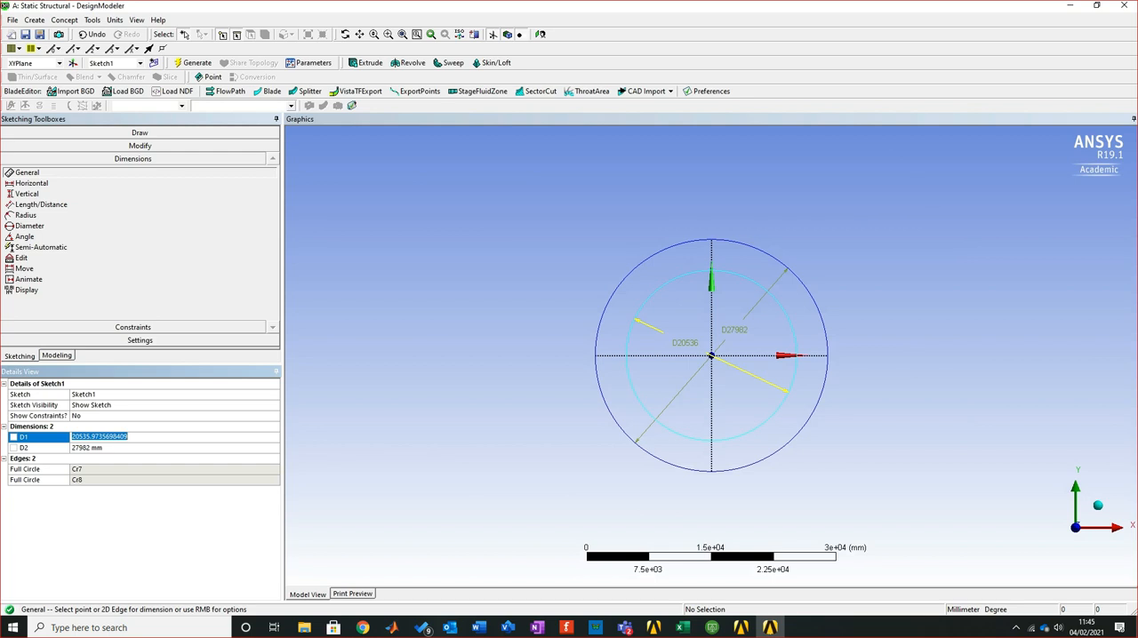
text(25)
key(Return)
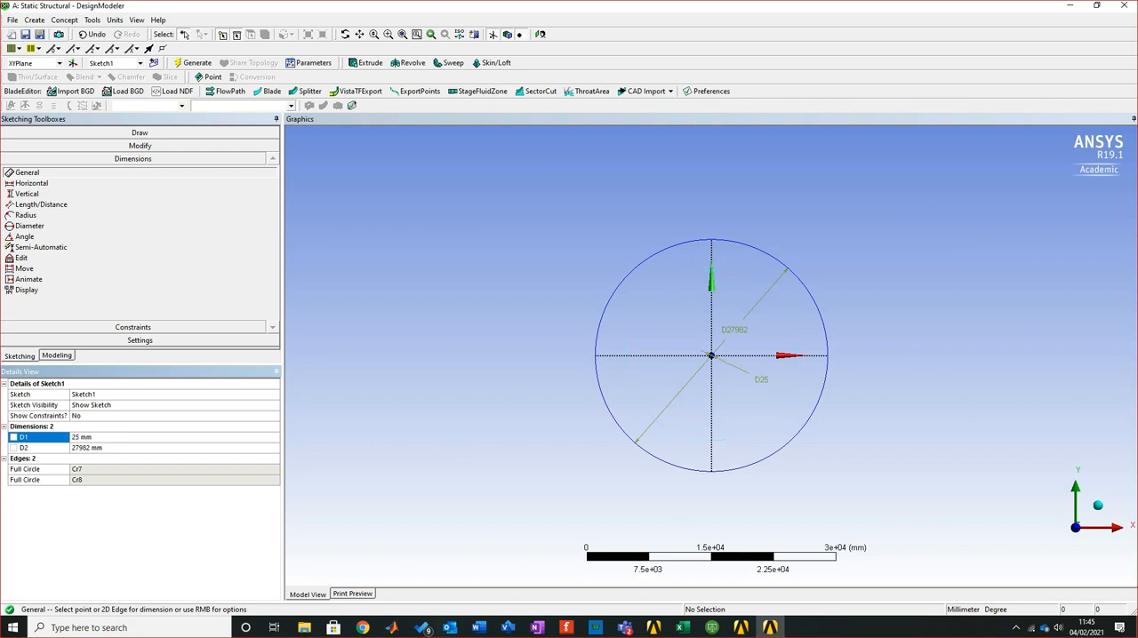
click(87, 448)
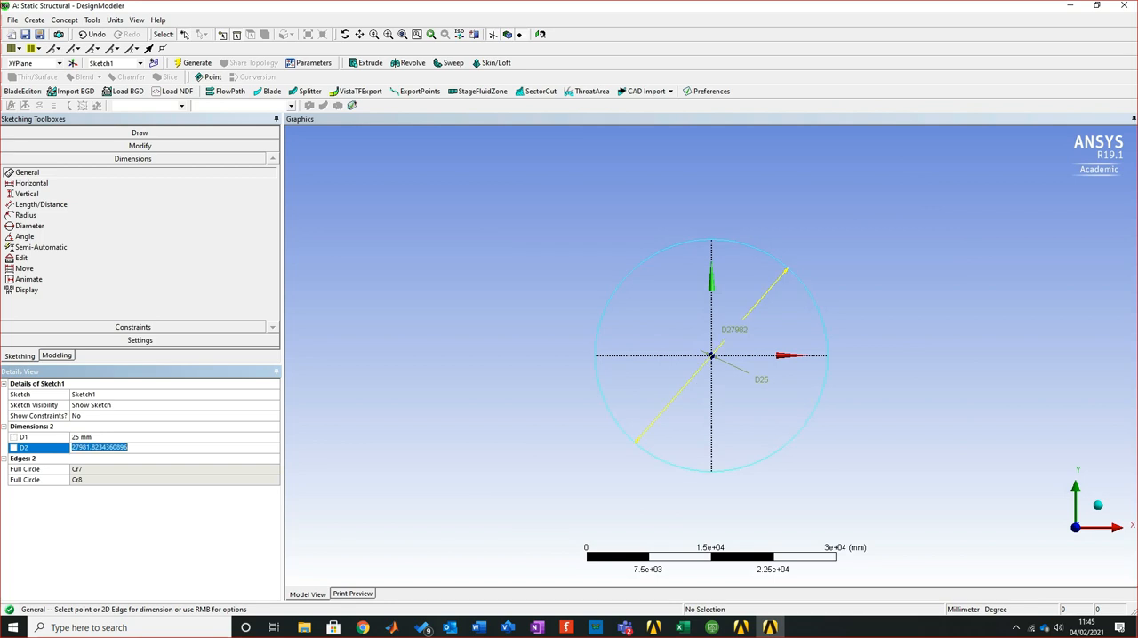
text(20)
key(Return)
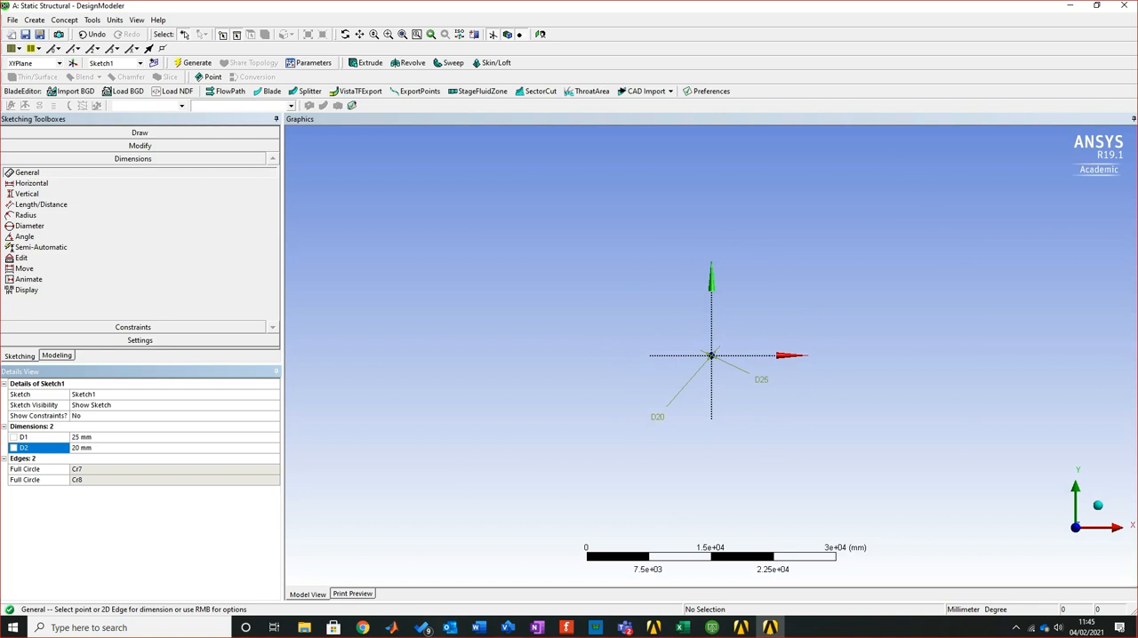
Compare the circle diameters with the OR and IR values in the Excel workbook and return to DesignModeler
key(alt+Tab)
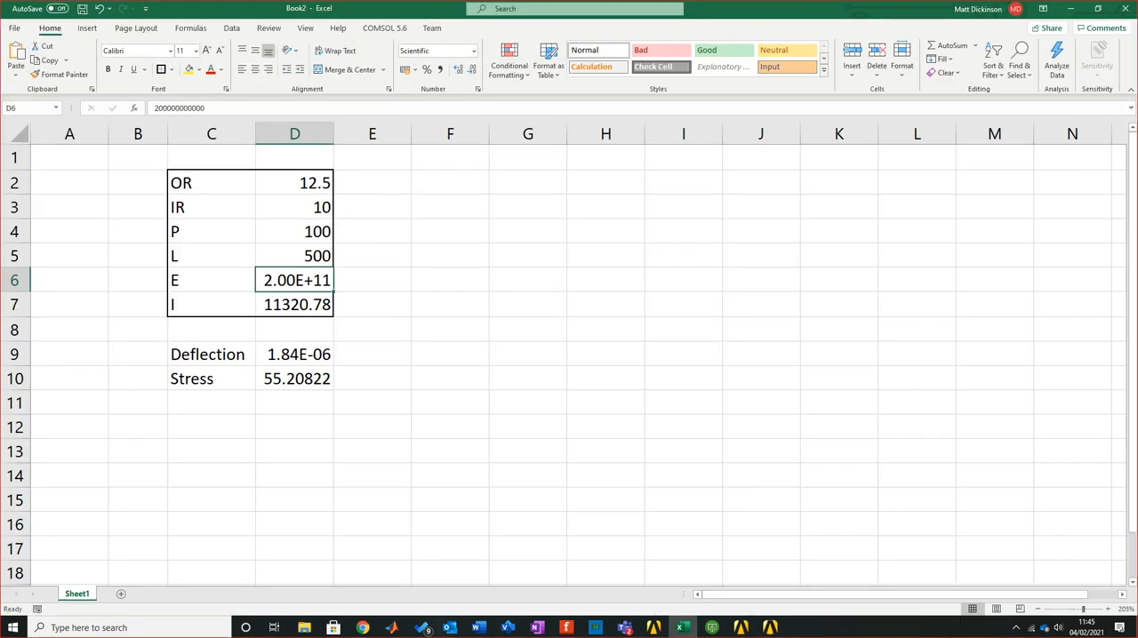
click(606, 256)
drag(294, 207, 294, 184)
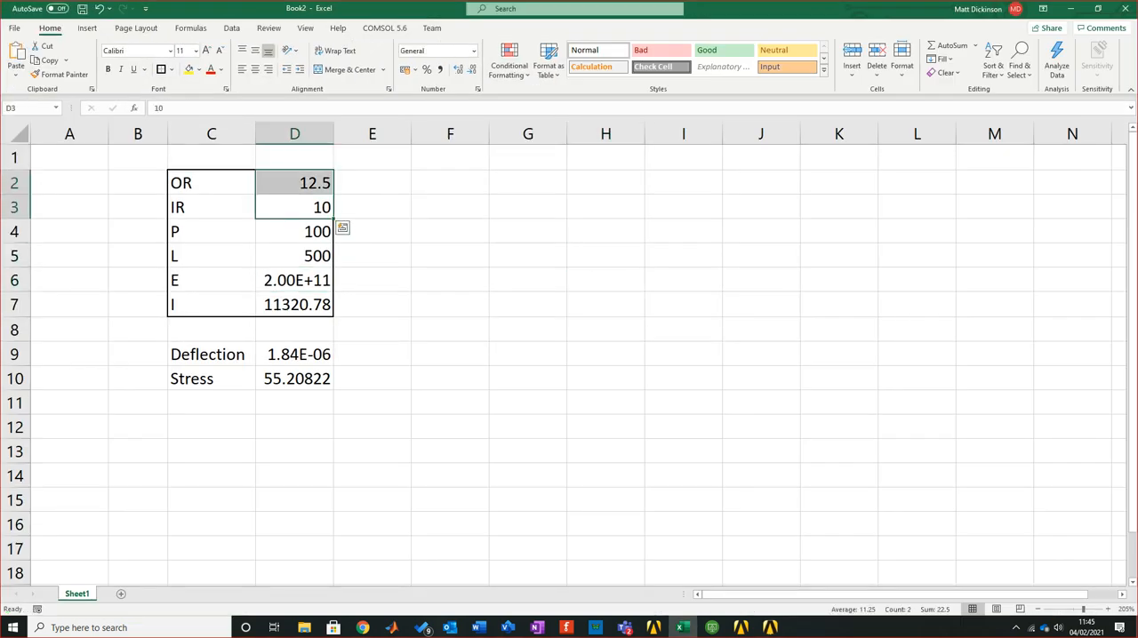
key(alt+Tab)
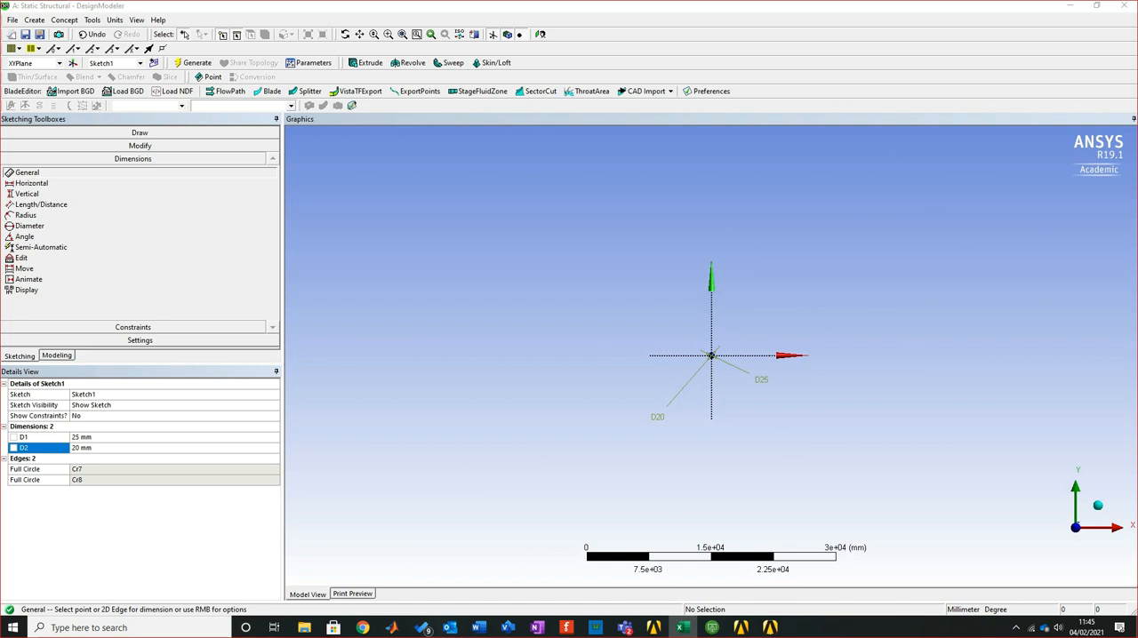
key(alt+Tab)
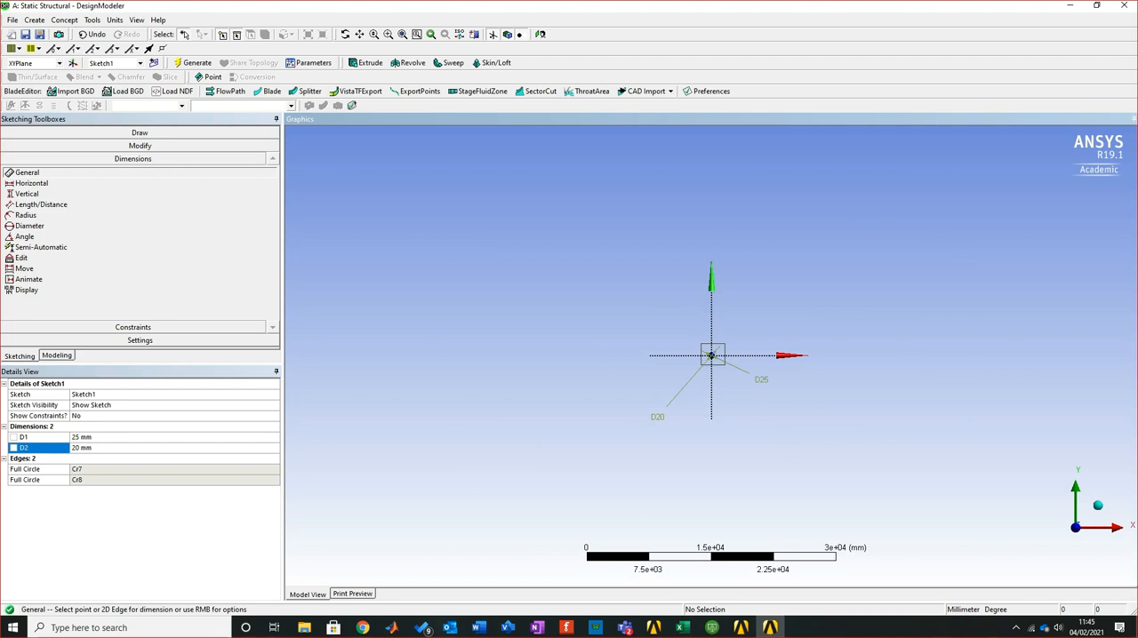
Examine the two resized concentric circles around the origin at close range
scroll(711, 354, up, 10)
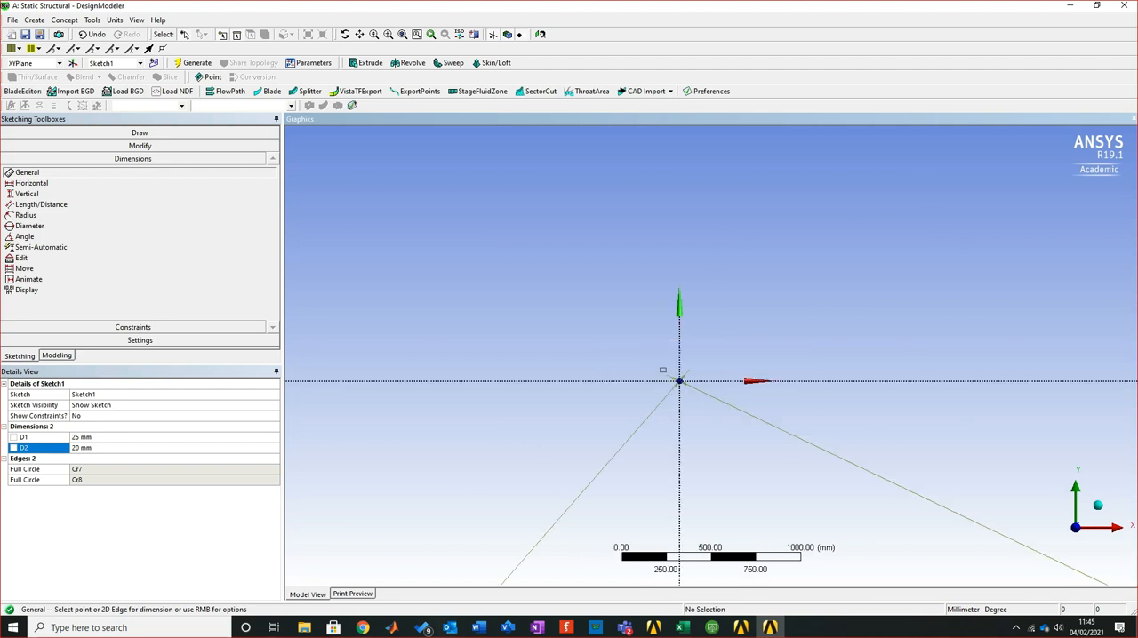
scroll(677, 384, up, 8)
right_drag(652, 282, 798, 398)
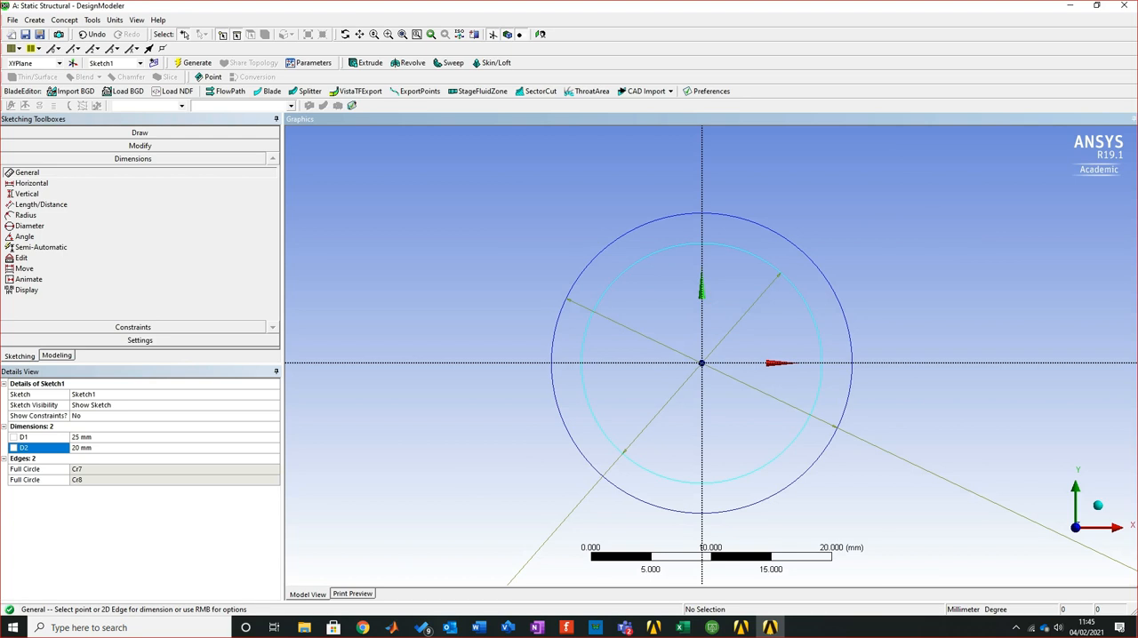
scroll(711, 356, down, 10)
scroll(711, 356, down, 10)
scroll(711, 355, down, 9)
scroll(711, 356, down, 2)
click(858, 425)
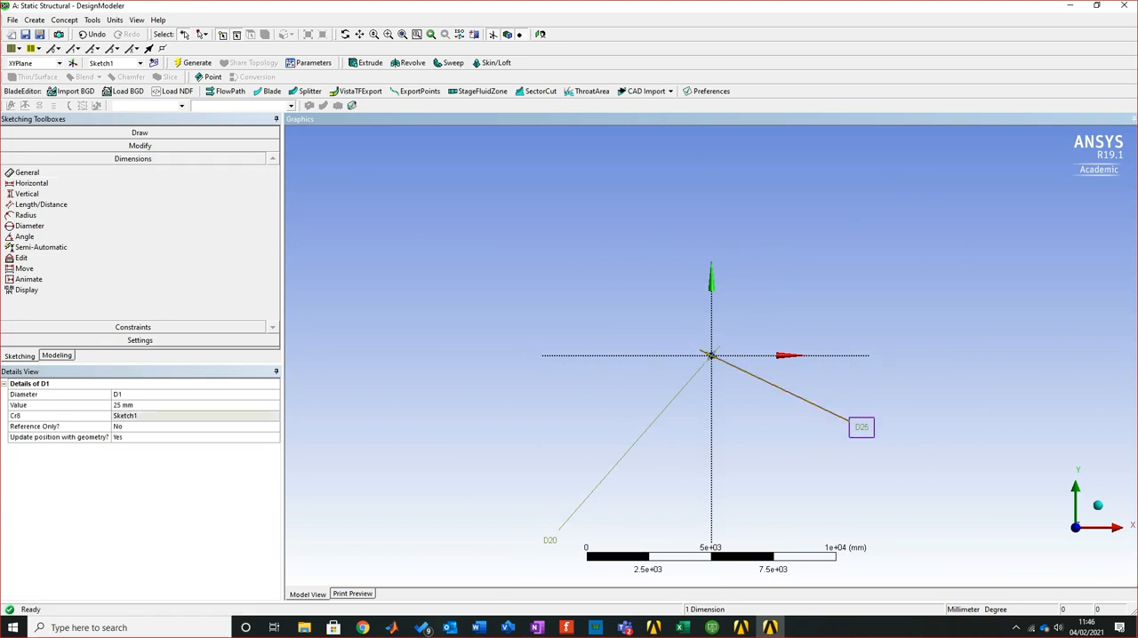
ctrl+click(706, 355)
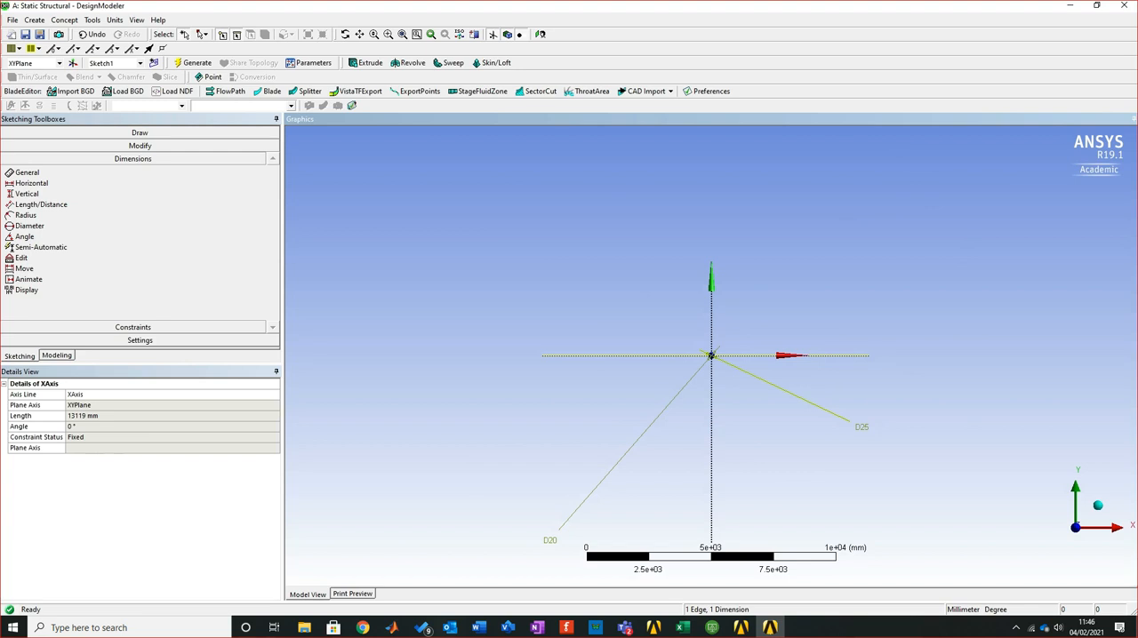
scroll(894, 442, up, 2)
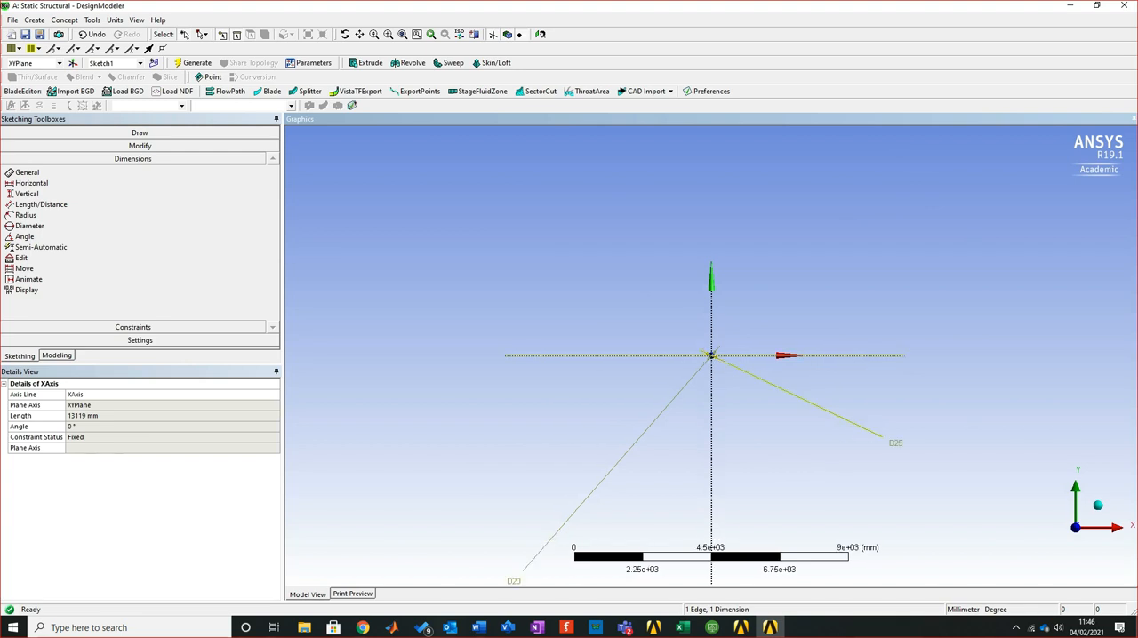
key(Delete)
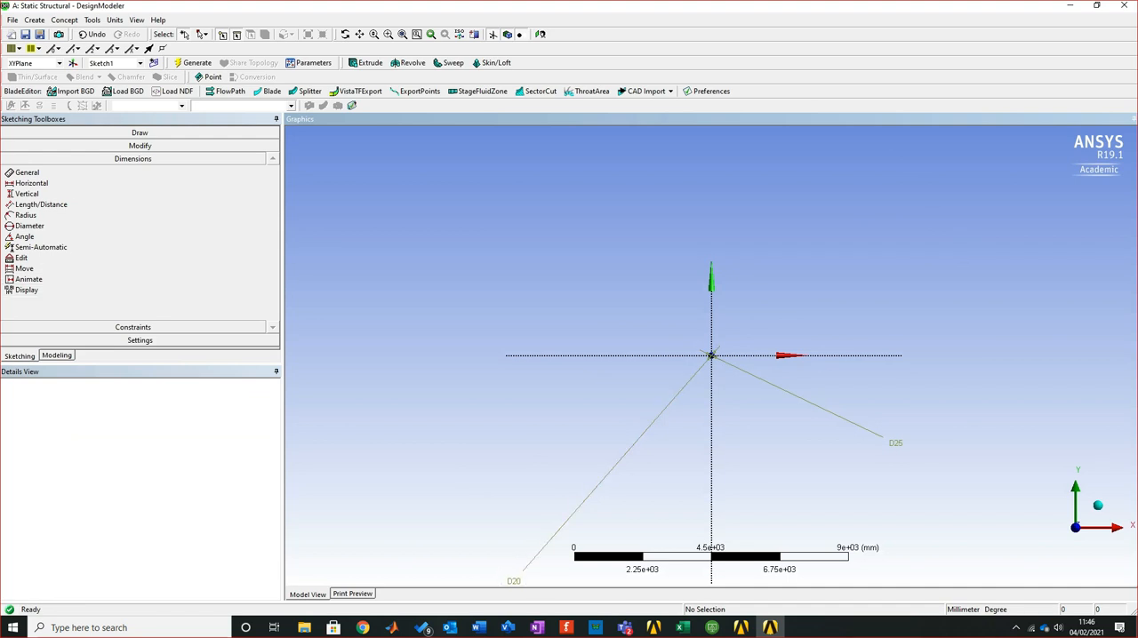
Start an Extrude feature and apply Sketch1 with the two concentric circles as its geometry
scroll(711, 356, up, 10)
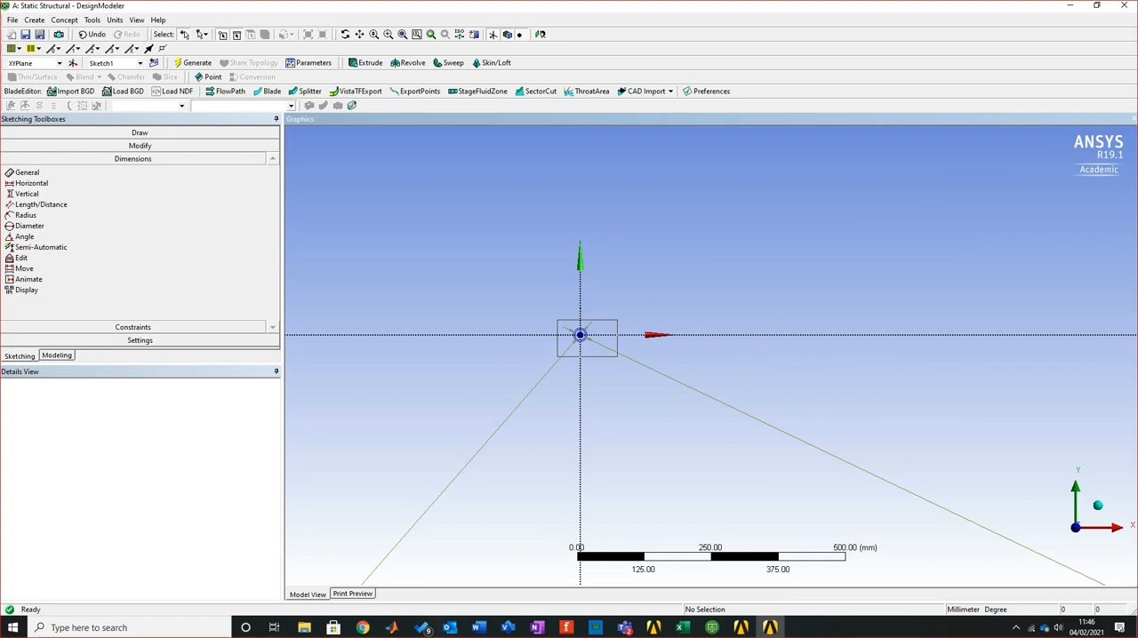
scroll(577, 334, up, 5)
right_drag(503, 199, 740, 433)
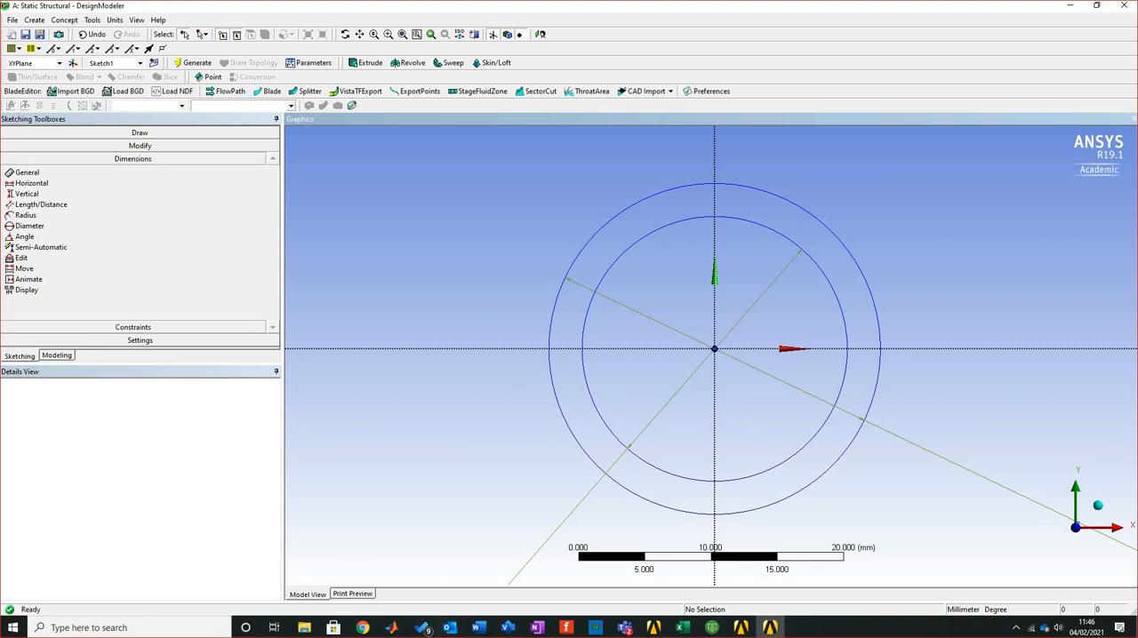
click(56, 355)
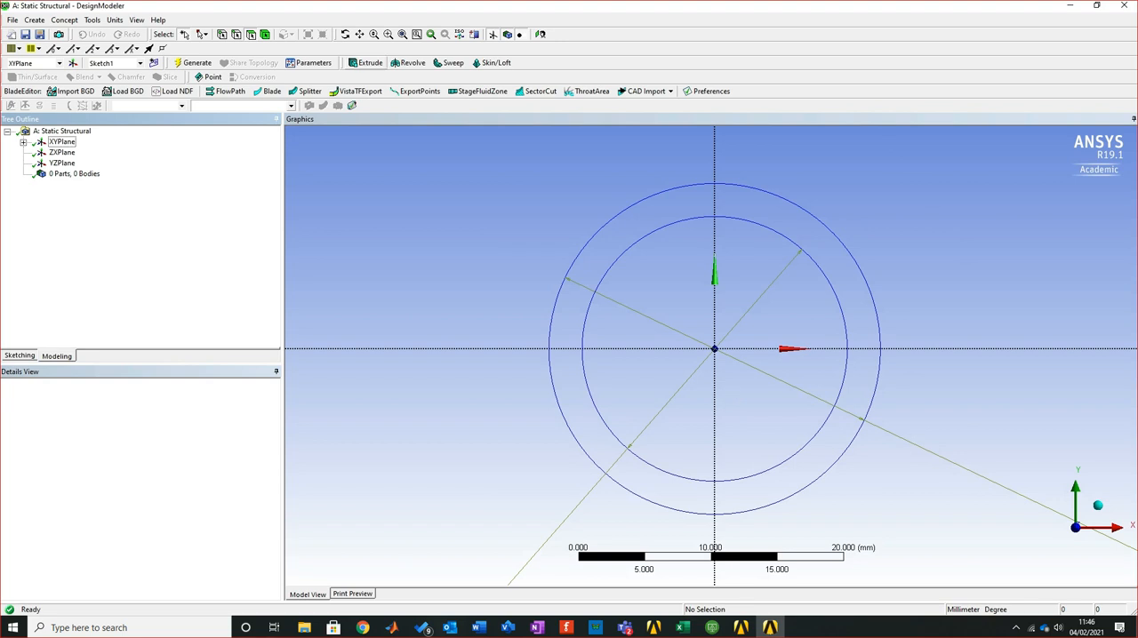
click(93, 19)
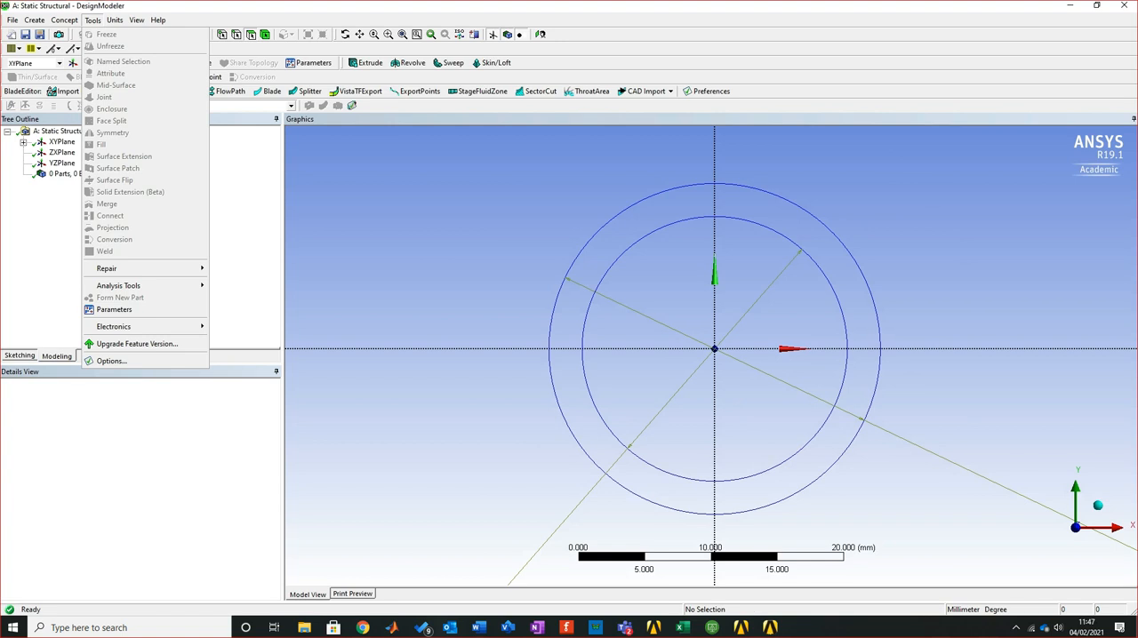
mouse_move(65, 19)
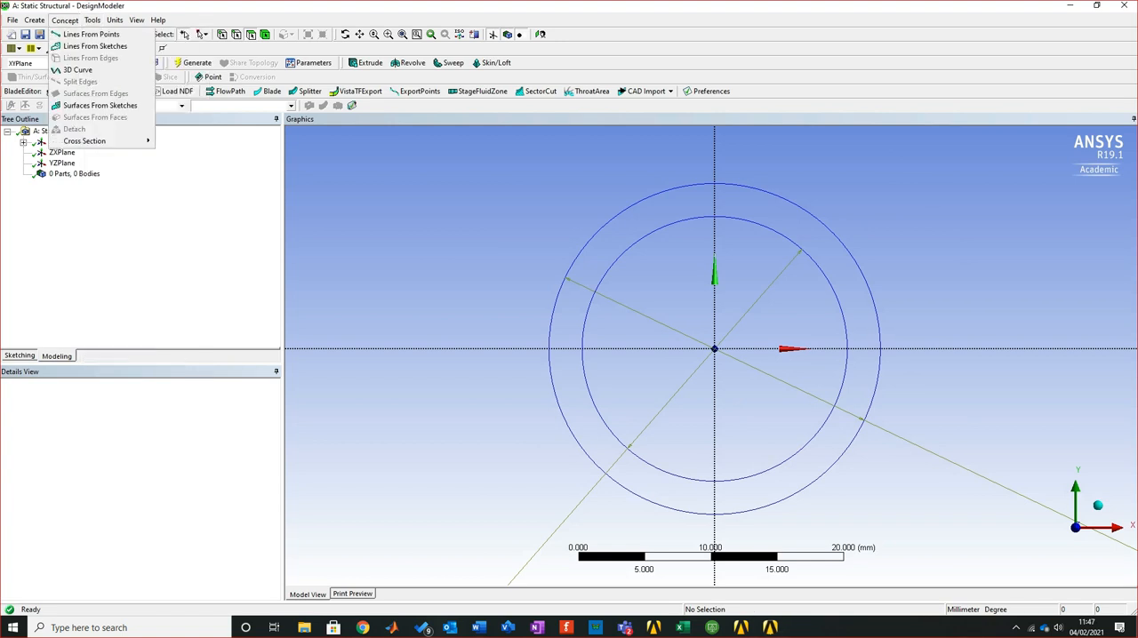
click(93, 20)
click(92, 20)
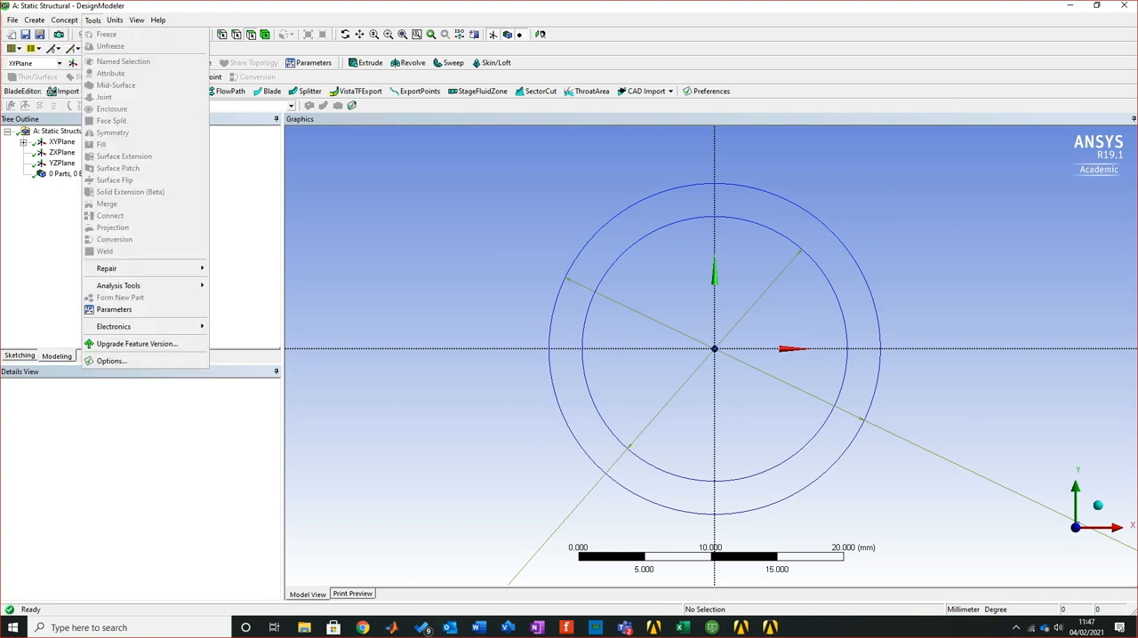
mouse_move(35, 19)
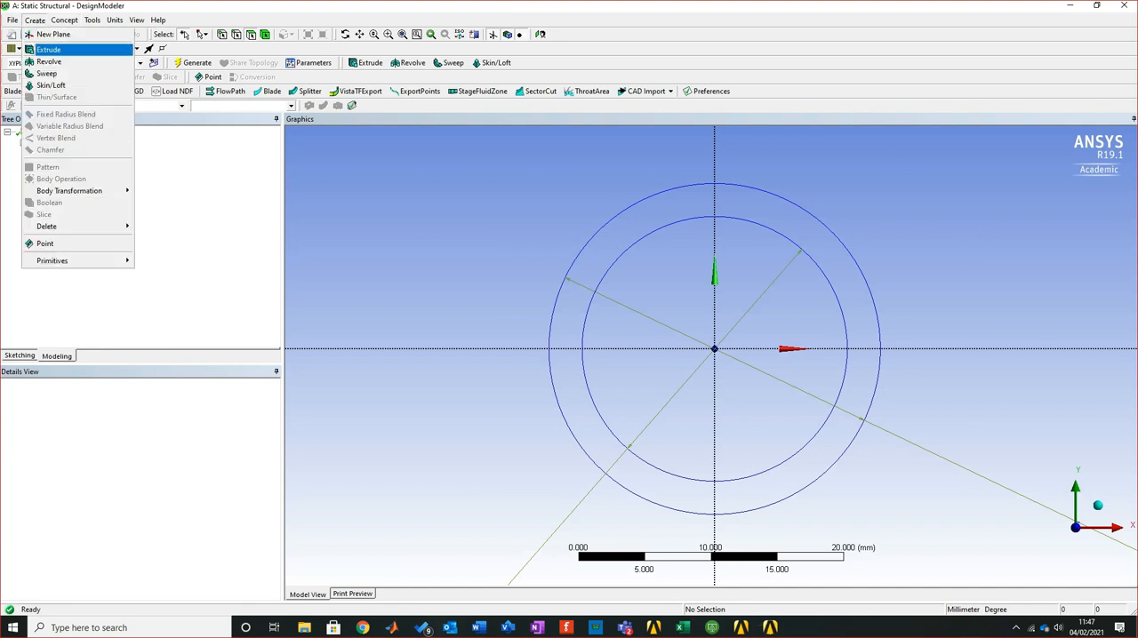
click(49, 50)
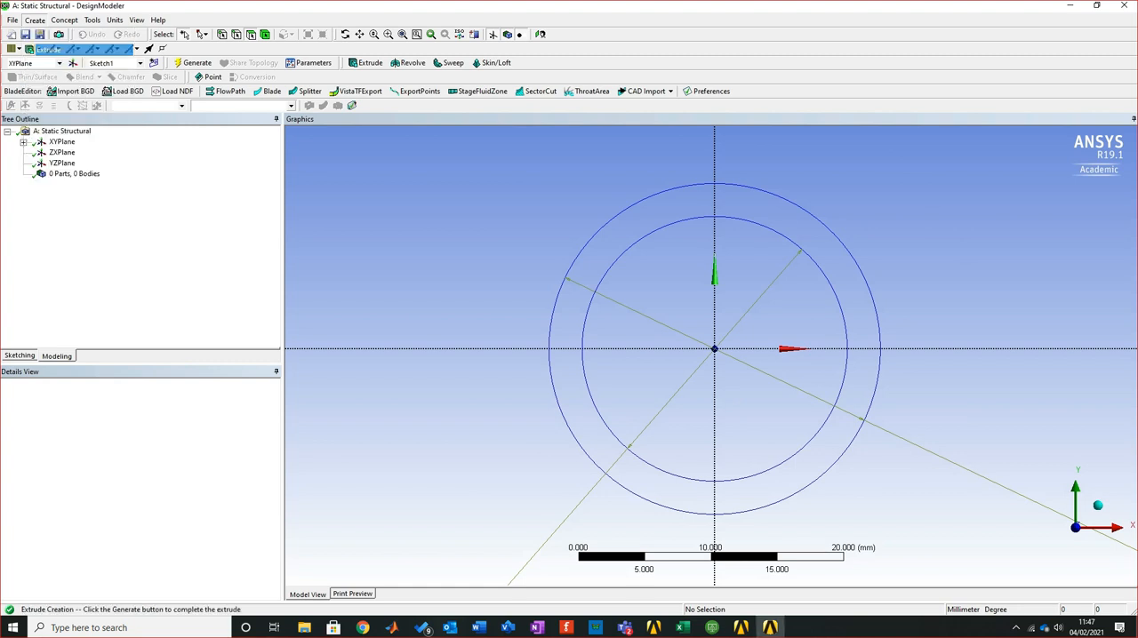
scroll(711, 355, down, 3)
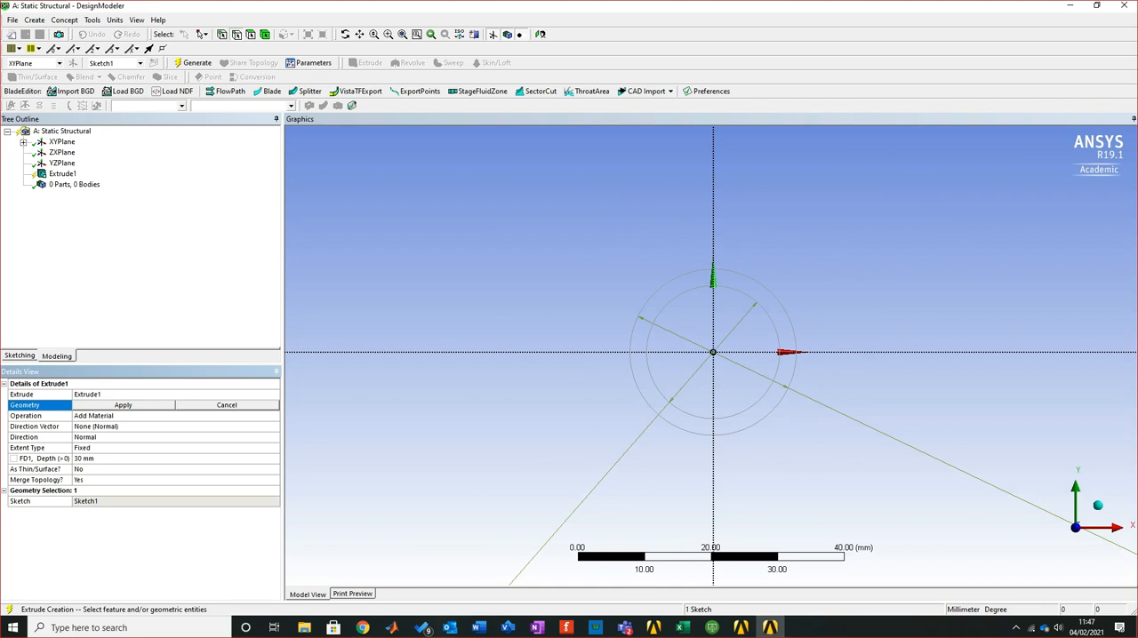
click(122, 405)
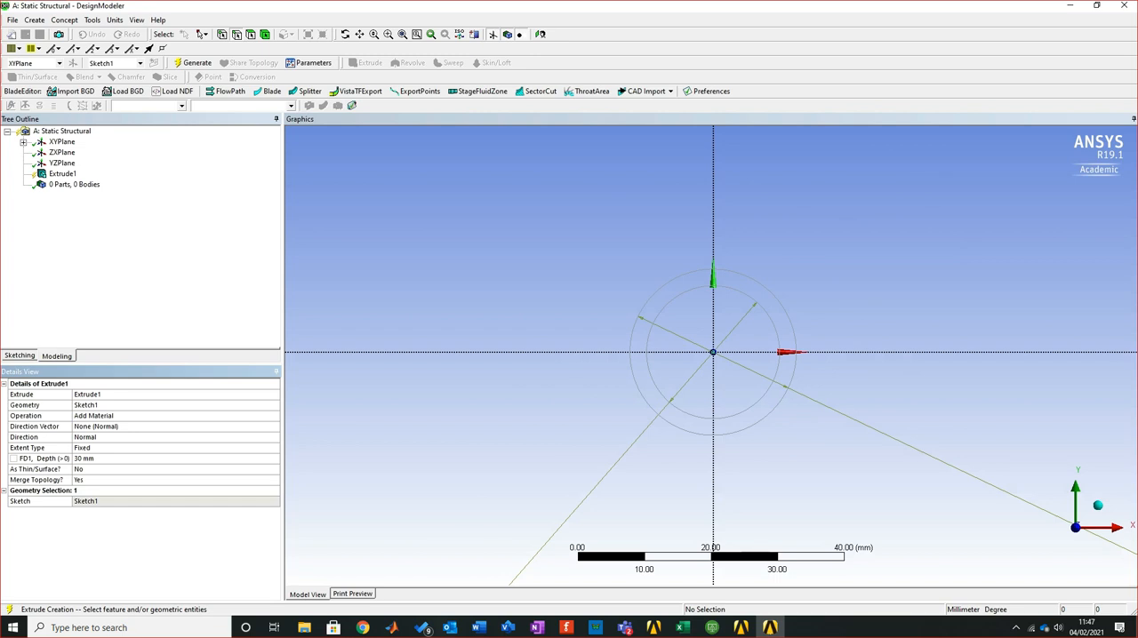
Set the extrusion depth to 500 mm with the Add Material operation and generate the pipe
click(122, 416)
click(275, 416)
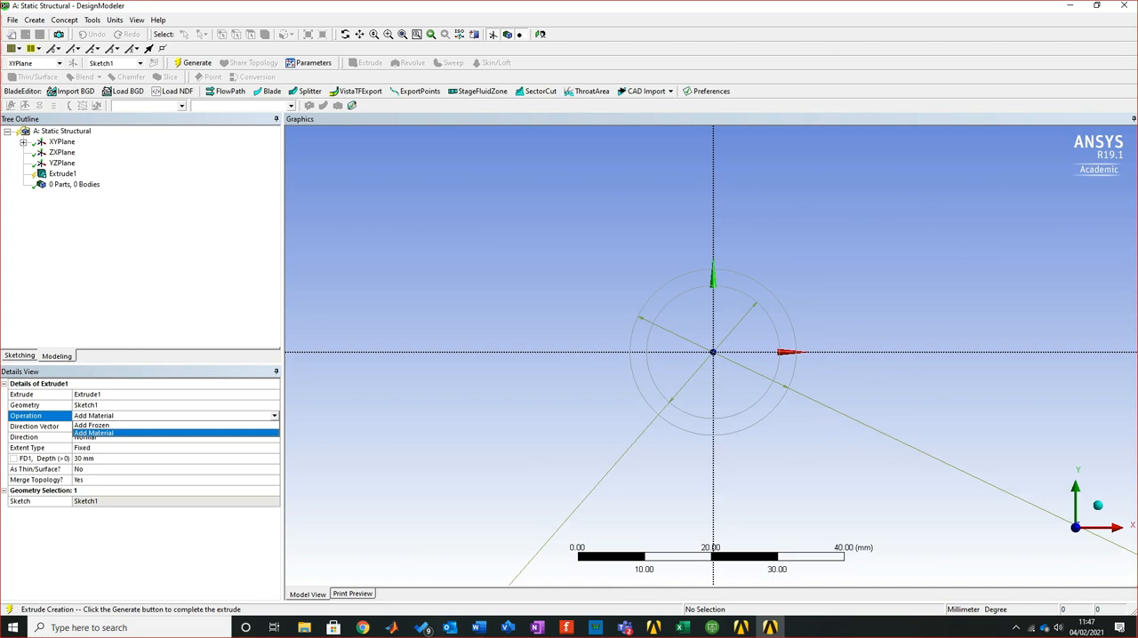
key(Escape)
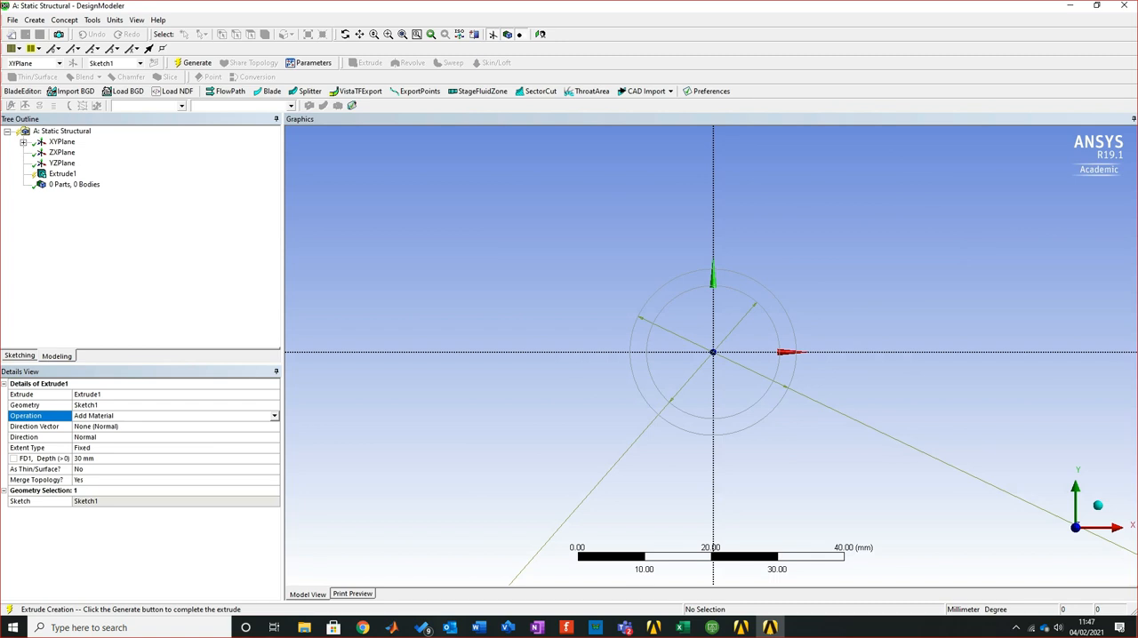
click(83, 459)
text(500)
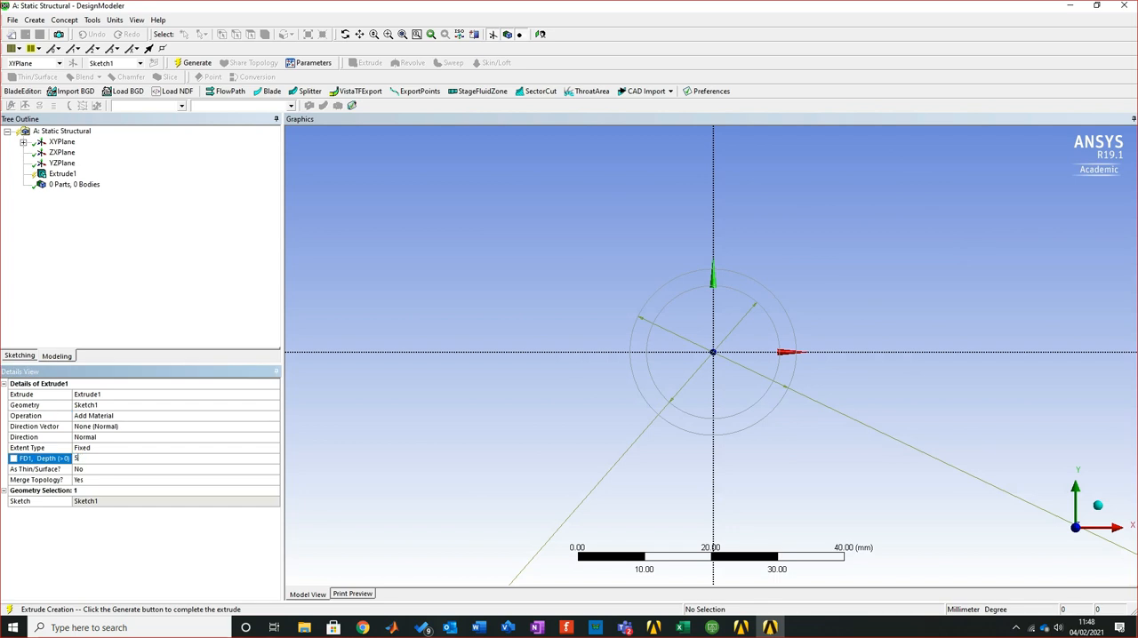
key(Return)
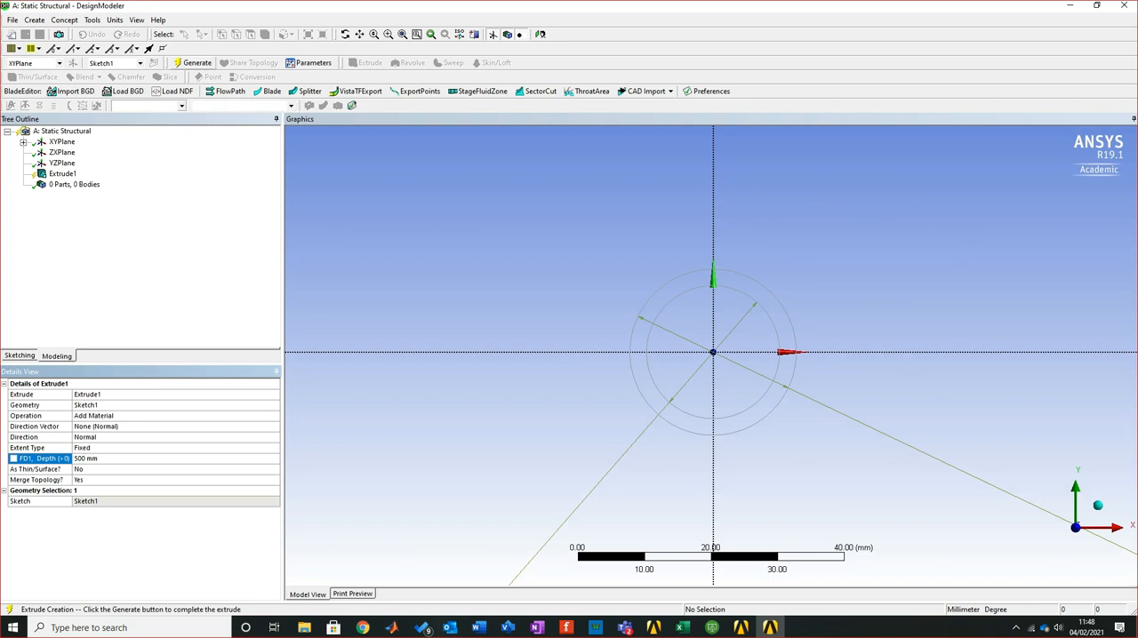
click(194, 63)
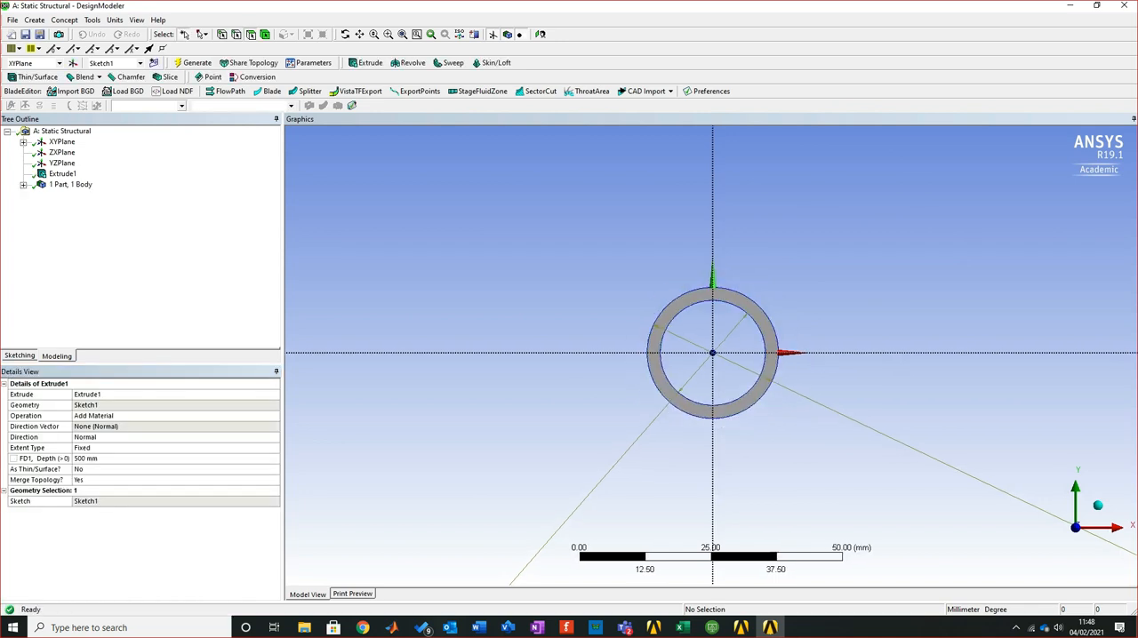
Examine the extruded pipe in 3D and review the details of its sketch, Extrude feature and solid body
scroll(711, 353, down, 4)
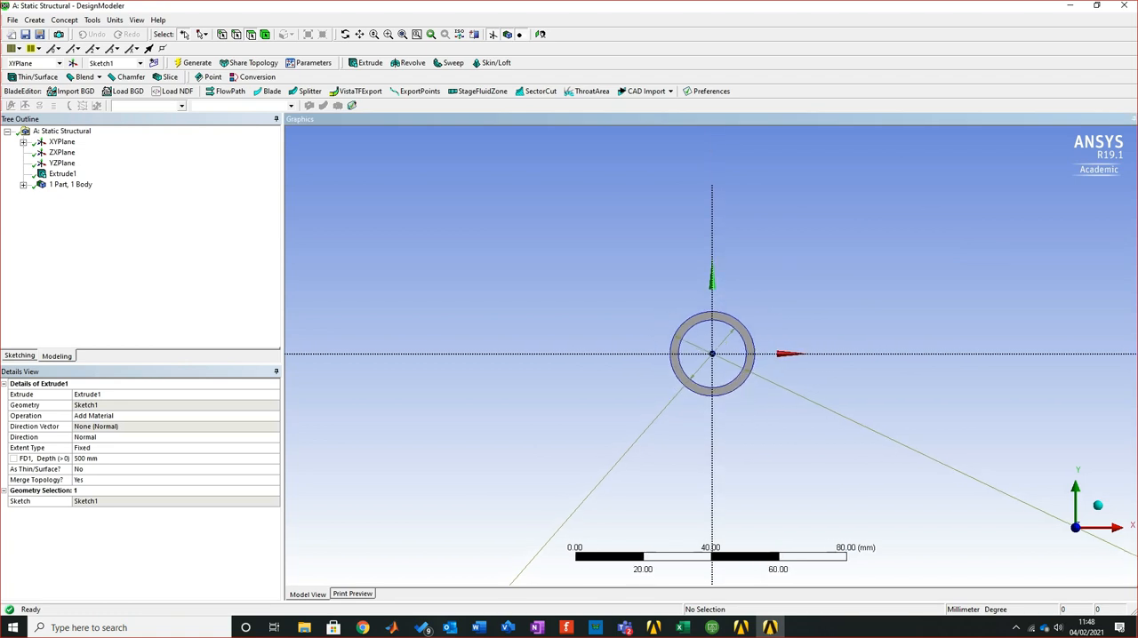
middle_drag(711, 356, 608, 402)
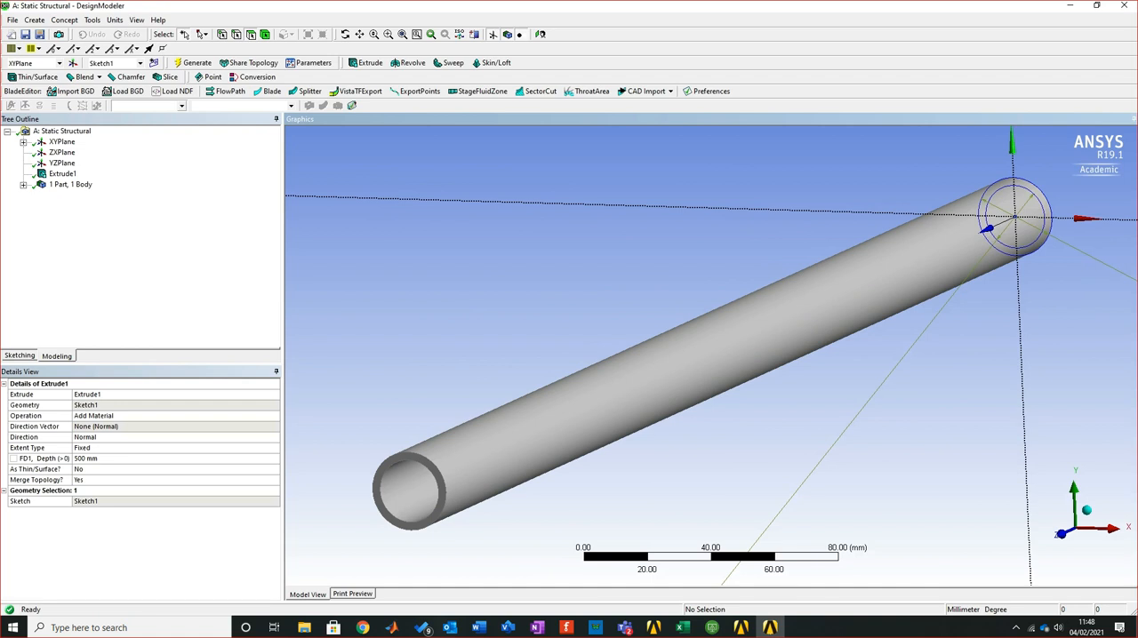
scroll(711, 355, up, 3)
scroll(711, 356, down, 6)
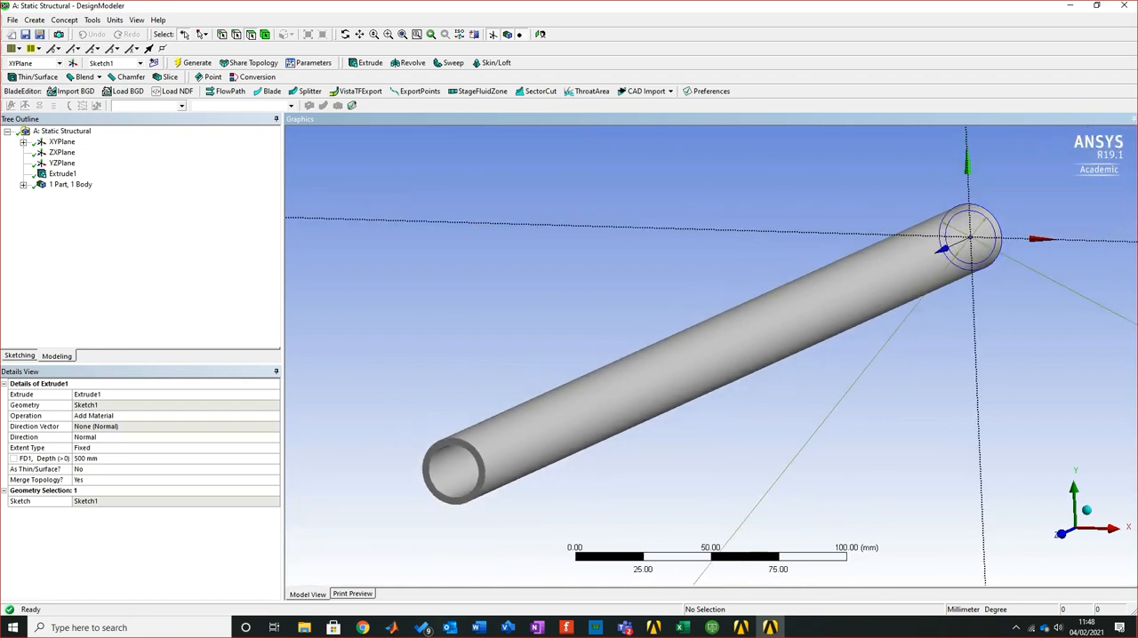
middle_drag(623, 391, 597, 392)
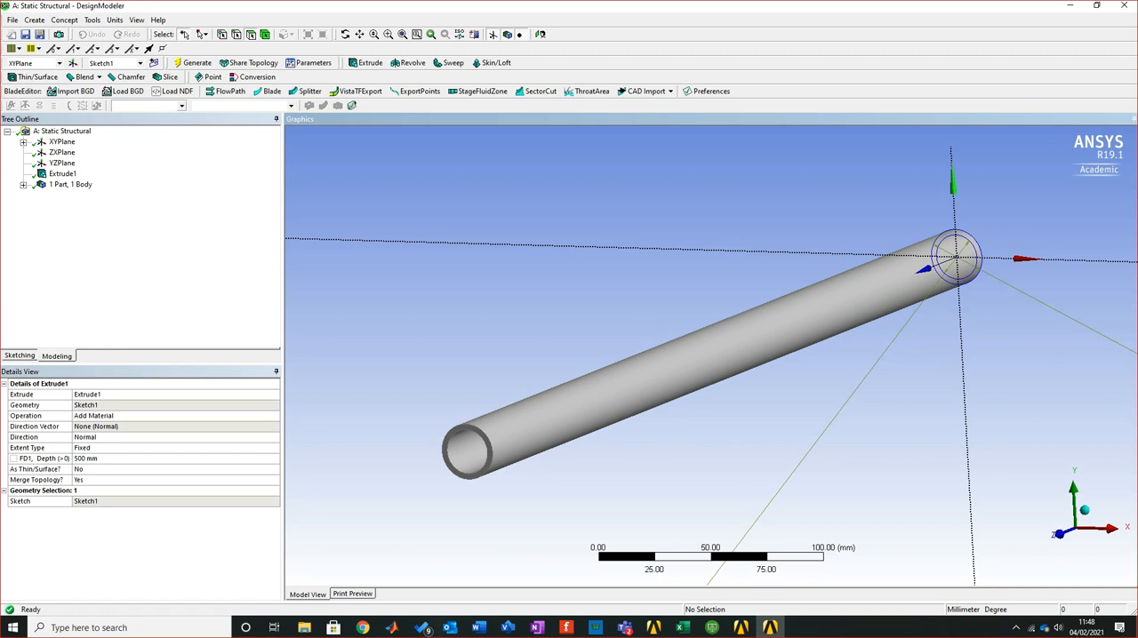
click(62, 143)
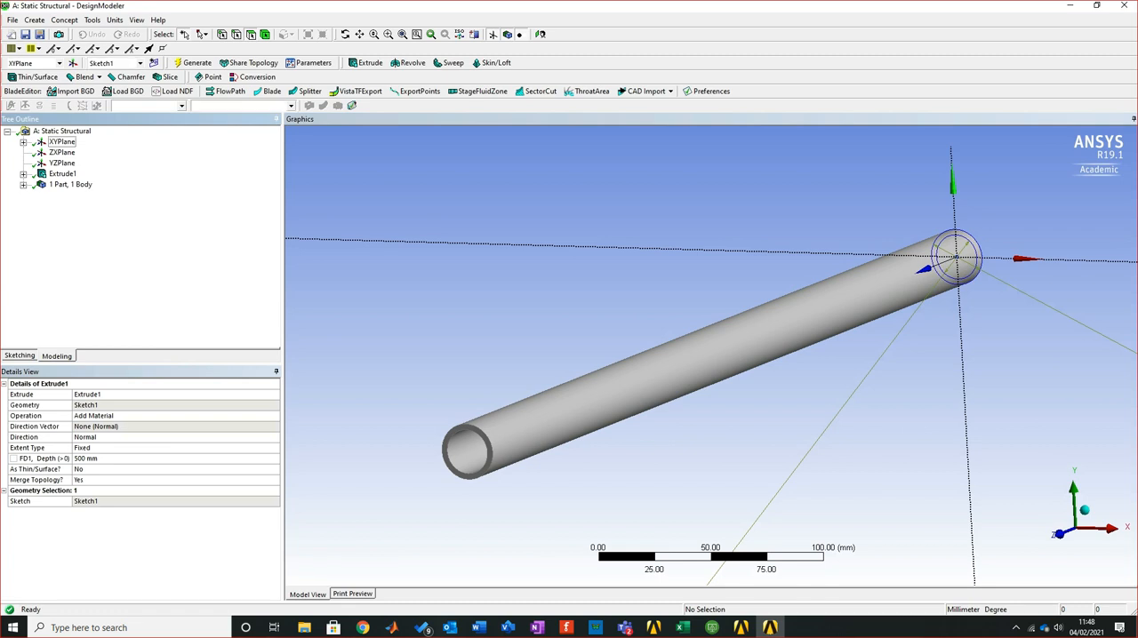
click(23, 174)
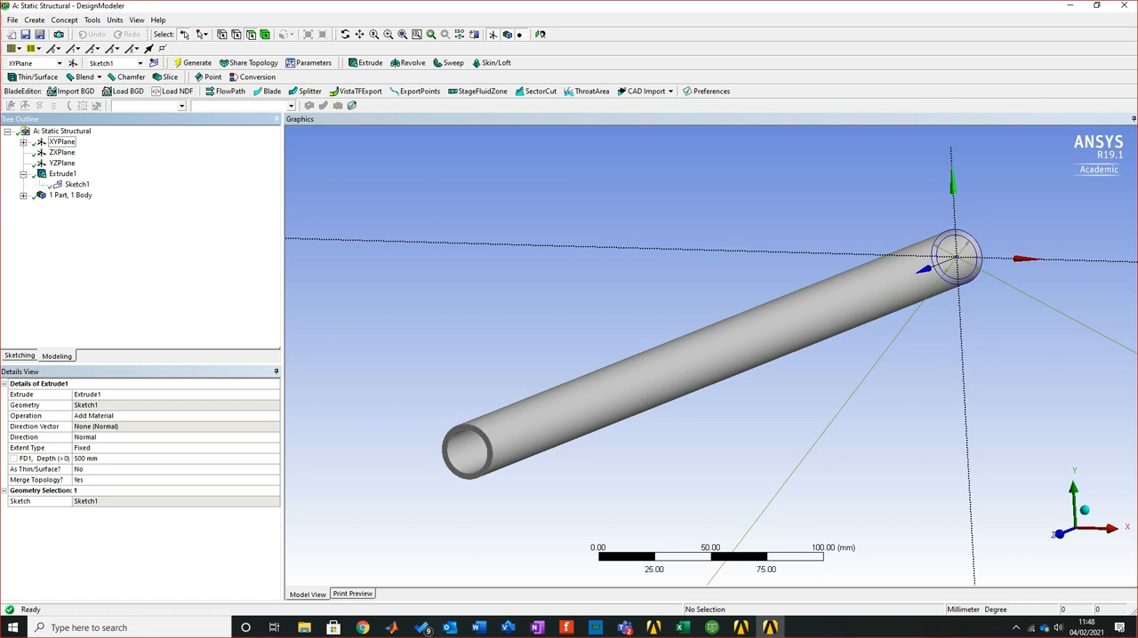
click(77, 184)
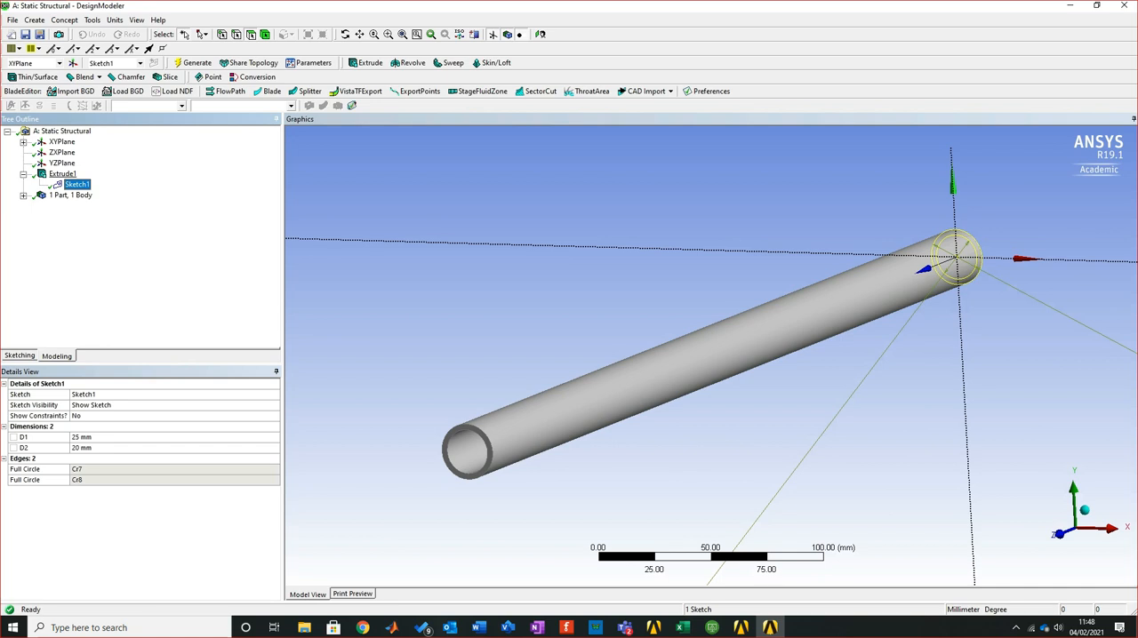
click(63, 173)
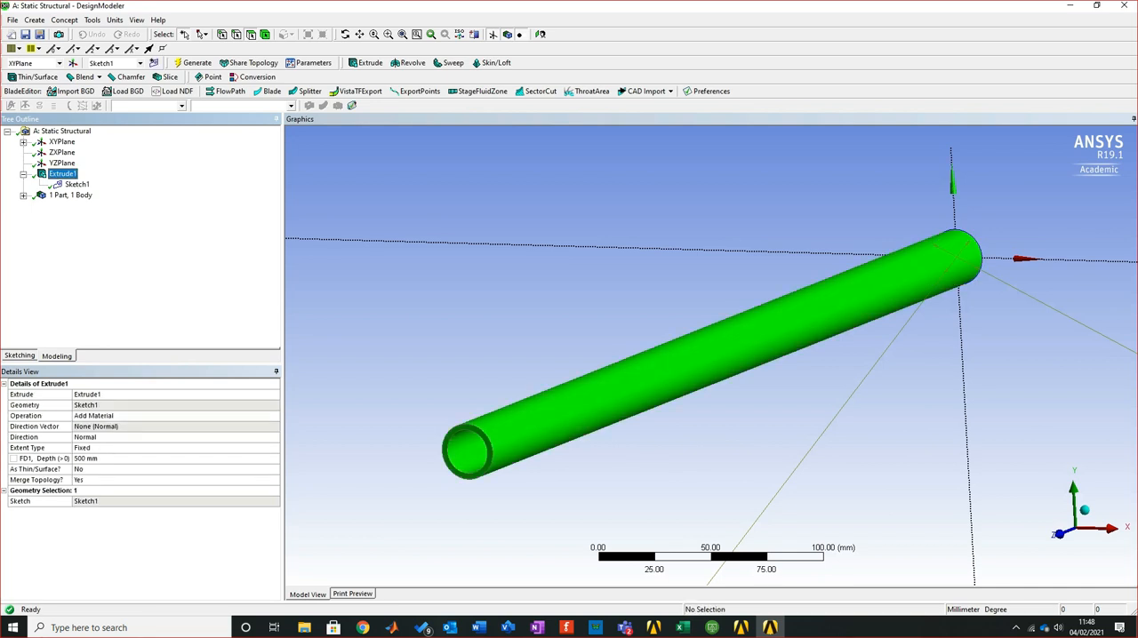
click(497, 294)
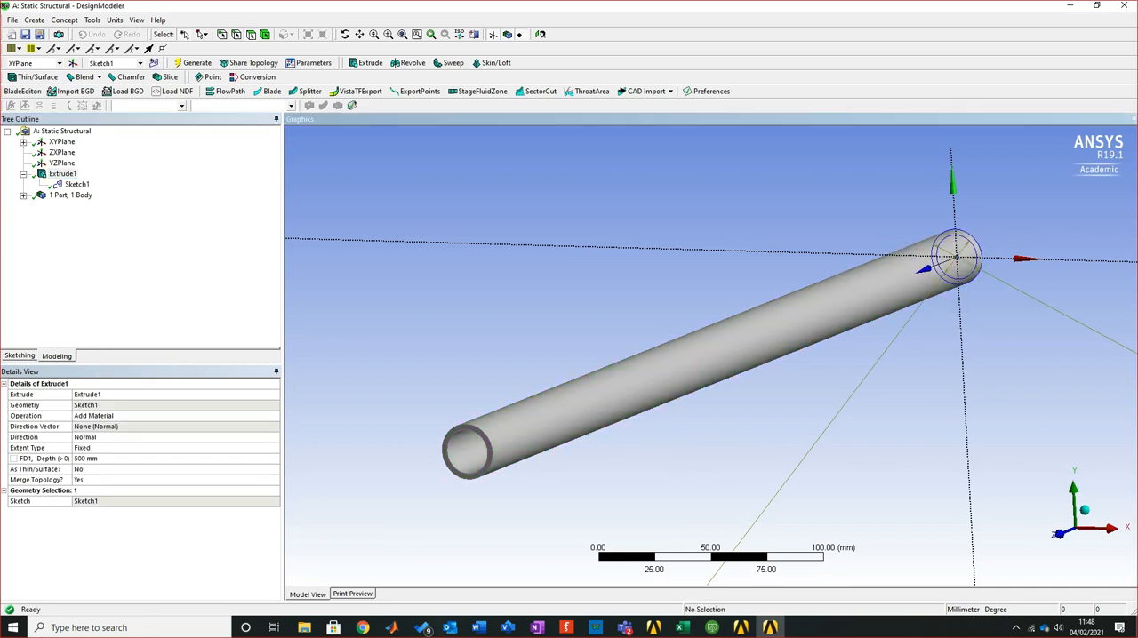
click(24, 174)
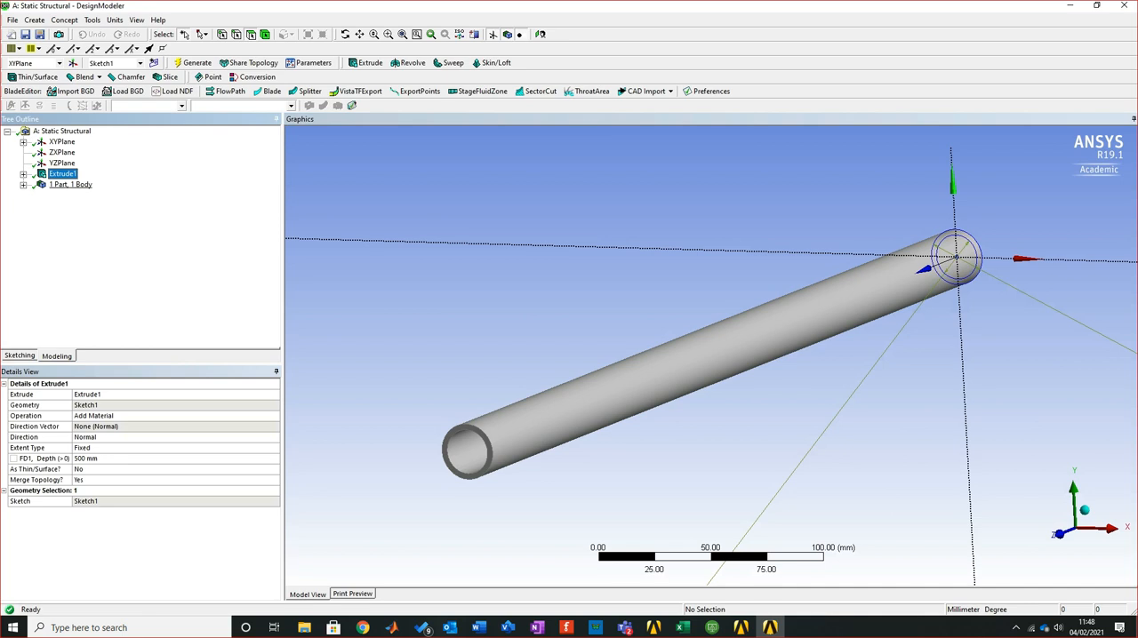
click(24, 185)
click(73, 195)
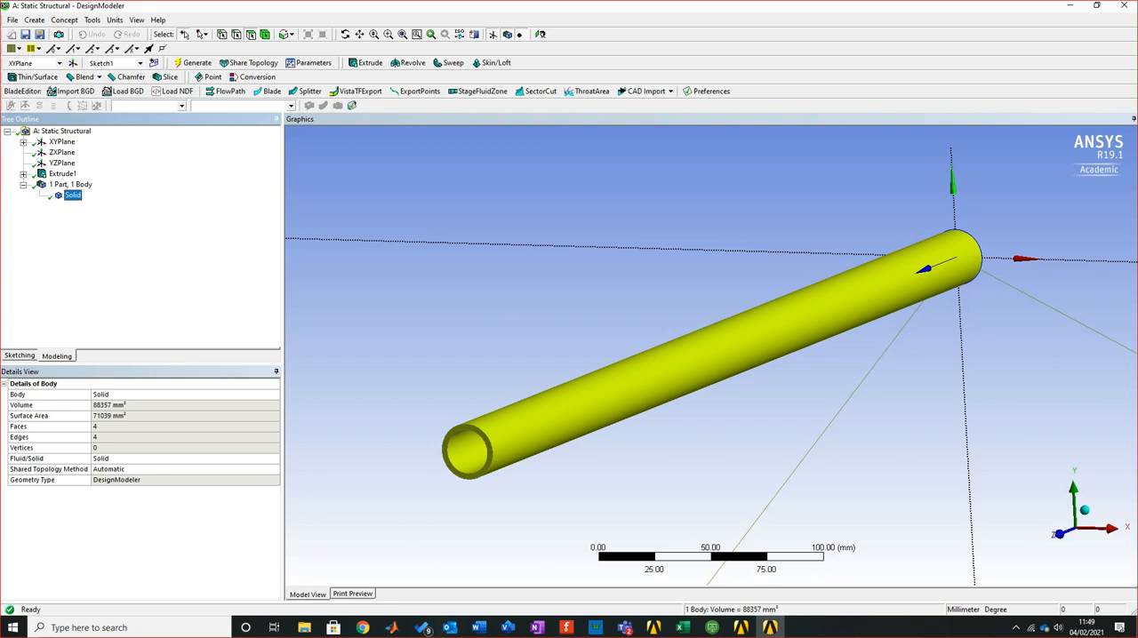
click(670, 92)
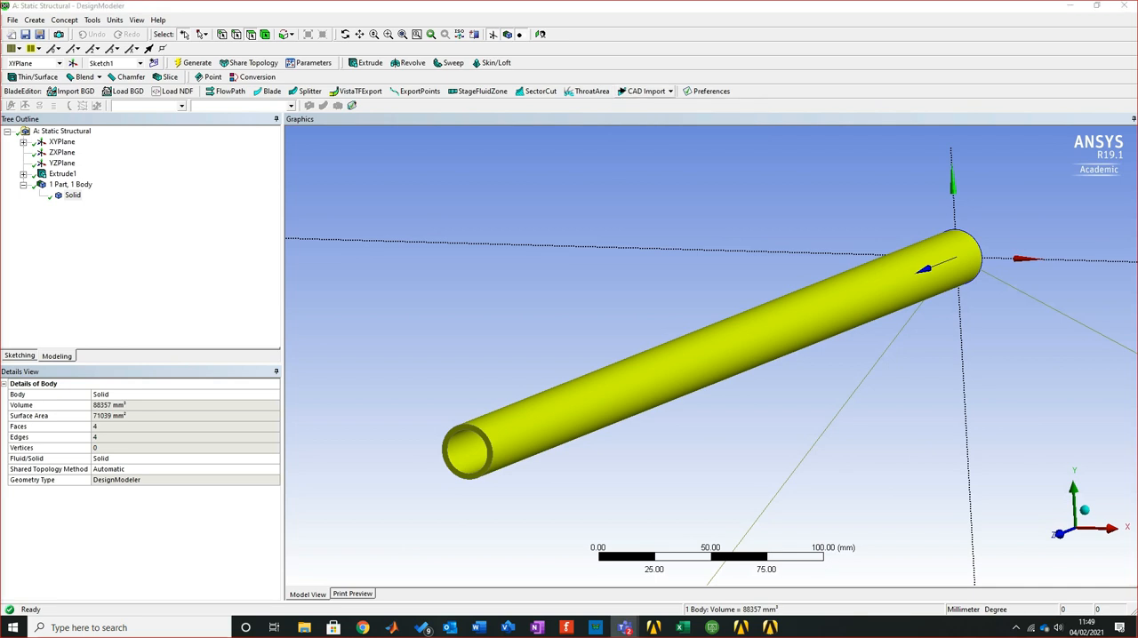
click(670, 91)
click(670, 92)
click(670, 92)
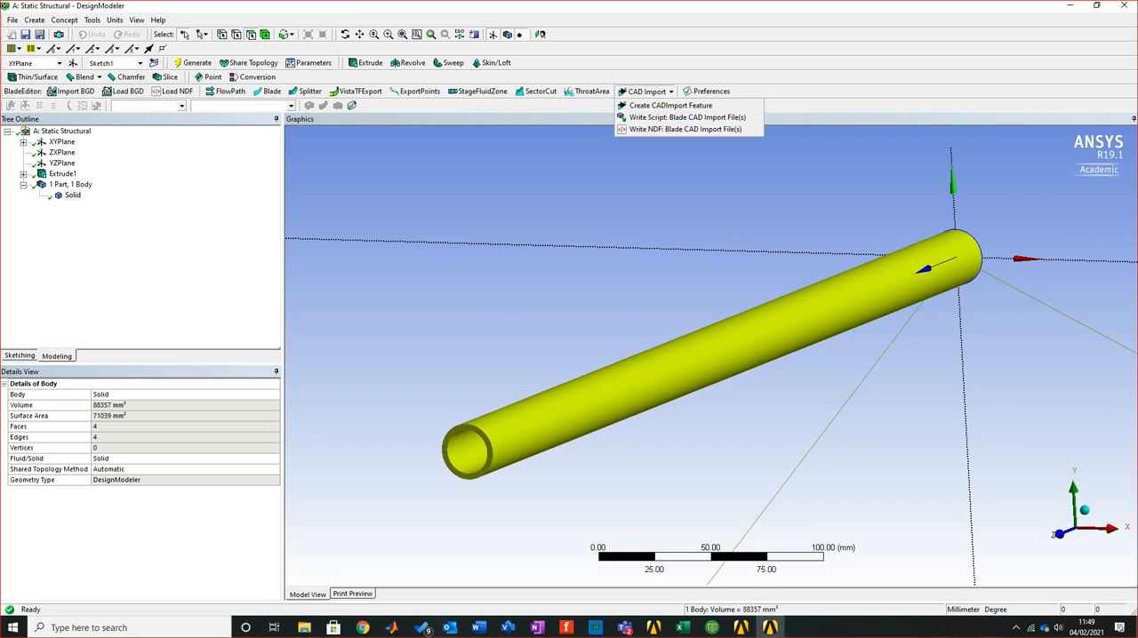
click(675, 191)
click(675, 191)
scroll(714, 352, down, 2)
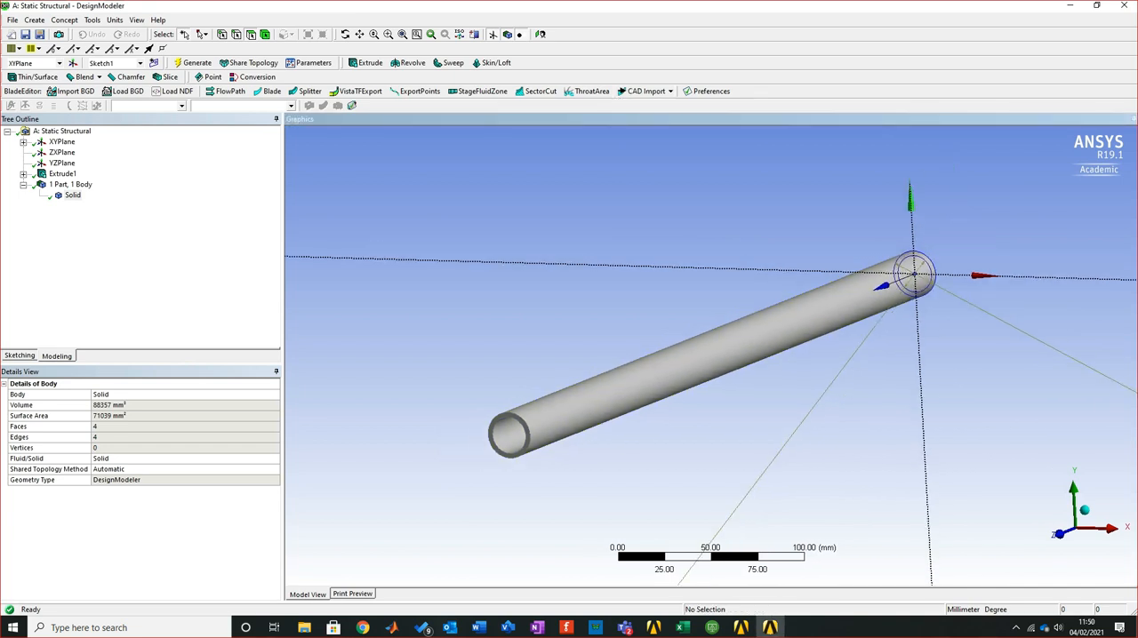
middle_drag(714, 352, 689, 339)
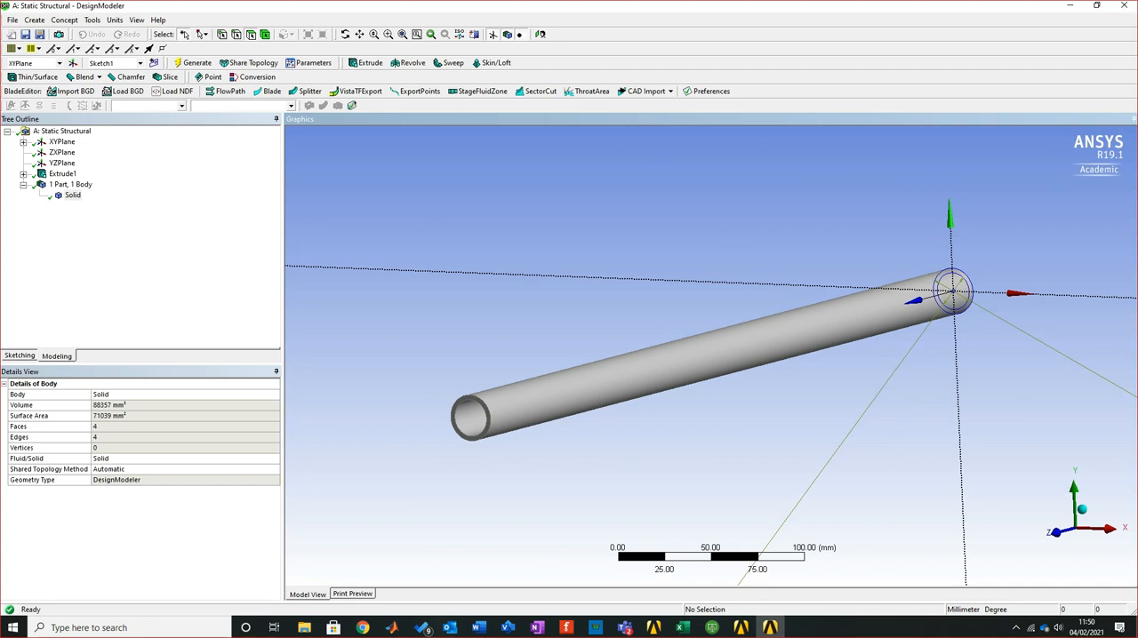
Close DesignModeler and return to the Workbench project schematic
click(1123, 5)
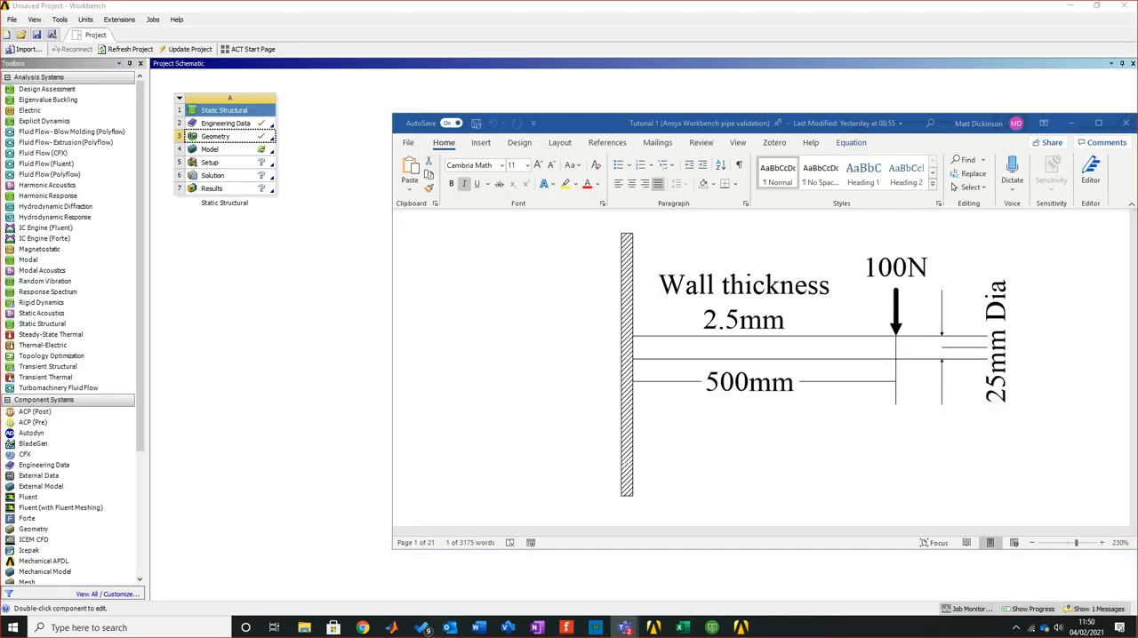
click(293, 356)
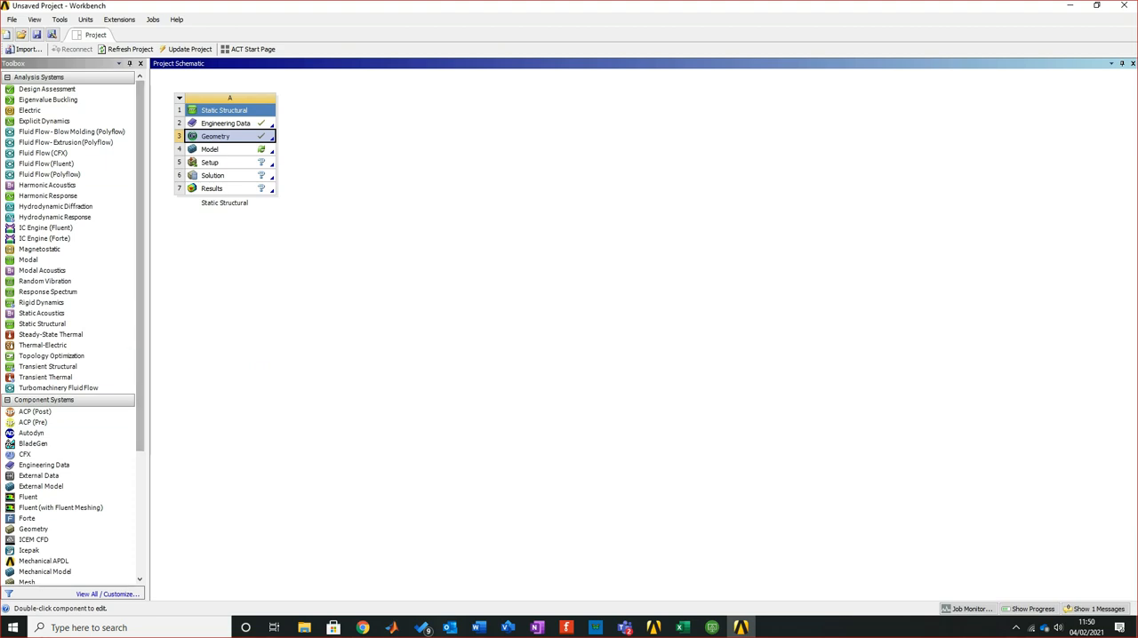
click(374, 258)
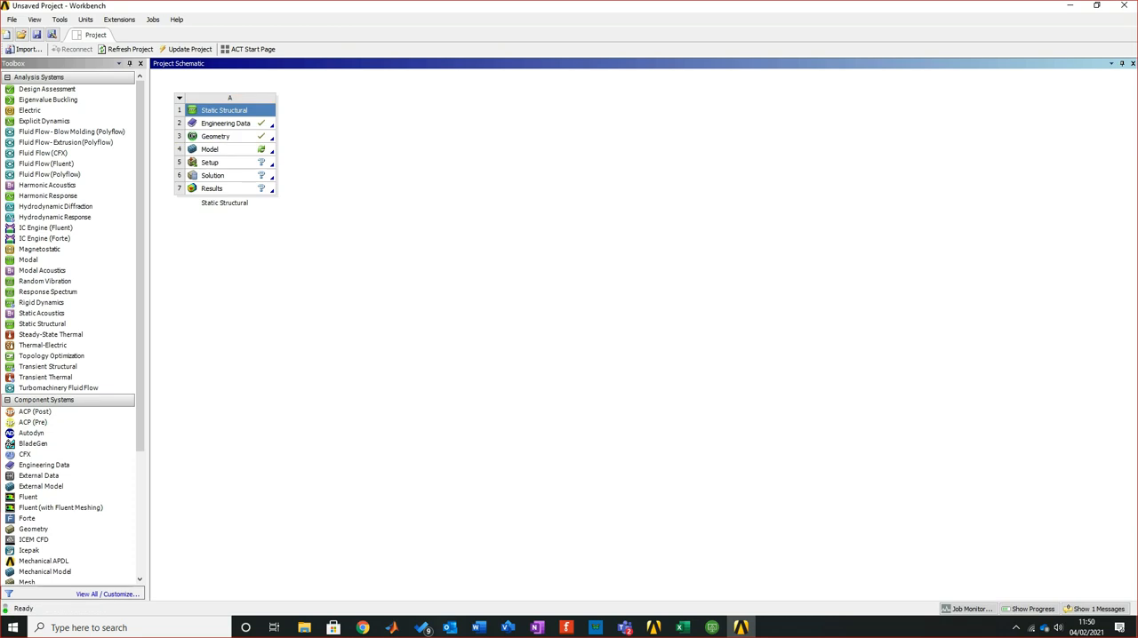
Save the project in the Work in progress folder under the name "Pipe Verfications"
click(36, 34)
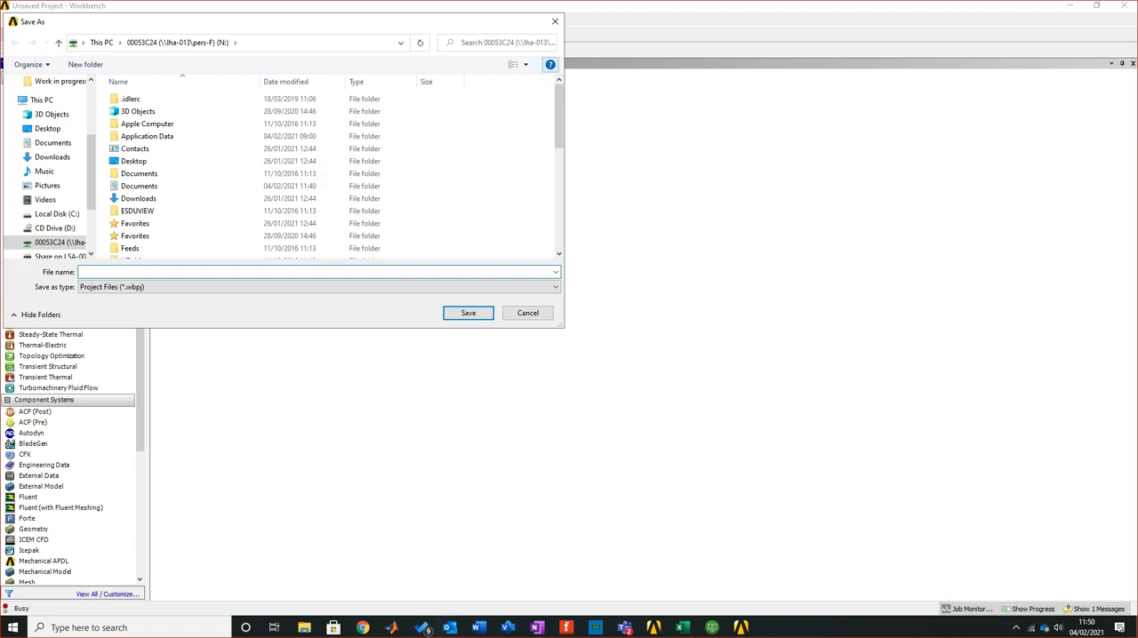
scroll(427, 107, down, 10)
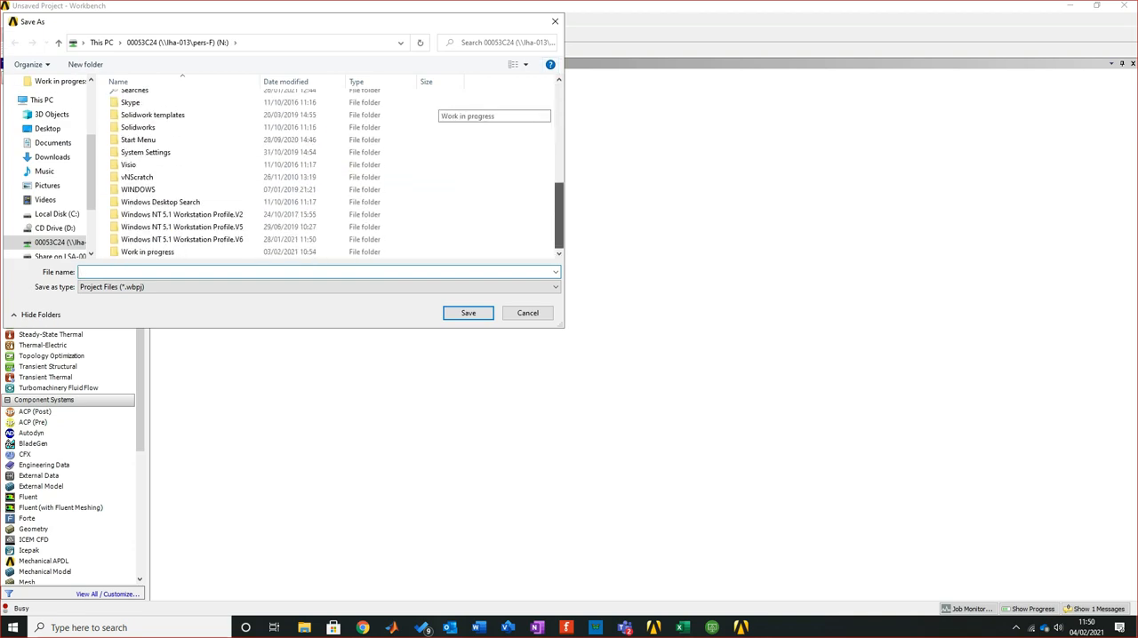
double_click(148, 251)
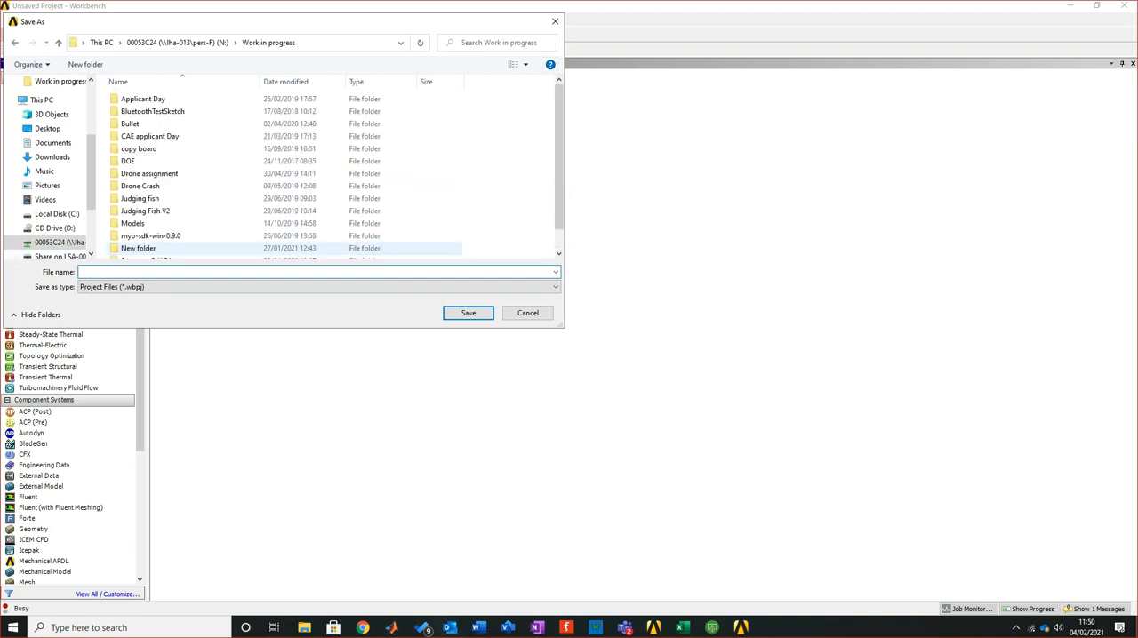
scroll(222, 214, down, 1)
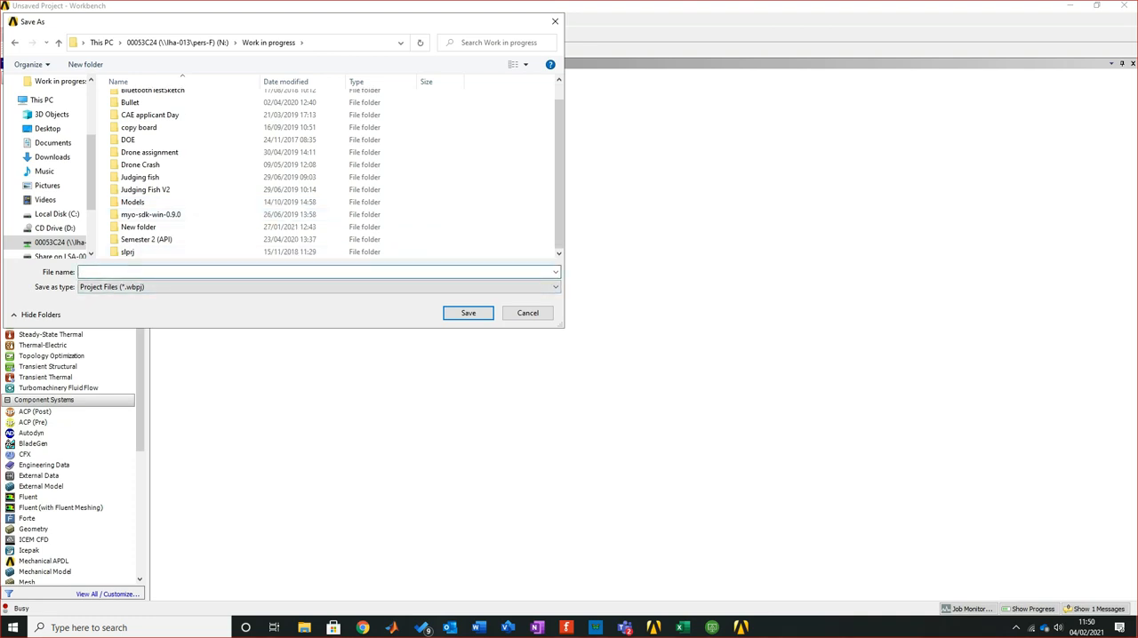
text(Pip)
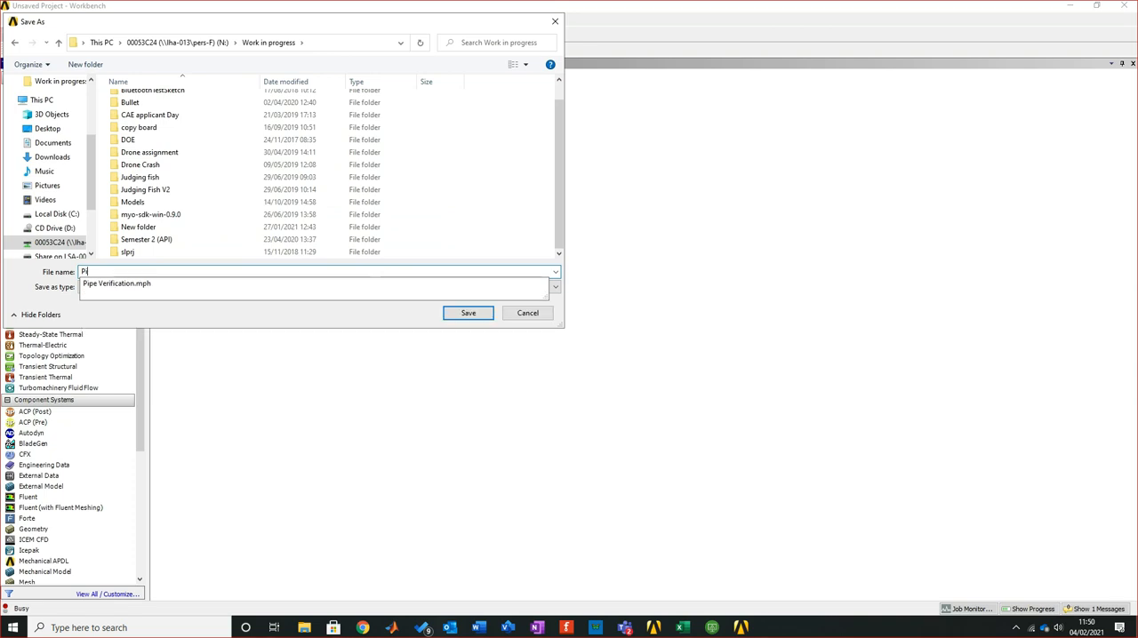
text(e)
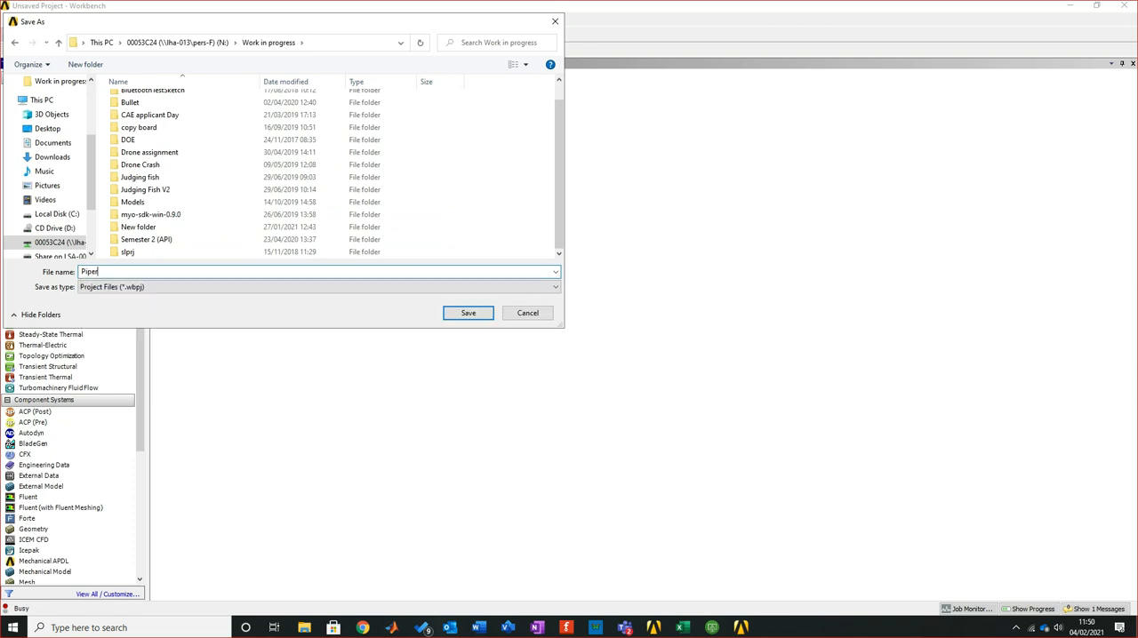
text( Verfications)
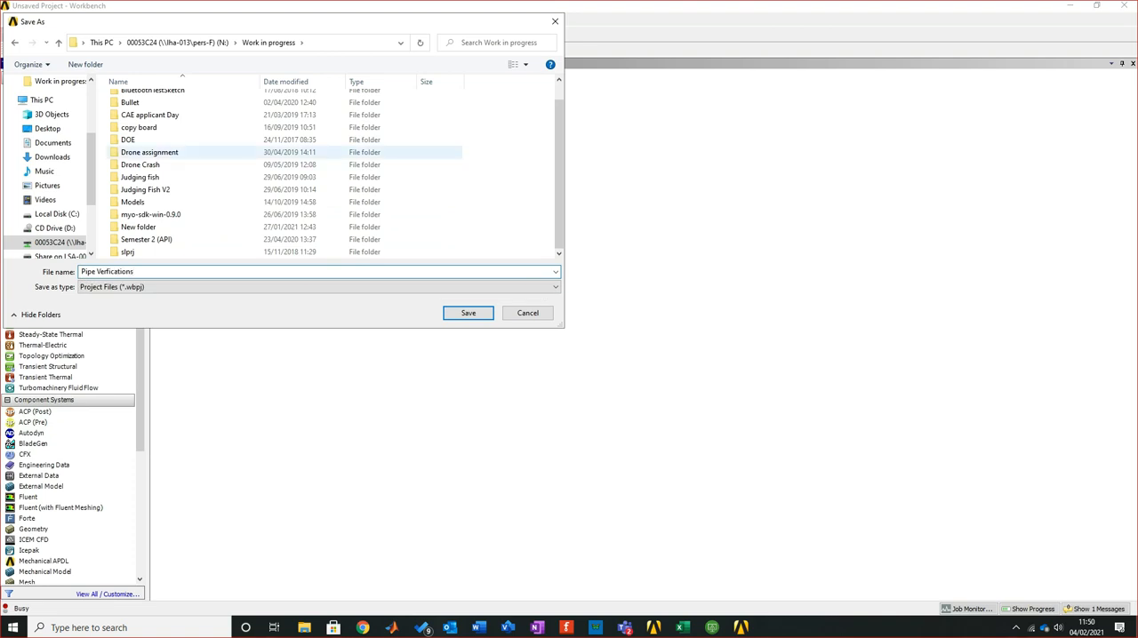
key(Return)
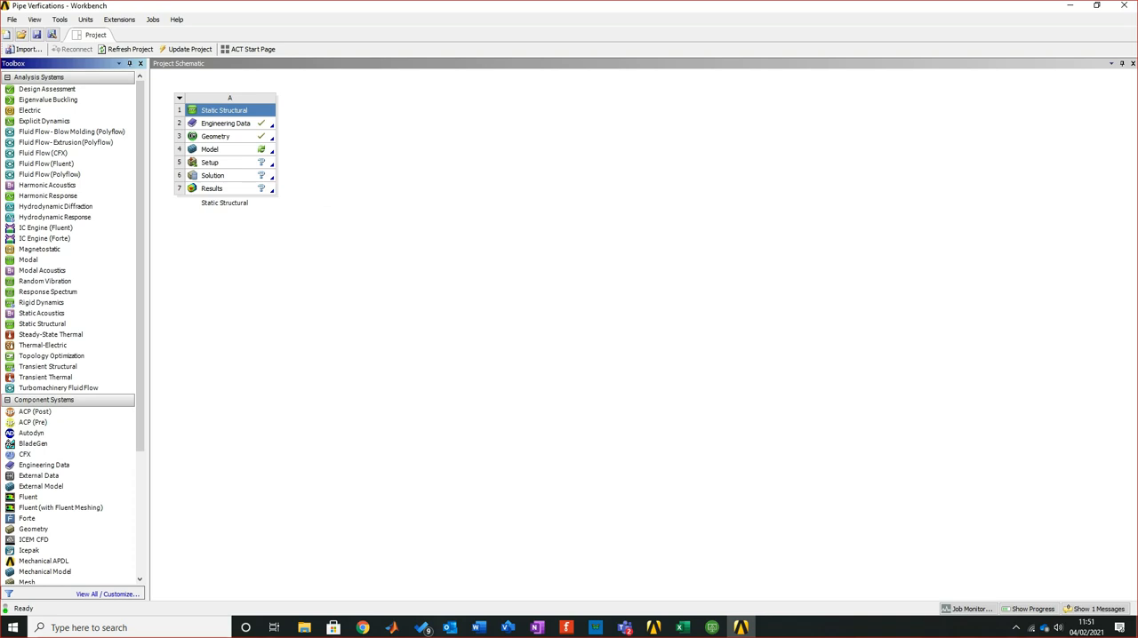
Open the Model cell of the Static Structural system in Mechanical
click(213, 150)
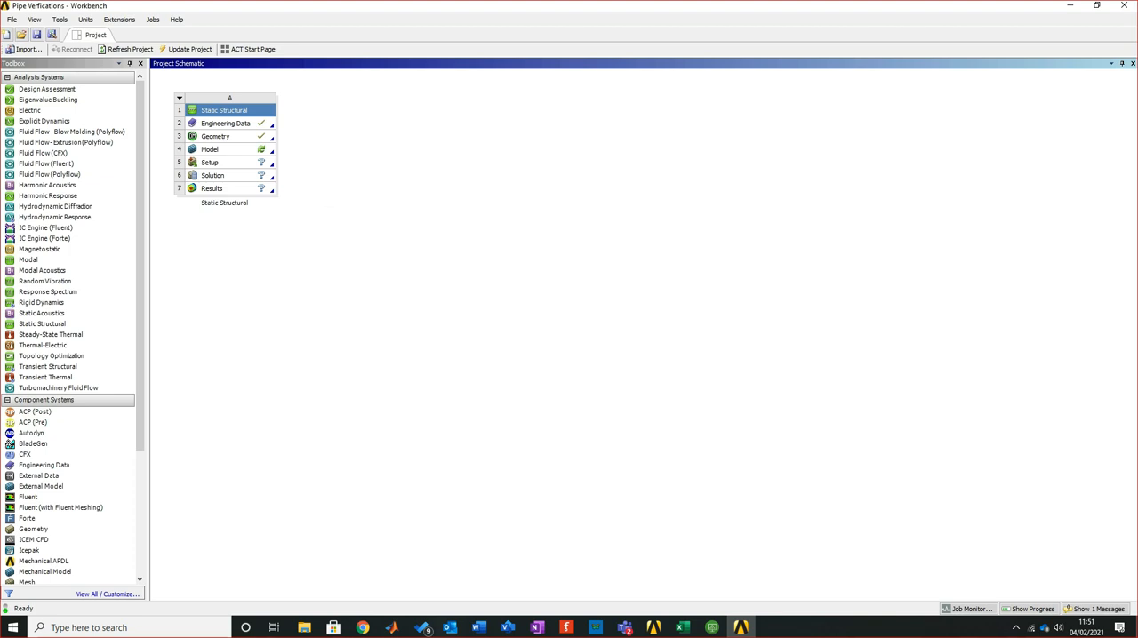
key(alt+Tab)
drag(720, 9, 729, 636)
key(alt+Tab)
click(224, 149)
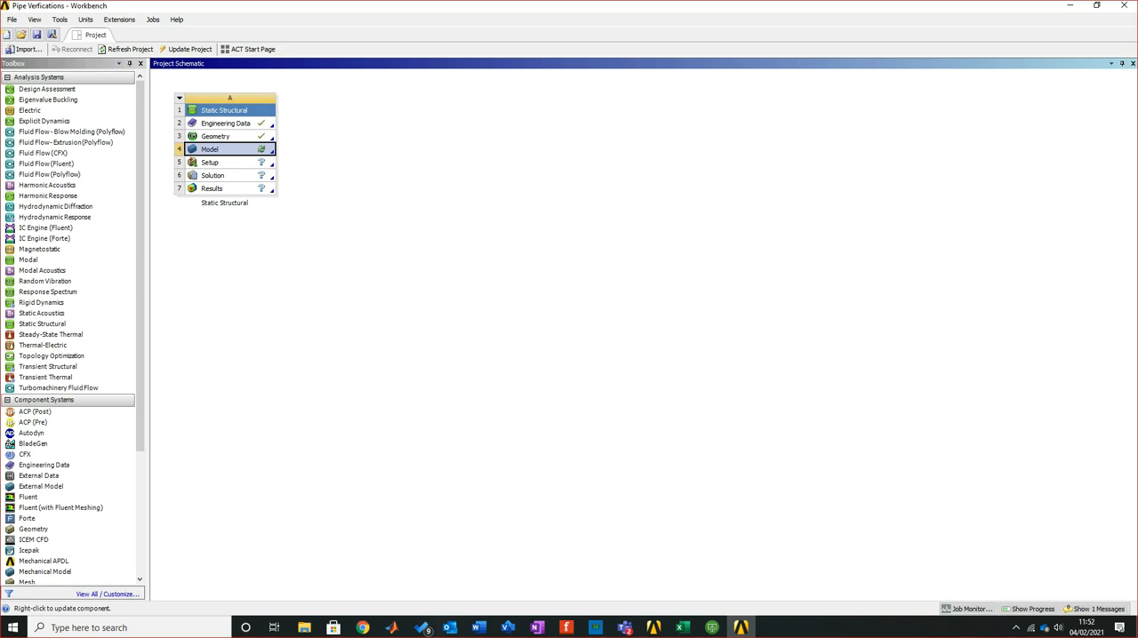
double_click(224, 149)
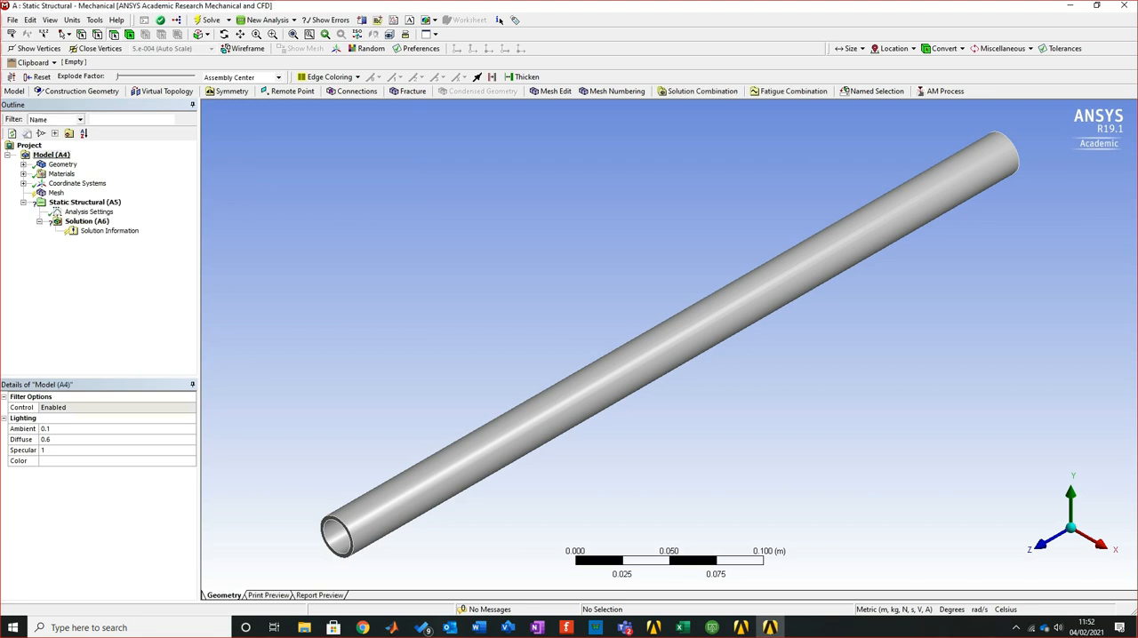
Examine the Structural Steel material properties and the bounding box dimensions of the imported pipe geometry
click(62, 174)
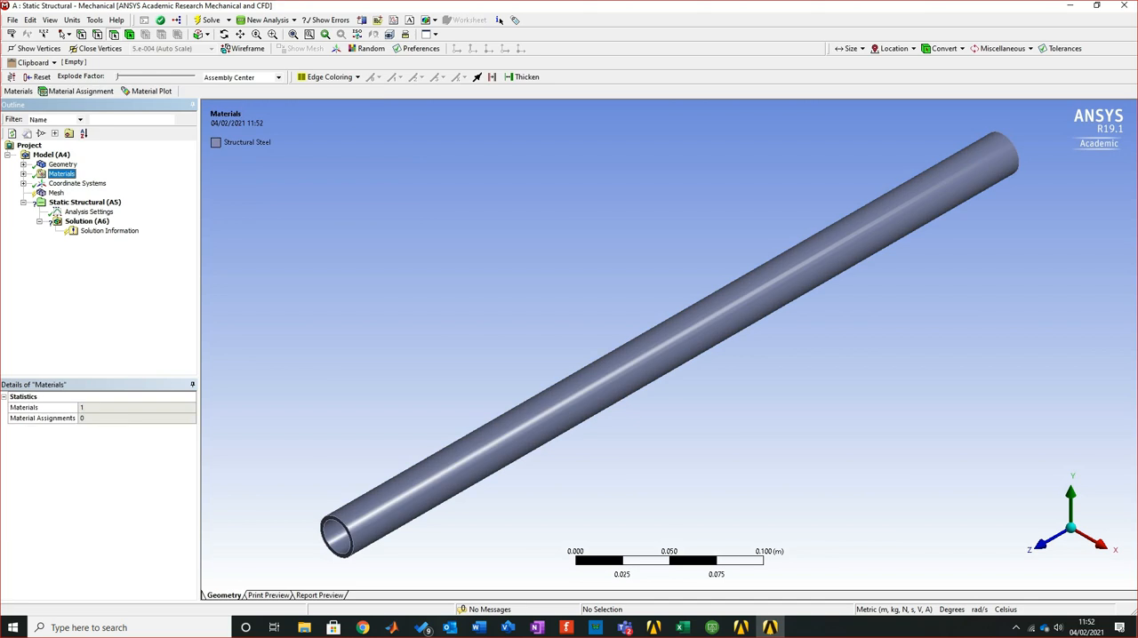
click(23, 174)
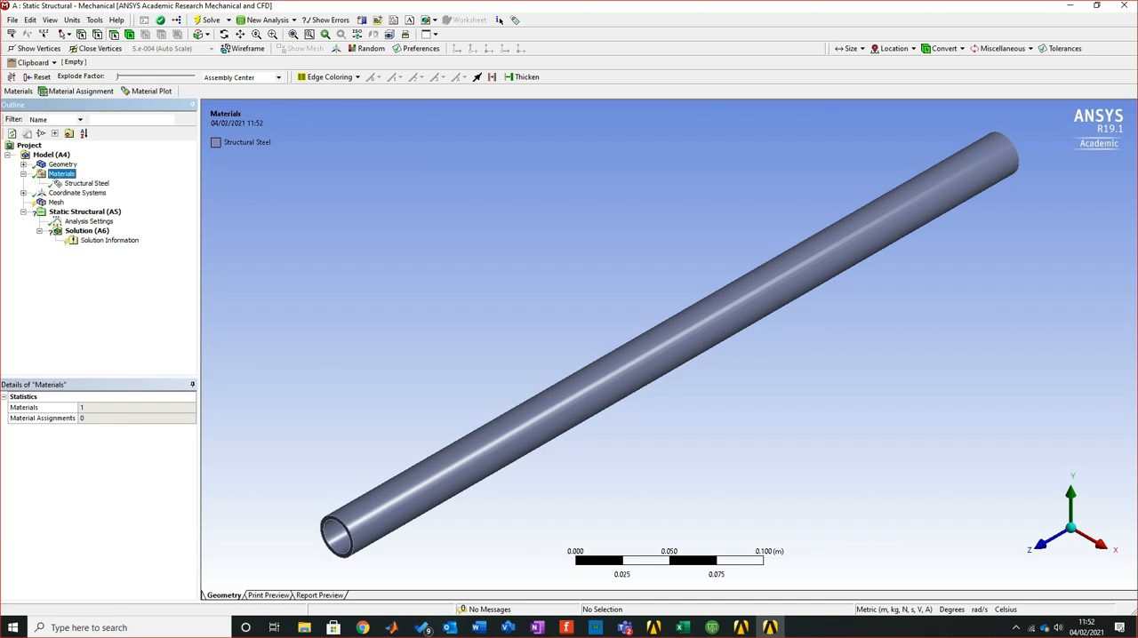
click(86, 184)
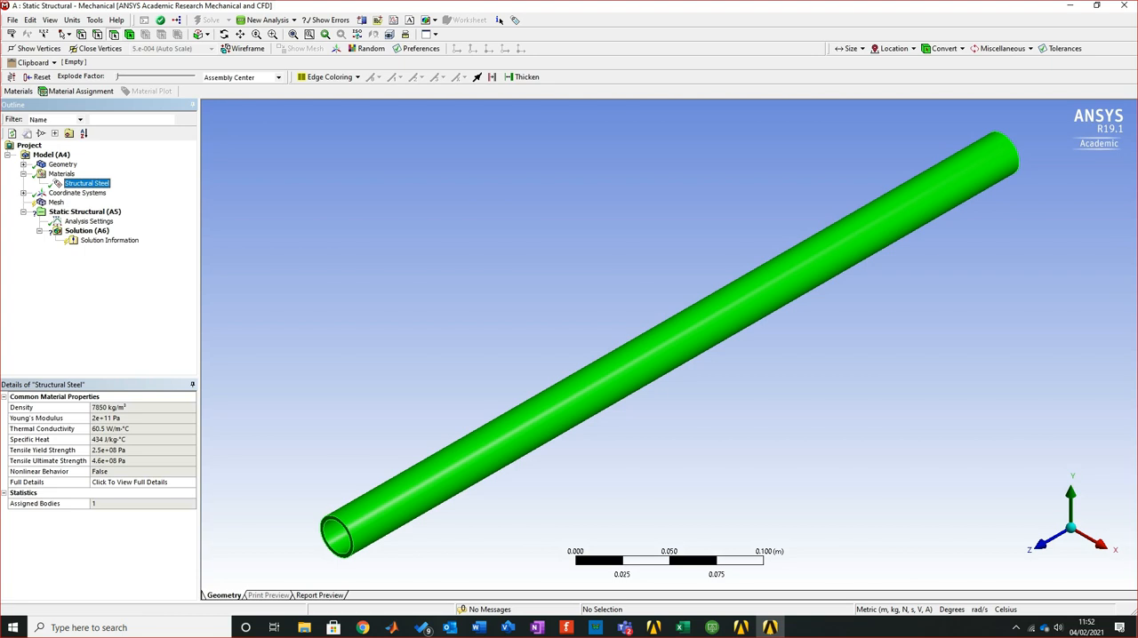
click(23, 165)
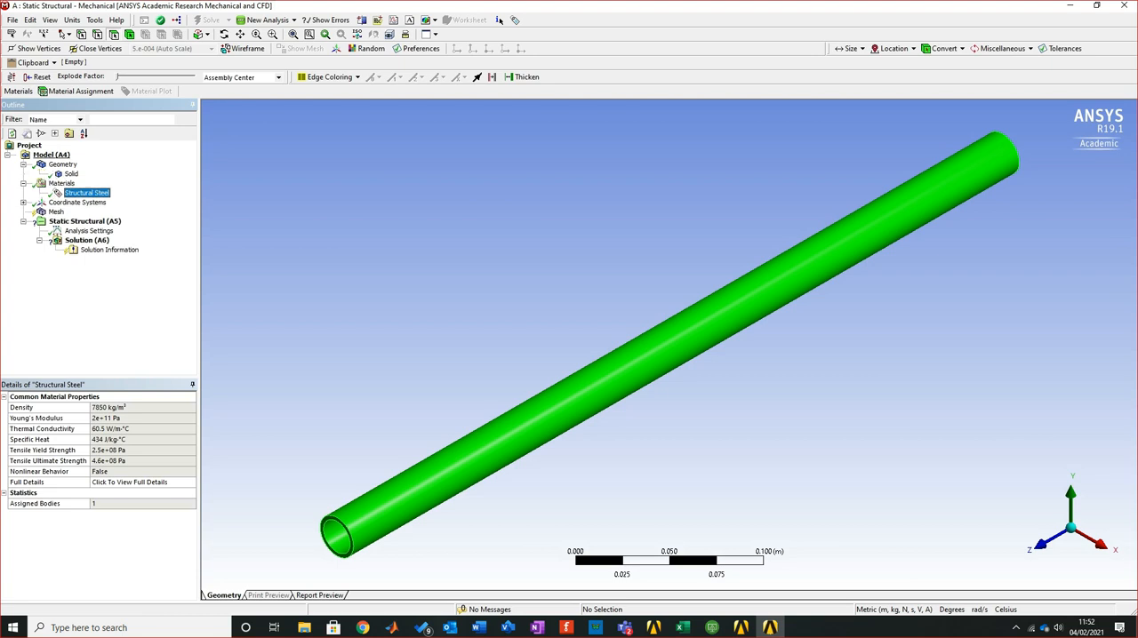
click(62, 164)
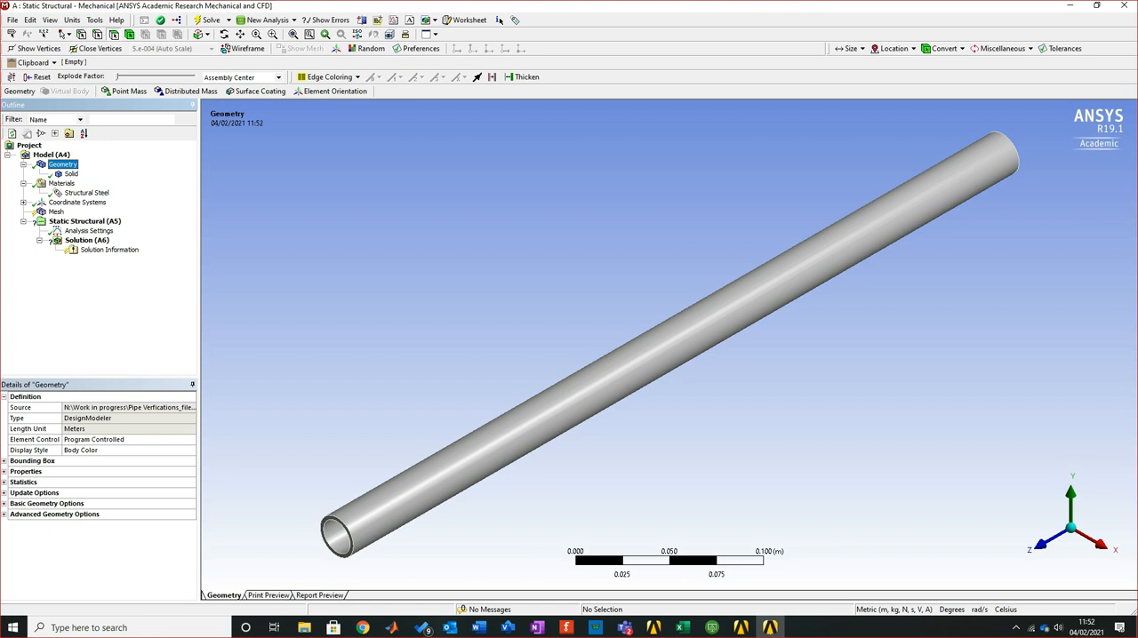
click(5, 461)
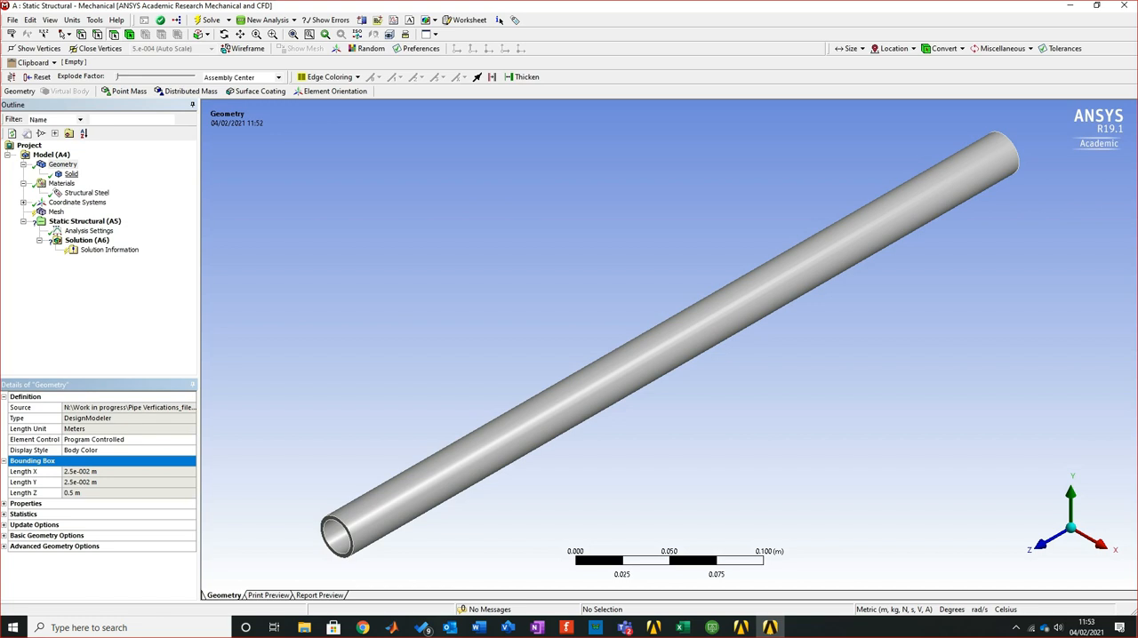
Set the stiffness behavior of the pipe's solid body to Flexible
click(71, 173)
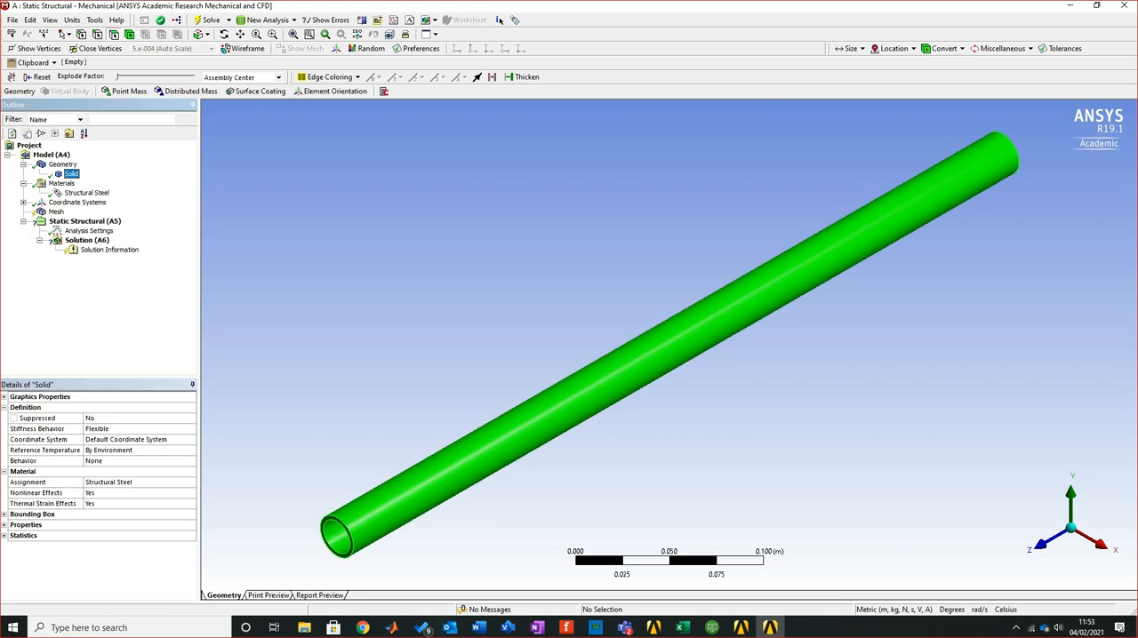
click(98, 429)
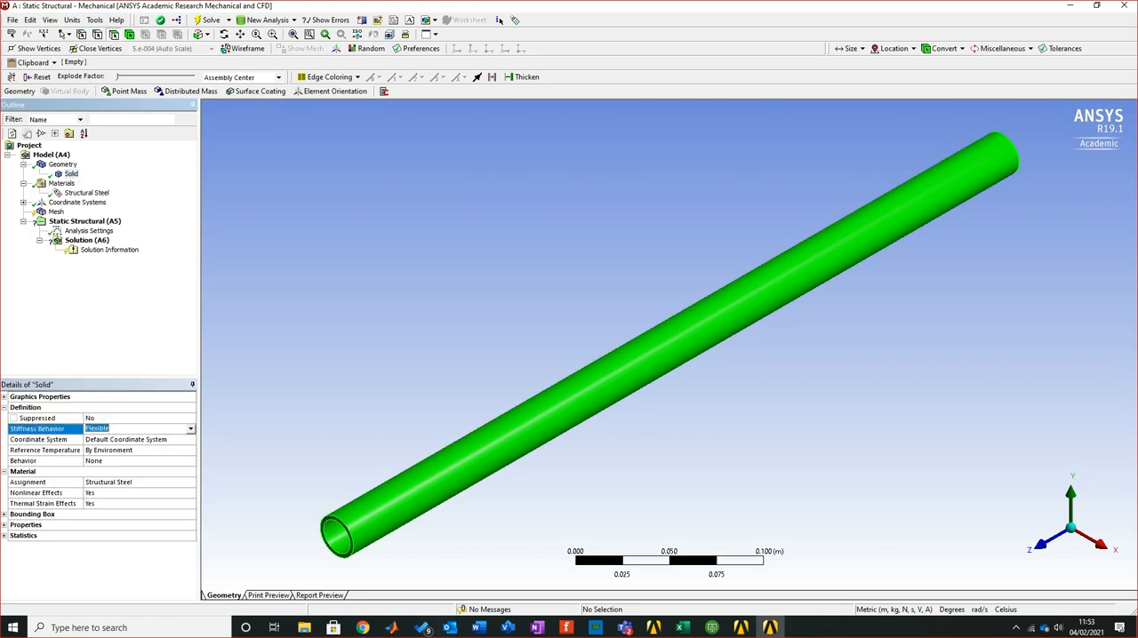
click(190, 429)
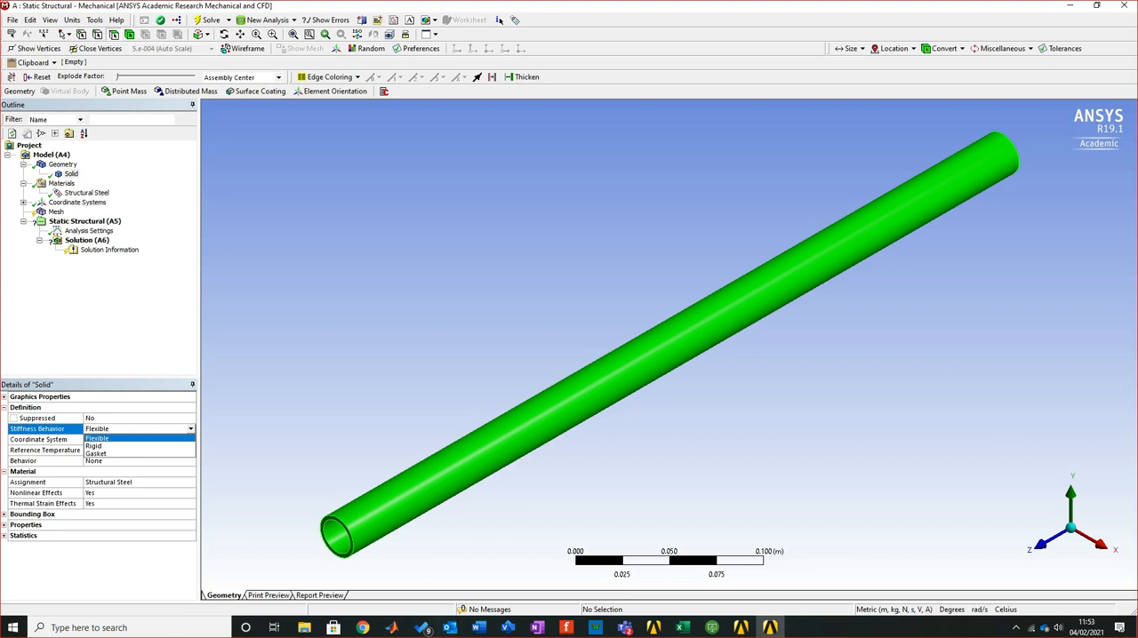
click(97, 438)
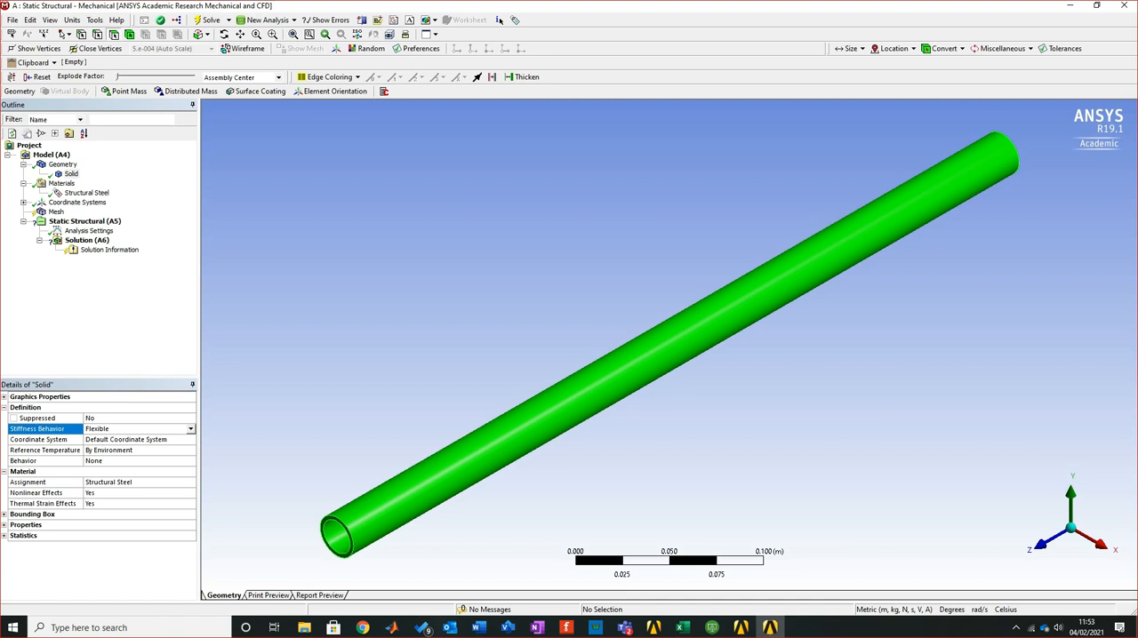
Review the Structural Steel details, the solid body's material assignment options and the global coordinate system
click(87, 193)
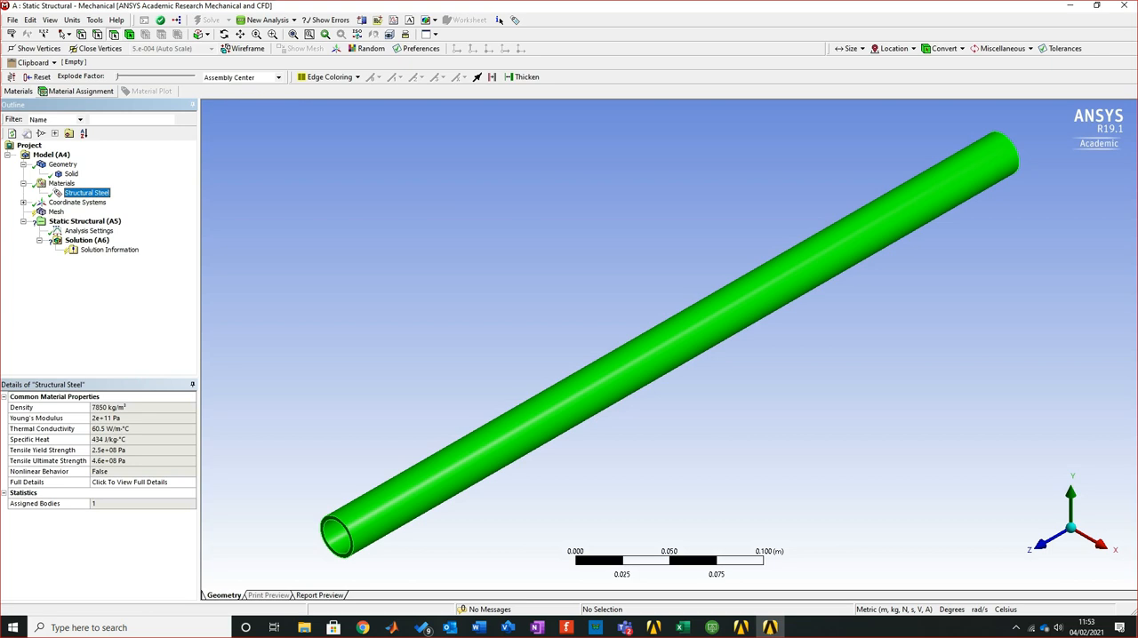
click(71, 174)
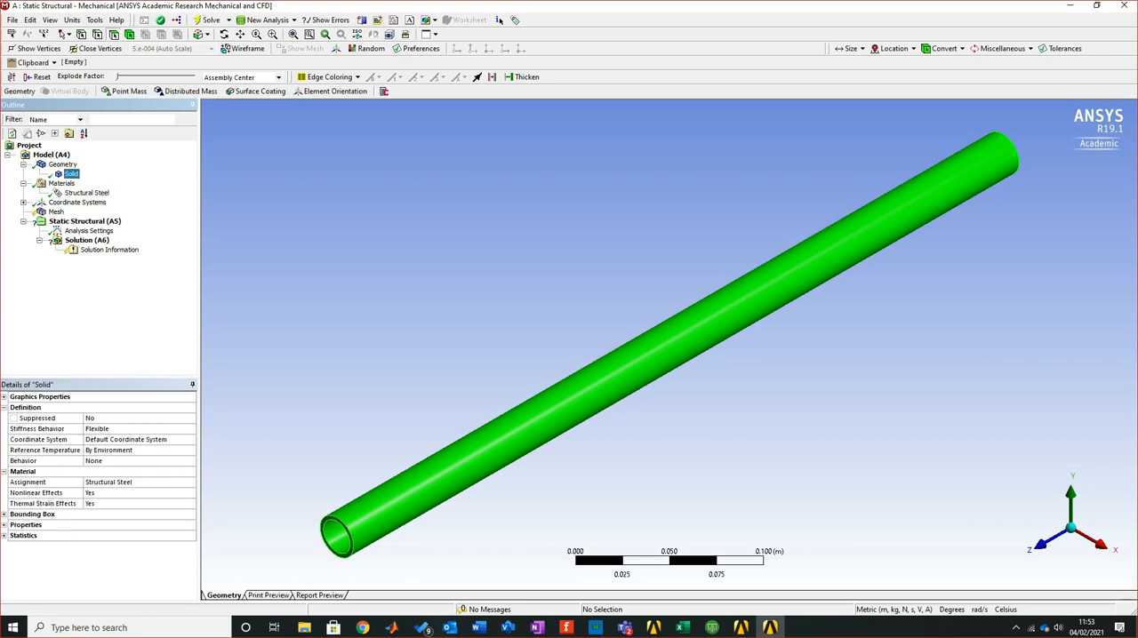
click(134, 483)
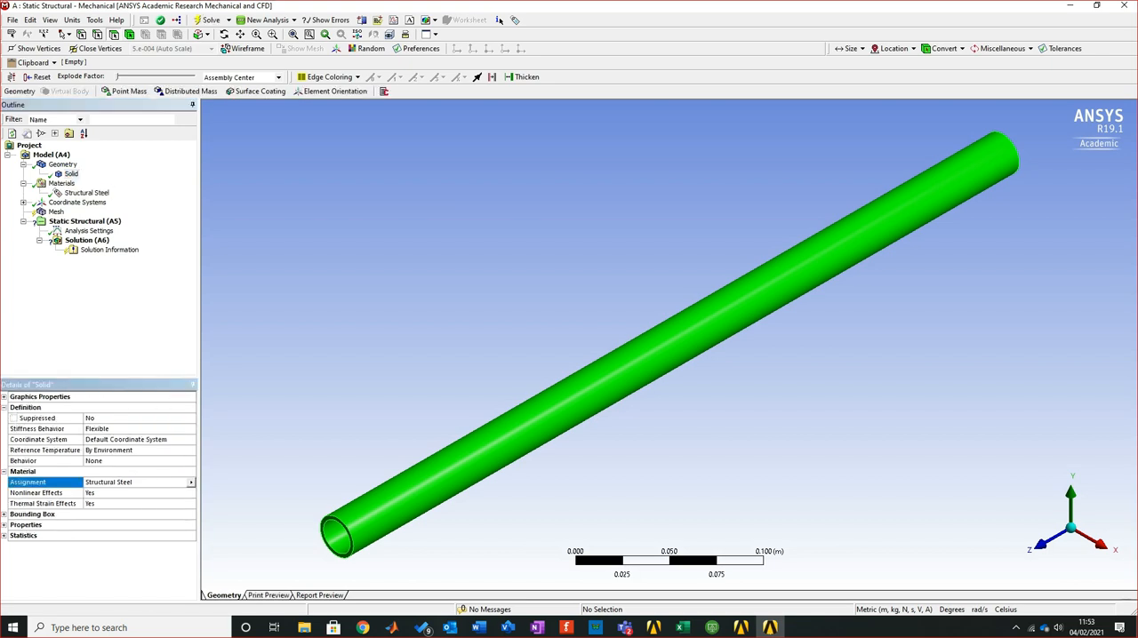
click(191, 482)
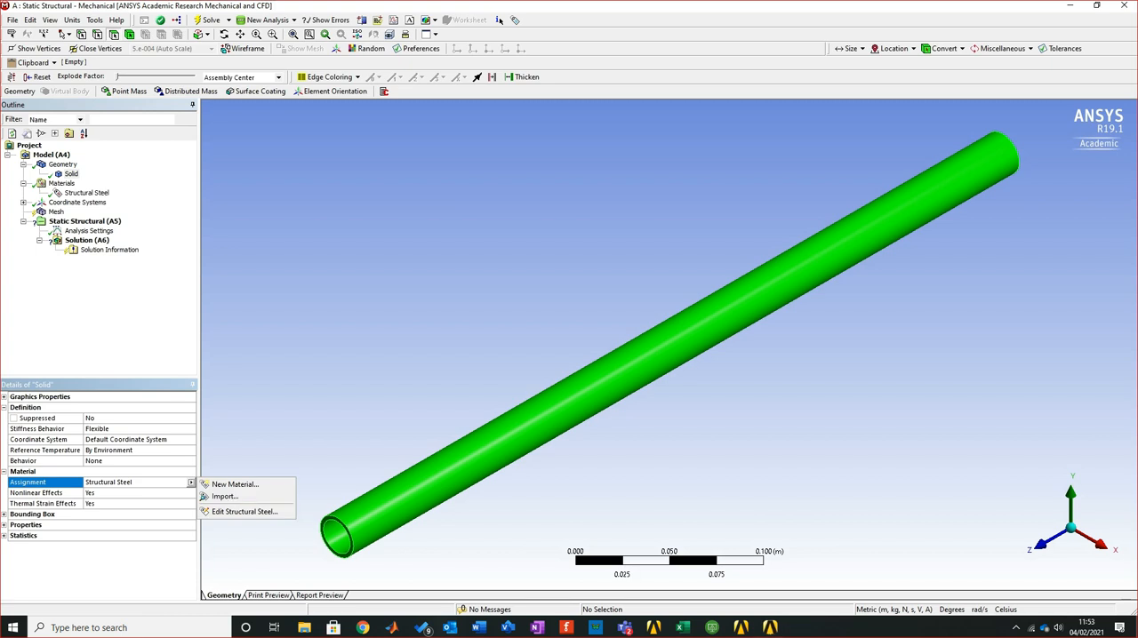
click(770, 627)
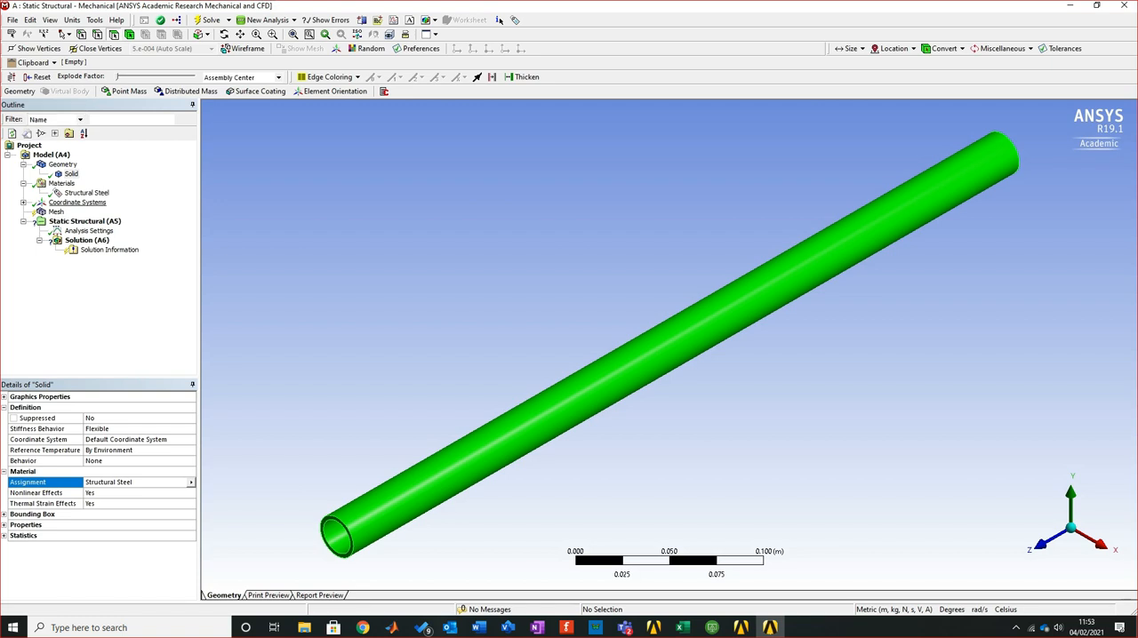
click(102, 212)
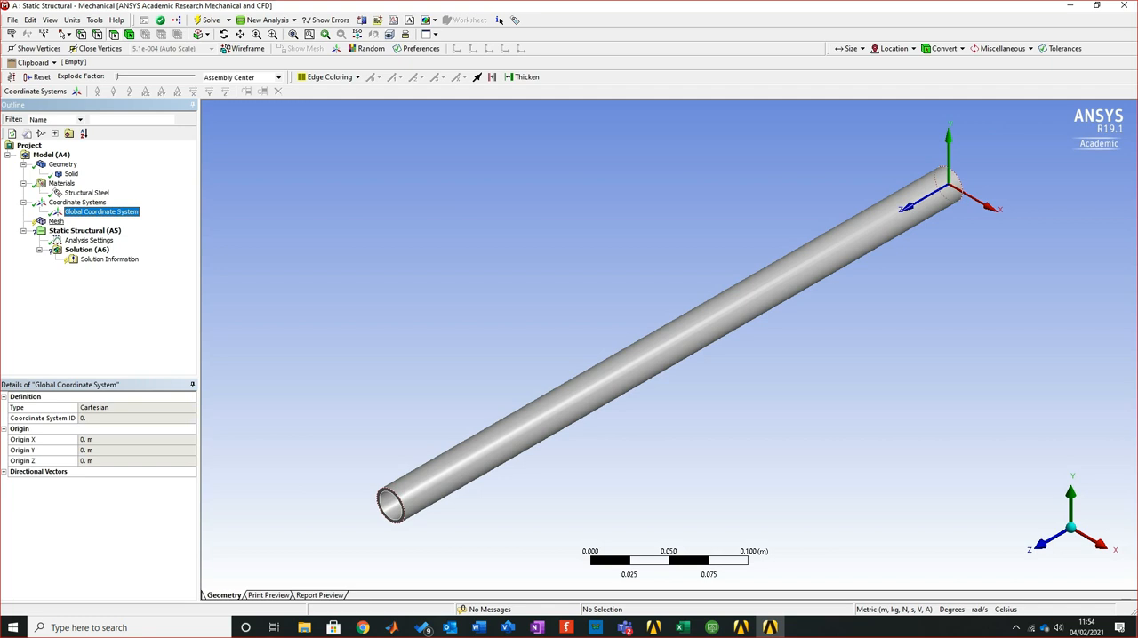
Generate the pipe's mesh with the default element size
click(56, 222)
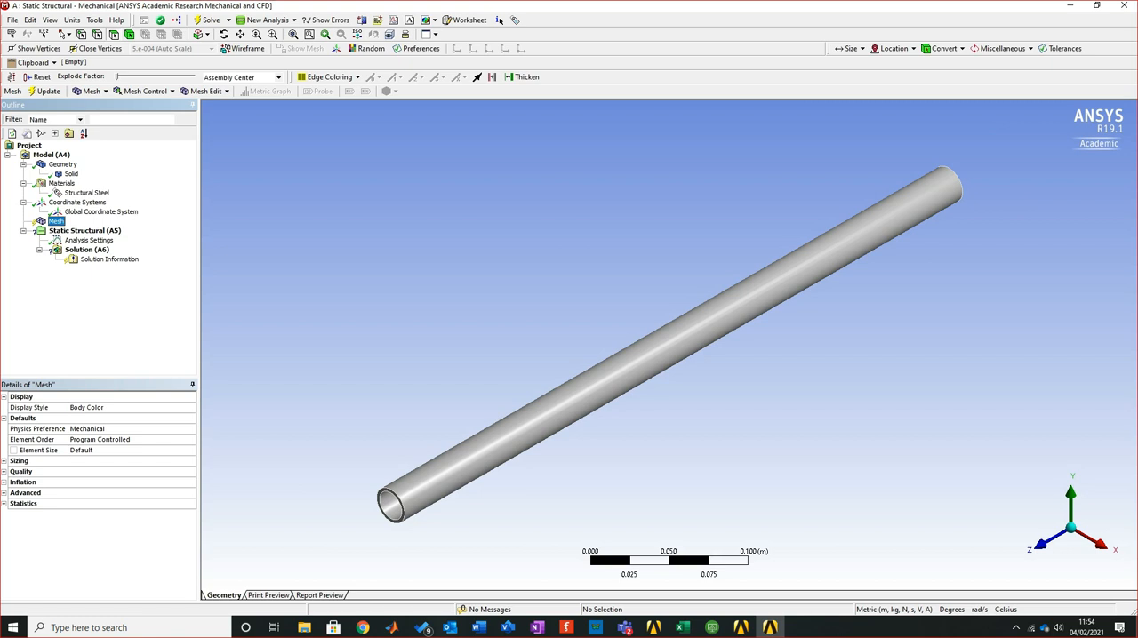
right_click(56, 220)
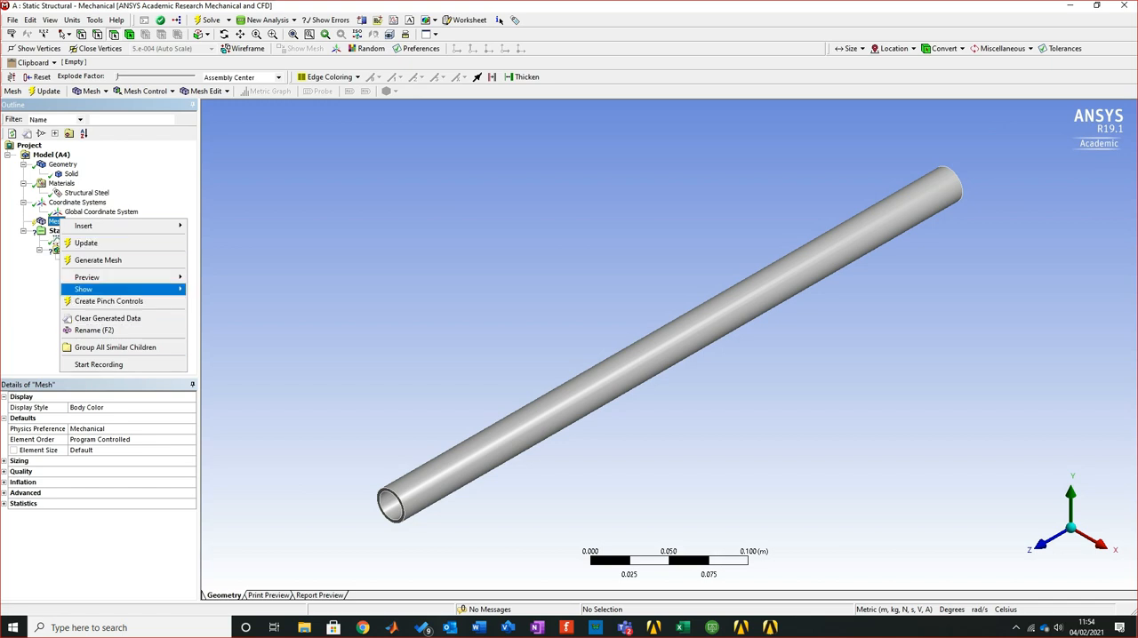
mouse_move(106, 289)
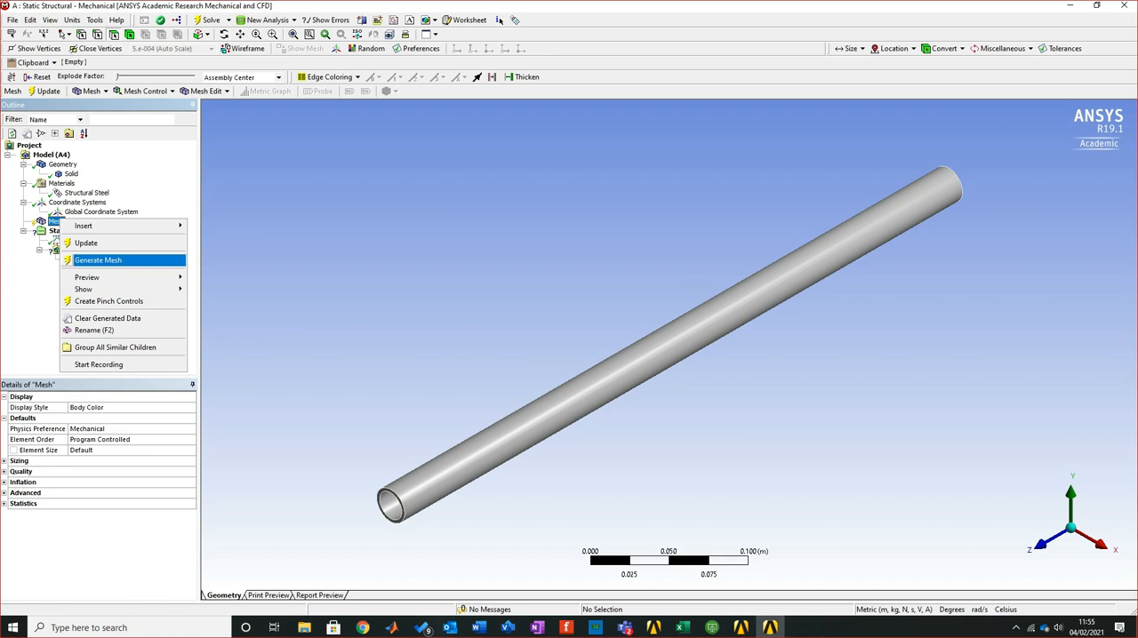
click(98, 259)
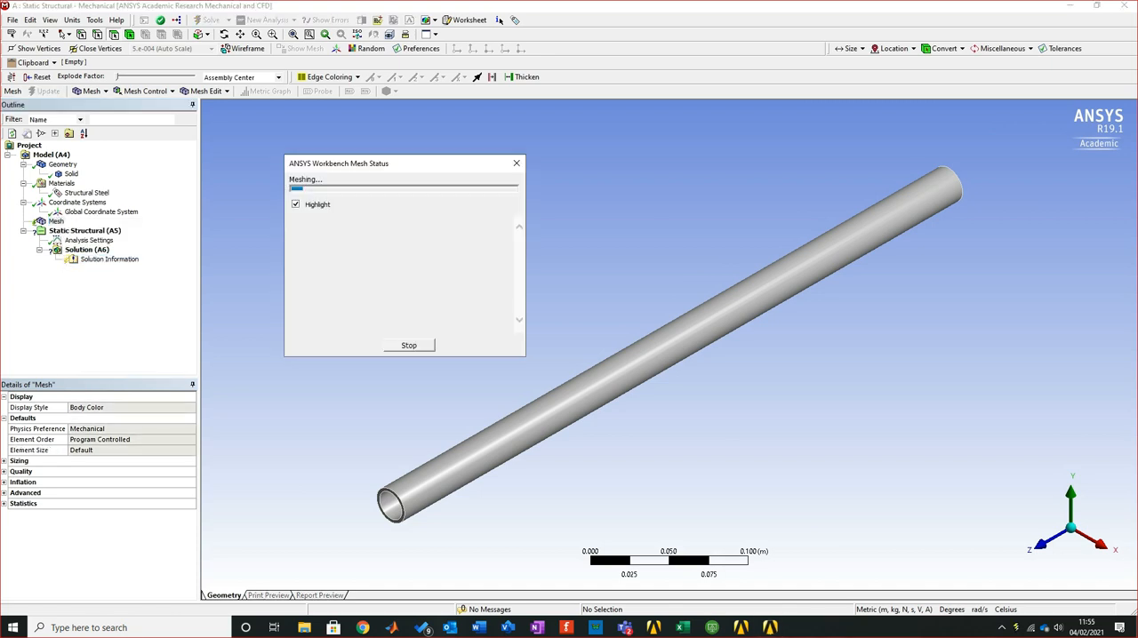
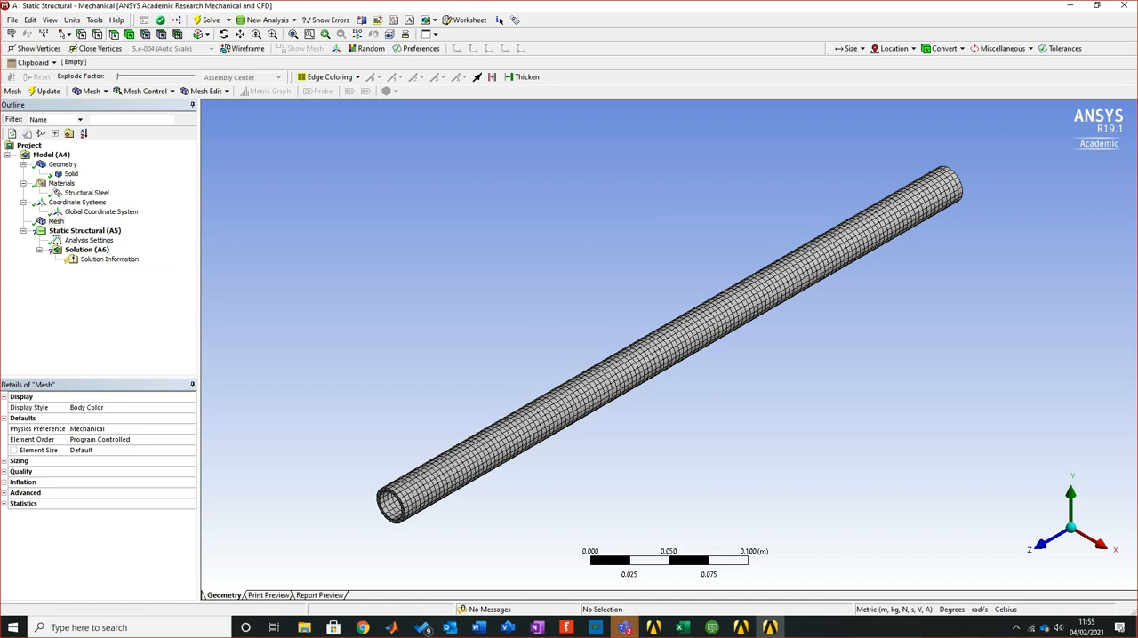
key(alt+Tab)
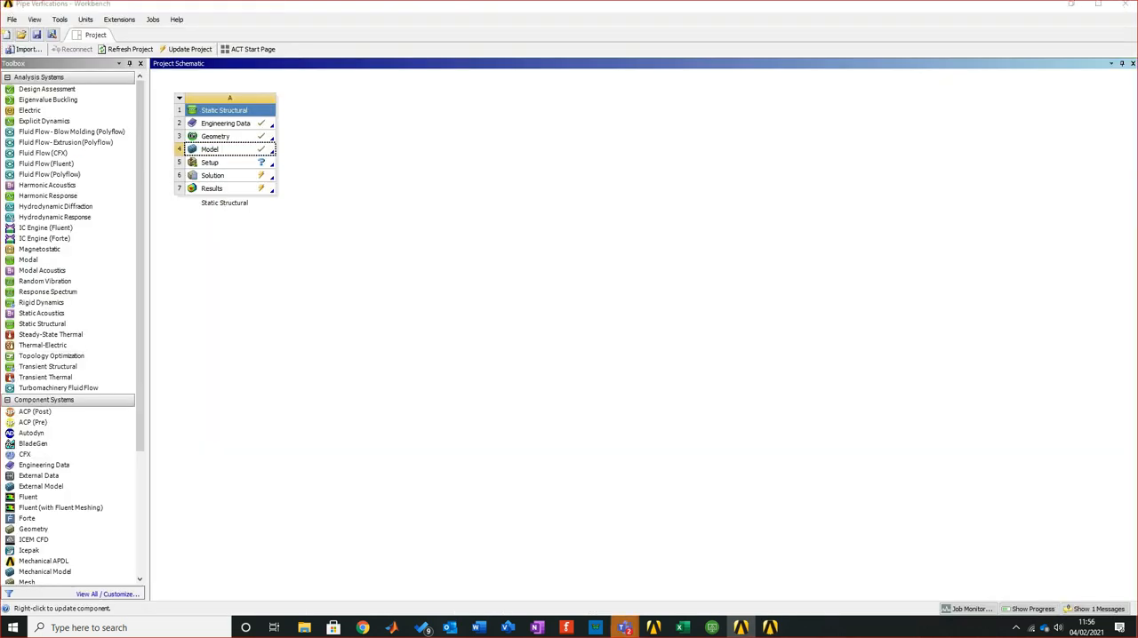
key(alt+Tab)
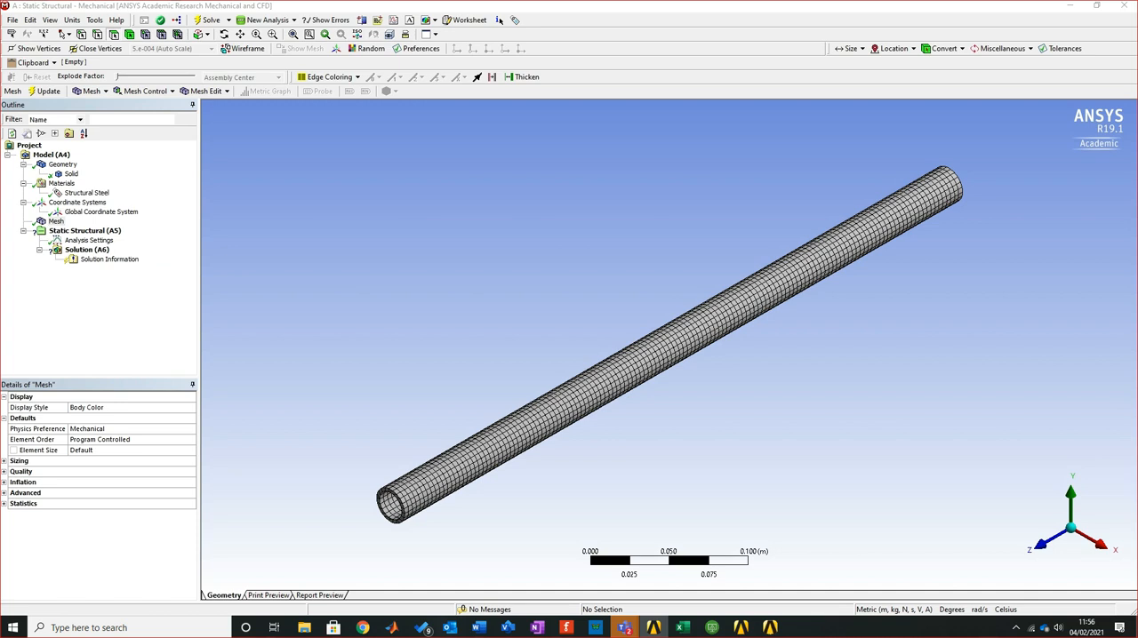
Examine the mesh's physics preference options, adaptive sizing choices, remaining sizing settings and quality settings
click(3, 461)
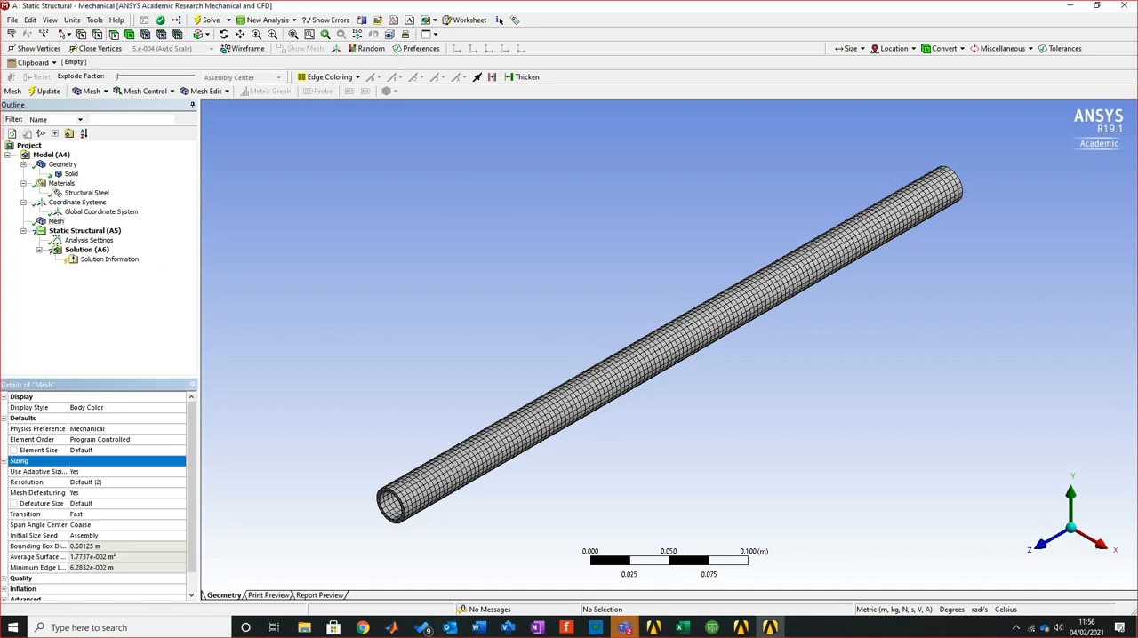
click(133, 429)
click(181, 429)
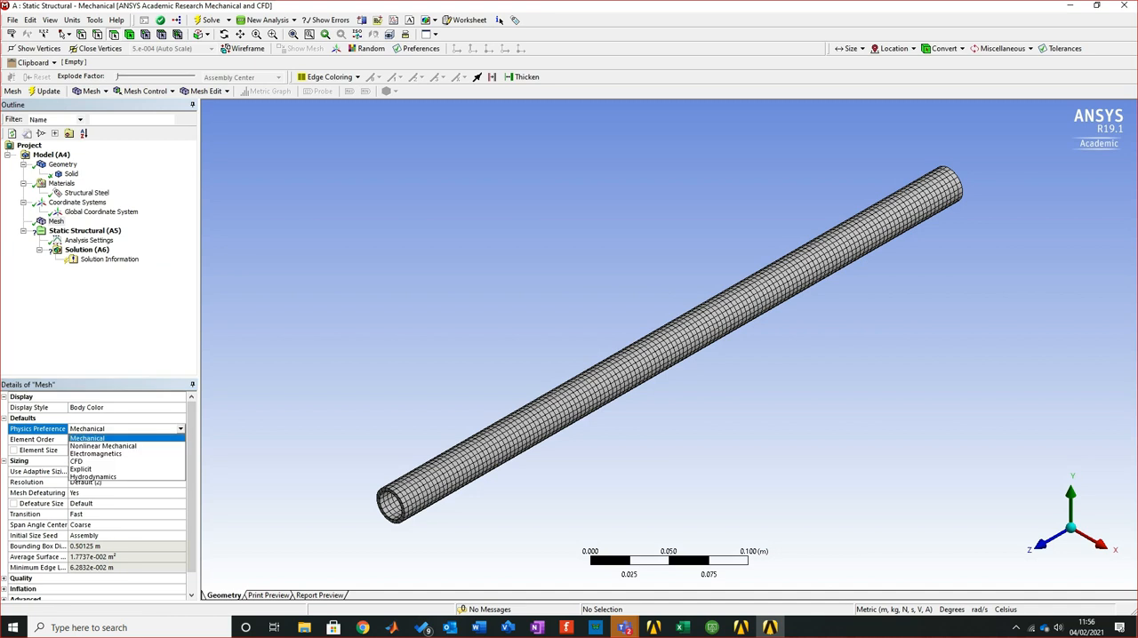
click(181, 429)
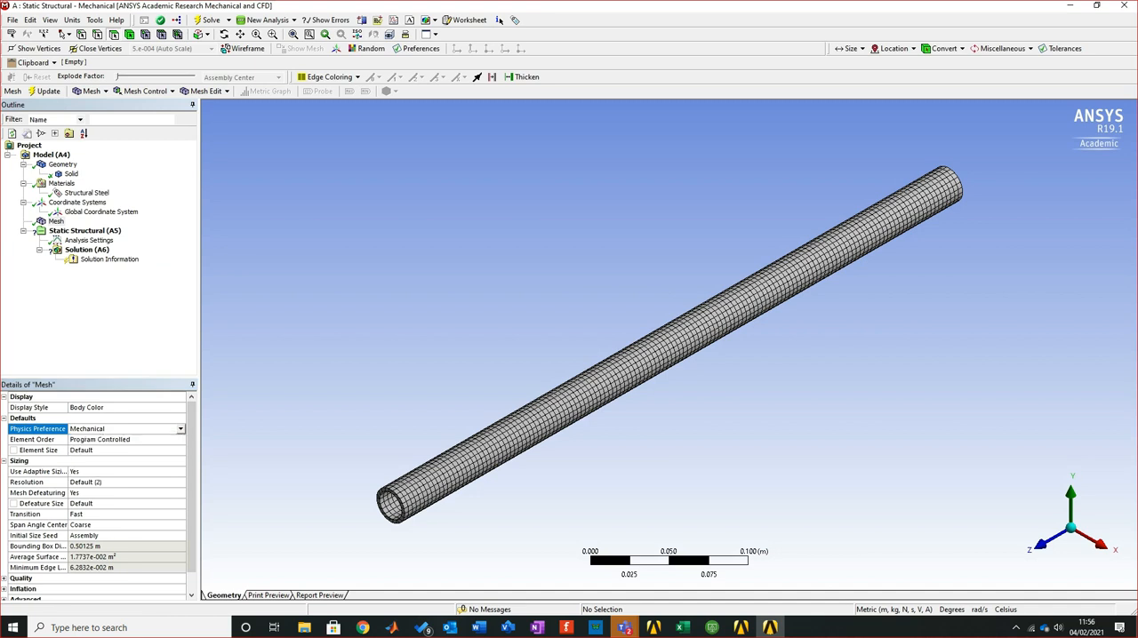
drag(199, 429, 232, 429)
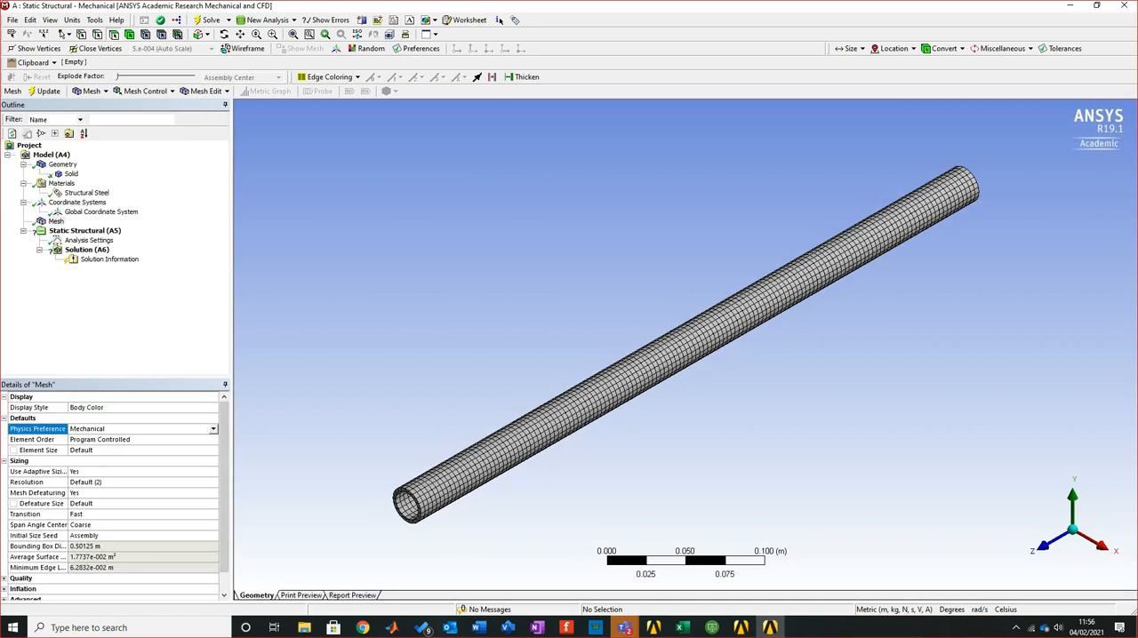
click(133, 472)
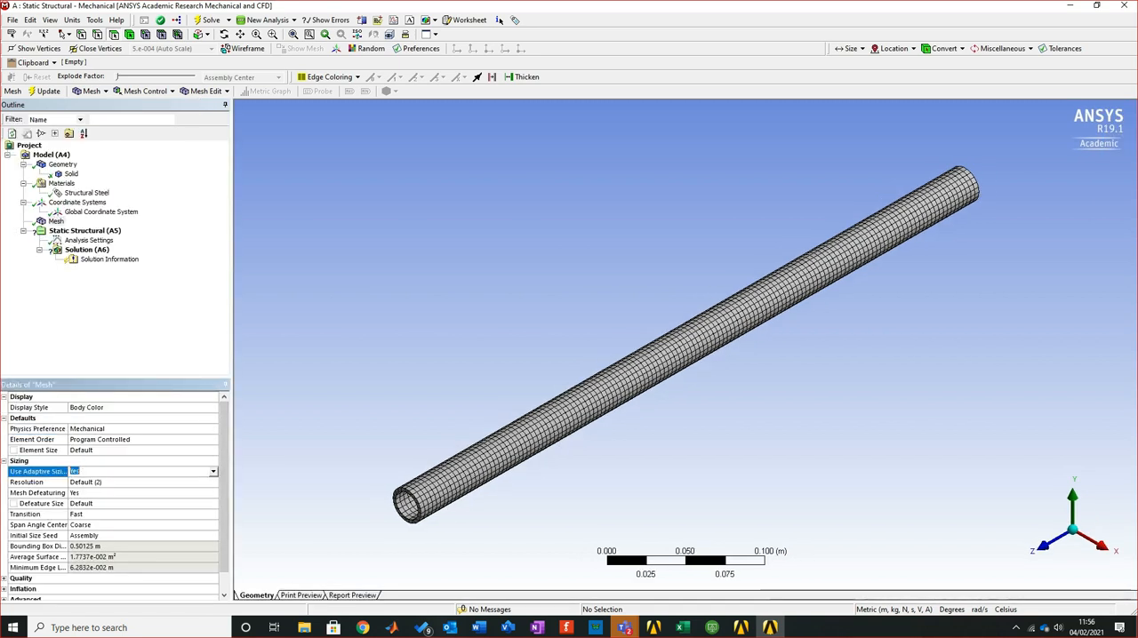
click(213, 472)
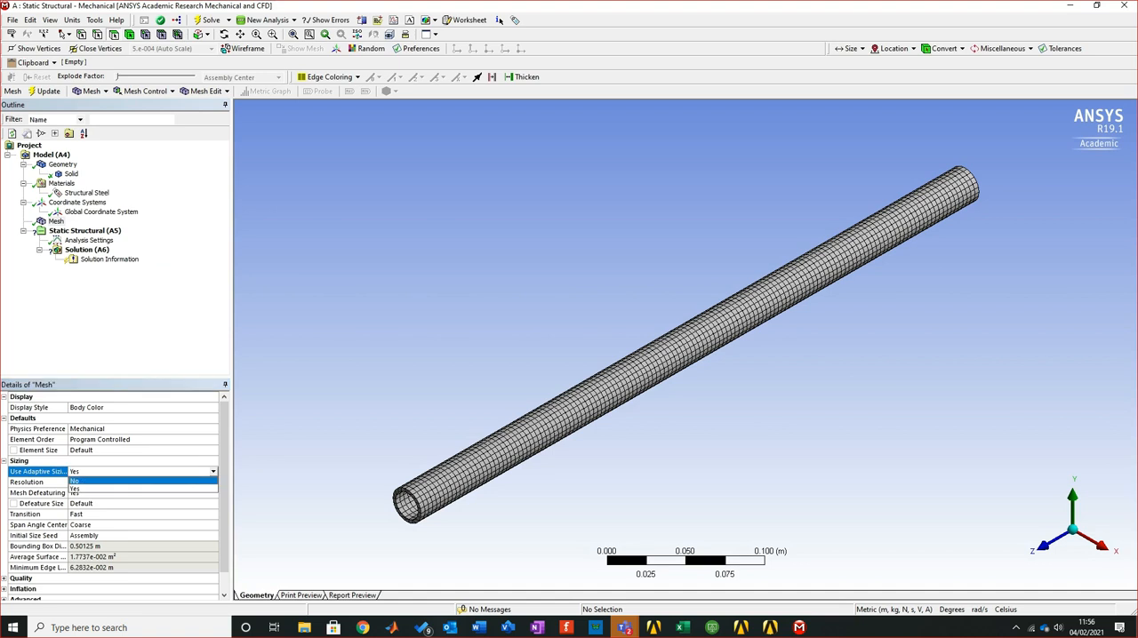
key(Escape)
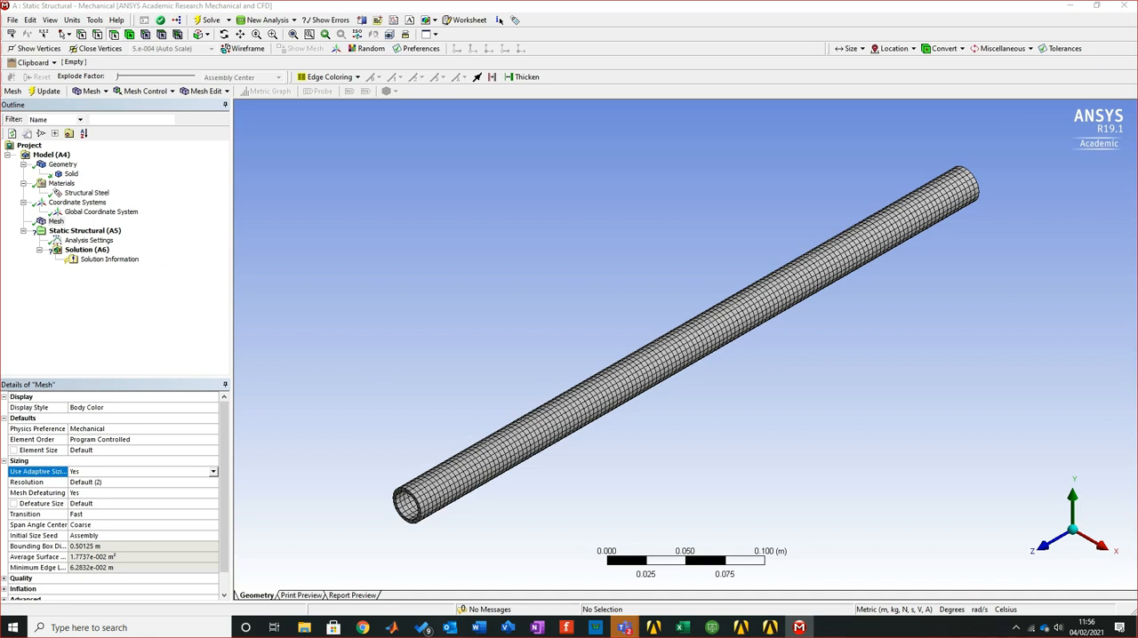
scroll(115, 497, down, 1)
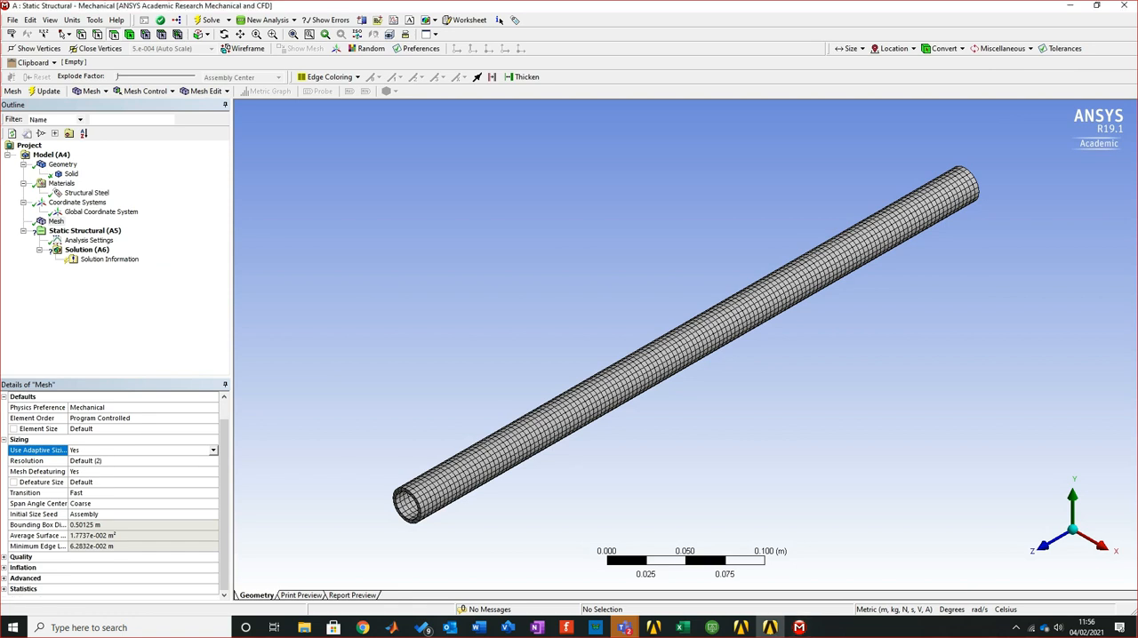
click(133, 504)
click(134, 515)
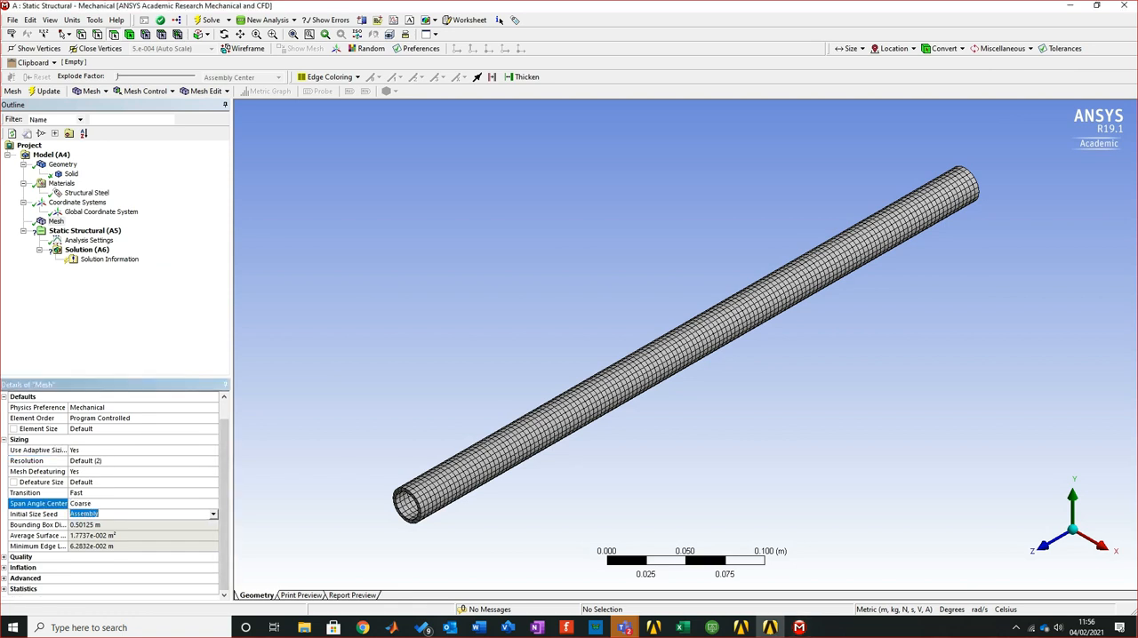
click(5, 557)
scroll(111, 498, down, 2)
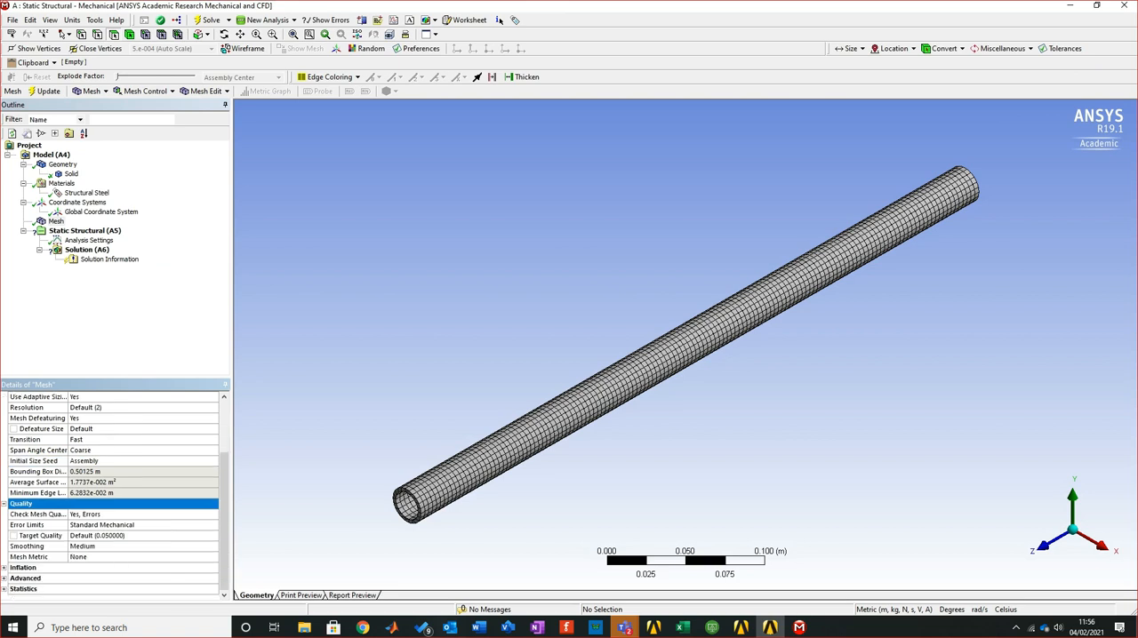
Set the mesh's triangle surface mesher to Advancing Front and regenerate the pipe's mesh
click(4, 579)
scroll(111, 497, down, 2)
scroll(111, 498, down, 1)
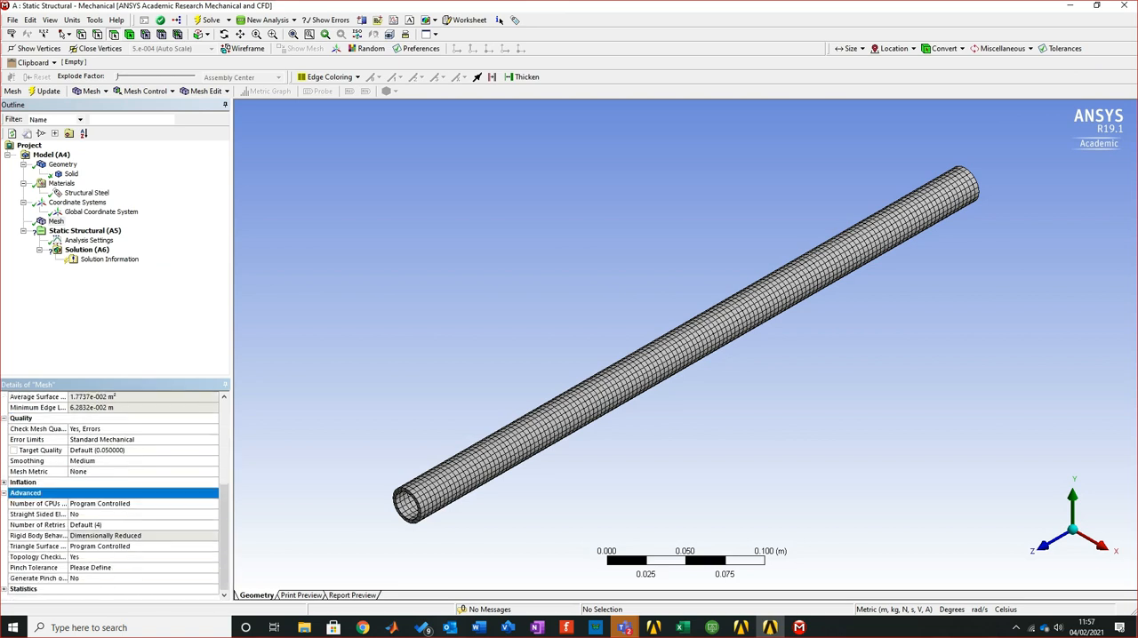
click(111, 504)
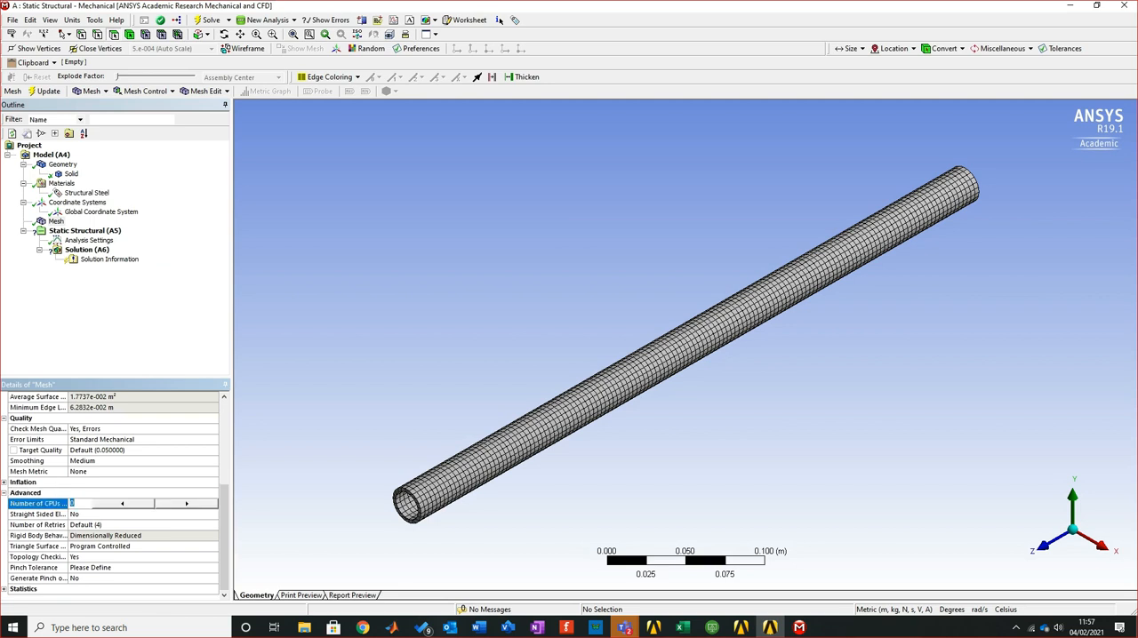
click(111, 547)
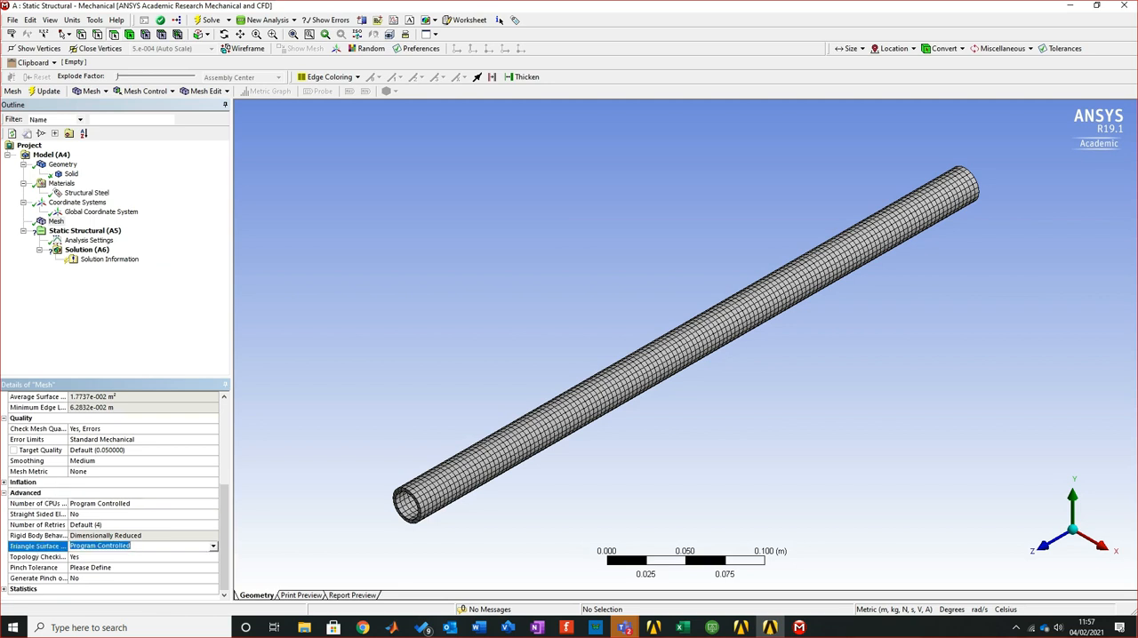
click(213, 546)
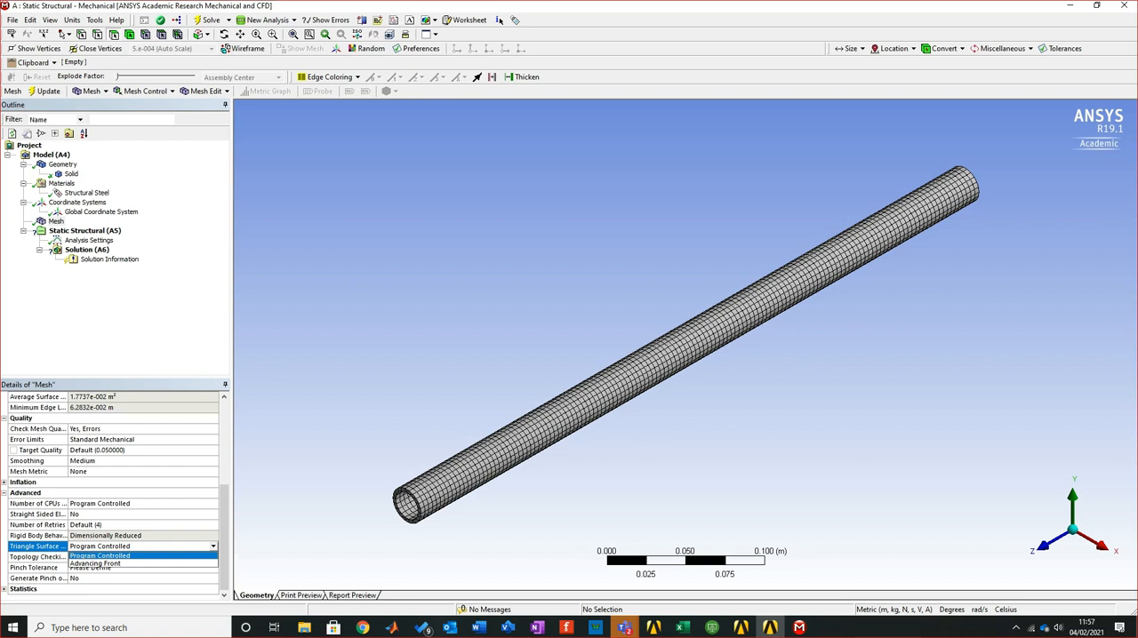
key(Down)
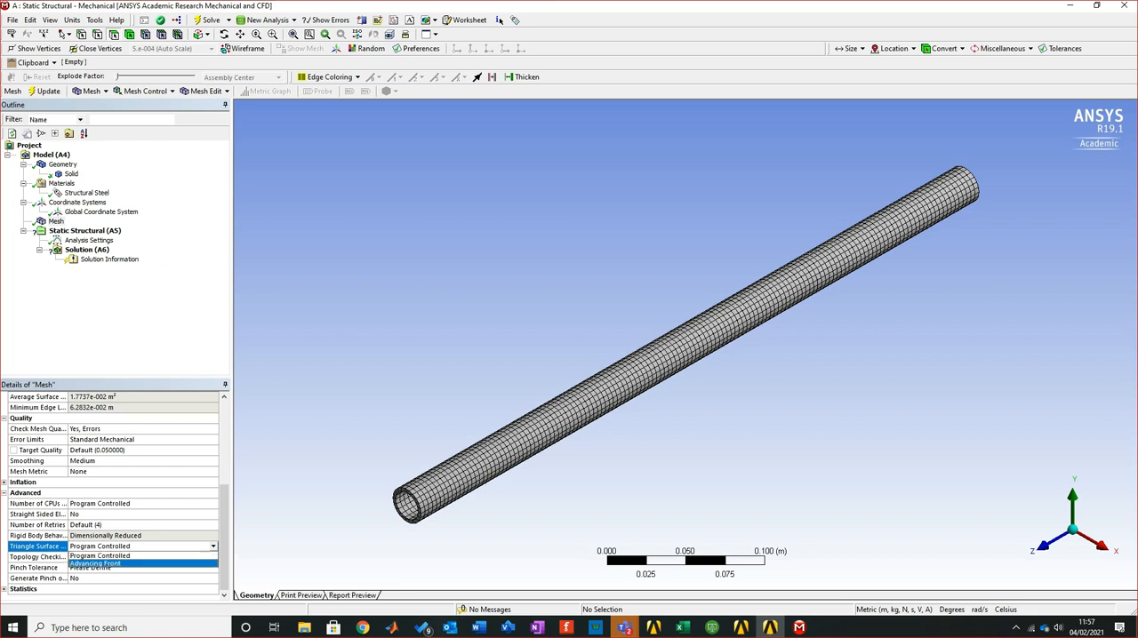
key(Return)
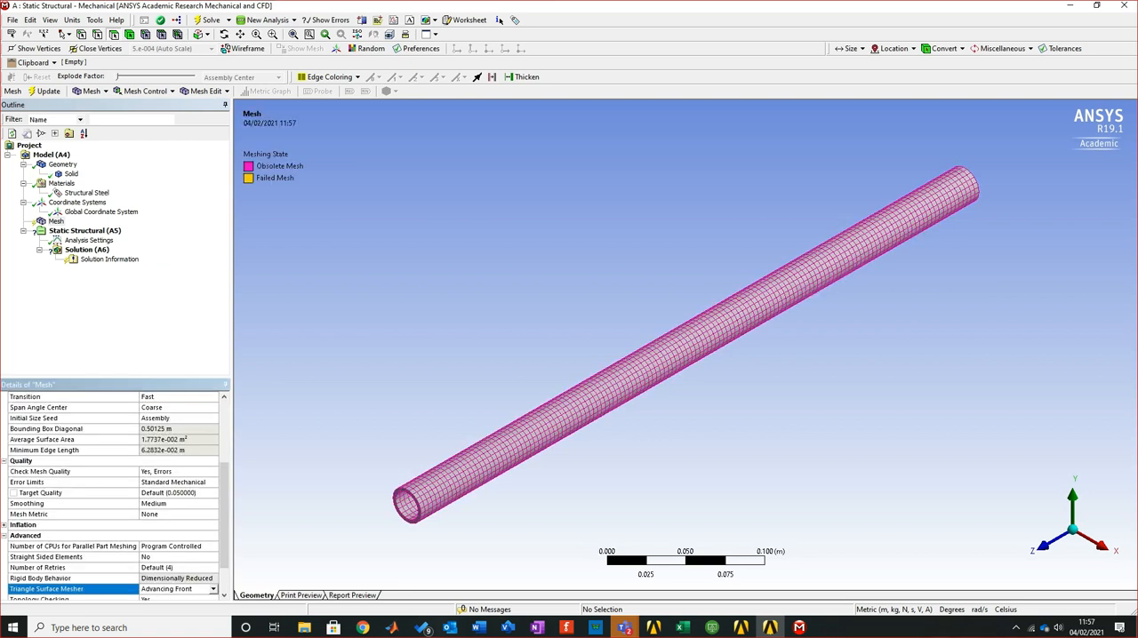
right_click(53, 221)
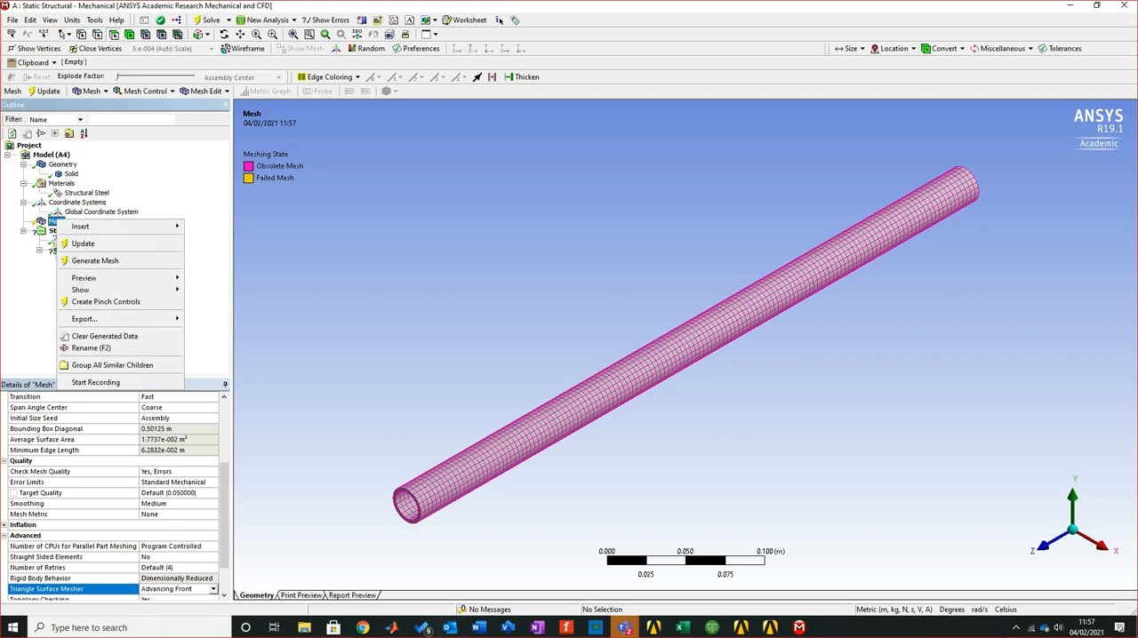
click(94, 260)
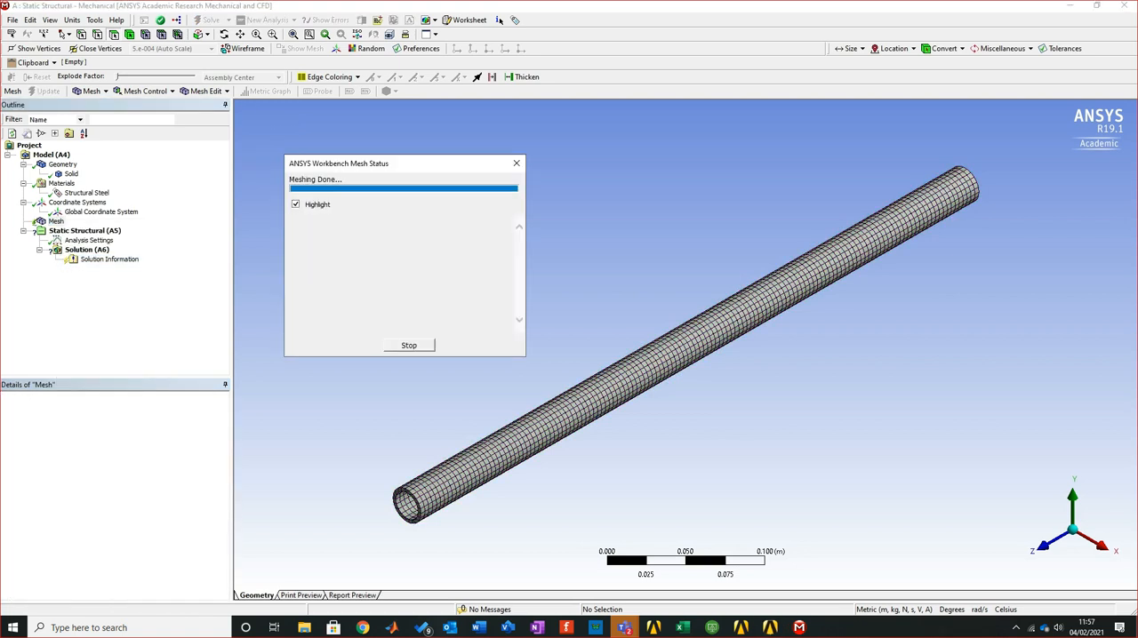
Review the mesh's inflation and advanced settings, collapse the detail groups and inspect the sizing resolution
scroll(115, 498, down, 3)
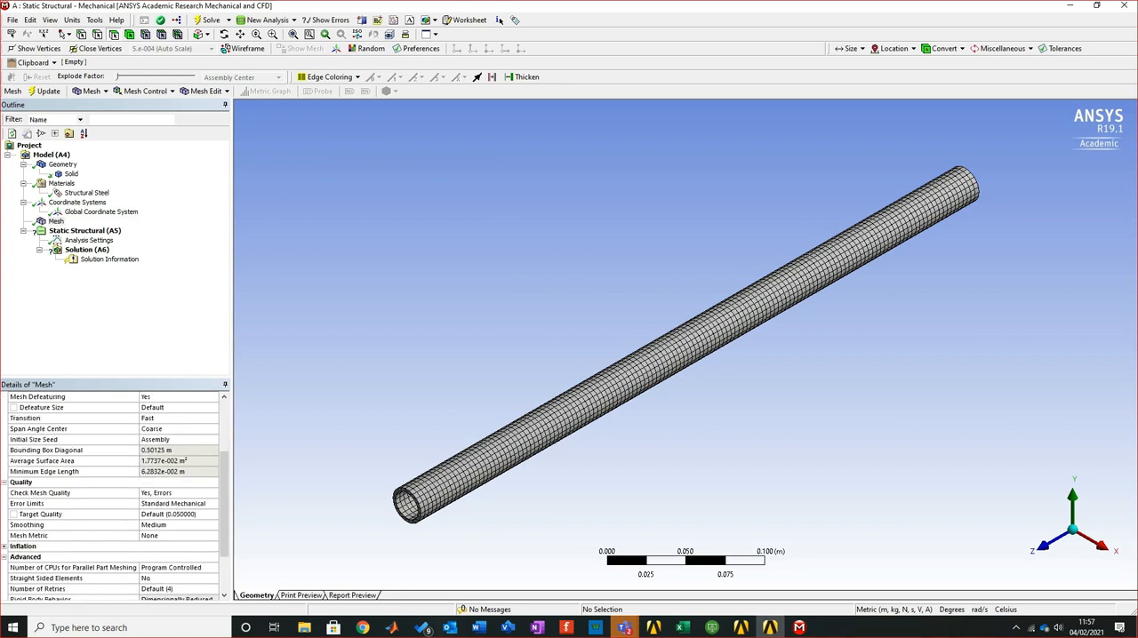
scroll(116, 498, down, 2)
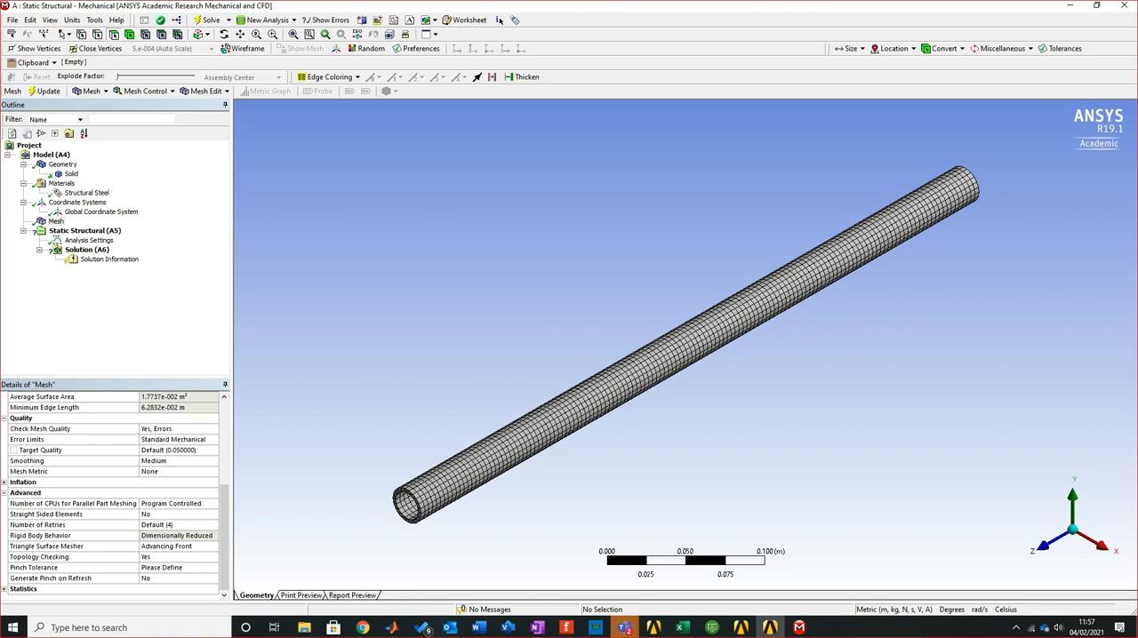
click(4, 483)
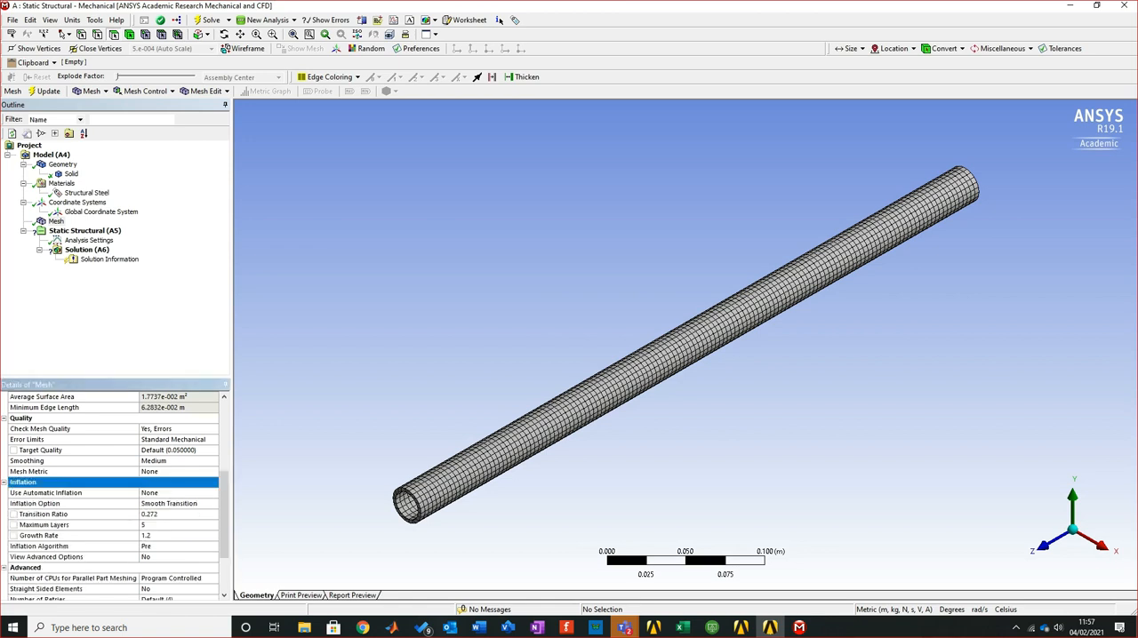
scroll(114, 495, up, 5)
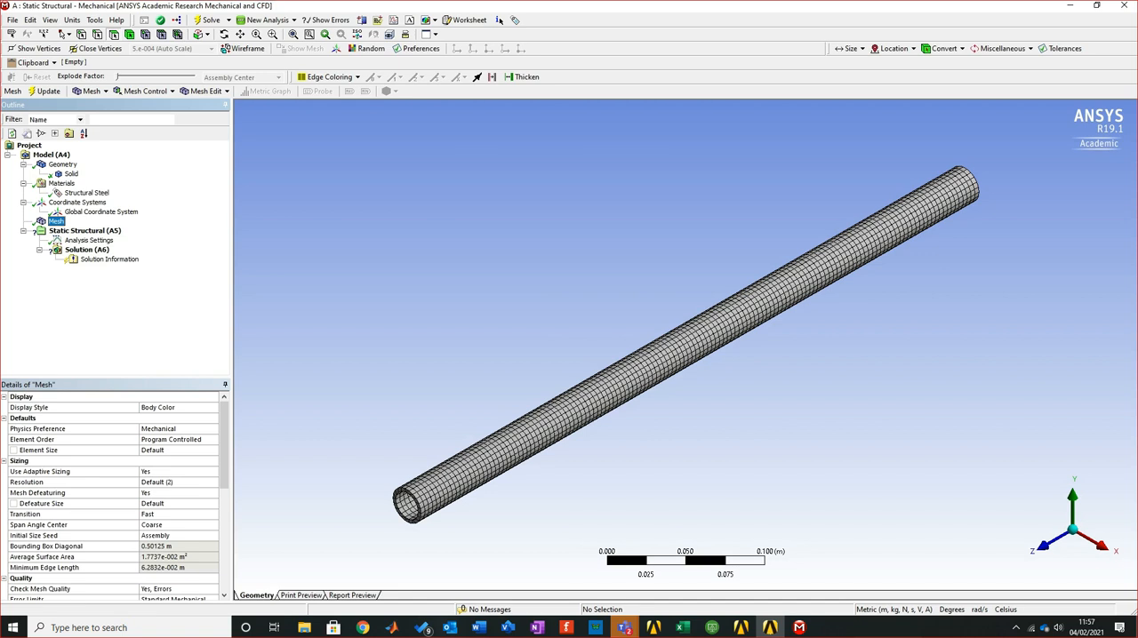
click(4, 418)
click(4, 430)
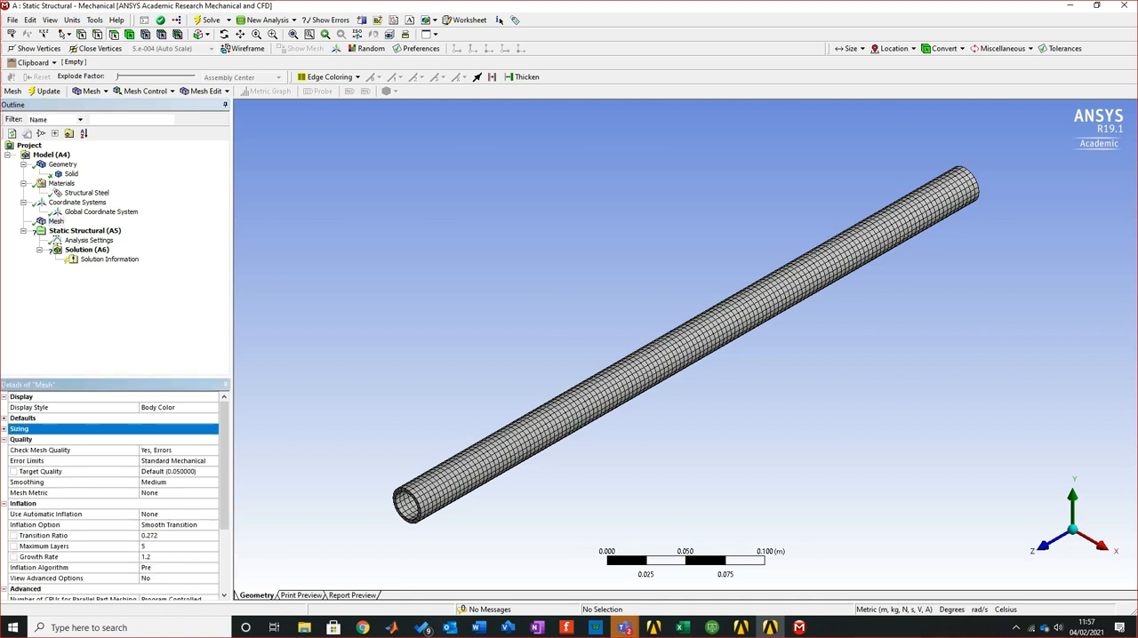
click(4, 440)
click(5, 450)
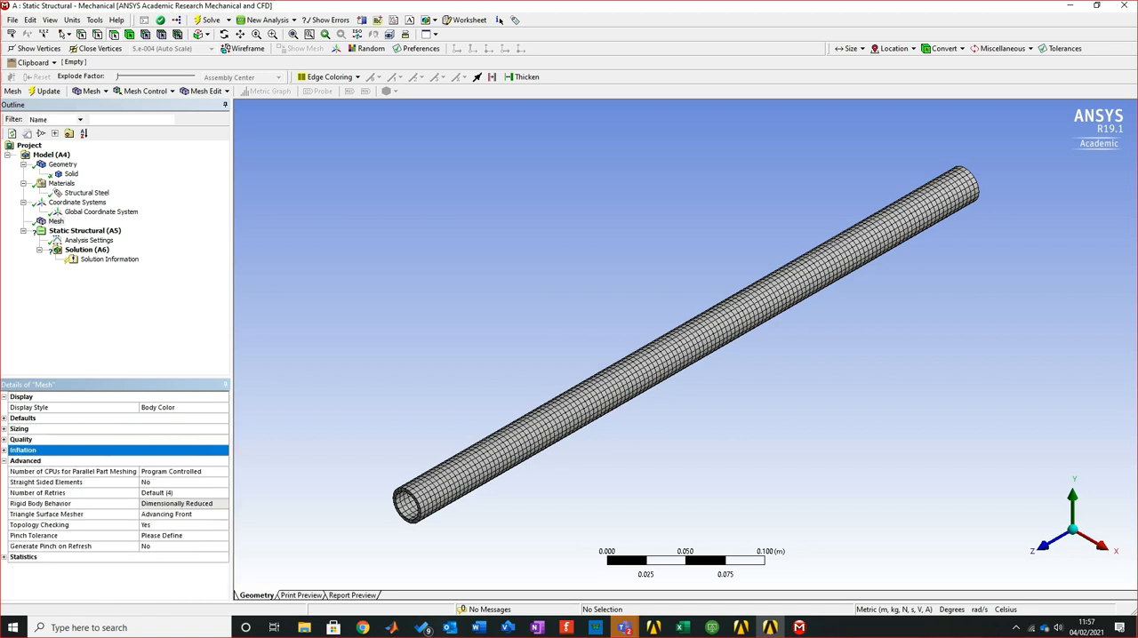
click(4, 461)
click(4, 428)
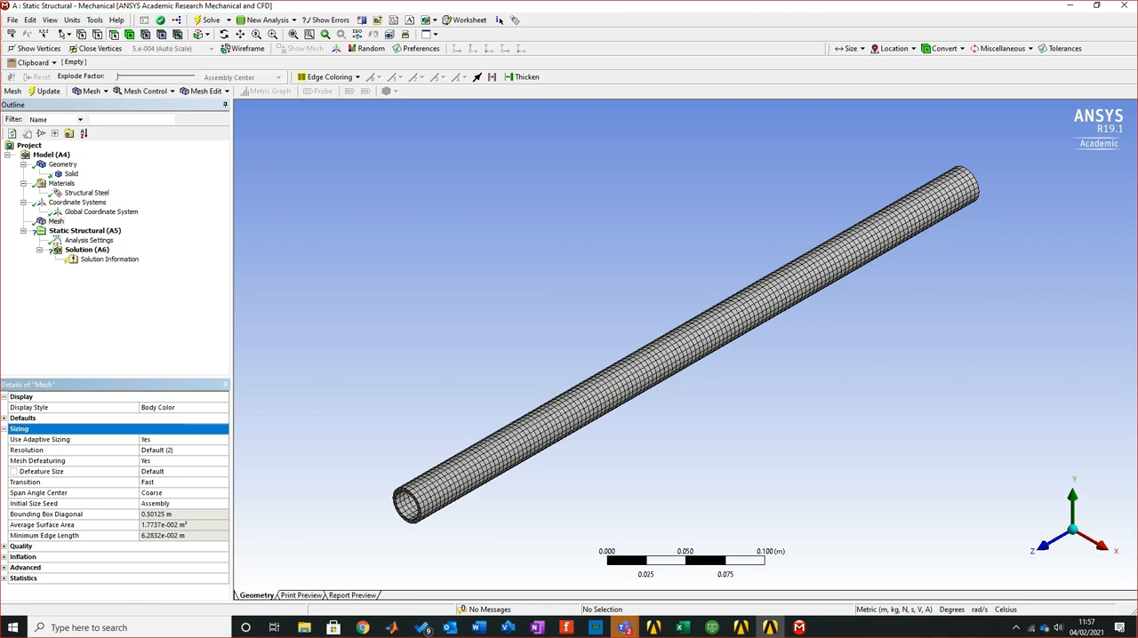
click(159, 450)
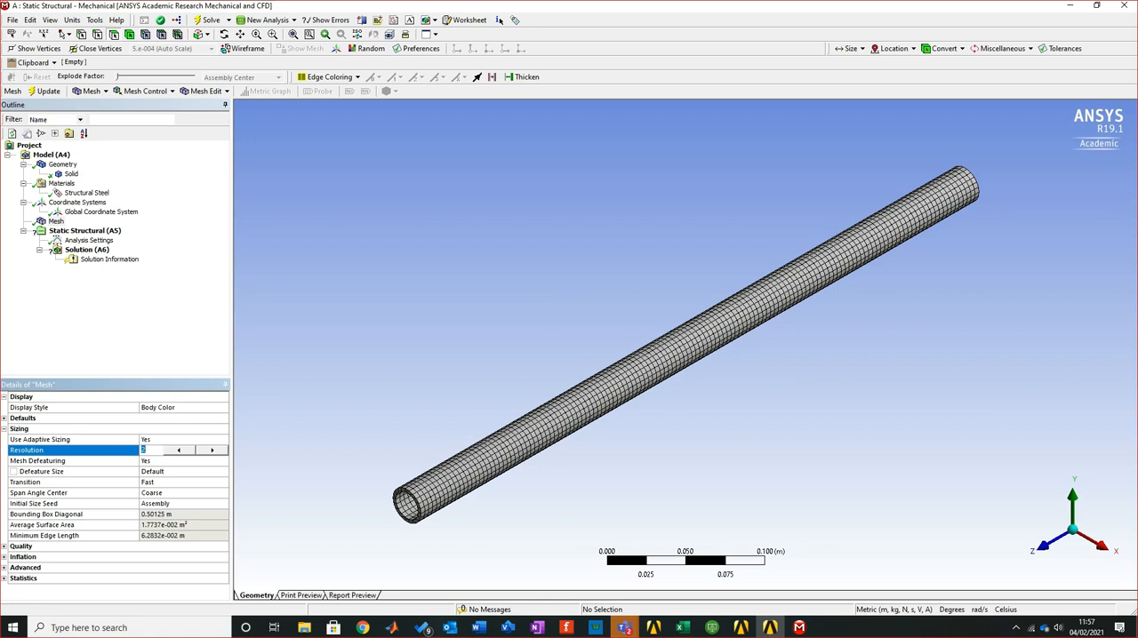
Set the mesh's element order to Linear in the default settings
click(5, 417)
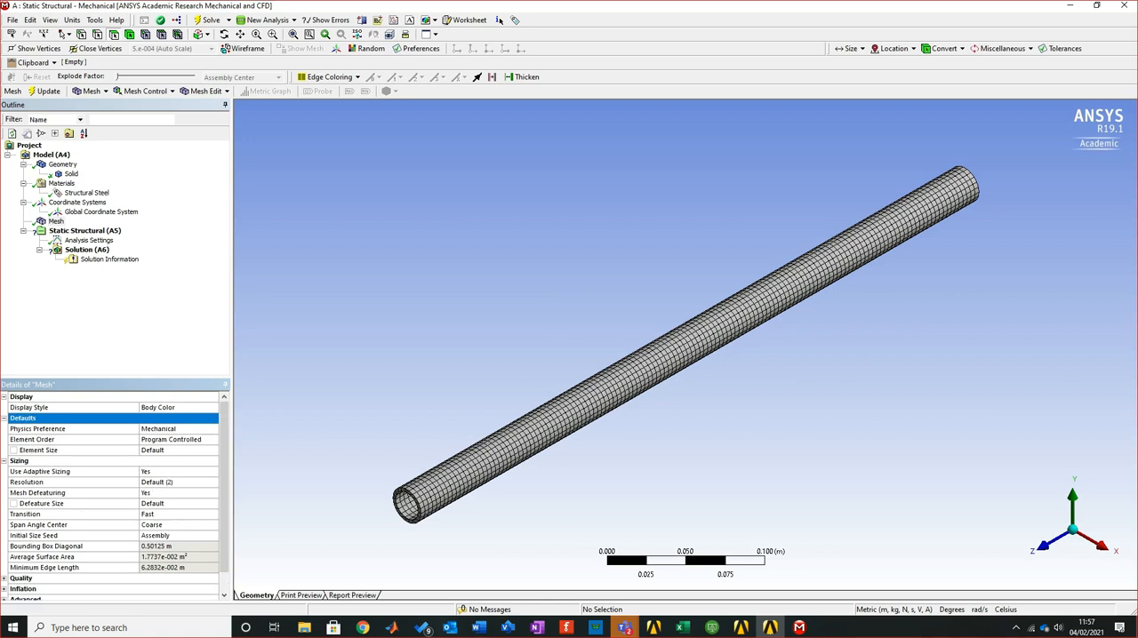
click(170, 439)
click(213, 439)
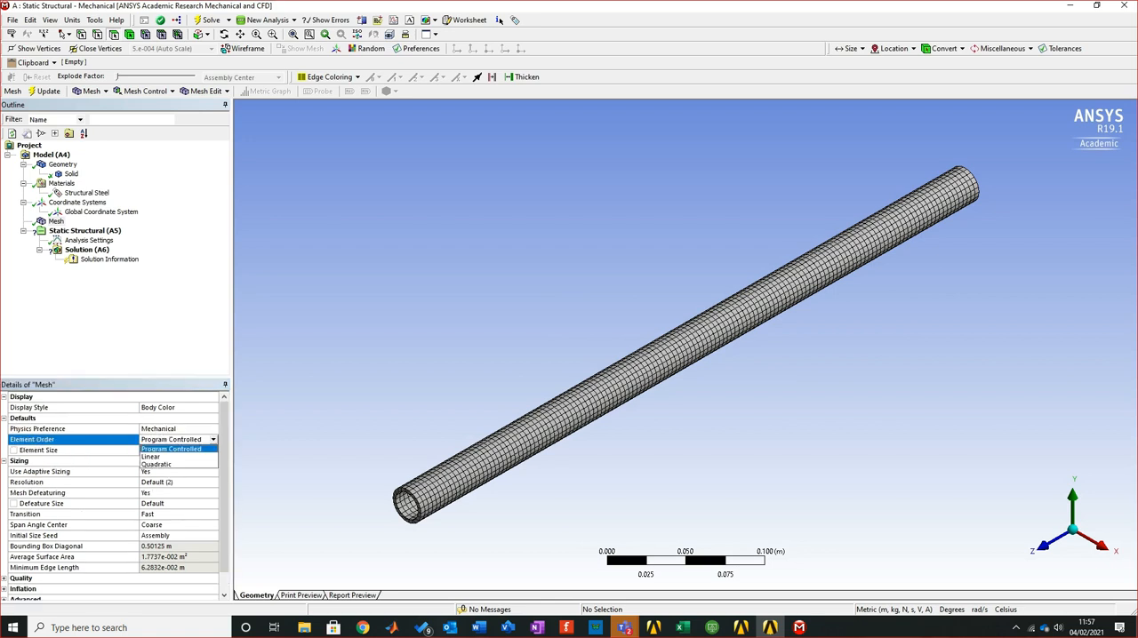
key(Return)
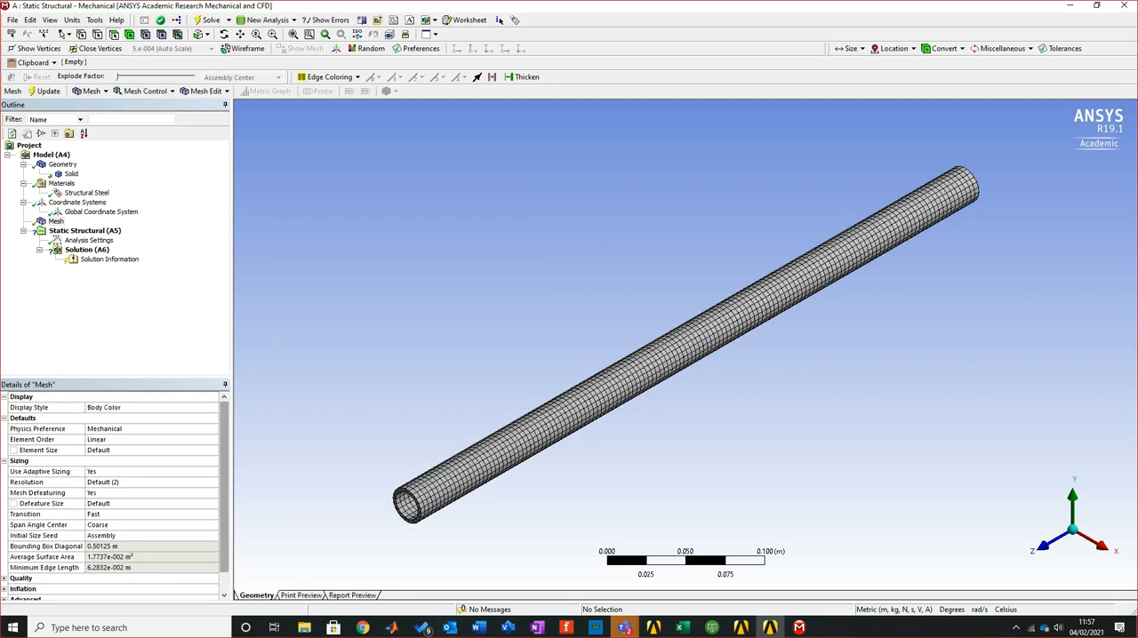
Return the mesh's element order to Program Controlled
click(151, 440)
click(213, 440)
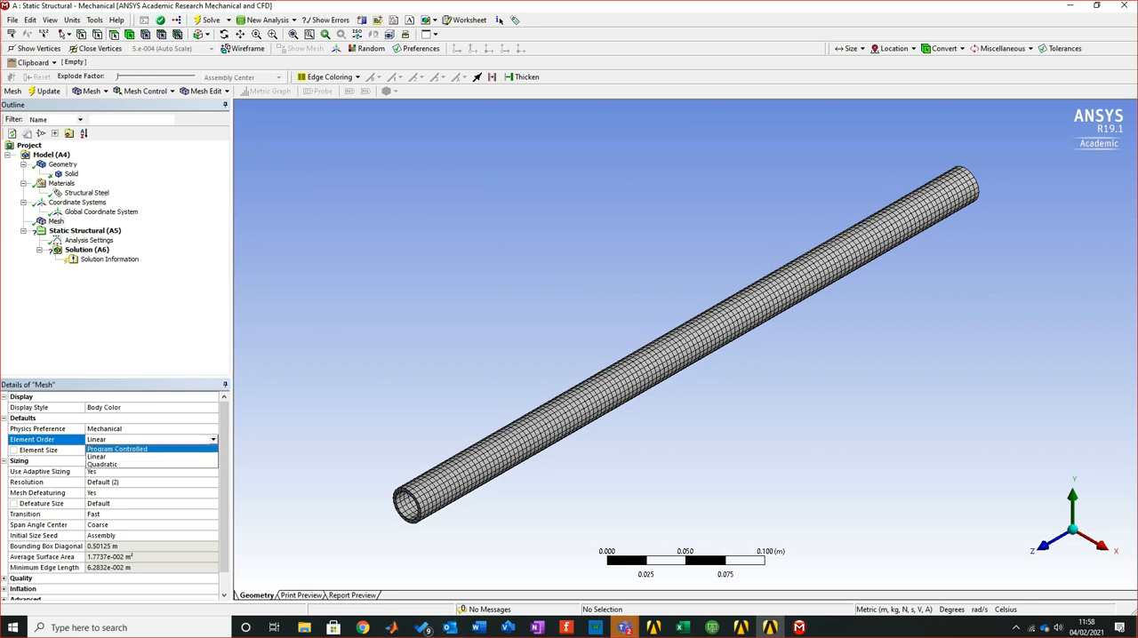
key(Up)
key(Up)
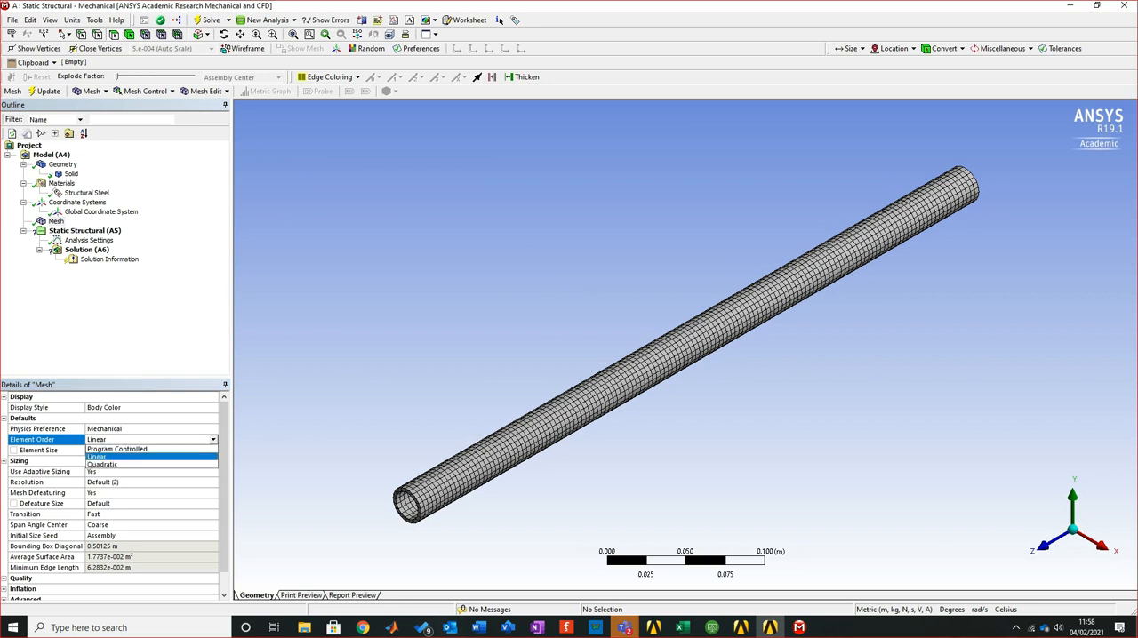
key(Return)
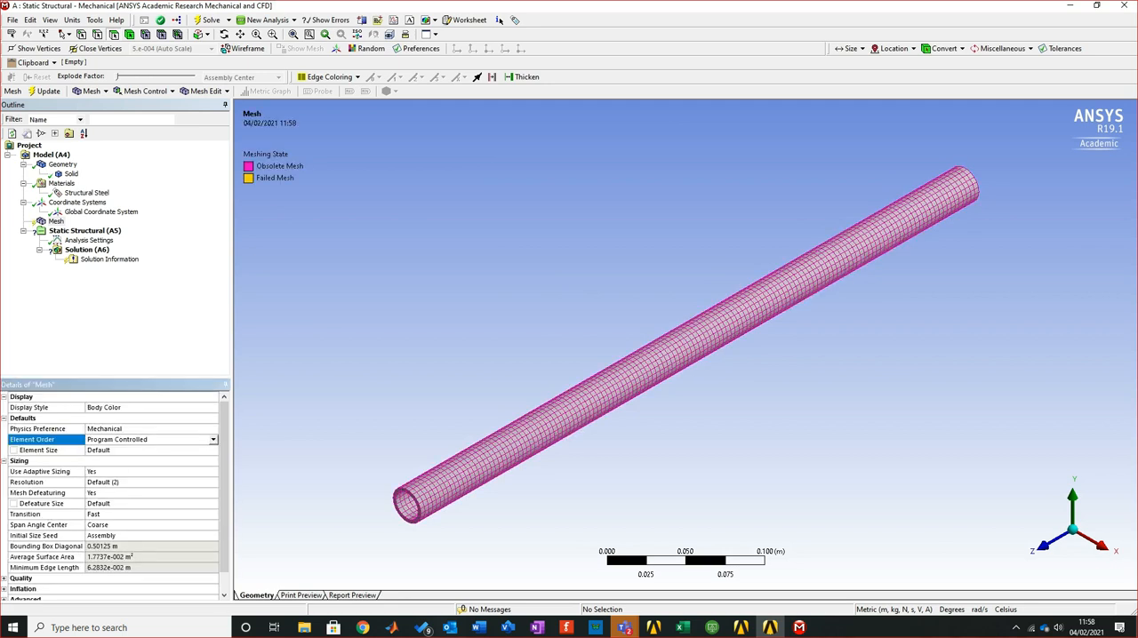
key(Up)
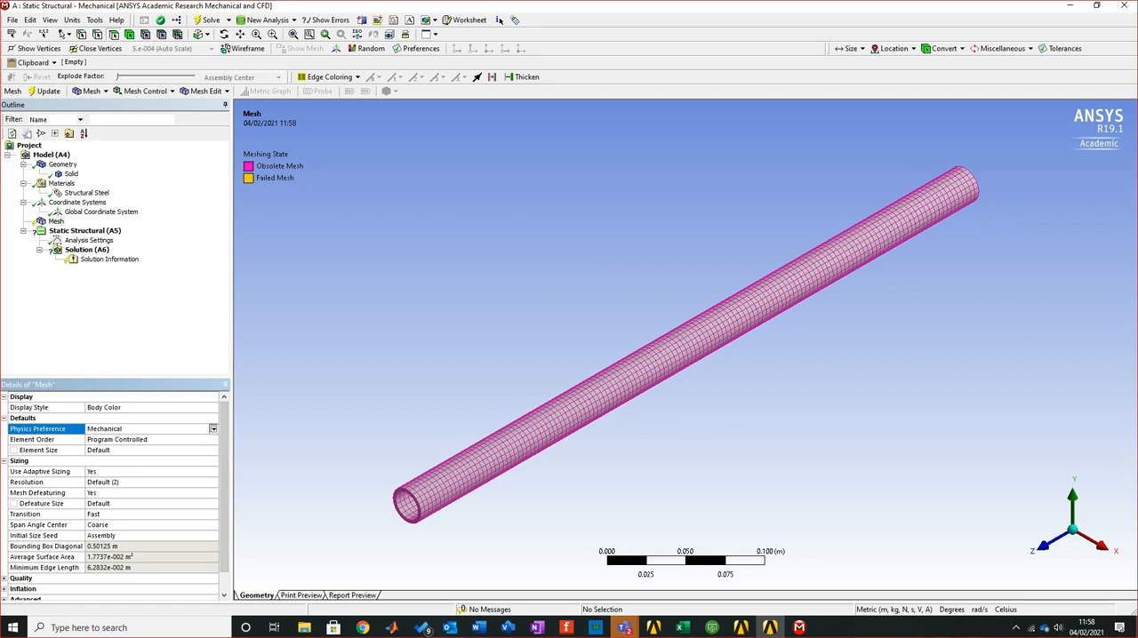
Keep the mesh's physics preference on Mechanical and update the pipe's mesh
key(alt+Down)
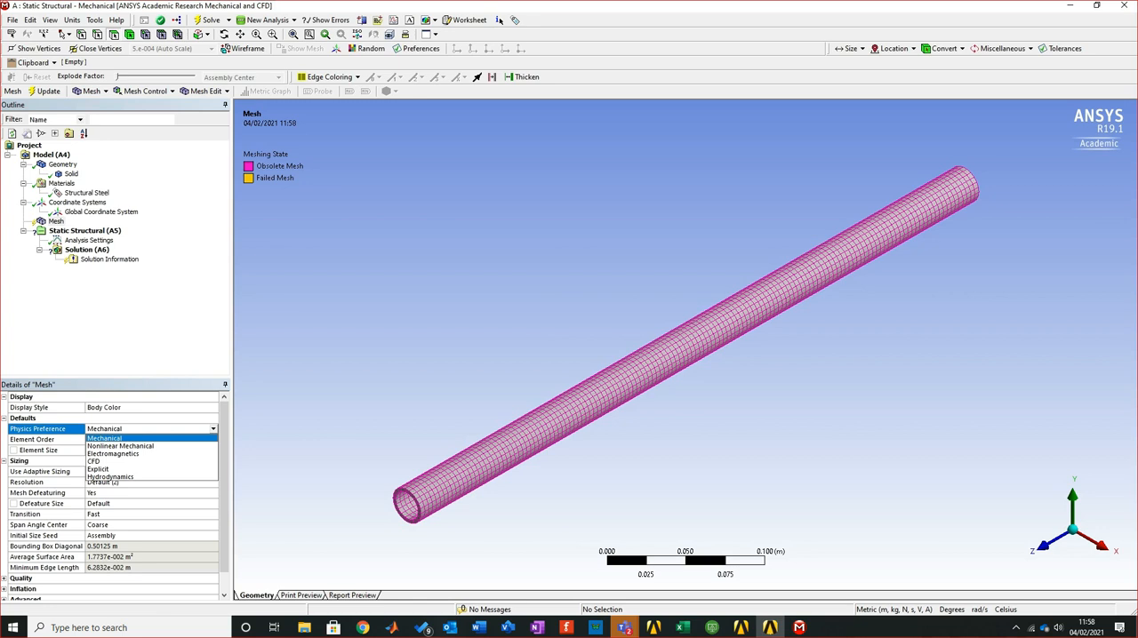
key(Return)
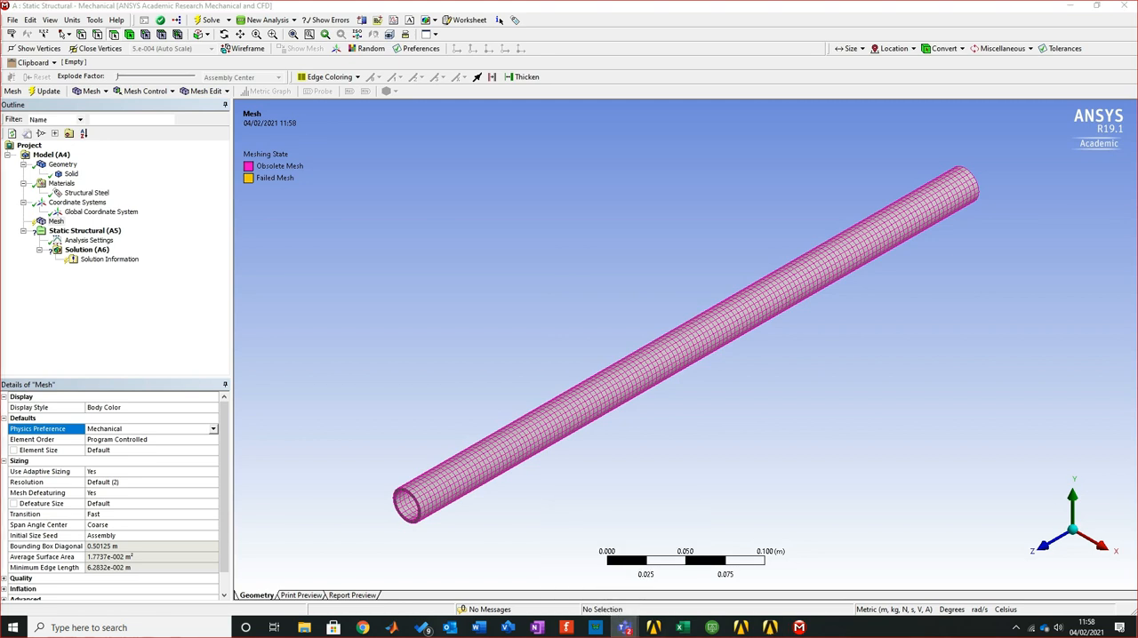
key(alt+Tab)
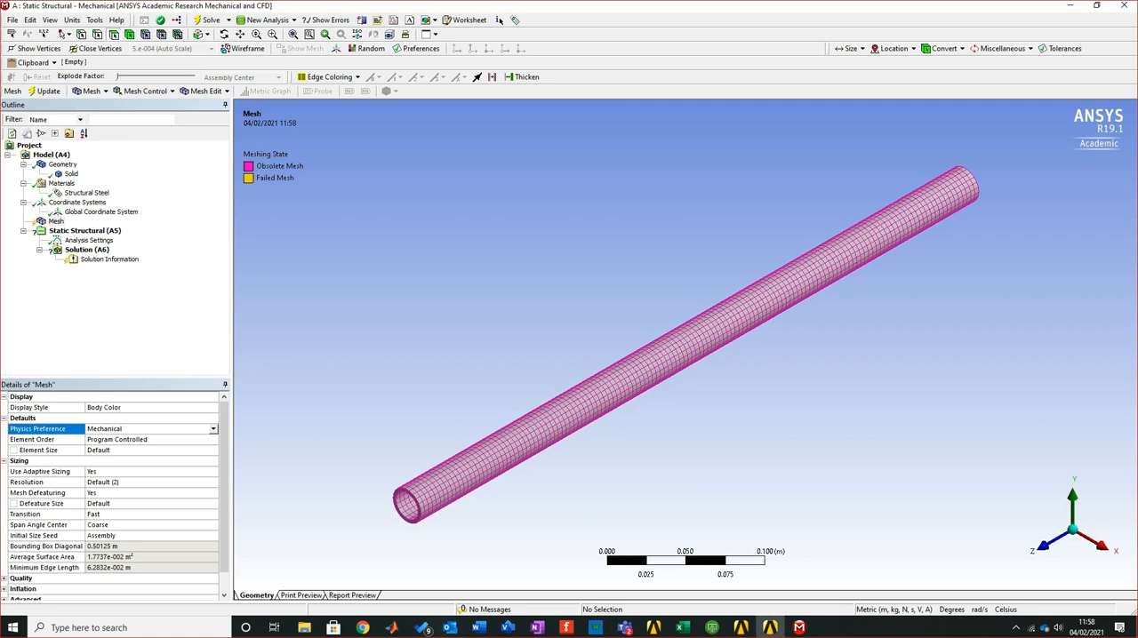
click(44, 92)
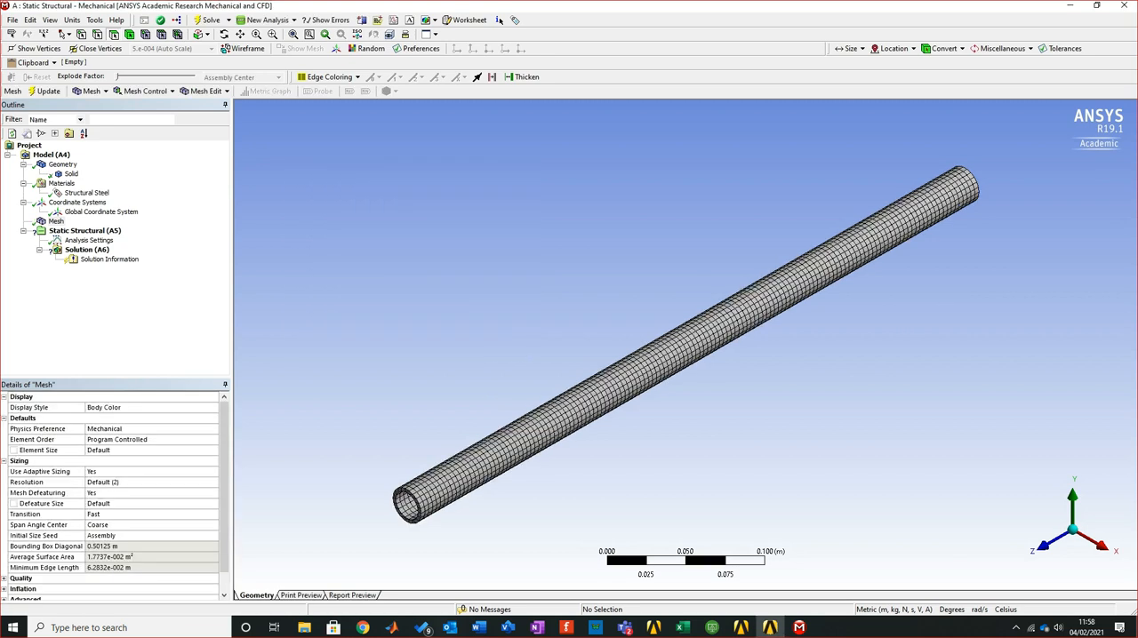
Examine the element layout across the wall thickness at the pipe's near end
right_drag(431, 438, 531, 514)
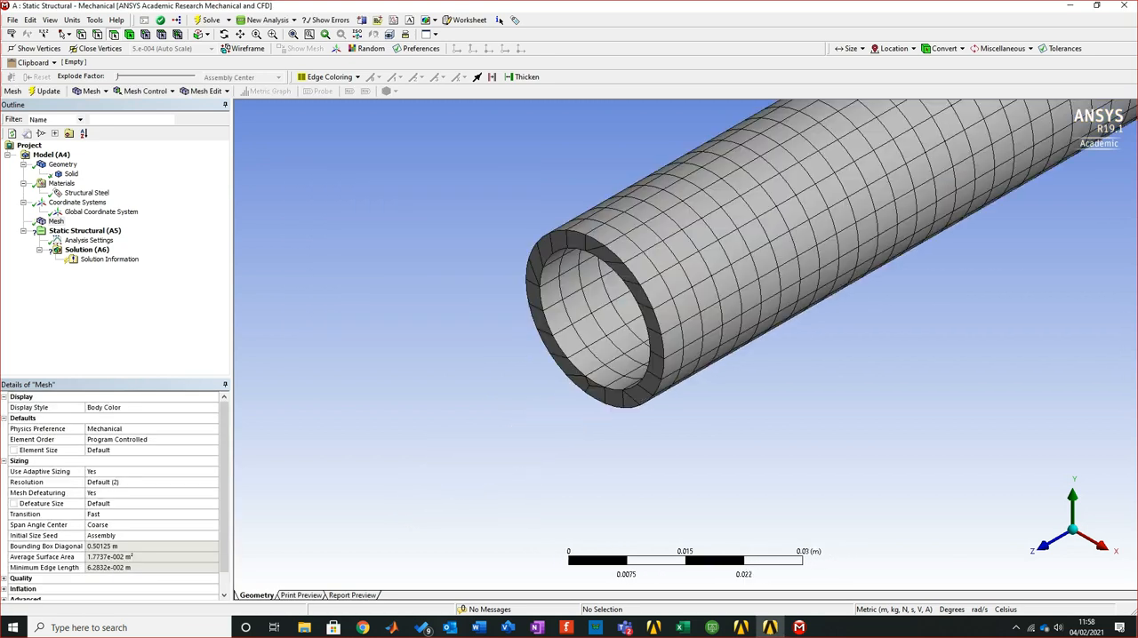
right_drag(513, 218, 622, 371)
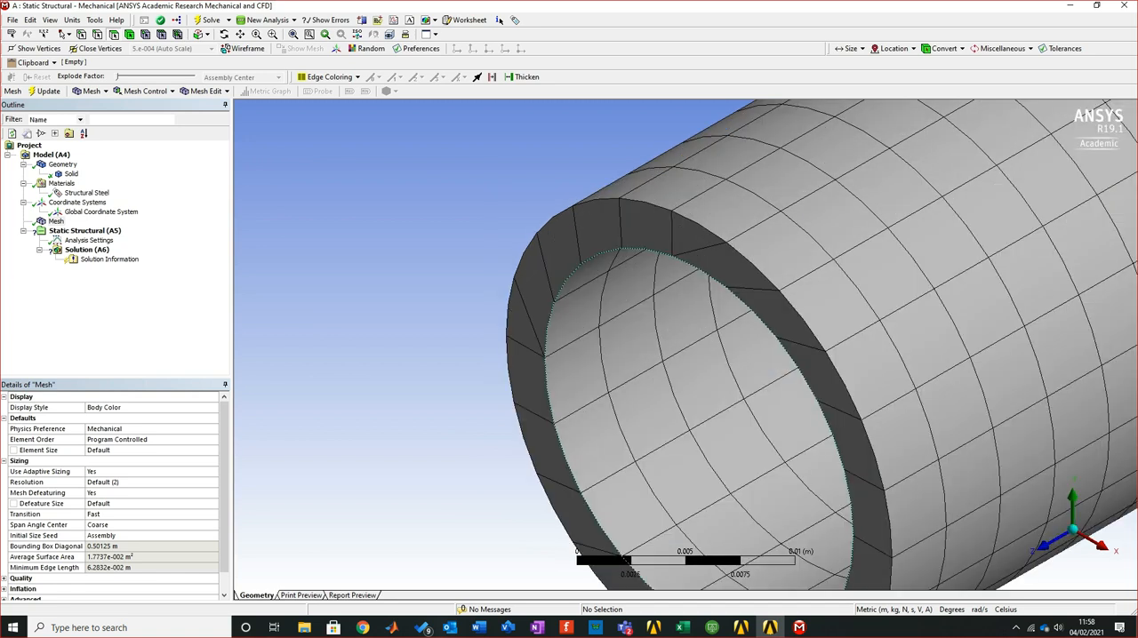
scroll(804, 373, down, 1)
middle_drag(816, 371, 712, 320)
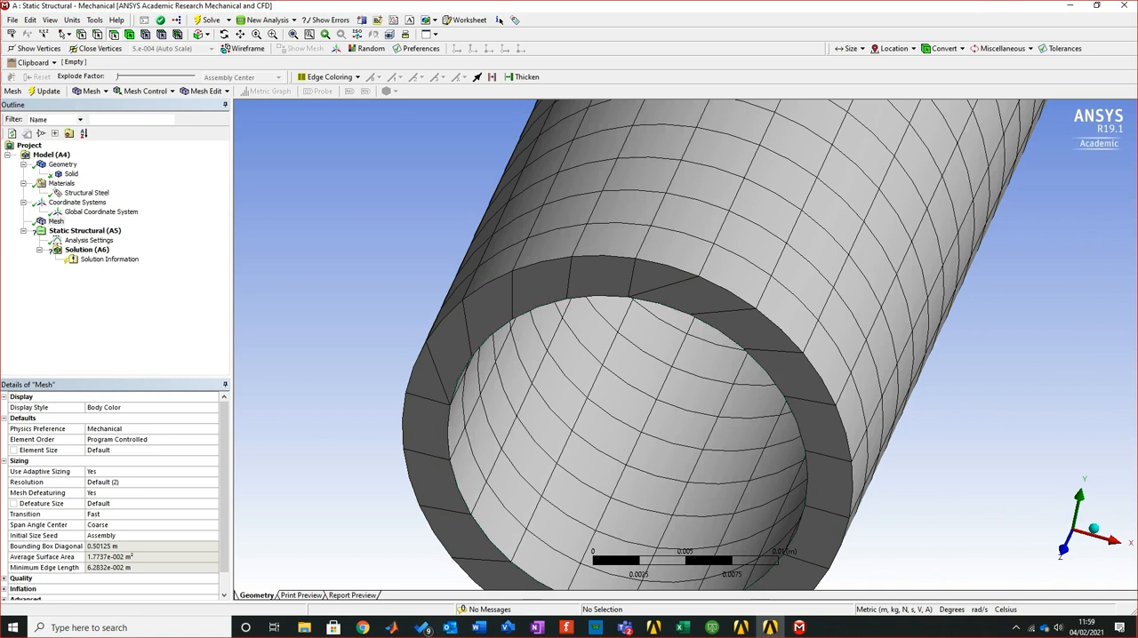
Switch to the Word tutorial document and review the default mesh shown in Figure 6 before returning to ANSYS Mechanical
key(alt+Tab)
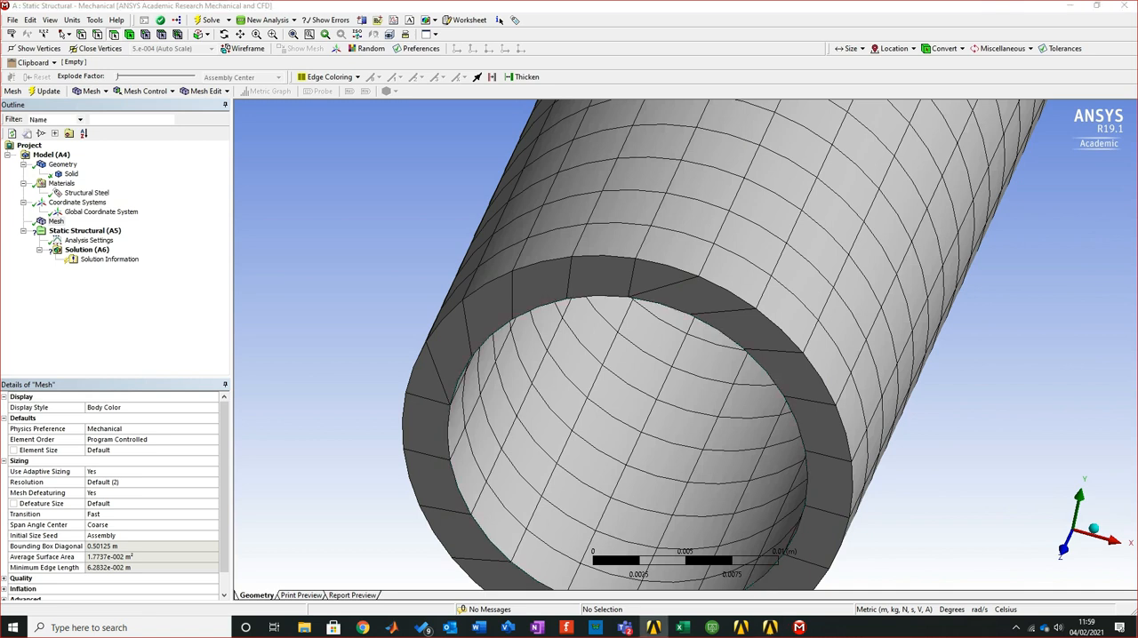
key(alt+Tab)
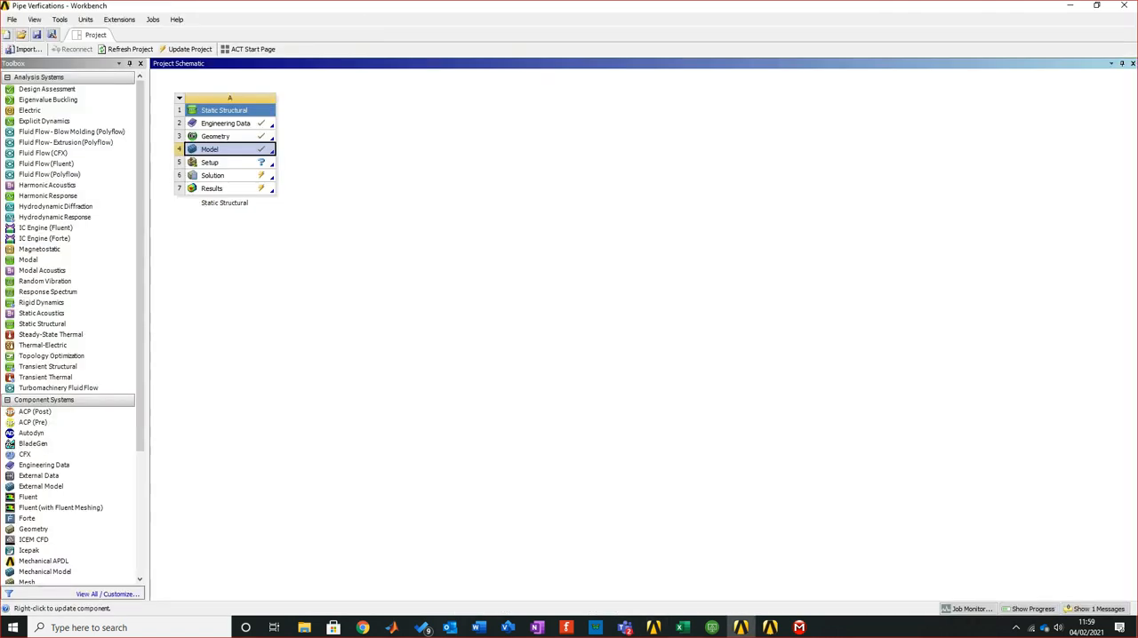
key(alt+Tab)
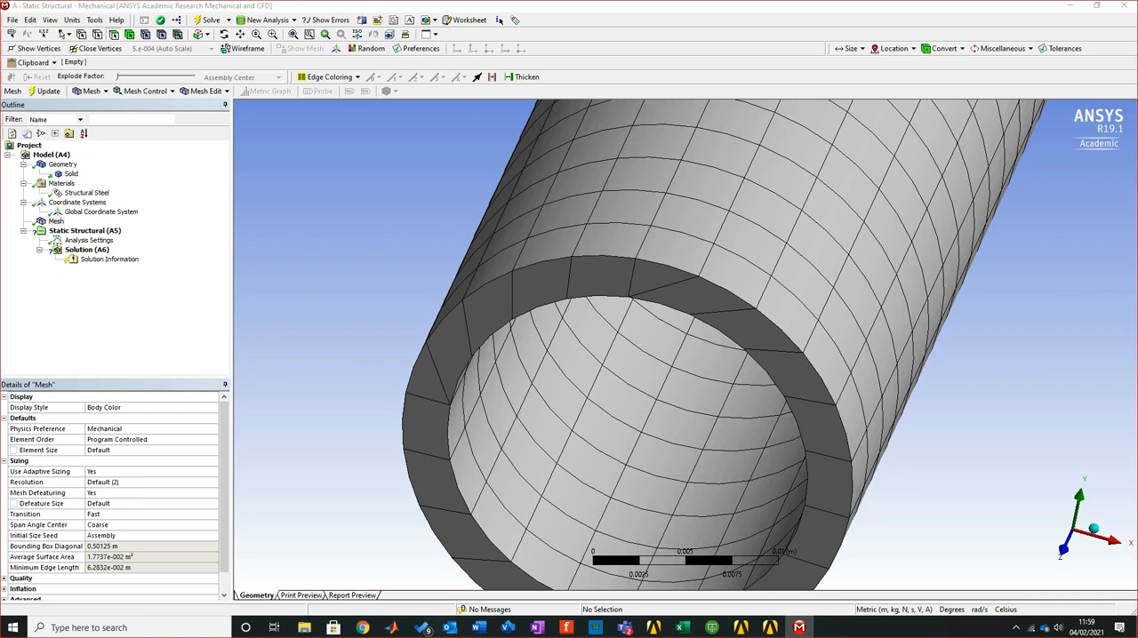
click(770, 628)
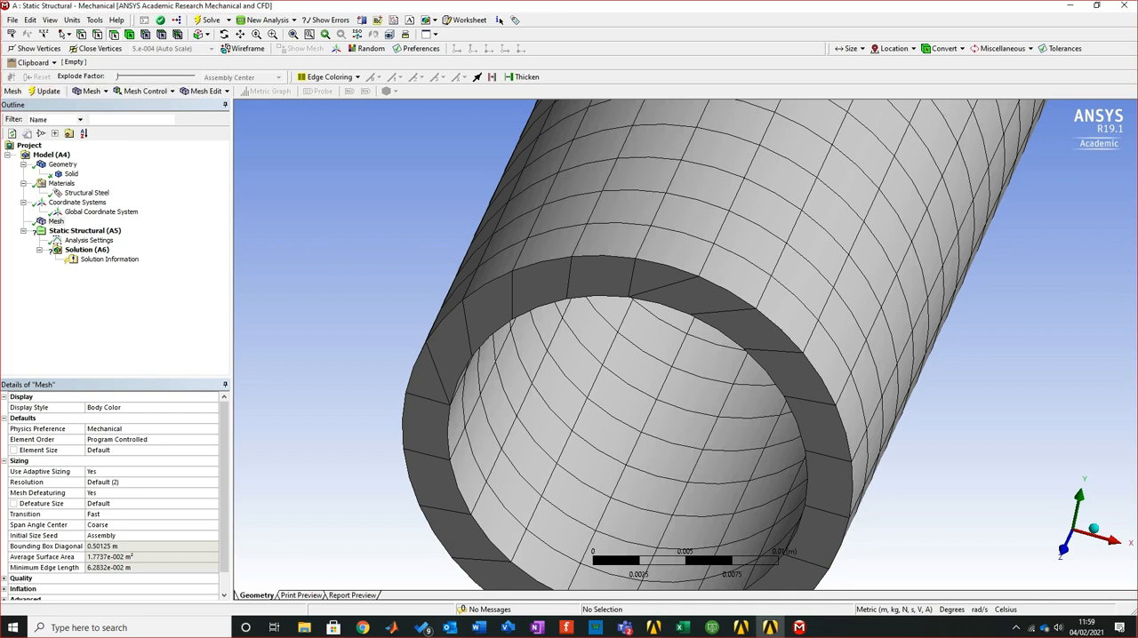
click(478, 628)
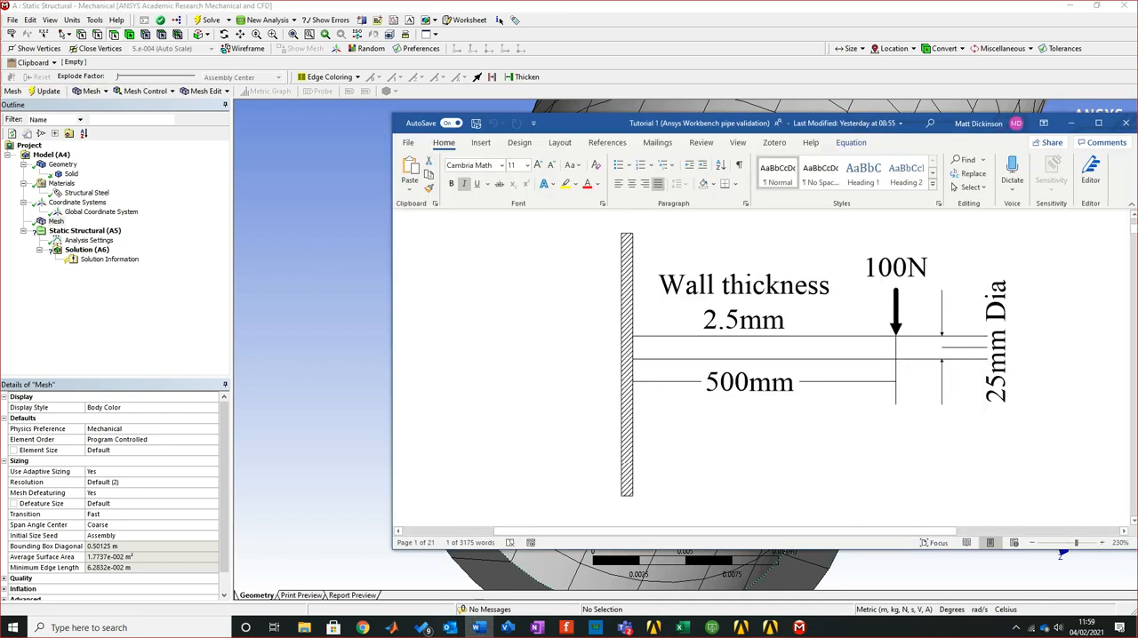
click(1099, 124)
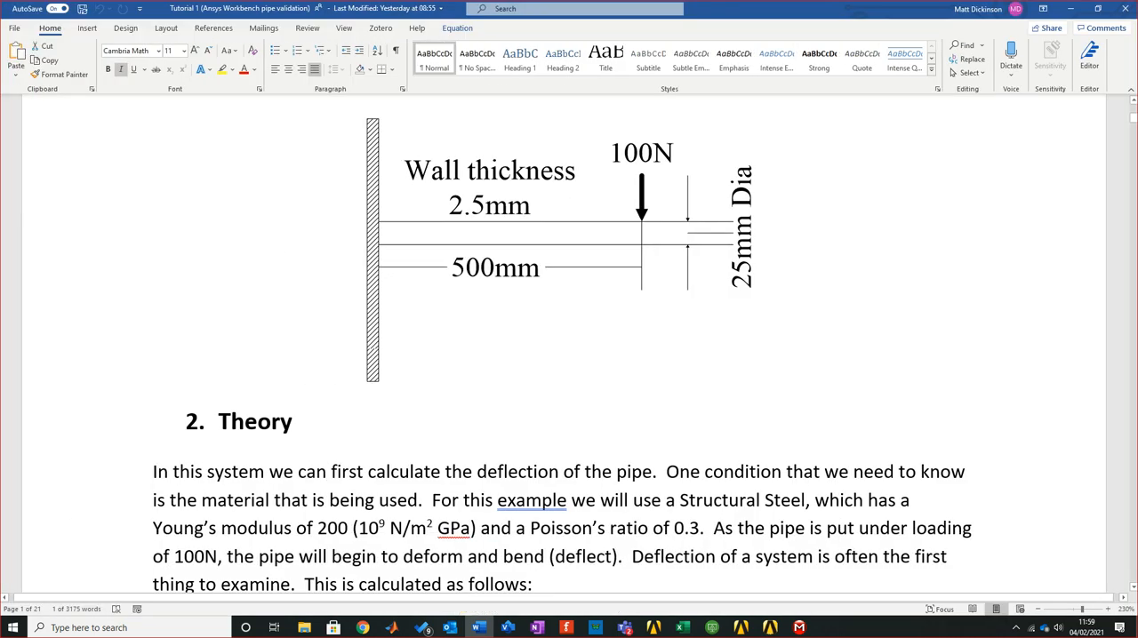
drag(1133, 117, 1133, 201)
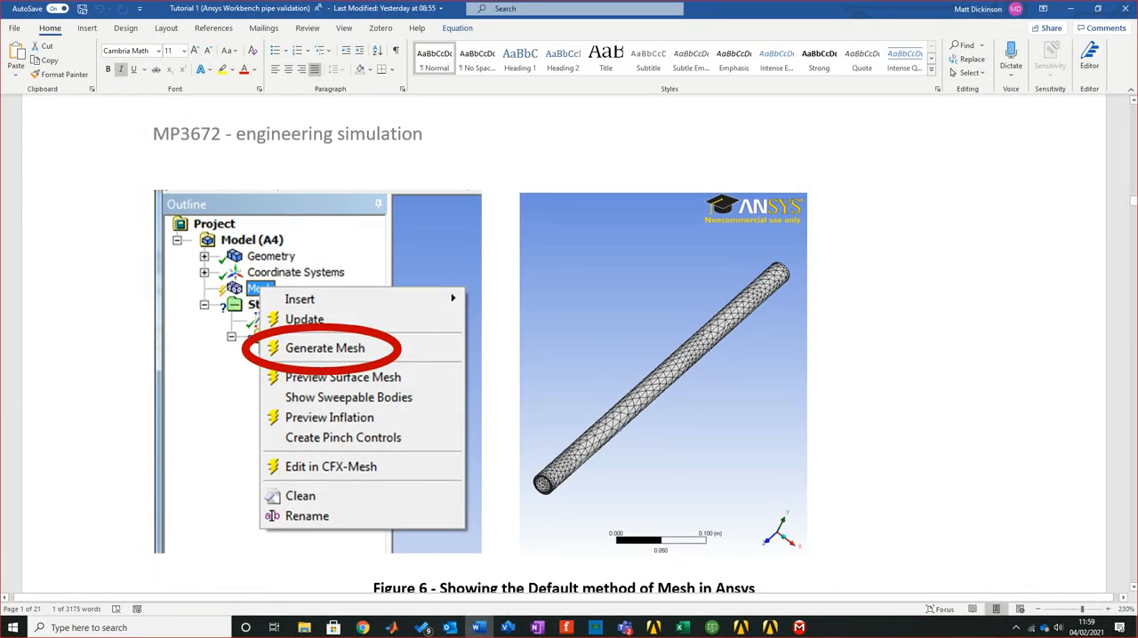
scroll(569, 345, down, 2)
scroll(569, 345, up, 1)
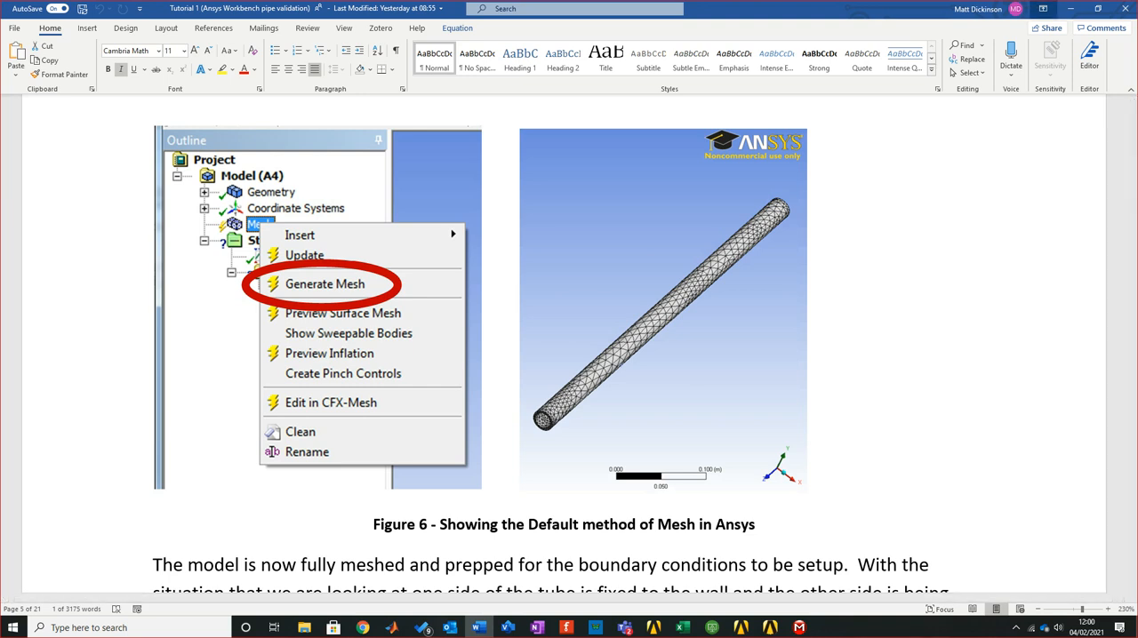
click(1041, 9)
Examine the mesh along the pipe's outer surface and over its full length, dismissing the idle session notice
scroll(718, 309, down, 5)
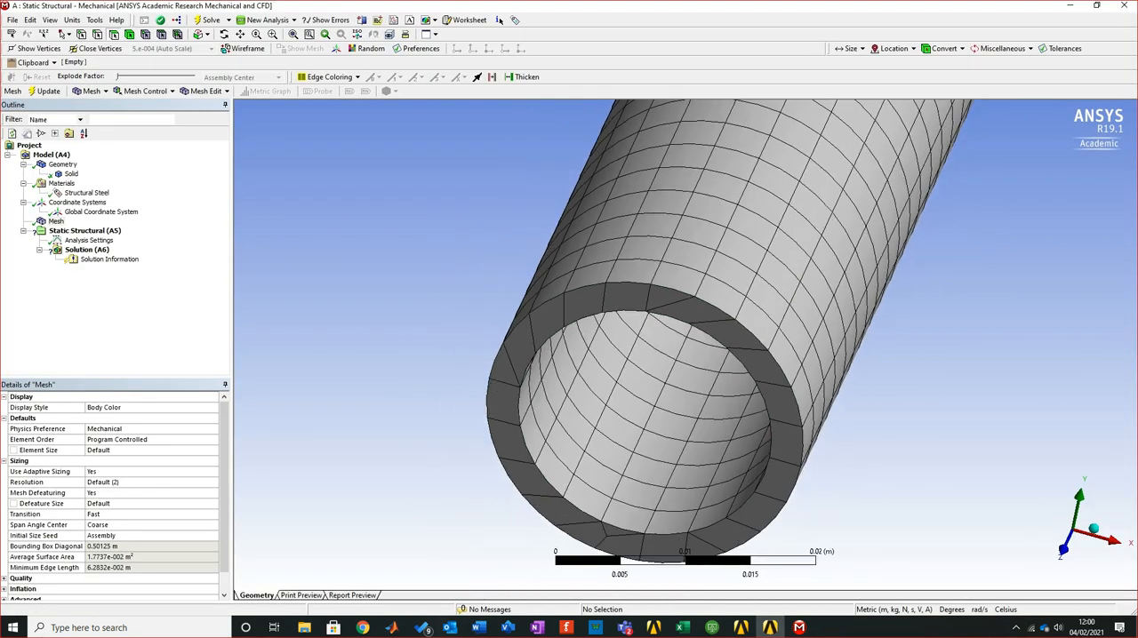
middle_drag(719, 310, 626, 343)
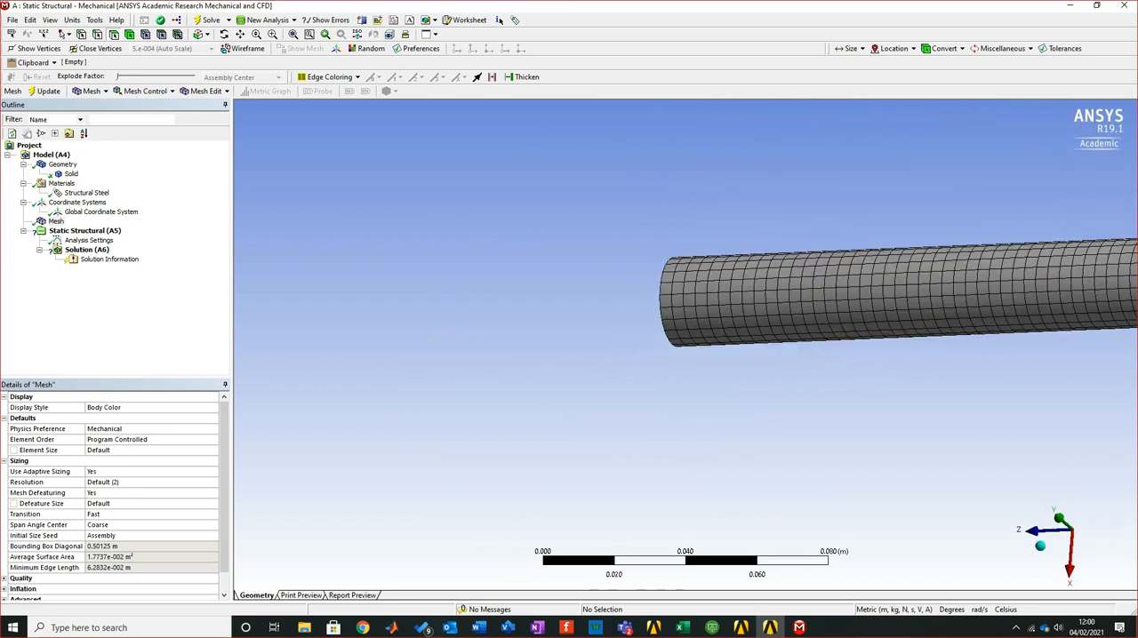
scroll(800, 306, up, 5)
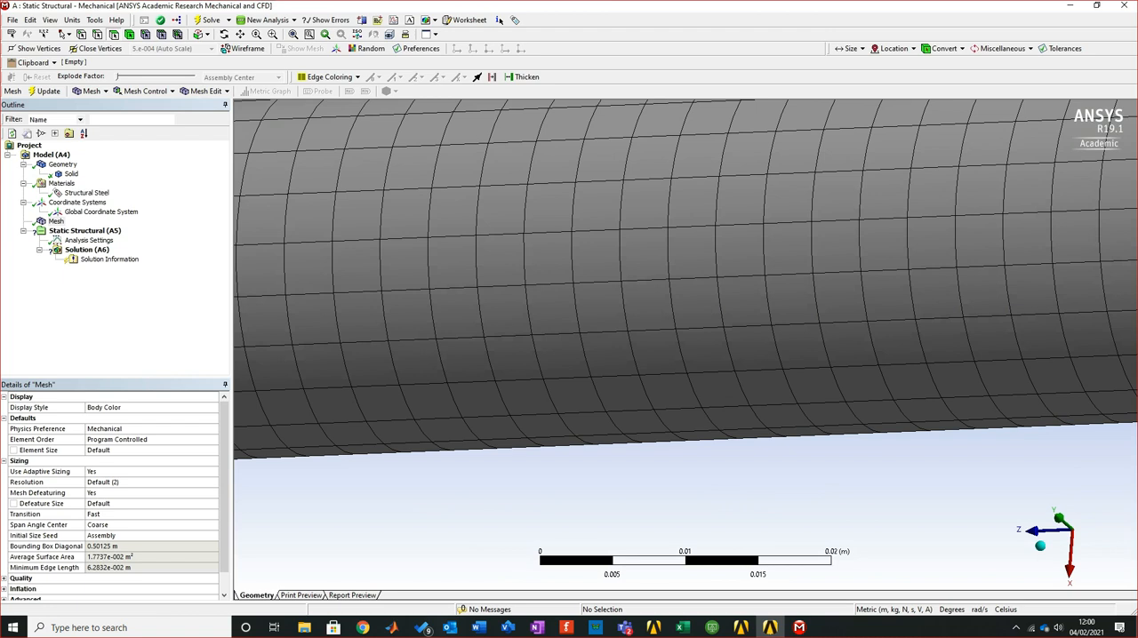
scroll(685, 347, down, 1)
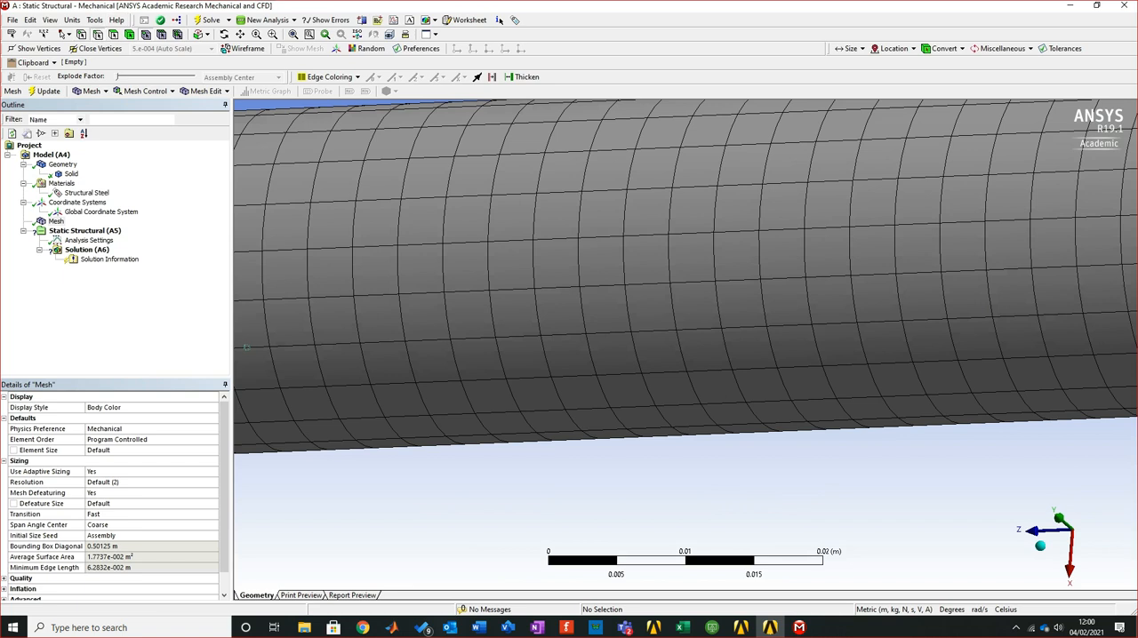
scroll(685, 347, down, 3)
scroll(685, 293, down, 2)
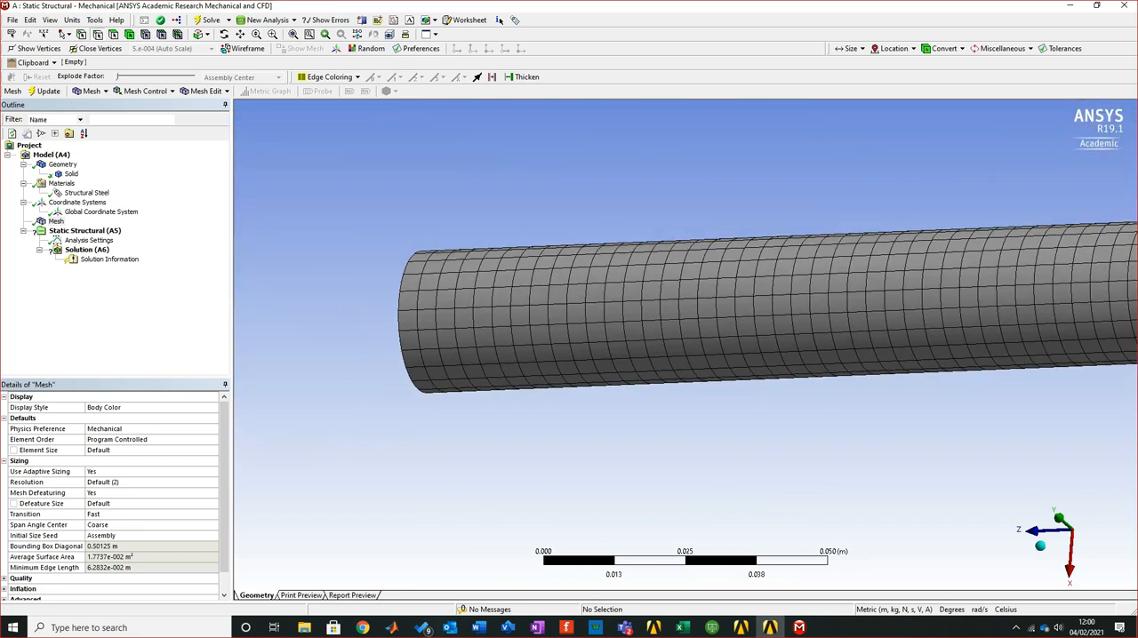
scroll(979, 329, down, 5)
middle_drag(979, 329, 1093, 183)
middle_drag(761, 376, 833, 391)
scroll(833, 391, down, 1)
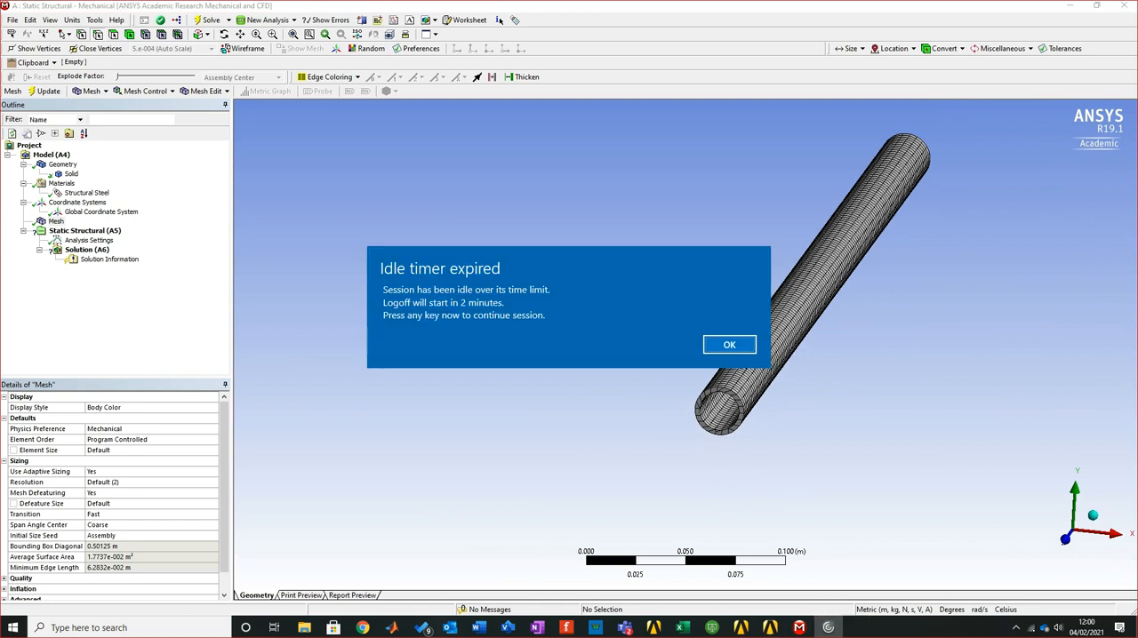
key(Return)
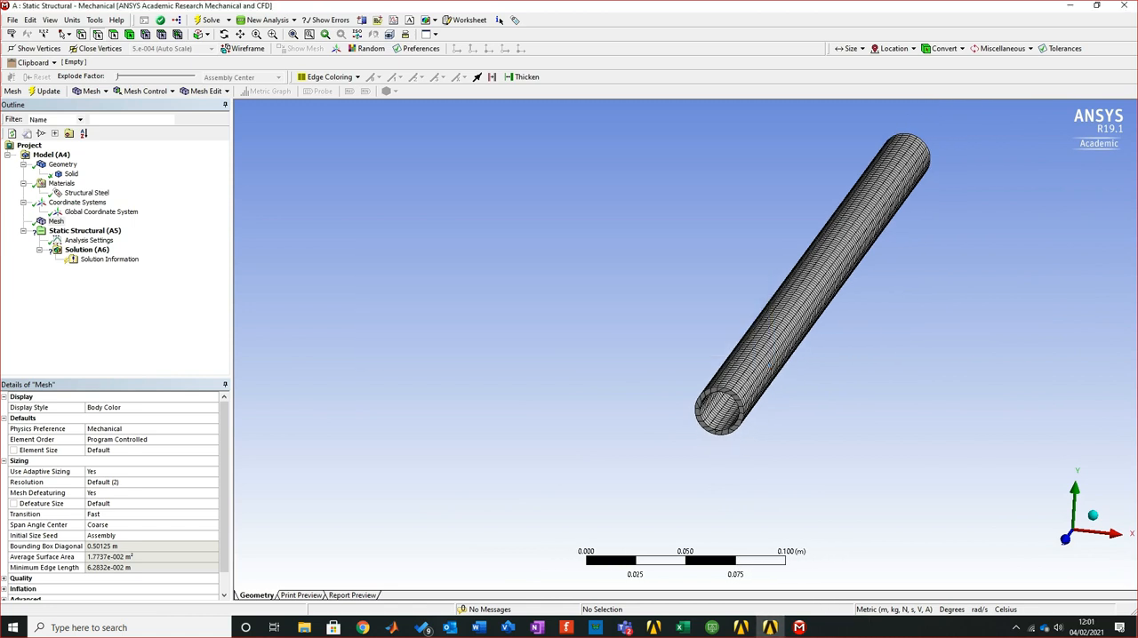
right_drag(652, 129, 897, 446)
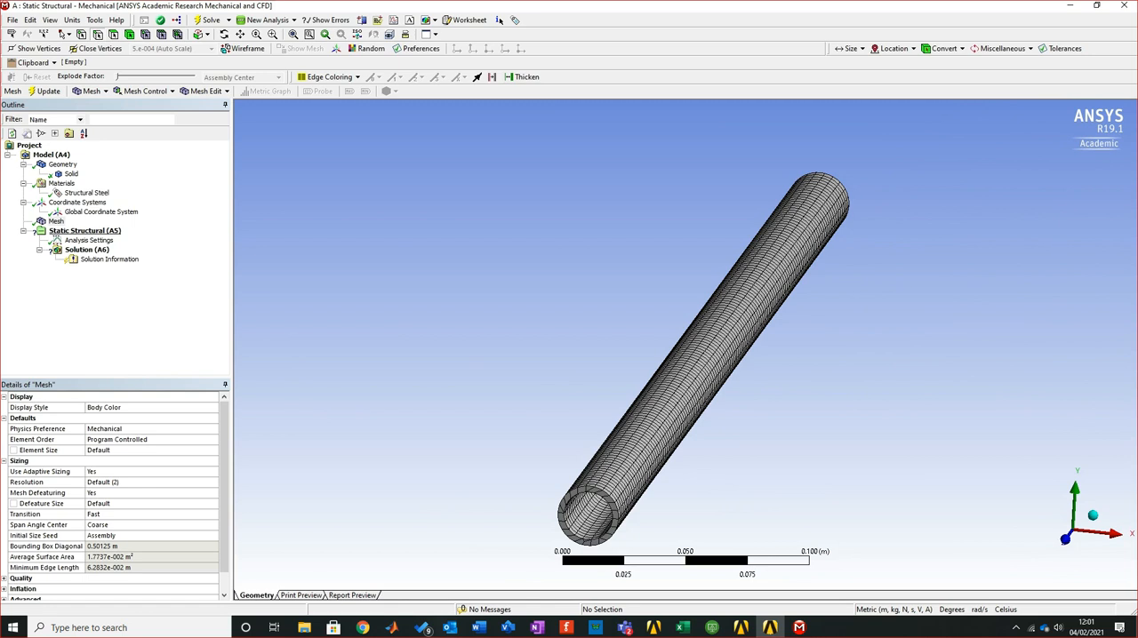
Add a fixed support to the static structural analysis and apply it to the annular face at the pipe's near end
click(84, 231)
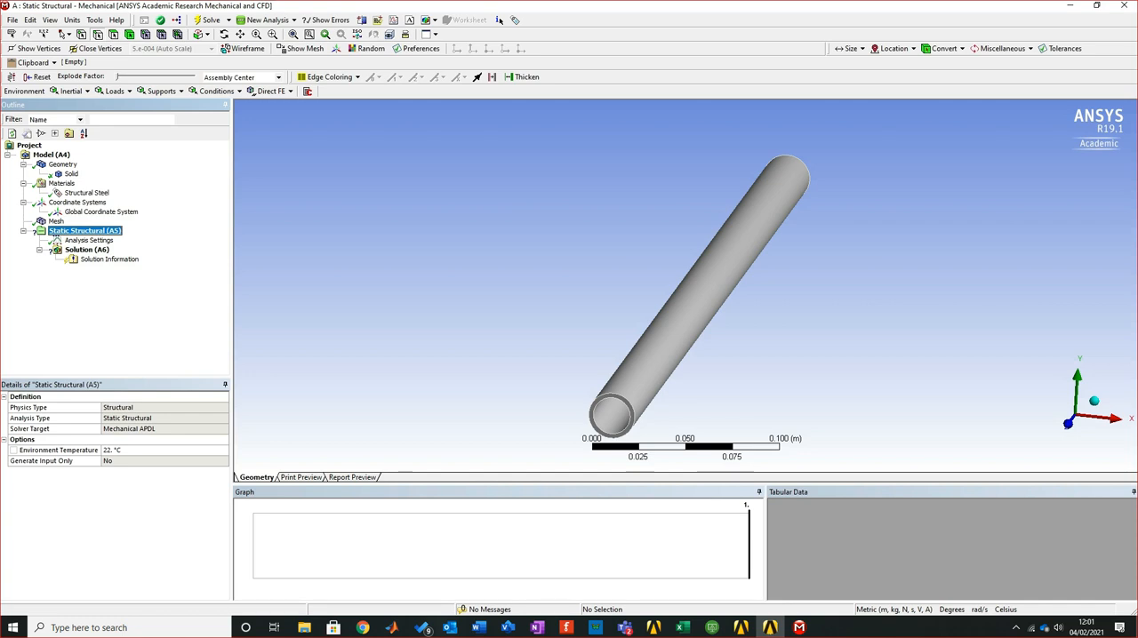
right_click(85, 231)
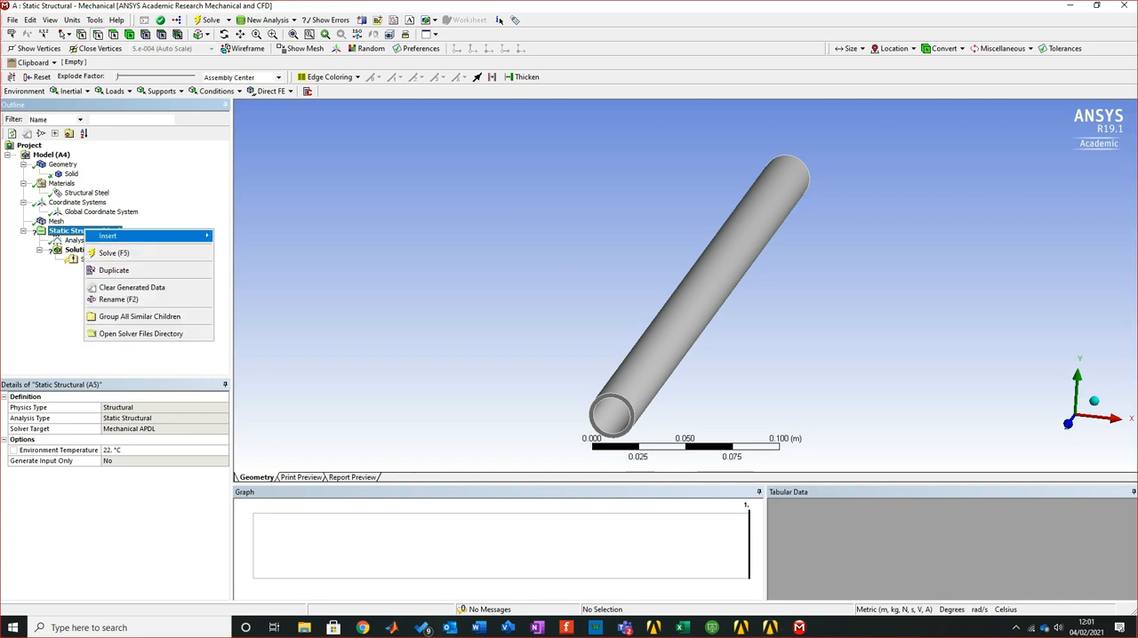
mouse_move(108, 236)
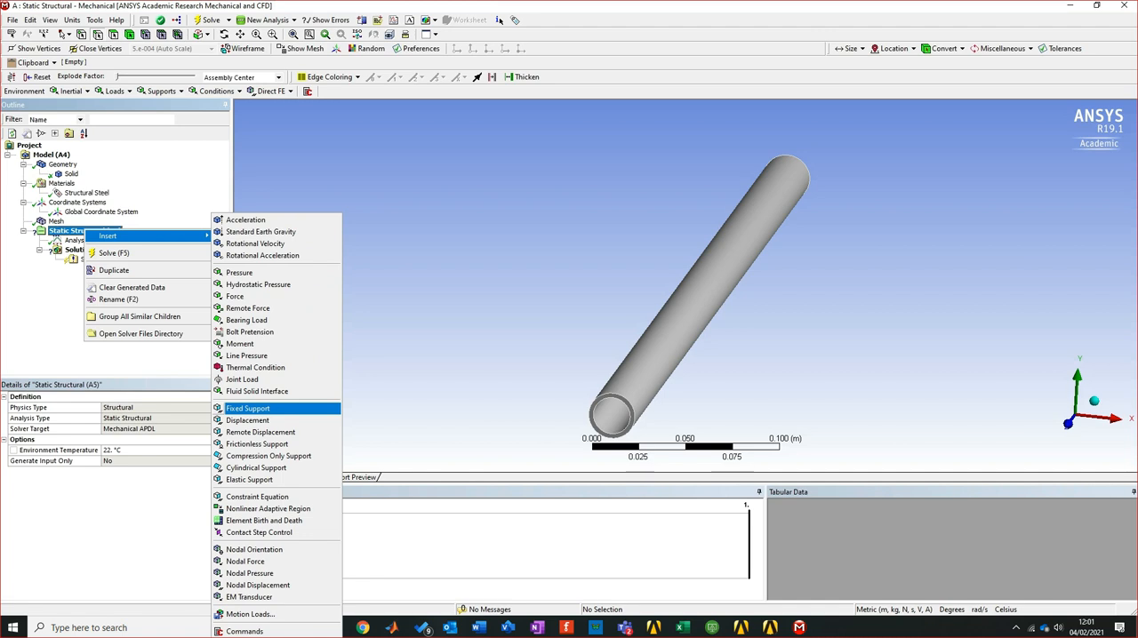
click(248, 408)
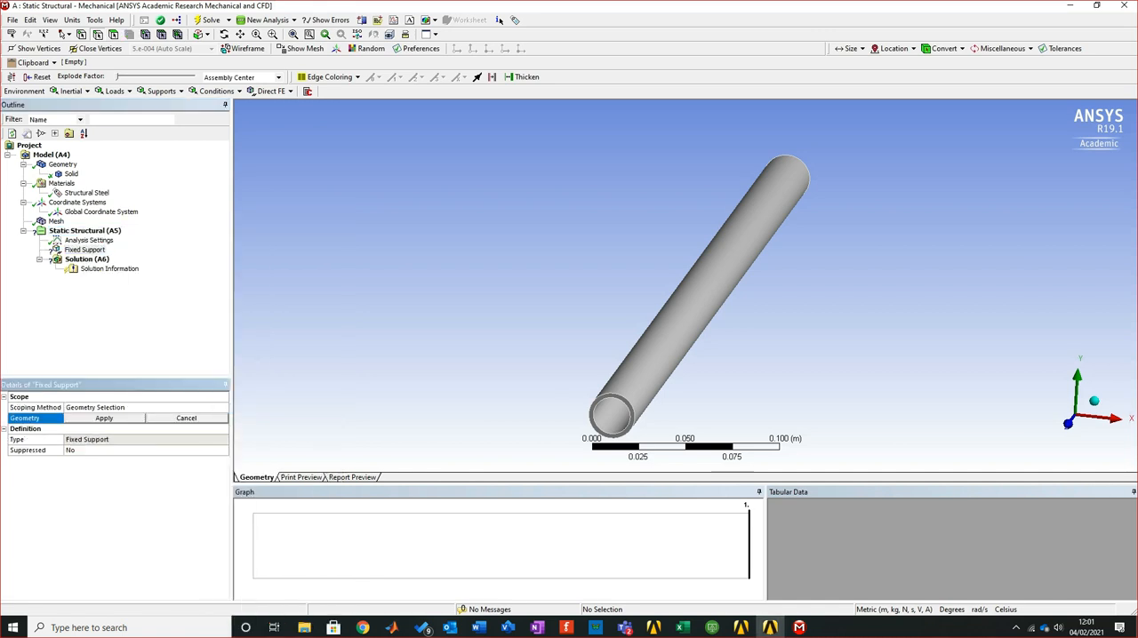
right_drag(574, 382, 664, 442)
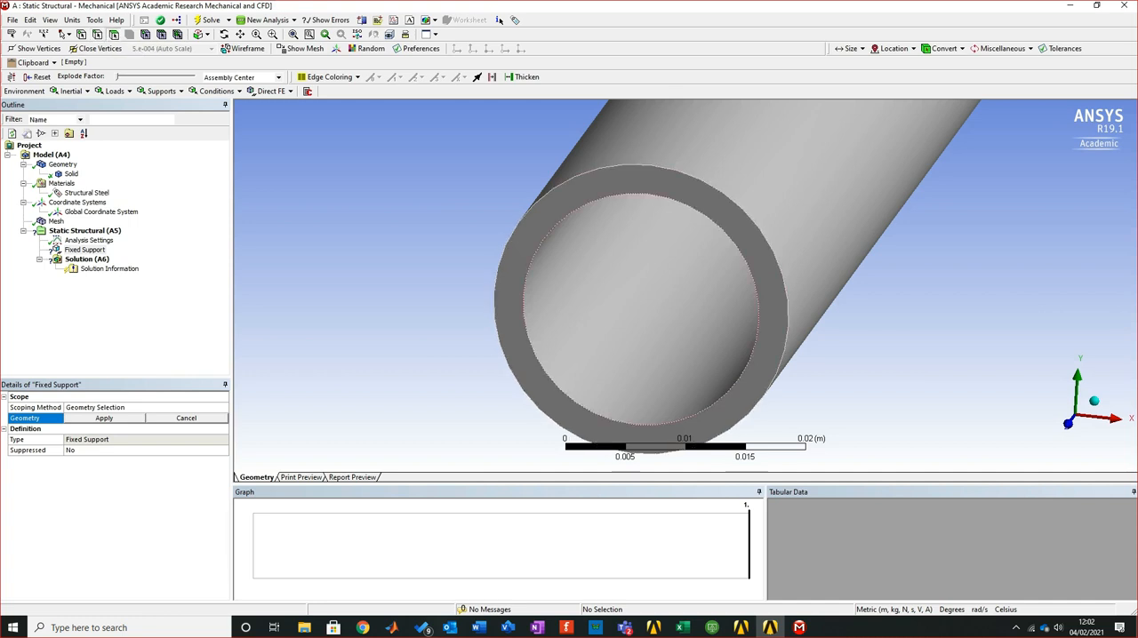
click(617, 184)
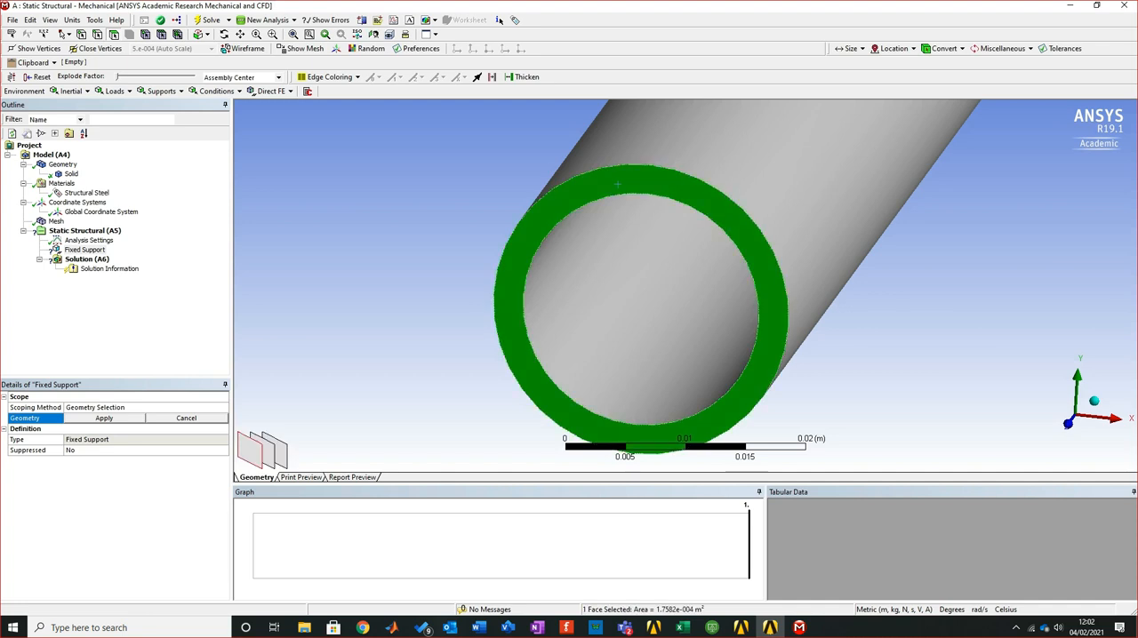
click(104, 418)
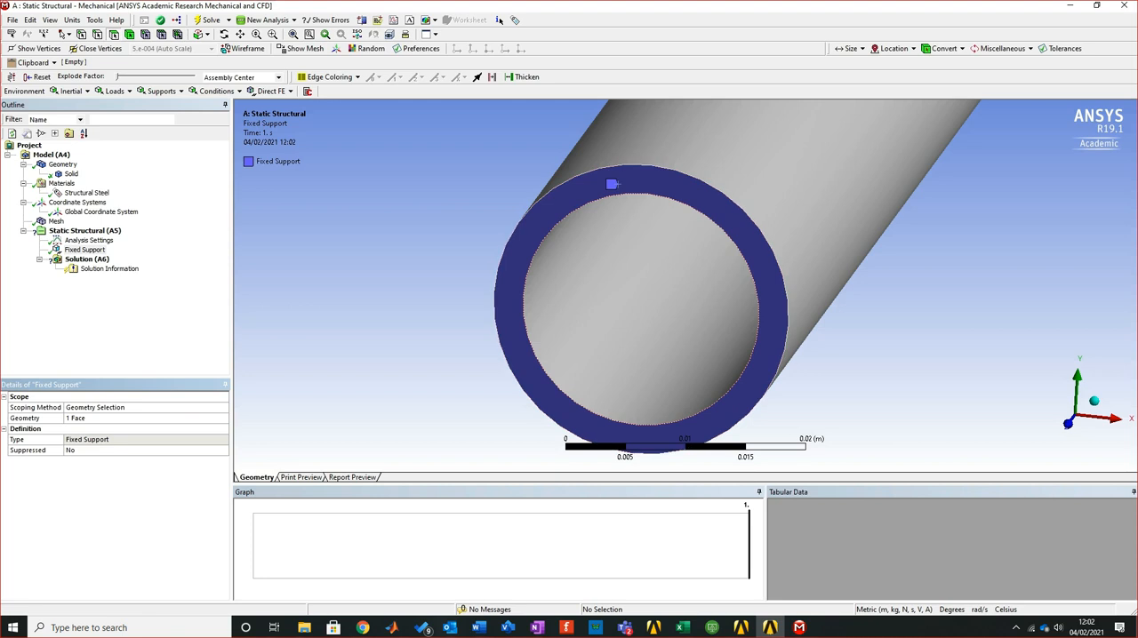
Add a force to the static structural analysis and apply it to the annular face at the pipe's end opposite the fixed support
scroll(685, 287, down, 3)
scroll(685, 286, down, 5)
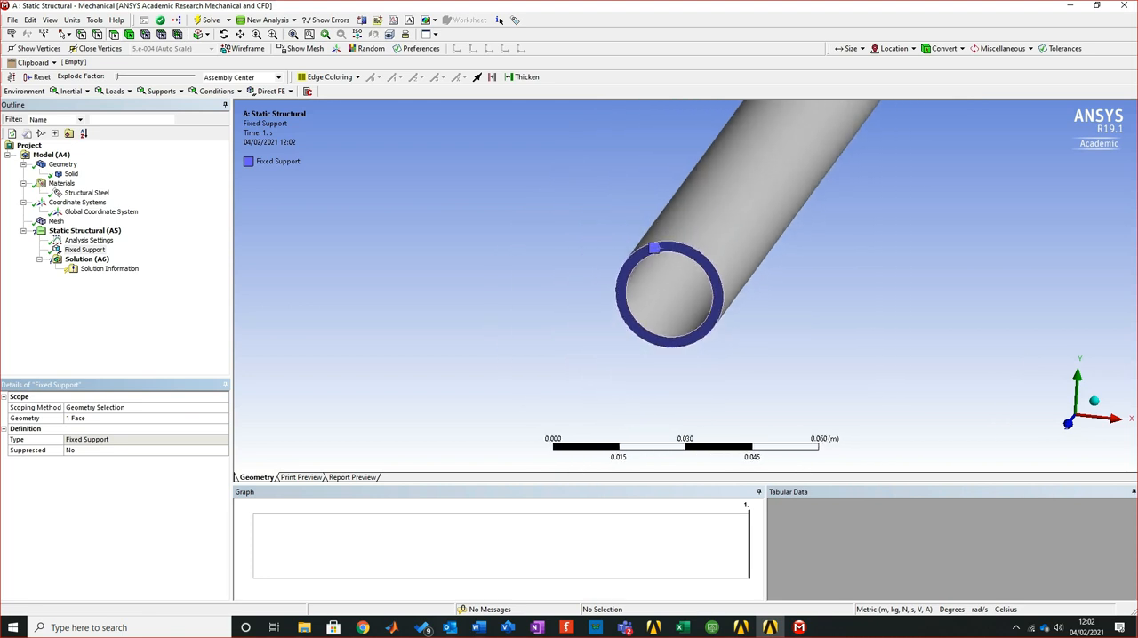
scroll(685, 285, down, 1)
middle_drag(686, 285, 411, 338)
scroll(685, 285, down, 3)
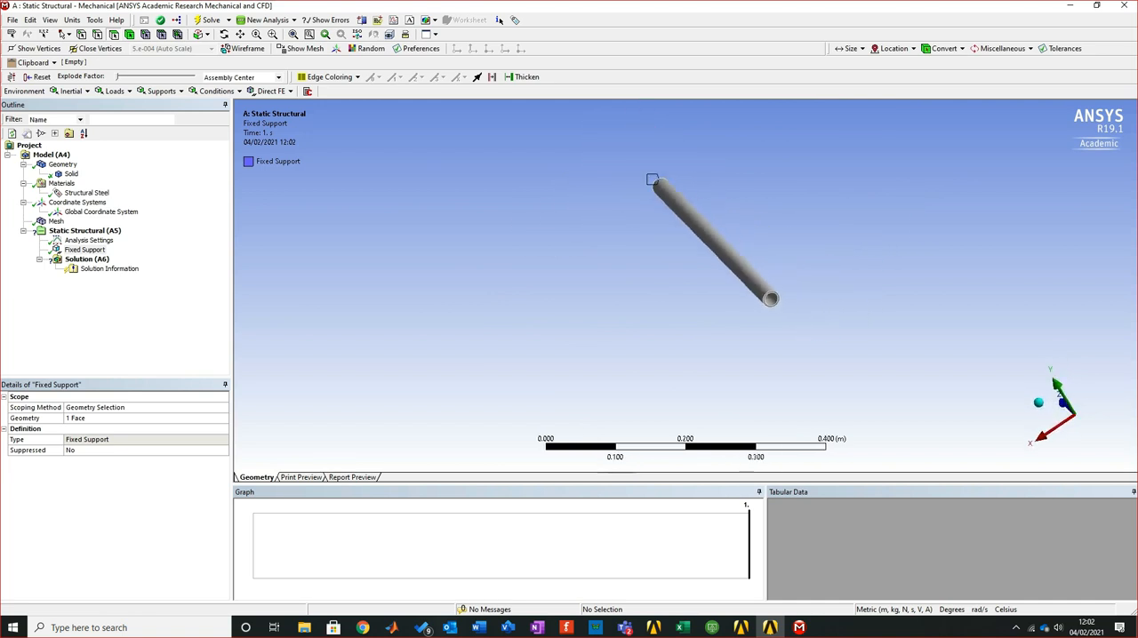
scroll(685, 285, up, 2)
scroll(643, 148, up, 2)
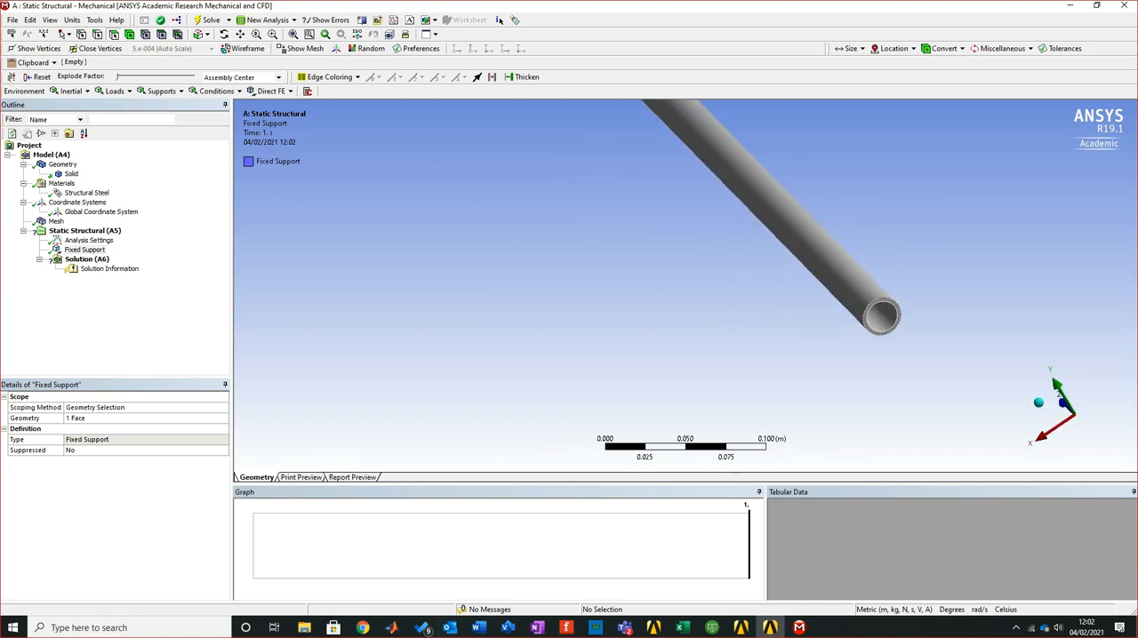
right_drag(830, 303, 951, 355)
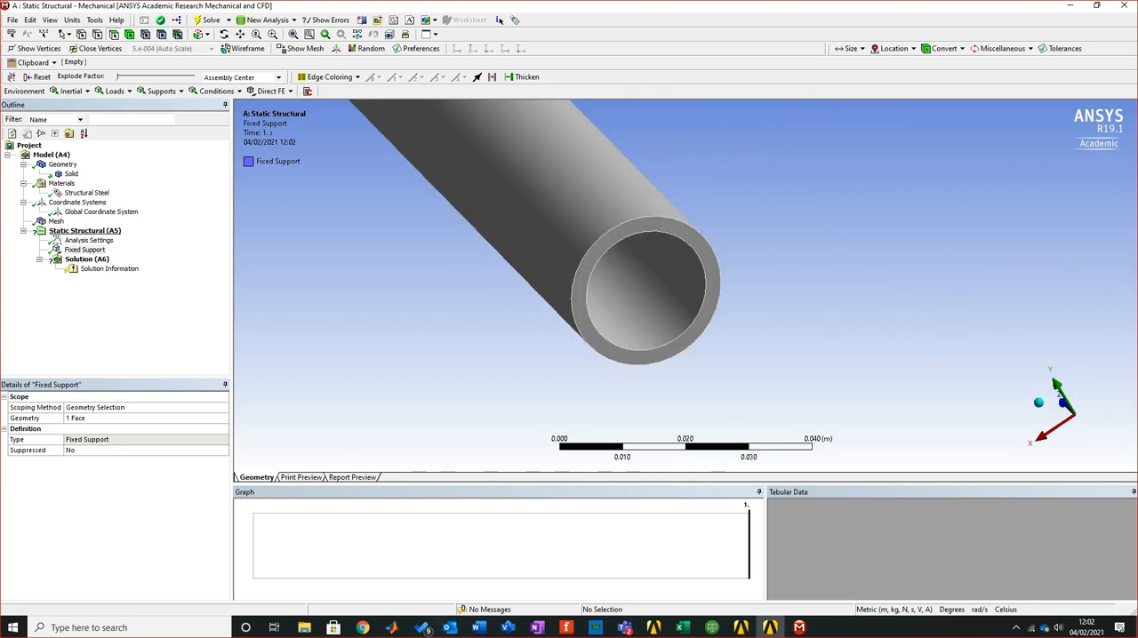
click(84, 230)
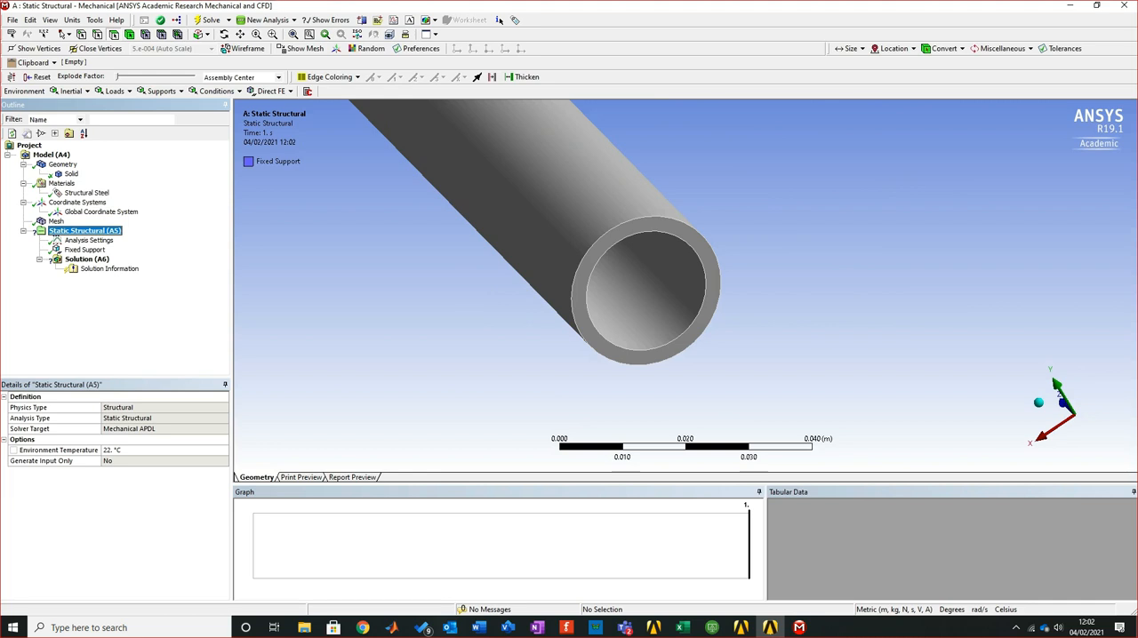
right_click(86, 232)
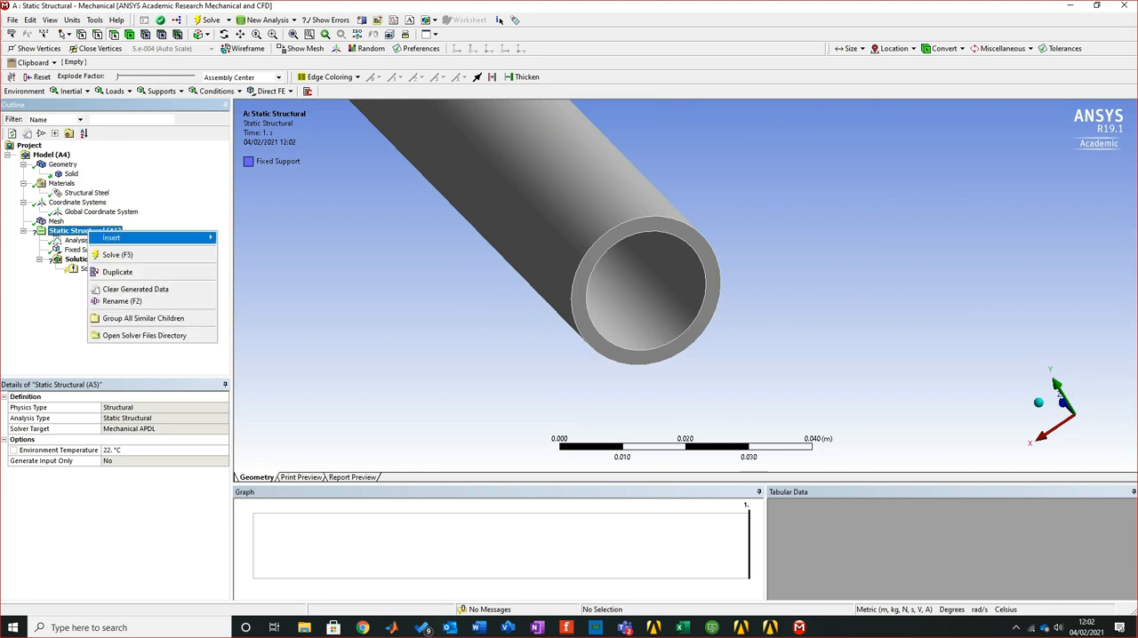
mouse_move(111, 237)
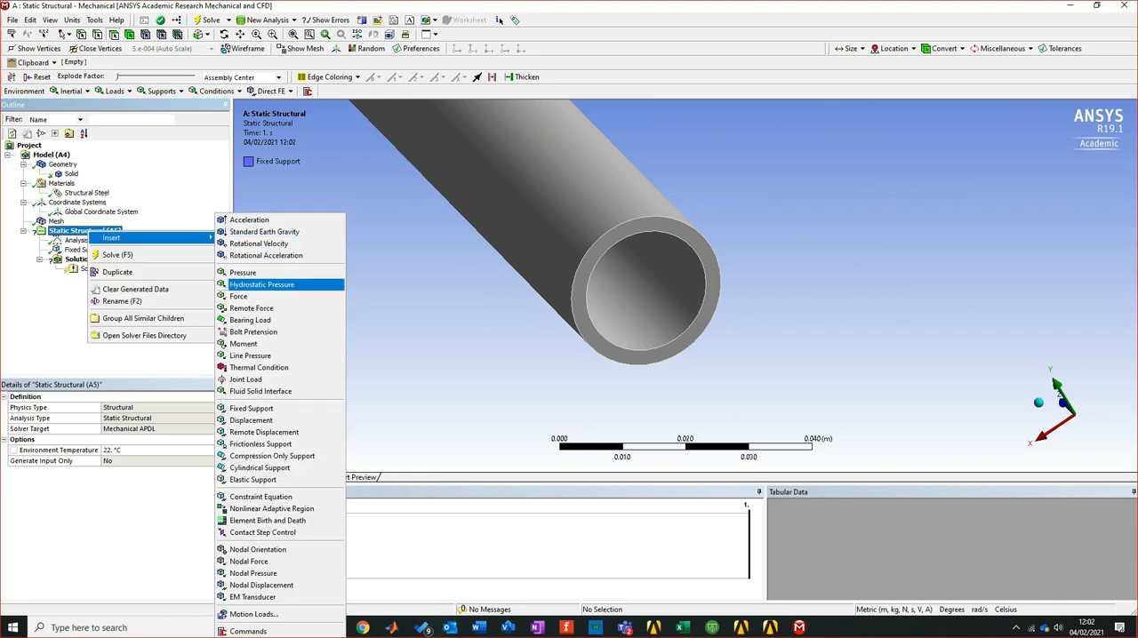
click(258, 296)
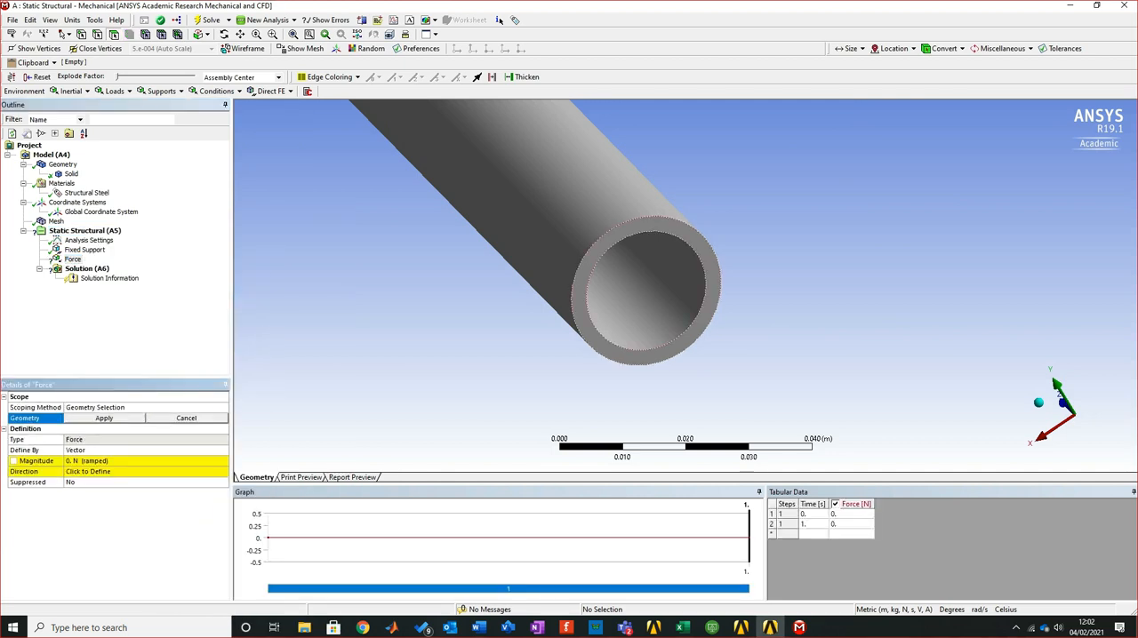
click(667, 229)
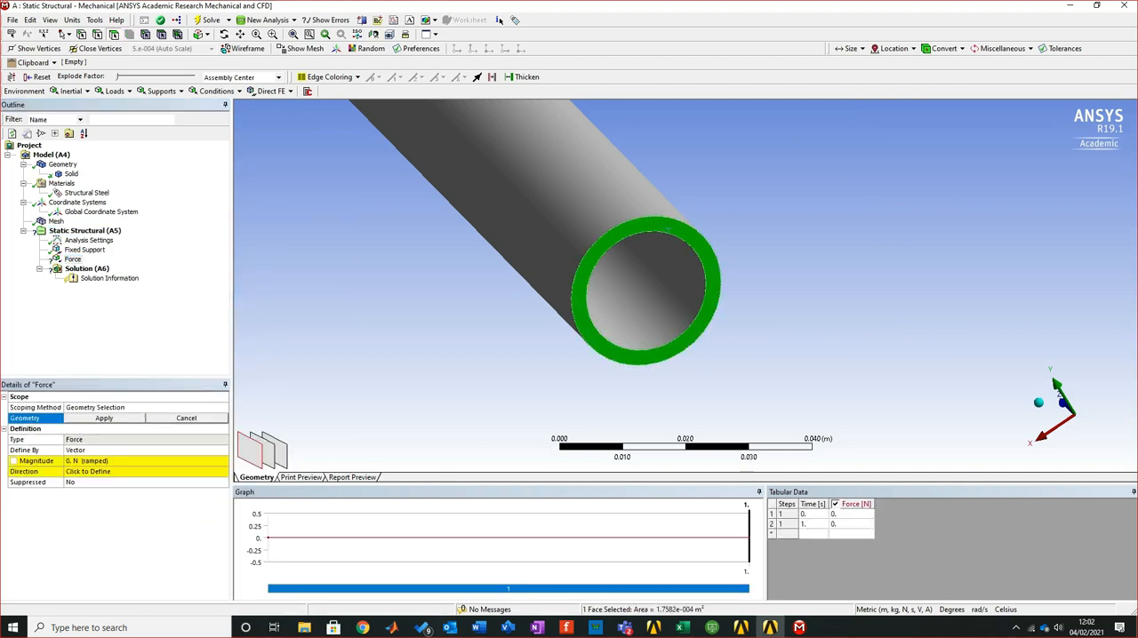
click(104, 418)
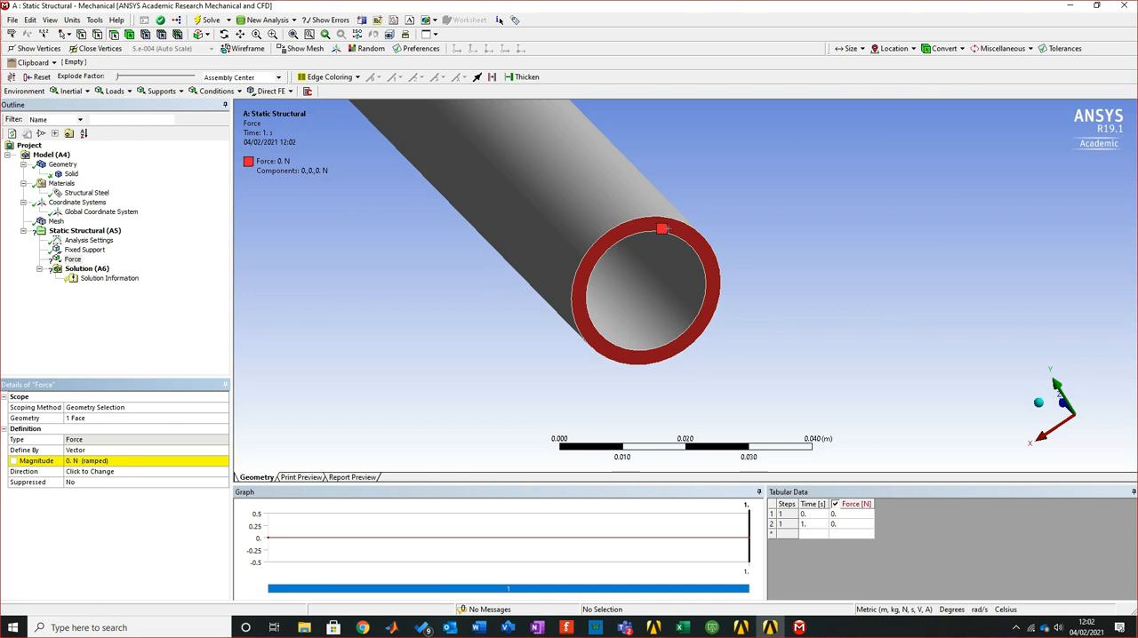
Try both senses of the force's vector direction along the pipe axis and apply the one pointing outward from the end face
click(104, 472)
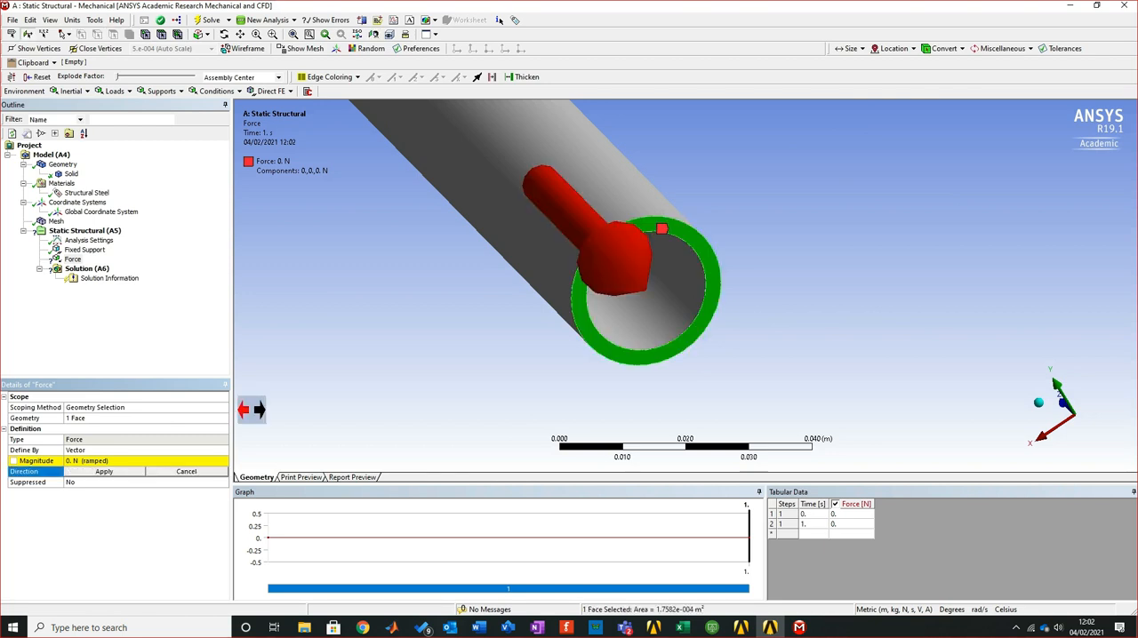
click(259, 410)
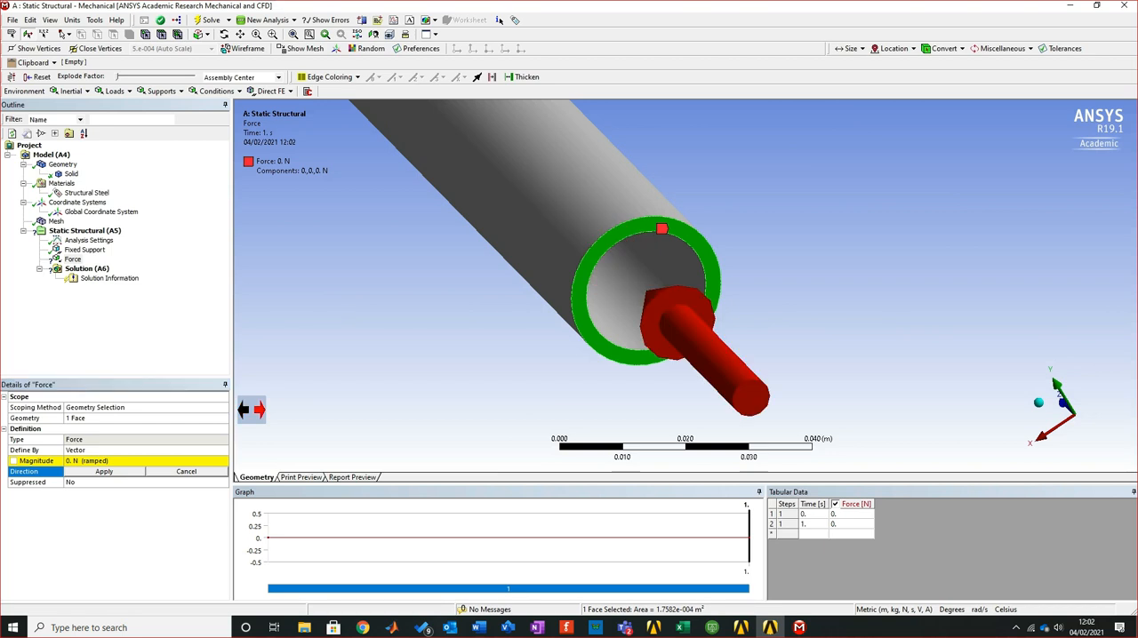
click(244, 410)
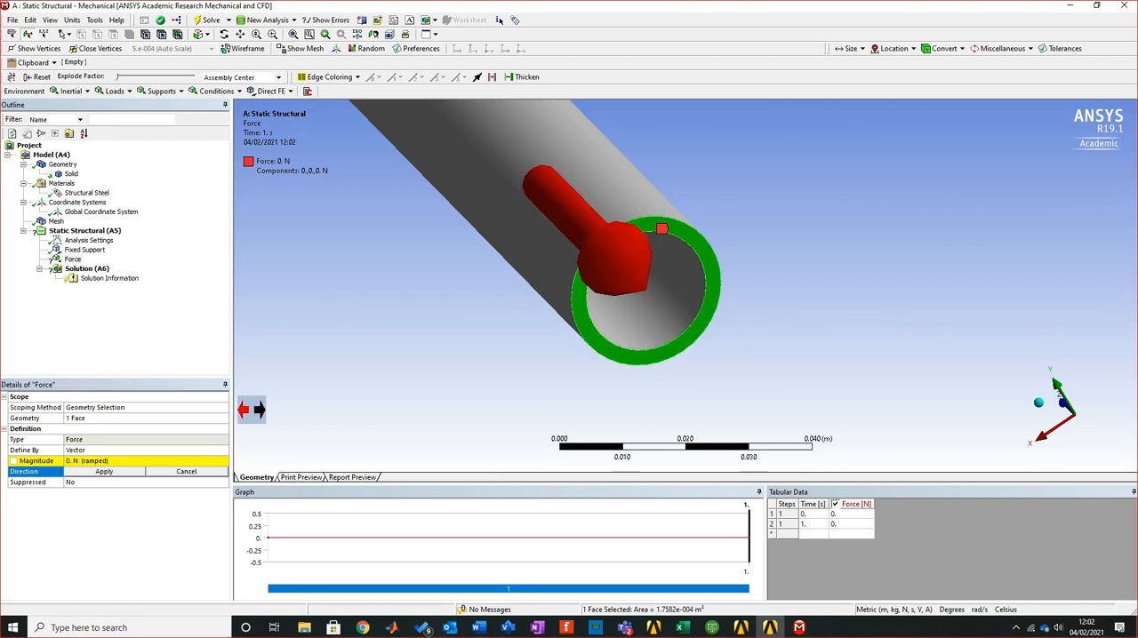
click(104, 472)
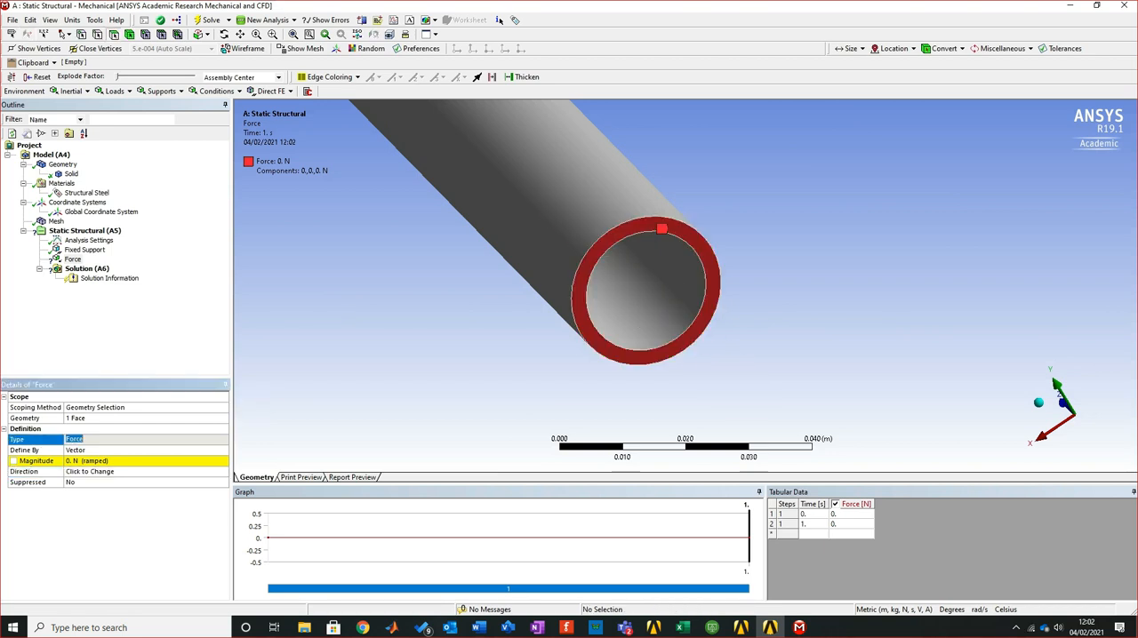
Define the force by components and set its Y component to -100 N
click(104, 451)
click(223, 451)
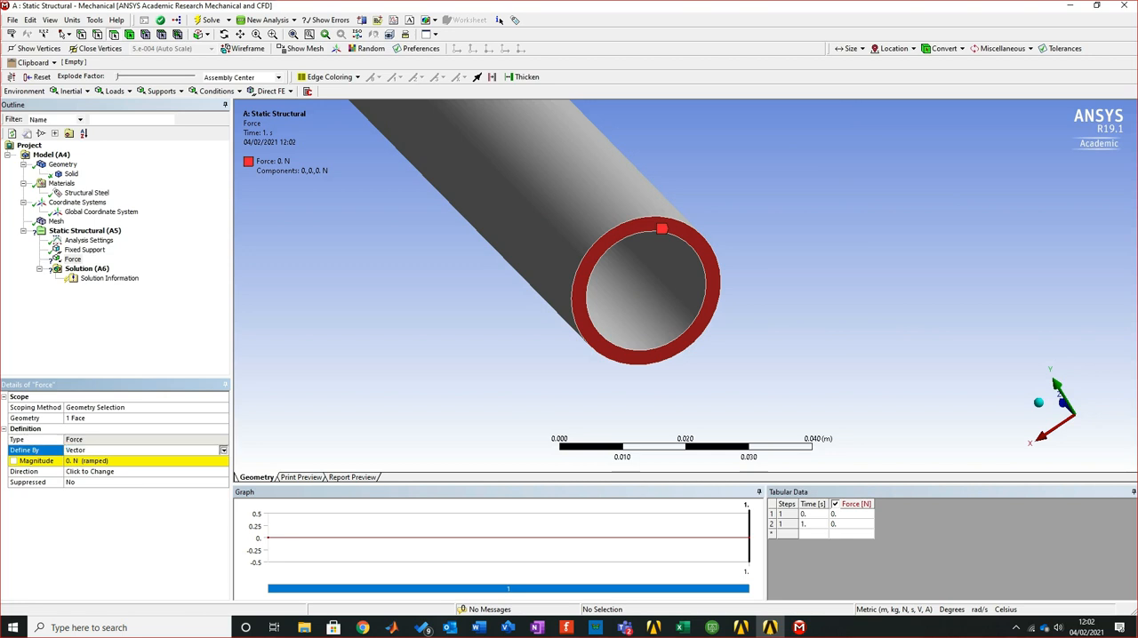
click(98, 466)
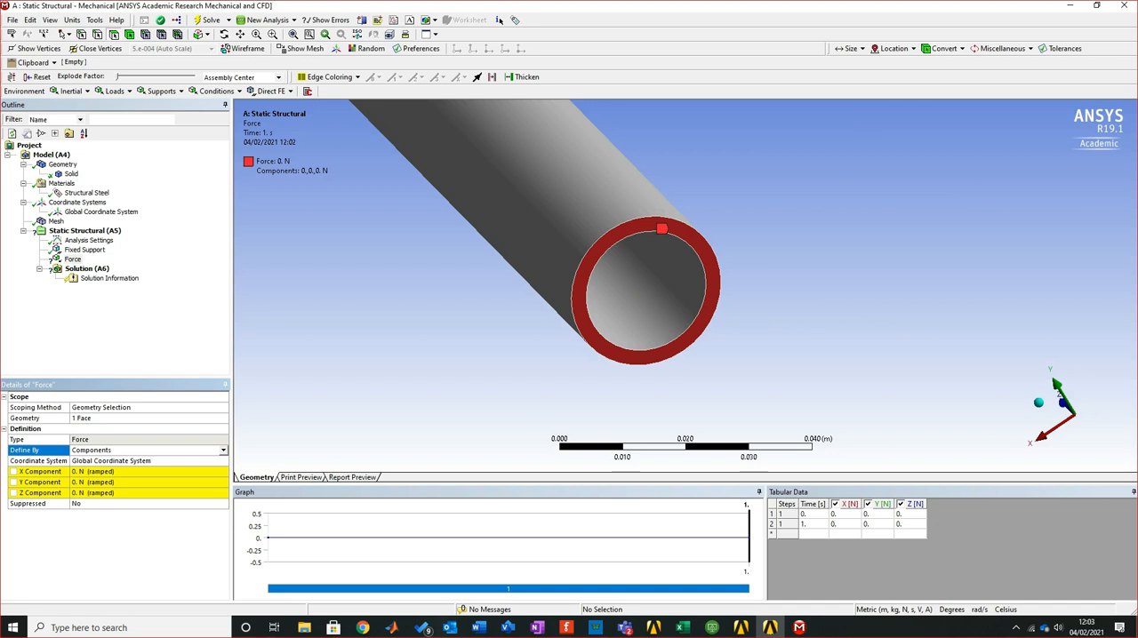
click(116, 482)
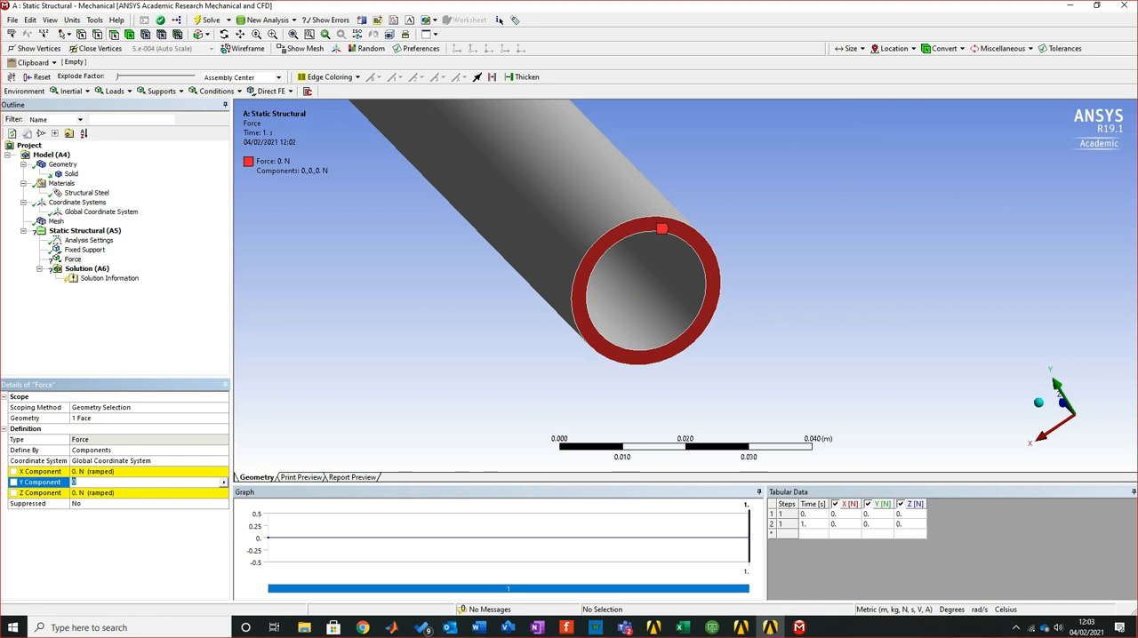
middle_drag(622, 293, 756, 222)
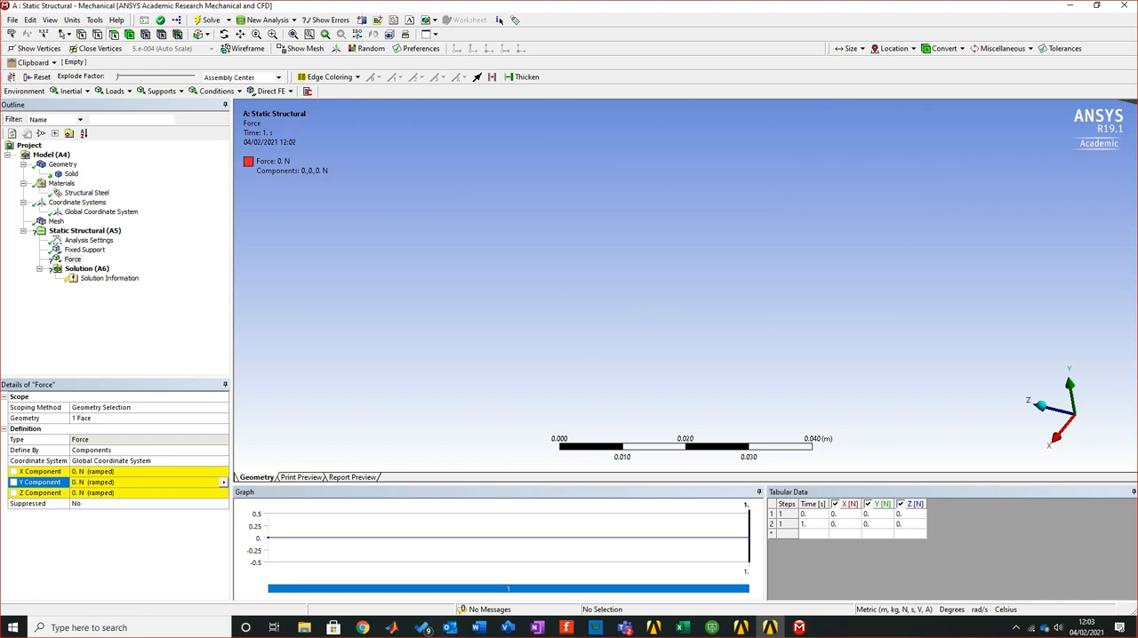
click(142, 483)
text(-100)
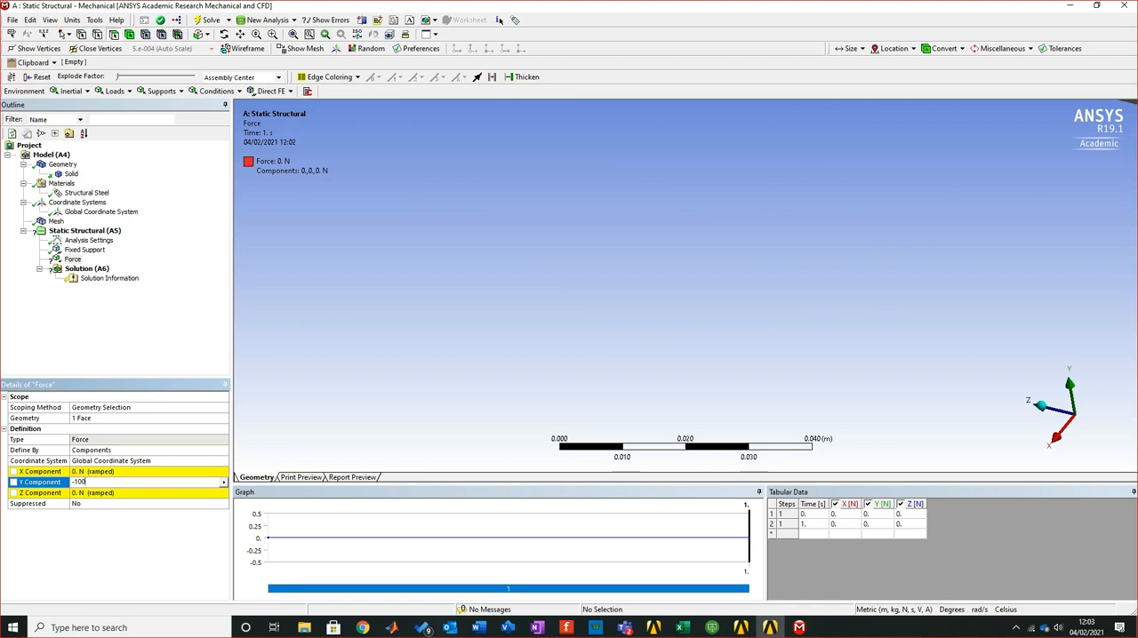
key(Return)
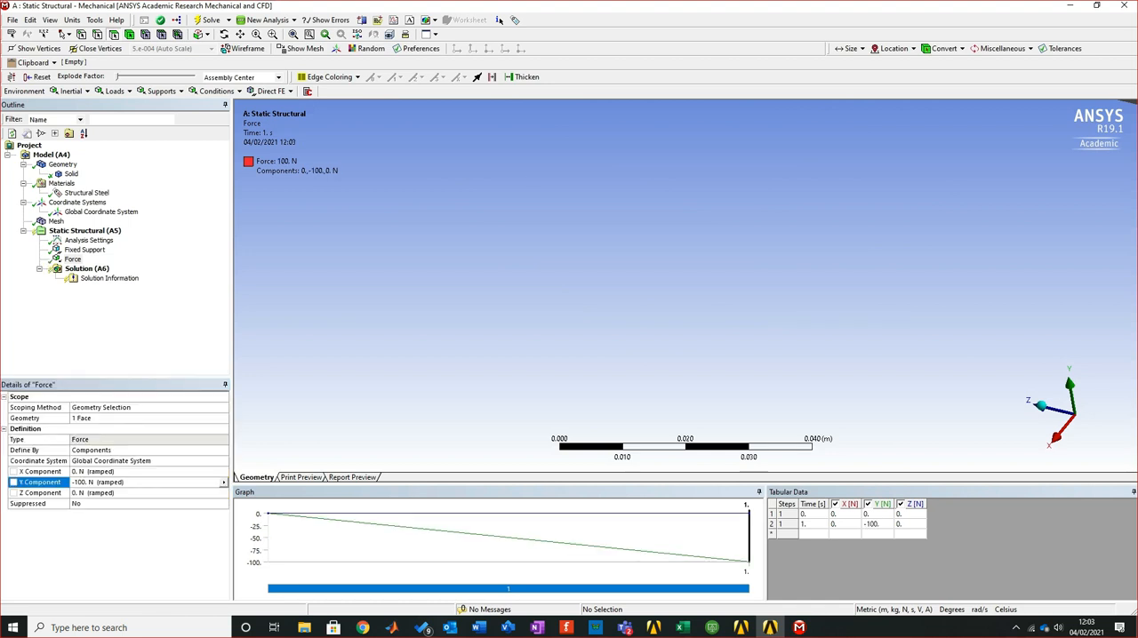
Examine the force's direction at the loaded end face and its placement on the full pipe
right_click(530, 177)
click(570, 264)
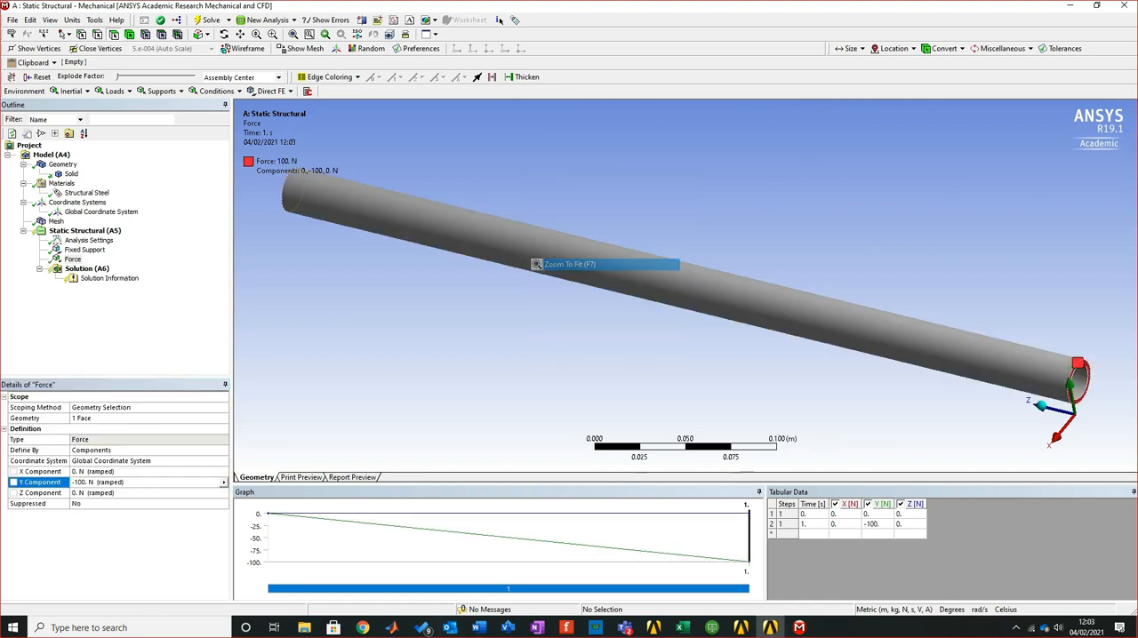
middle_drag(569, 264, 462, 253)
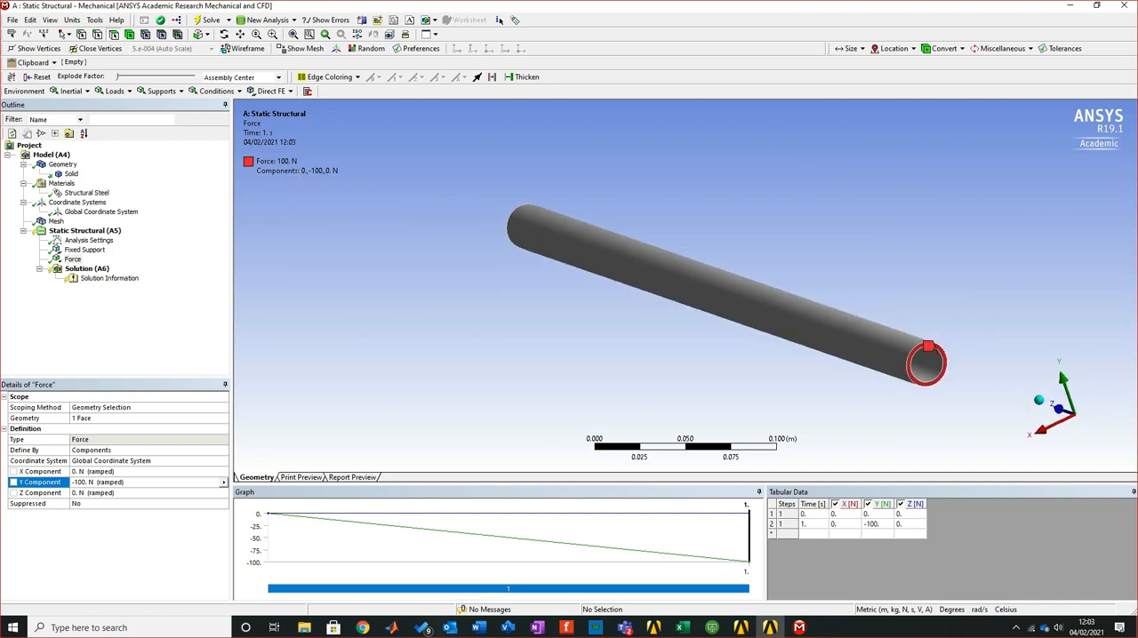
right_drag(847, 311, 999, 392)
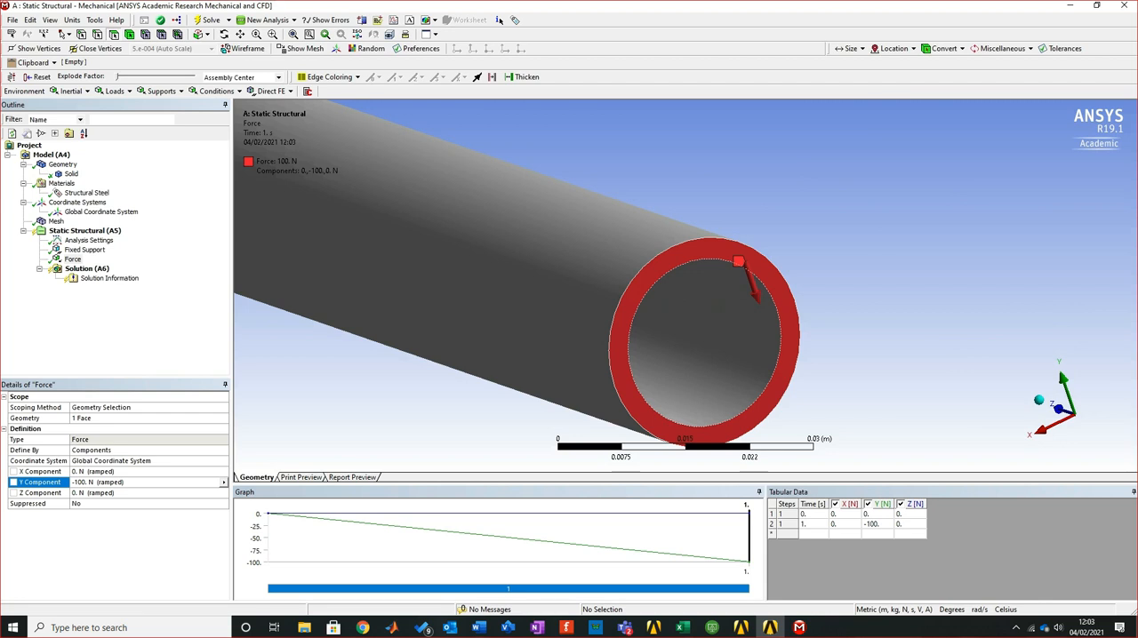
scroll(591, 292, down, 2)
middle_drag(591, 293, 652, 302)
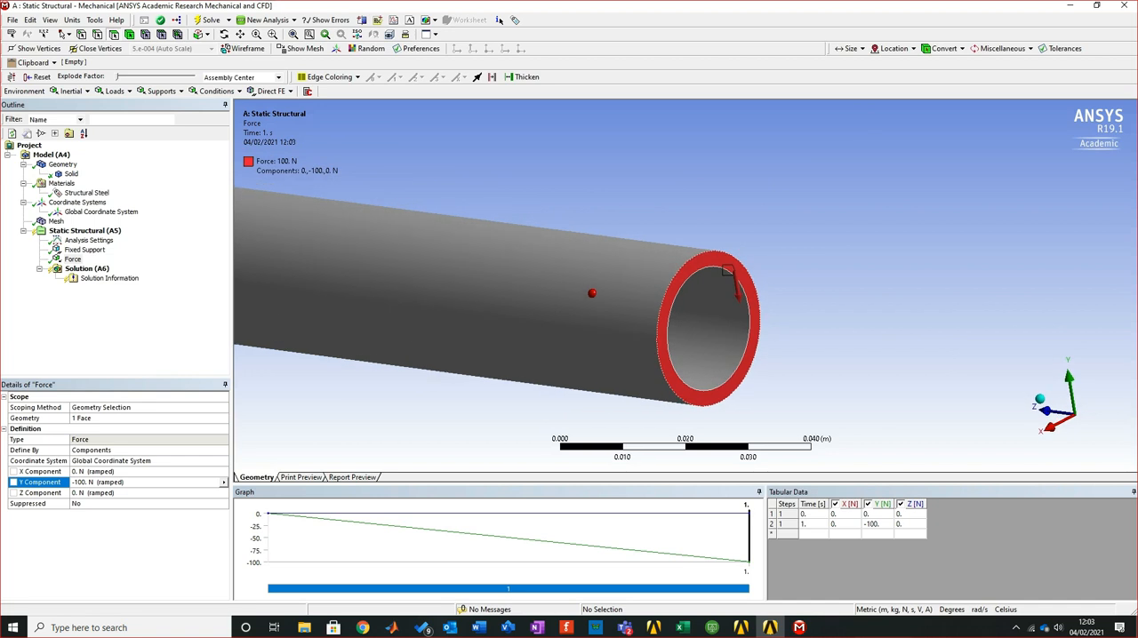
scroll(727, 270, down, 3)
right_click(501, 162)
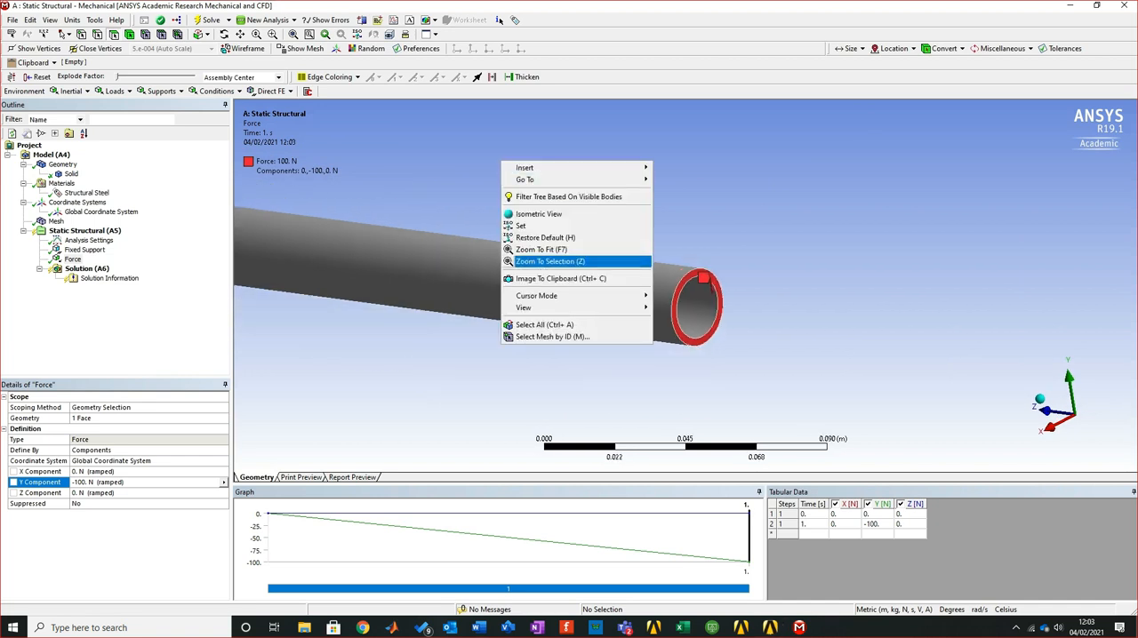
click(540, 249)
middle_drag(622, 266, 445, 275)
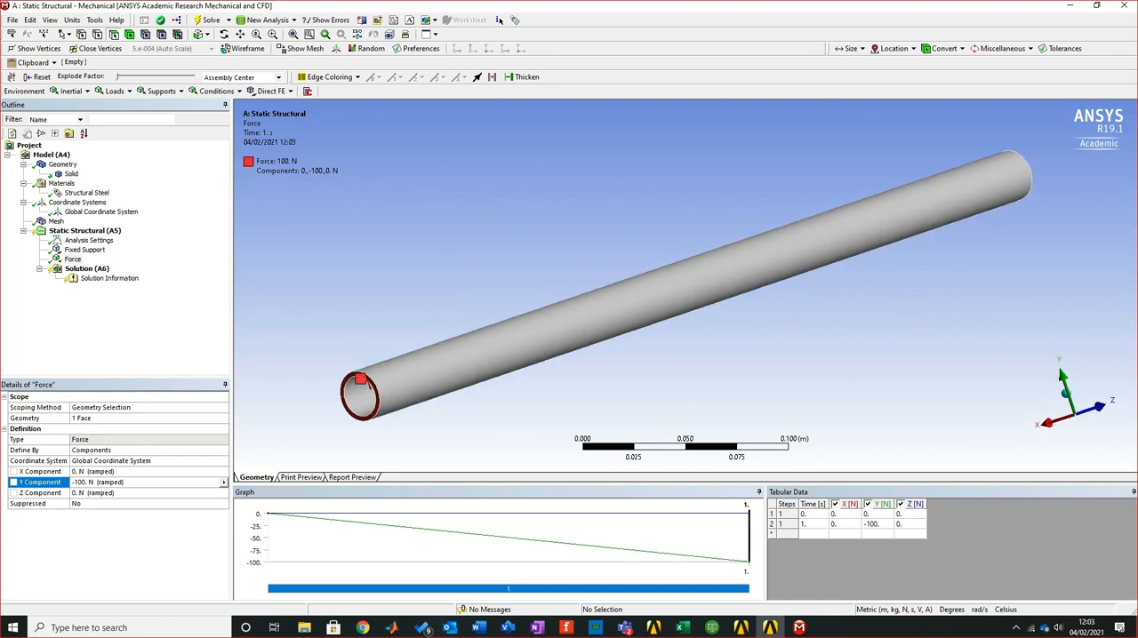
Switch to the Word tutorial document, review the cantilever loading diagram above the Theory section, and return to ANSYS Mechanical
click(478, 627)
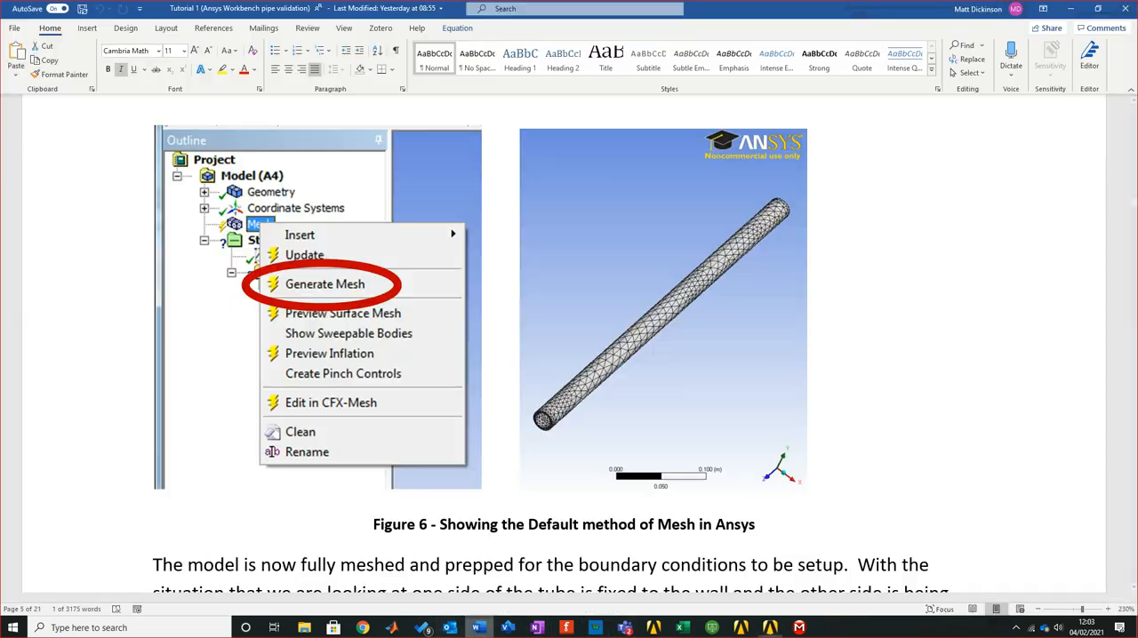
scroll(569, 337, up, 15)
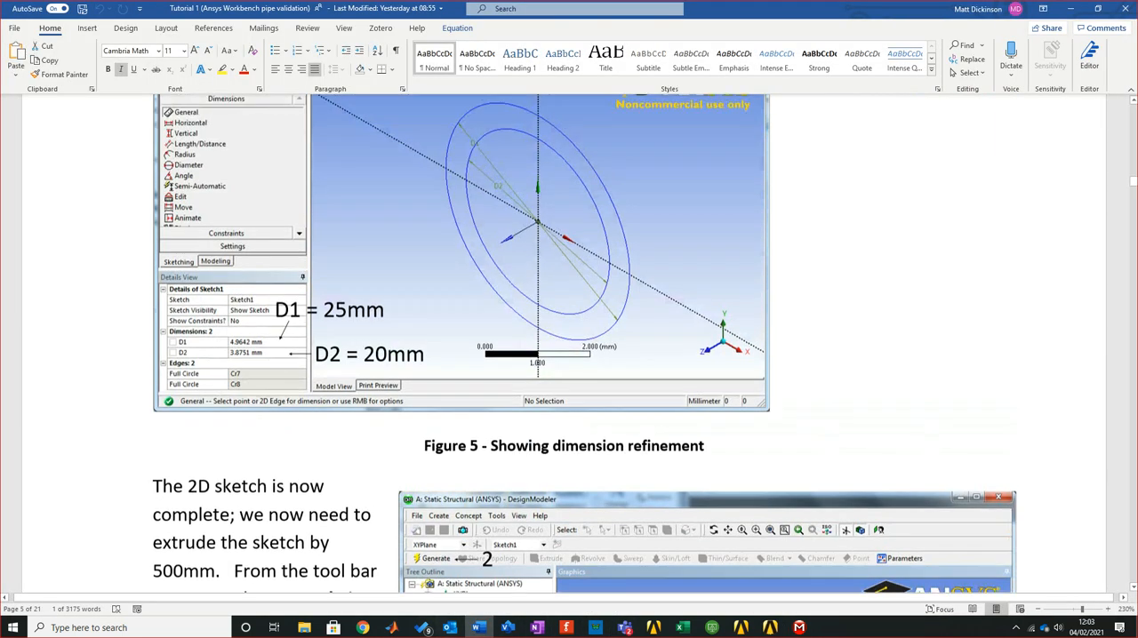
scroll(569, 338, up, 15)
scroll(569, 337, up, 20)
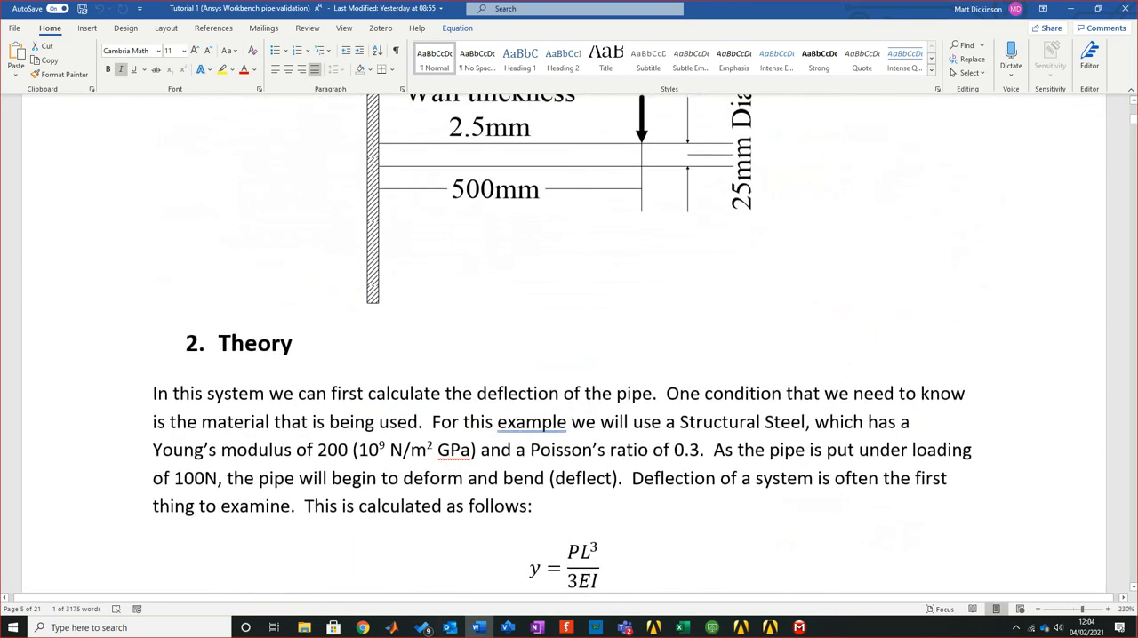
scroll(569, 337, up, 5)
scroll(569, 337, down, 3)
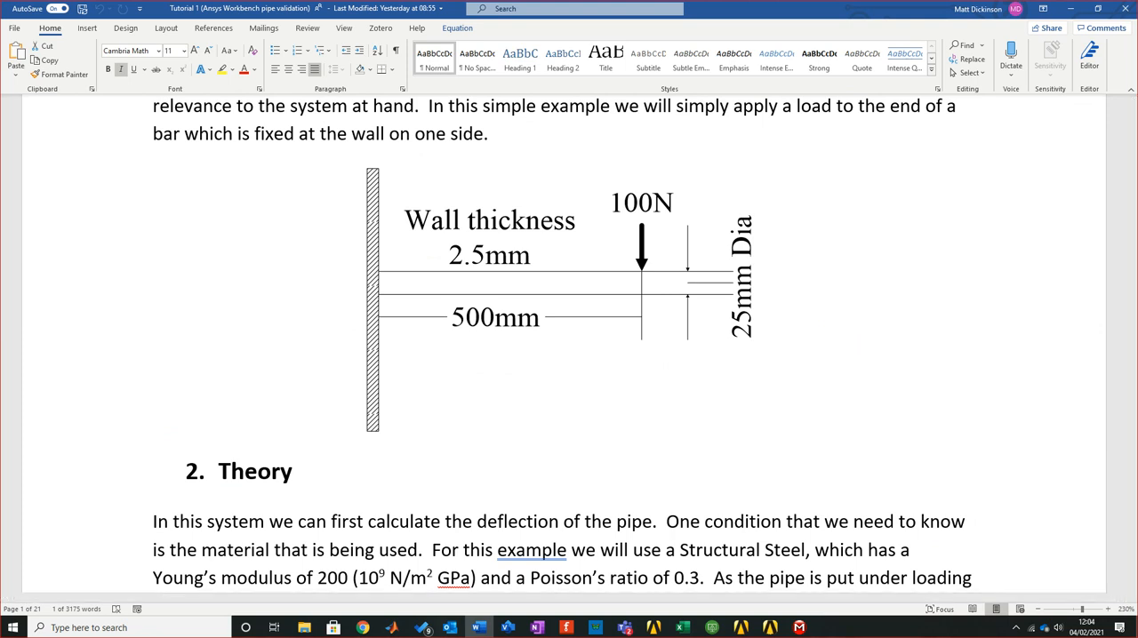
key(alt+Tab)
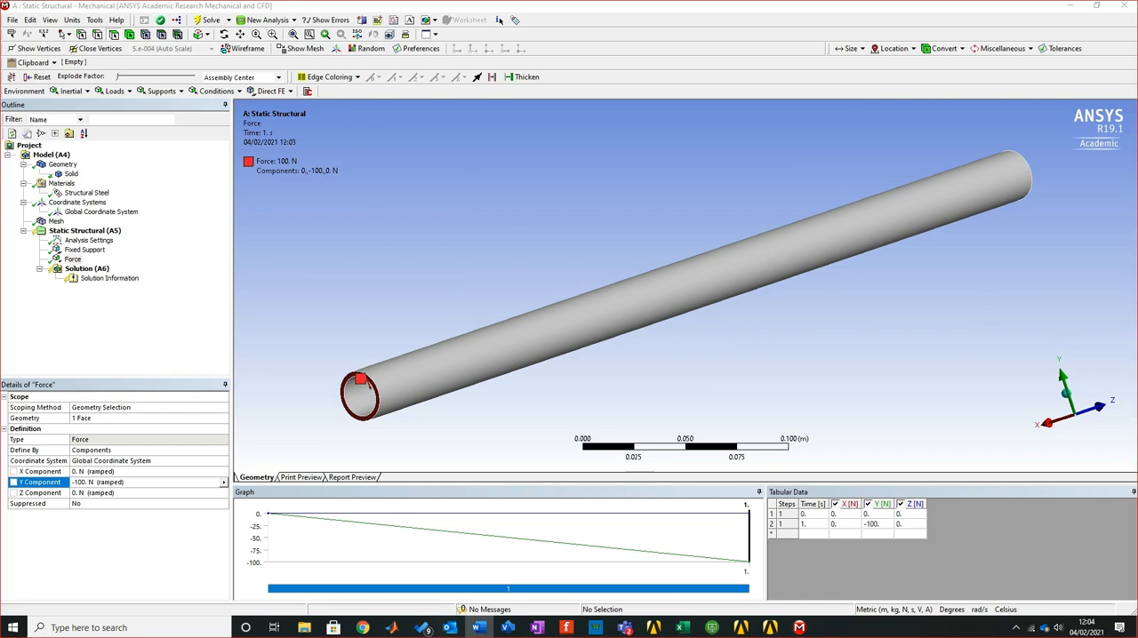
Add an Equivalent (von-Mises) stress result to the solution of the static structural analysis
middle_drag(622, 293, 606, 270)
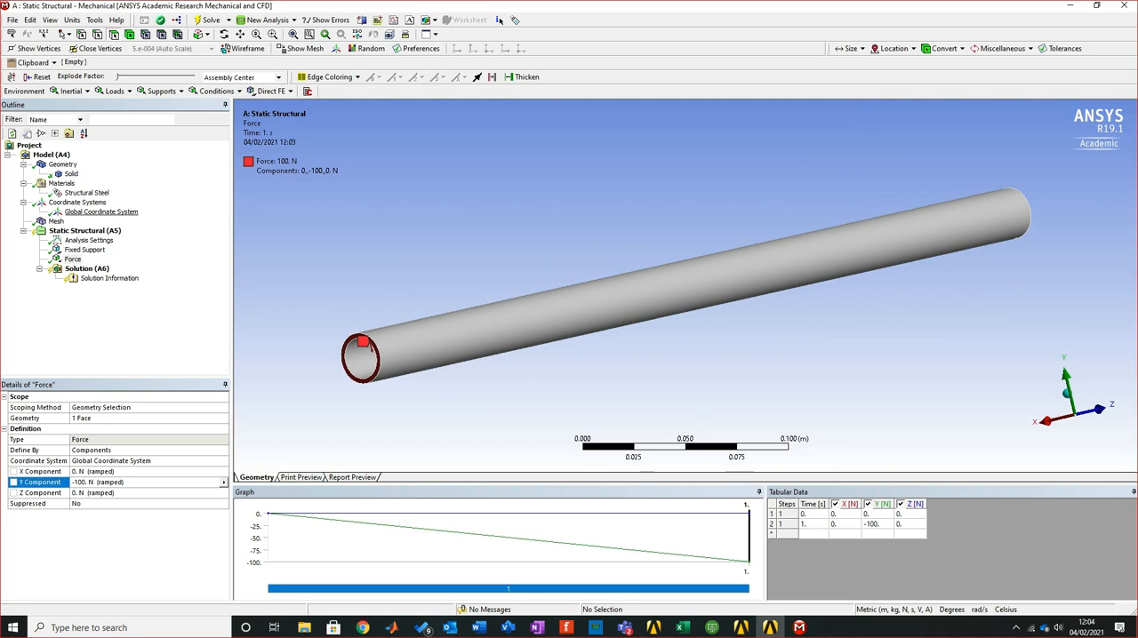
click(87, 268)
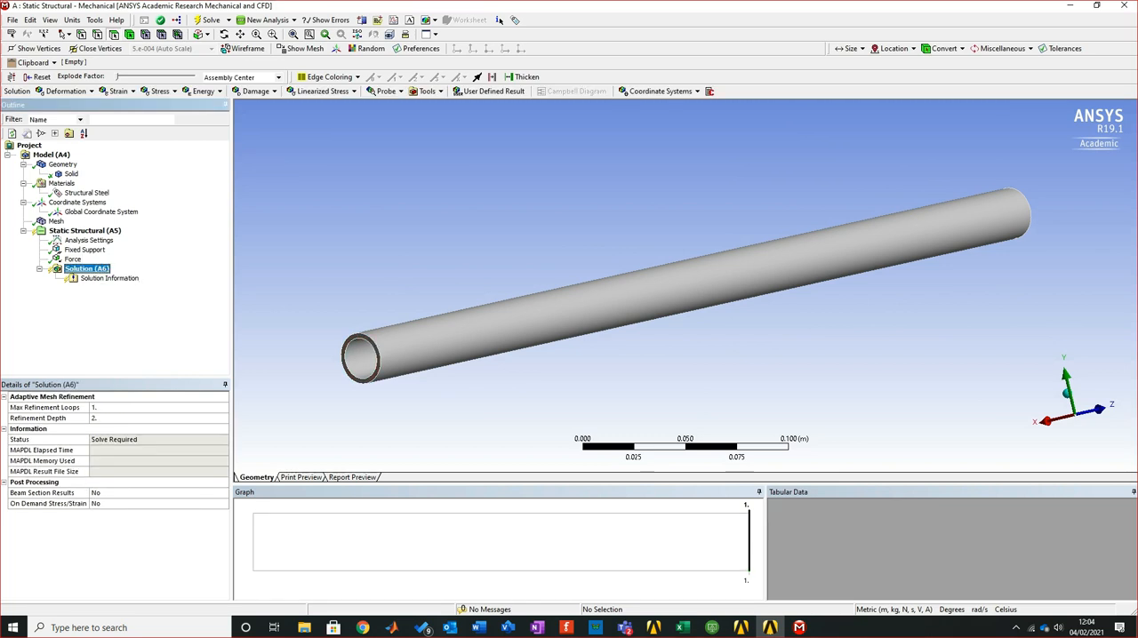
right_click(99, 269)
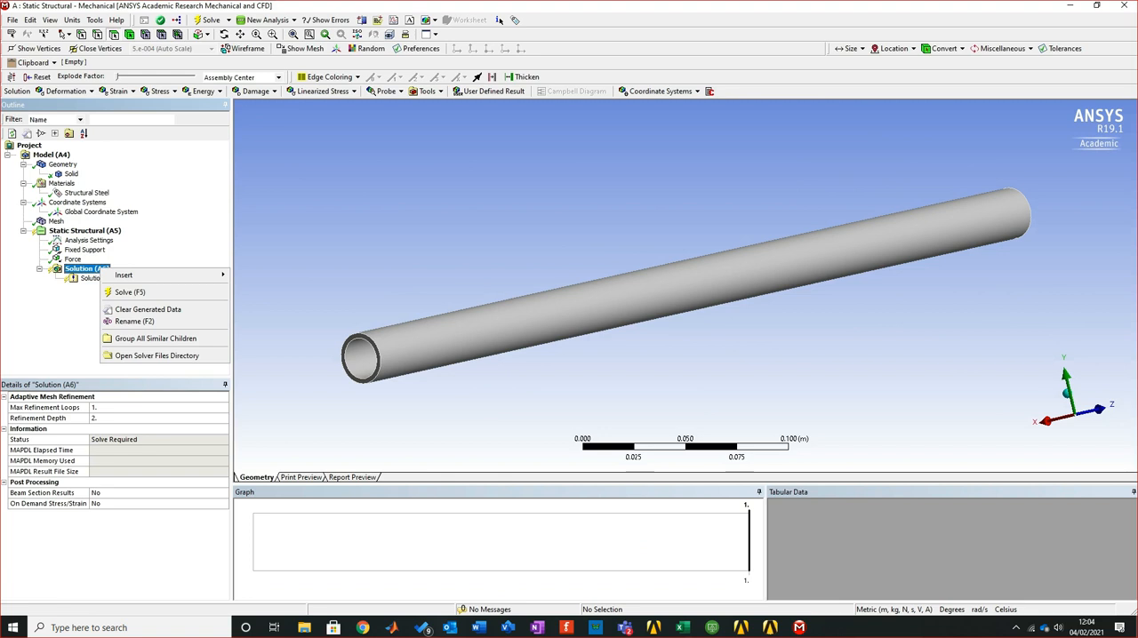
mouse_move(124, 274)
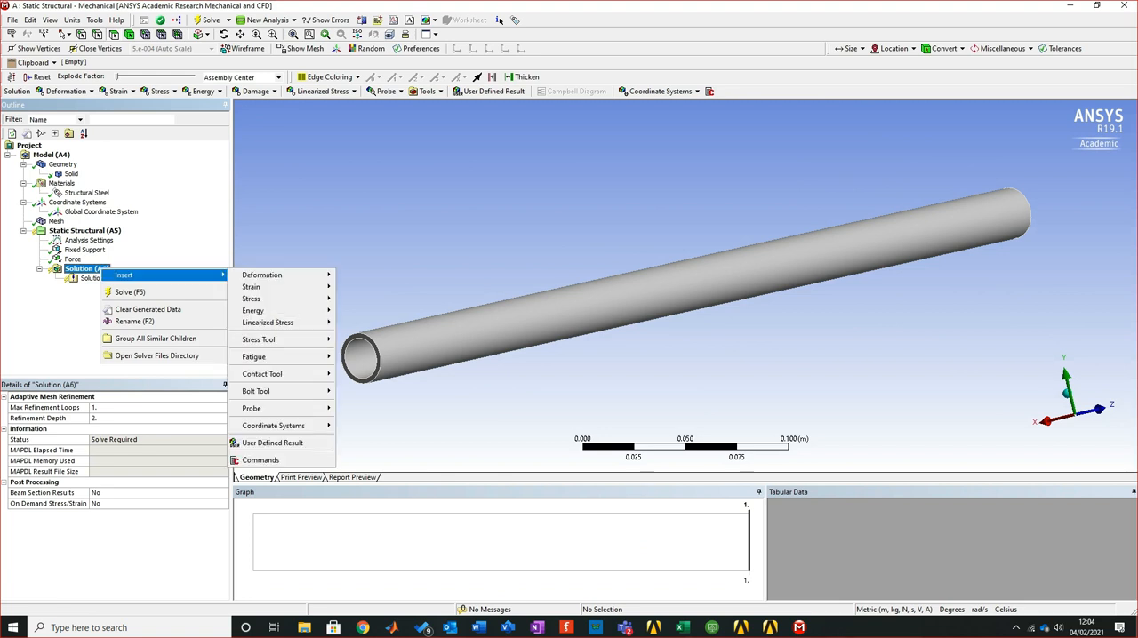
mouse_move(267, 299)
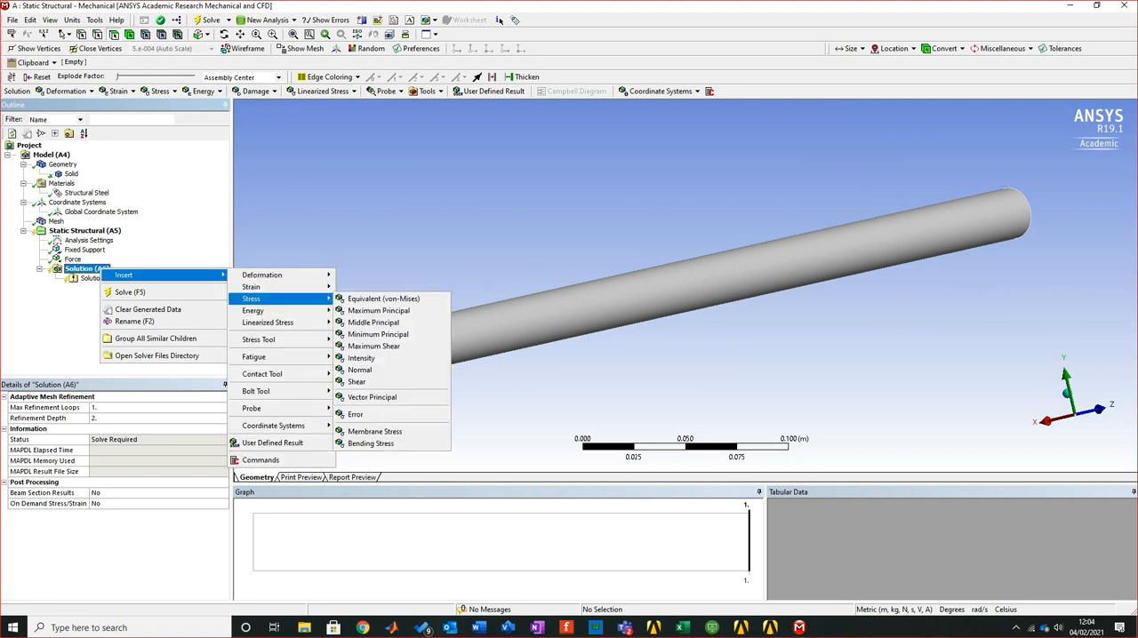
click(383, 299)
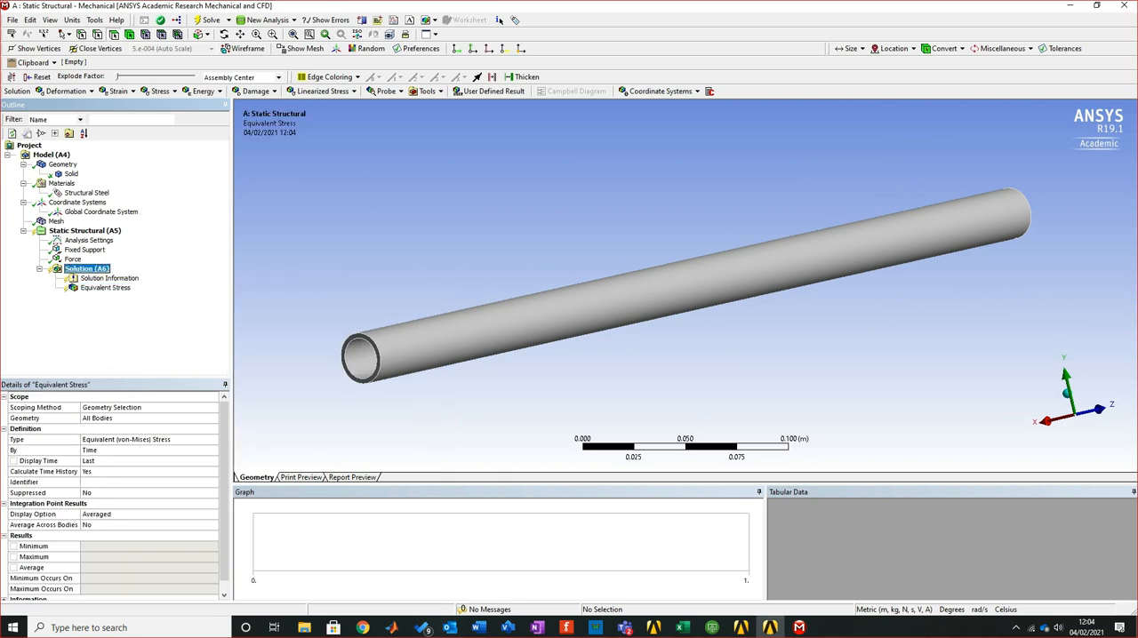
Add a Total Deformation result to the solution
right_click(82, 269)
mouse_move(103, 274)
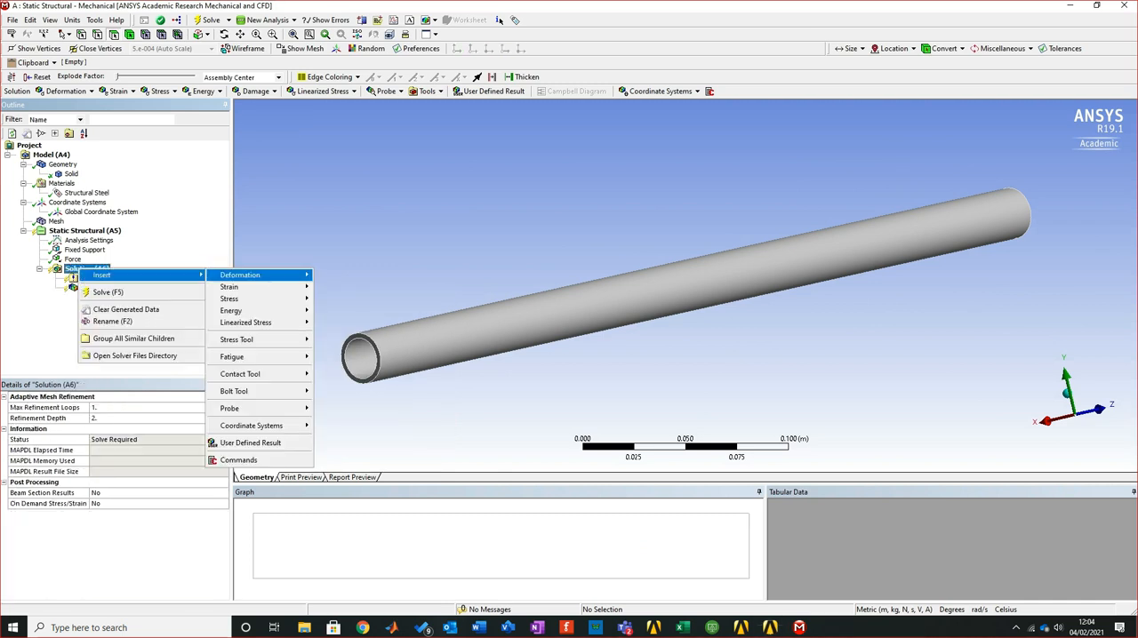
mouse_move(245, 275)
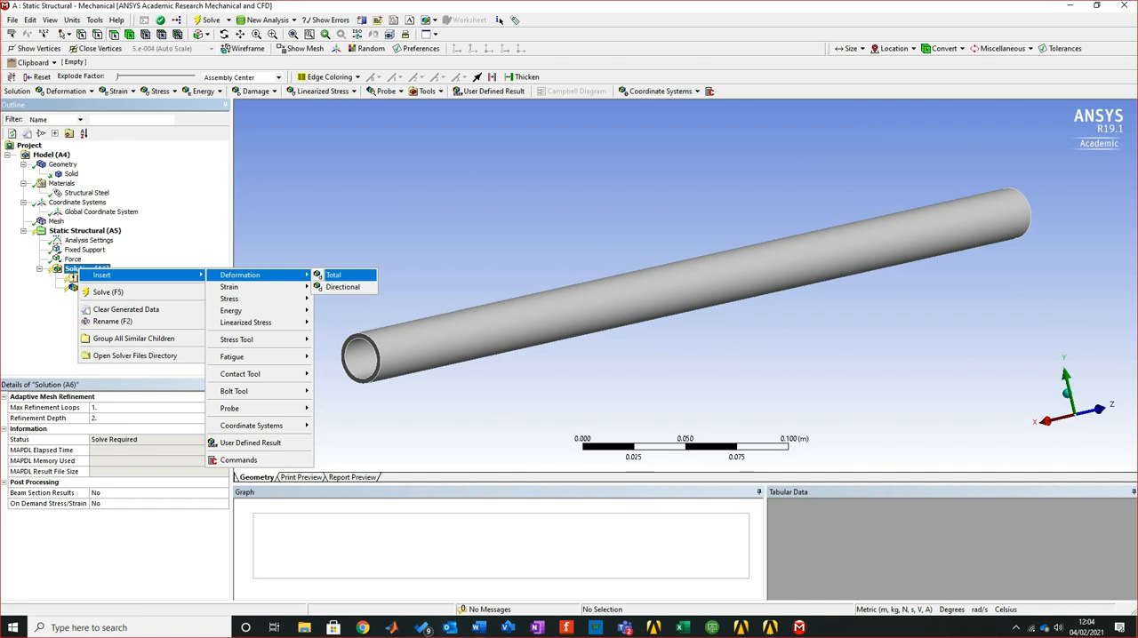
click(335, 275)
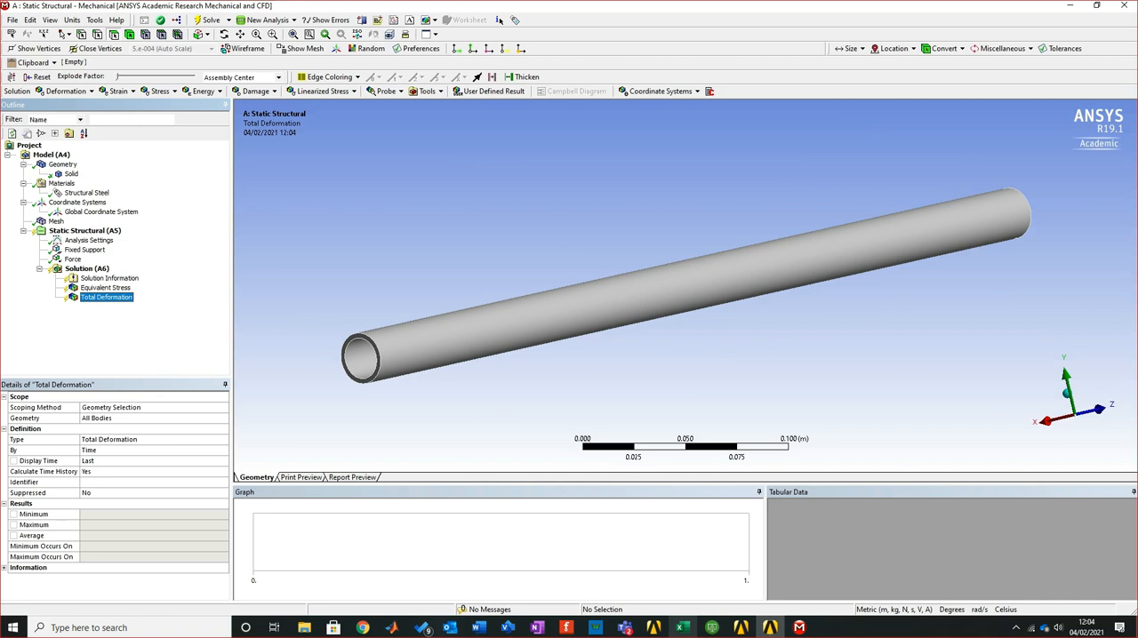
Check the system's status in the Workbench project schematic, then return to Mechanical with the analysis solved
click(741, 627)
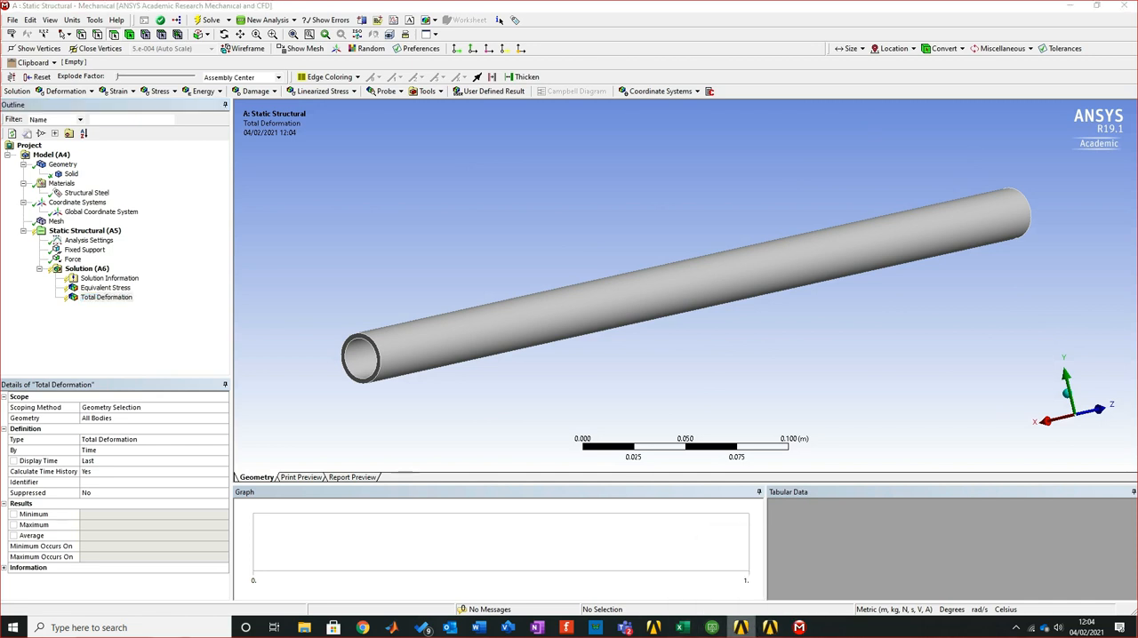
drag(800, 12, 779, 157)
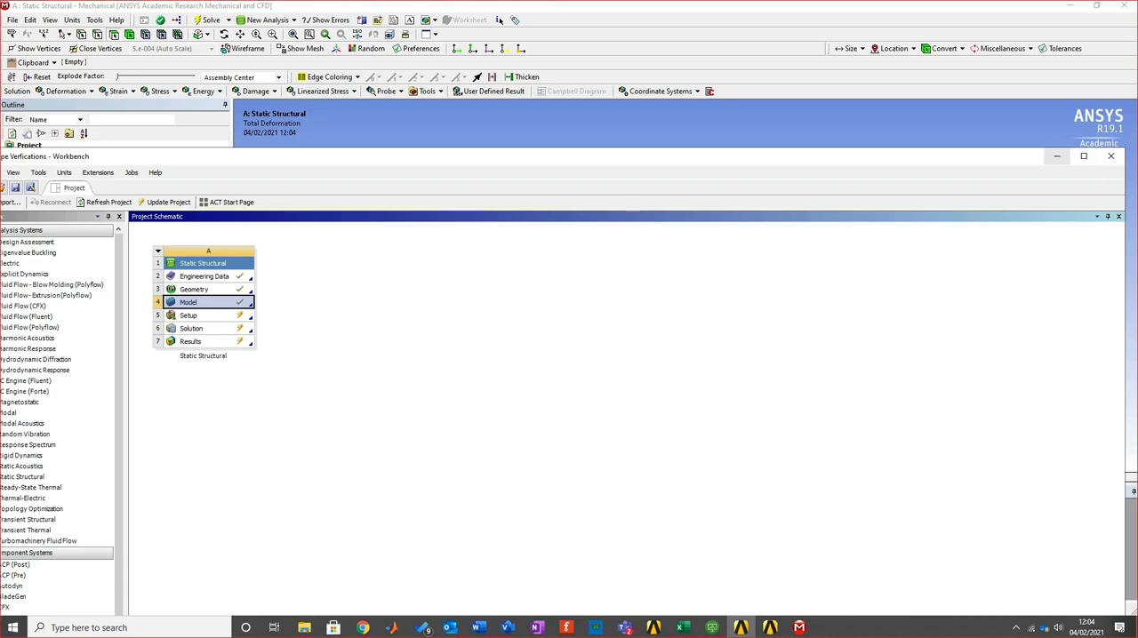
click(1056, 157)
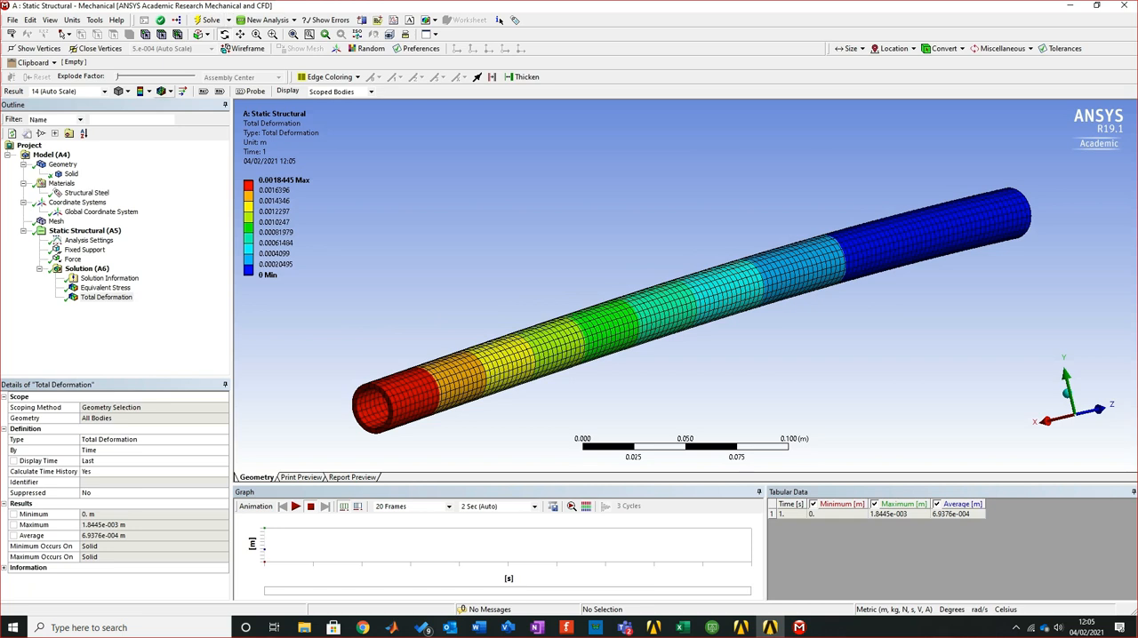
Display the total deformation result without wireframe and play its animation on the bent pipe, pausing it partway
click(166, 92)
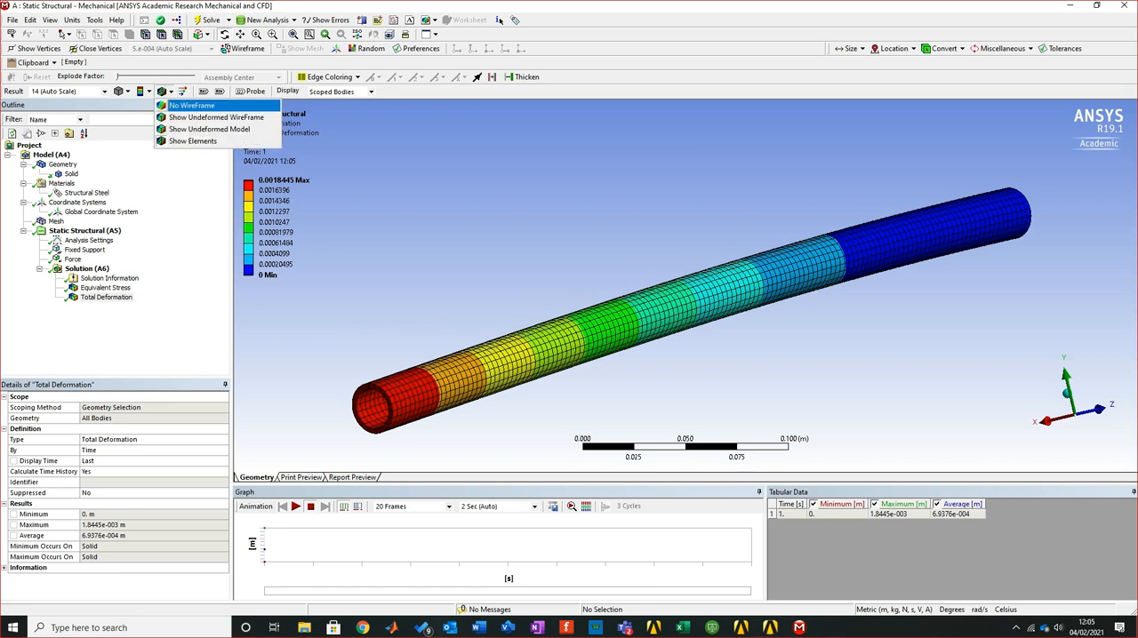
click(191, 105)
middle_drag(658, 302, 867, 298)
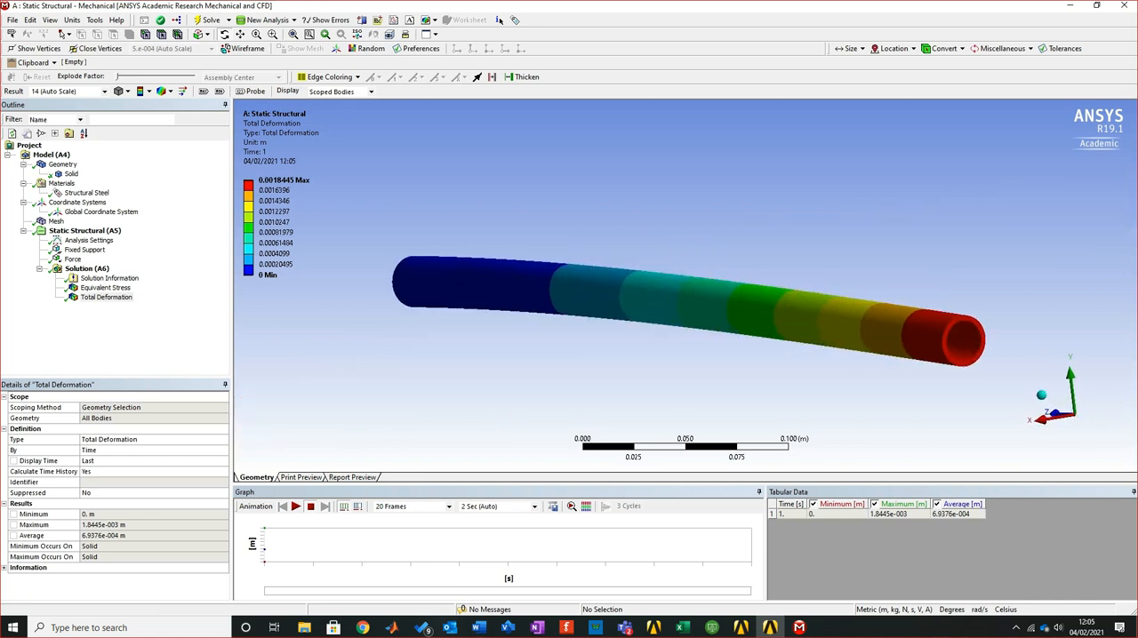
click(295, 505)
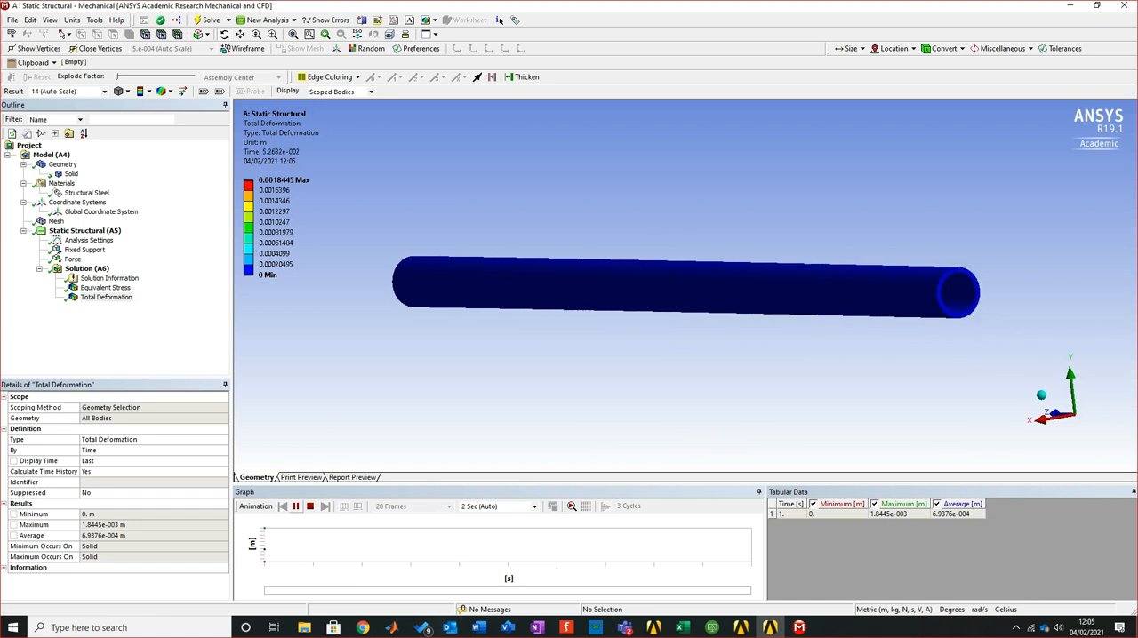
click(296, 506)
Change the unit system to Metric (mm, kg, N, s, mV, mA)
click(72, 20)
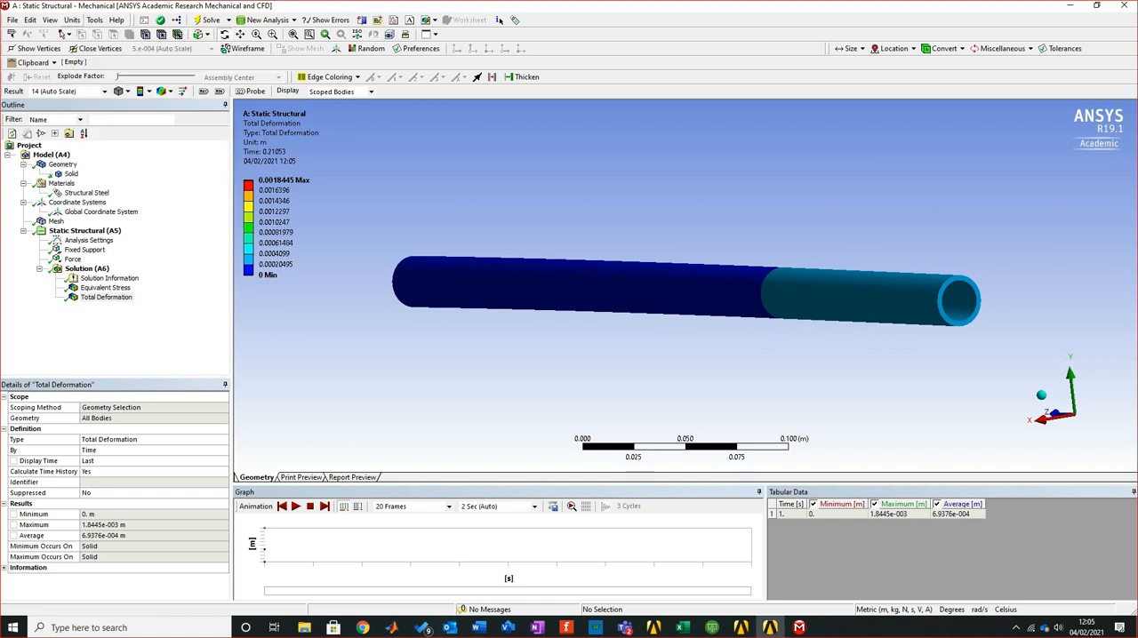
key(Down)
key(Down)
key(Down)
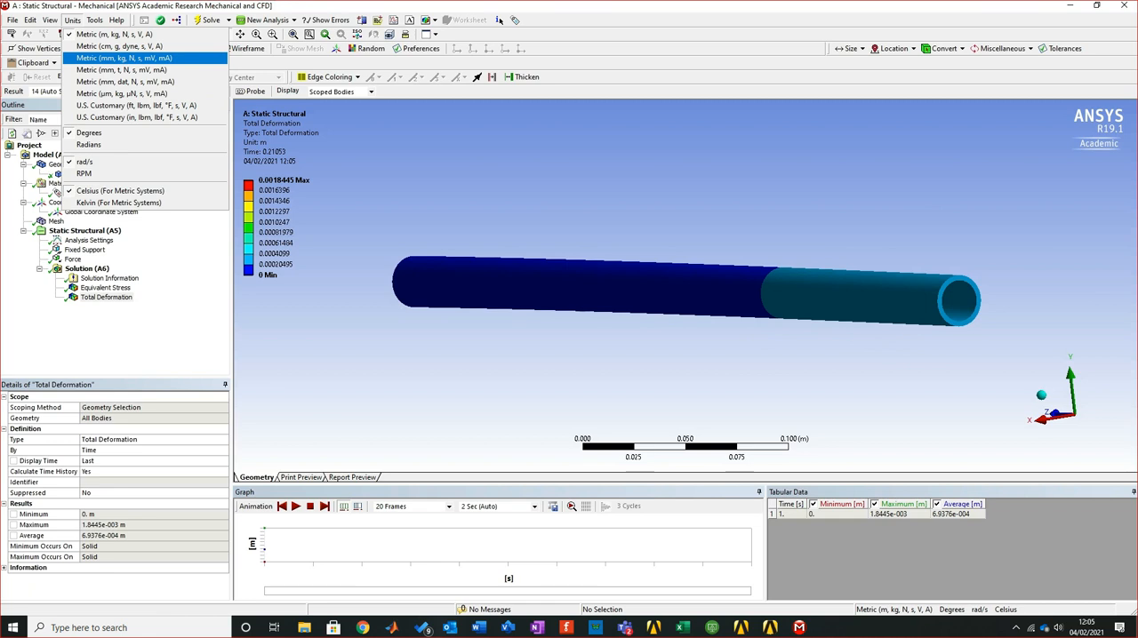
key(Return)
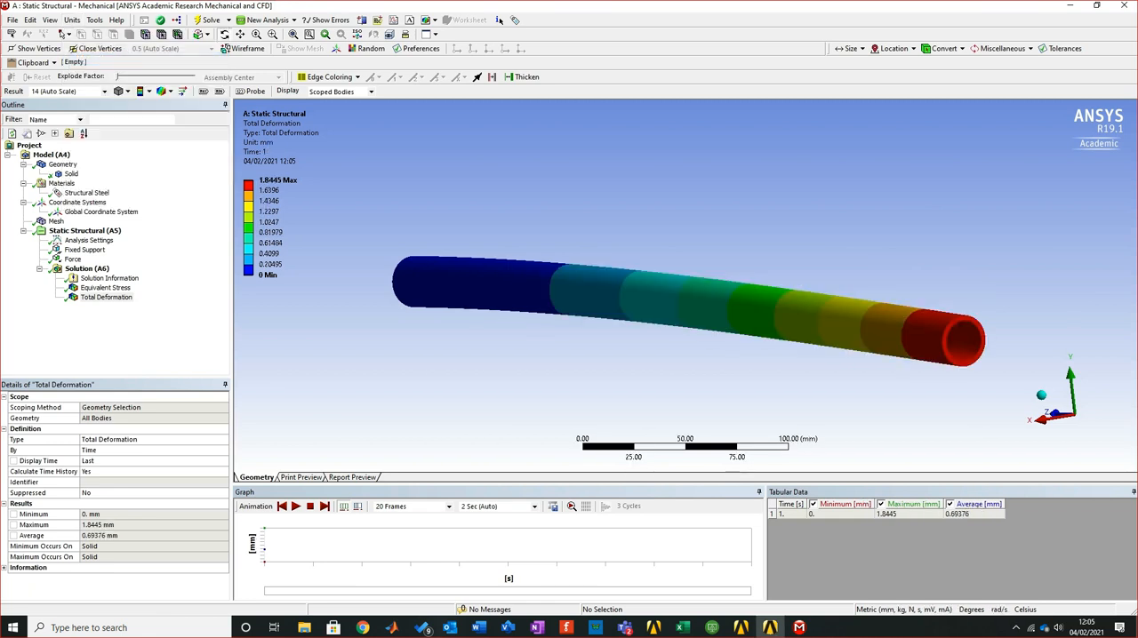
Compare the maximum total deformation with the calculated deflection in cell D9 of the Excel sheet and return to the deformation result
mouse_move(472, 294)
middle_down()
mouse_move(458, 333)
mouse_move(460, 307)
mouse_move(491, 300)
middle_up()
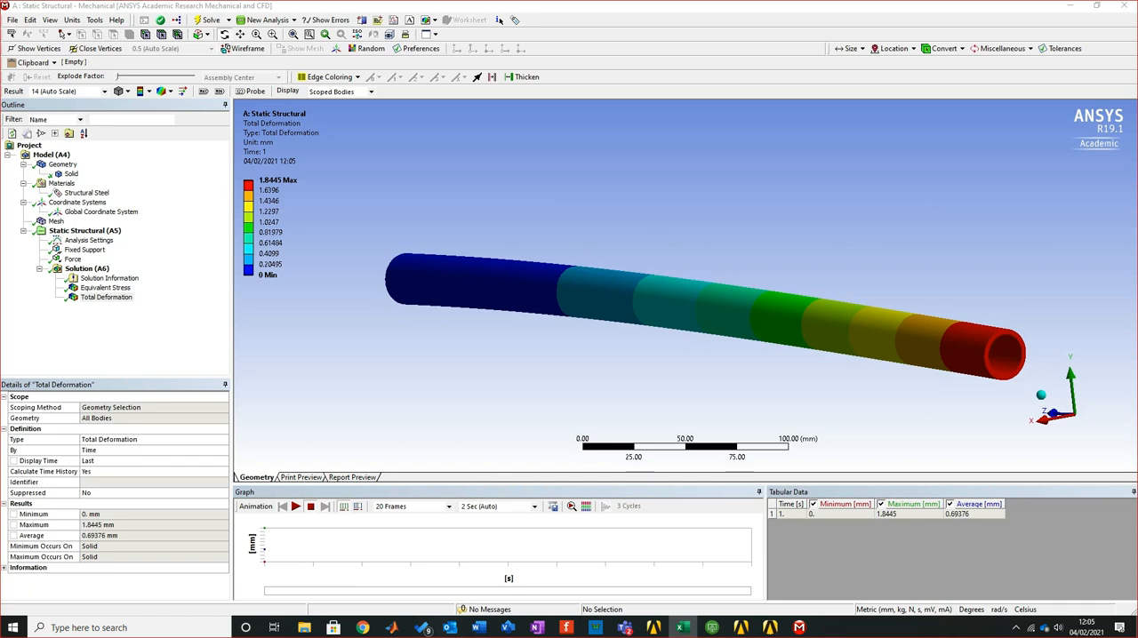
key(super+shift+Left)
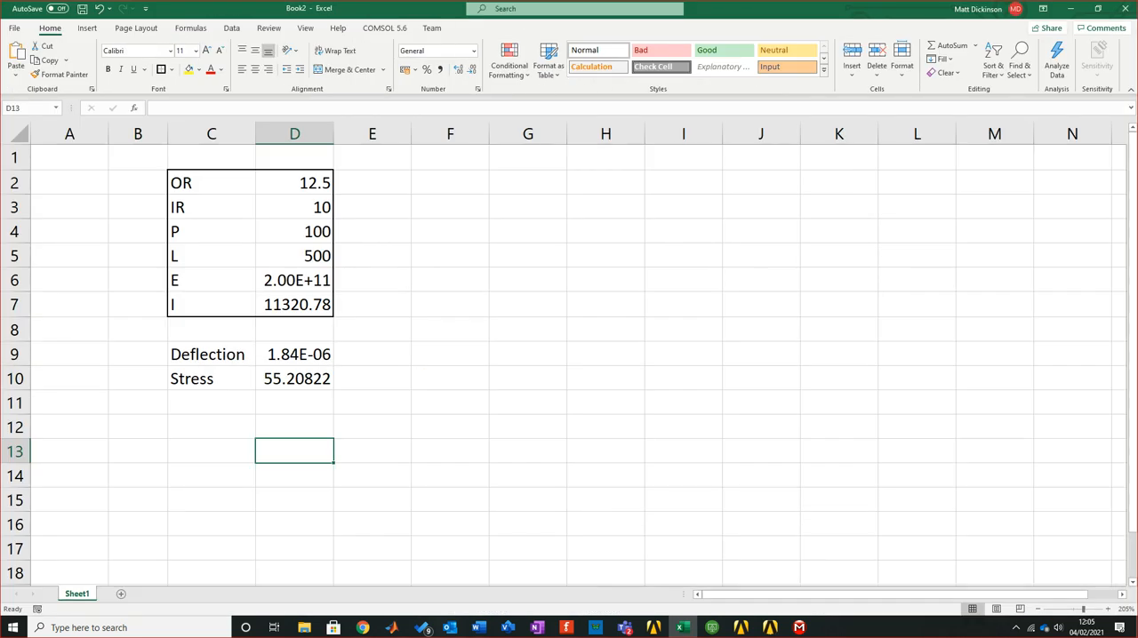
click(294, 355)
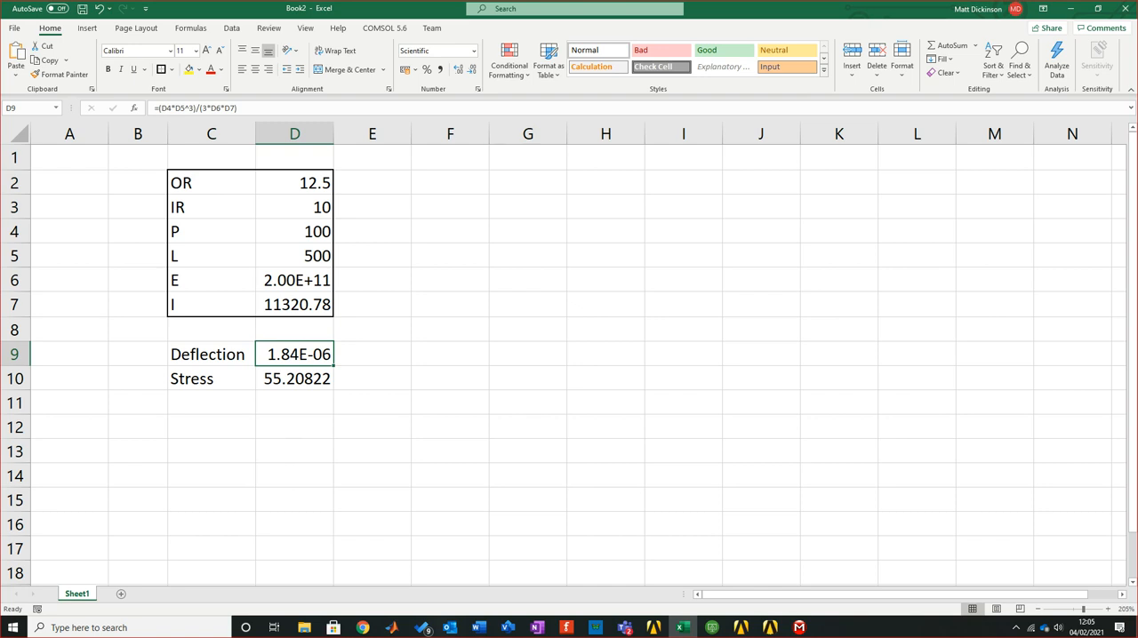
key(super+shift+Right)
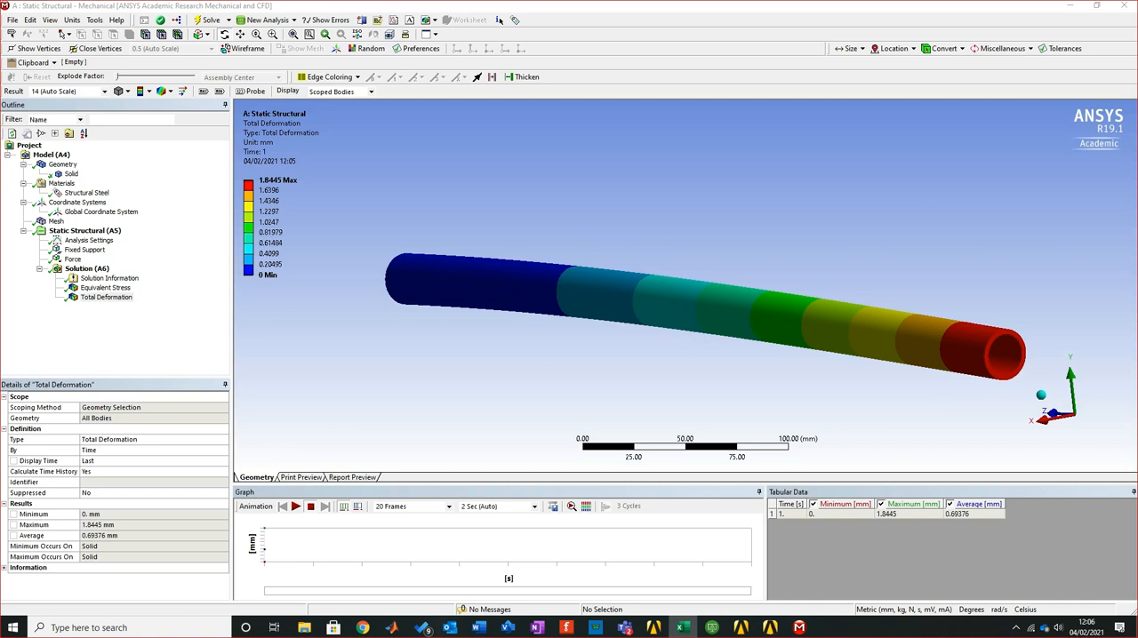
click(105, 297)
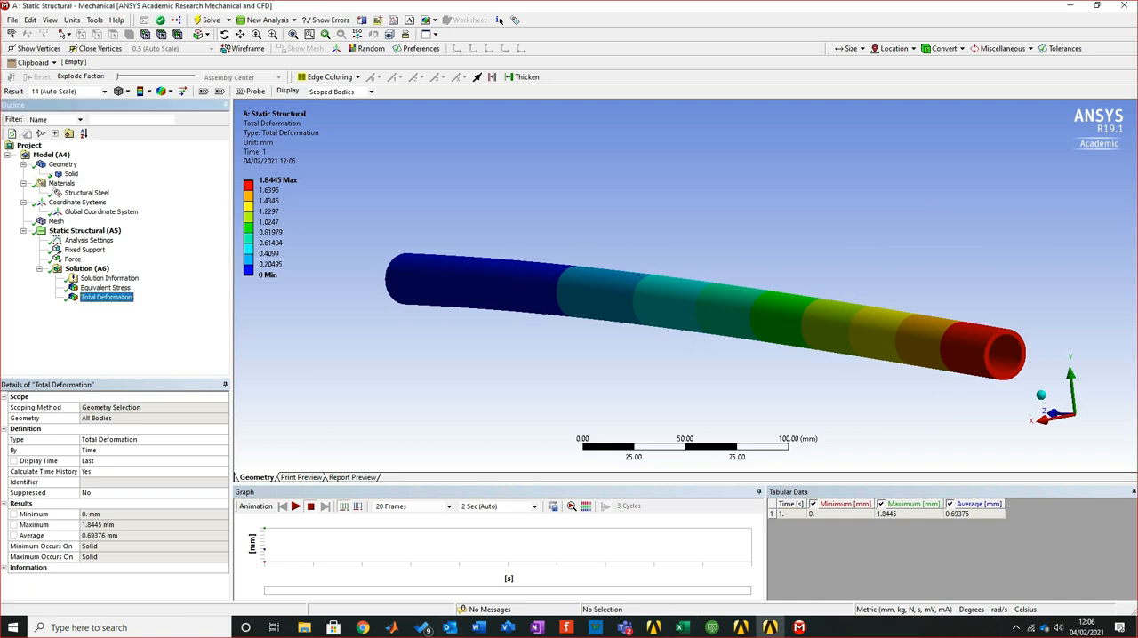
Show the equivalent stress result with the Excel sheet beside it and compare its maximum with the calculated stress in cell D10
click(106, 288)
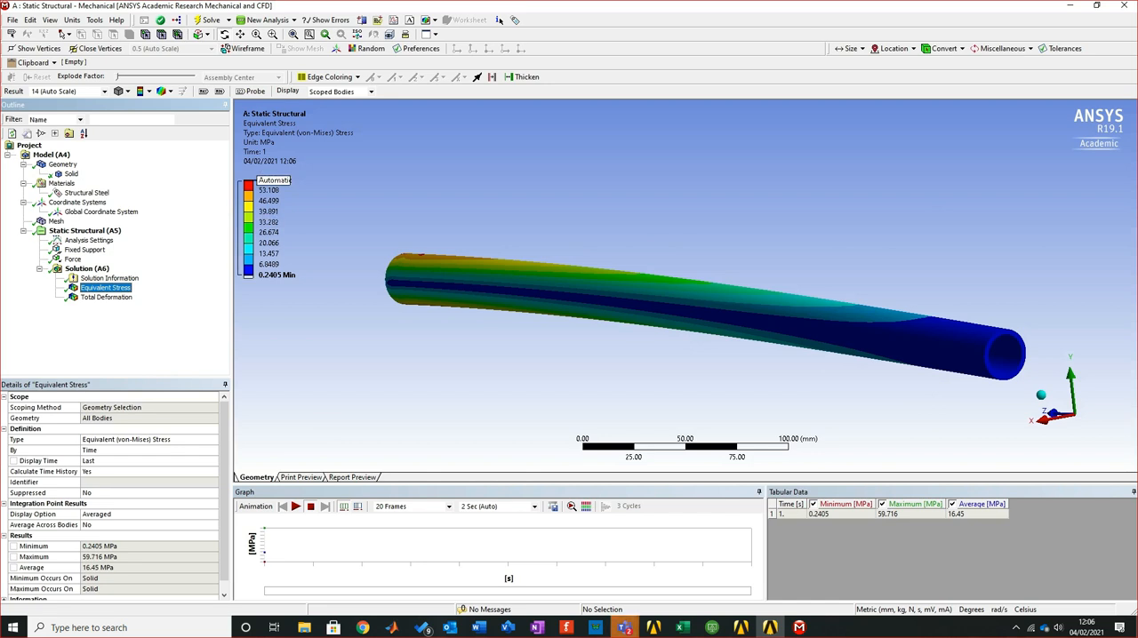
middle_drag(711, 294, 718, 363)
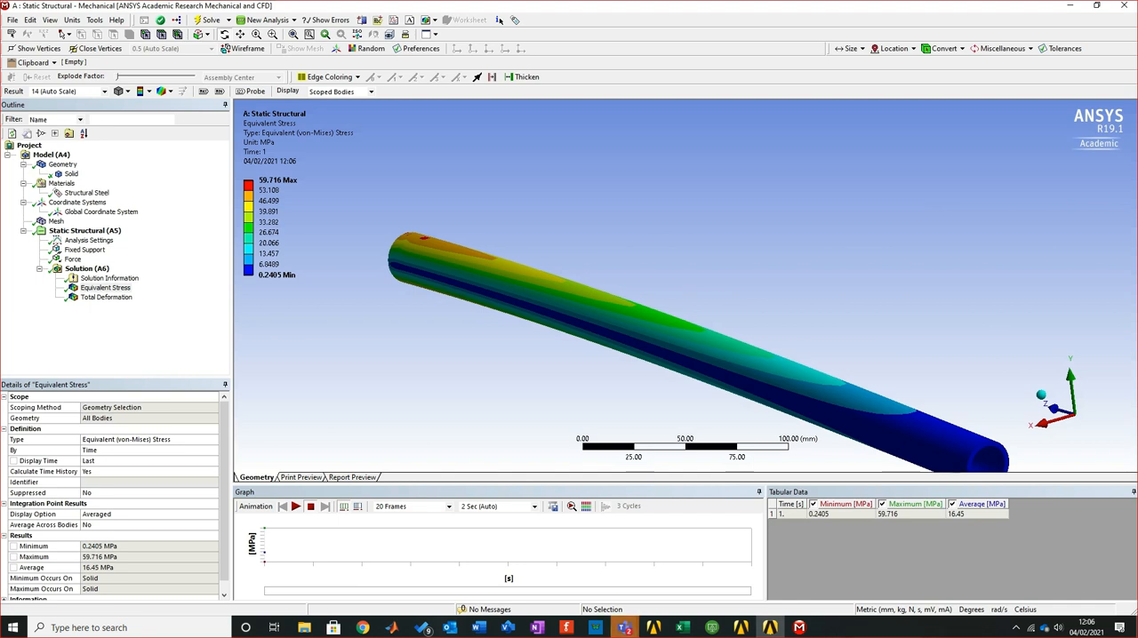
drag(0, 121, 1137, 161)
click(382, 88)
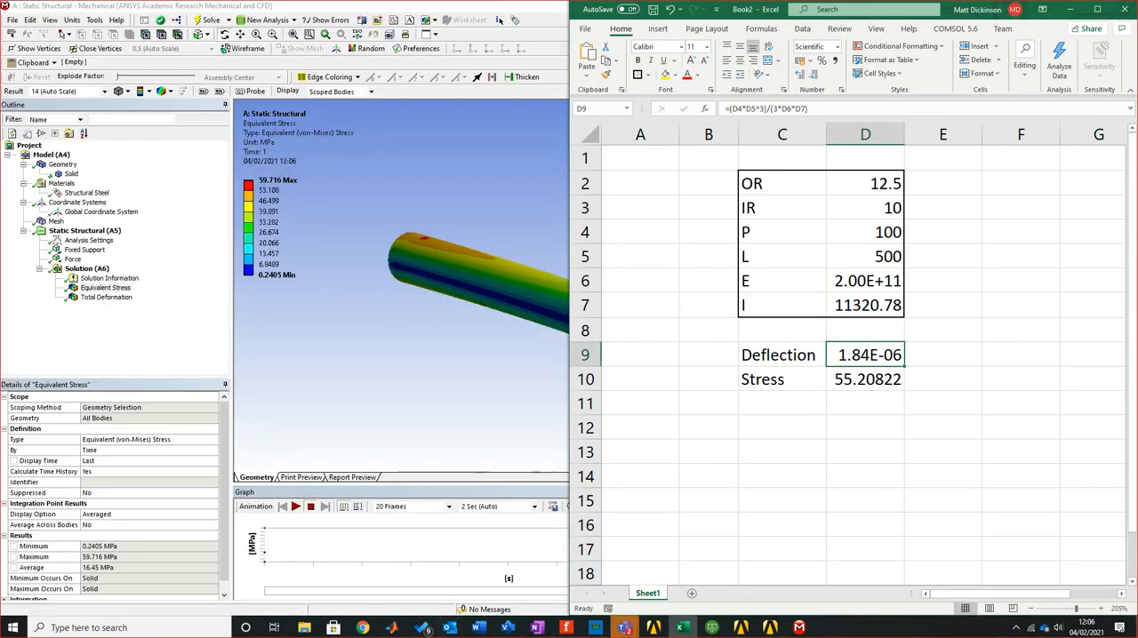
key(Down)
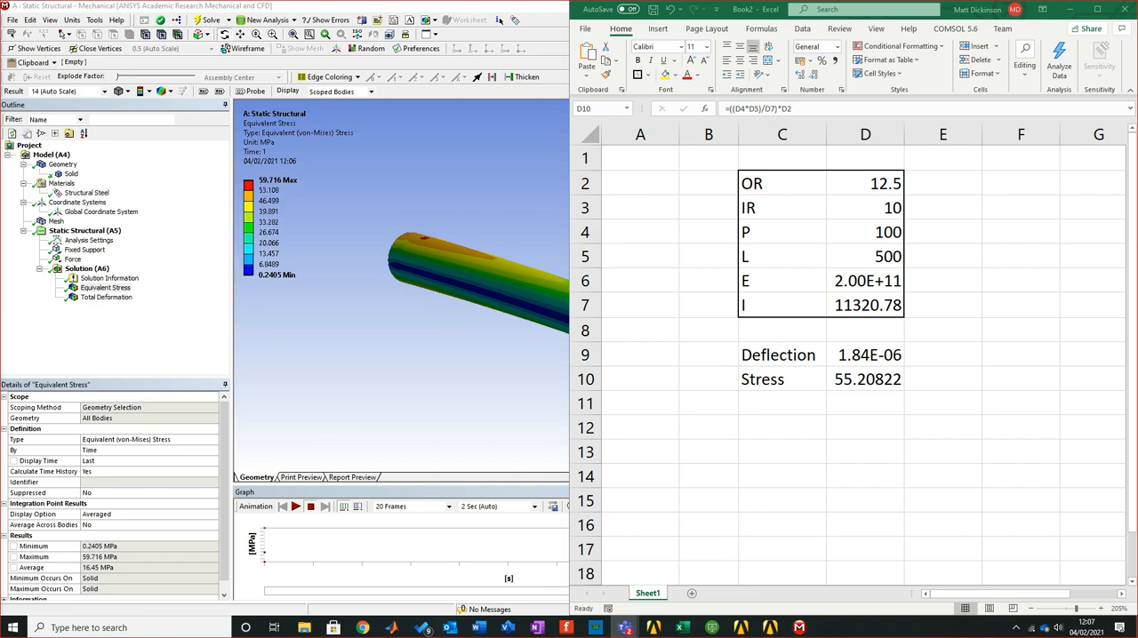
Return to Mechanical and review the total deformation plot, followed by the equivalent stress plot
click(500, 19)
click(105, 296)
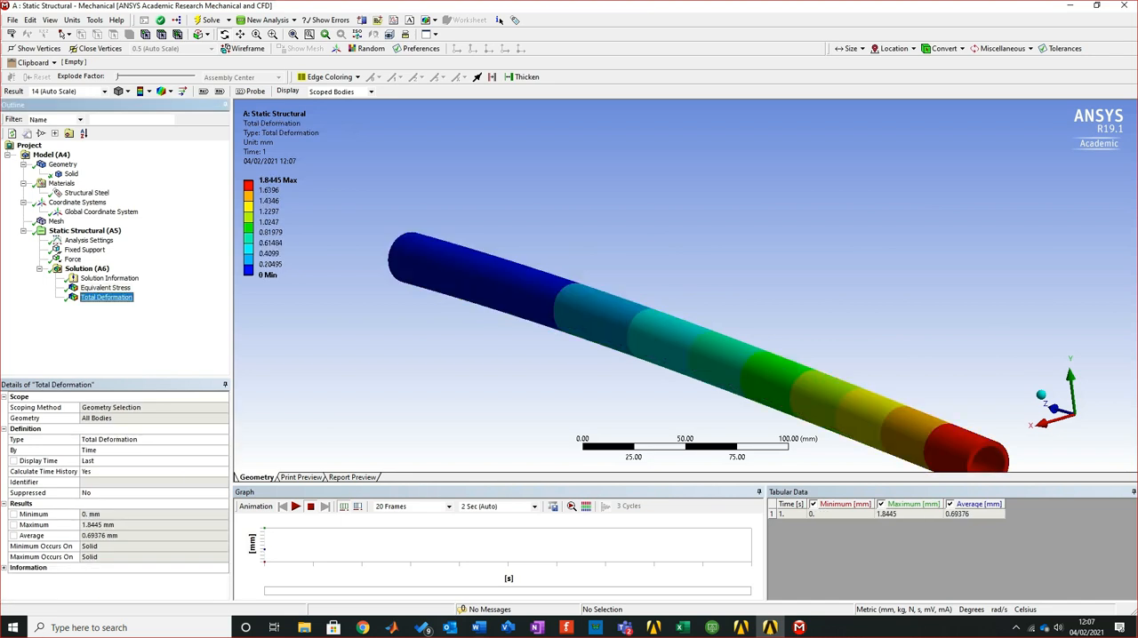
click(105, 288)
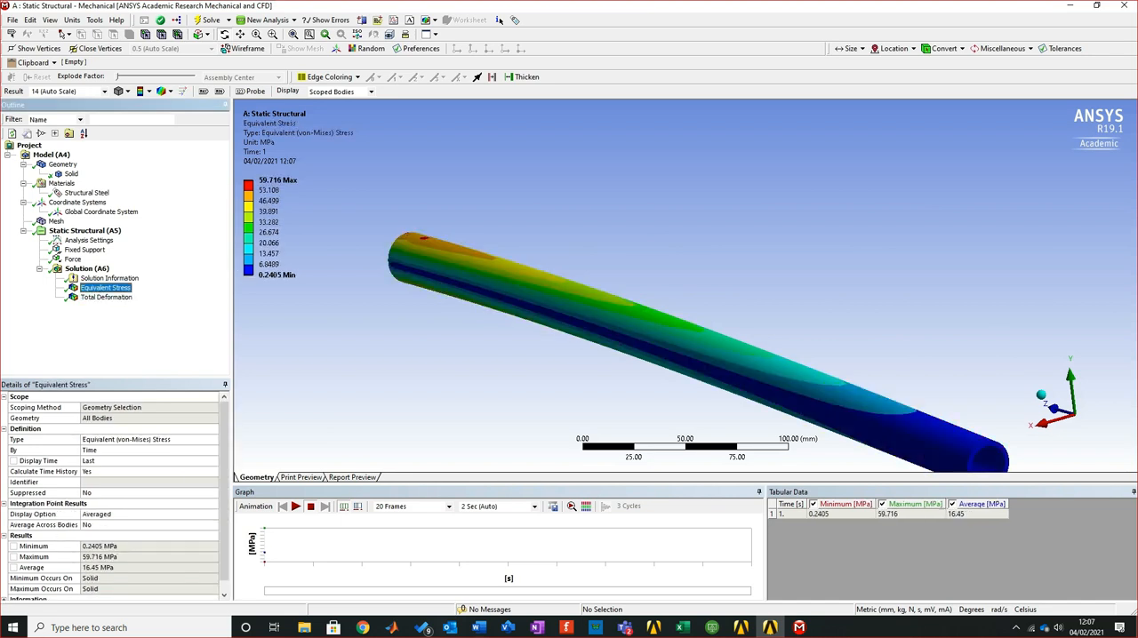
Overlay the undeformed model on the pipe's equivalent stress plot
middle_drag(667, 337, 757, 307)
click(164, 92)
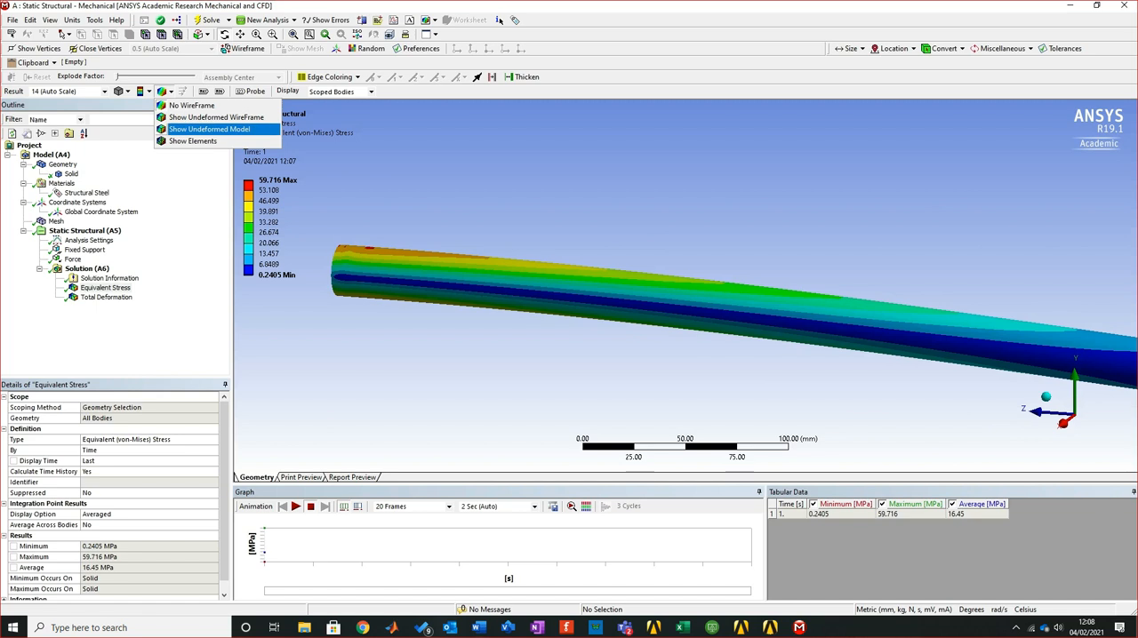
click(209, 129)
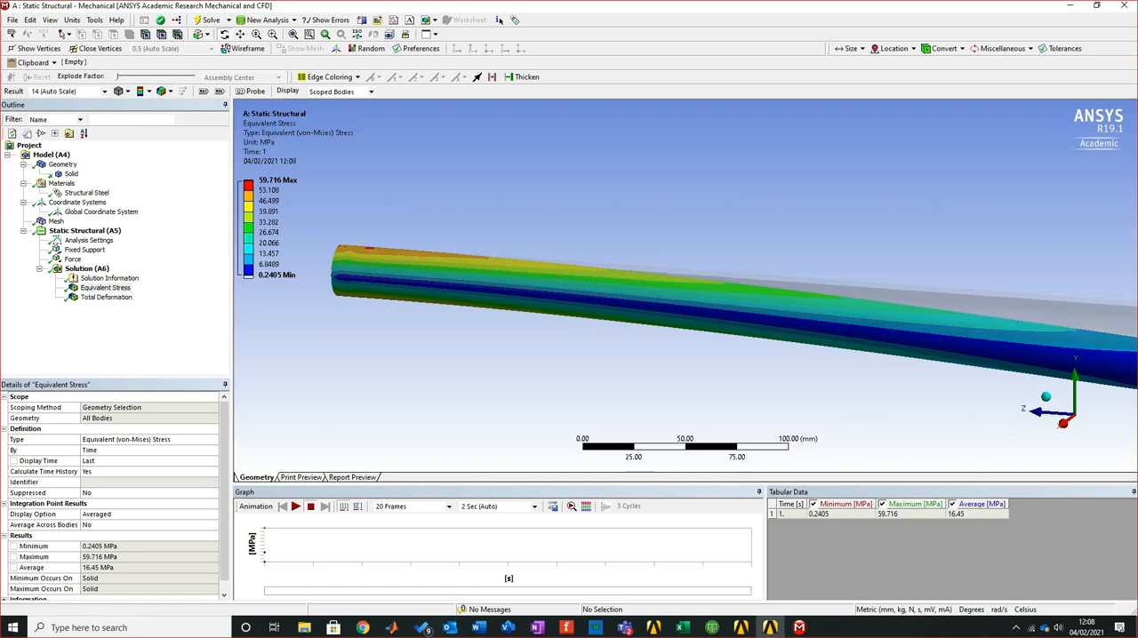
Show the mesh elements on the equivalent stress plot and inspect the peak-stress areas near the pipe's fixed end
click(169, 91)
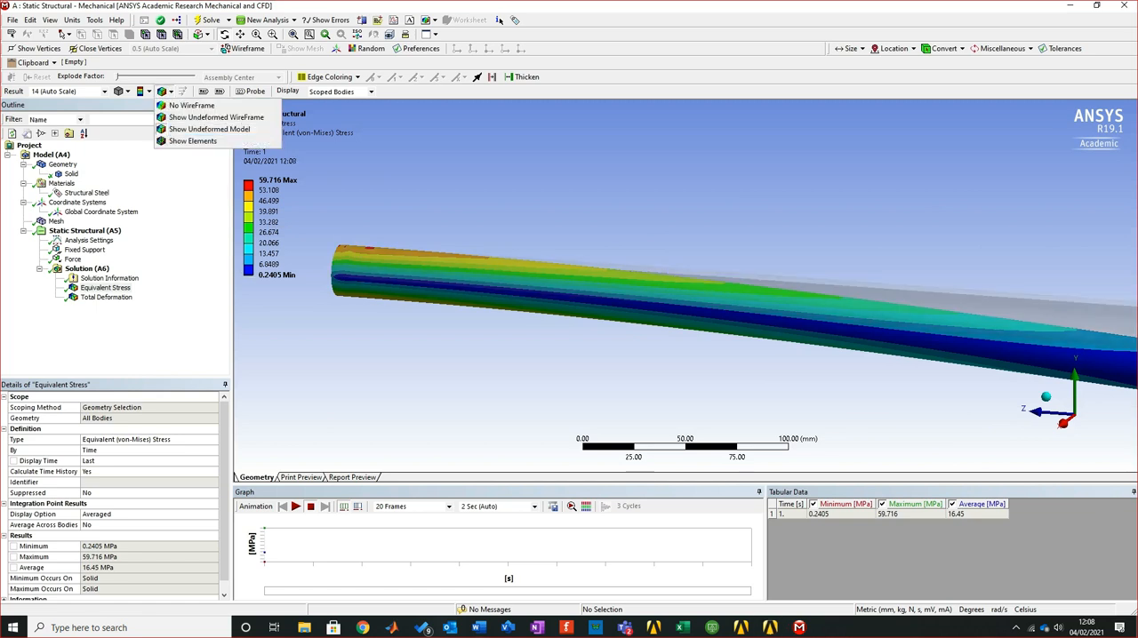
click(192, 141)
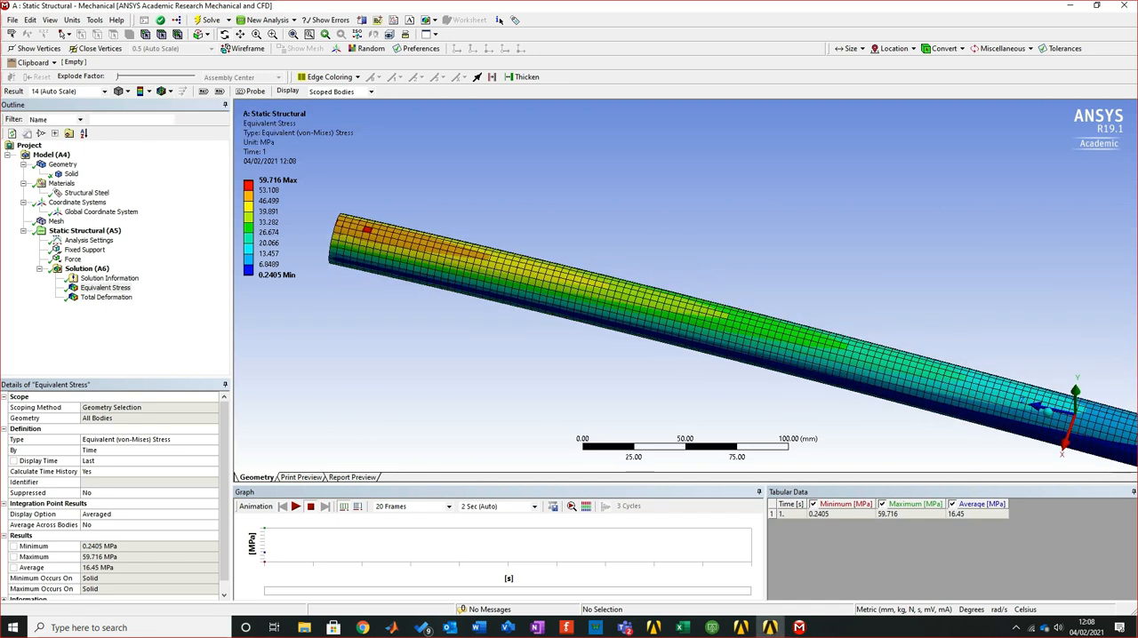
right_drag(329, 205, 385, 247)
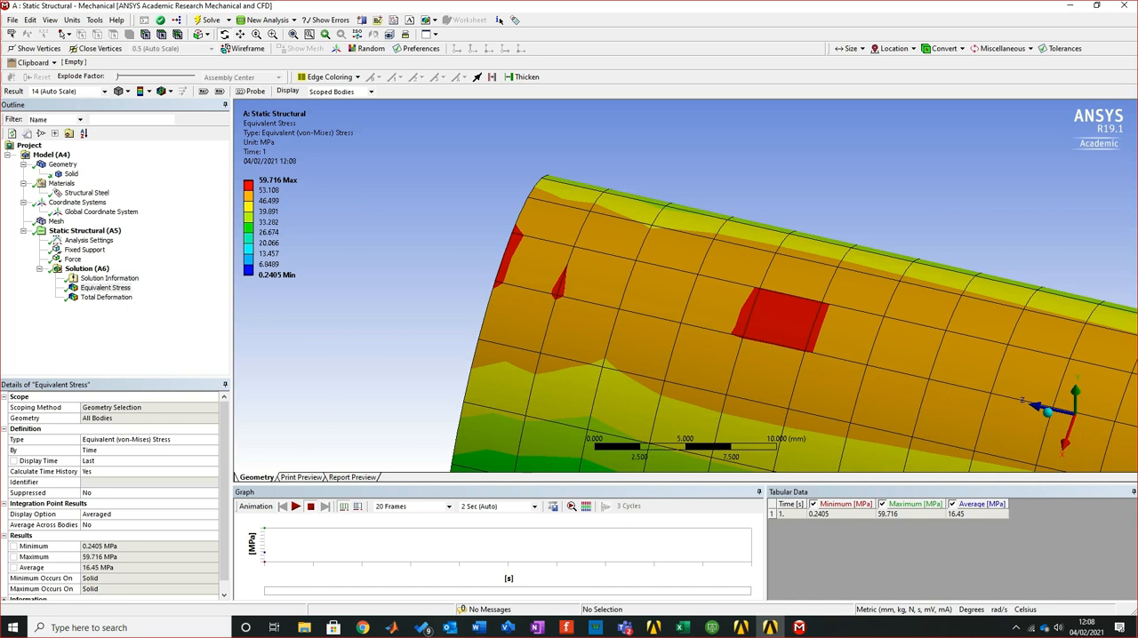
scroll(686, 286, down, 7)
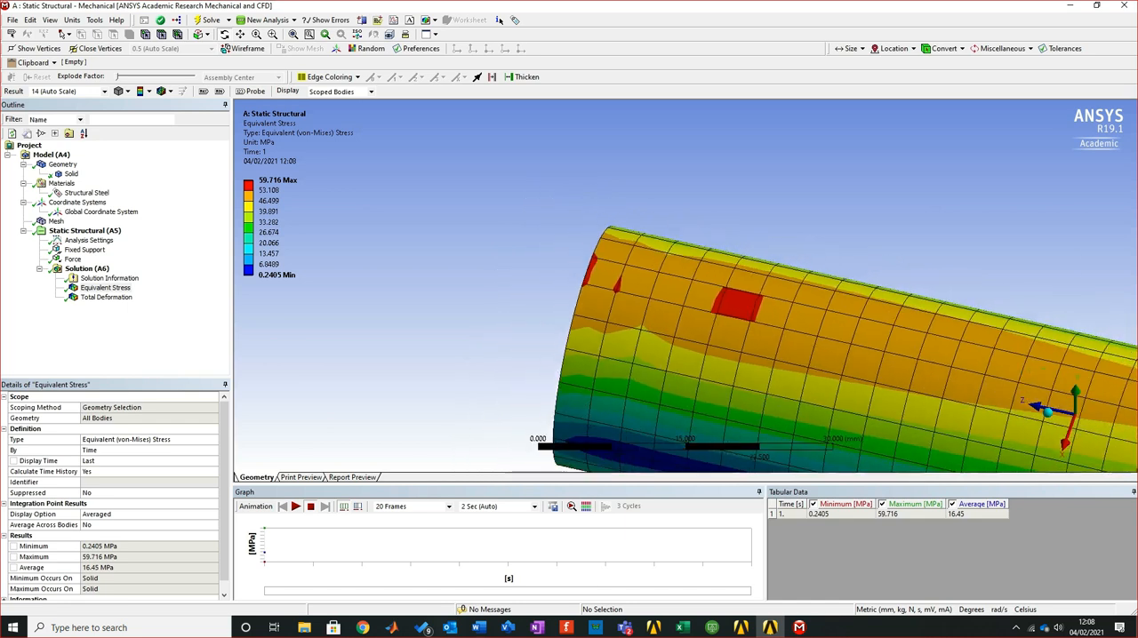
Examine the equivalent stress contours around the fixed end from several sides, followed by the distribution along the whole pipe
middle_drag(741, 354, 735, 182)
scroll(735, 182, down, 5)
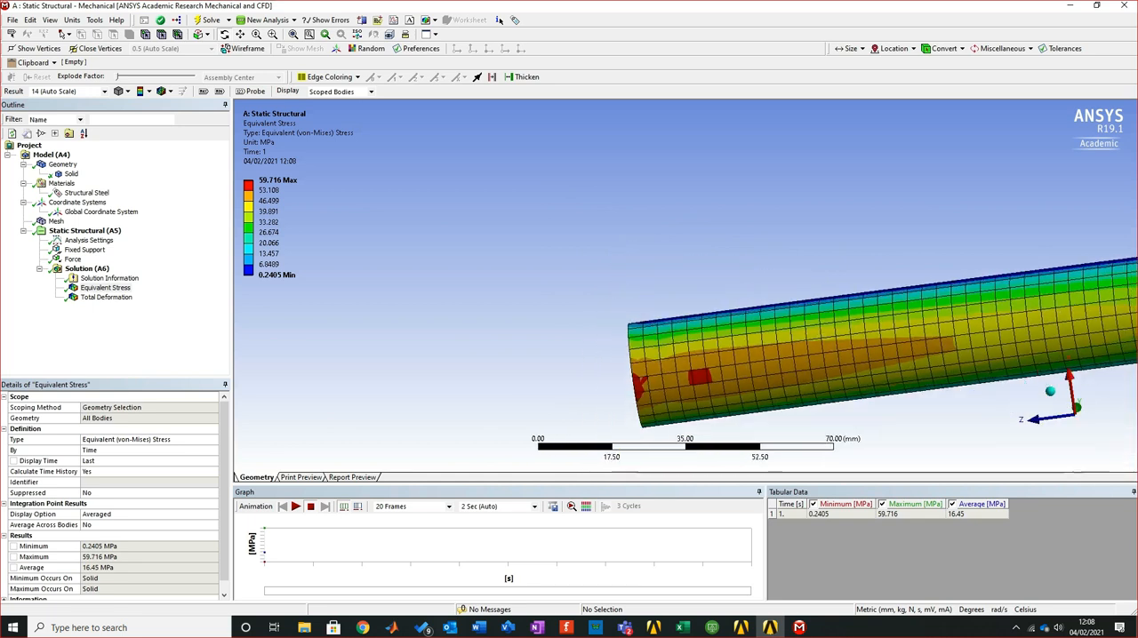
right_drag(619, 343, 732, 386)
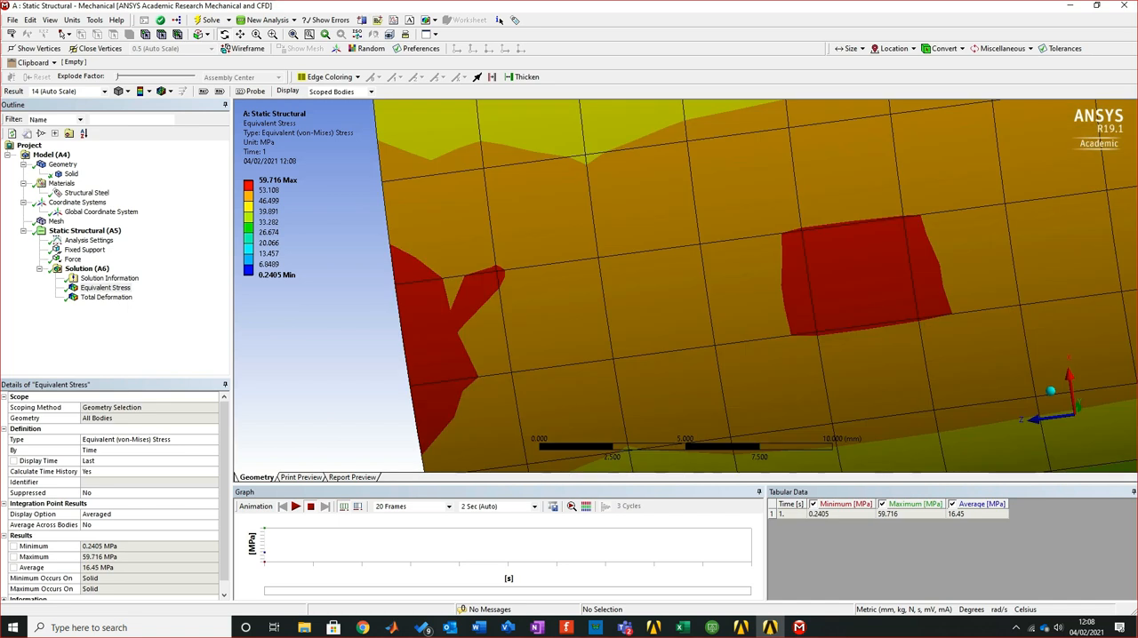
middle_drag(757, 278, 771, 431)
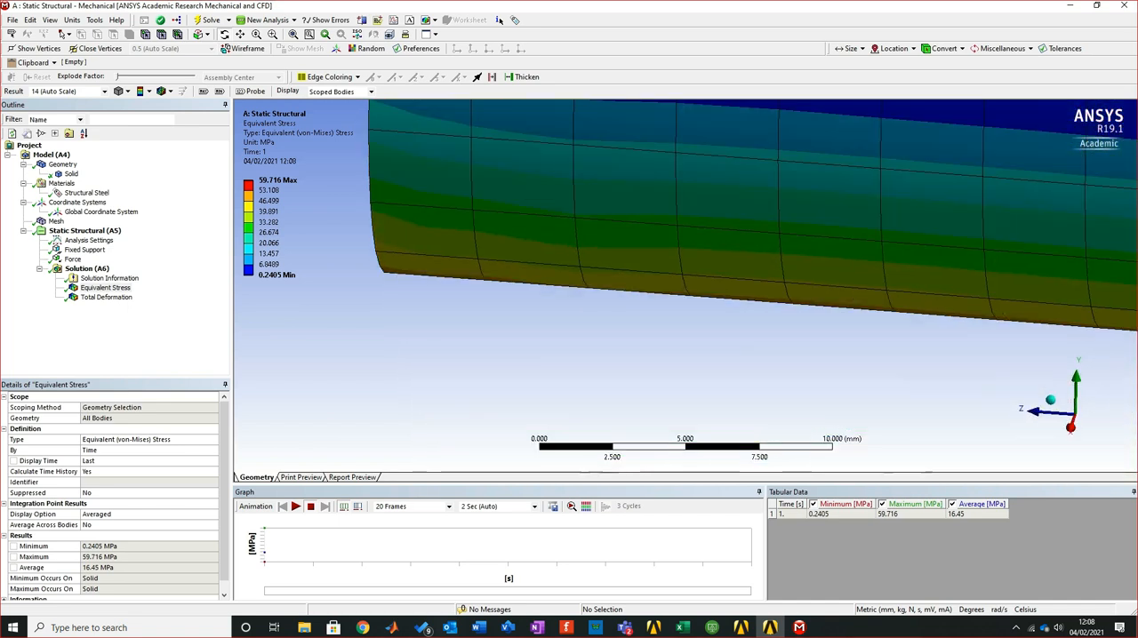
scroll(771, 431, up, 4)
scroll(771, 431, down, 4)
scroll(755, 267, down, 10)
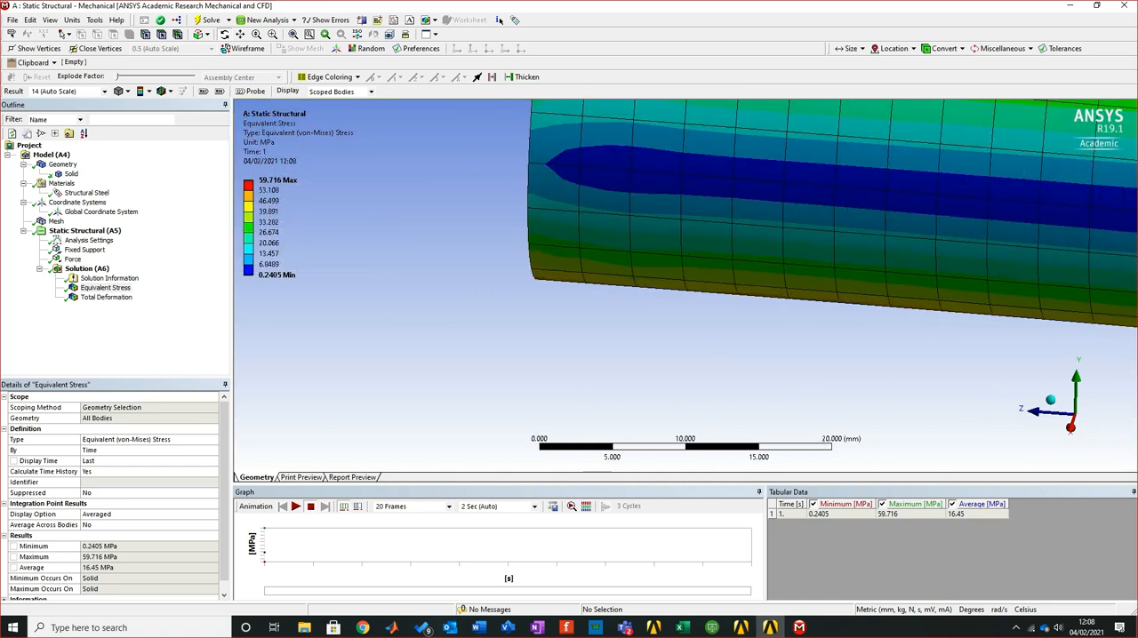
scroll(756, 266, down, 1)
middle_drag(755, 266, 682, 258)
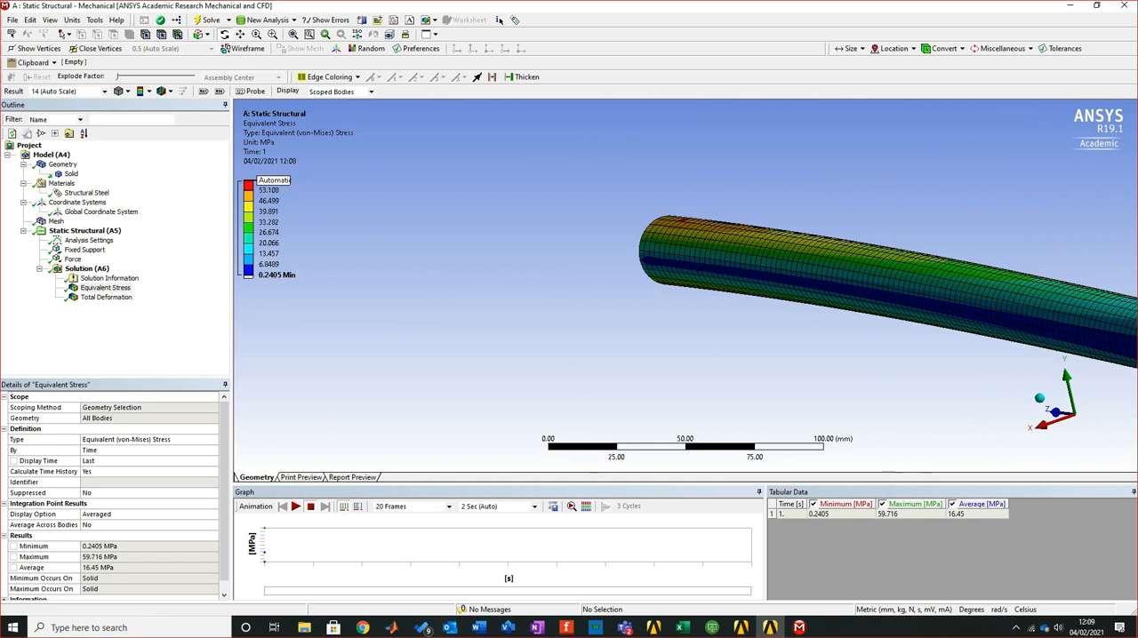
ctrl+middle_drag(844, 285, 504, 282)
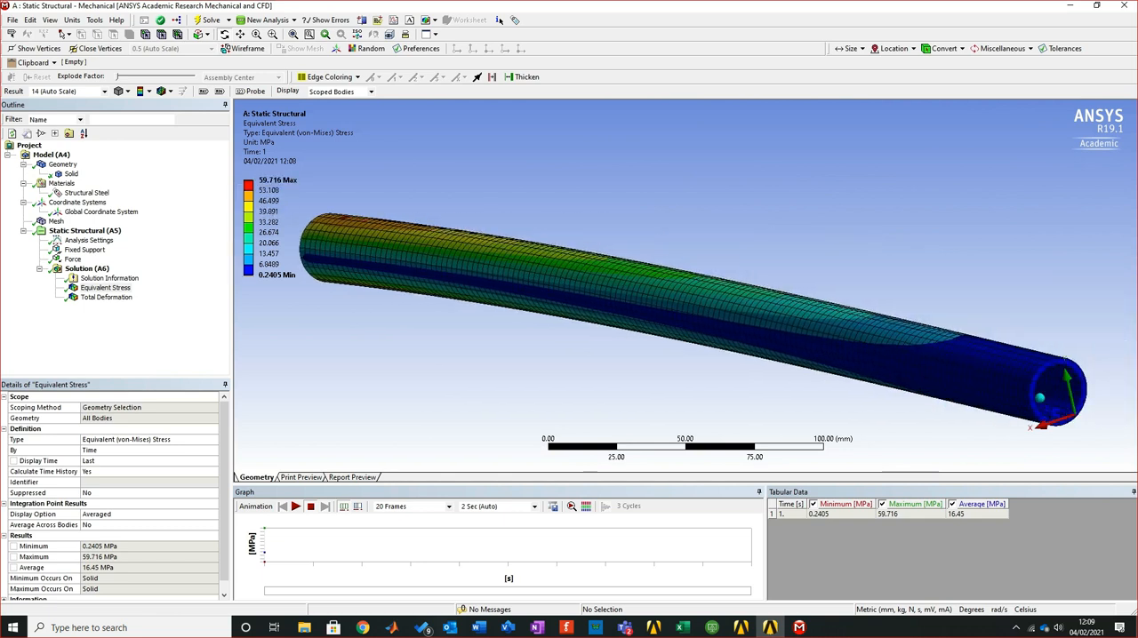
Set the mesh sizing resolution to 3 in the pipe's mesh settings
click(56, 221)
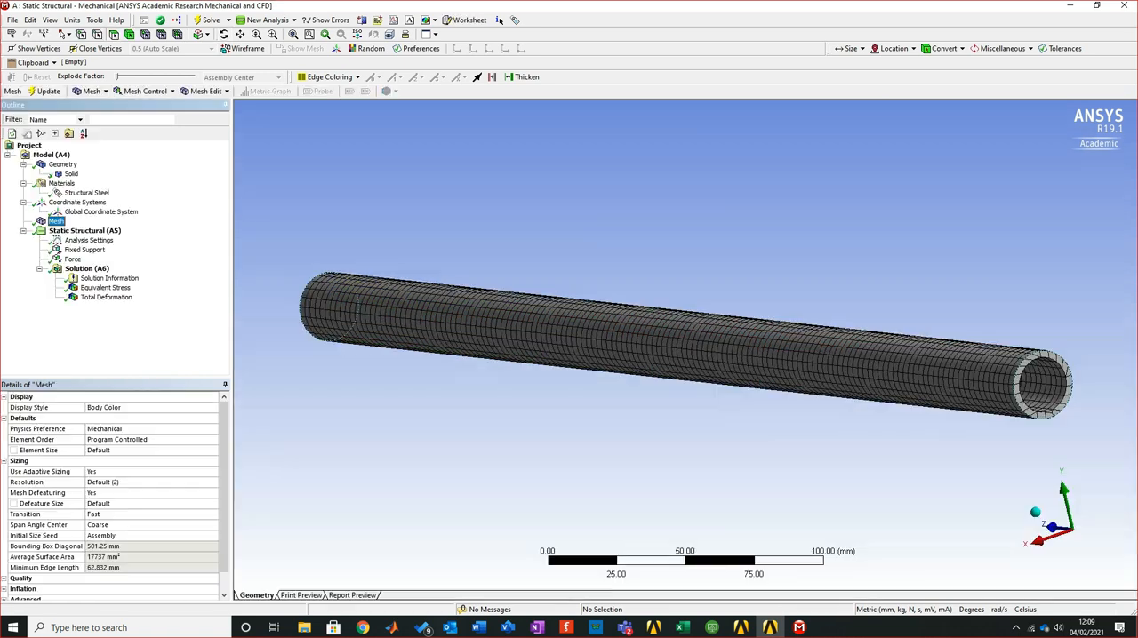
scroll(685, 346, down, 3)
middle_drag(685, 346, 692, 381)
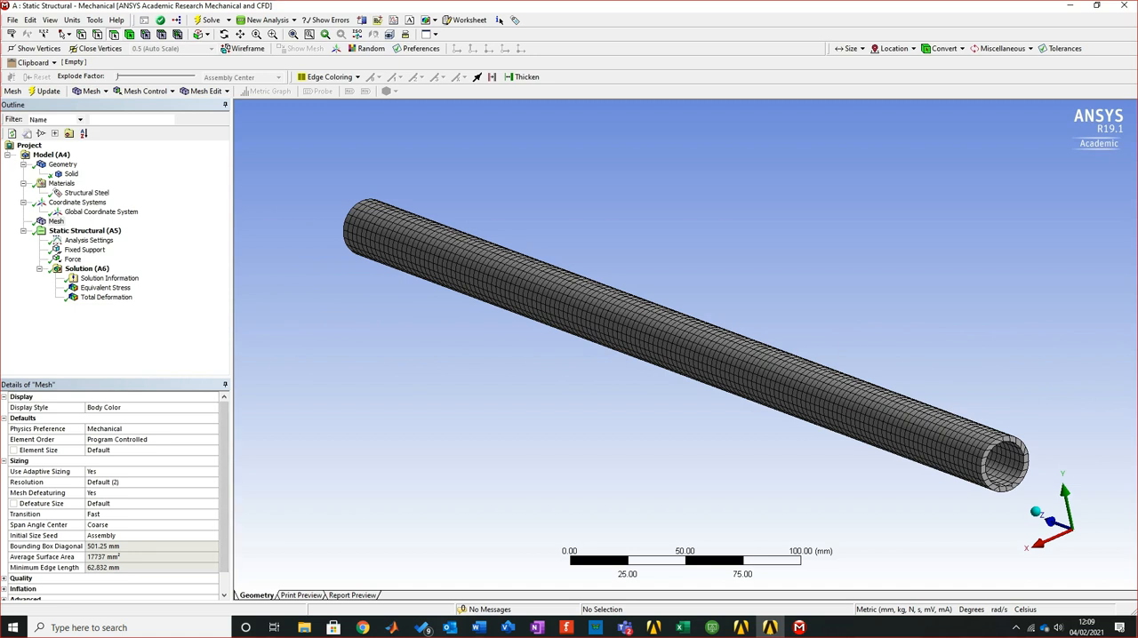
click(111, 504)
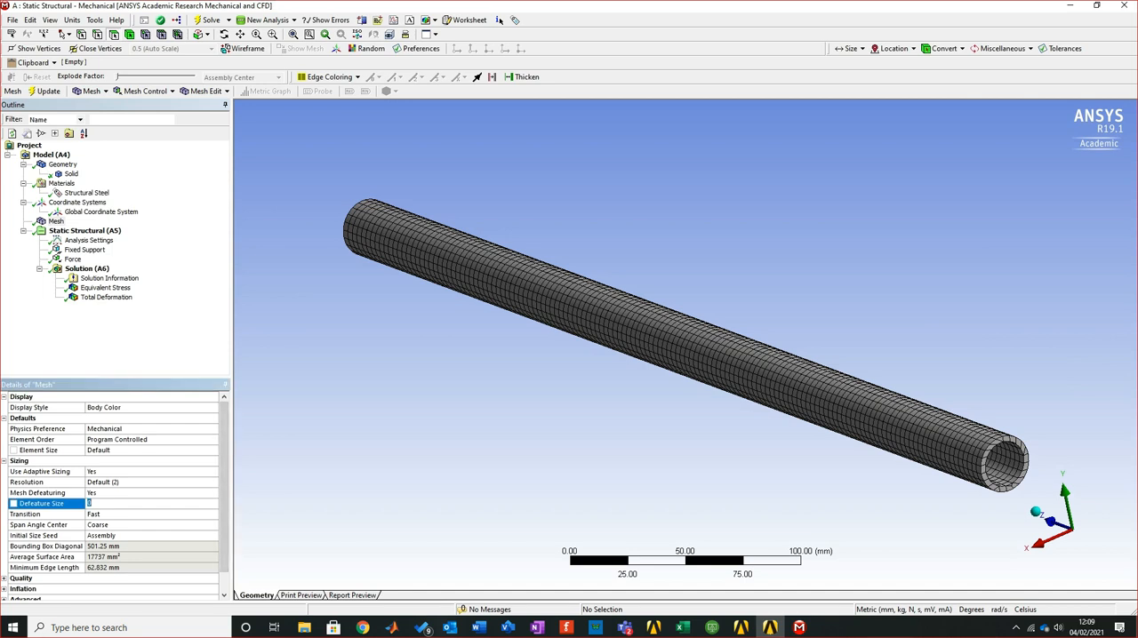
click(111, 482)
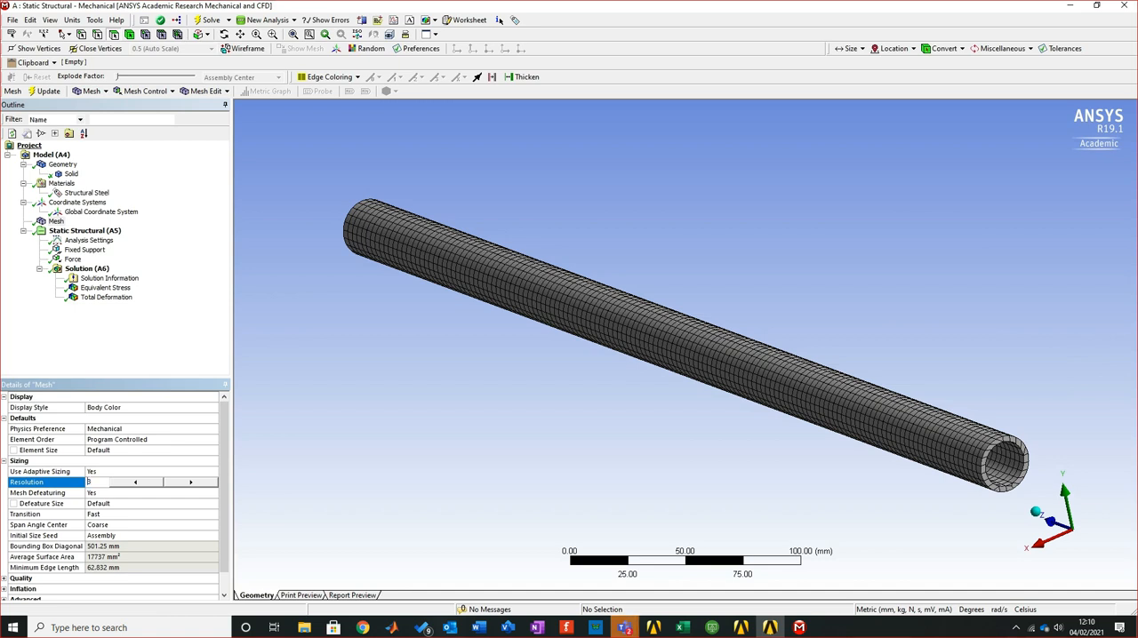
key(Return)
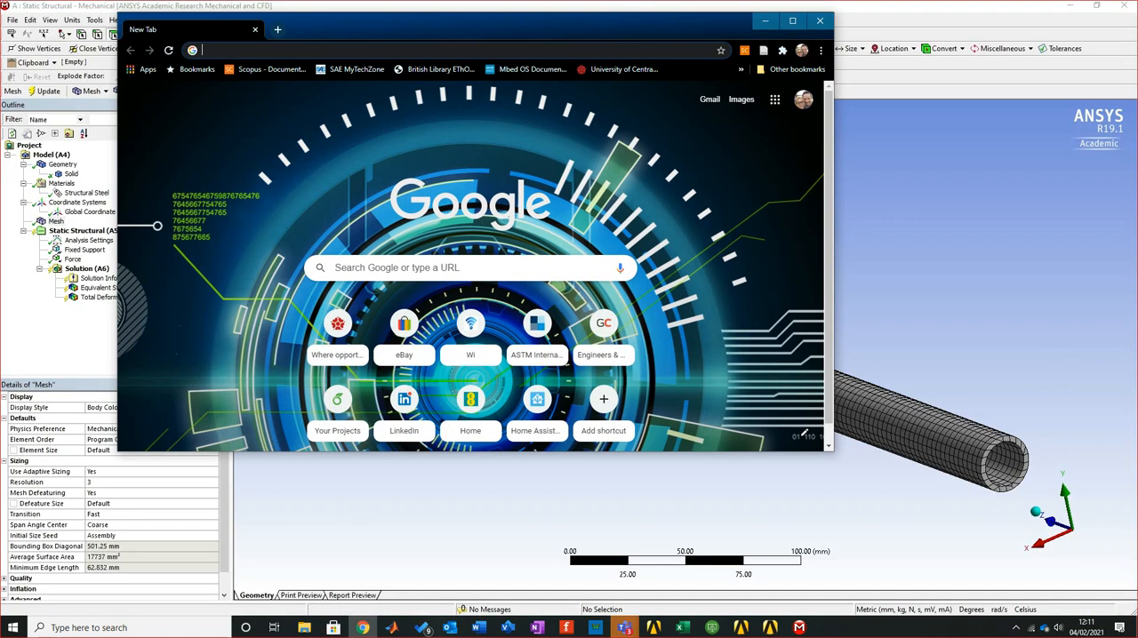
Search Google in Chrome for "adaptive mesh" and browse the image results for mesh refinement examples
text(adp)
key(BackSpace)
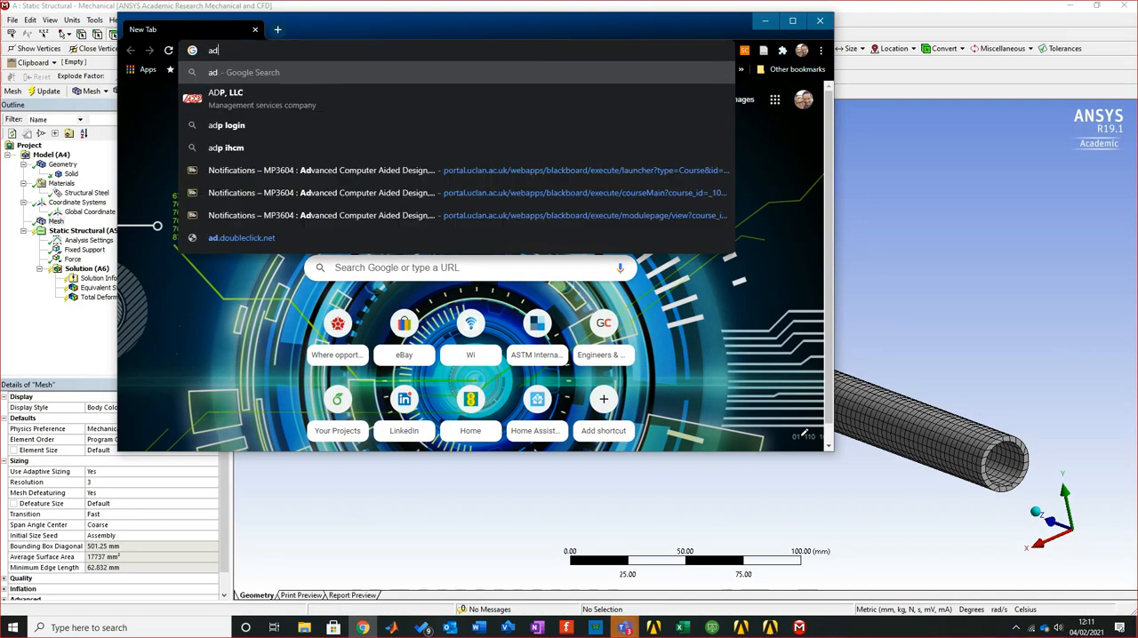
key(Down)
key(Return)
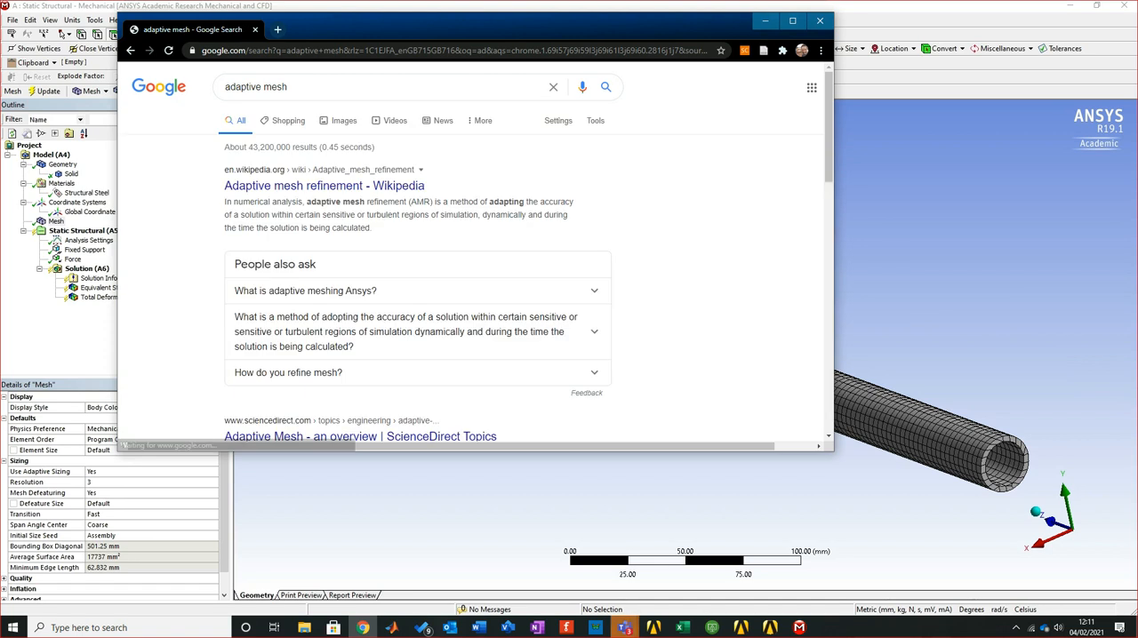
click(792, 19)
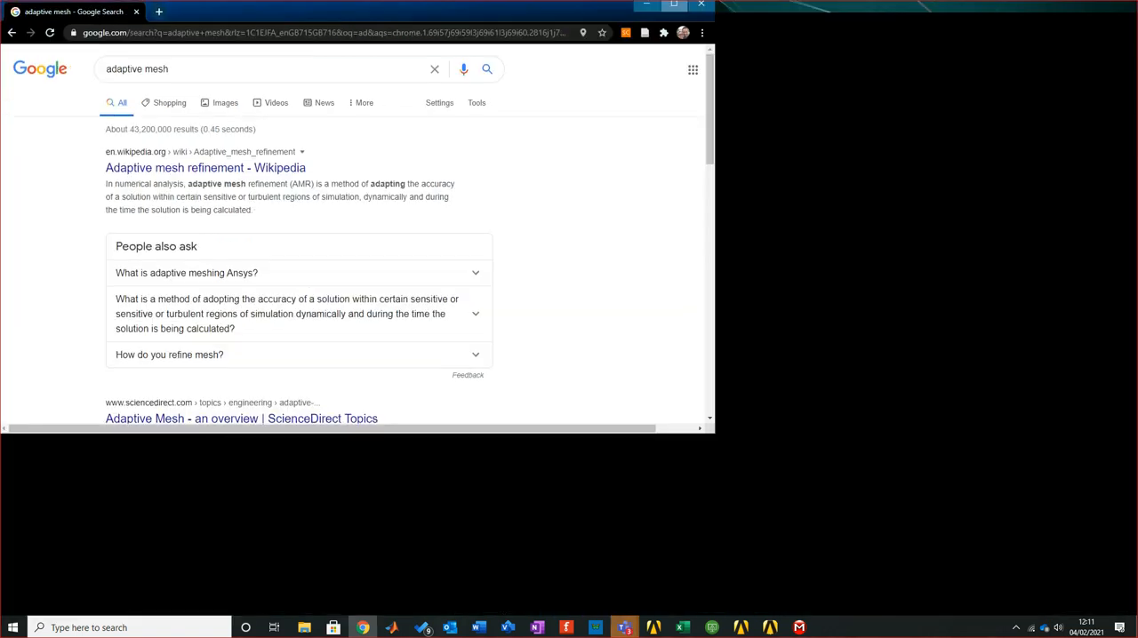
click(225, 99)
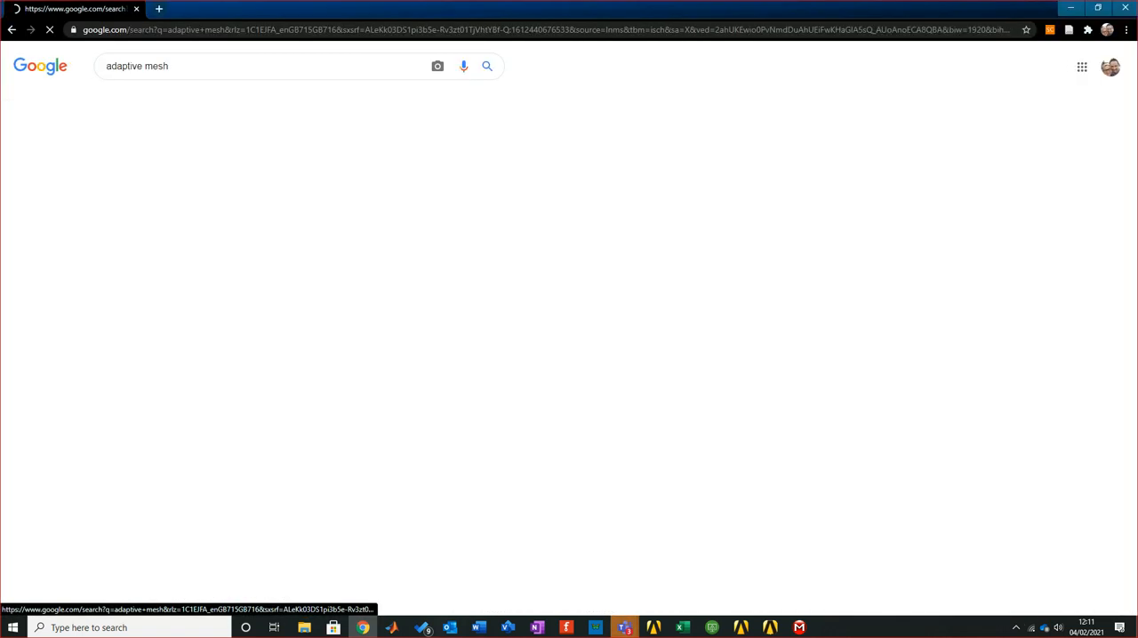
scroll(569, 400, down, 2)
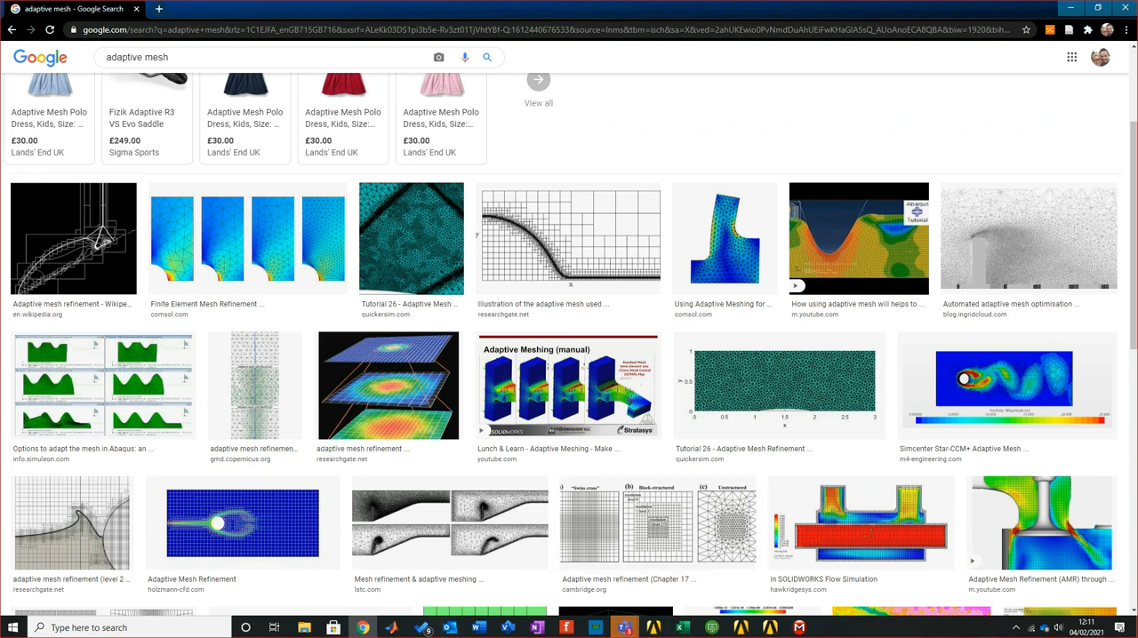
scroll(569, 327, down, 2)
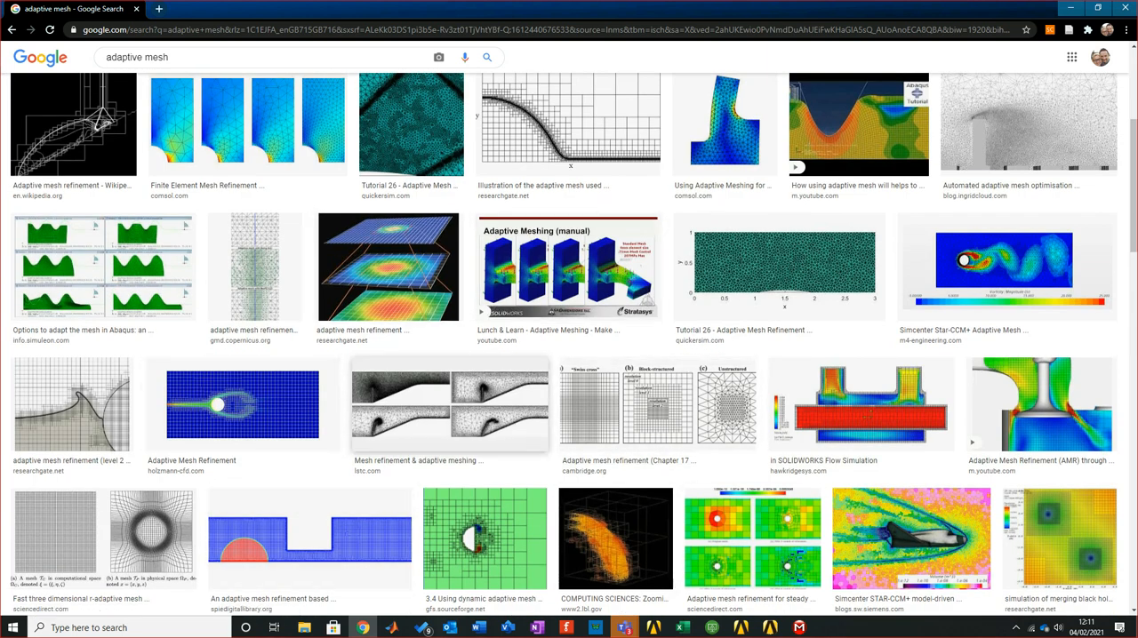
View the COMSOL finite element mesh refinement image in its own tab, and return to Mechanical
click(247, 124)
right_click(884, 163)
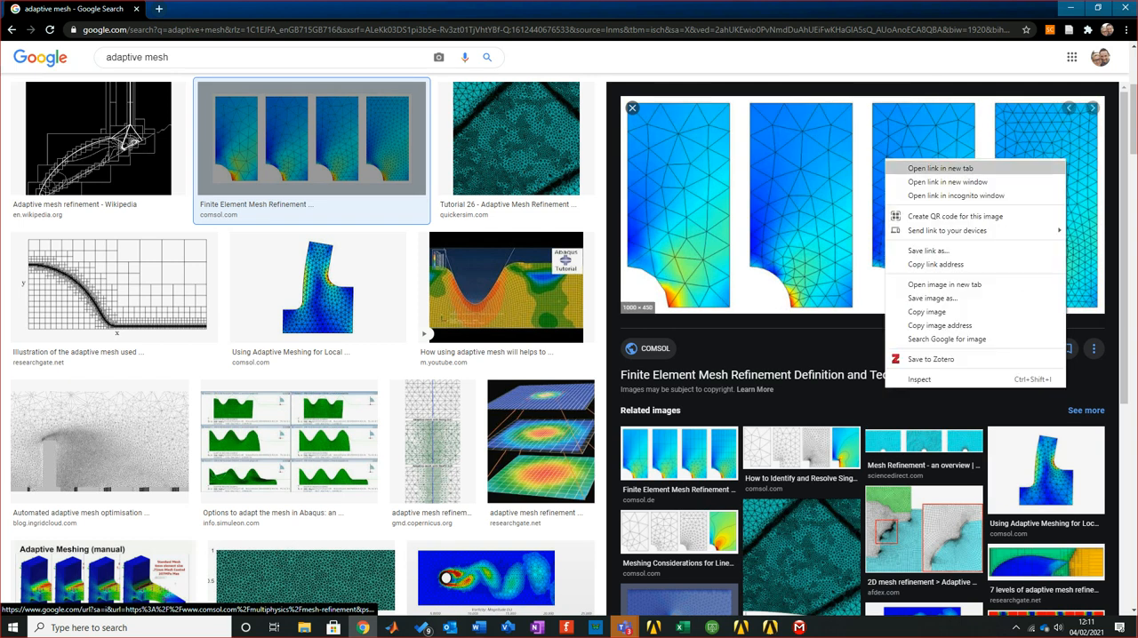
click(944, 284)
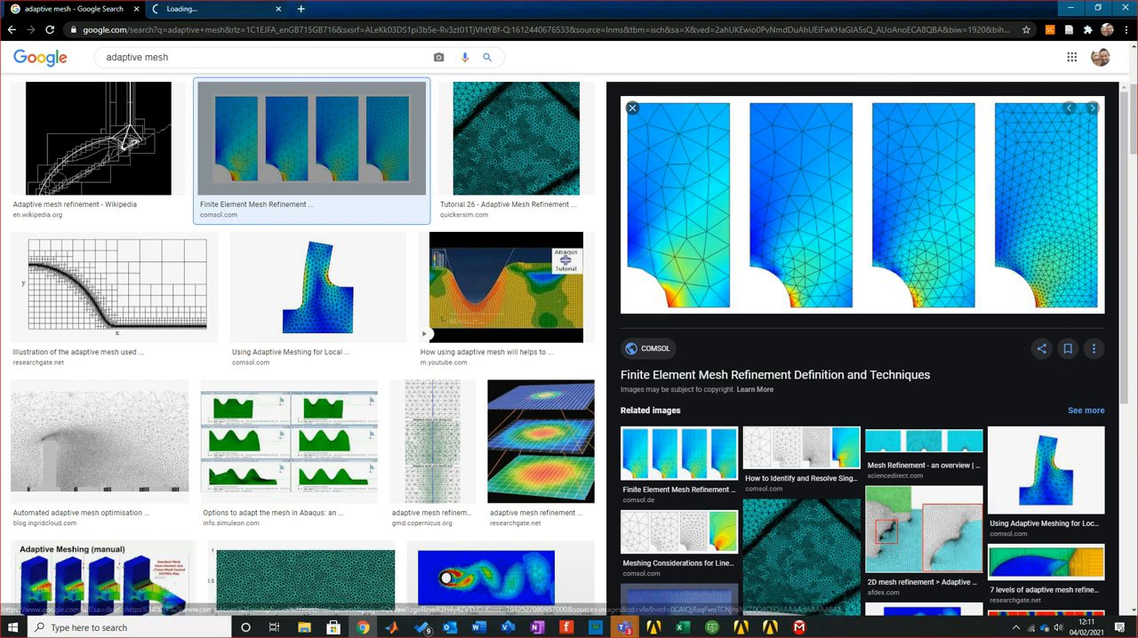
click(211, 9)
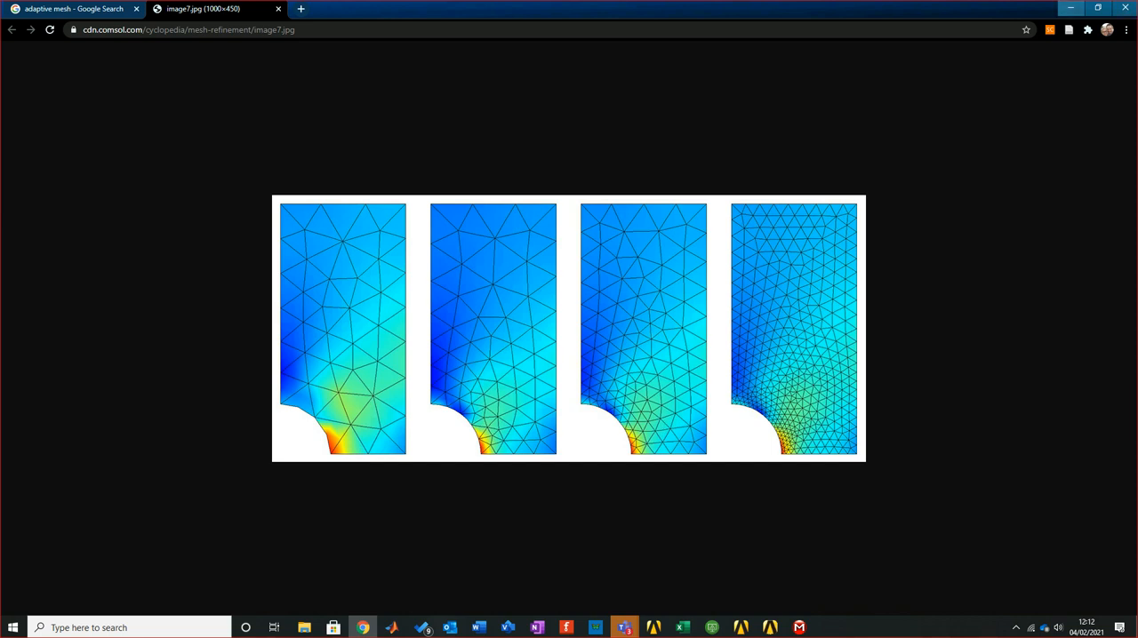
click(1071, 7)
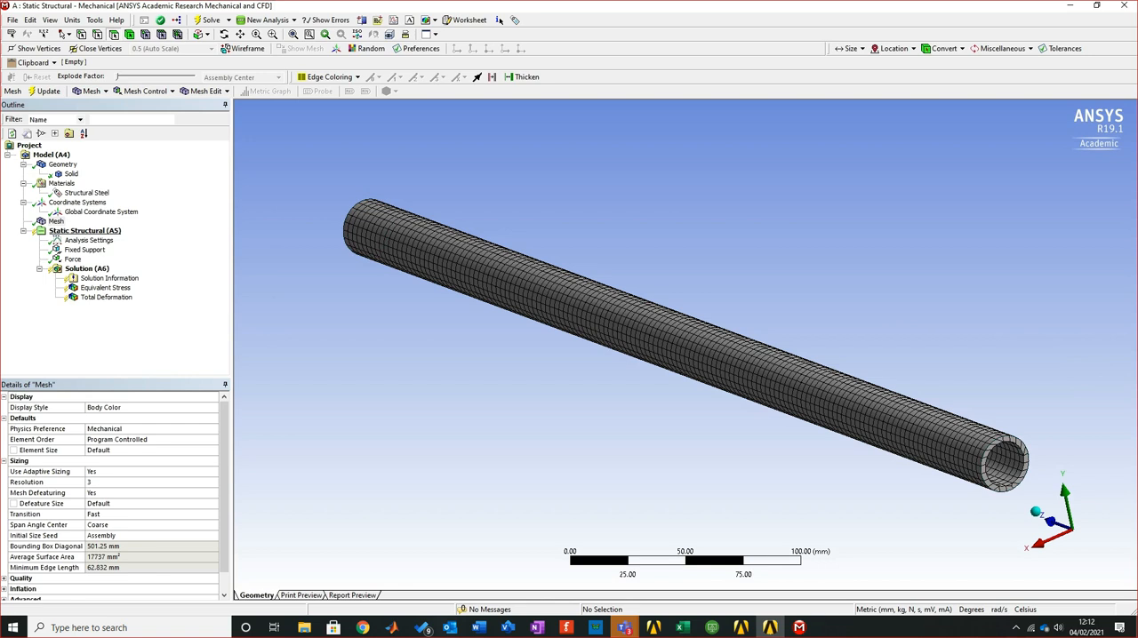
Solve the Static Structural analysis again and inspect the equivalent stress near the pipe's fixed end
click(84, 232)
click(209, 20)
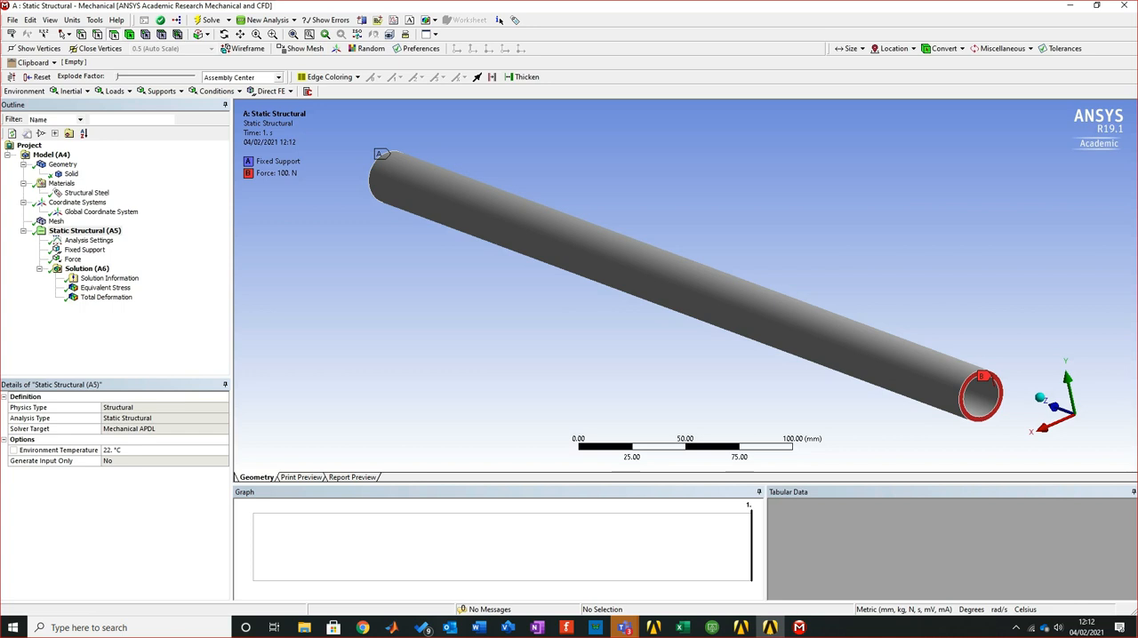
click(106, 288)
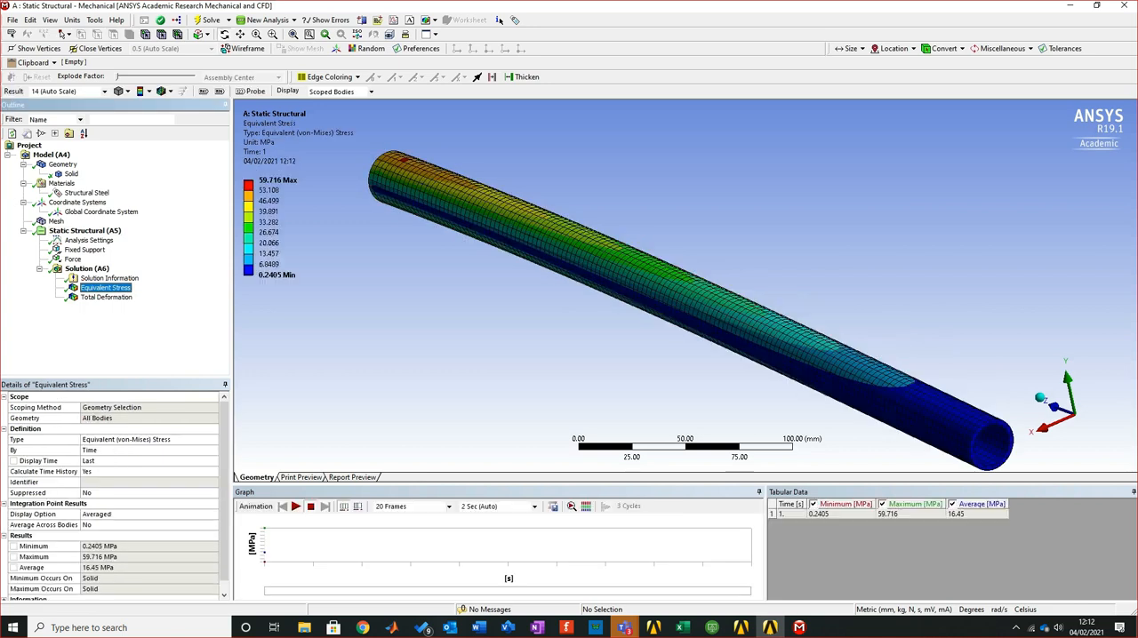
middle_drag(684, 307, 784, 223)
scroll(684, 286, down, 5)
right_drag(344, 230, 443, 280)
right_drag(421, 222, 804, 337)
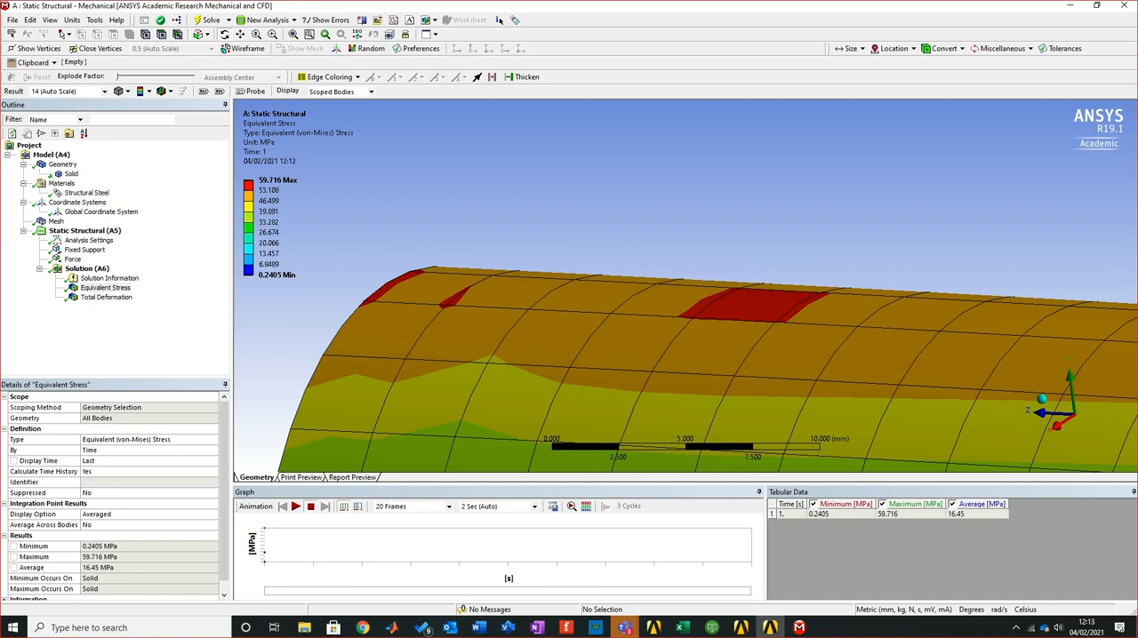
Insert a Method control under the pipe's mesh
click(56, 221)
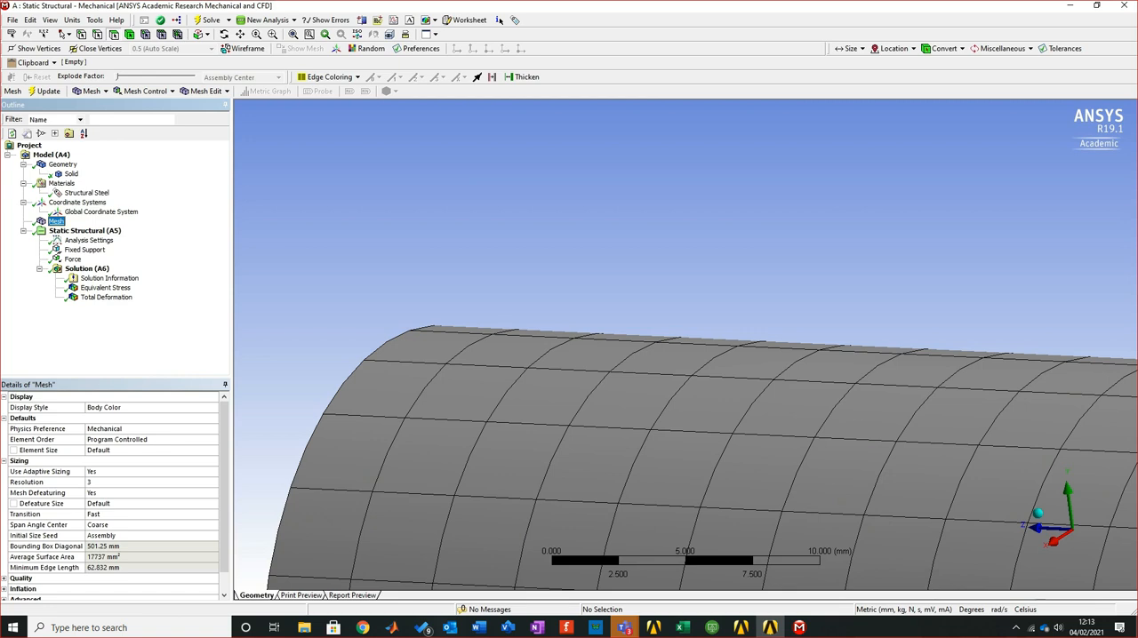
right_click(56, 221)
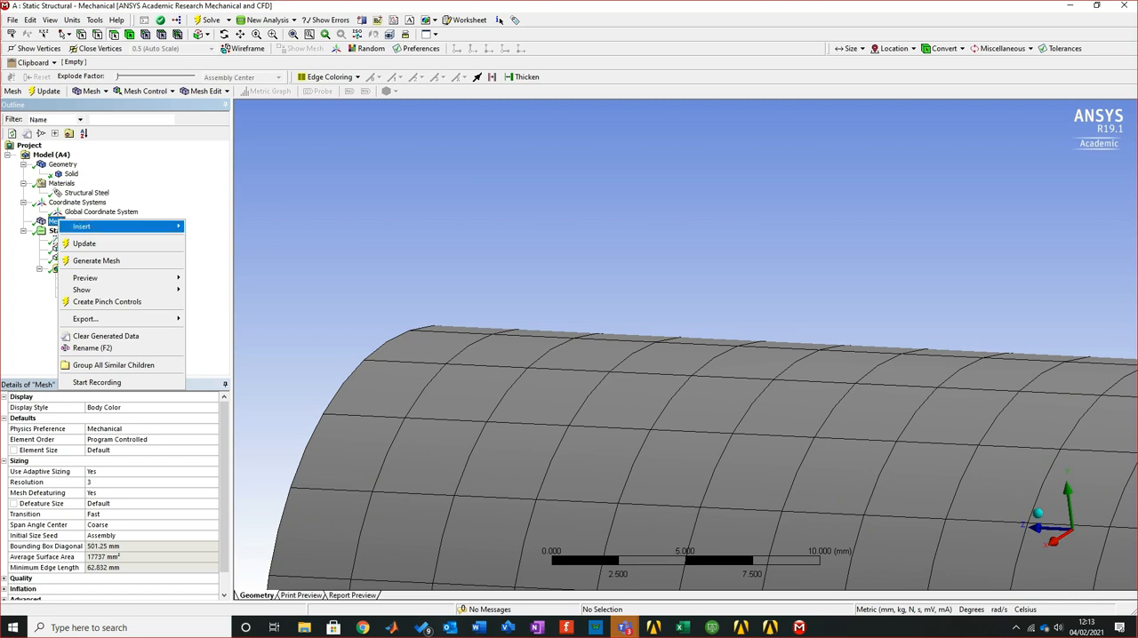
mouse_move(115, 226)
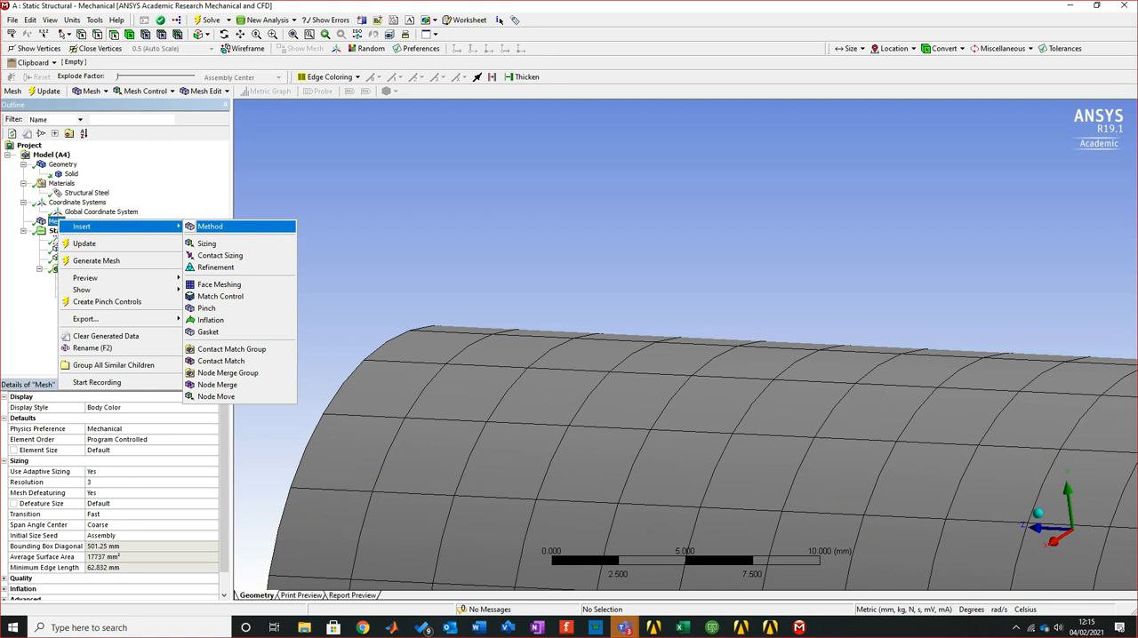
key(Return)
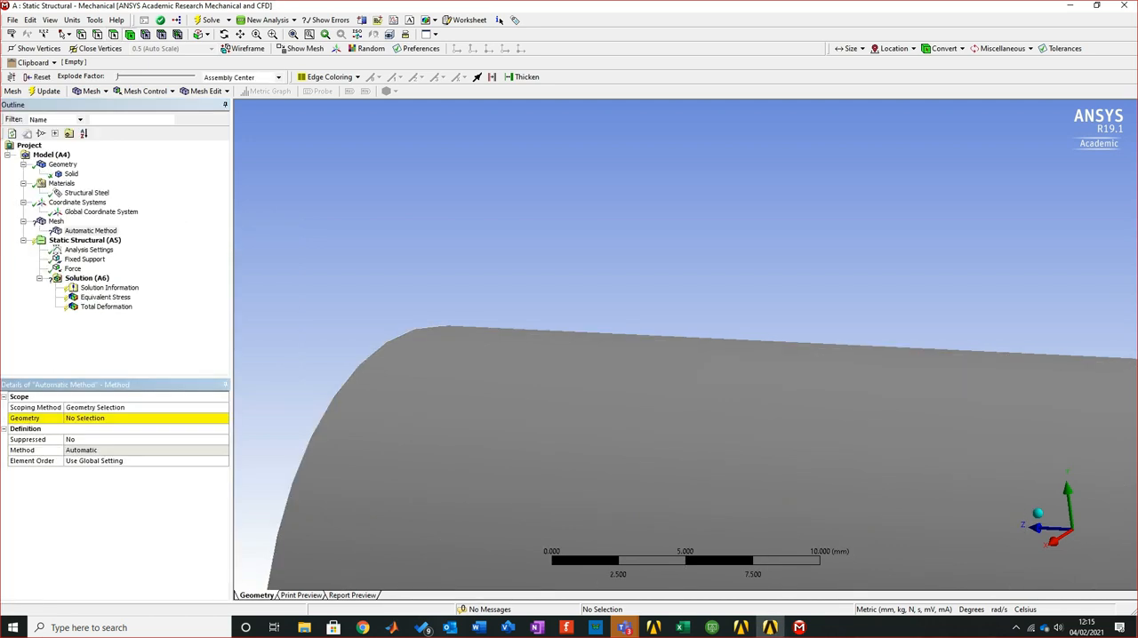
Scope the new mesh method to the pipe body
scroll(686, 345, down, 8)
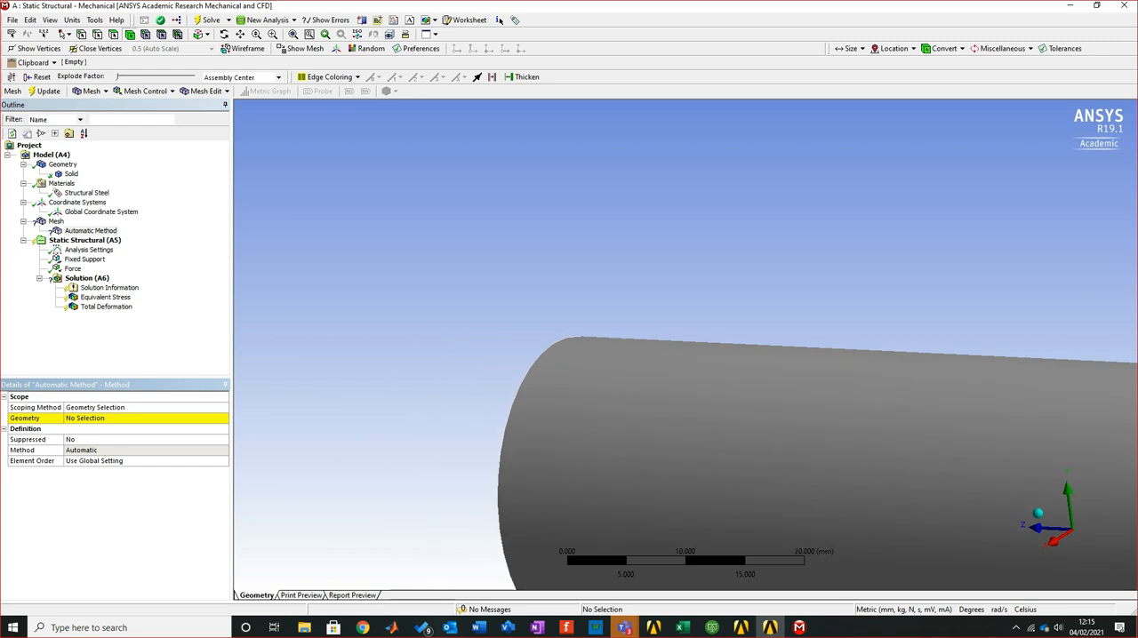
right_click(665, 230)
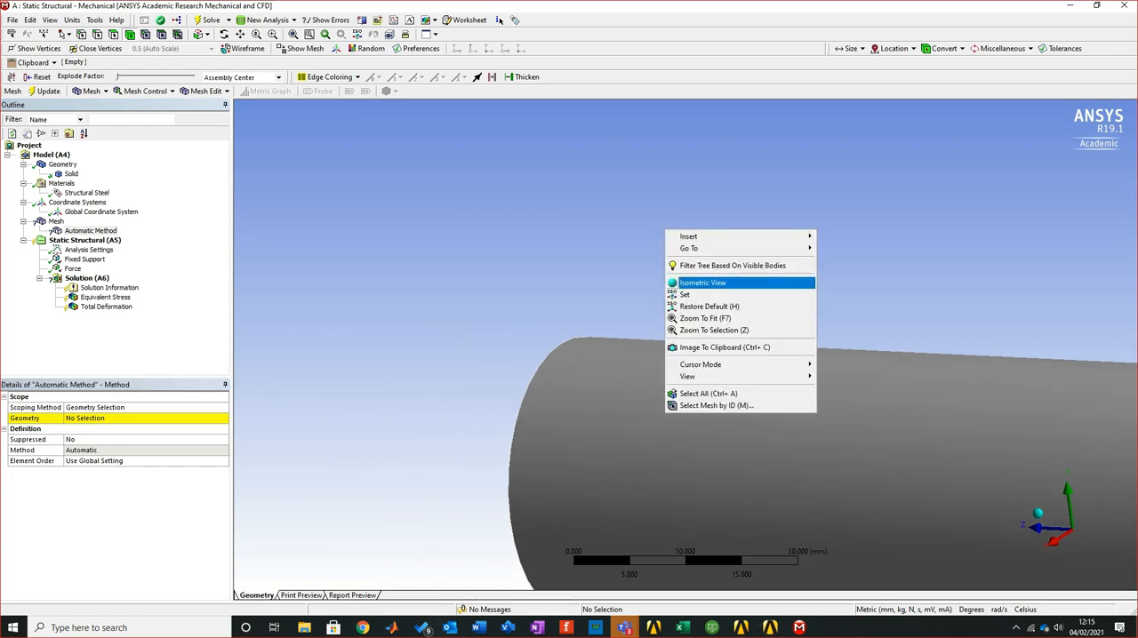
key(Return)
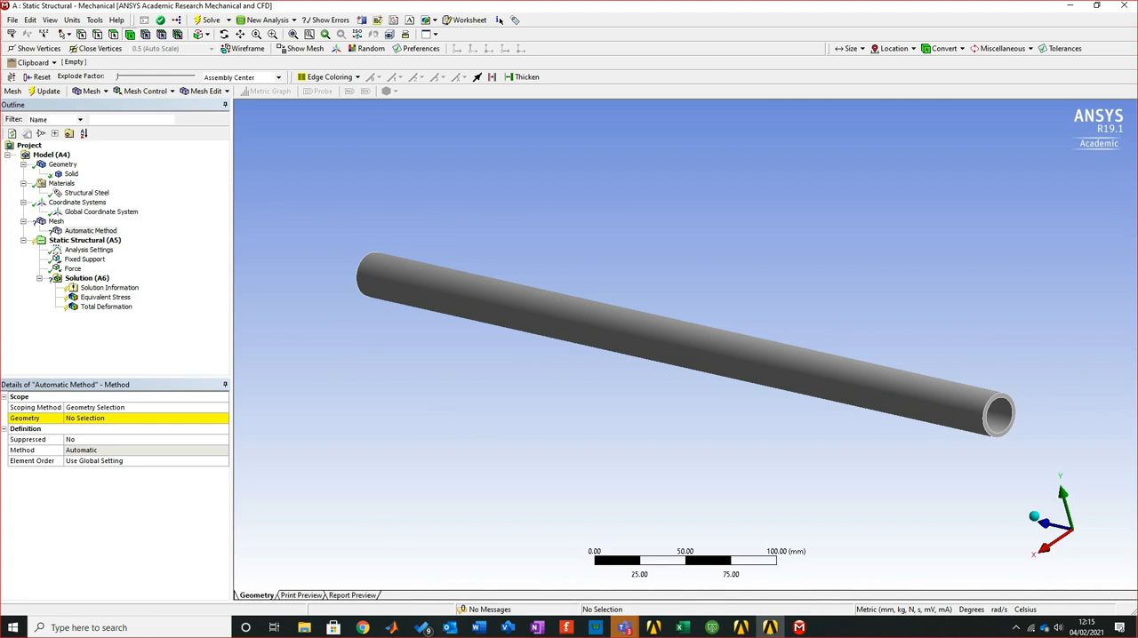
click(105, 418)
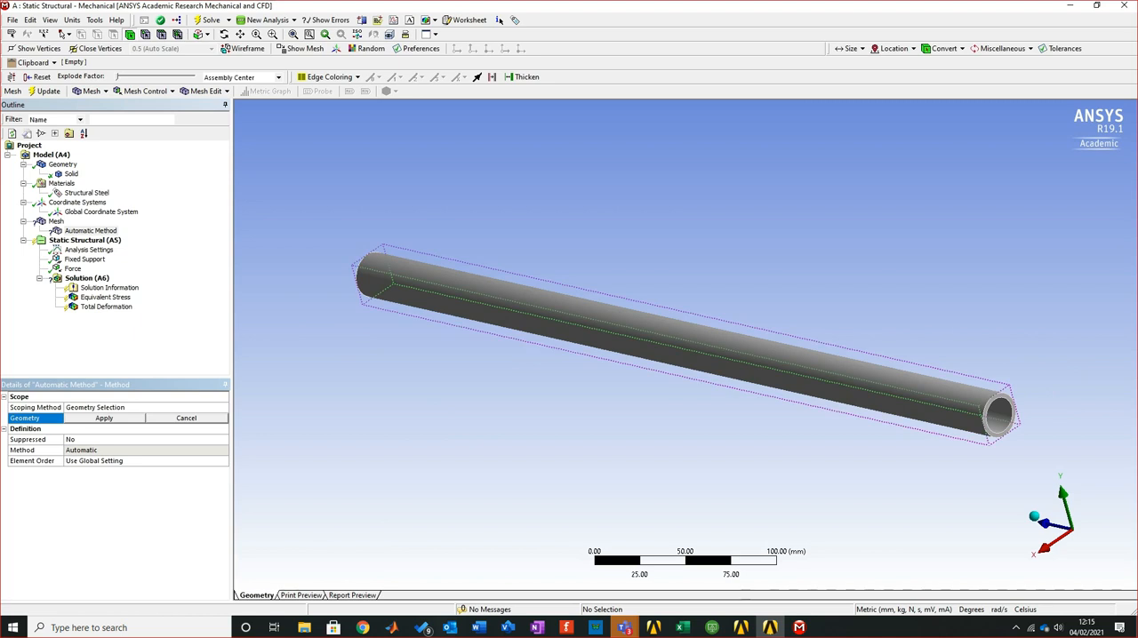
click(653, 351)
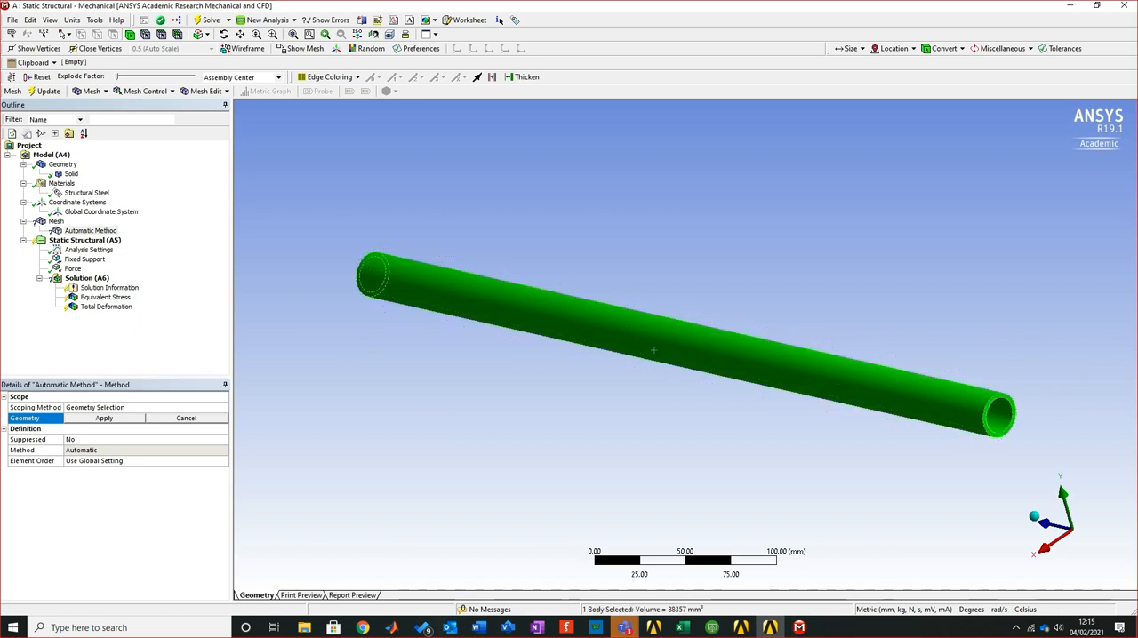
click(104, 418)
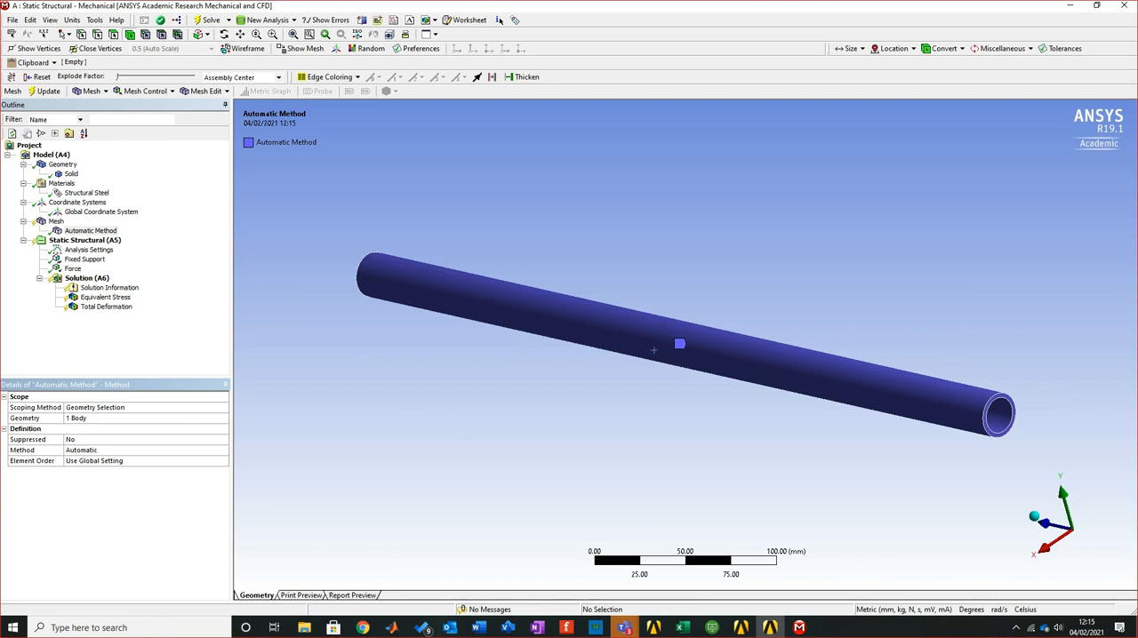
click(97, 439)
click(223, 439)
click(223, 439)
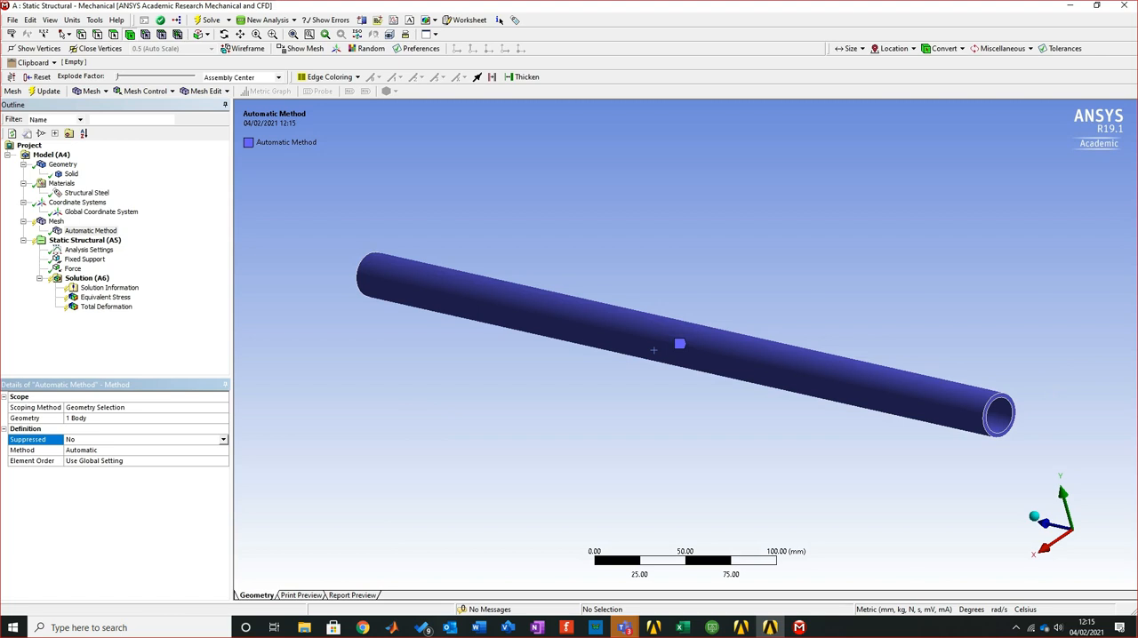
Set the pipe's mesh method to Tetrahedrons
click(142, 450)
click(223, 450)
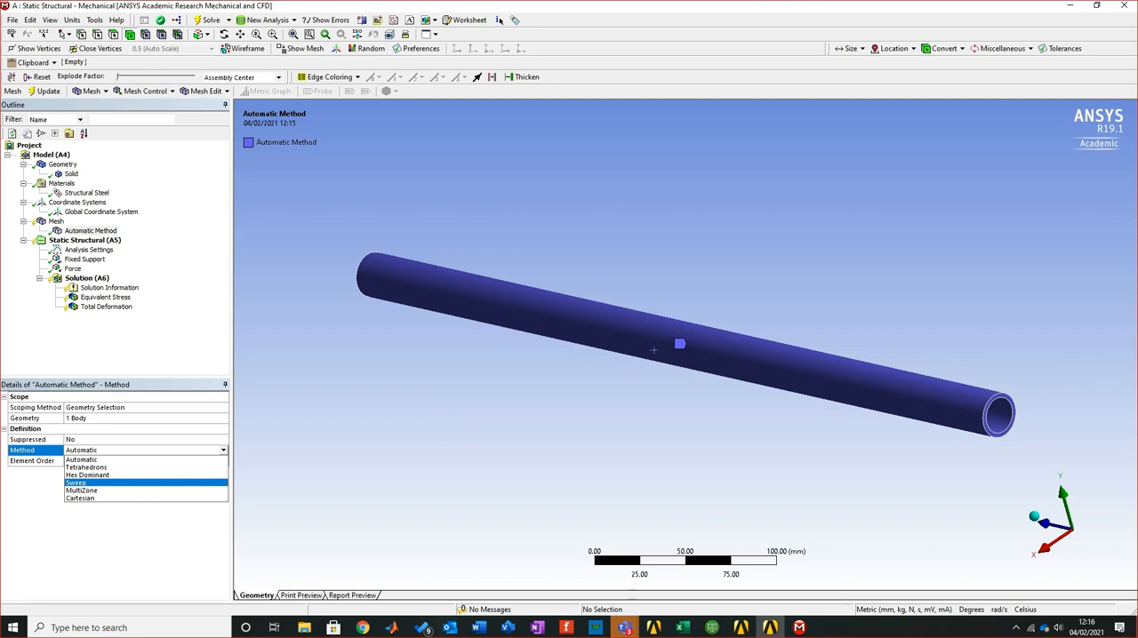
key(Up)
key(Up)
key(Down)
key(Up)
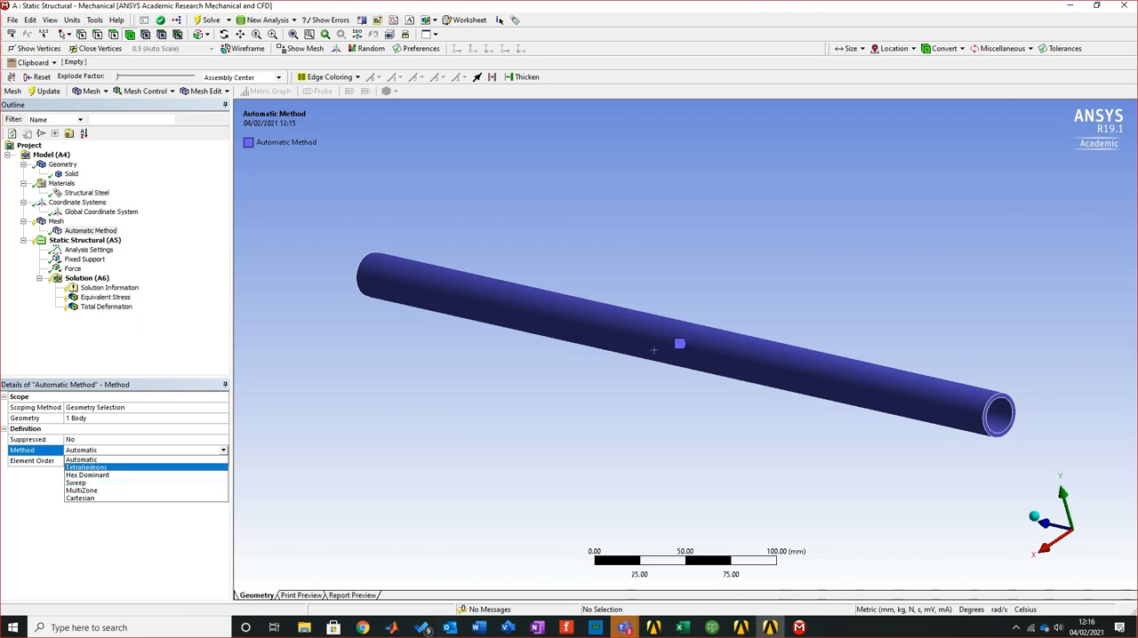
key(Return)
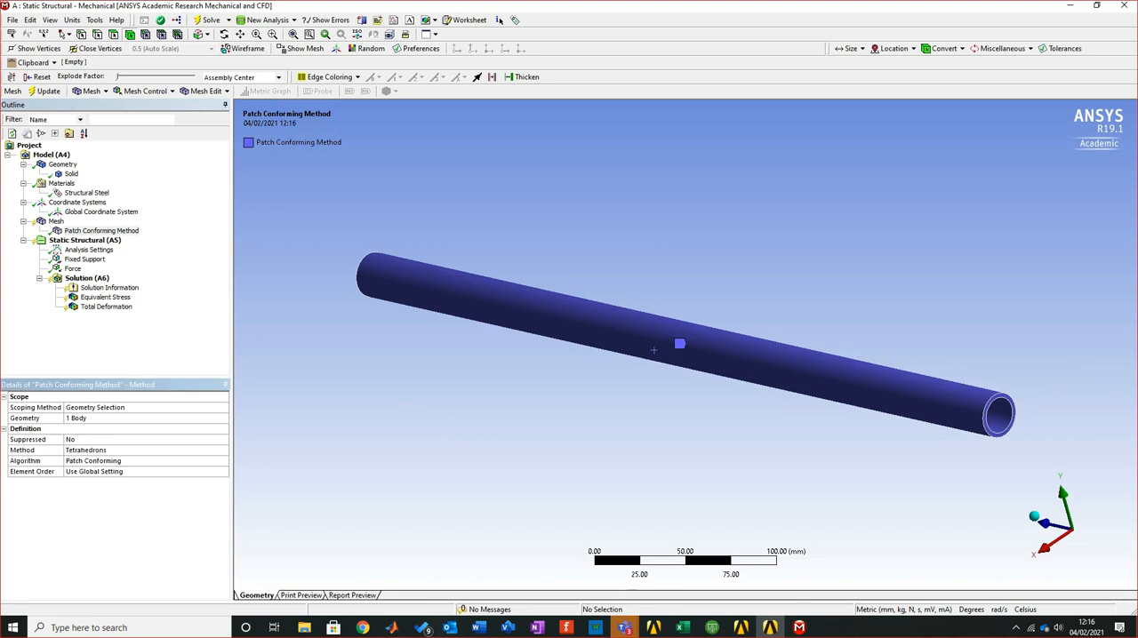
Update the pipe's mesh with the tetrahedral method and inspect the generated elements
click(45, 91)
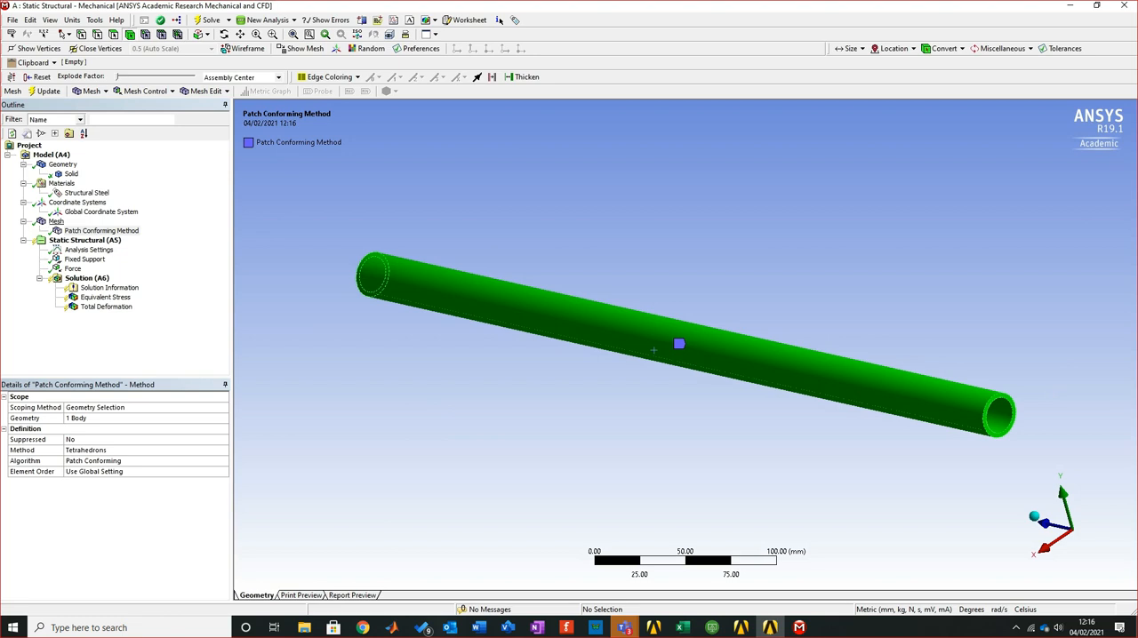
click(56, 221)
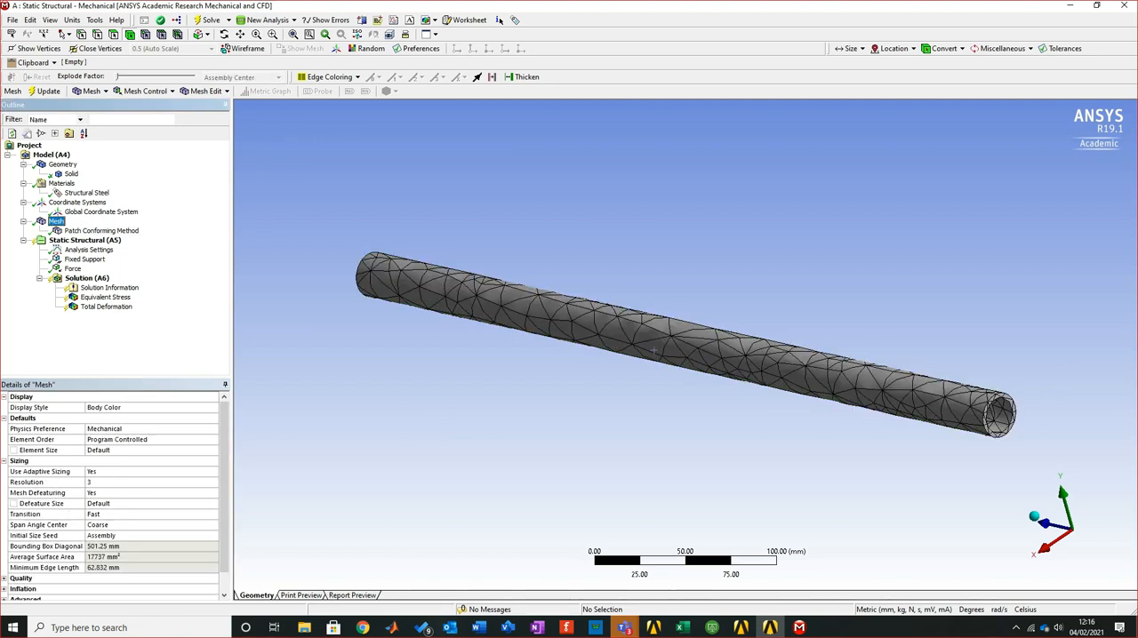
middle_drag(653, 350, 653, 318)
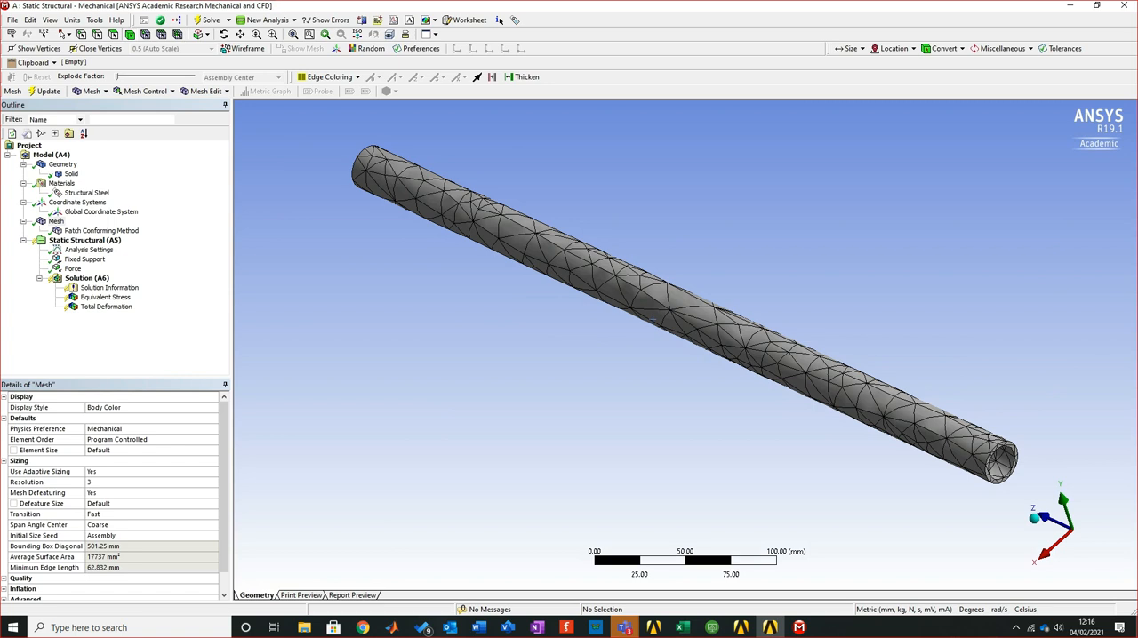
Solve the Static Structural analysis and compare the equivalent stress with the stress calculated in Excel
key(Down)
key(Down)
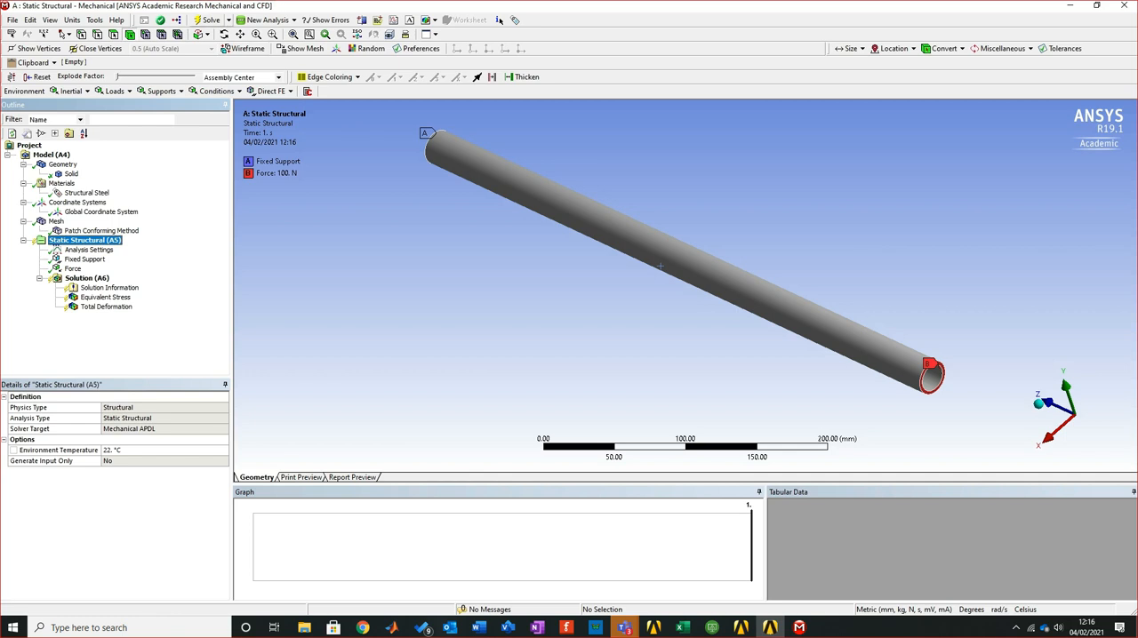
click(209, 20)
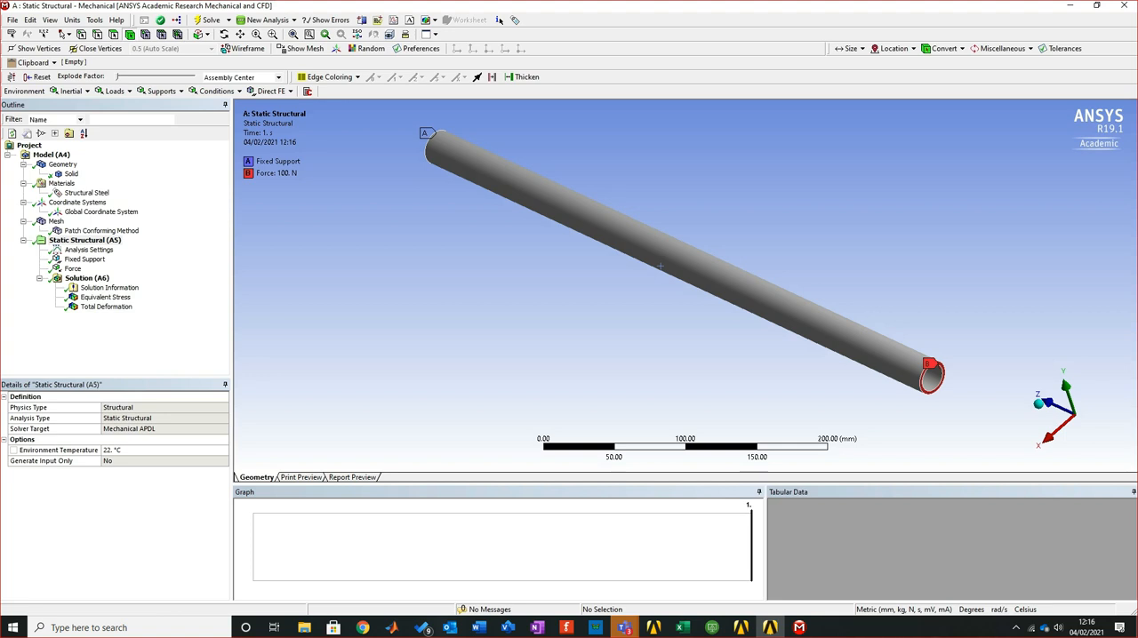
click(105, 297)
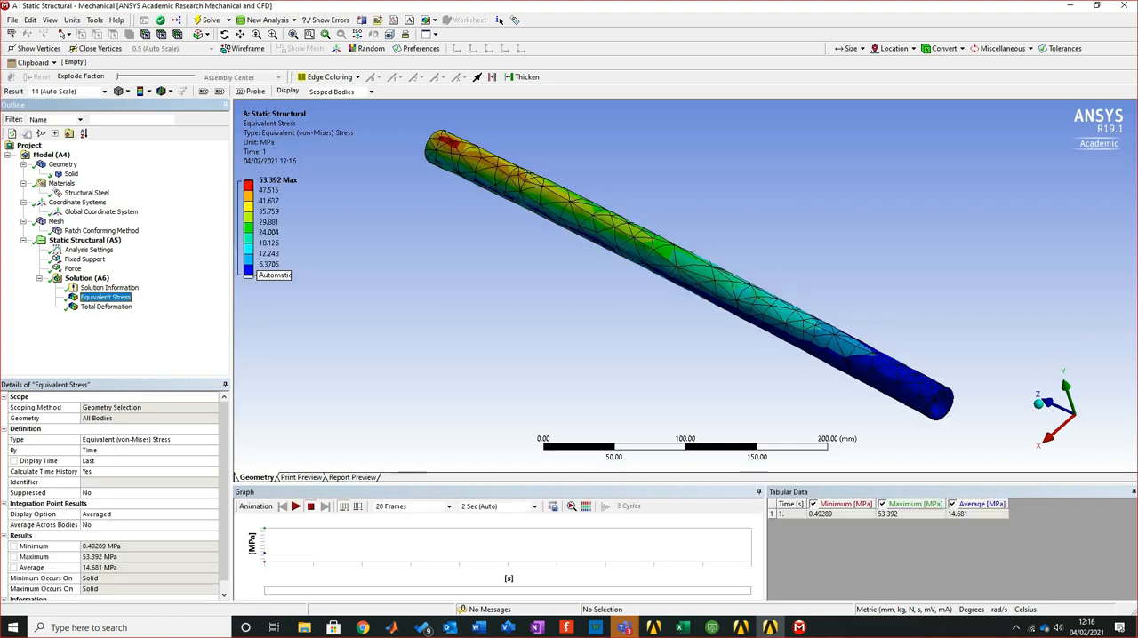
middle_drag(675, 355, 679, 295)
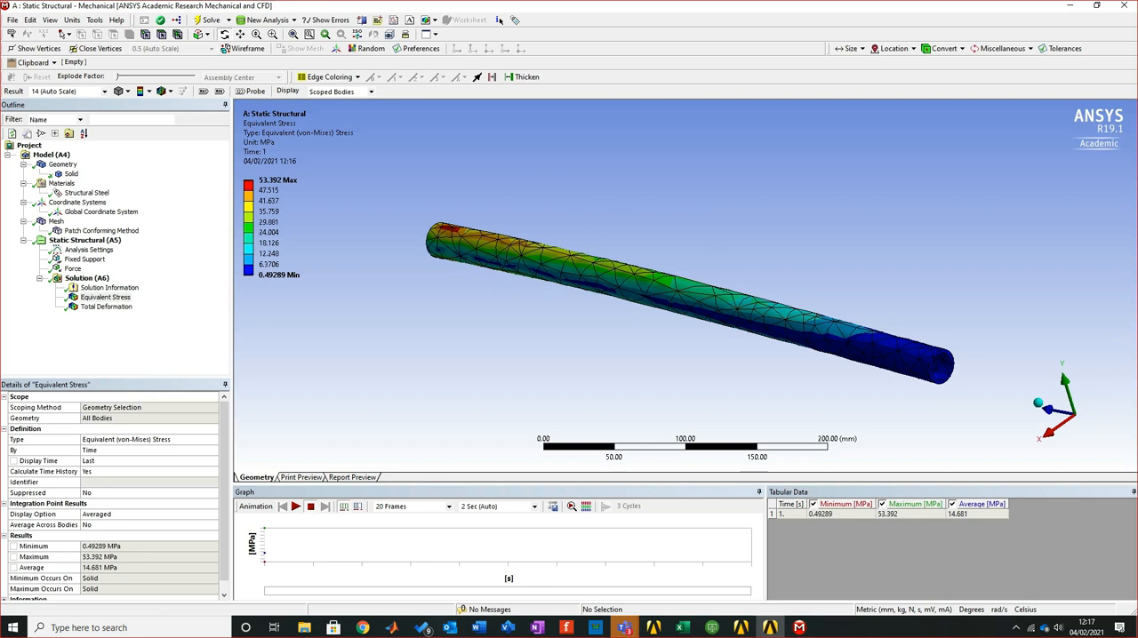
key(alt+Tab)
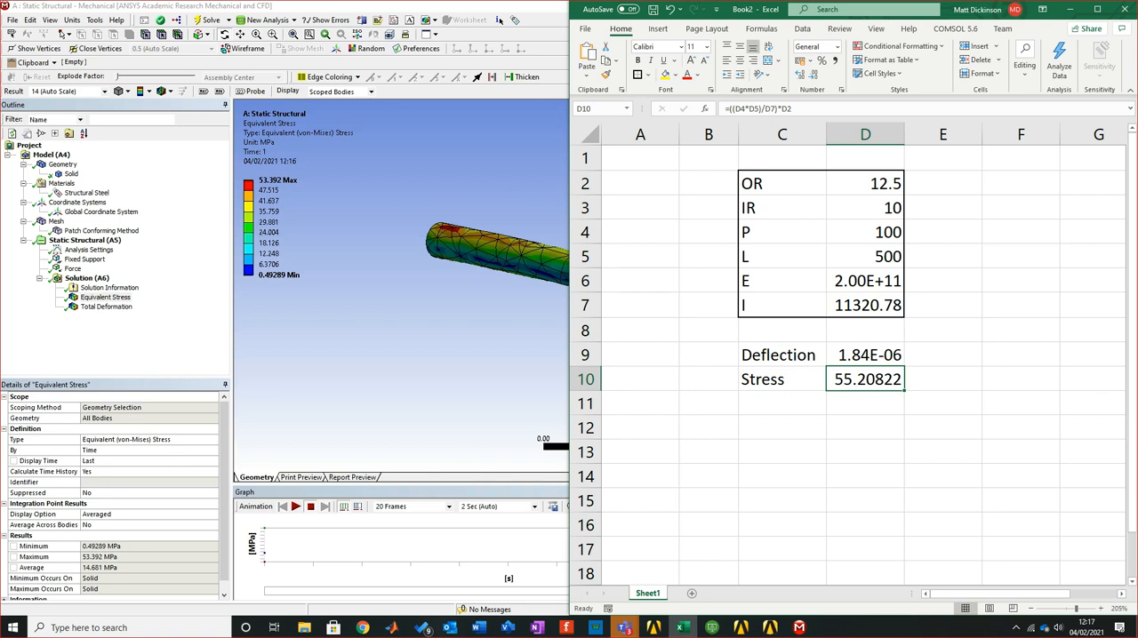
key(alt+Tab)
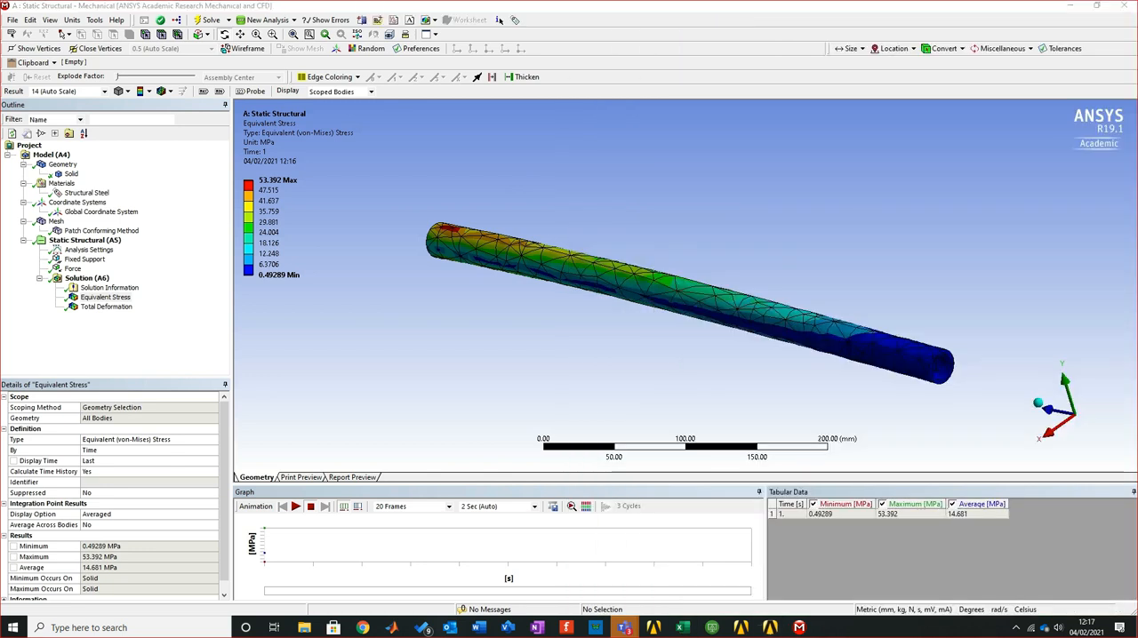
Display the equivalent stress contours with No WireFrame and check the total deformation result
mouse_move(684, 285)
middle_down()
mouse_move(684, 333)
mouse_move(684, 267)
middle_up()
click(140, 91)
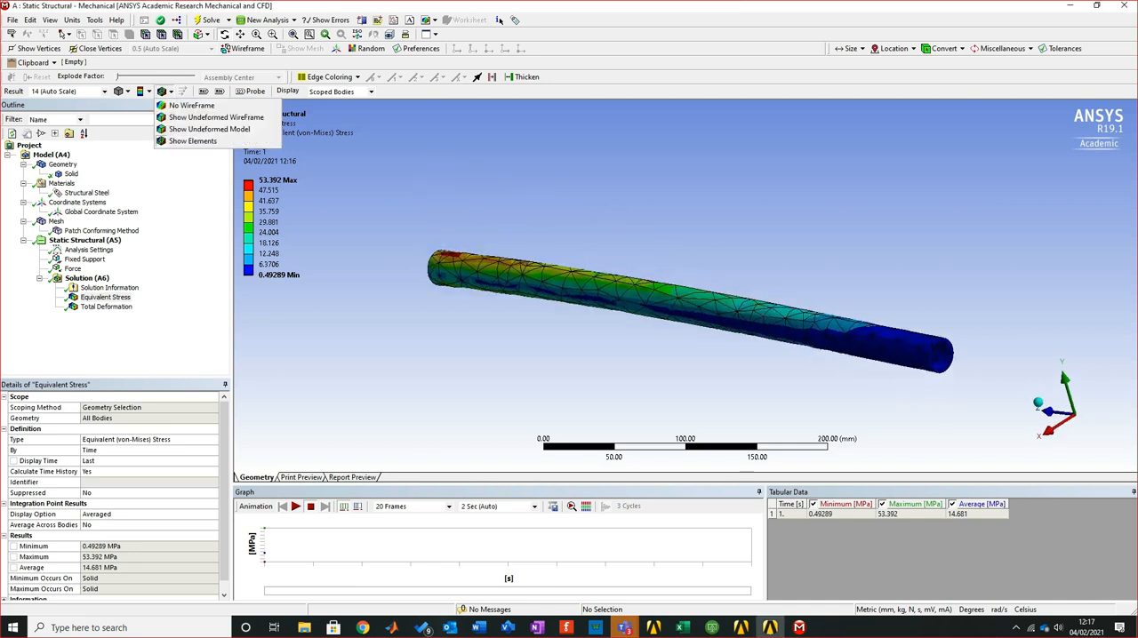
click(191, 107)
middle_drag(685, 285, 689, 312)
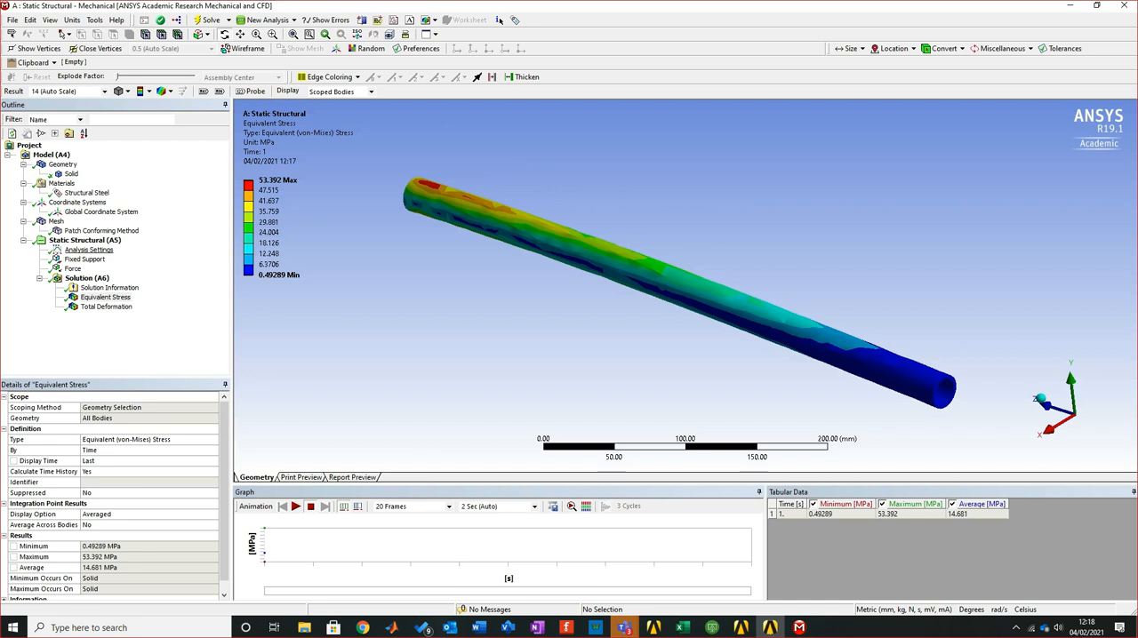
mouse_move(680, 284)
middle_down()
mouse_move(680, 324)
mouse_move(681, 286)
middle_up()
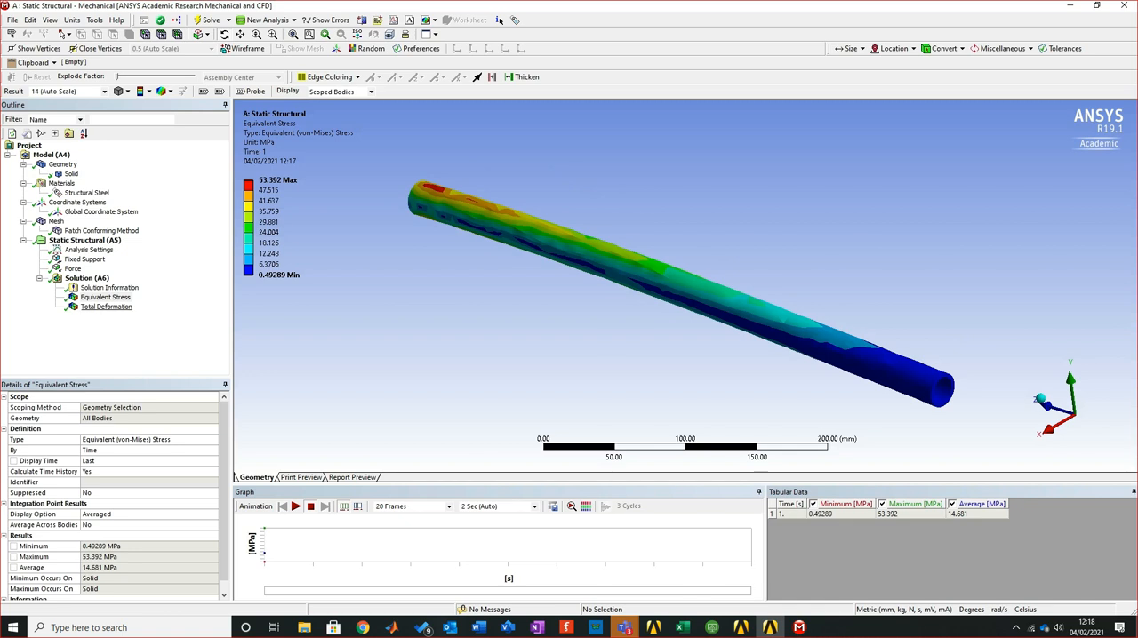
key(Down)
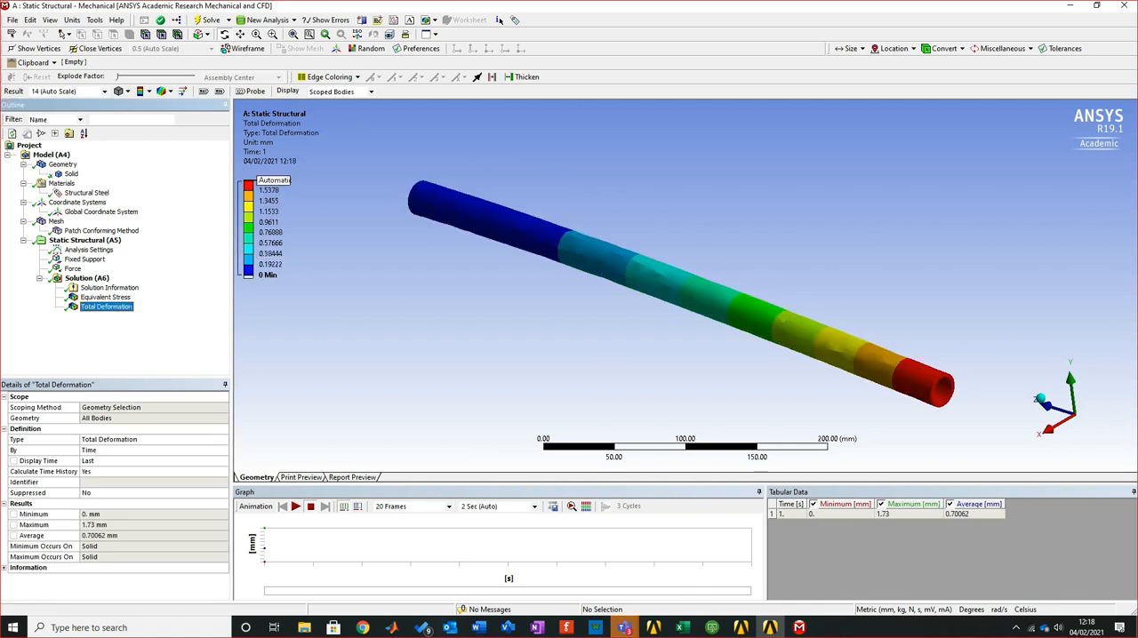
key(Up)
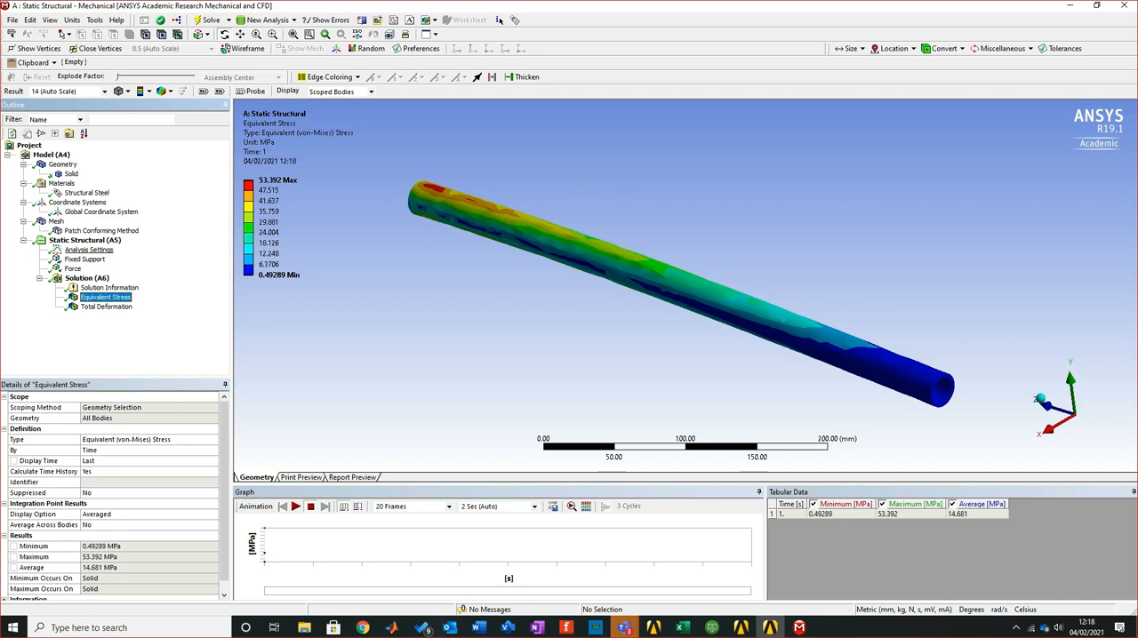
Change the pipe's mesh method to Hex Dominant
click(101, 231)
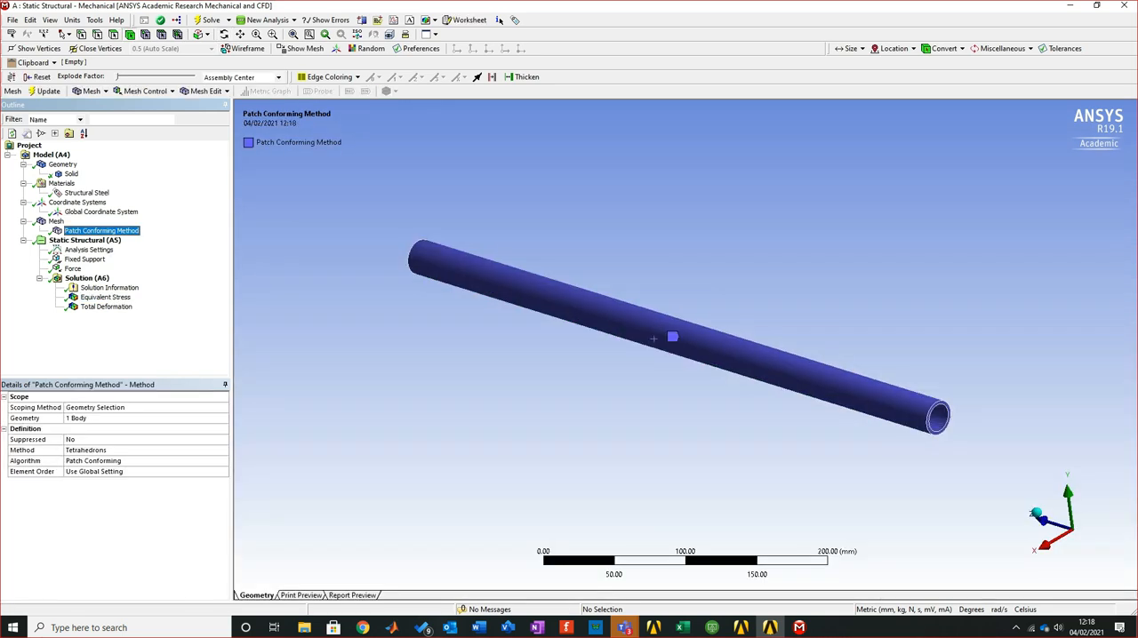
click(107, 450)
click(223, 450)
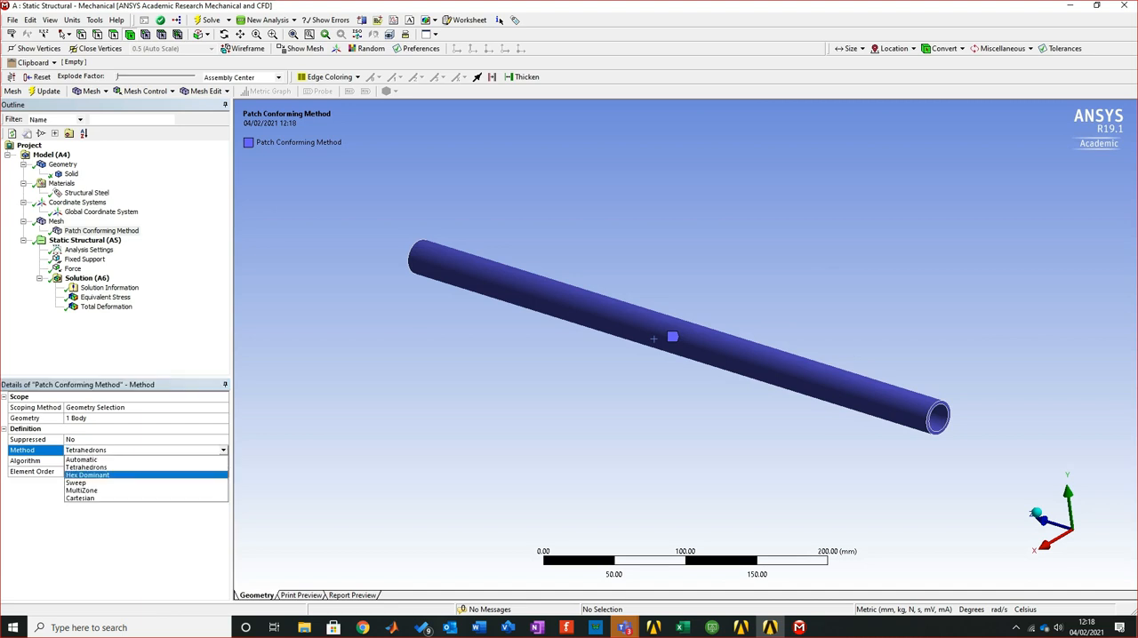
click(87, 474)
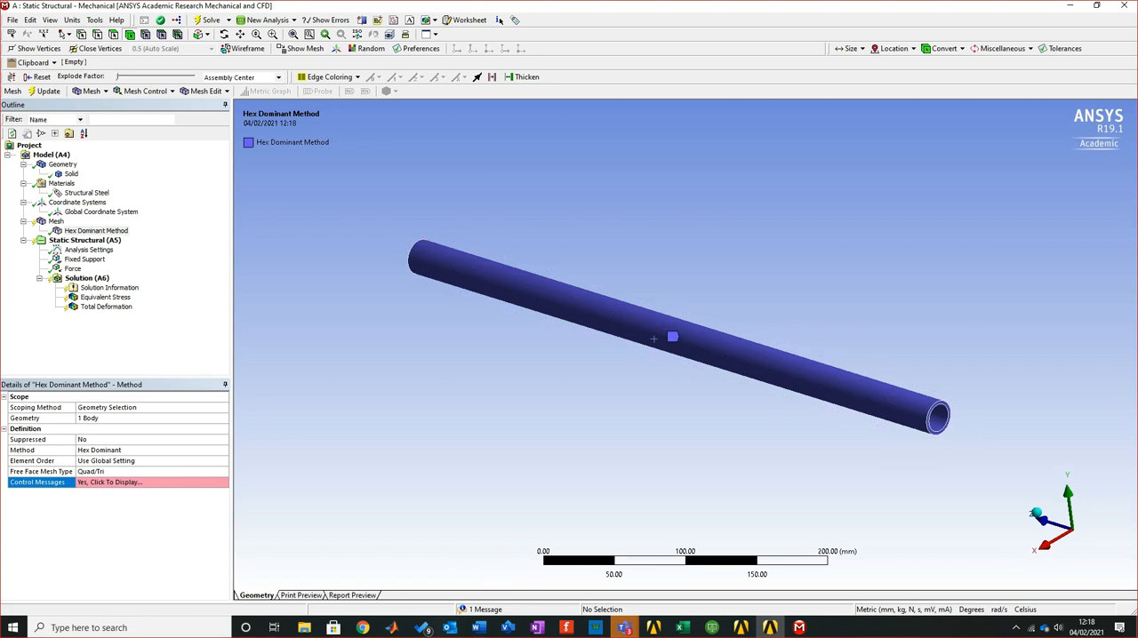
Change the pipe's mesh method to Sweep, keeping Quad/Tri as the free face mesh type
click(134, 449)
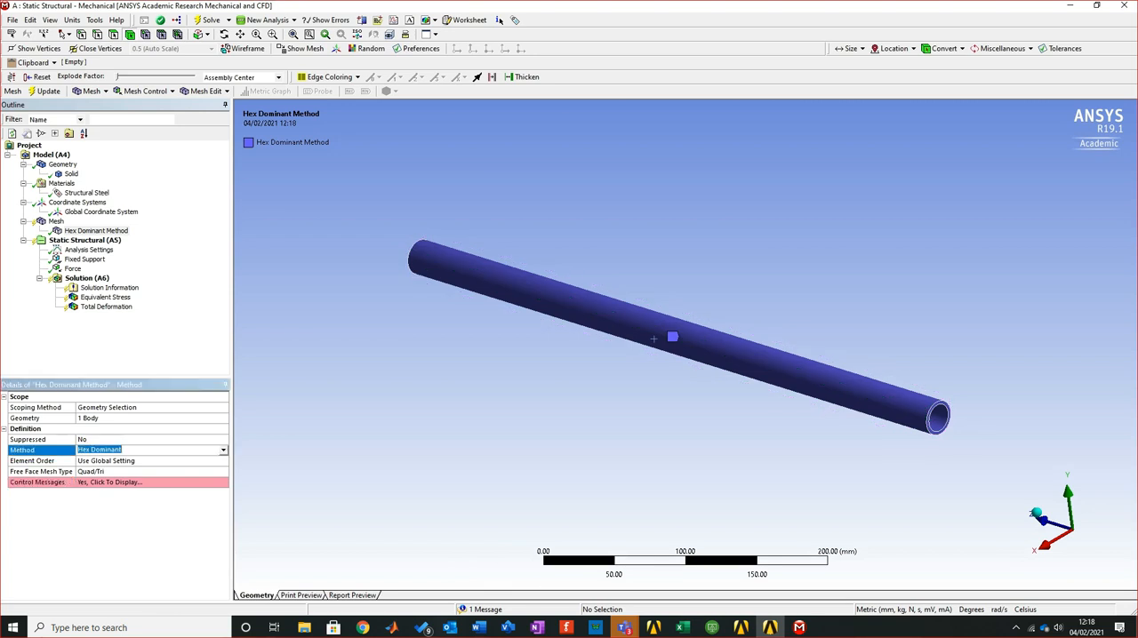
click(223, 450)
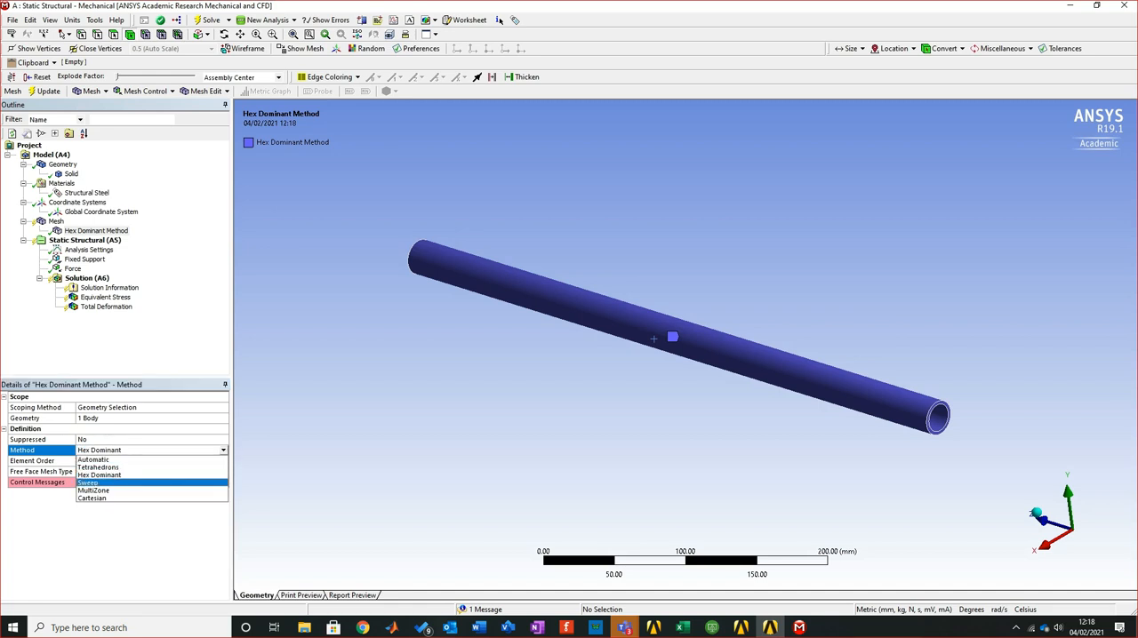
key(Return)
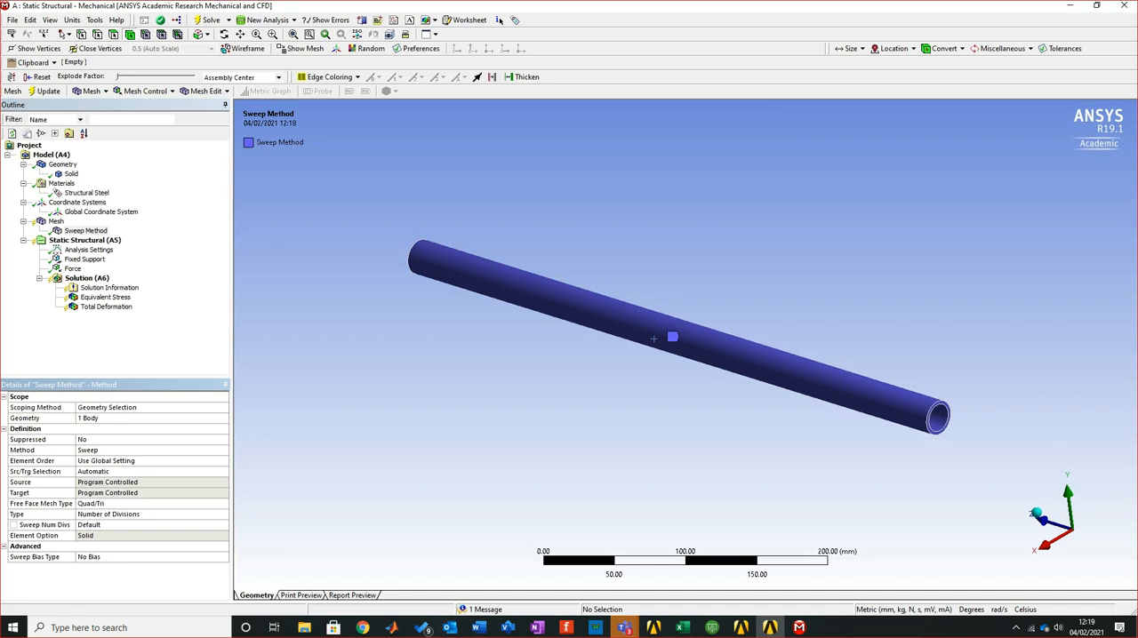
click(133, 503)
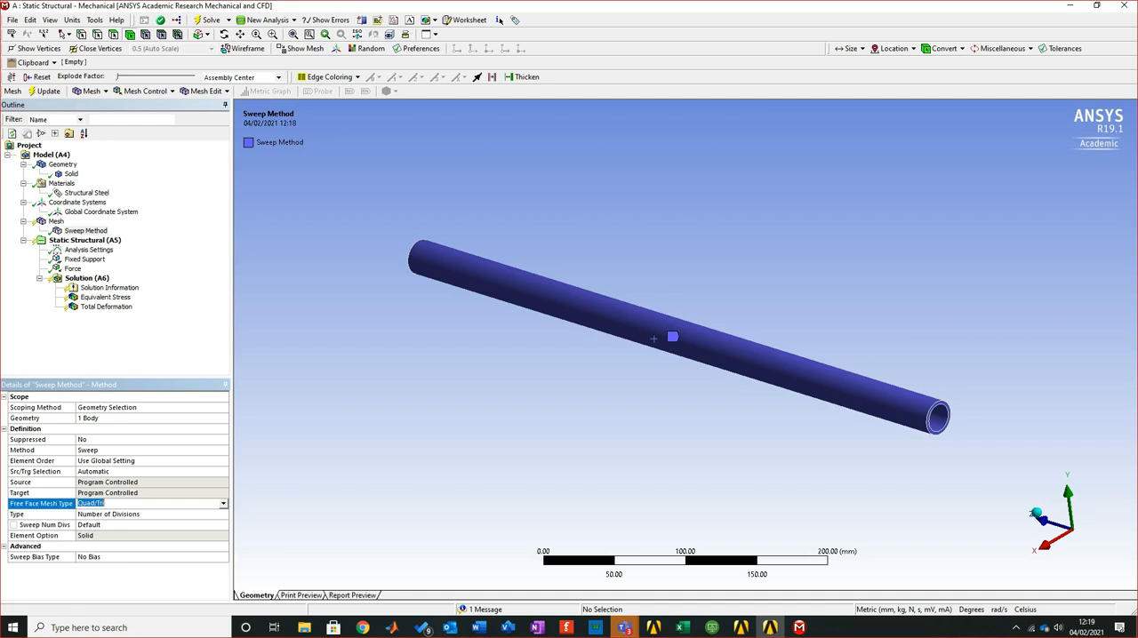
click(223, 504)
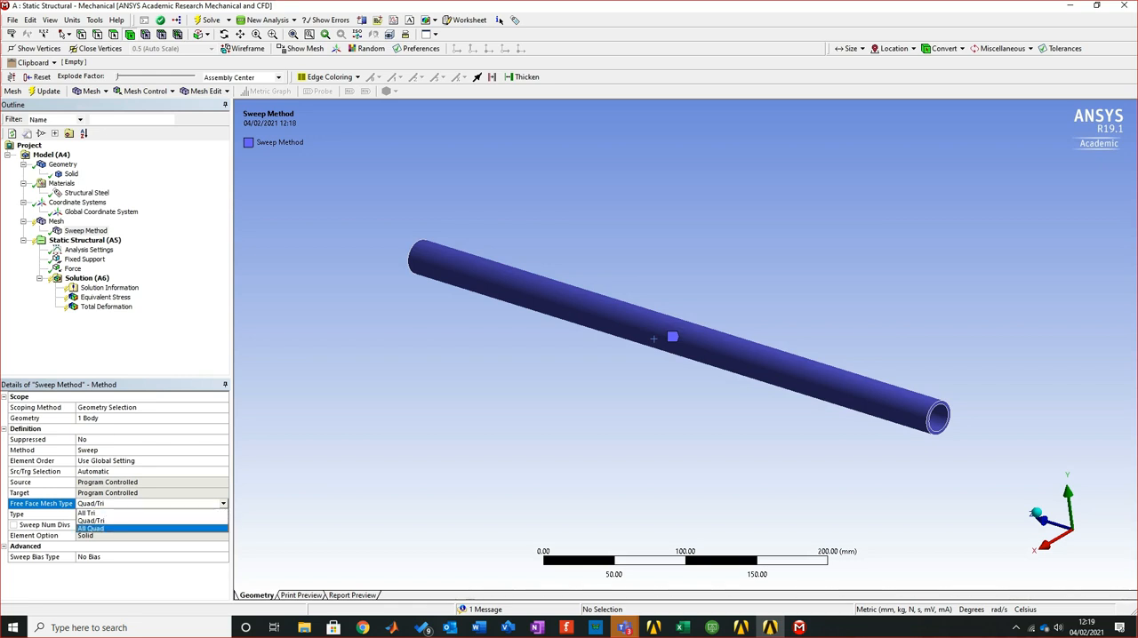
click(223, 504)
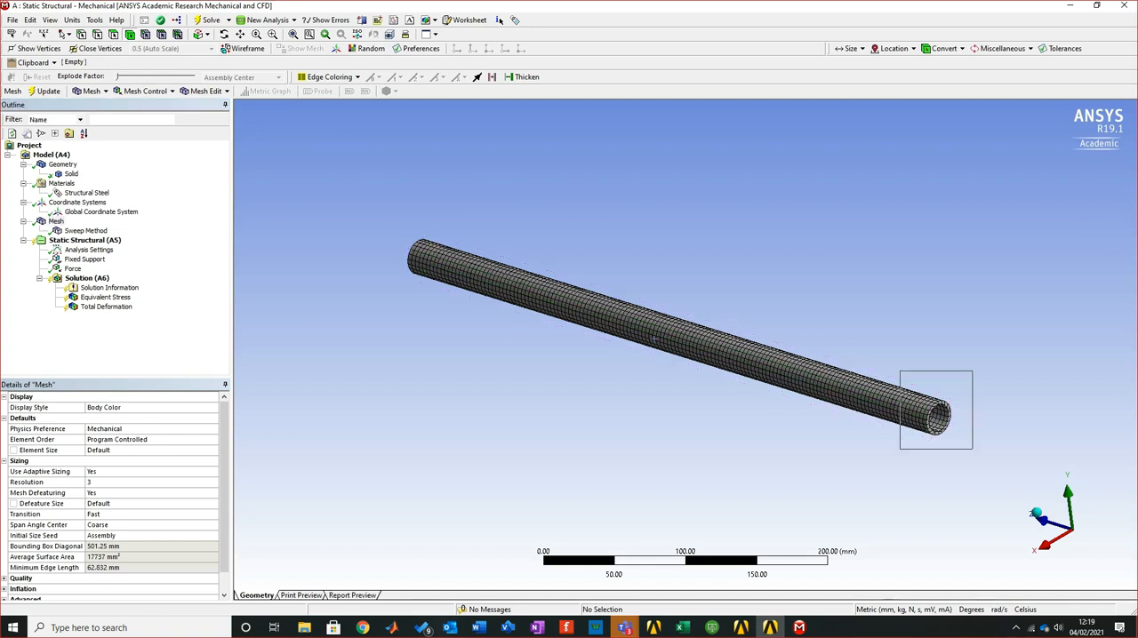
Examine the swept mesh closely at the pipe's open end and along its full length
right_drag(900, 371, 972, 449)
right_drag(682, 443, 742, 495)
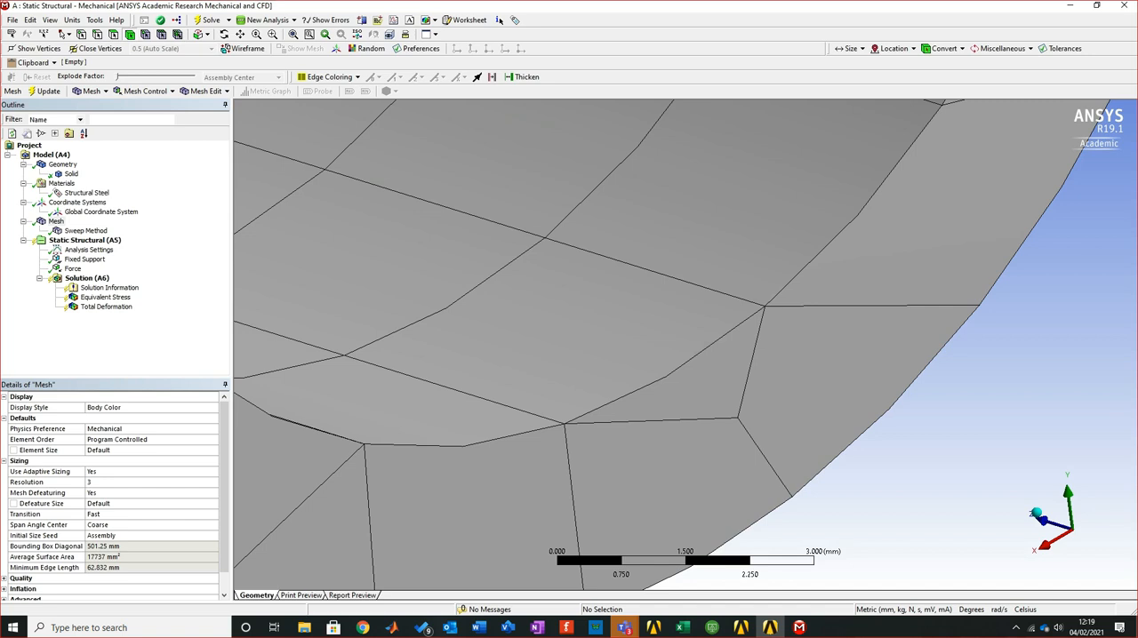
scroll(685, 345, down, 12)
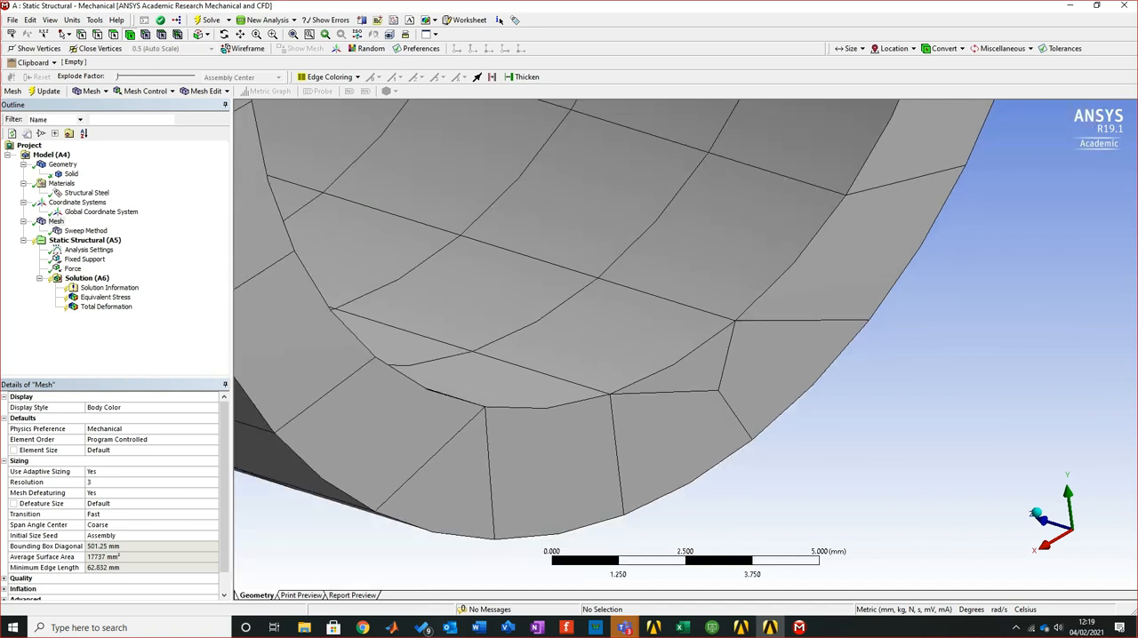
scroll(686, 348, down, 10)
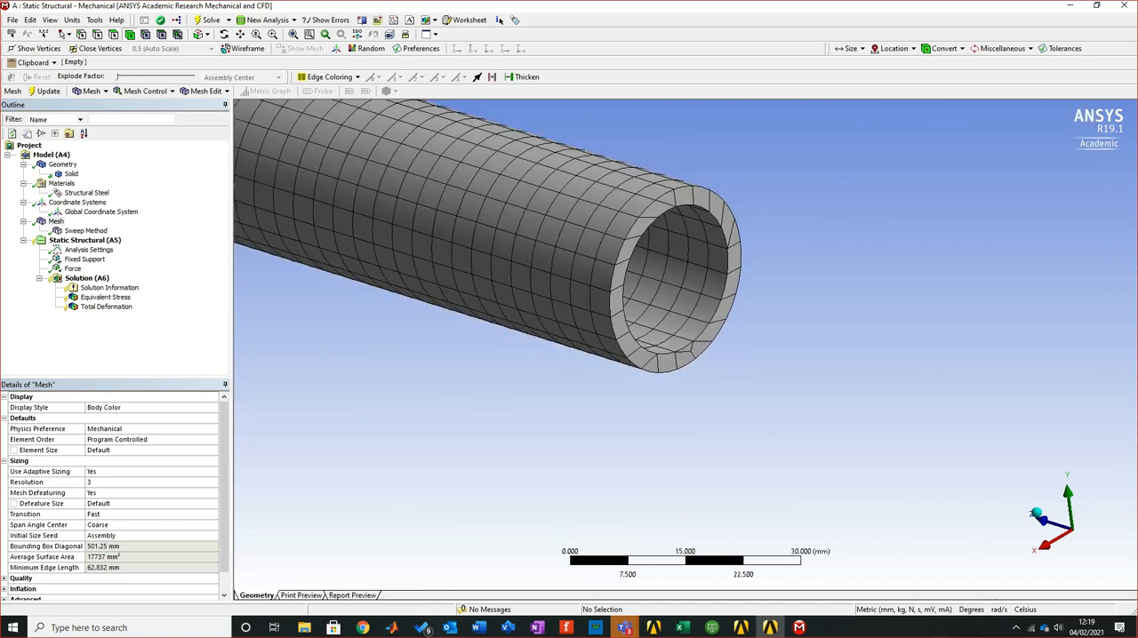
scroll(687, 342, down, 6)
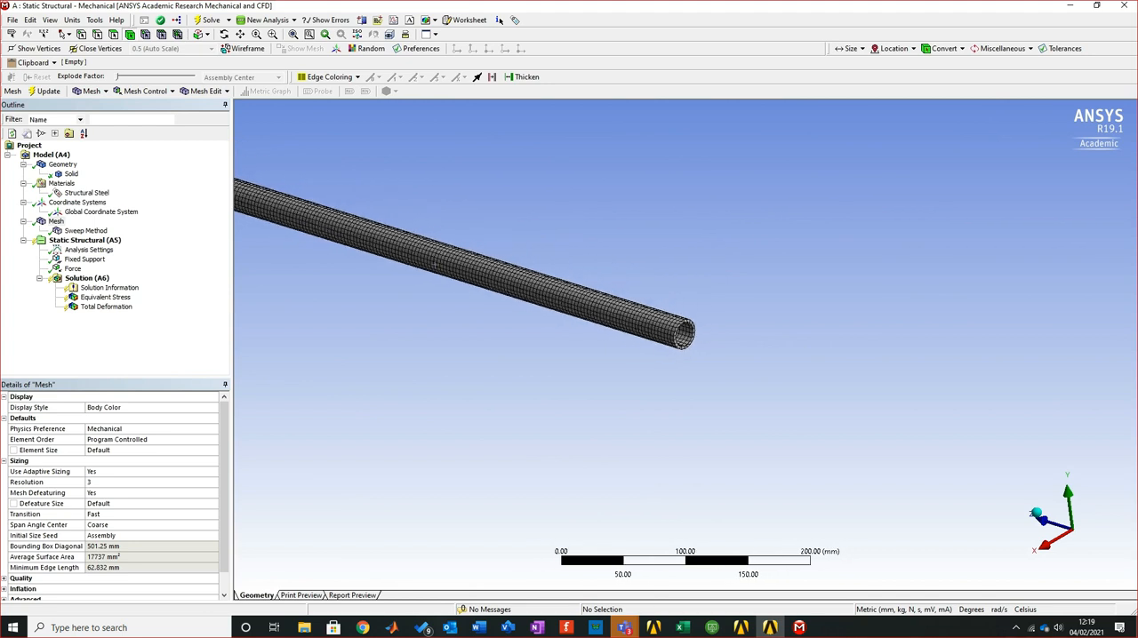
drag(364, 225, 670, 362)
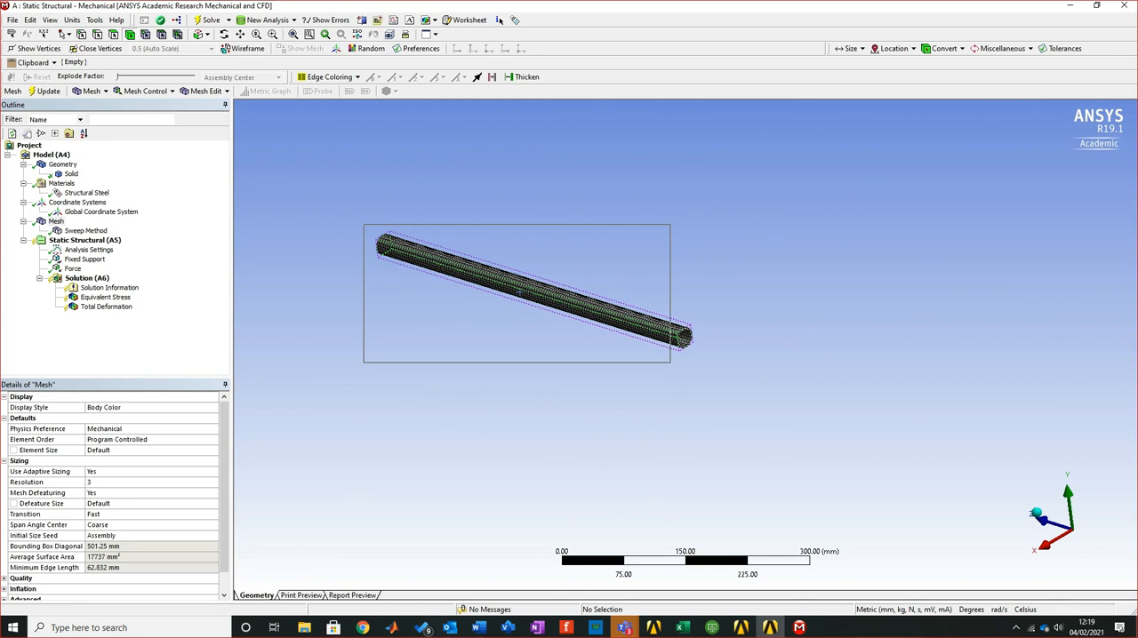
drag(670, 362, 722, 369)
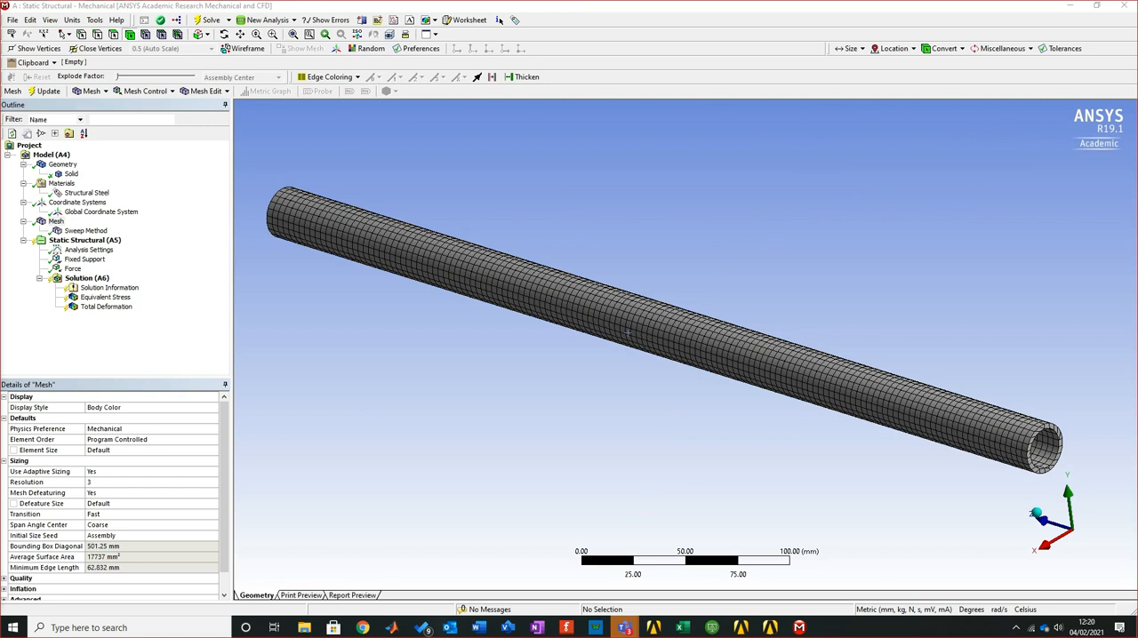
Change the pipe's mesh method from Sweep to Automatic and update the mesh
click(85, 231)
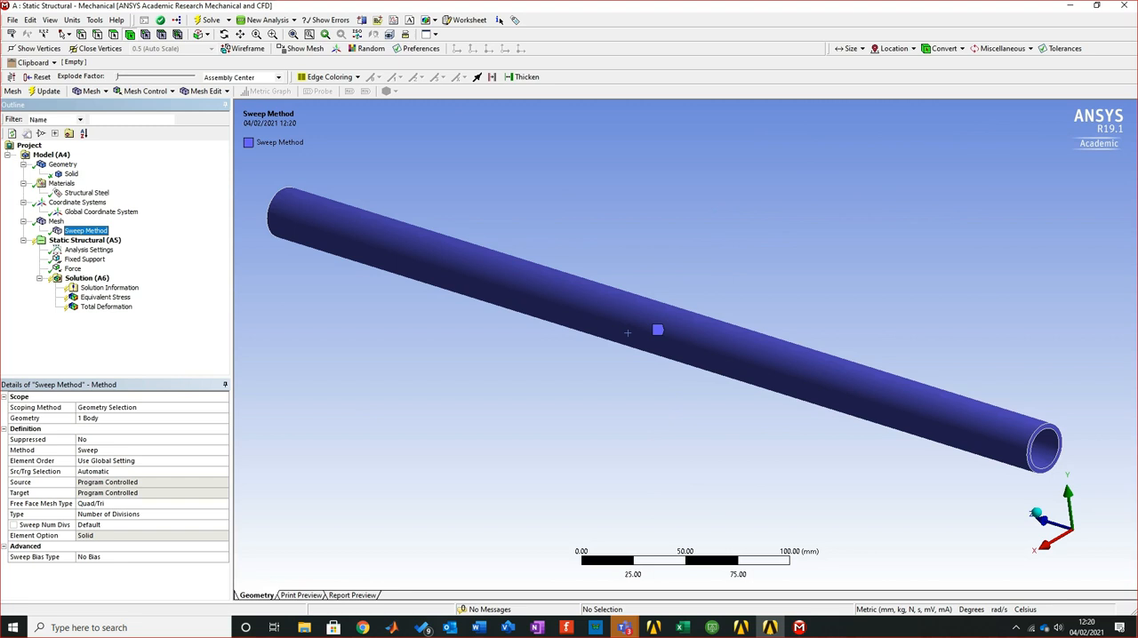
click(151, 450)
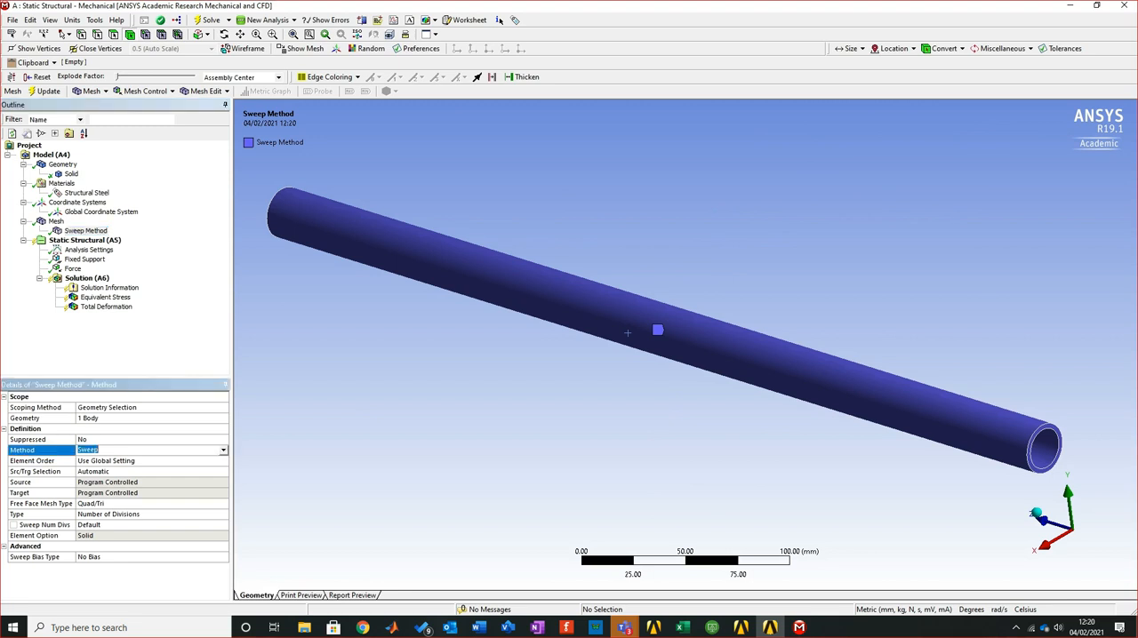
click(223, 451)
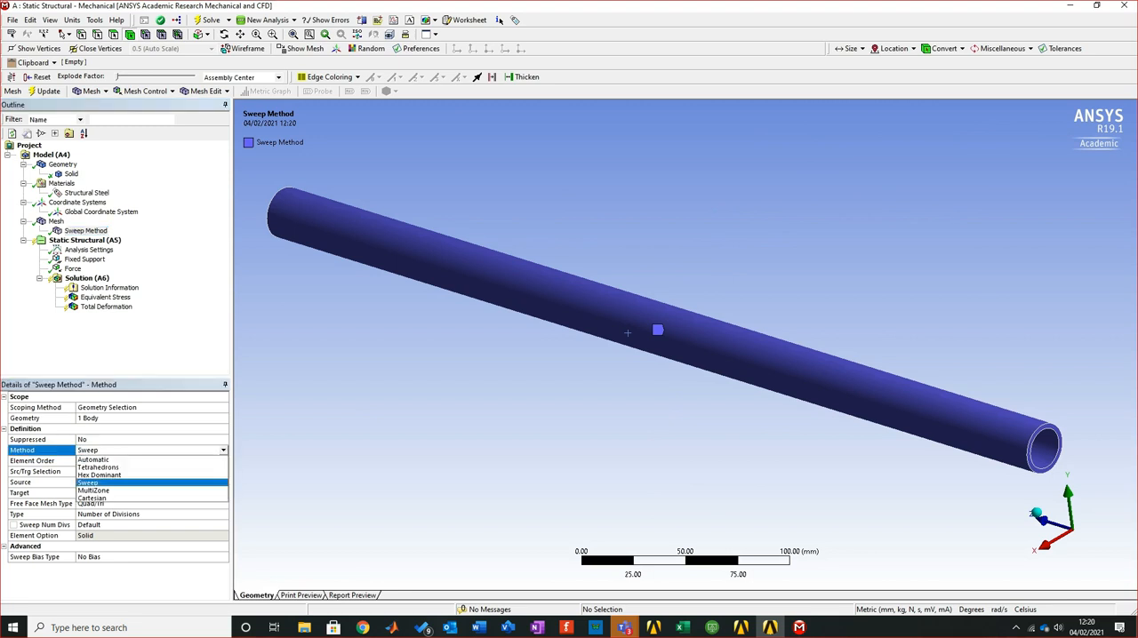
key(Down)
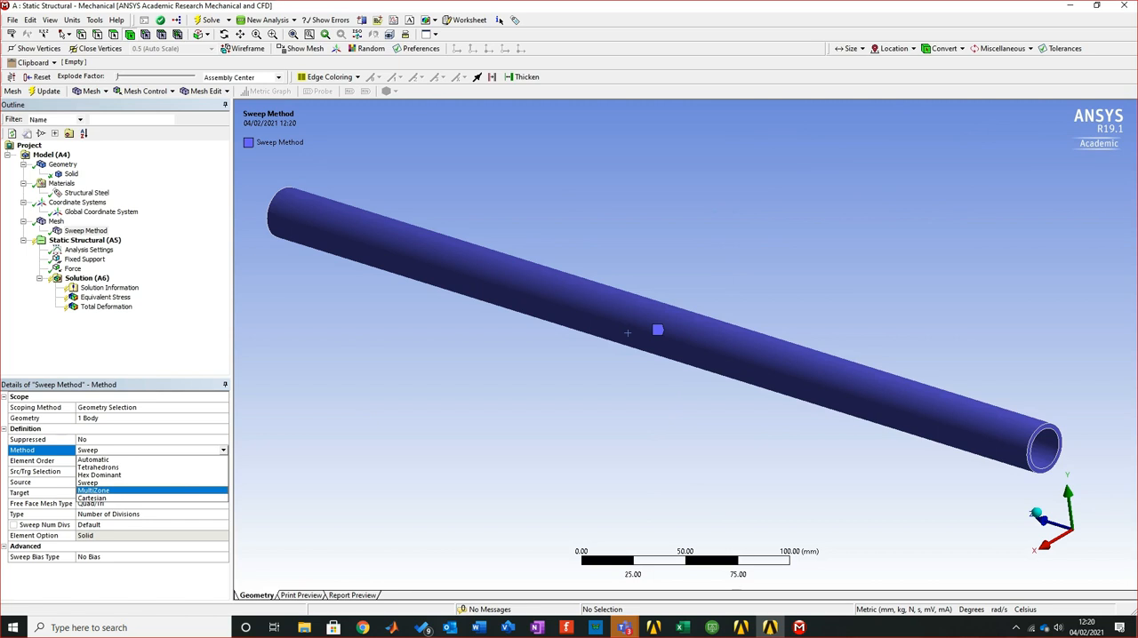
key(Up)
key(Up)
key(Up)
key(Up)
key(Return)
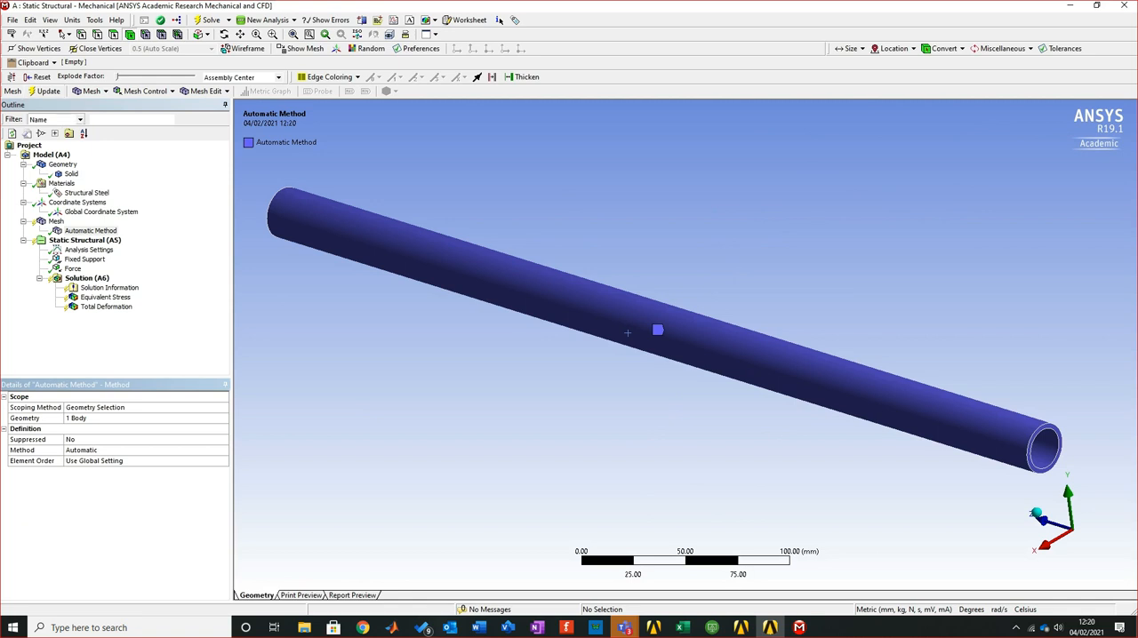
click(45, 91)
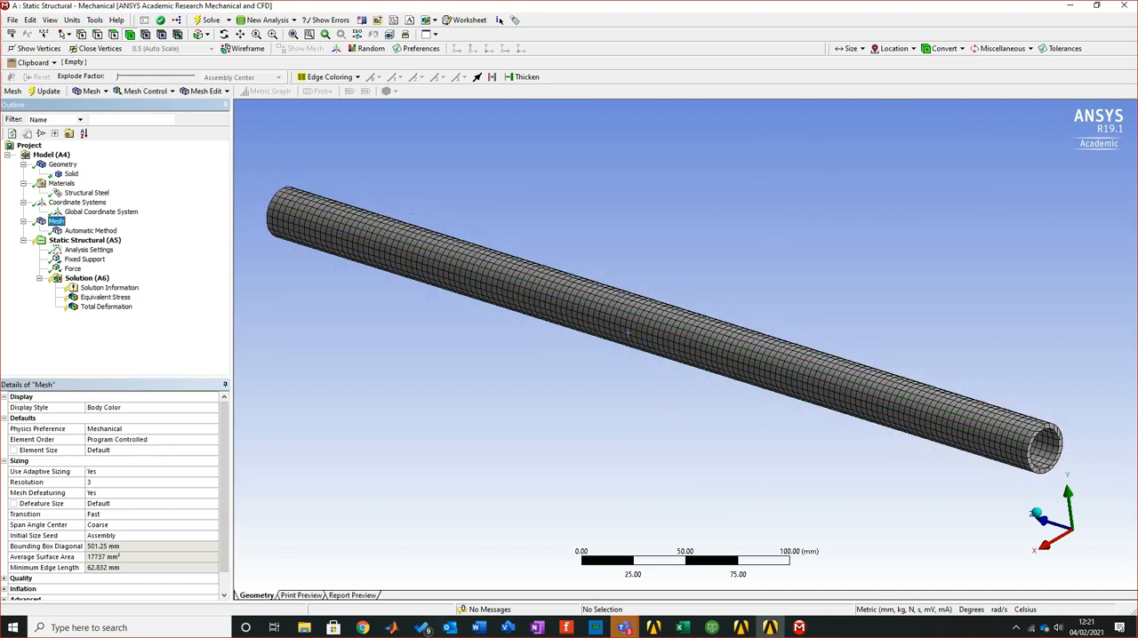
Examine the automatic mesh around the pipe's open end, through the wall thickness and along the full length
right_drag(966, 376, 1067, 458)
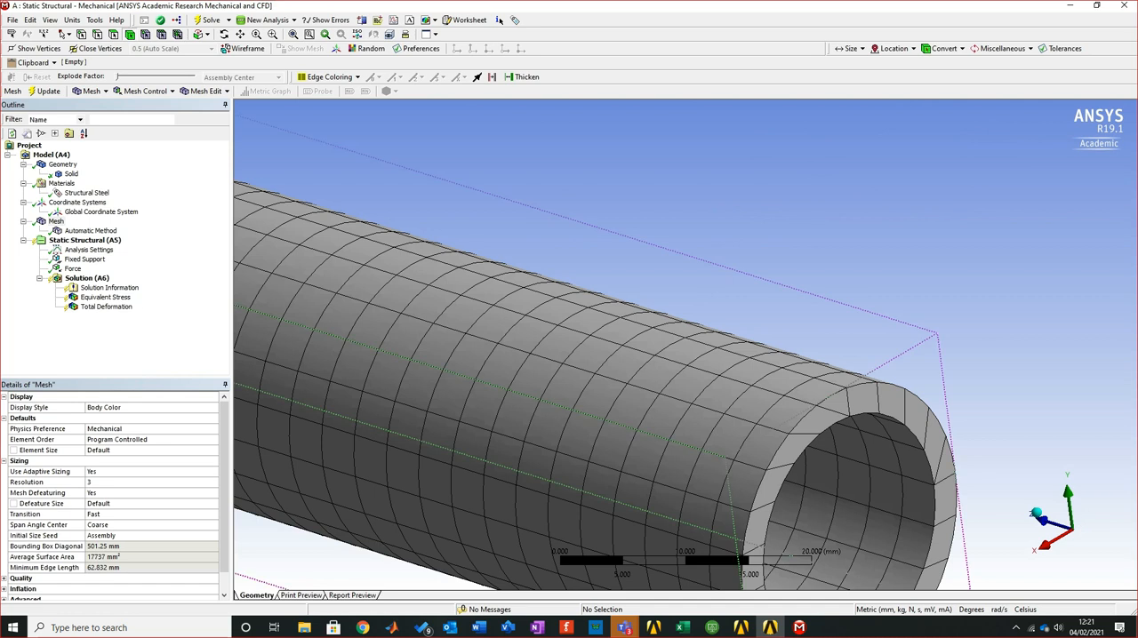
scroll(702, 453, down, 5)
right_drag(705, 458, 827, 528)
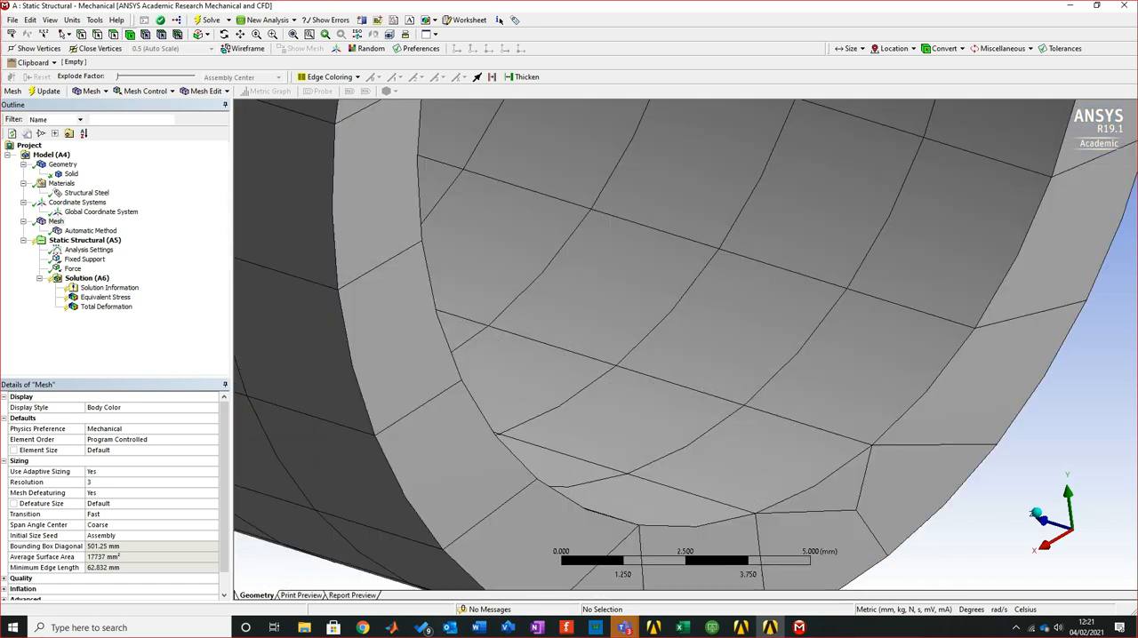
scroll(685, 345, down, 8)
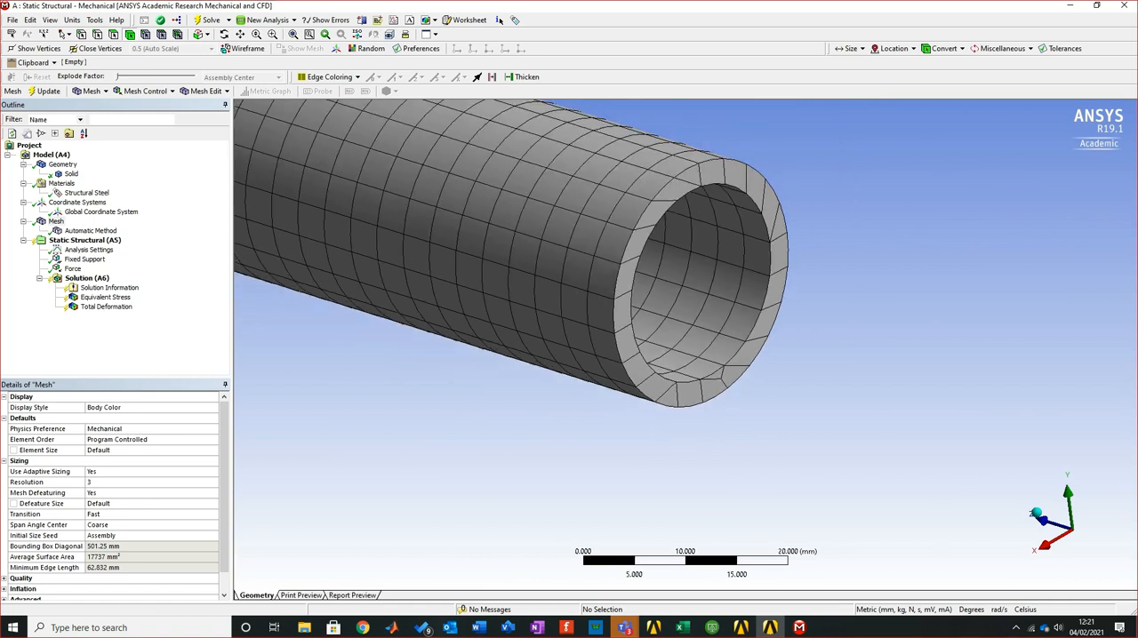
right_drag(672, 156, 719, 206)
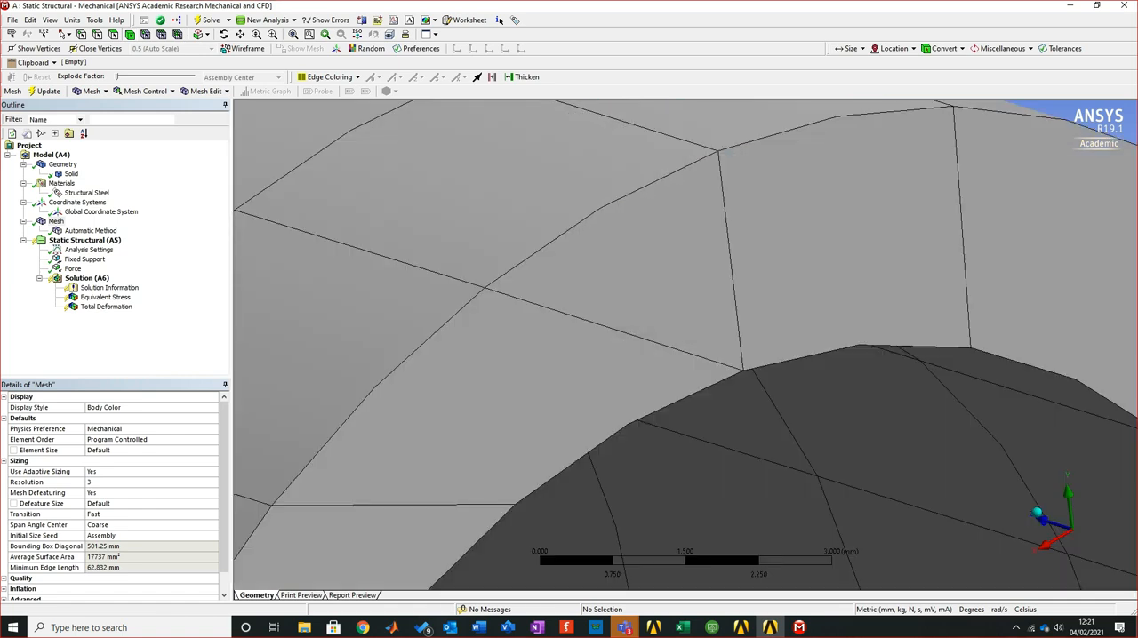
scroll(685, 345, down, 8)
scroll(683, 355, down, 10)
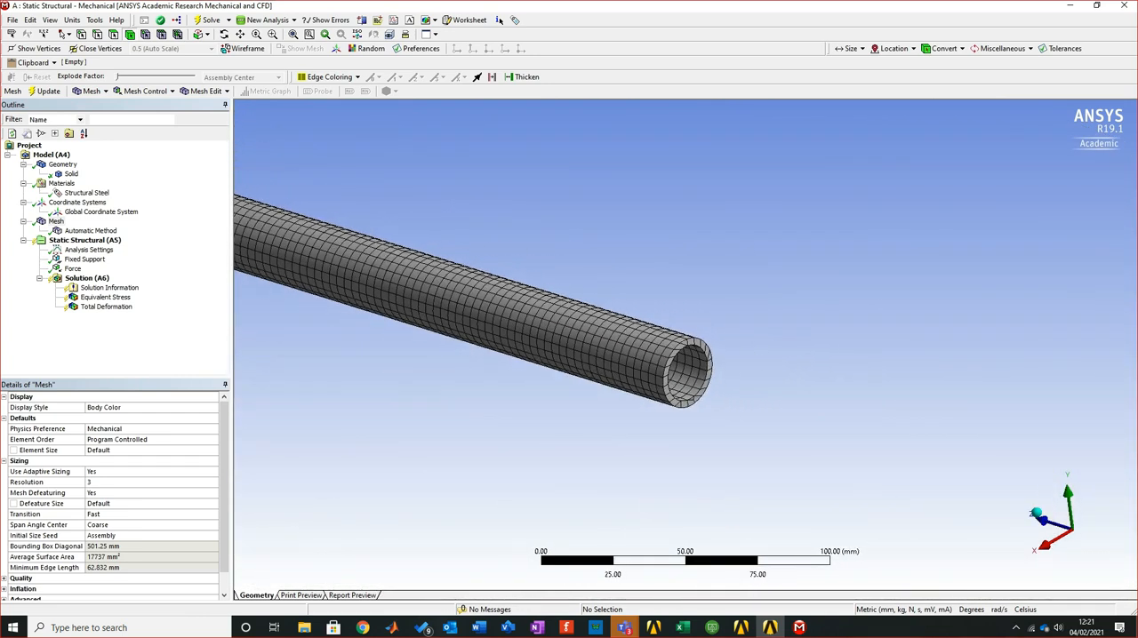
scroll(684, 356, down, 3)
mouse_move(343, 266)
middle_down()
mouse_move(349, 308)
mouse_move(337, 265)
middle_up()
right_drag(446, 234, 497, 339)
right_click(625, 223)
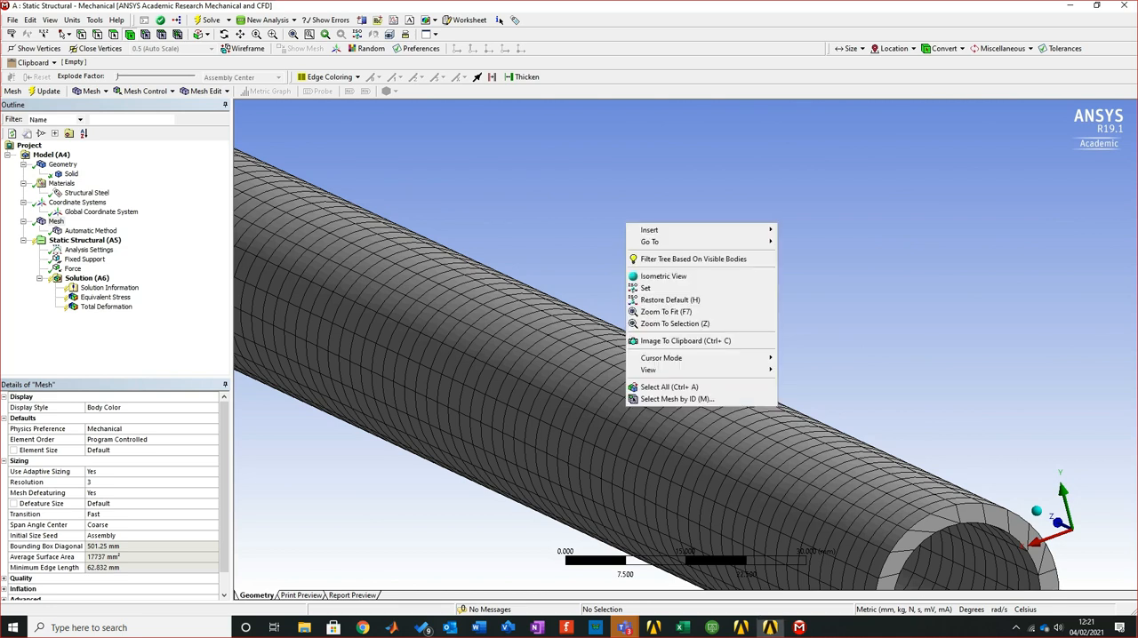
click(666, 311)
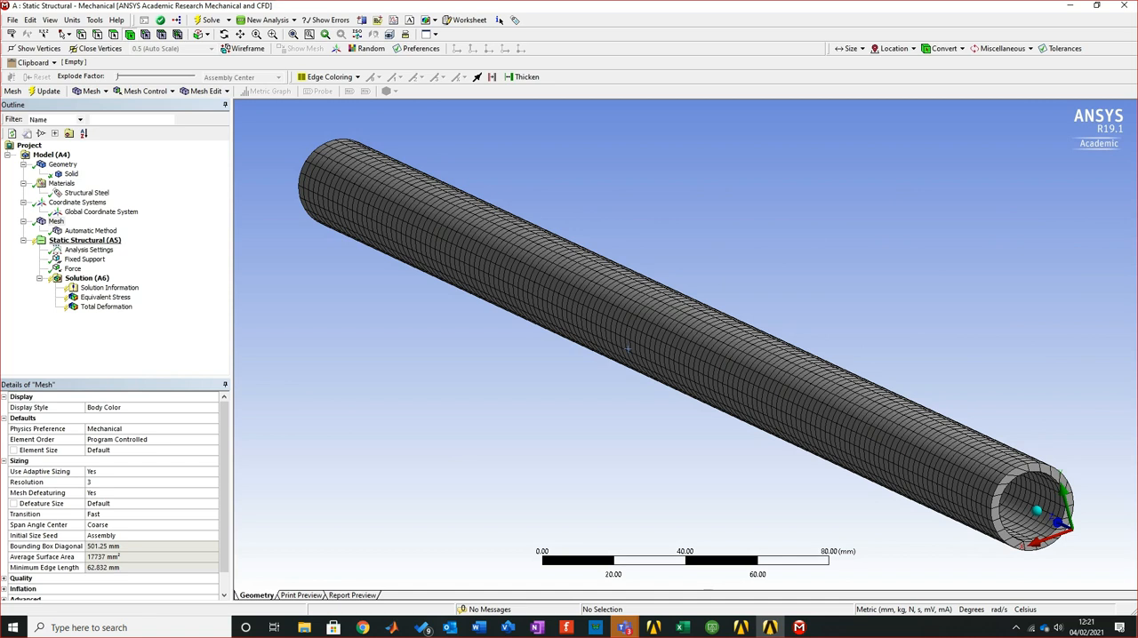
Solve the static structural analysis with the automatic mesh and check the equivalent stress and total deformation results
click(85, 240)
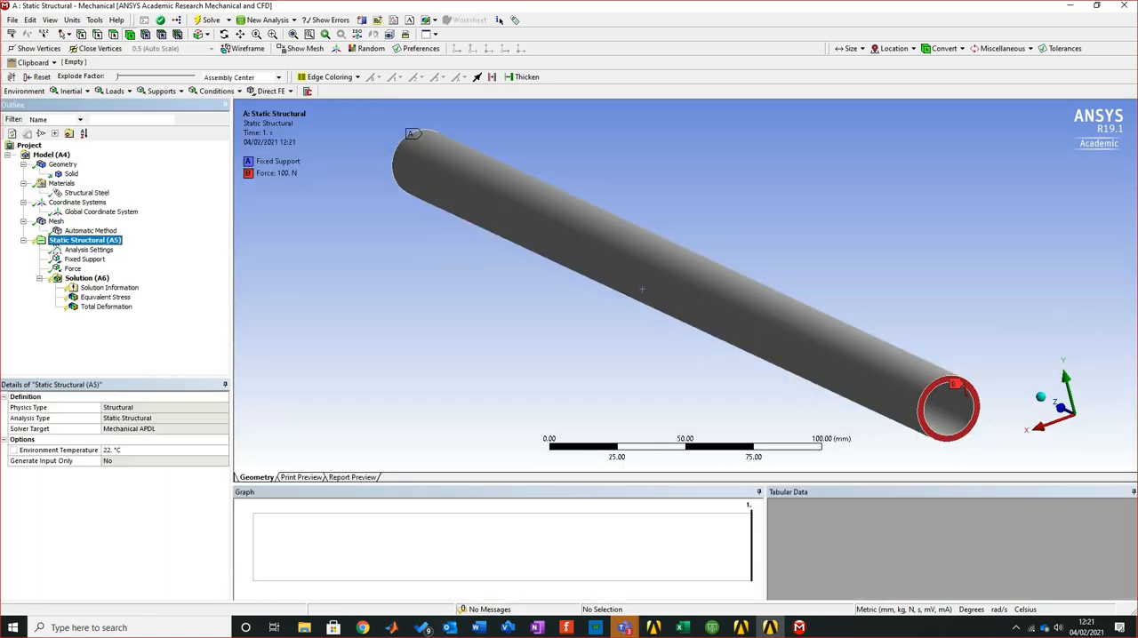
key(F5)
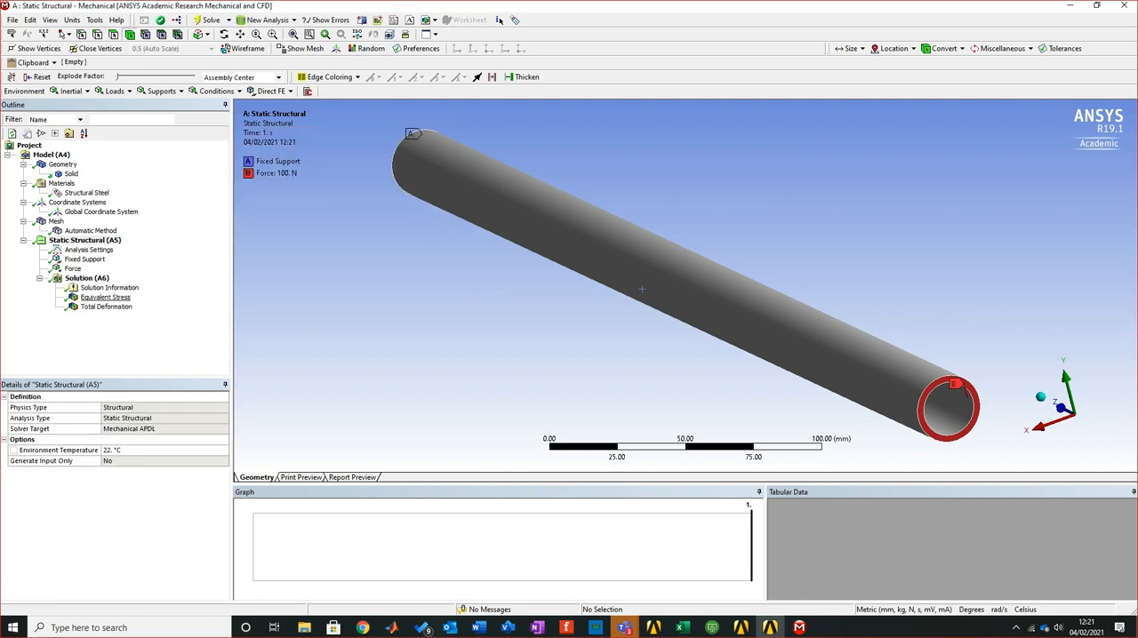
click(105, 297)
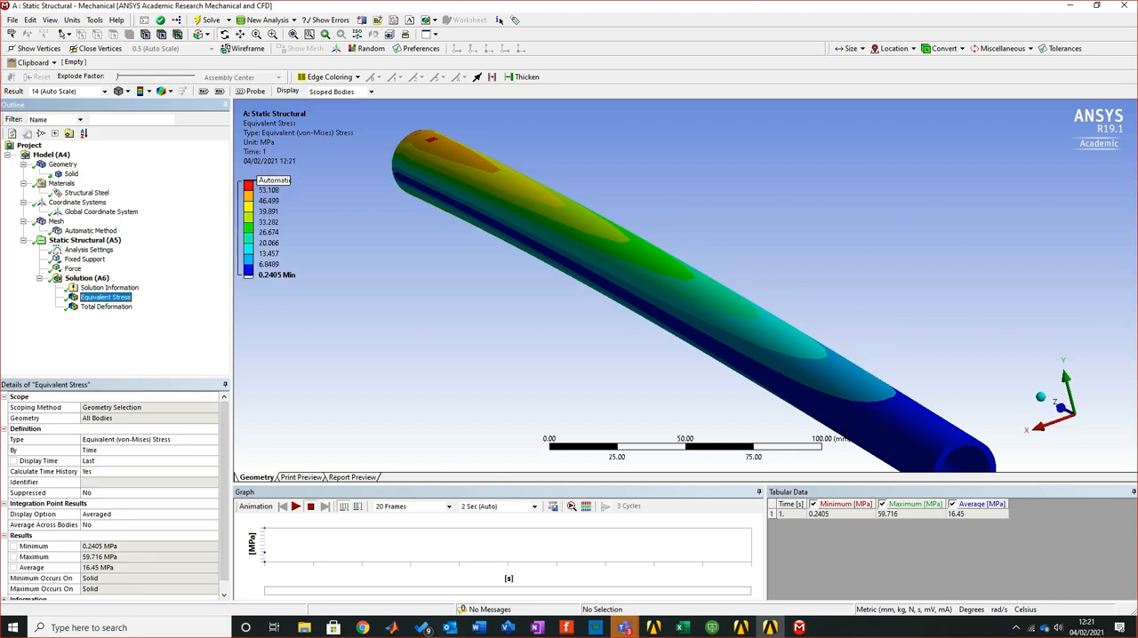
click(106, 306)
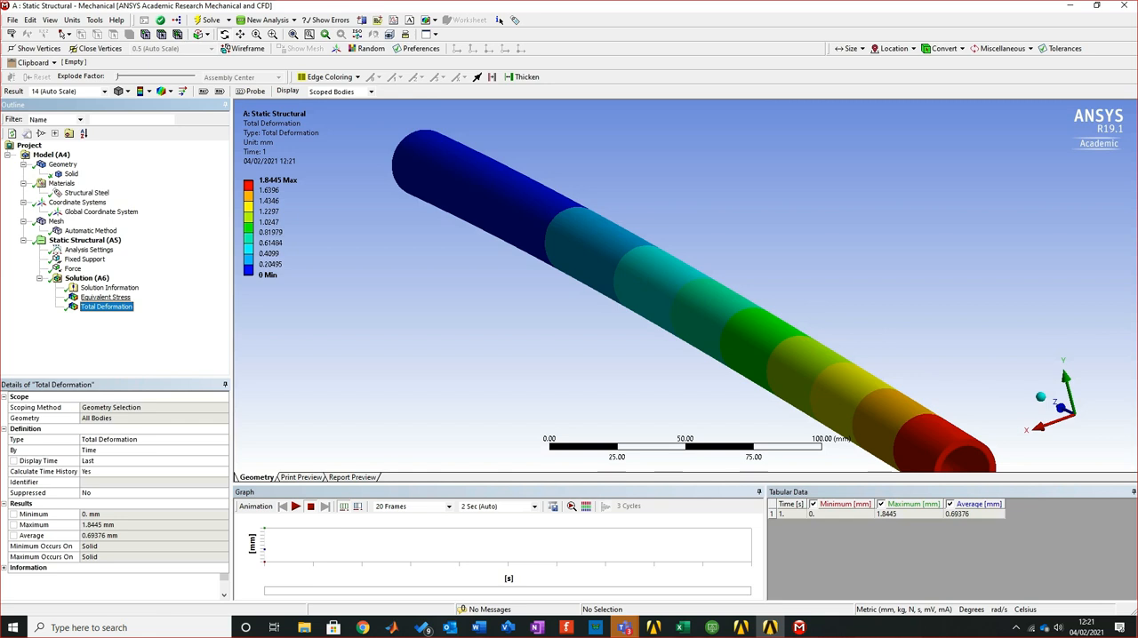
click(105, 298)
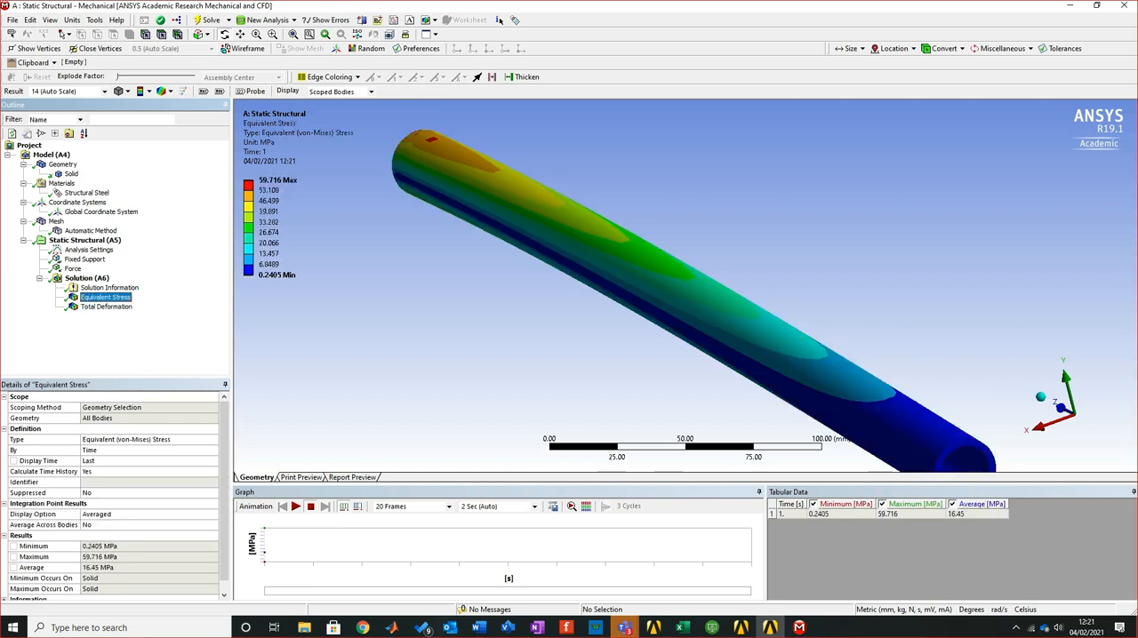
Inspect the equivalent stress contours closely around the peak stress patches near the pipe's fixed end
right_drag(403, 126, 471, 160)
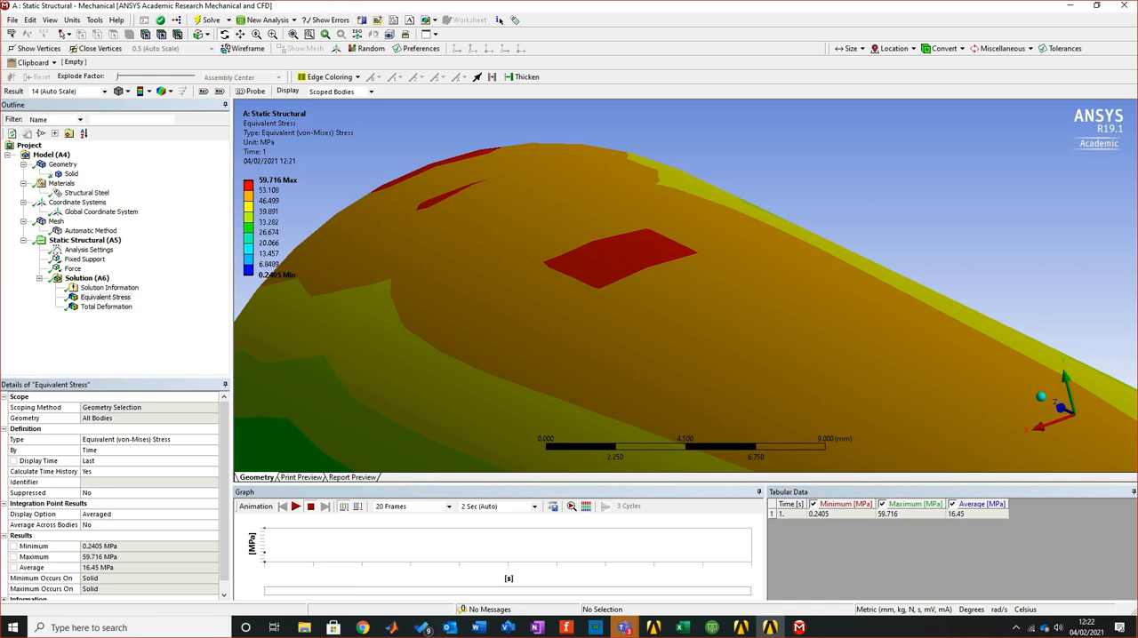
scroll(685, 285, down, 6)
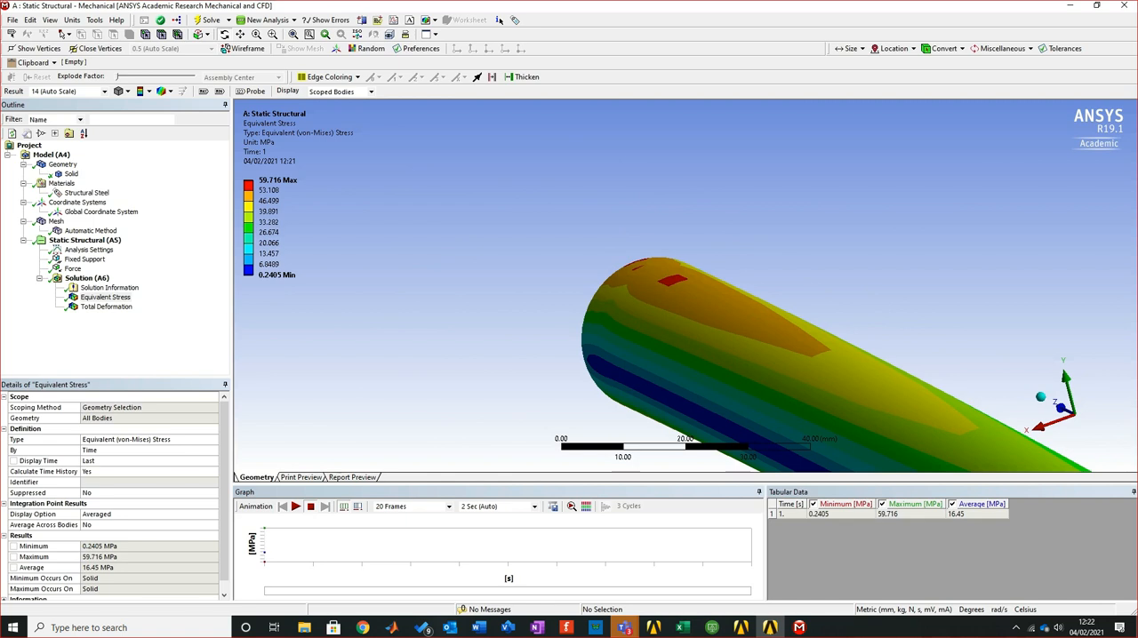
scroll(685, 285, down, 11)
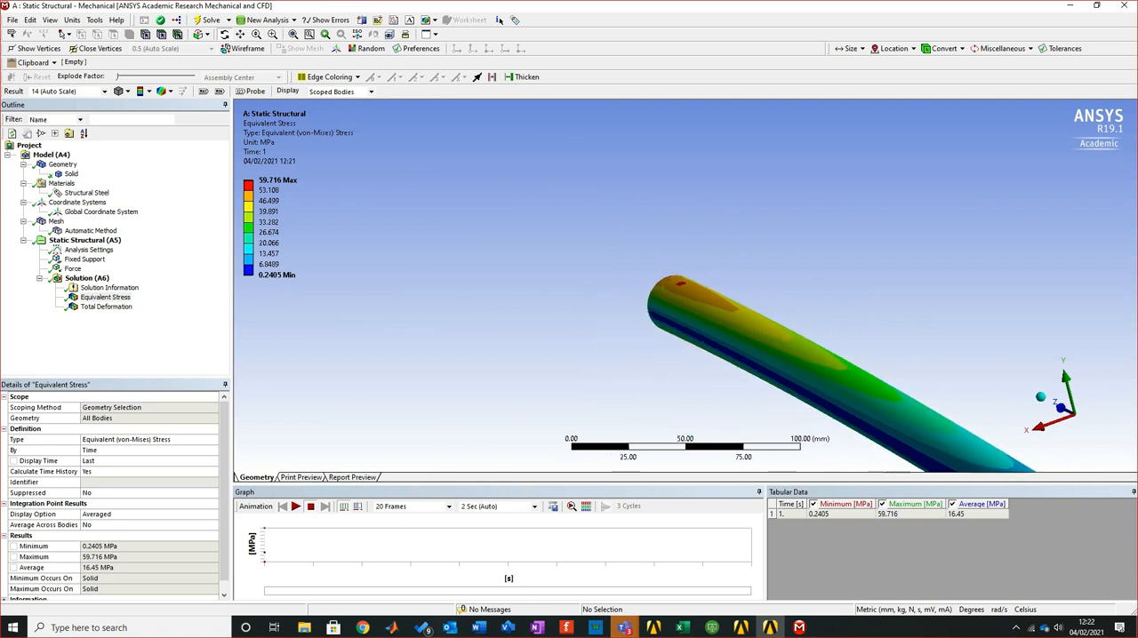
right_drag(665, 276, 853, 393)
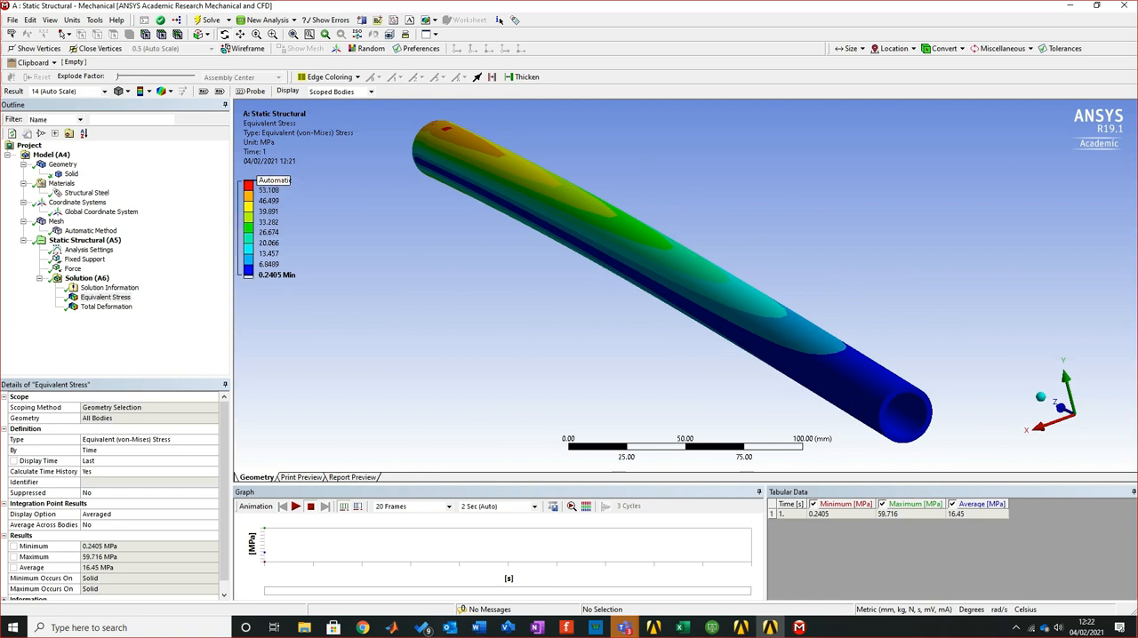
Set the mesh sizing's Span Angle Center to Fine
click(56, 221)
click(133, 525)
click(213, 525)
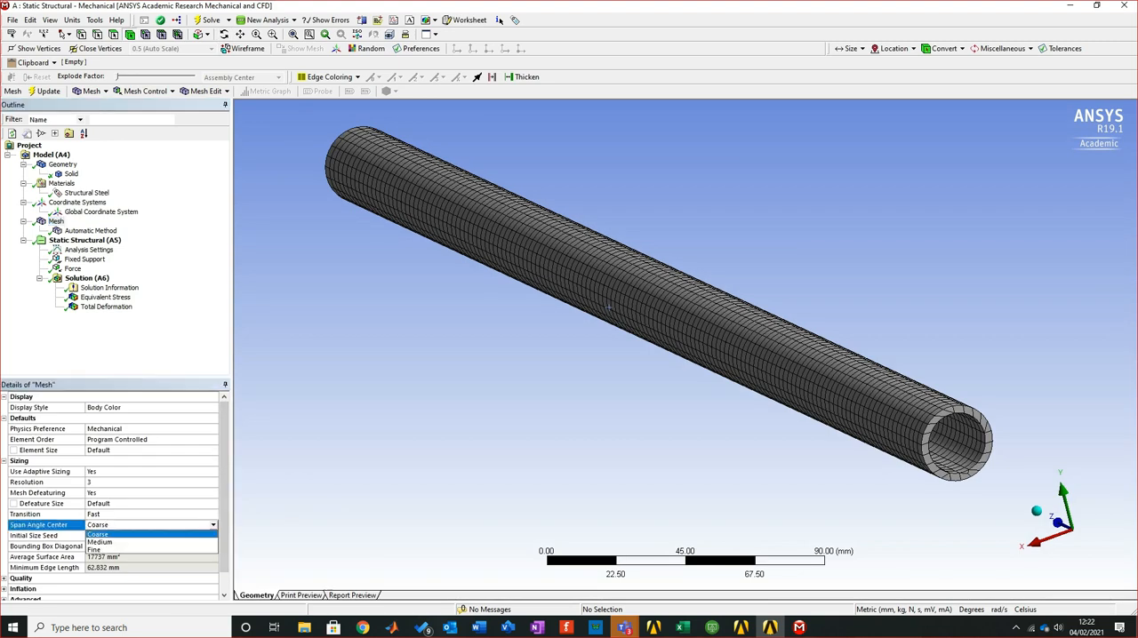
click(151, 550)
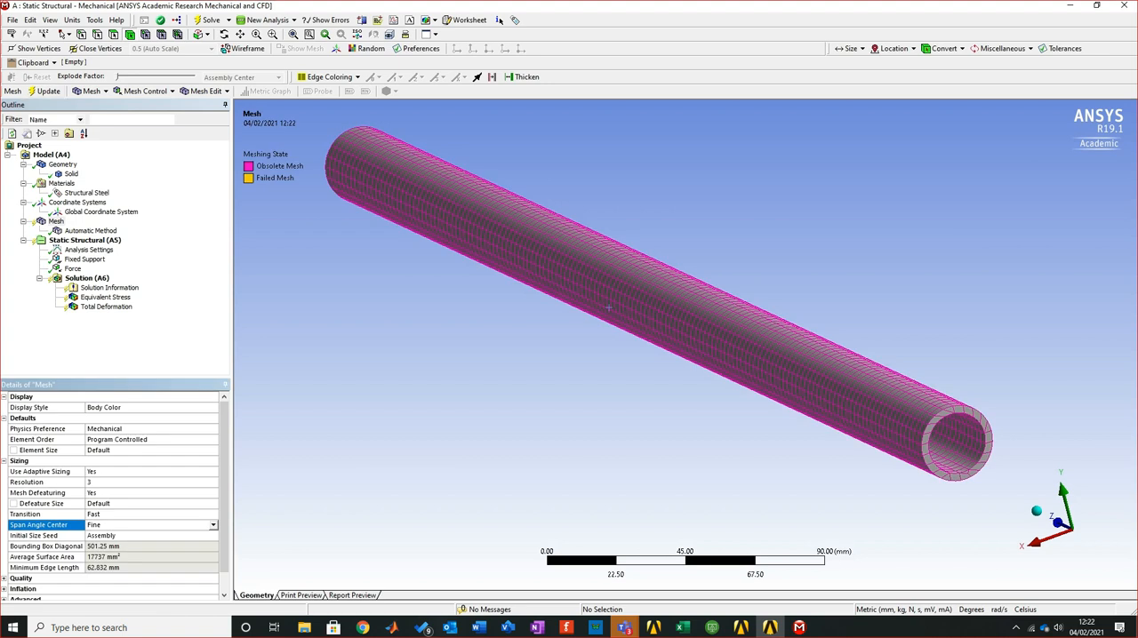
Remesh the pipe and solve the static structural analysis again with the updated mesh sizing
click(85, 241)
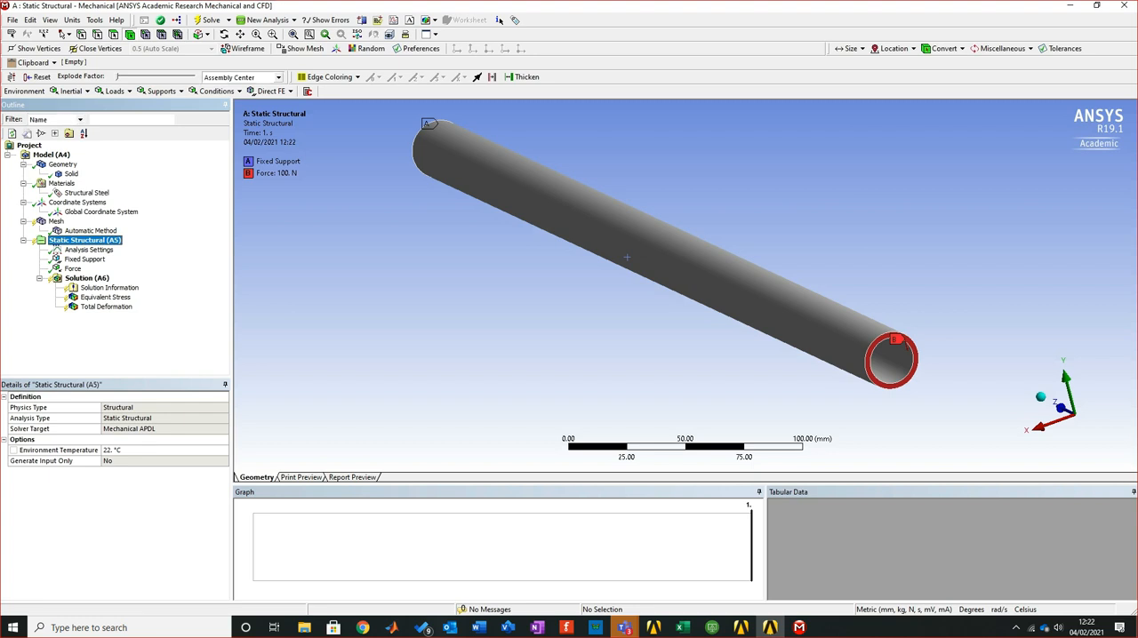
click(56, 221)
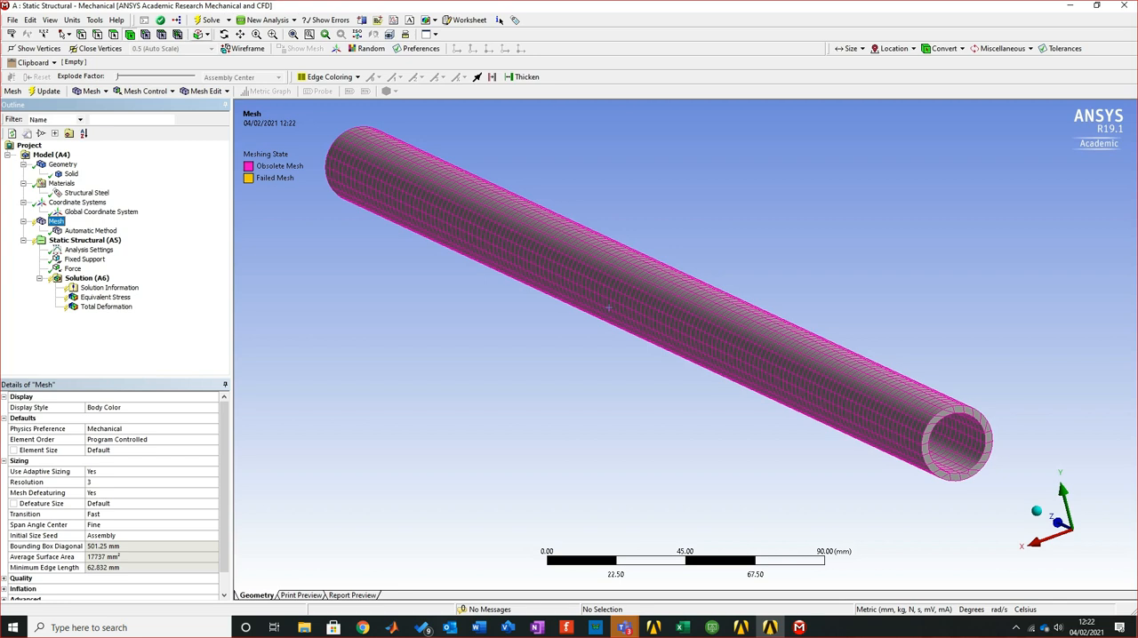
click(209, 20)
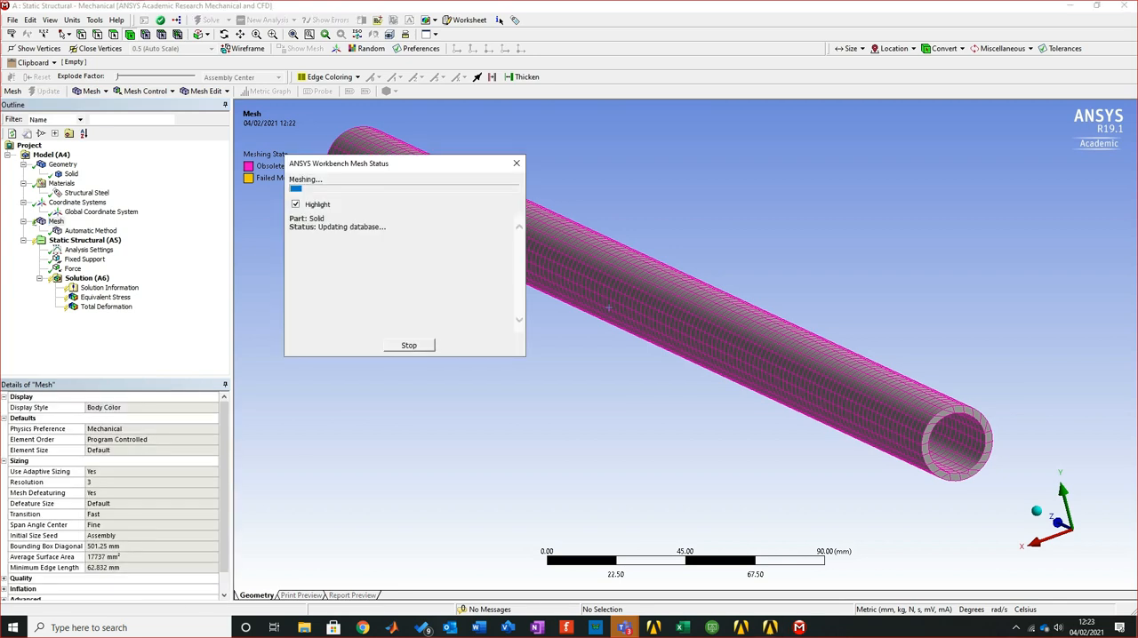
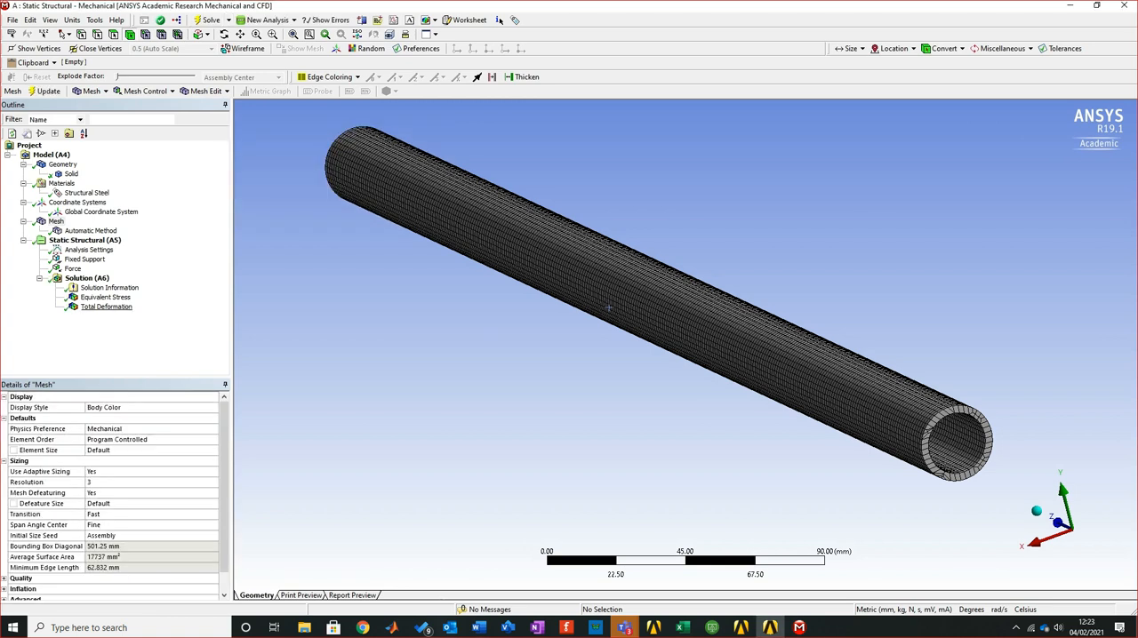
Compare the equivalent stress and total deformation results of the pipe solved with the finer mesh sizing
click(106, 297)
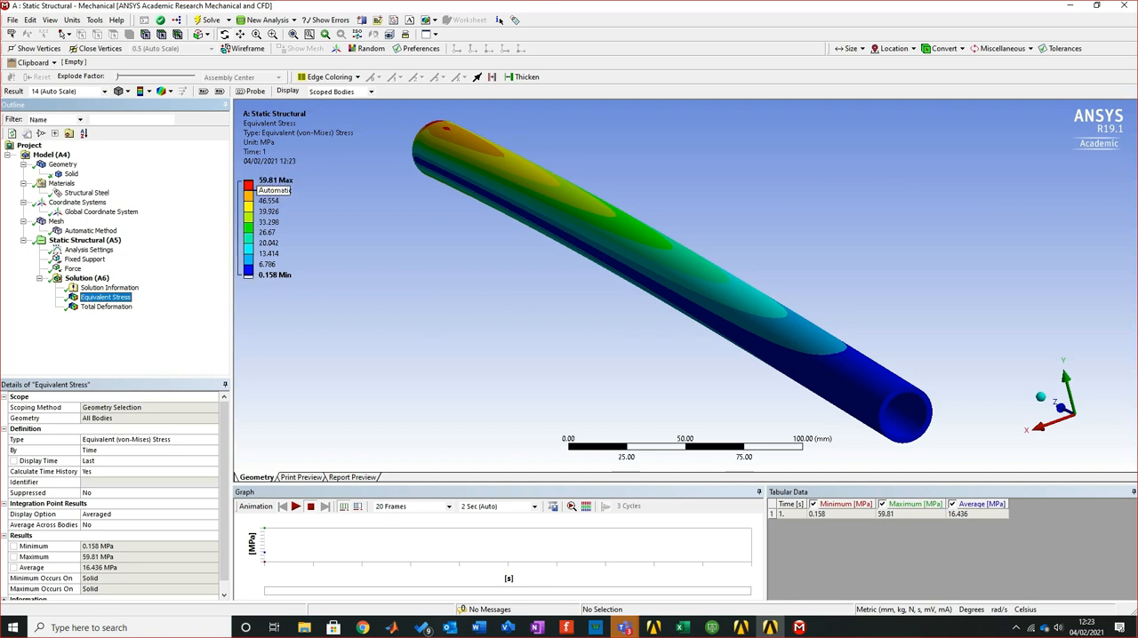
key(Down)
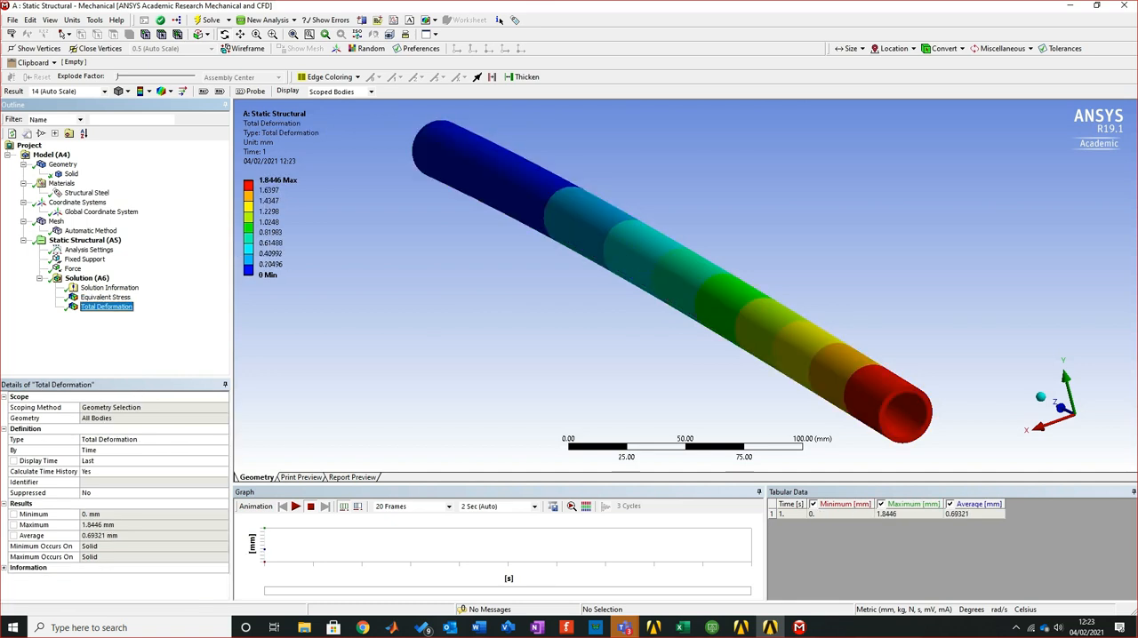
key(Up)
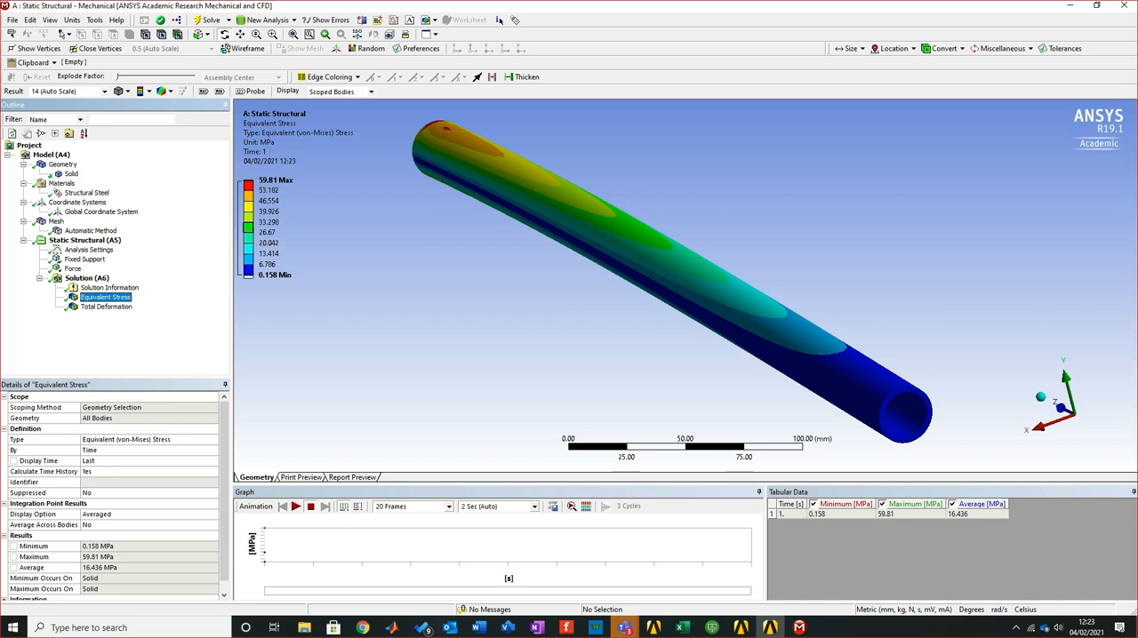
mouse_move(675, 347)
middle_down()
mouse_move(698, 284)
mouse_move(682, 336)
middle_up()
scroll(684, 284, down, 2)
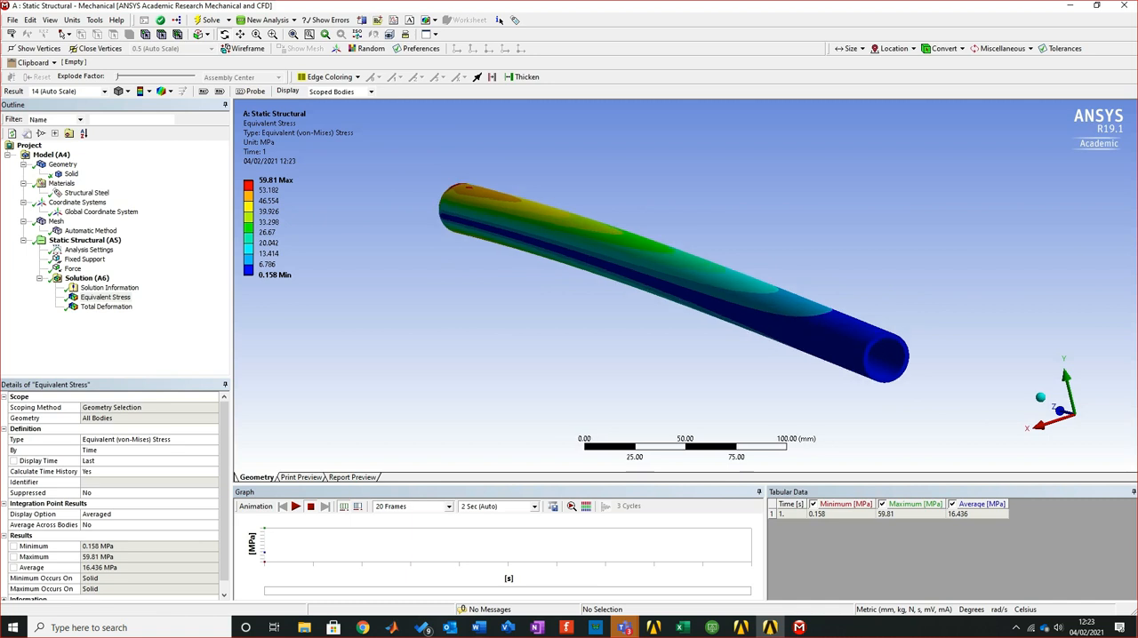
scroll(676, 281, up, 1)
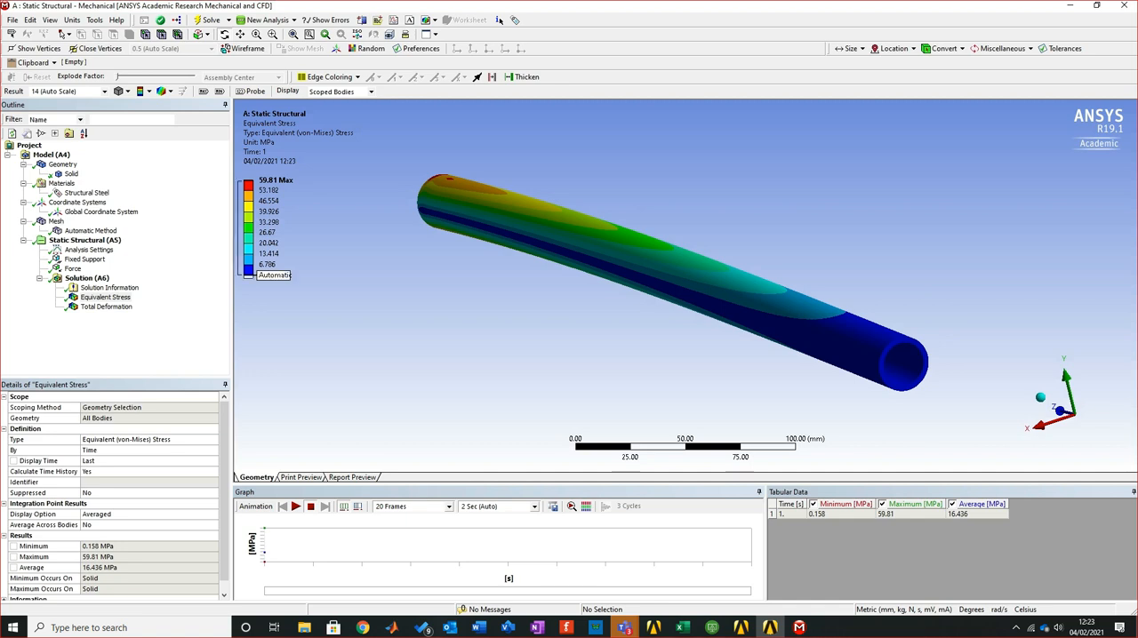
Review the Automatic Method settings and examine the generated mesh along the pipe
click(89, 231)
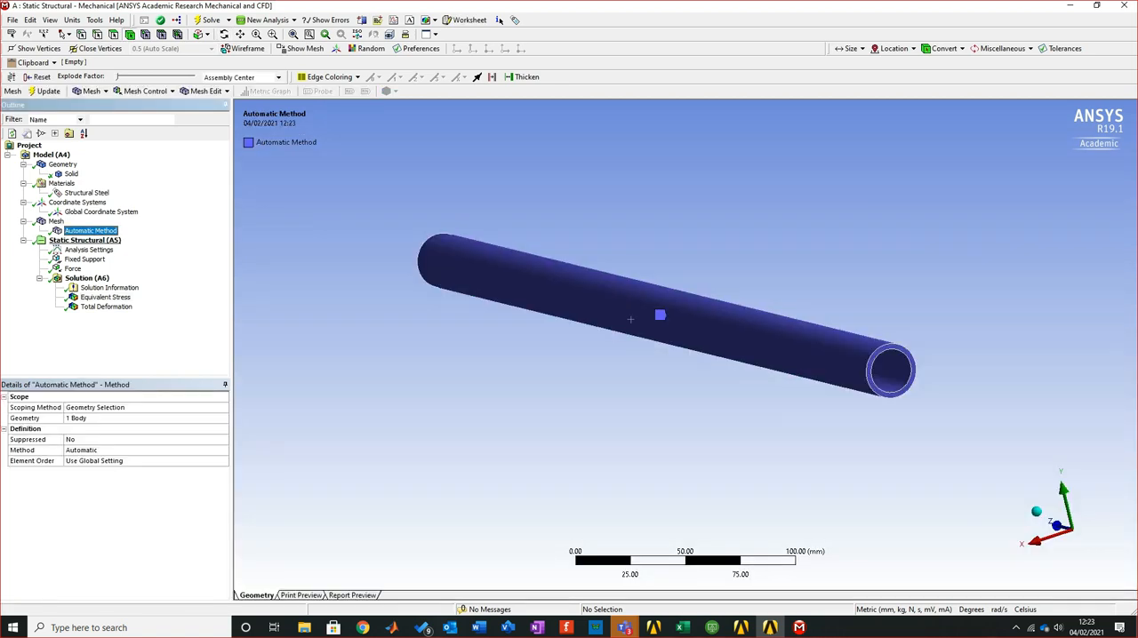
click(56, 221)
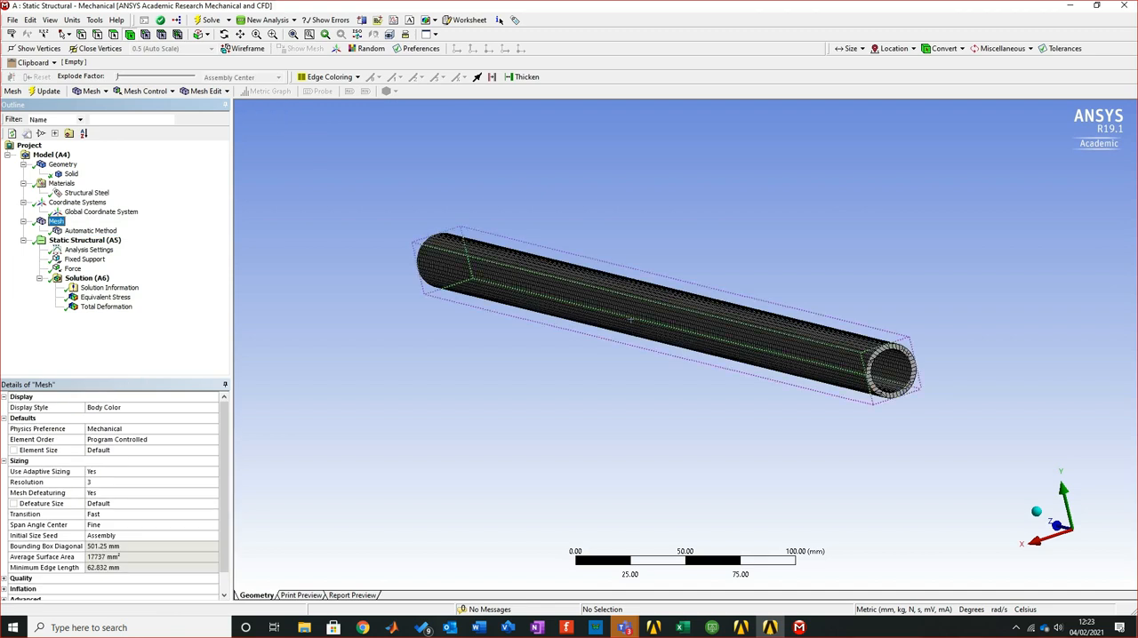
middle_drag(630, 319, 631, 316)
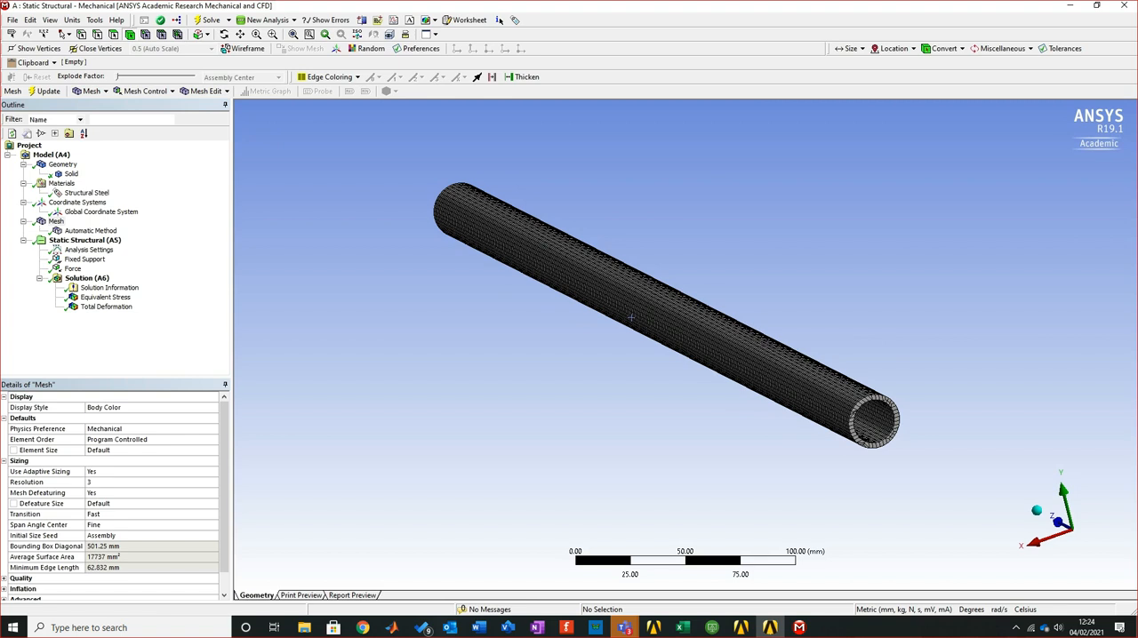
Switch to Excel to check the calculated deflection and stress, and return to the meshed pipe in ANSYS Mechanical
click(682, 627)
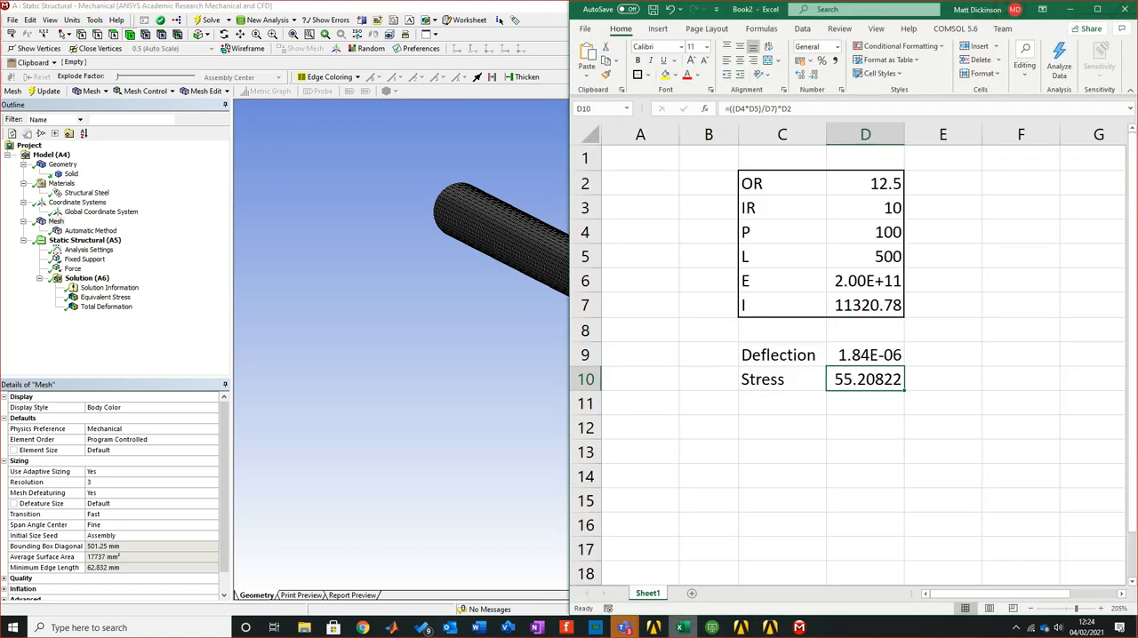
click(865, 451)
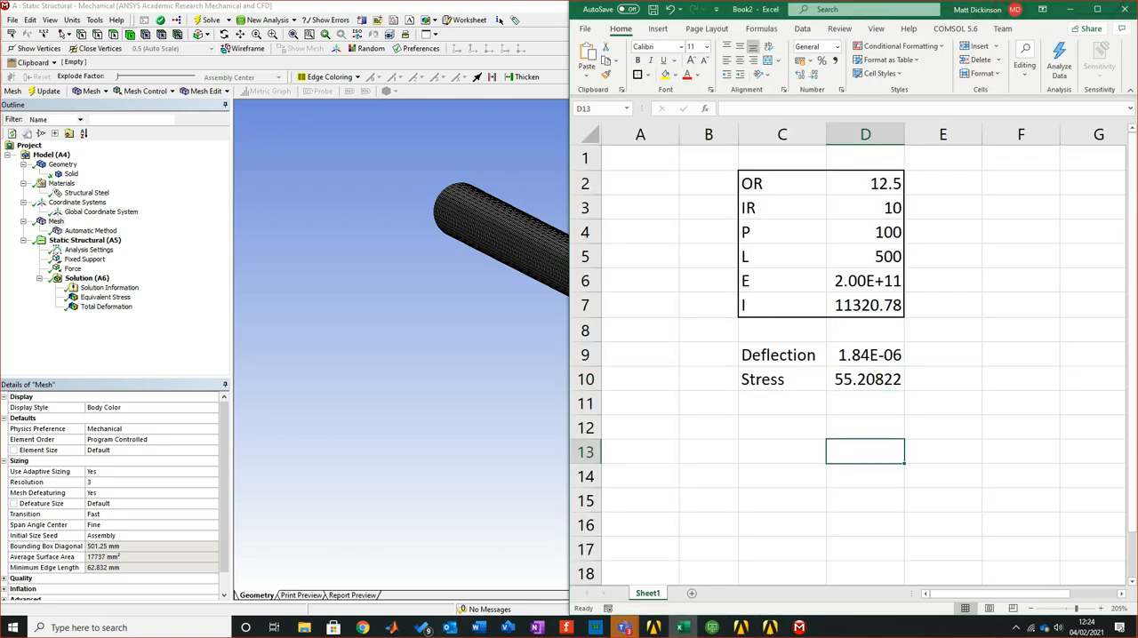
click(499, 19)
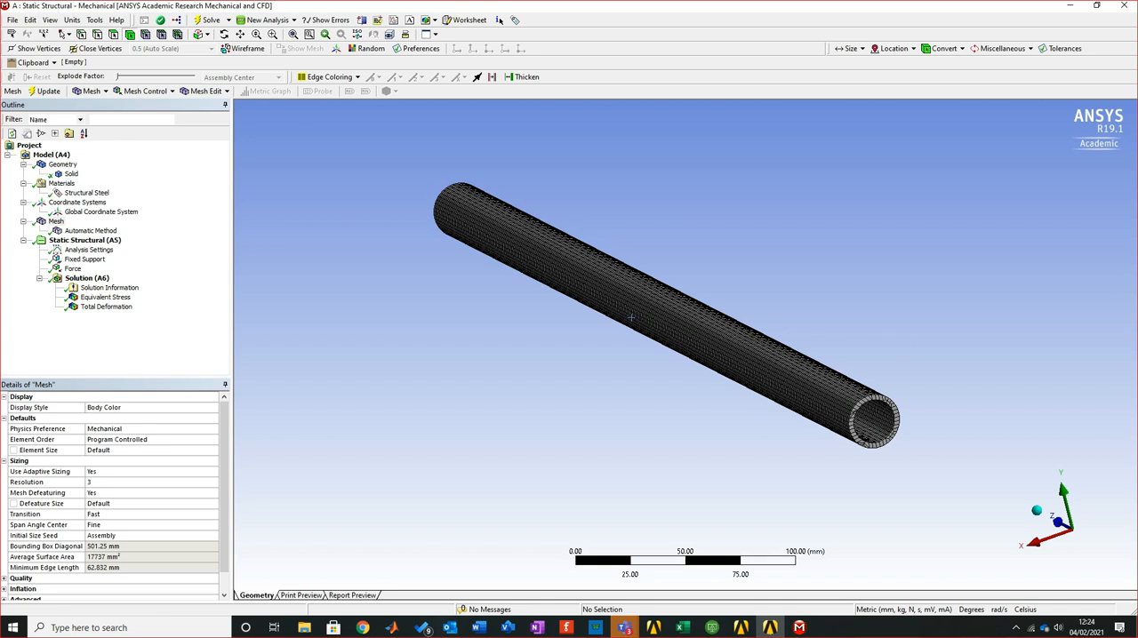
middle_drag(631, 317, 628, 316)
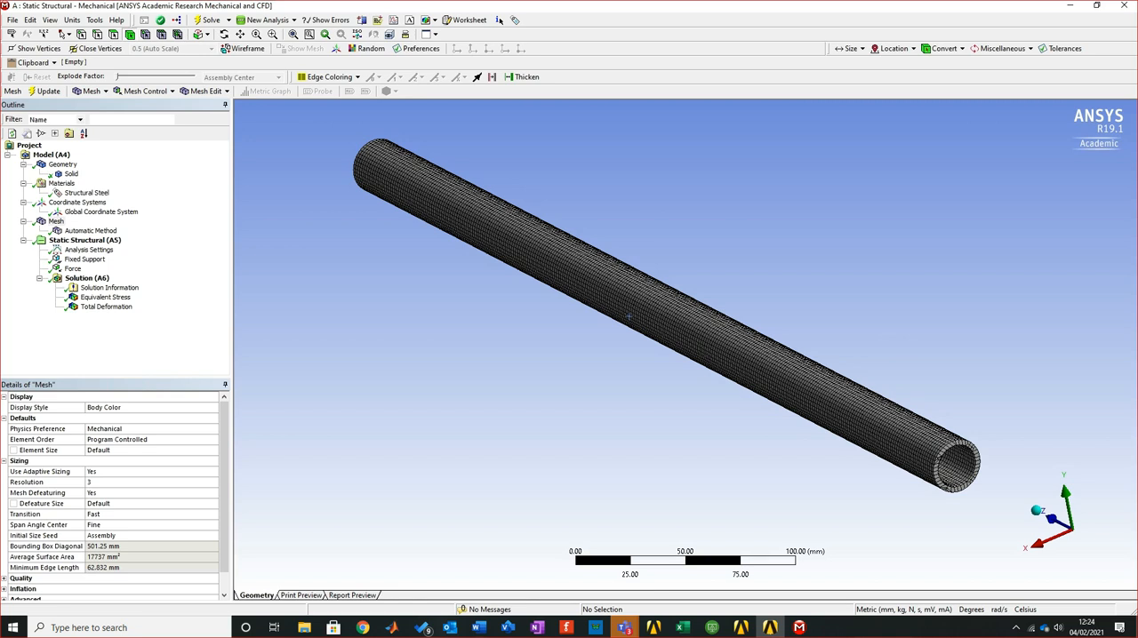
middle_drag(629, 317, 629, 317)
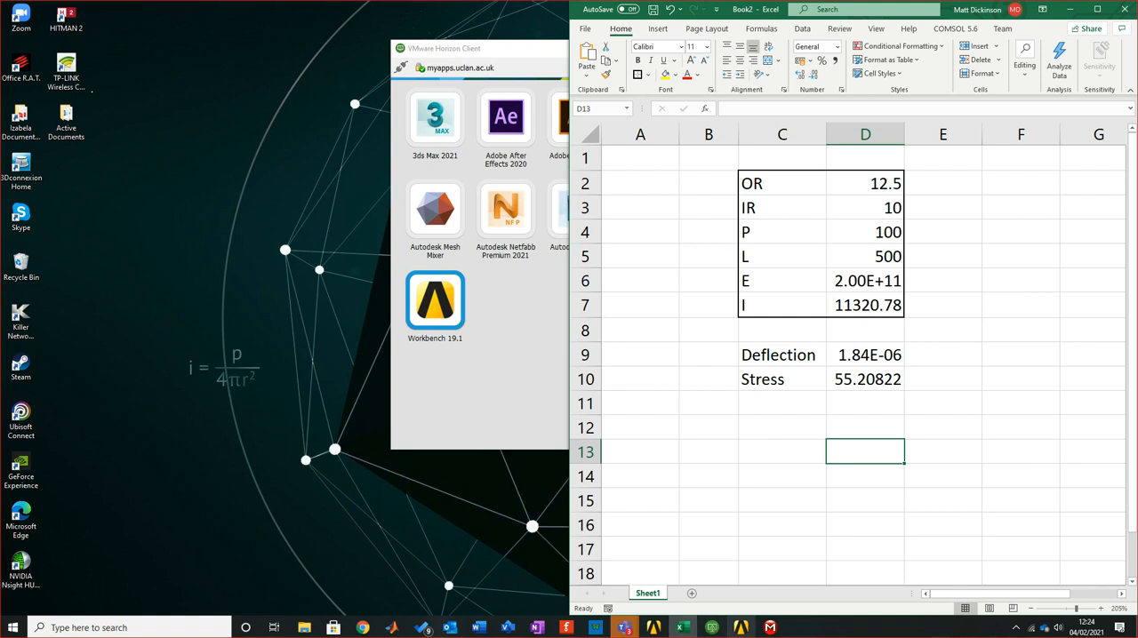
Switch to ANSYS Workbench, maximize its window and open the Engineering Data of the Static Structural system for editing
click(741, 627)
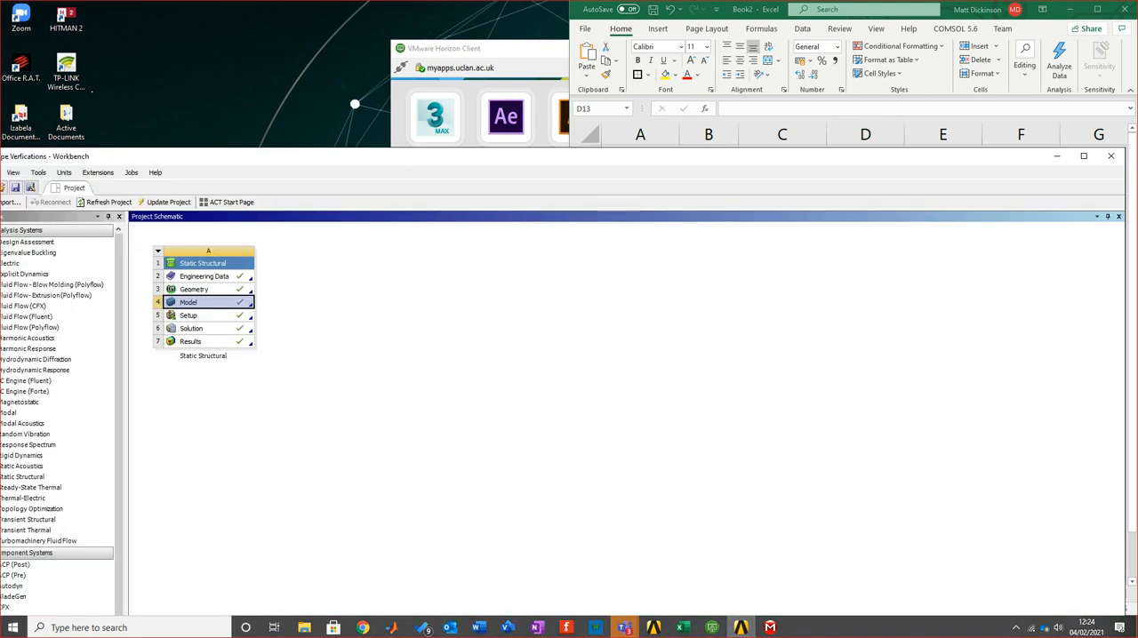
drag(551, 156, 589, 0)
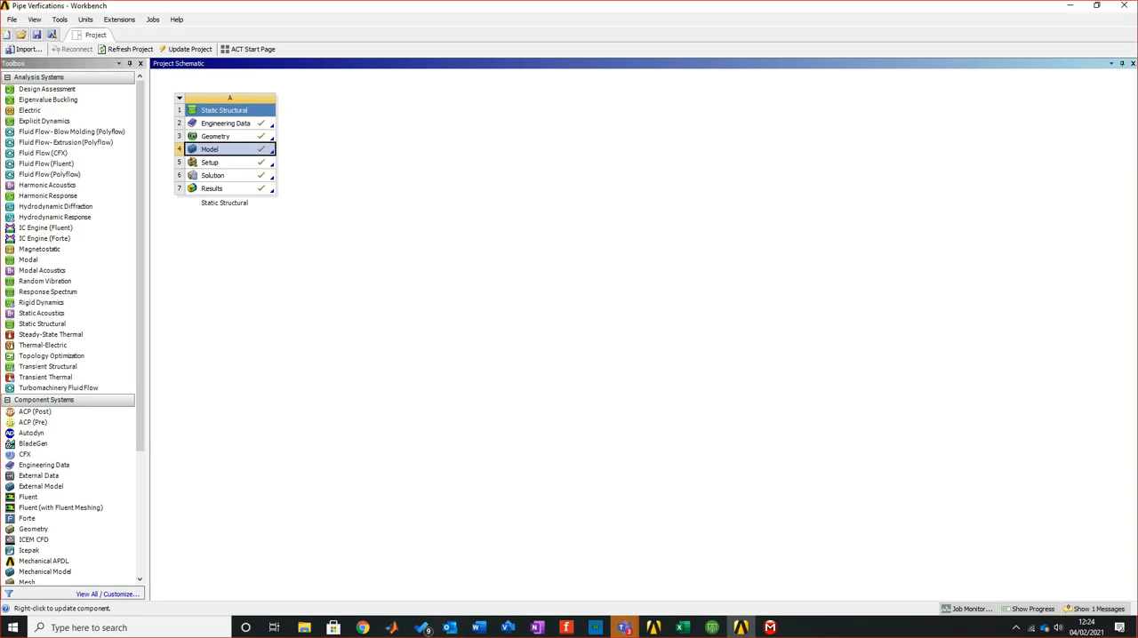
click(534, 267)
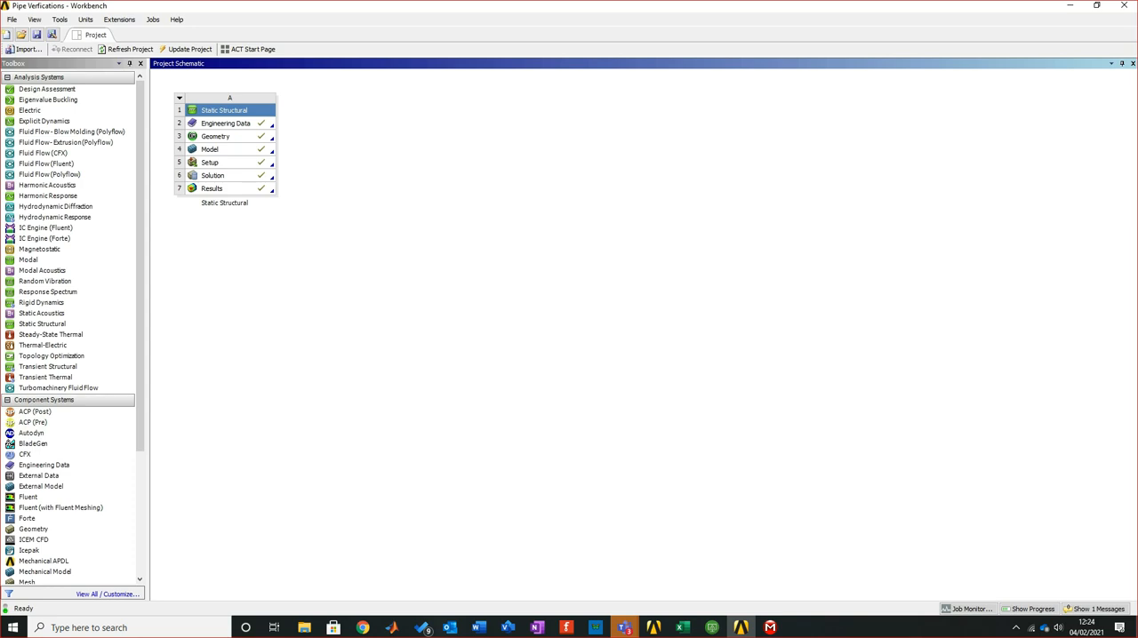
right_click(238, 125)
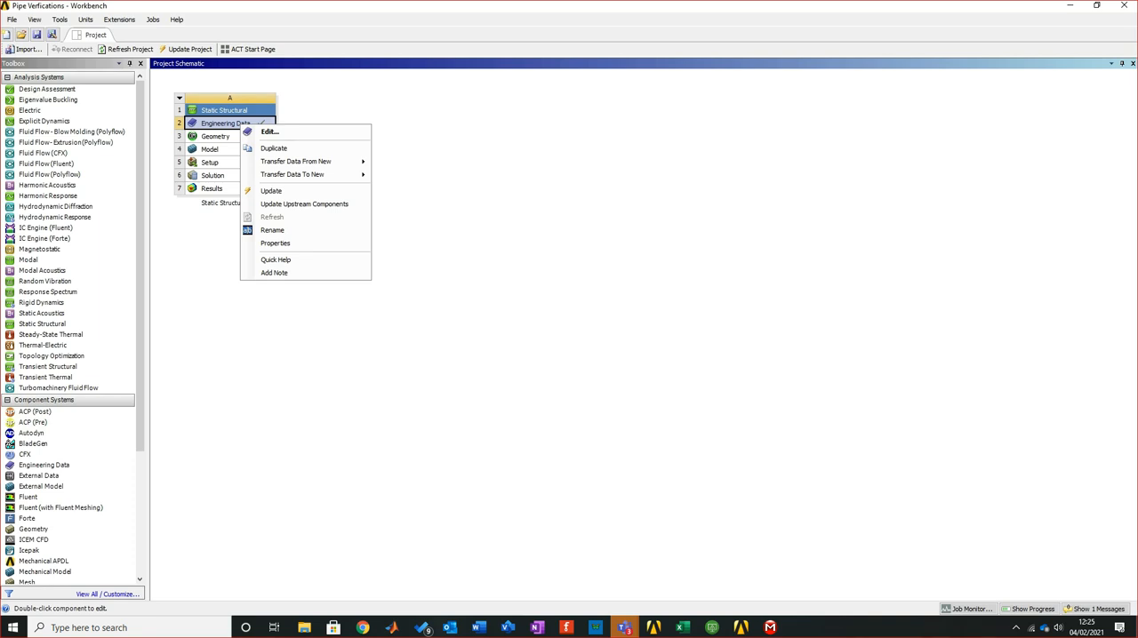
click(269, 132)
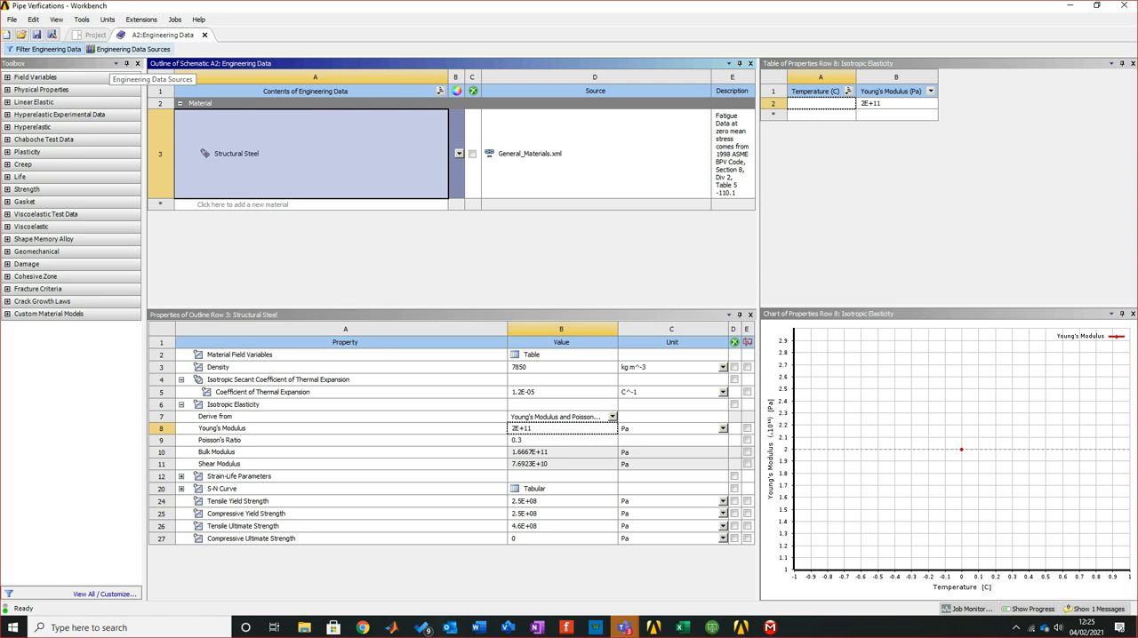
Show the Engineering Data Sources and browse the Composite Materials and Additive Manufacturing Materials libraries
click(132, 49)
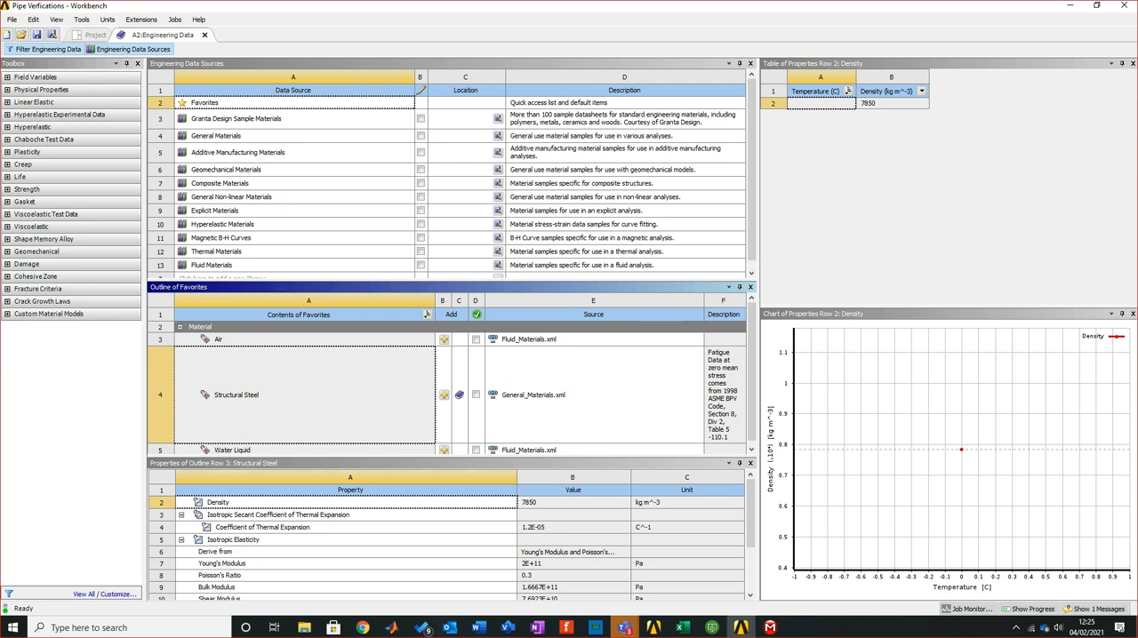
click(221, 183)
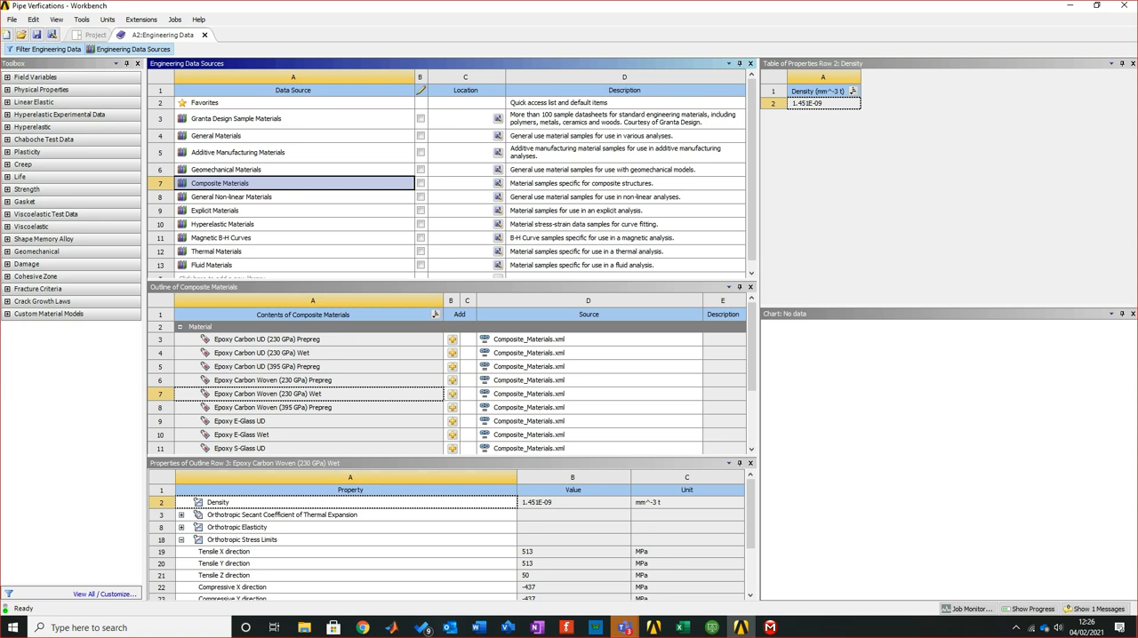
click(239, 153)
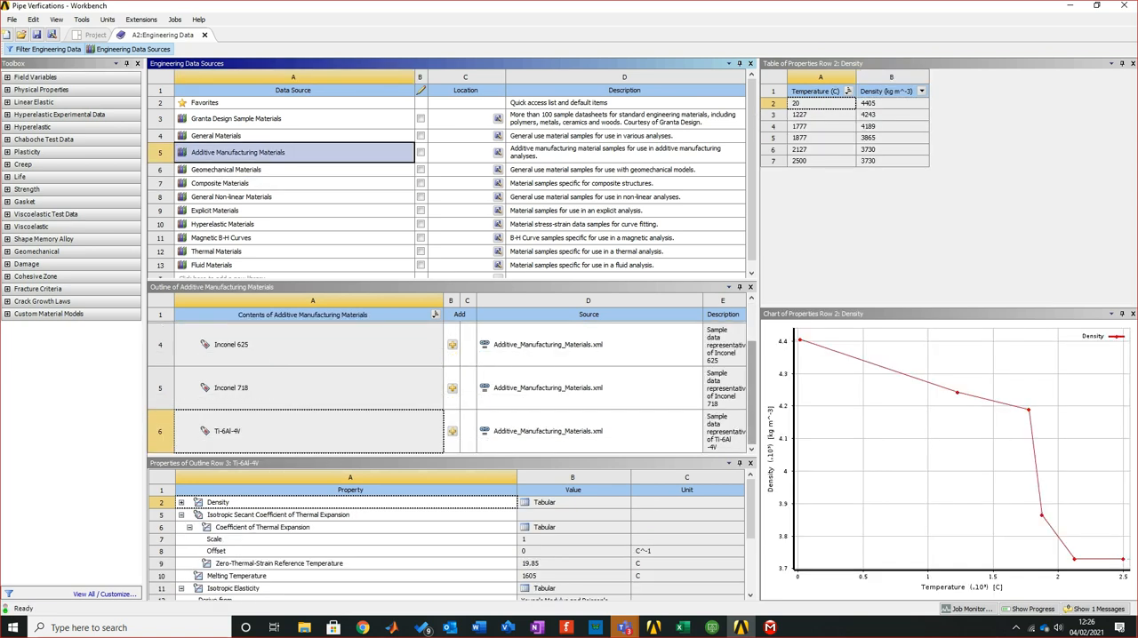
Examine the properties of 316 Stainless Steel, Ti-6Al-4V, Inconel 718 and Inconel 625 in the Additive Manufacturing Materials library
scroll(445, 382, up, 3)
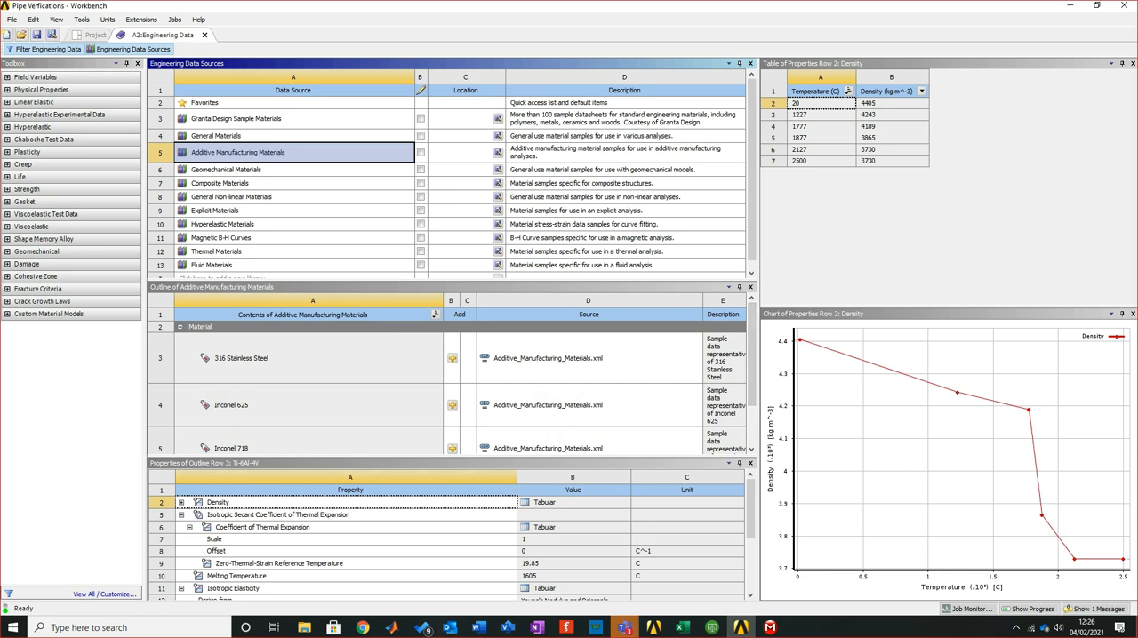
click(241, 359)
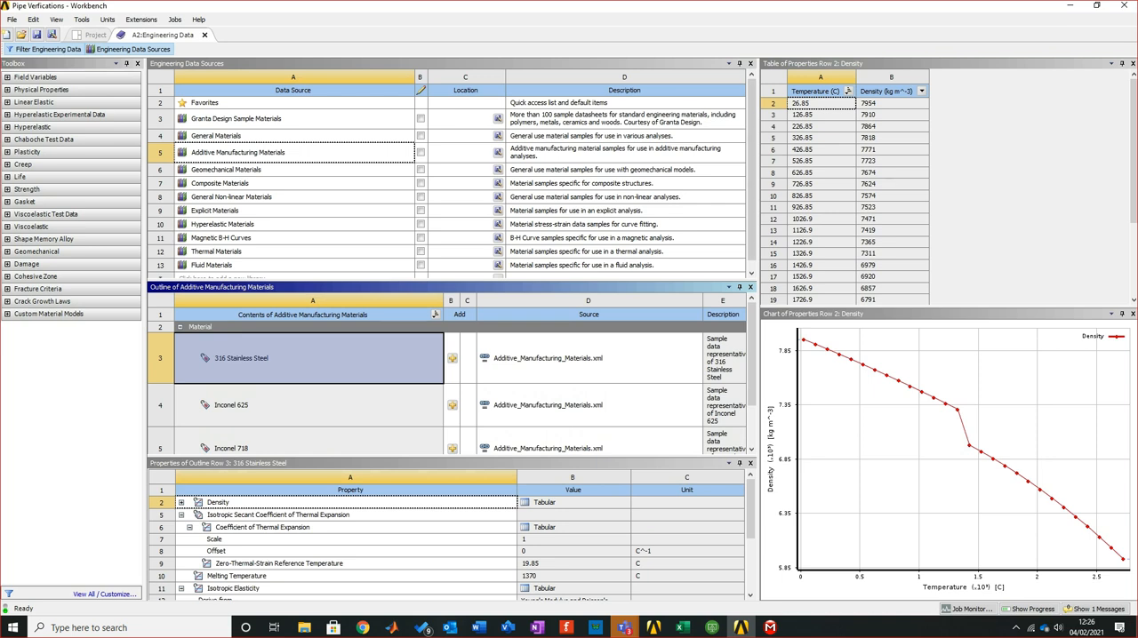
scroll(309, 391, down, 2)
click(228, 432)
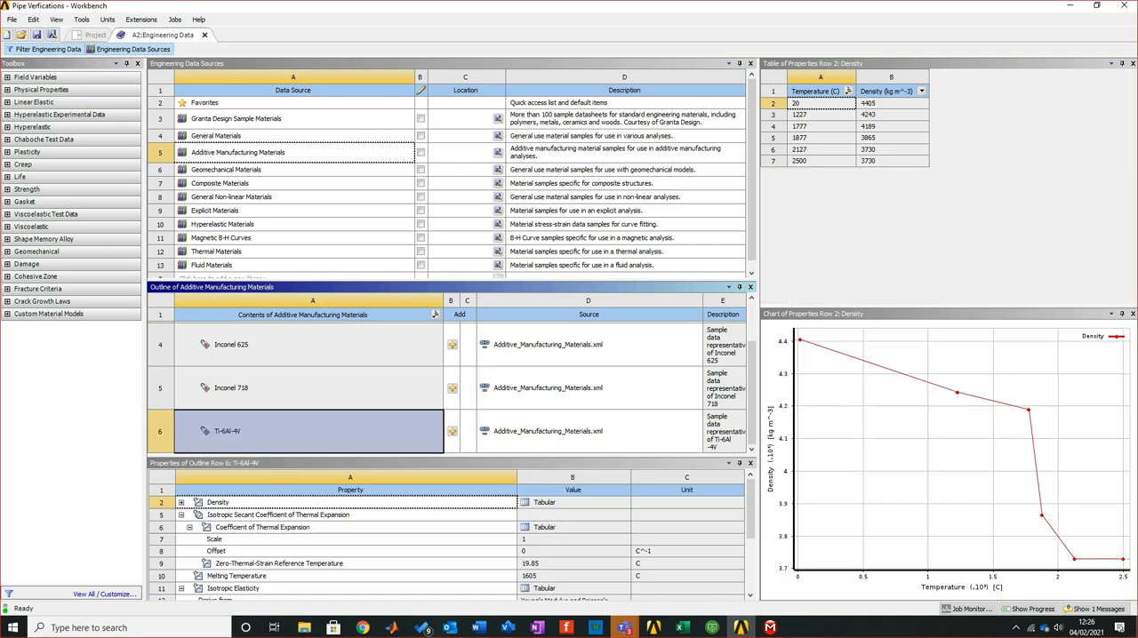
click(266, 395)
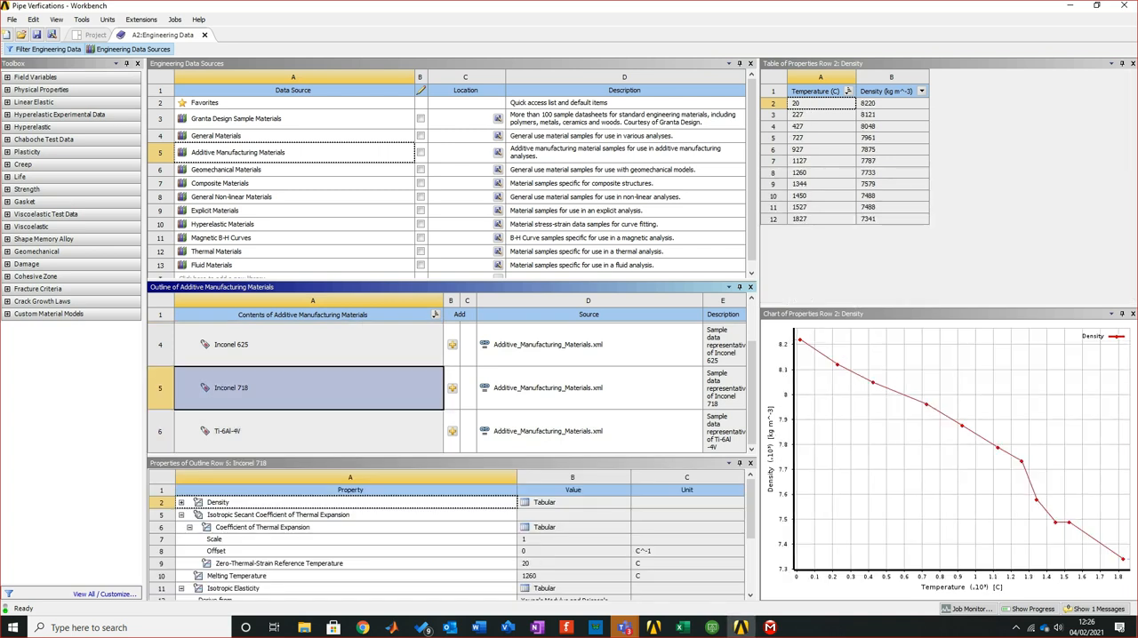
click(377, 360)
scroll(377, 420, up, 1)
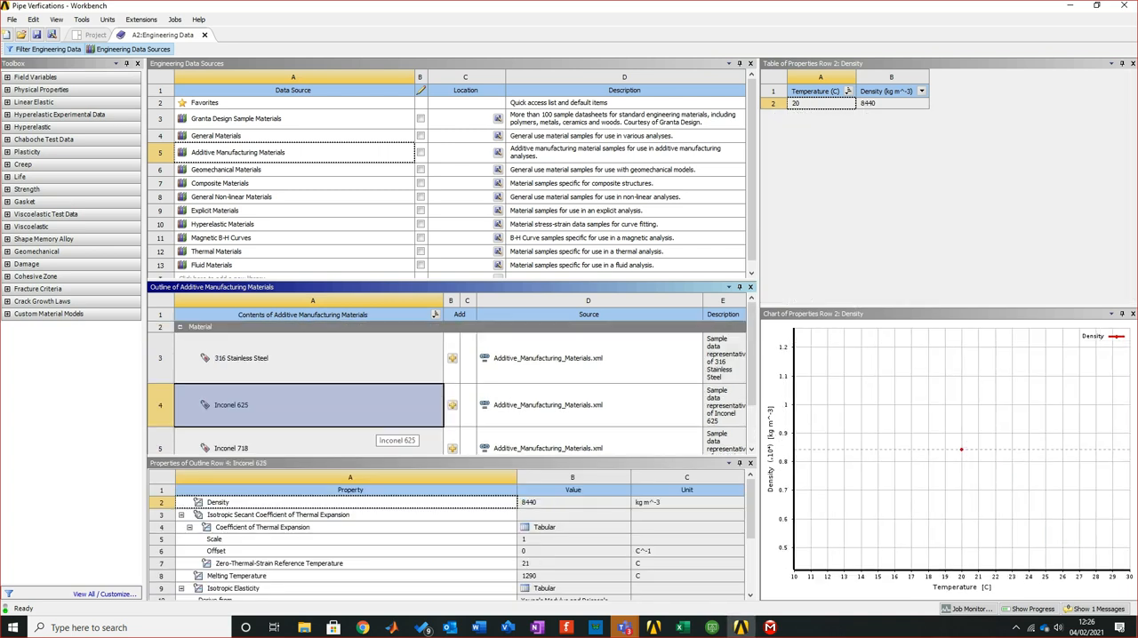
scroll(378, 421, down, 1)
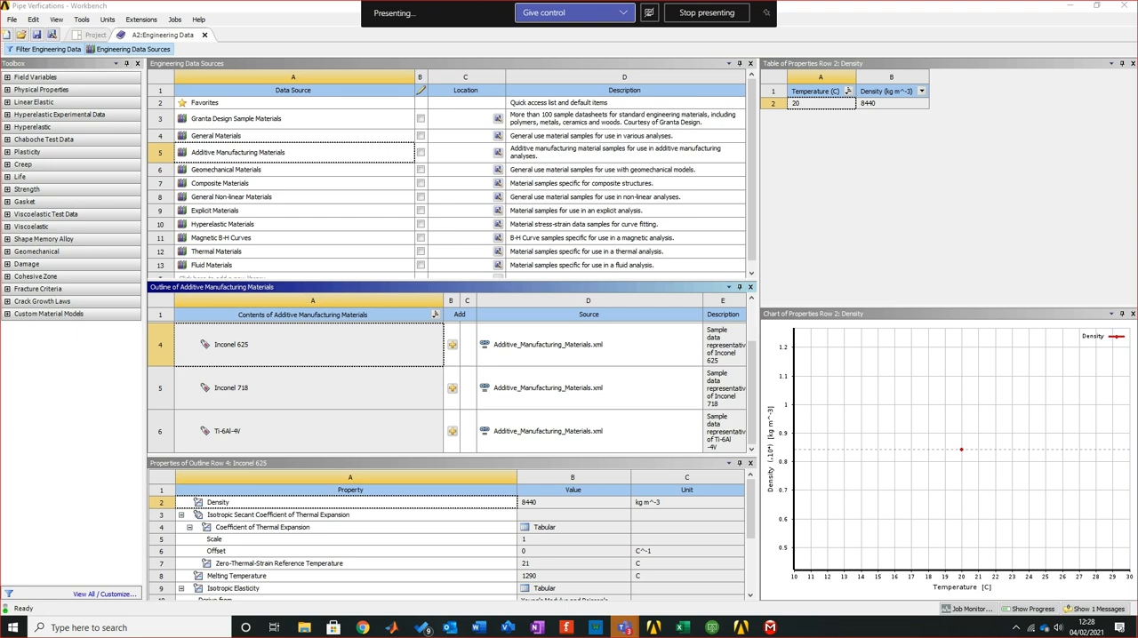
Open the Granta Design Sample Materials library and look through its materials down to Zirconia, adjusting the list's height
click(226, 170)
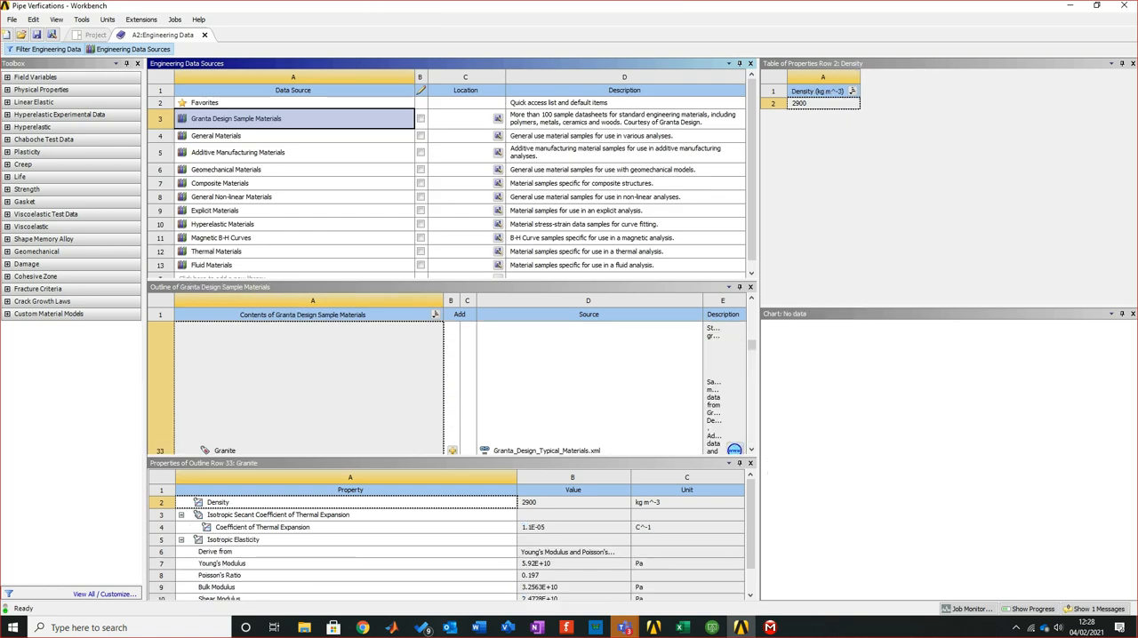
drag(452, 281, 452, 189)
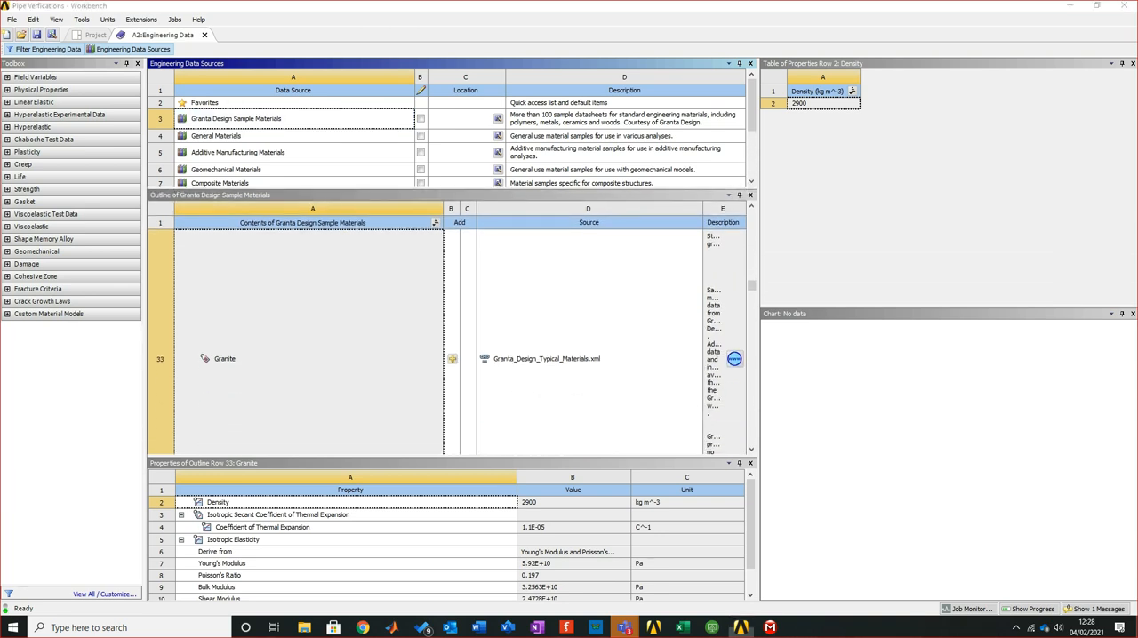
scroll(516, 382, down, 9)
scroll(444, 373, down, 5)
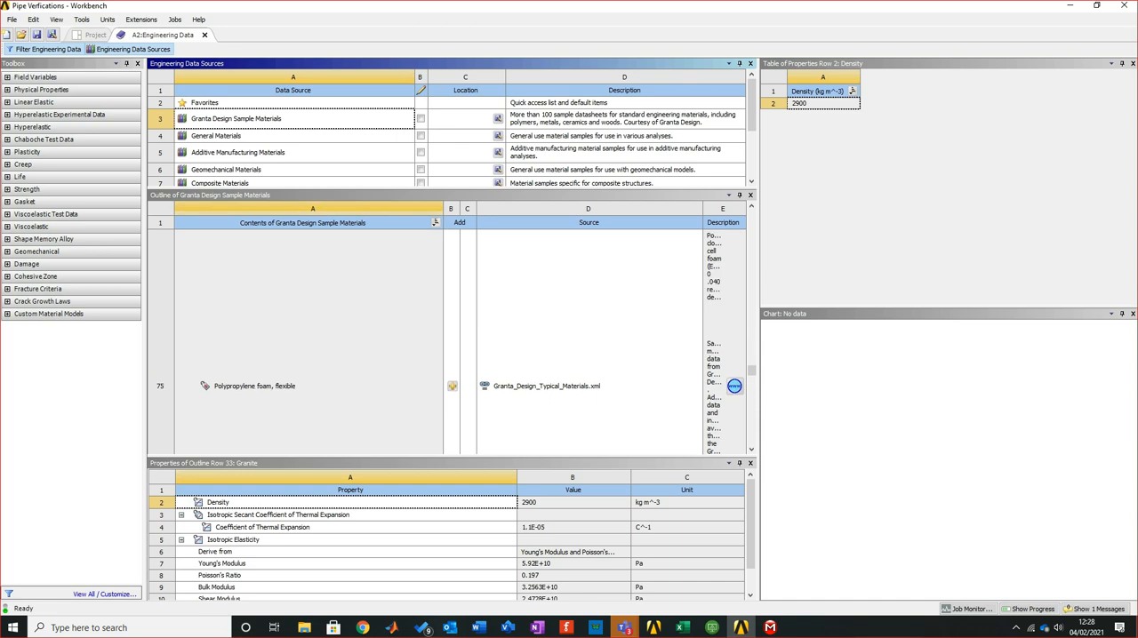
scroll(447, 341, down, 4)
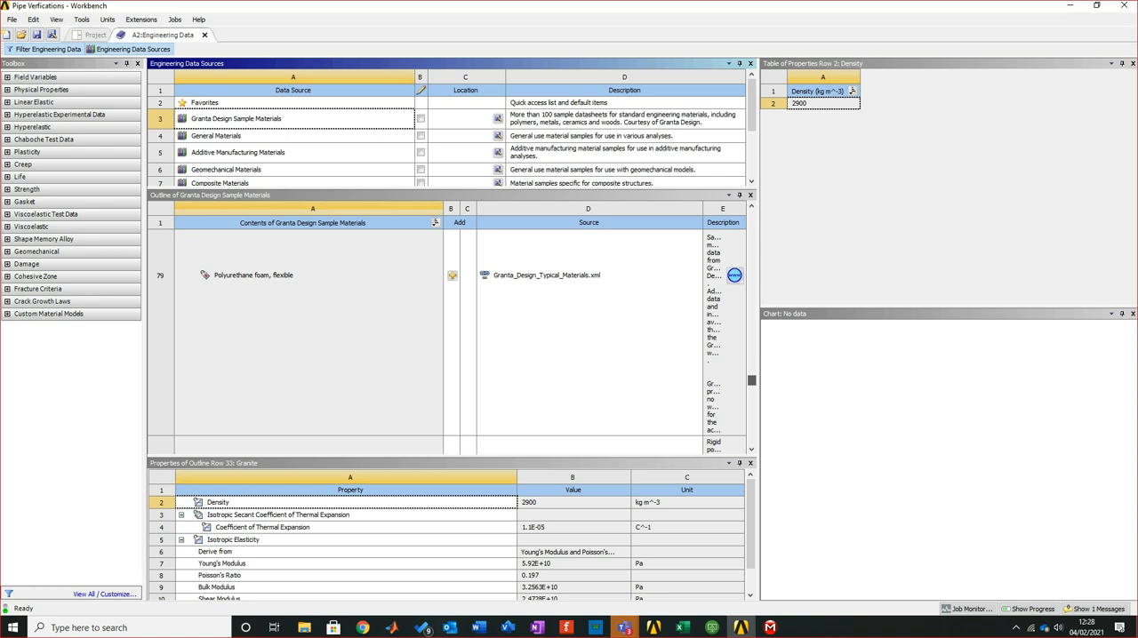
scroll(445, 337, up, 2)
scroll(444, 338, down, 4)
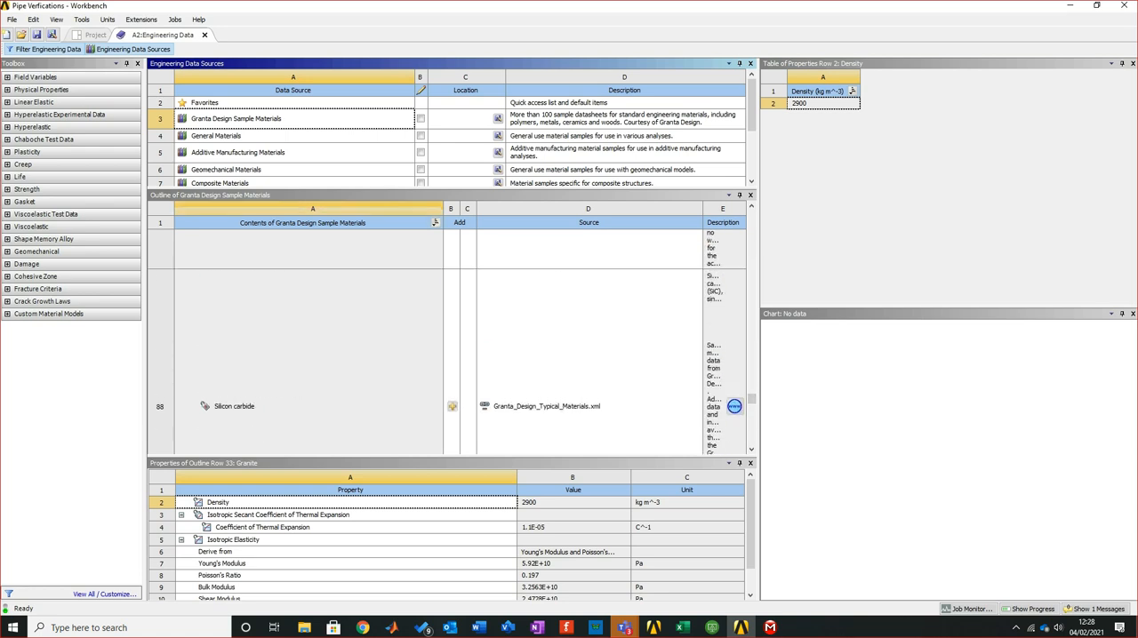
scroll(444, 337, down, 1)
scroll(444, 337, down, 2)
scroll(444, 338, down, 2)
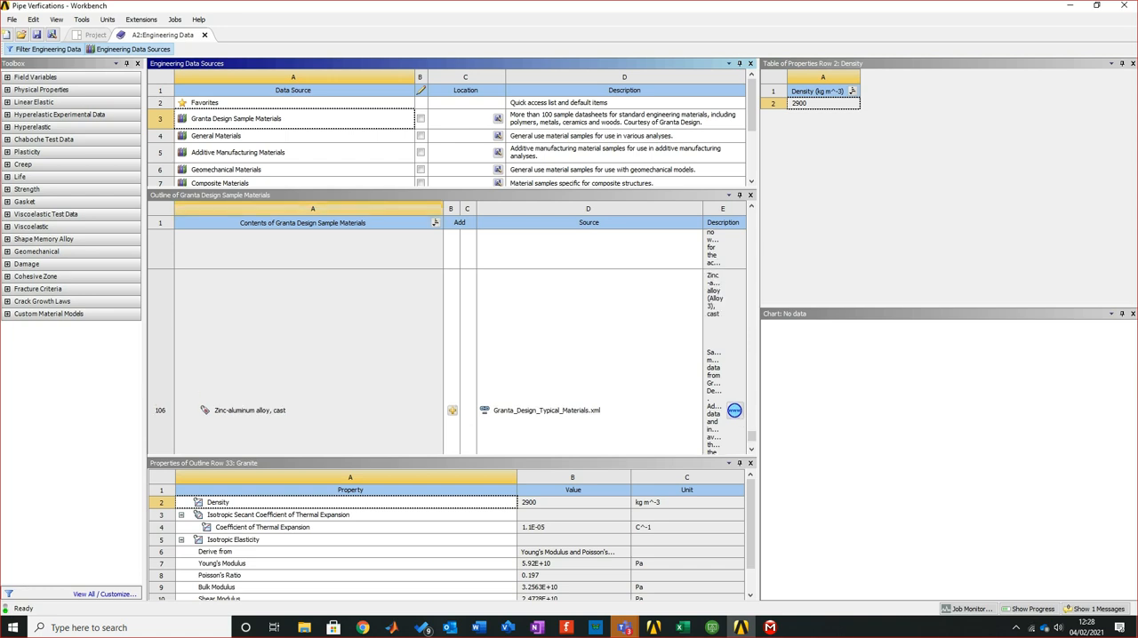
scroll(444, 338, down, 3)
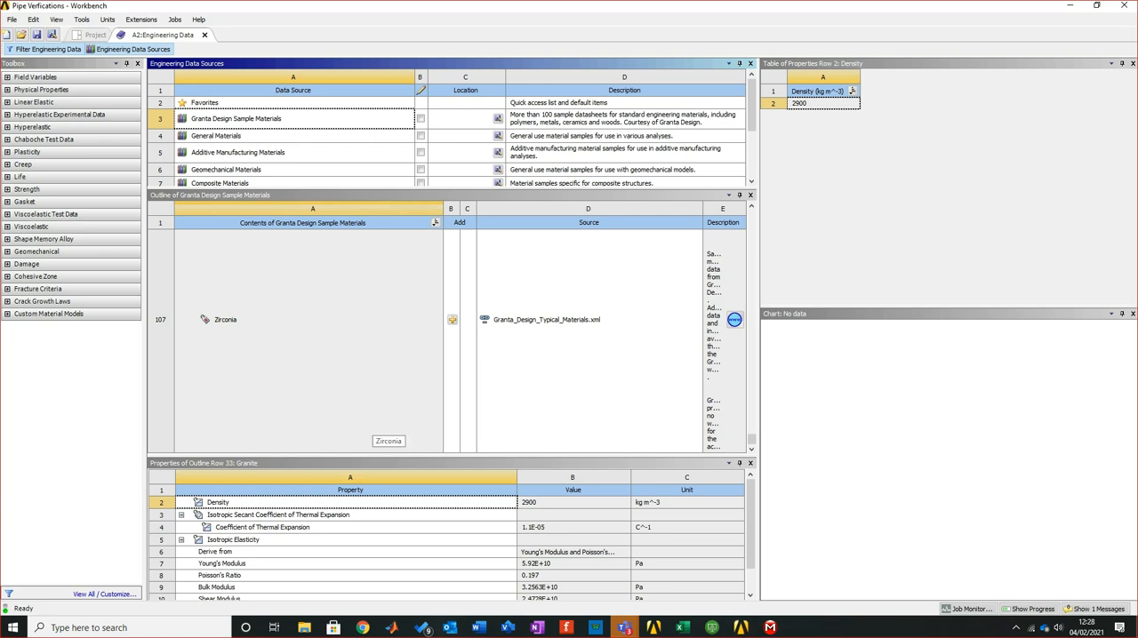
drag(444, 189, 444, 223)
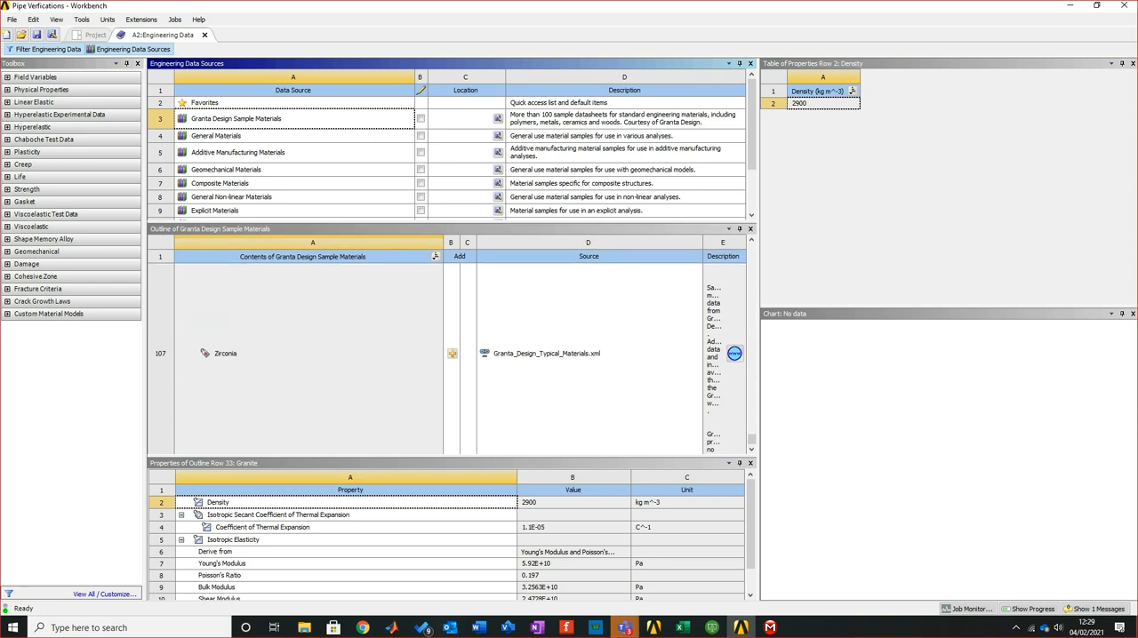
Widen the data panes and the materials' description column, and review Walnut hardwood's properties and the list of available material libraries
drag(758, 279, 1017, 279)
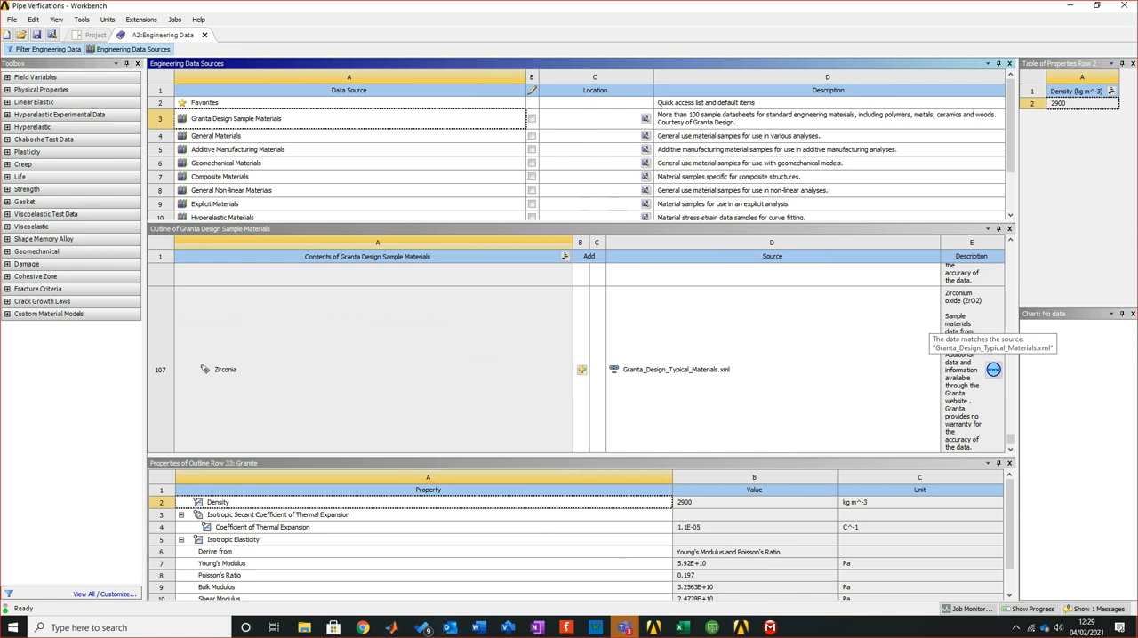
click(1010, 439)
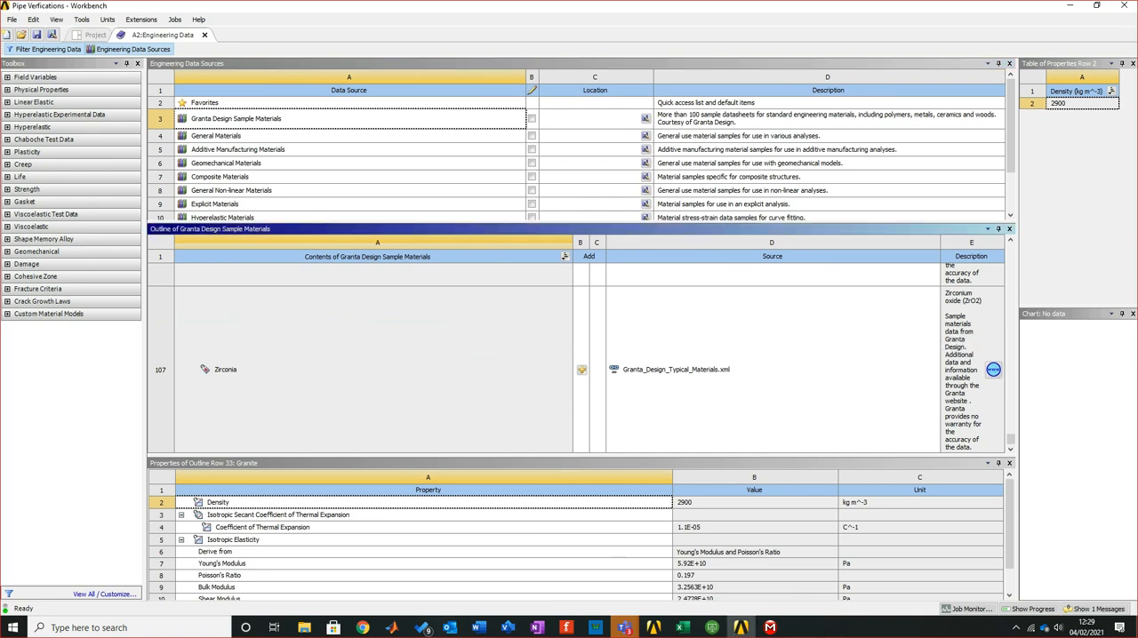
drag(940, 242, 790, 243)
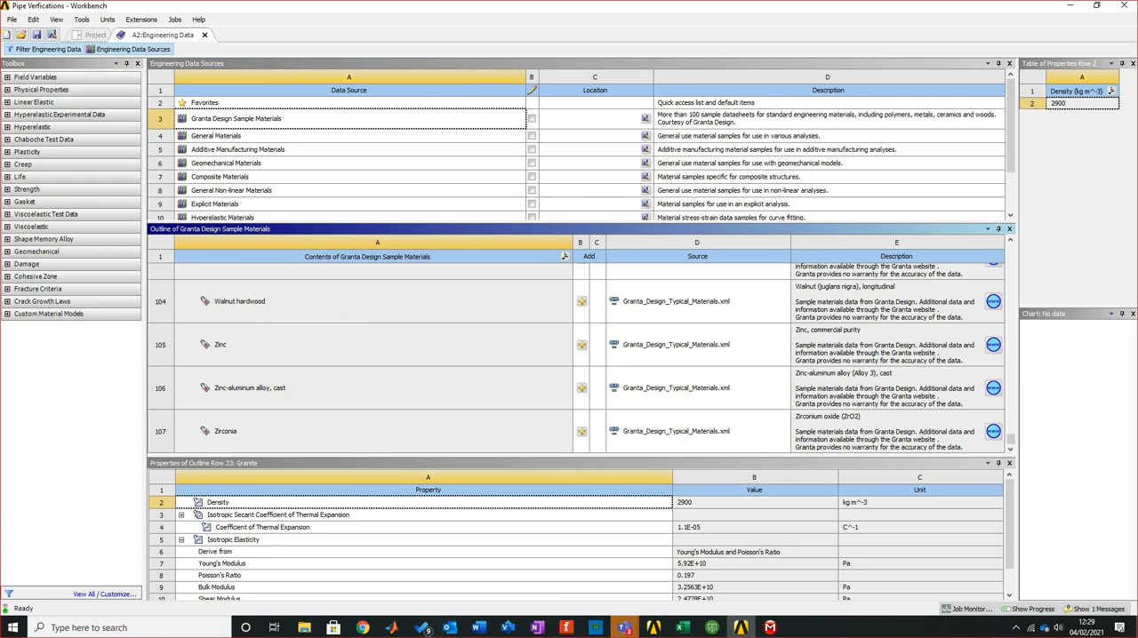
click(889, 345)
click(889, 302)
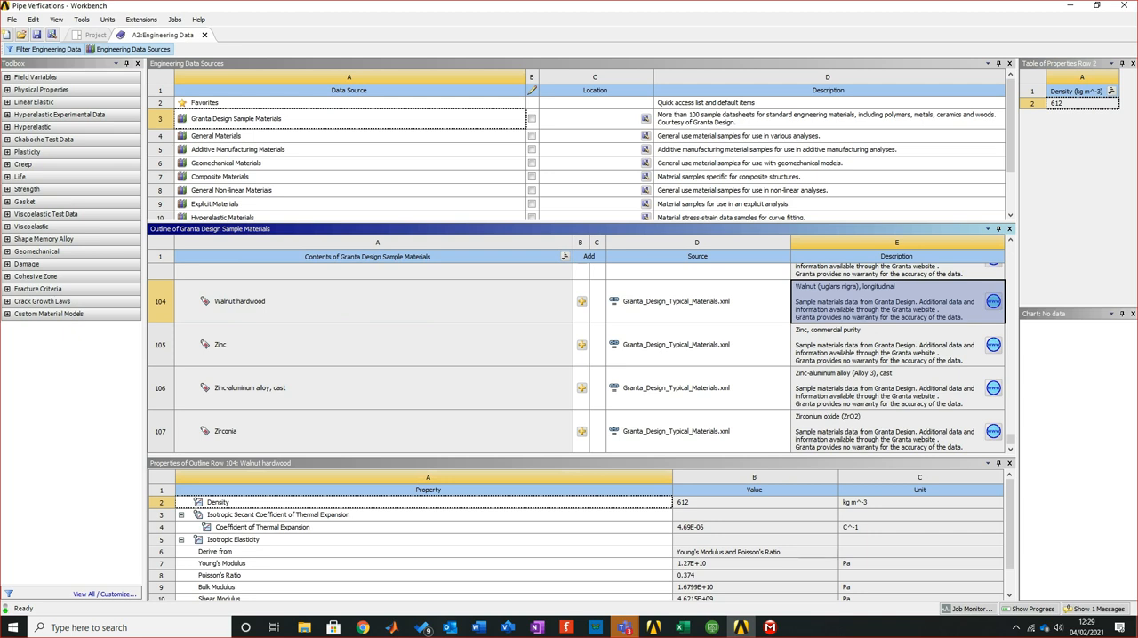
scroll(577, 155, down, 2)
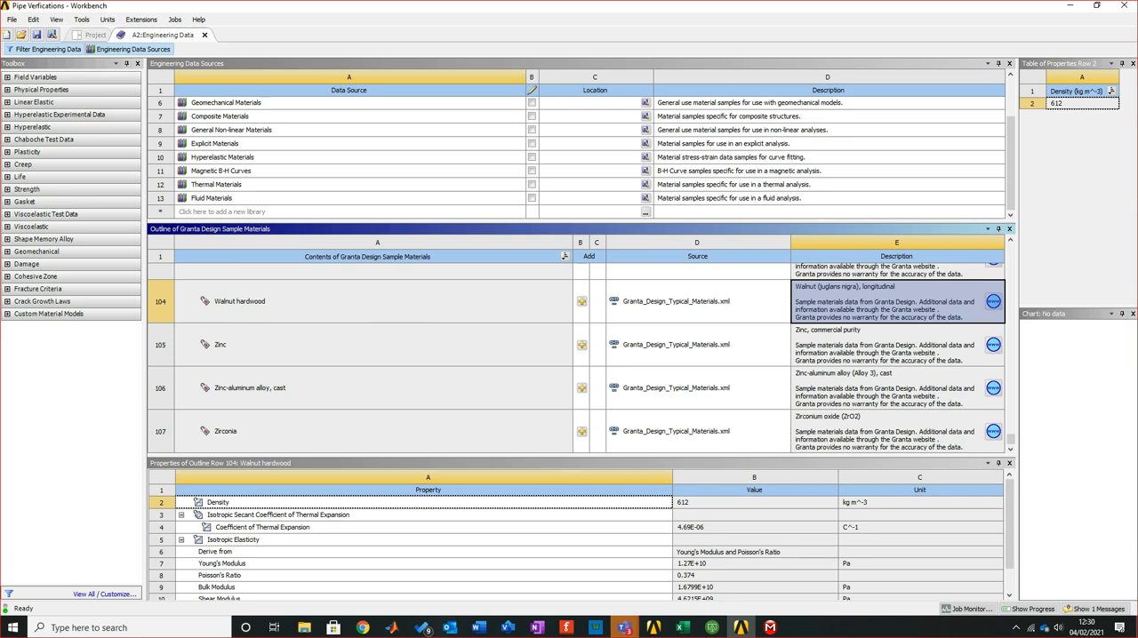
scroll(576, 157, up, 3)
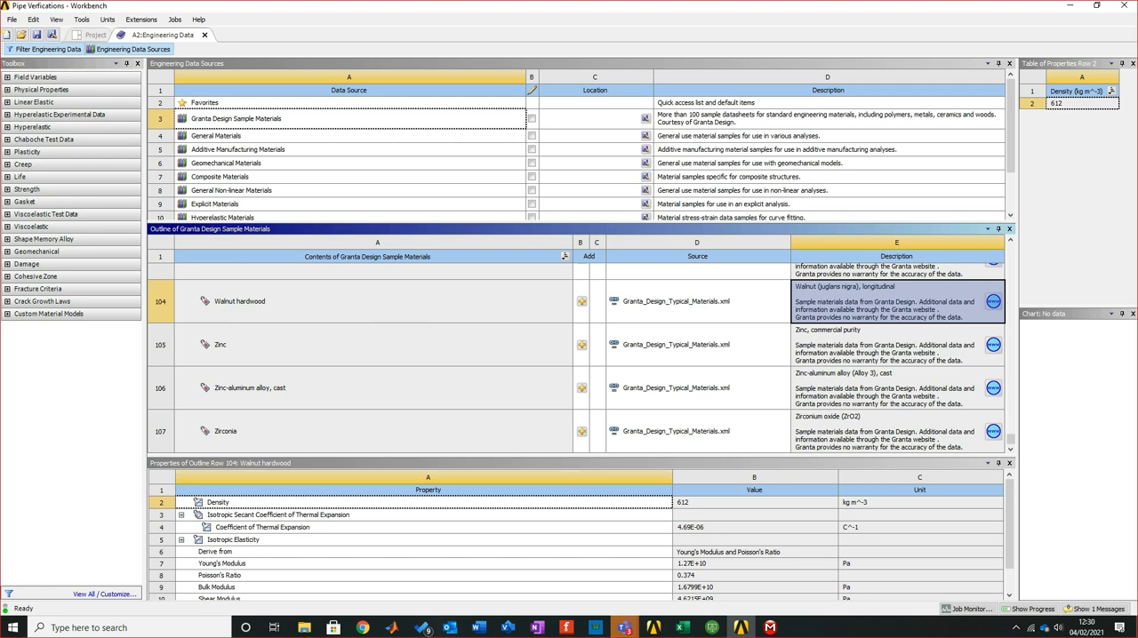
Open the General Materials library and add Aluminum Alloy and Copper Alloy to the project's Engineering Data
click(216, 136)
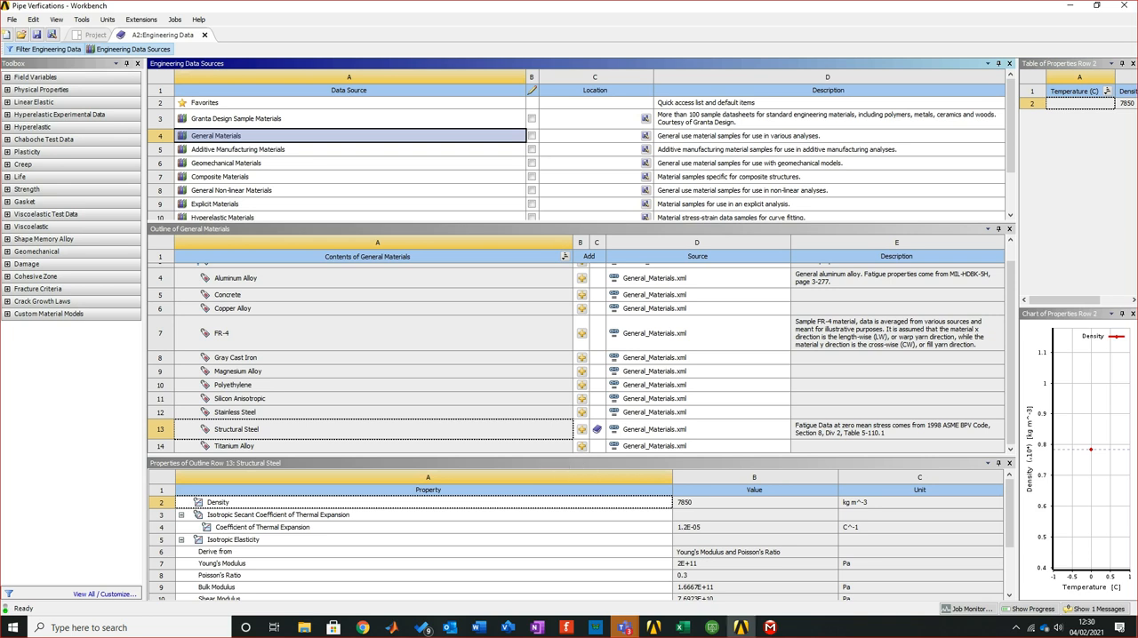
scroll(586, 385, up, 1)
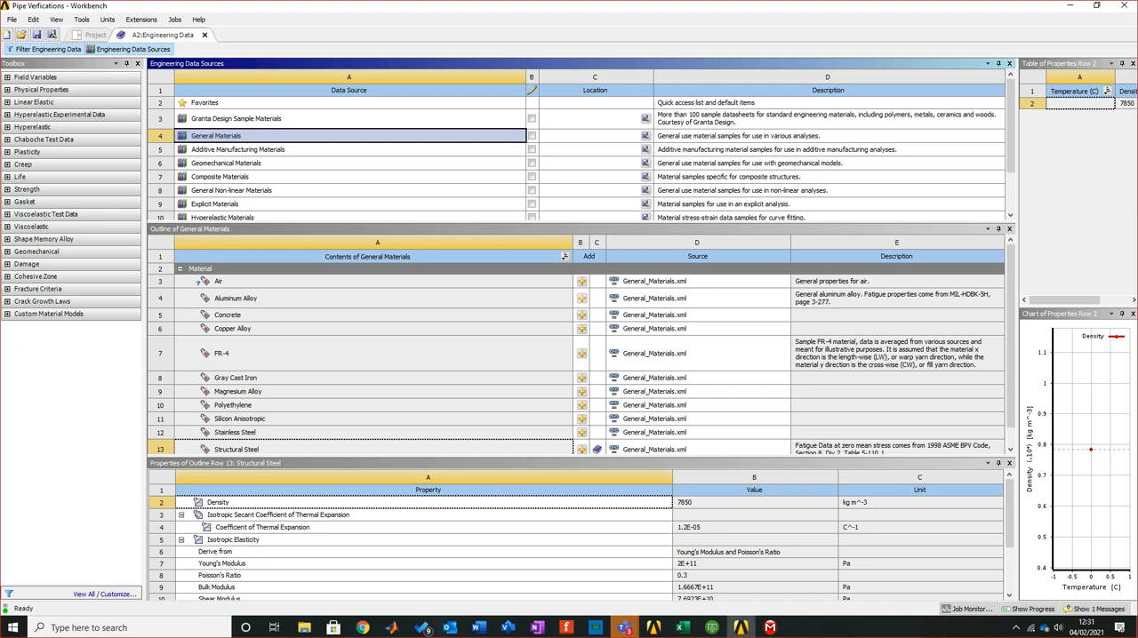
click(582, 298)
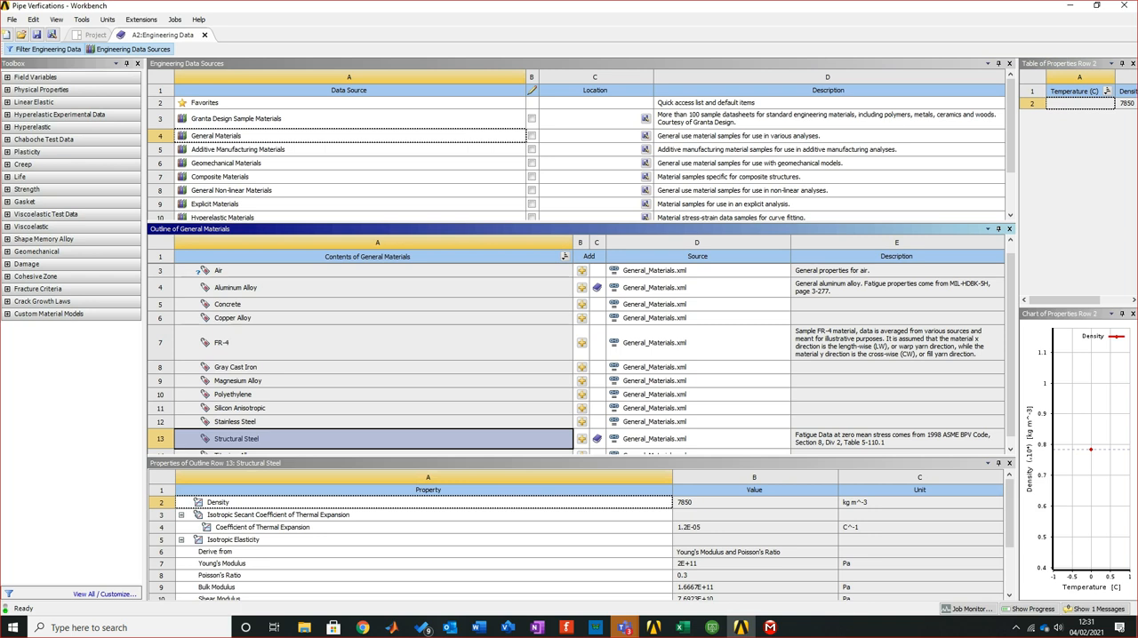
click(581, 318)
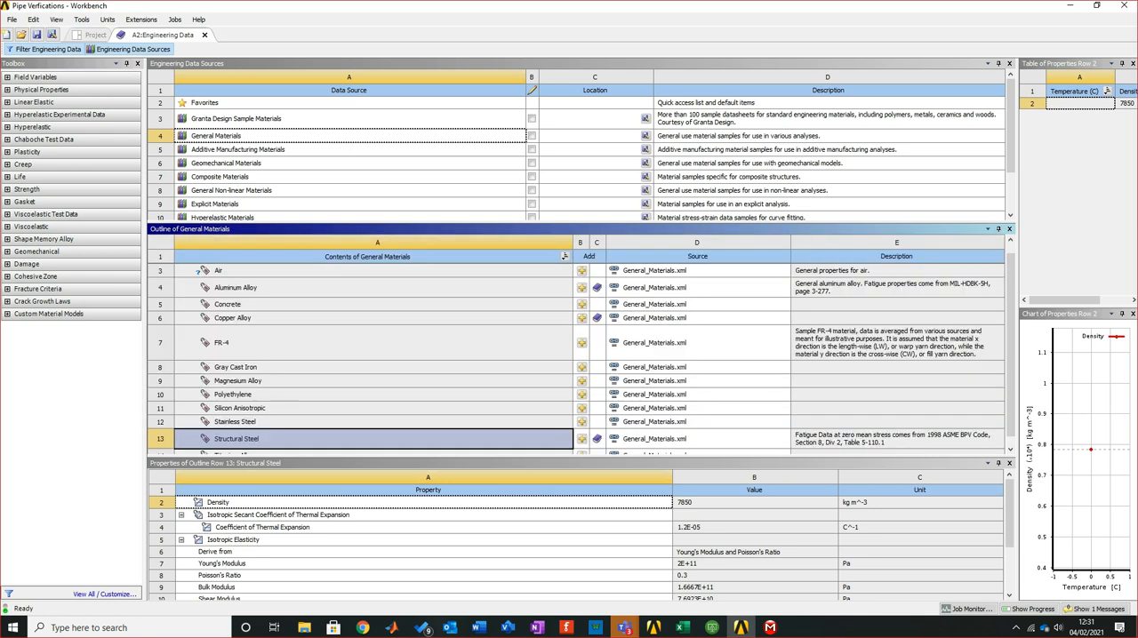
Bring up the Excel workbook and arrange the Workbench window side by side with it
click(681, 627)
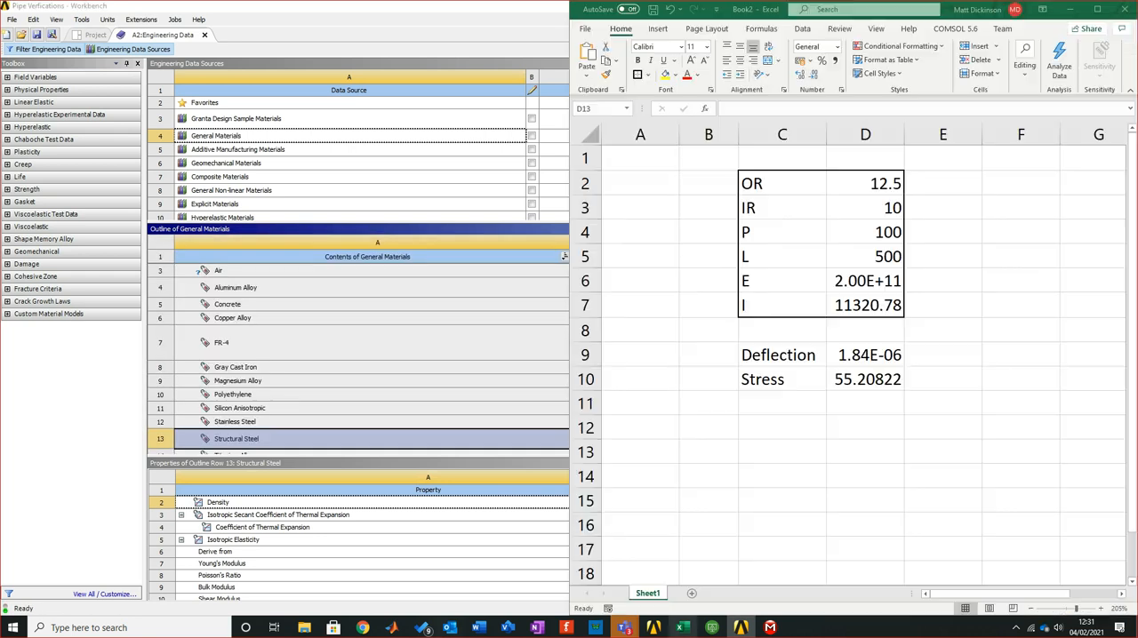
drag(336, 6, 1, 169)
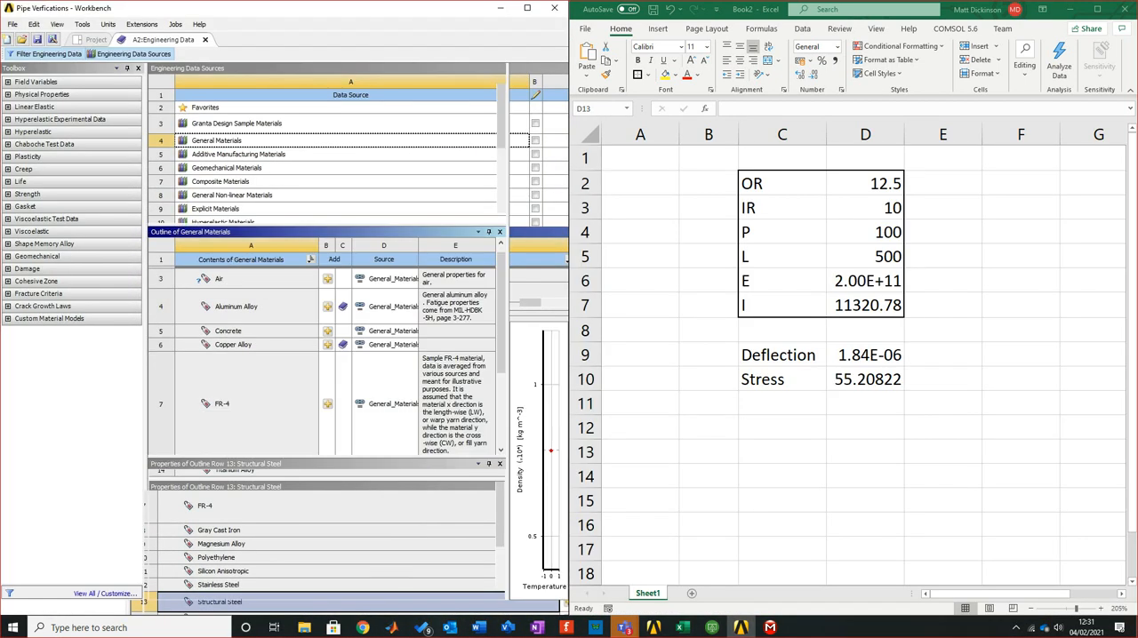
click(864, 452)
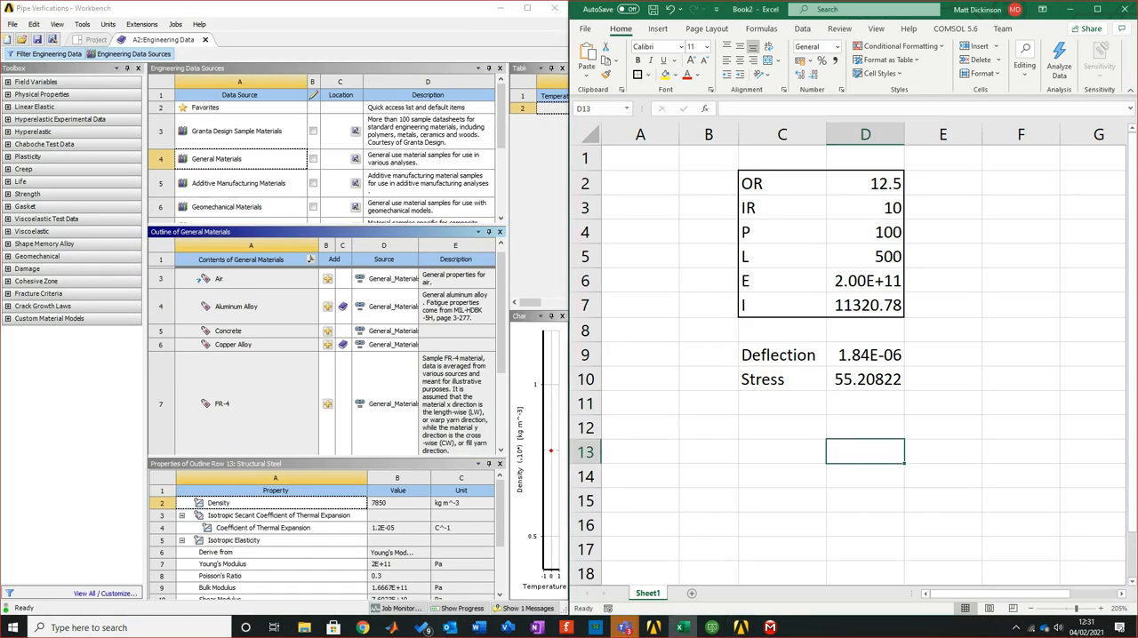
Look up Copper Alloy's Young's Modulus and record it in the spreadsheet, with the label CAE in C13 and 1.1E+11 in D13
click(234, 345)
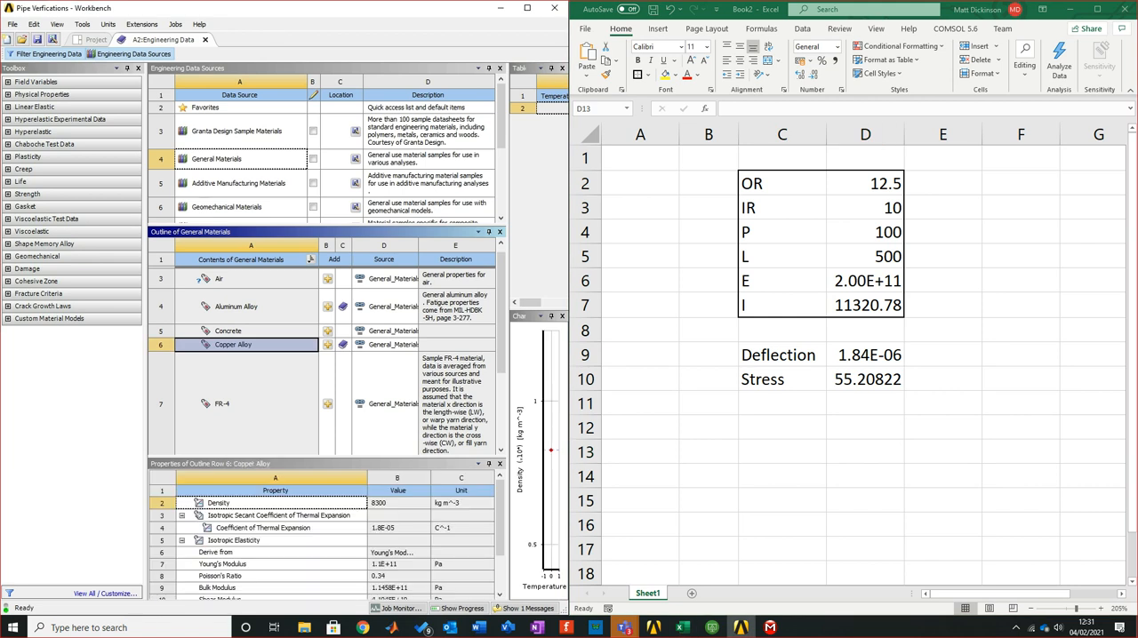
click(783, 451)
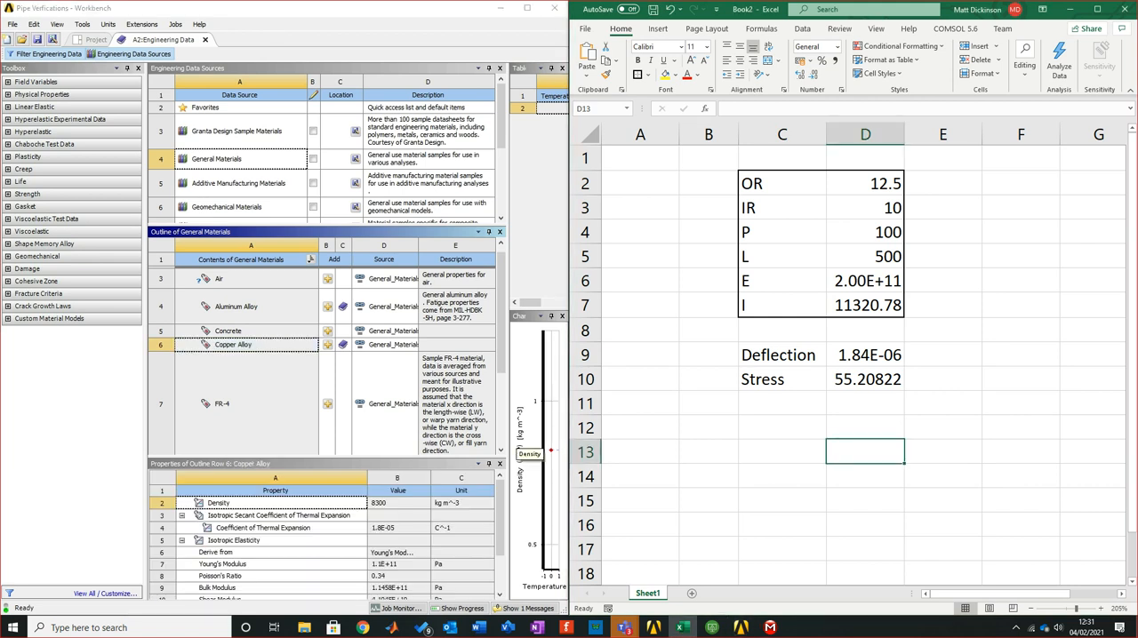
text(C)
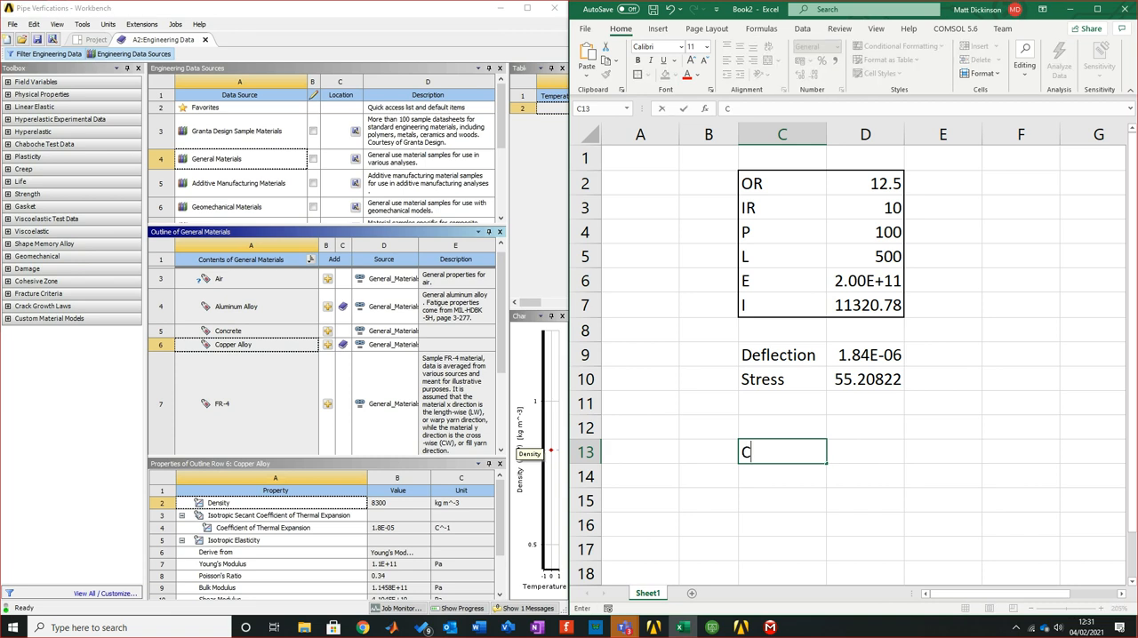
text(AE)
key(Tab)
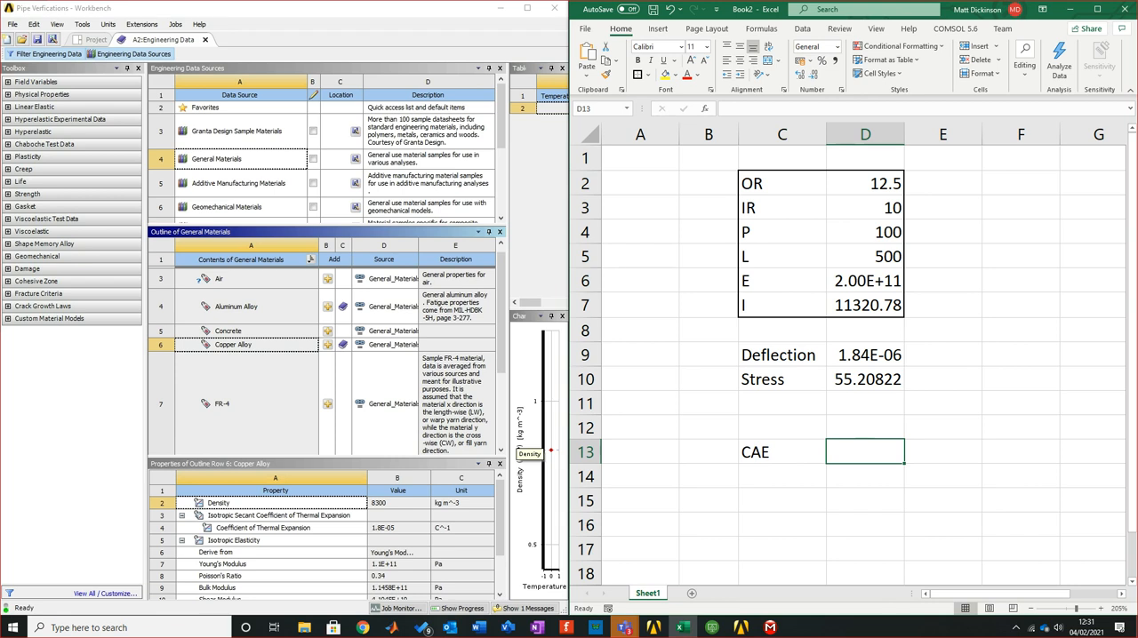
text(1.1)
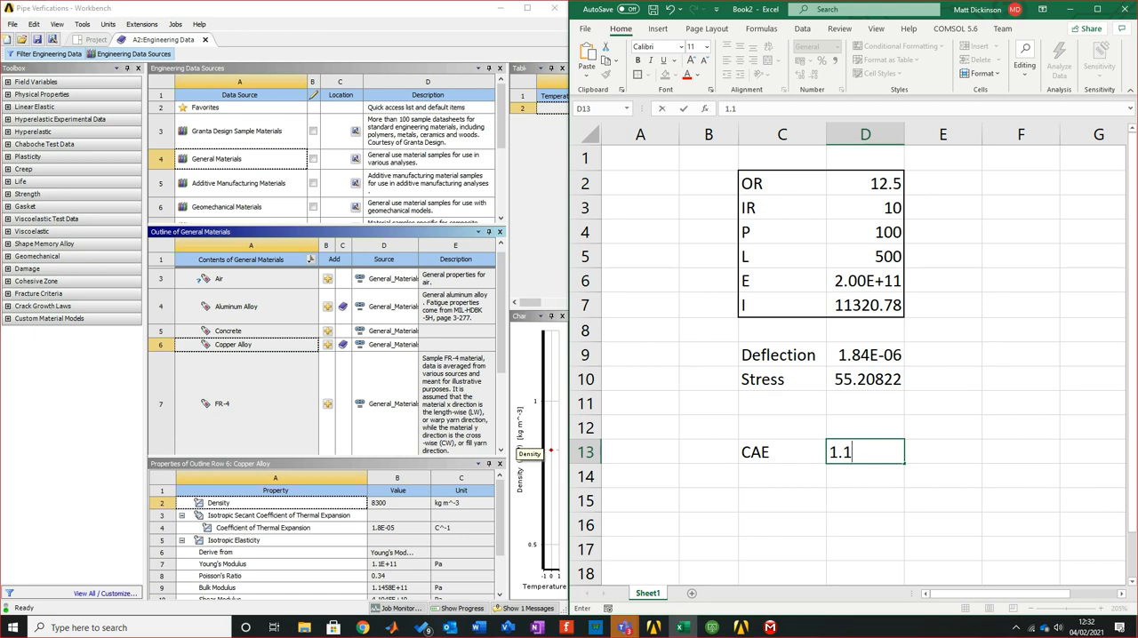
text(0E+11)
key(Return)
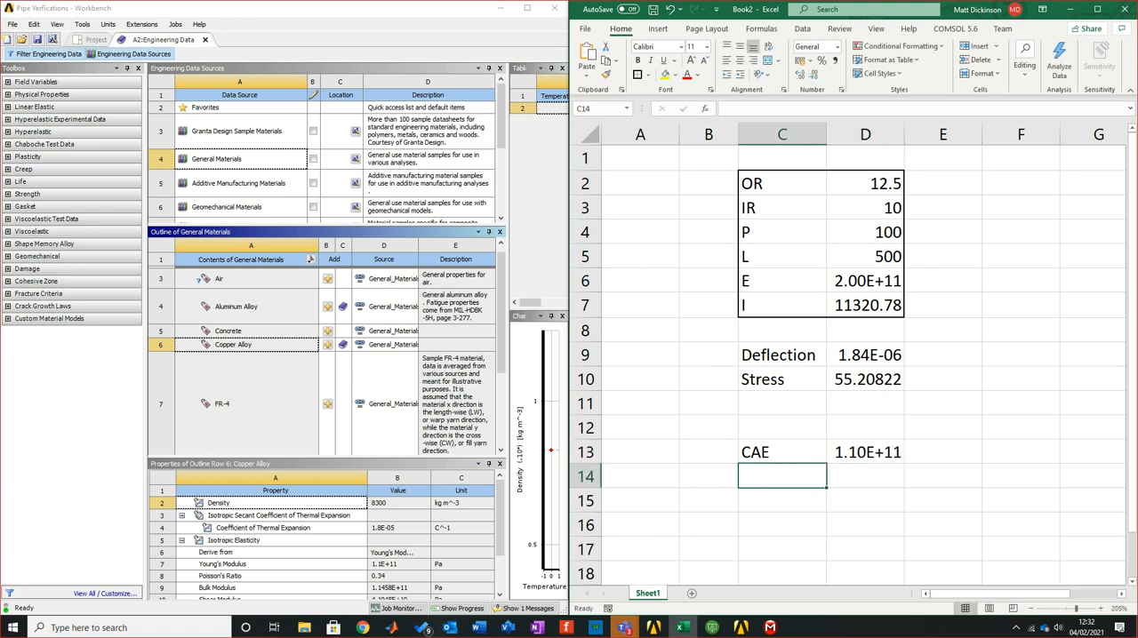
Show Aluminum Alloy's properties and enter the label ALE in cell C14 of the spreadsheet
click(236, 307)
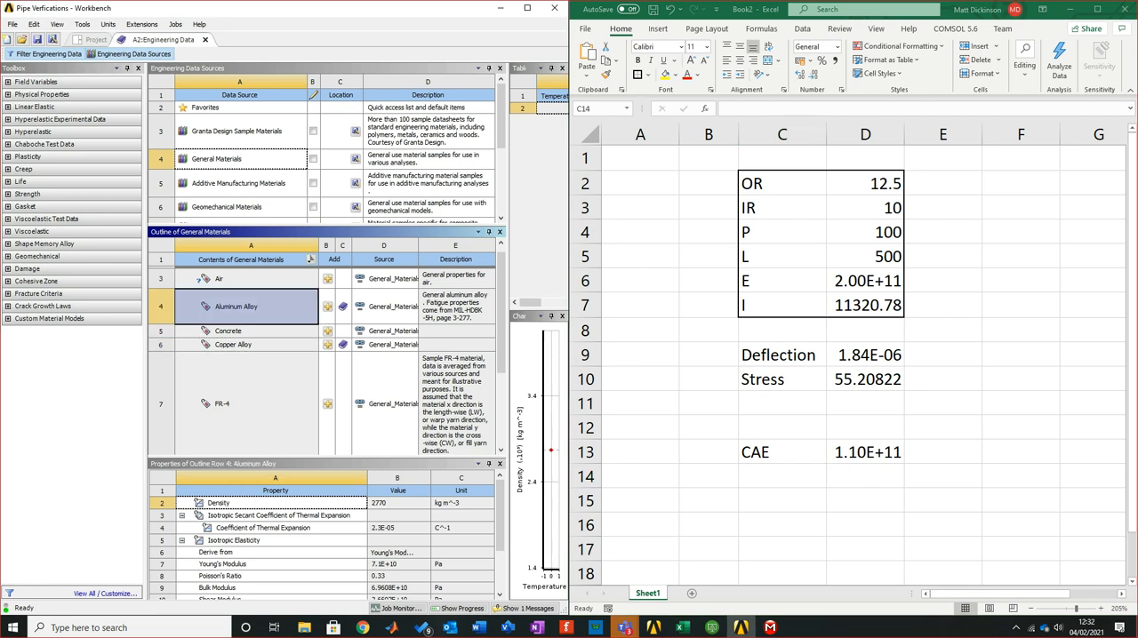
click(782, 476)
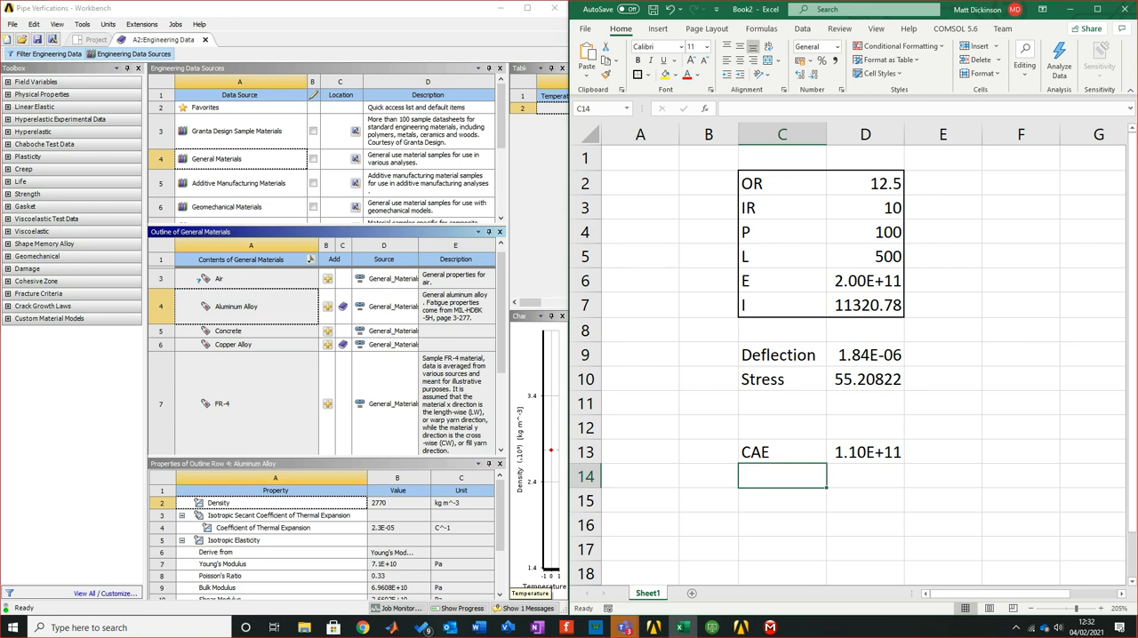
text(AL)
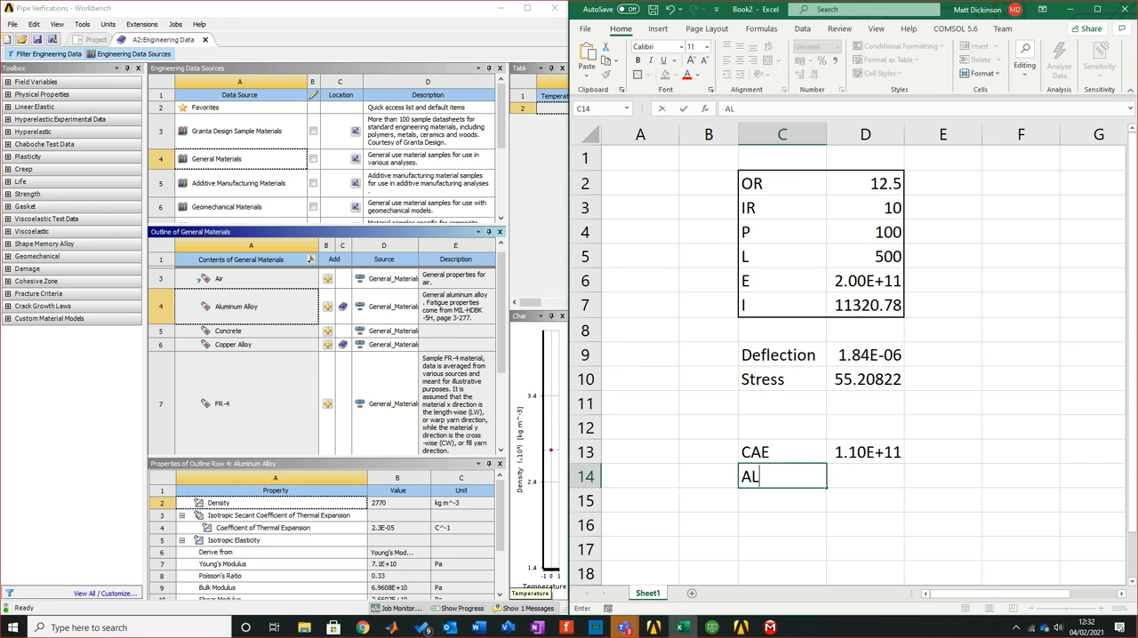
key(Tab)
key(Left)
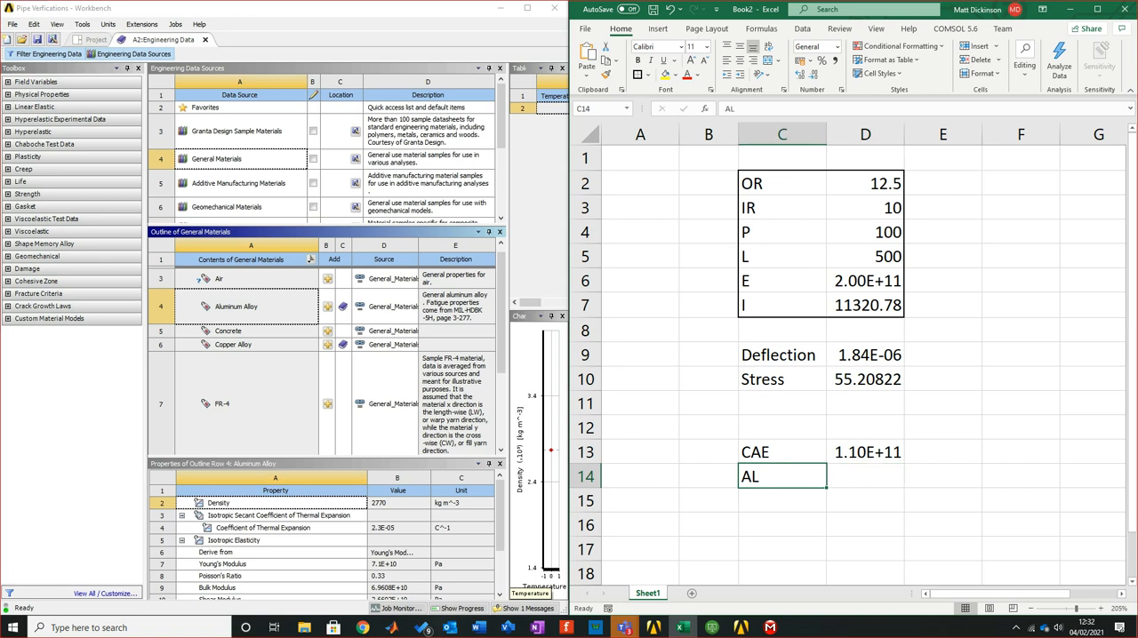
key(F2)
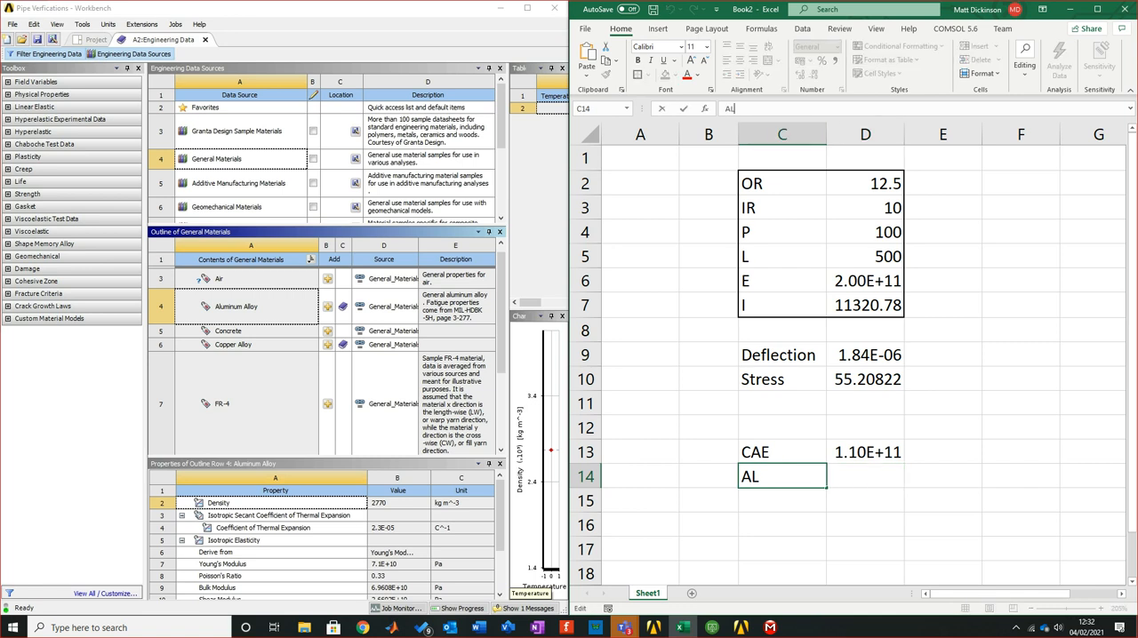
text(E)
click(942, 500)
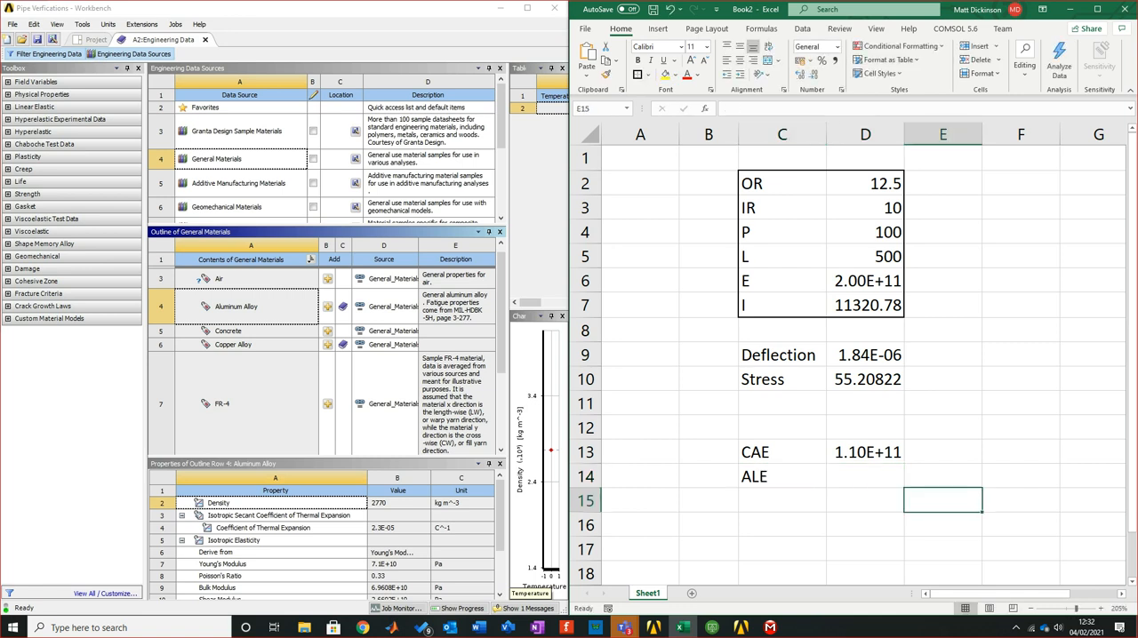
Enter Aluminum Alloy's Young's Modulus, 7.1E+10, in cell D14
click(865, 476)
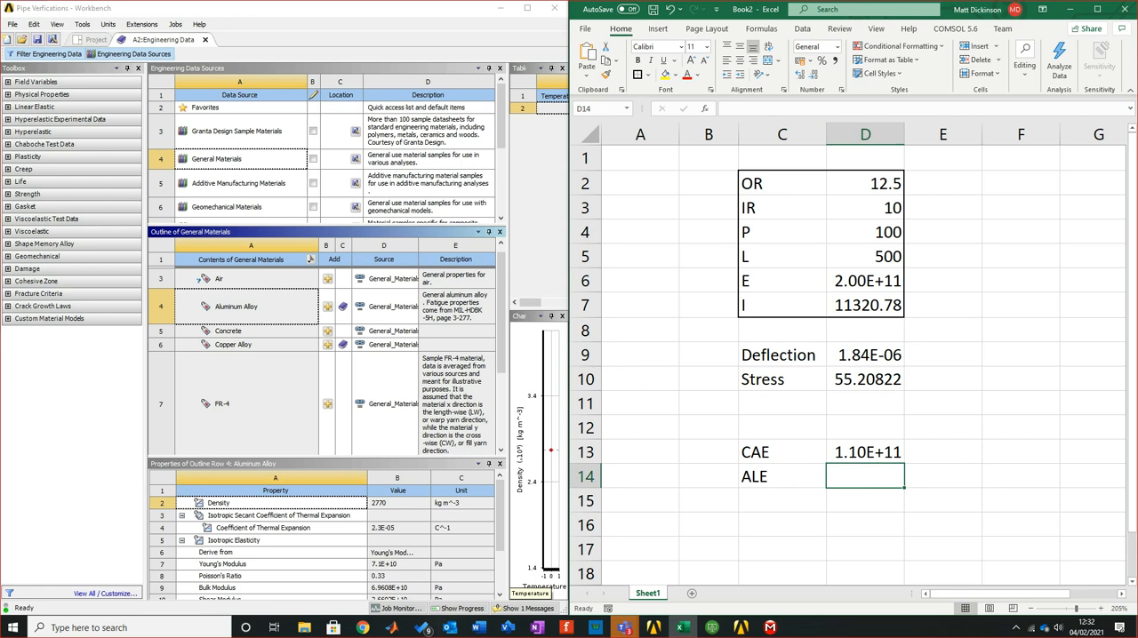
text(7.)
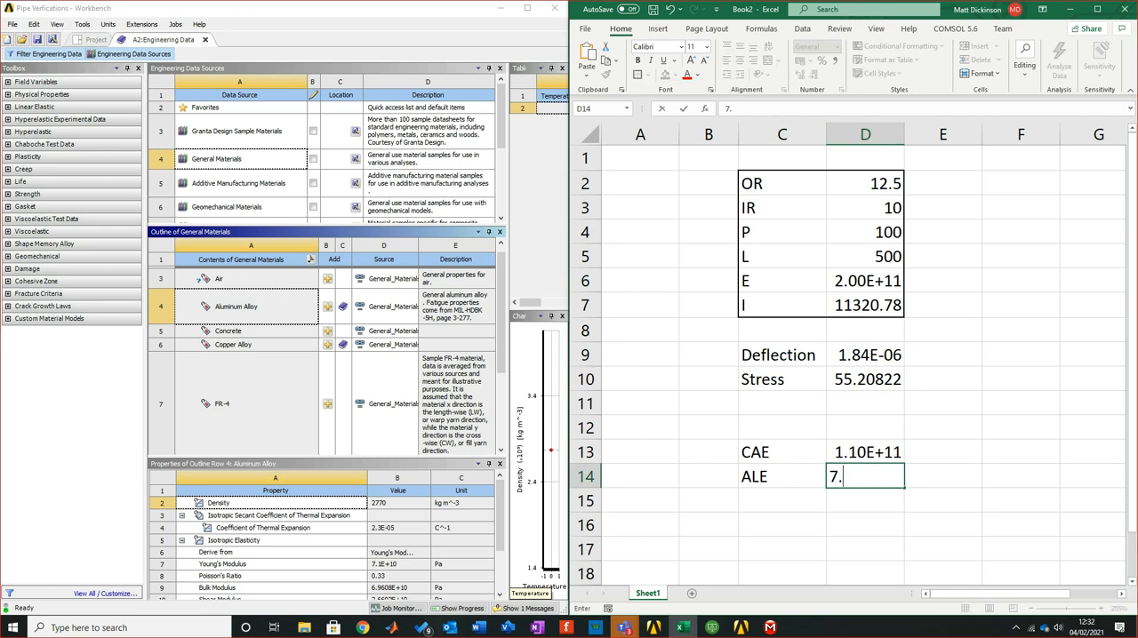
text(1e)
key(BackSpace)
text(E+10)
key(Return)
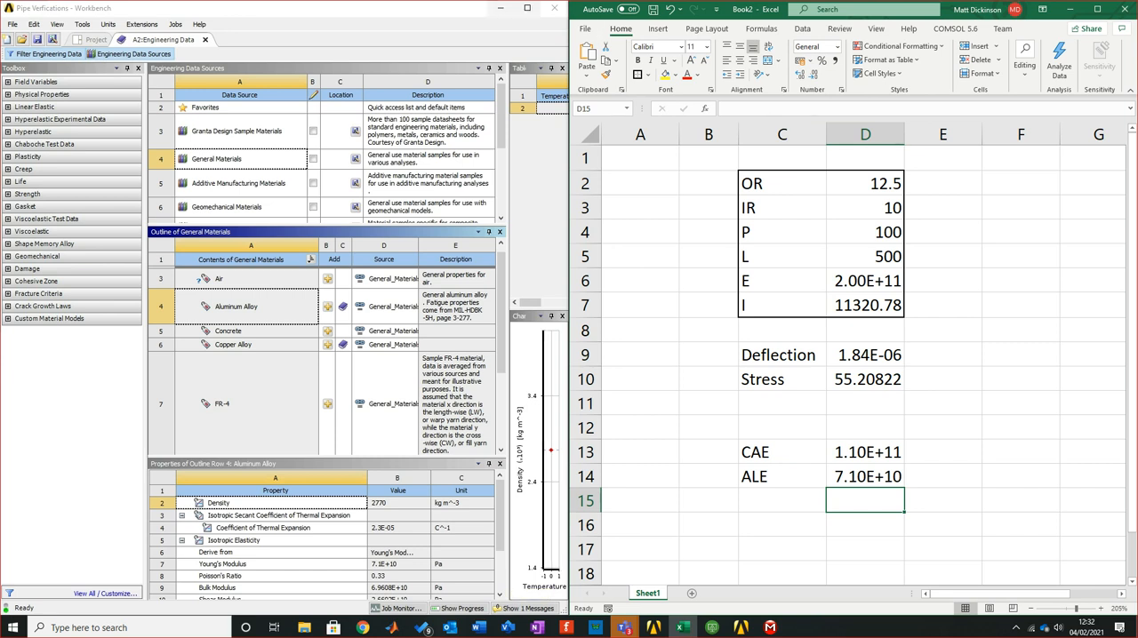
Maximize Workbench, hide the Engineering Data Sources and close Engineering Data to return to the project schematic
click(527, 7)
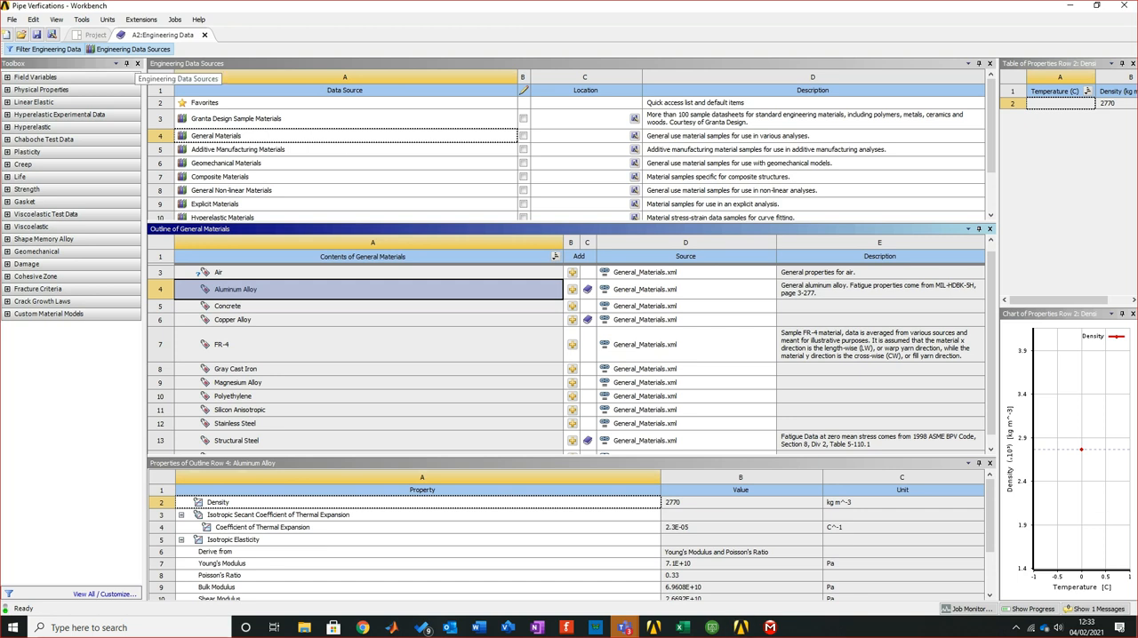
click(133, 49)
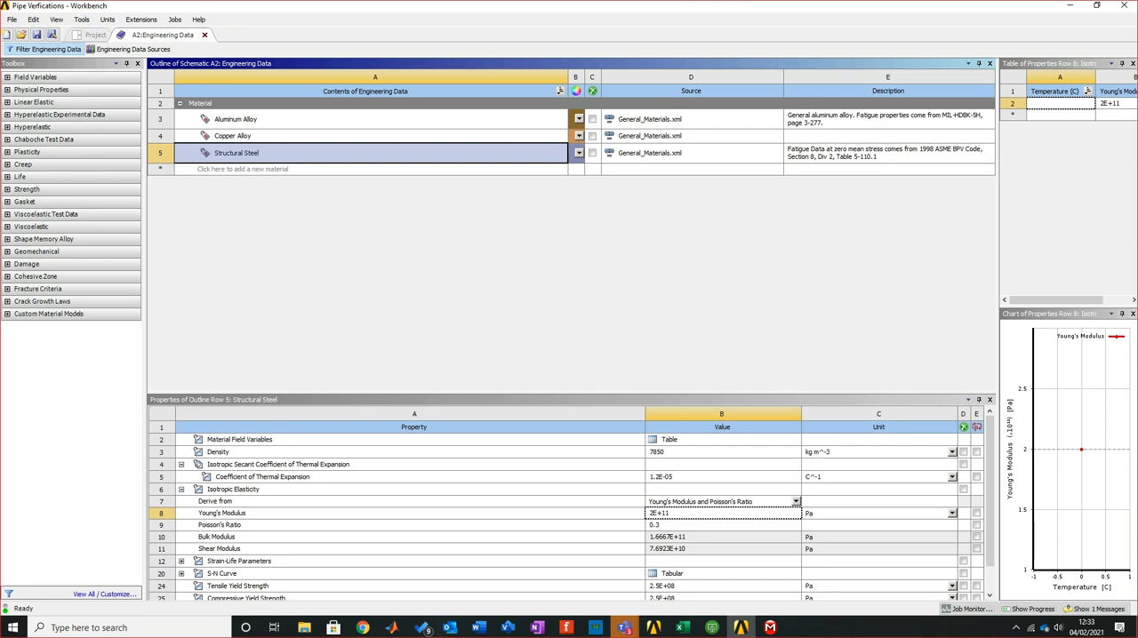
click(204, 34)
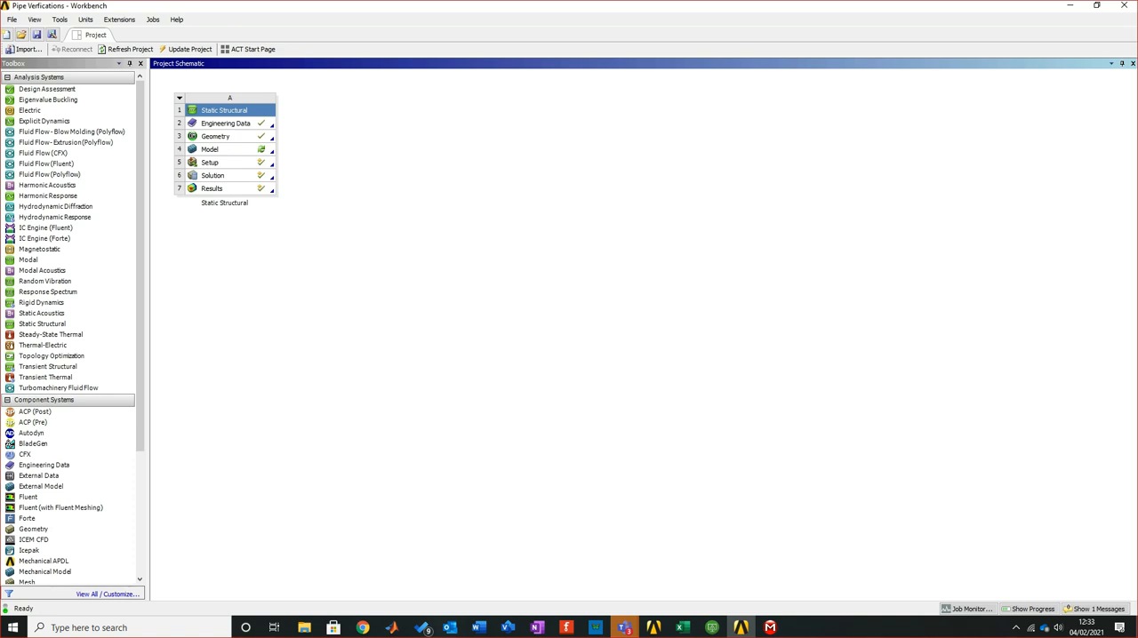
Open the analysis setup with the upstream data re-read, assign Aluminum Alloy to the pipe solid, and solve
double_click(213, 162)
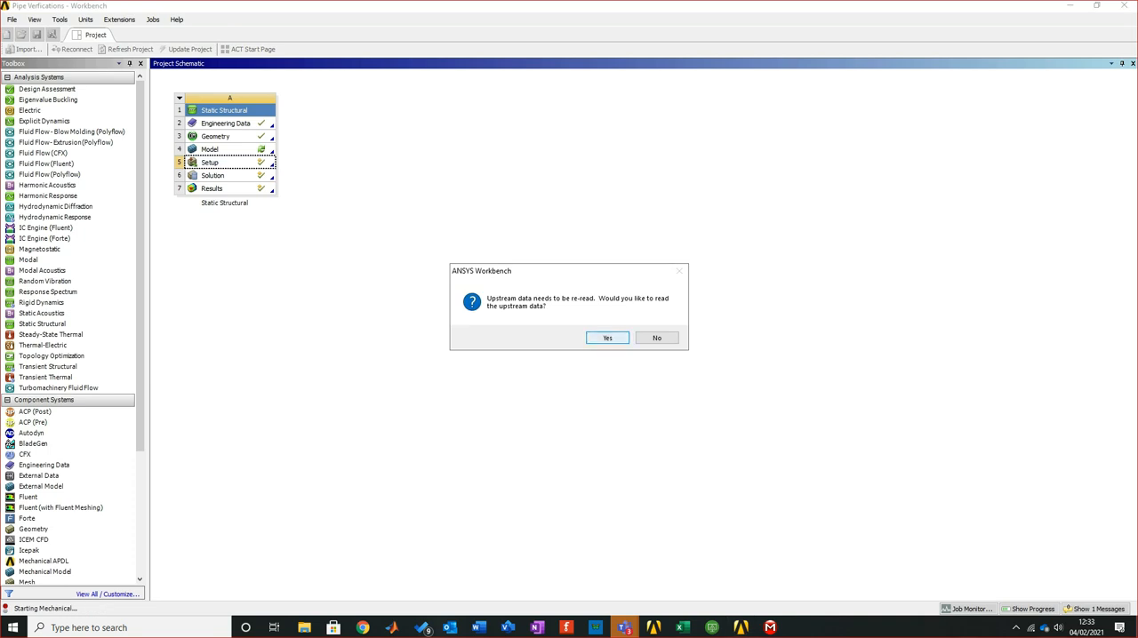
key(Return)
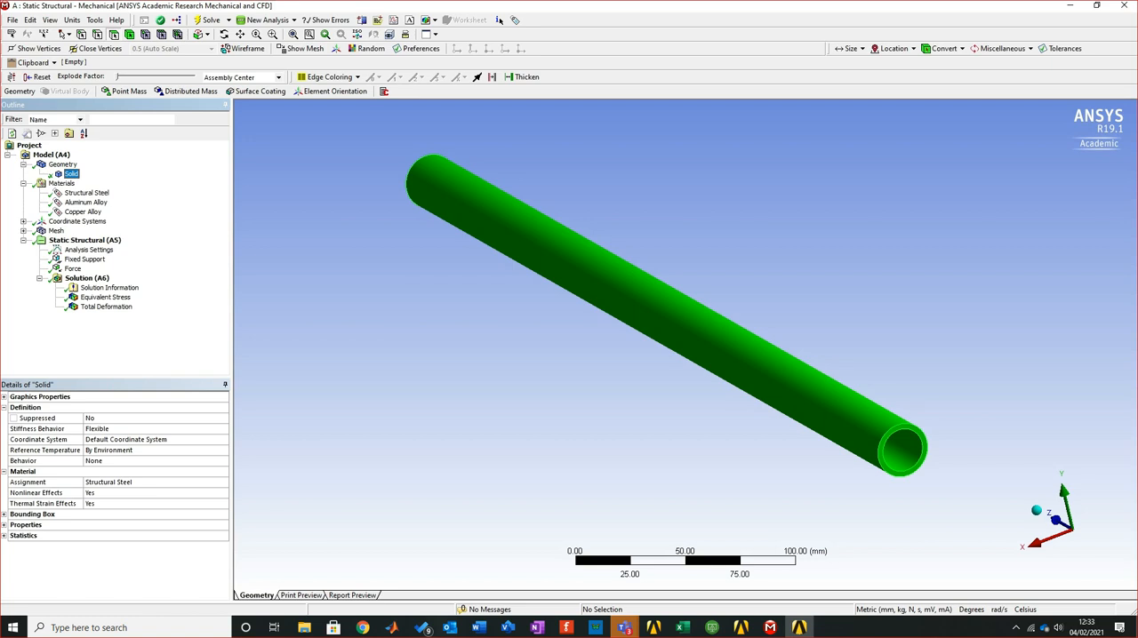
click(133, 483)
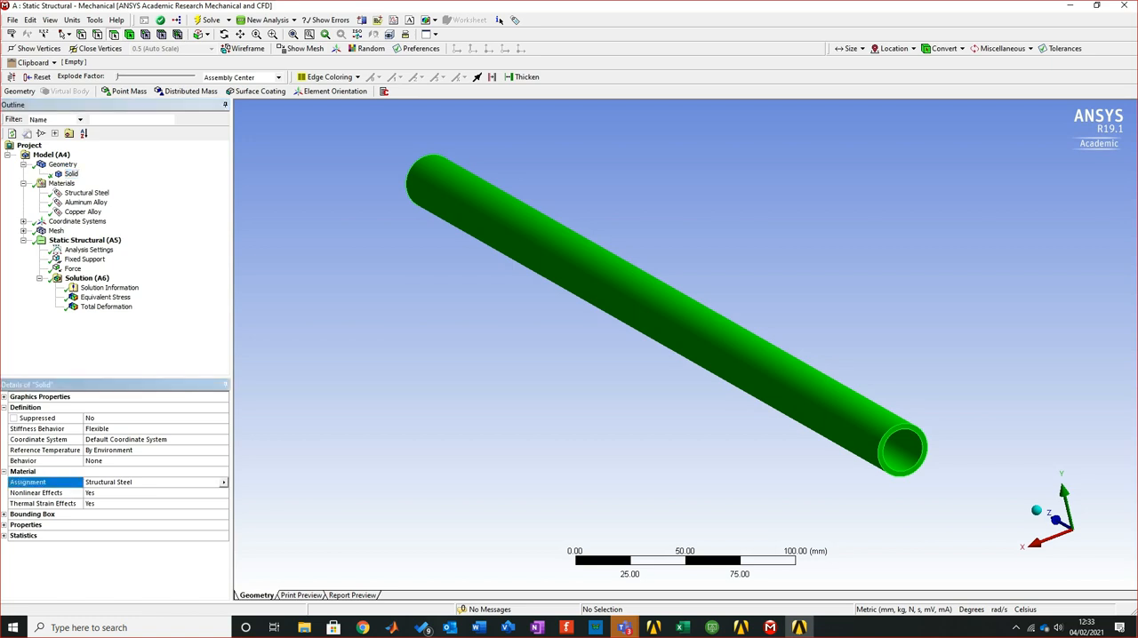
click(224, 482)
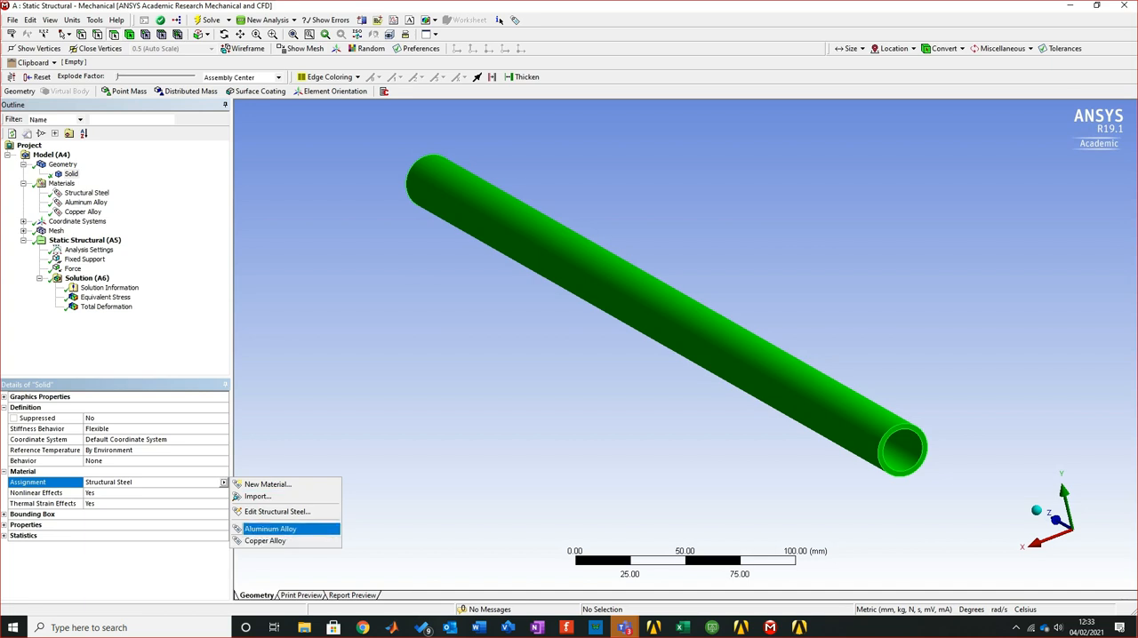
click(270, 529)
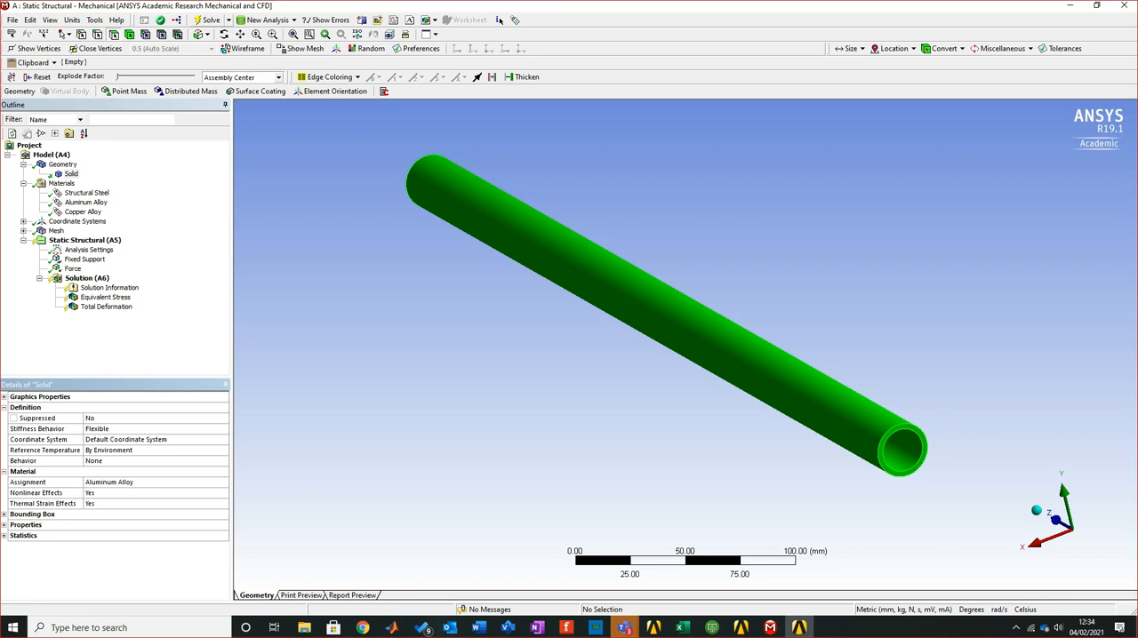
key(F5)
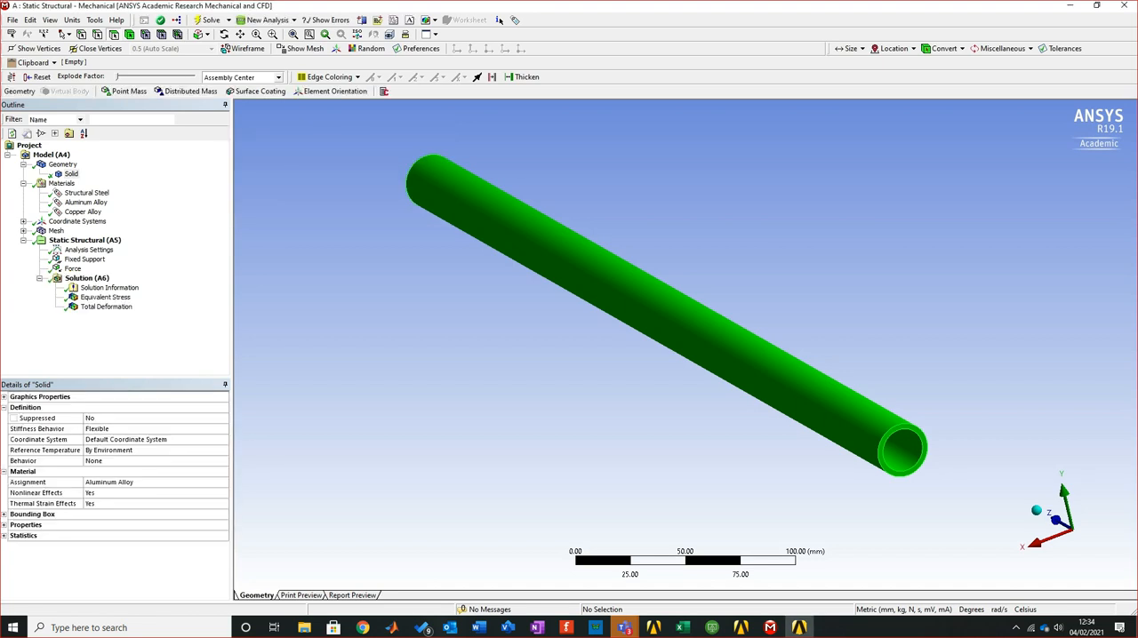
Examine the aluminum pipe's Equivalent Stress and Total Deformation results against the Excel calculation
click(105, 297)
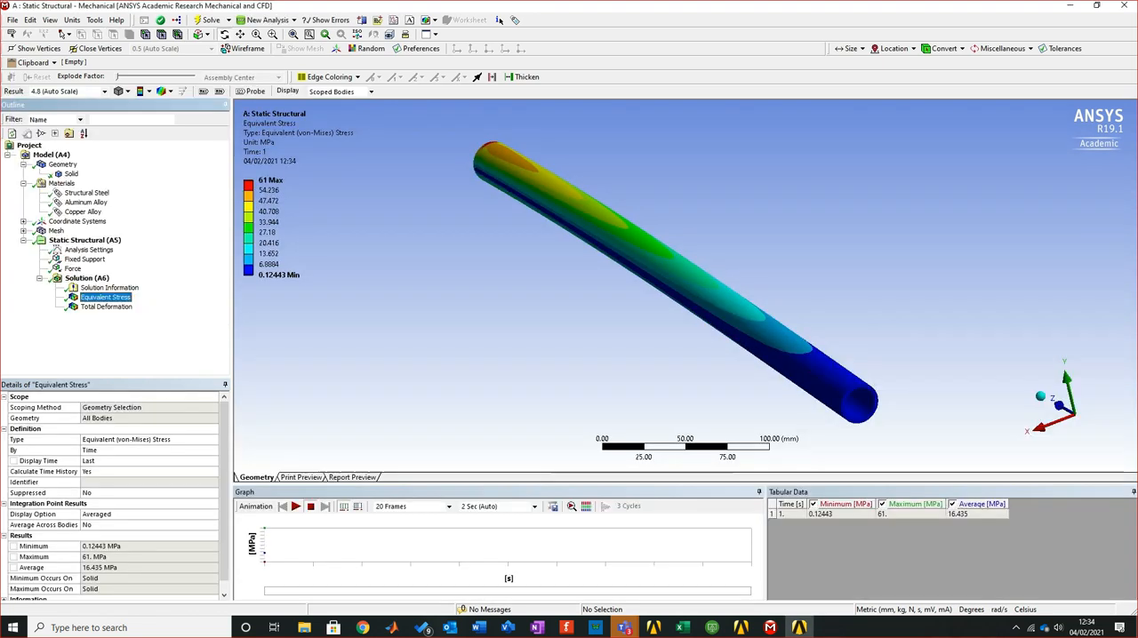
middle_drag(684, 302, 735, 264)
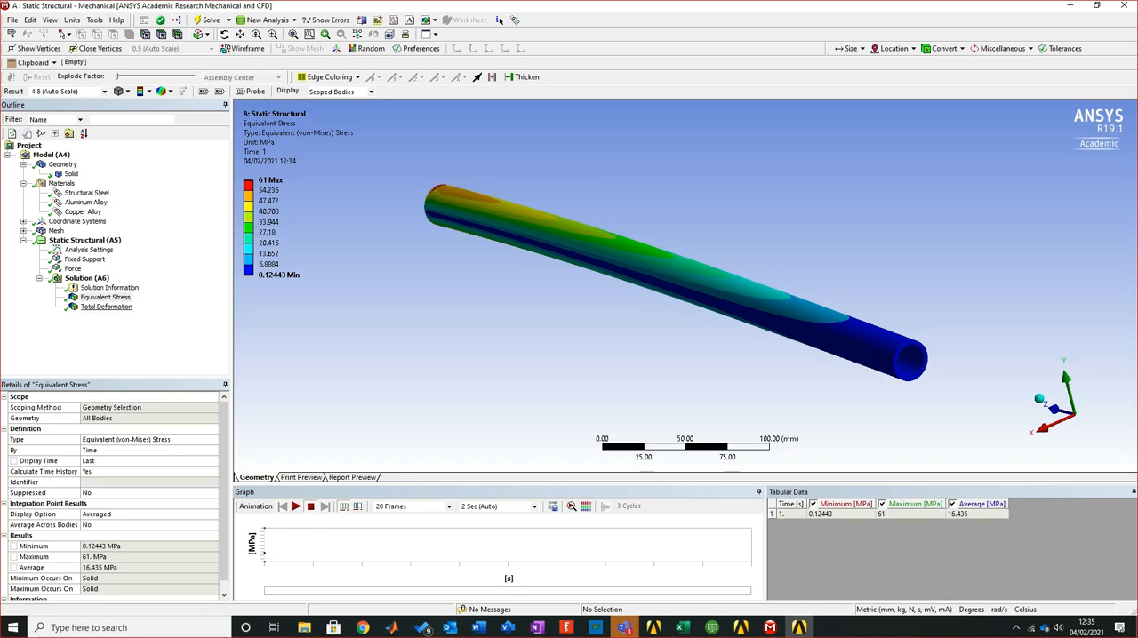
click(106, 306)
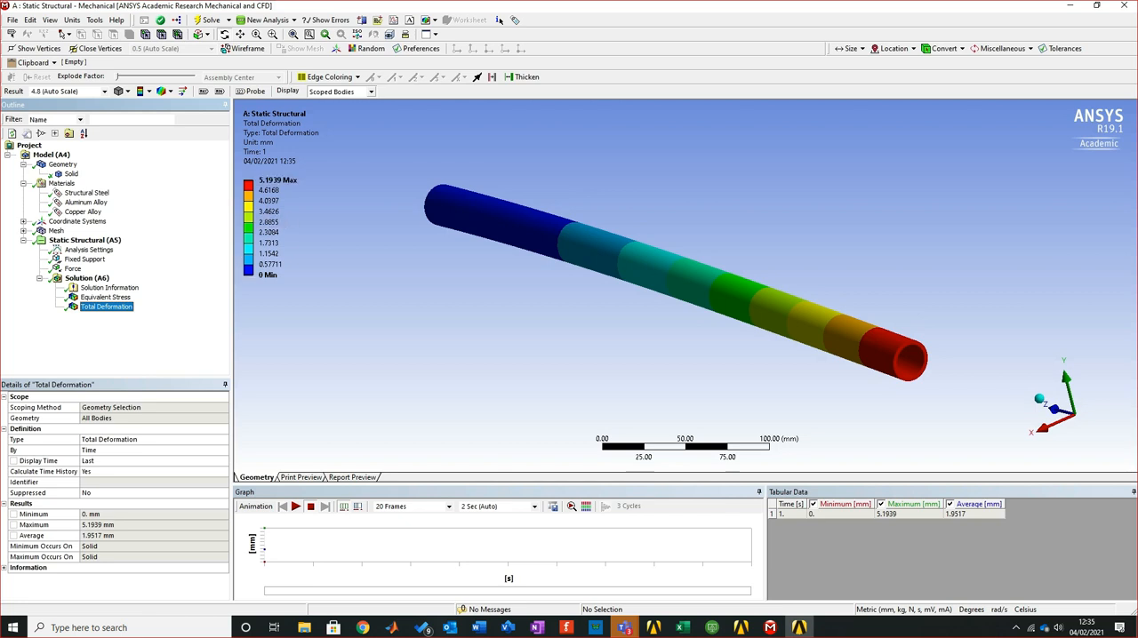
click(681, 627)
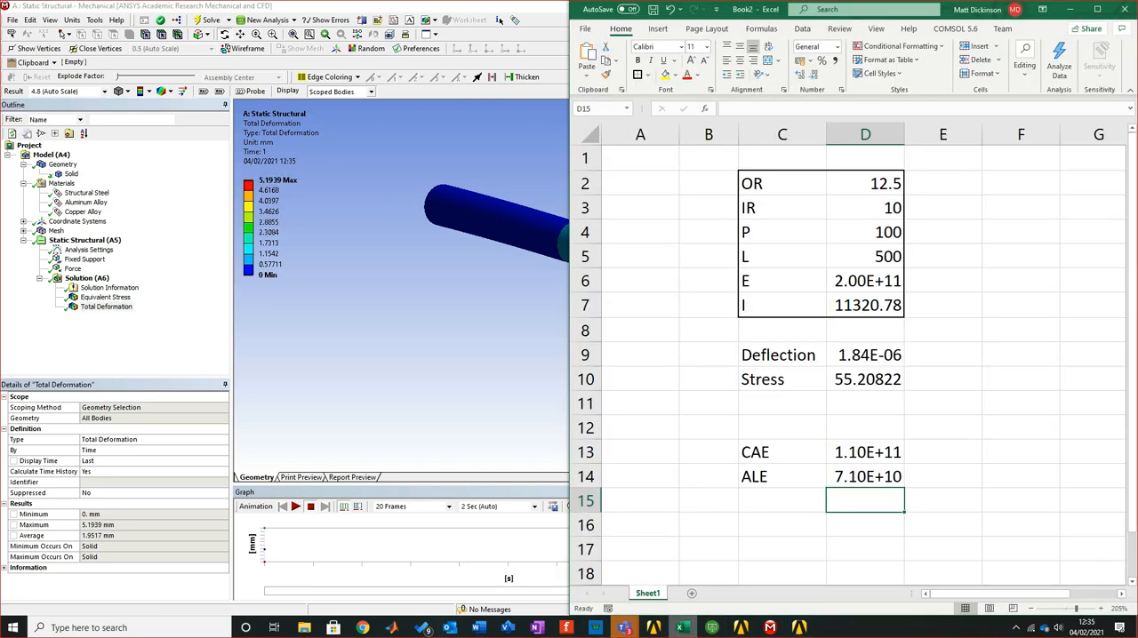
middle_drag(426, 324, 455, 281)
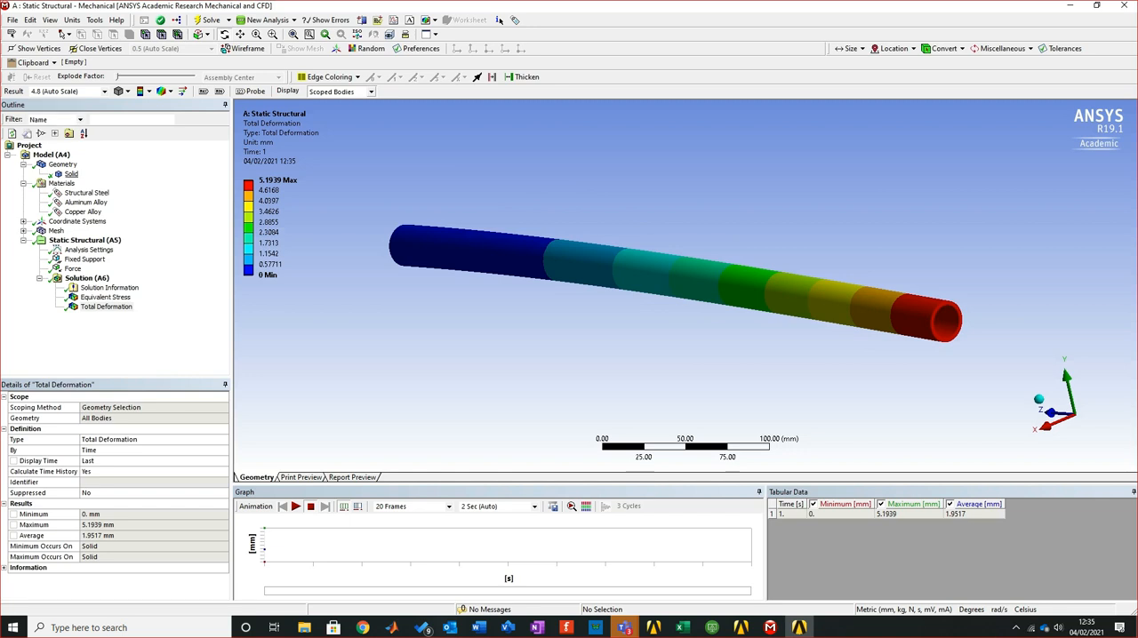
Change the pipe solid's material assignment to Copper Alloy and solve the Static Structural analysis again
click(71, 174)
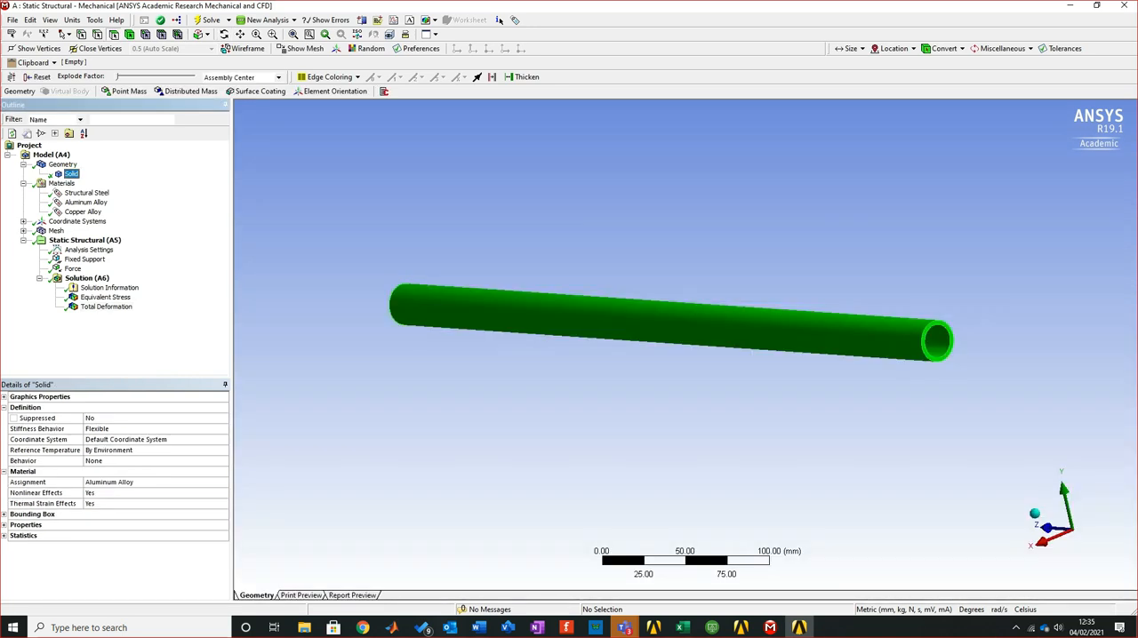
click(133, 483)
click(224, 482)
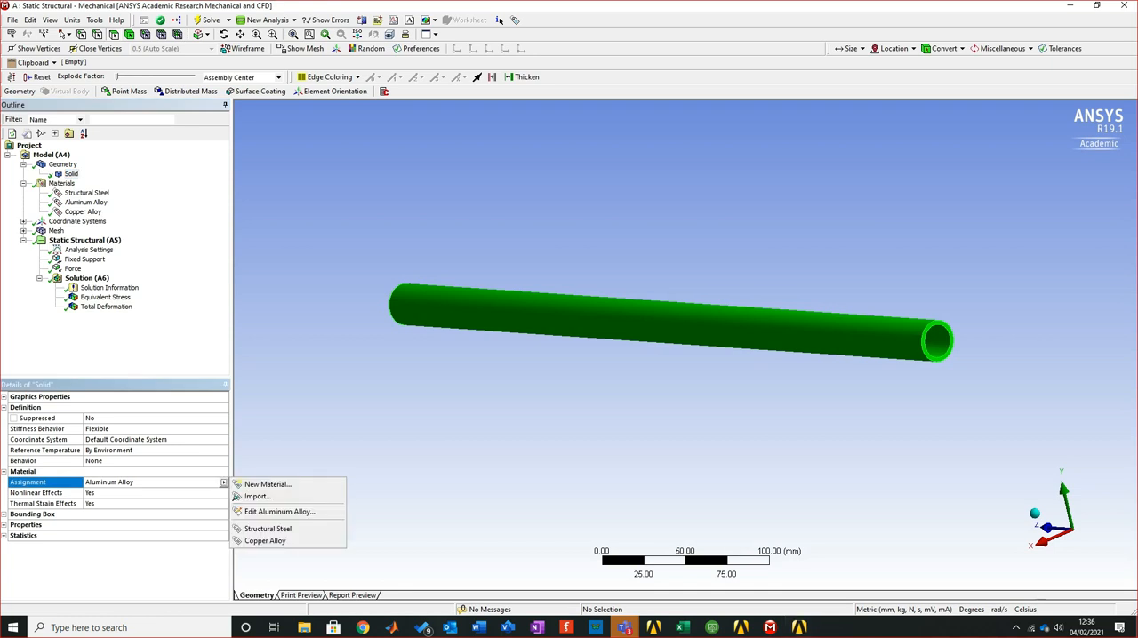
click(284, 540)
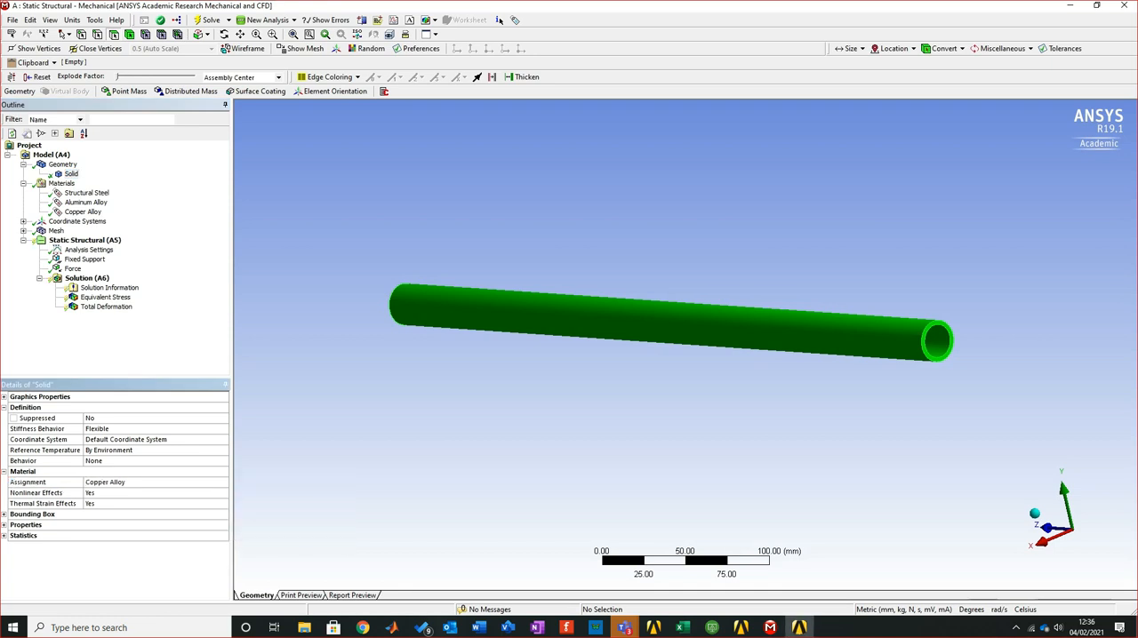
click(84, 241)
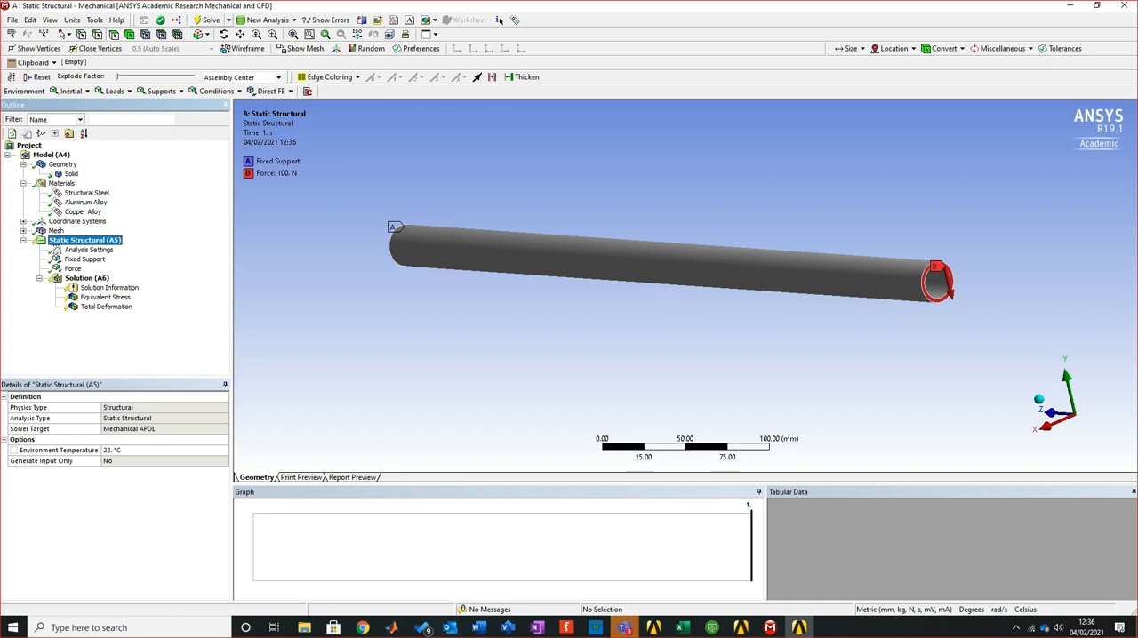
click(208, 19)
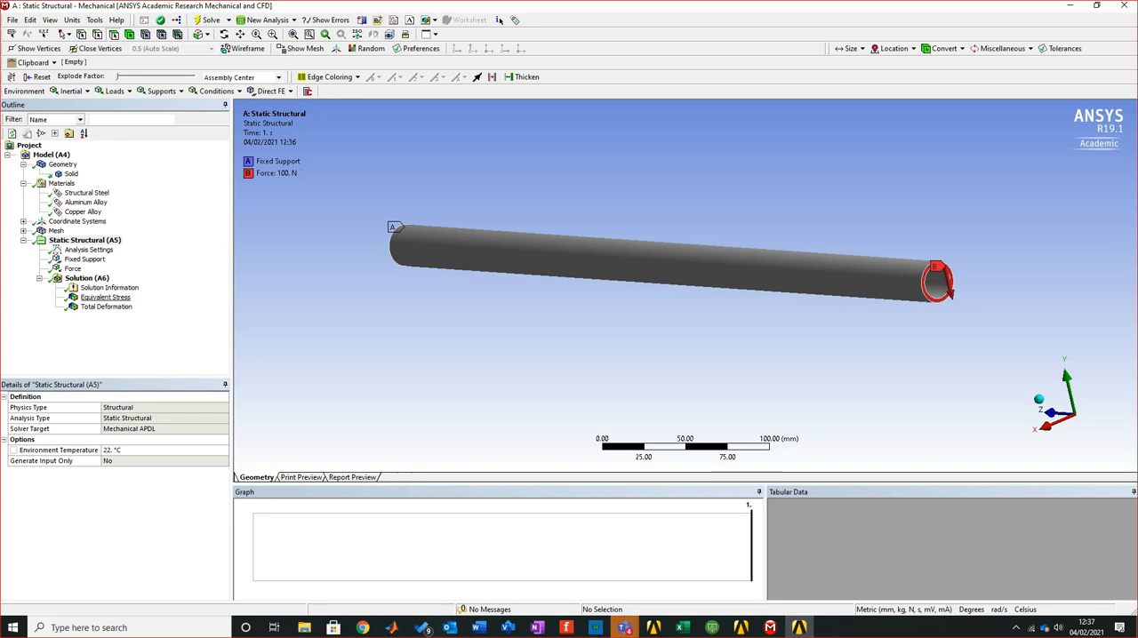
Review the Equivalent Stress and Total Deformation results for the copper pipe
click(105, 296)
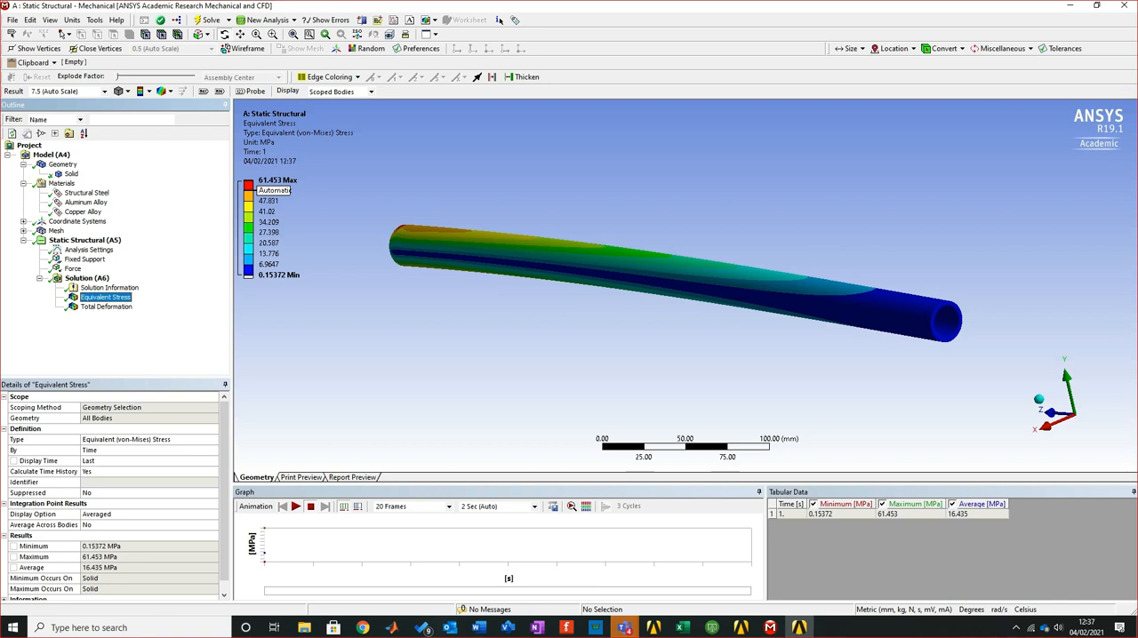
key(Down)
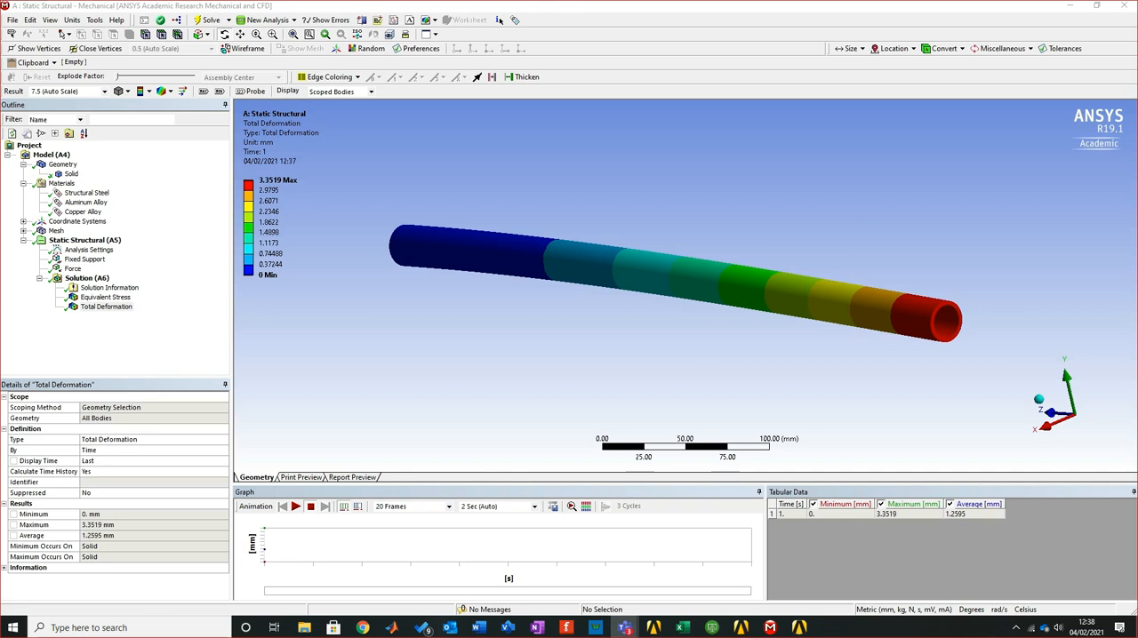
Switch to Chrome and look through Google image results for "bike bar cross section" in a new tab
click(363, 628)
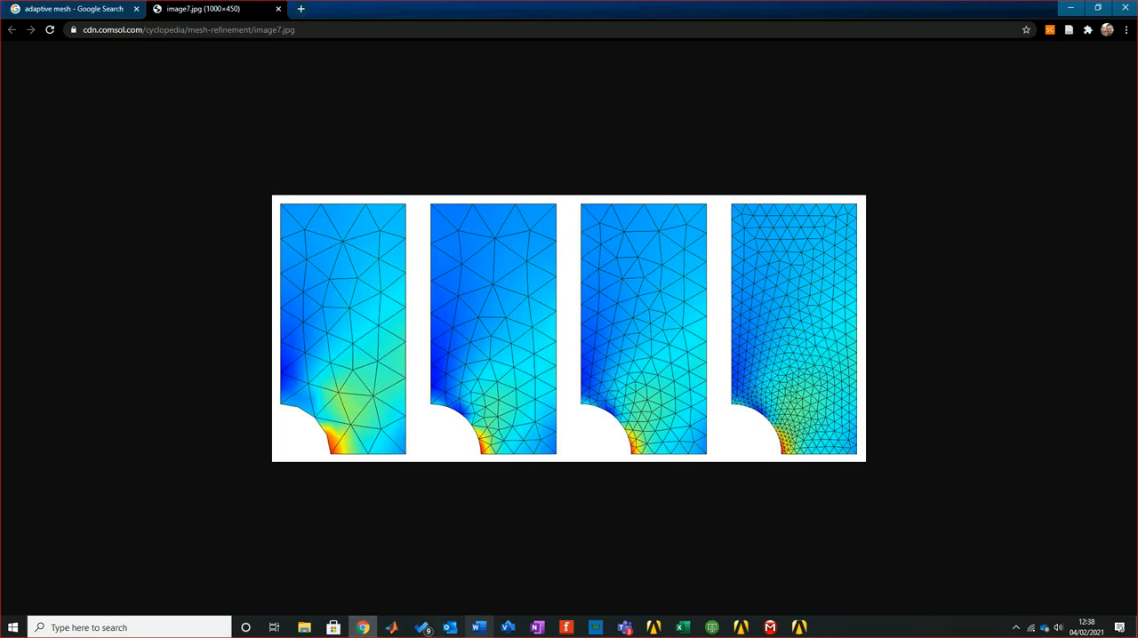
click(300, 8)
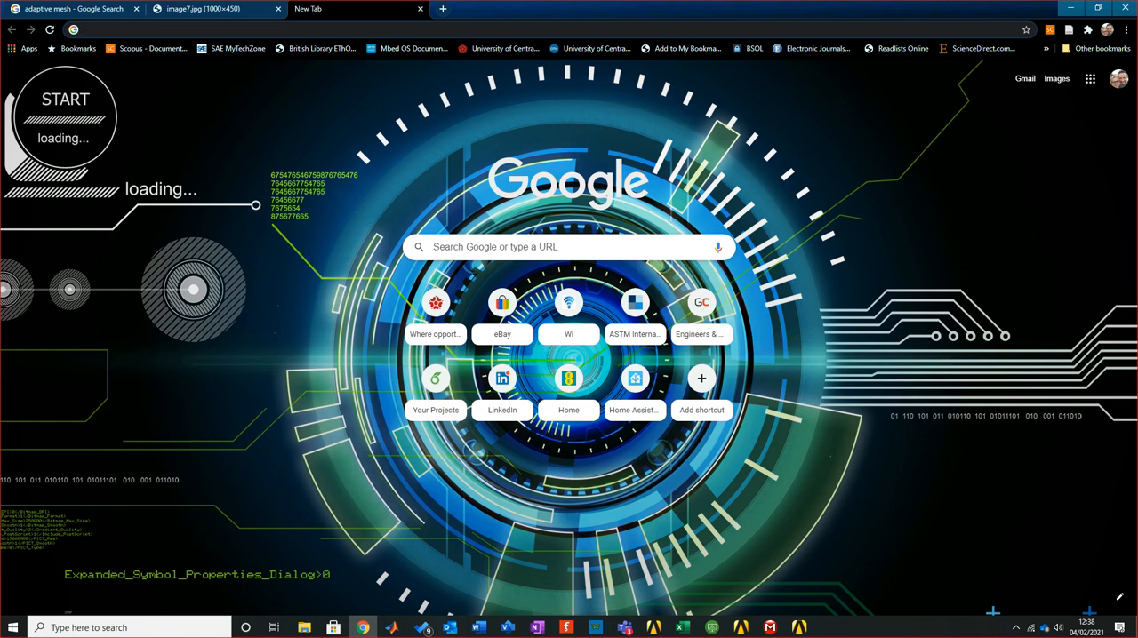
key(alt+Tab)
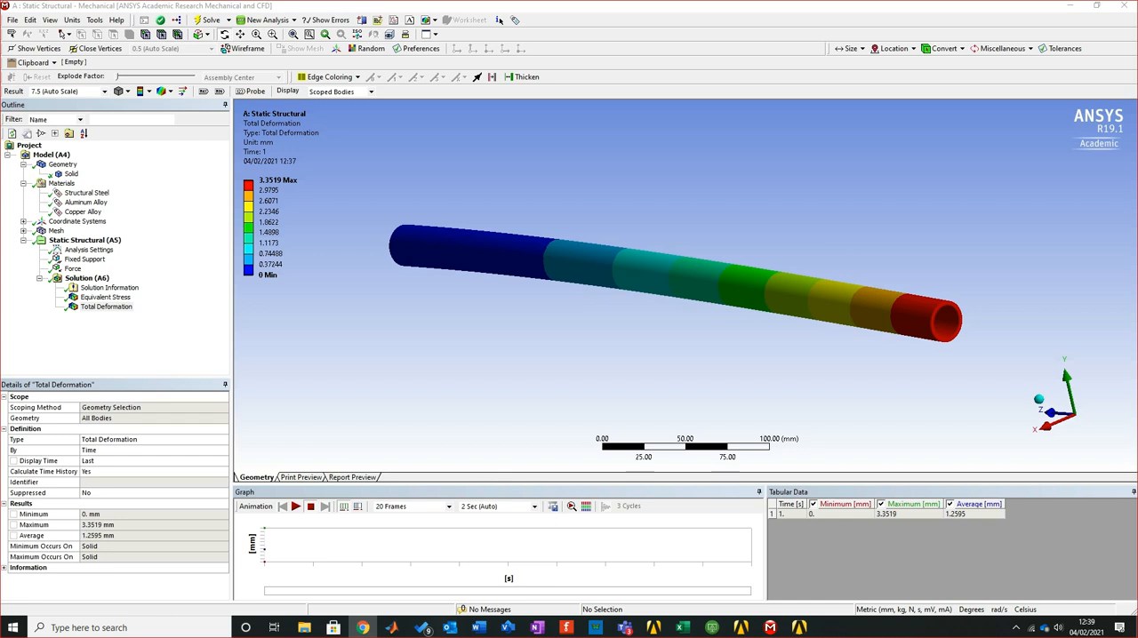
click(363, 628)
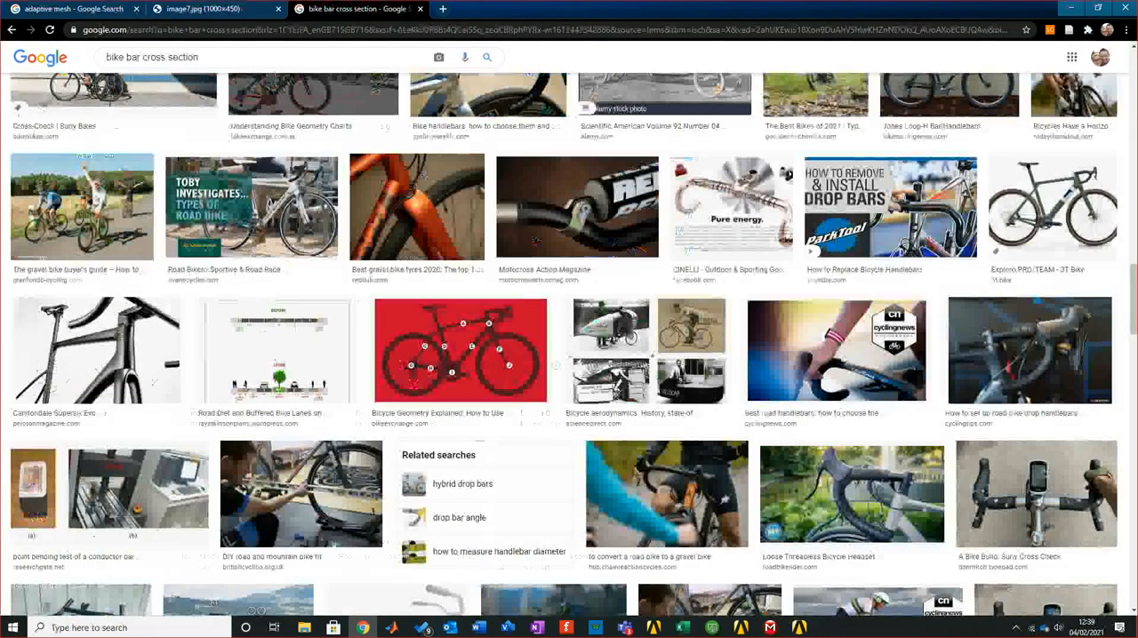
scroll(569, 347, up, 4)
scroll(569, 347, down, 7)
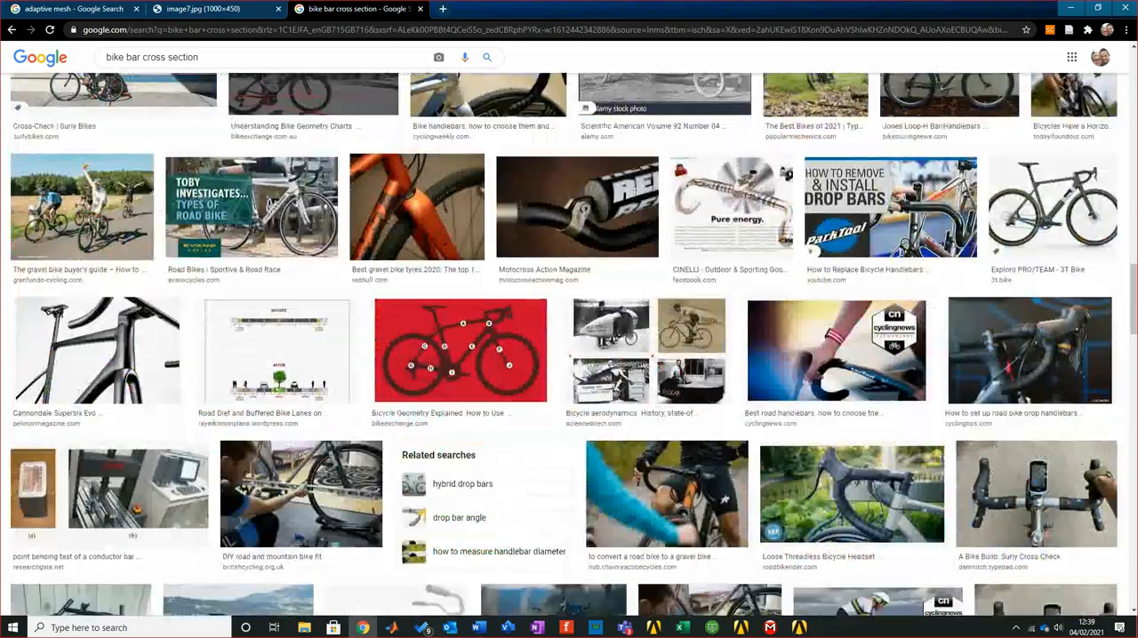
scroll(568, 346, down, 2)
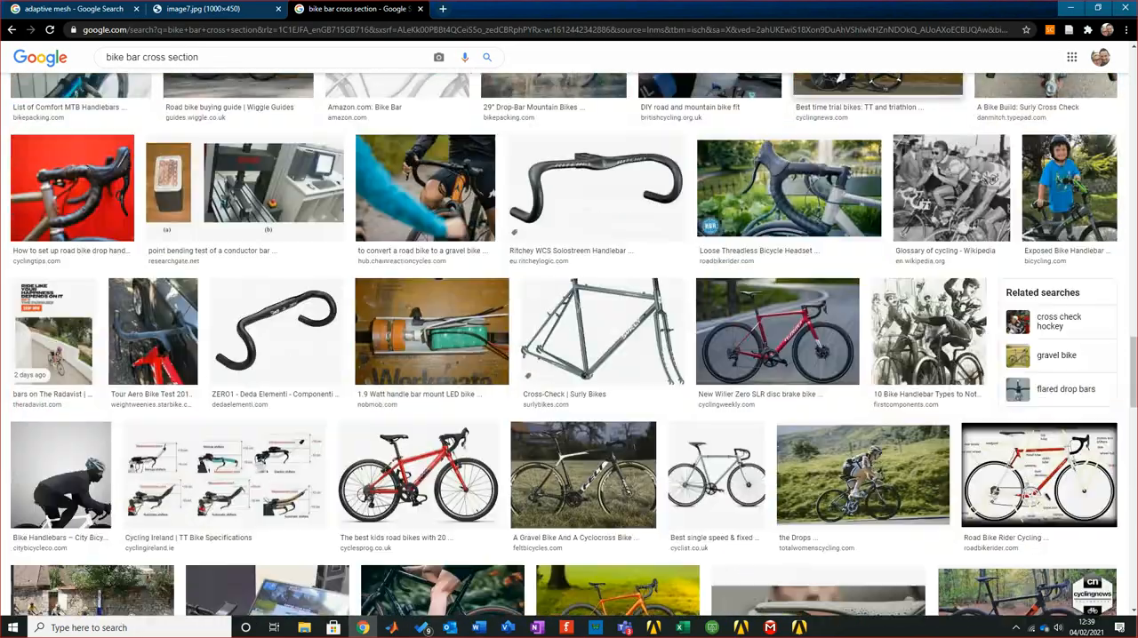
Open the red Wilier Zero SLR bike image in its own tab, examine it enlarged, and close that tab
right_click(796, 321)
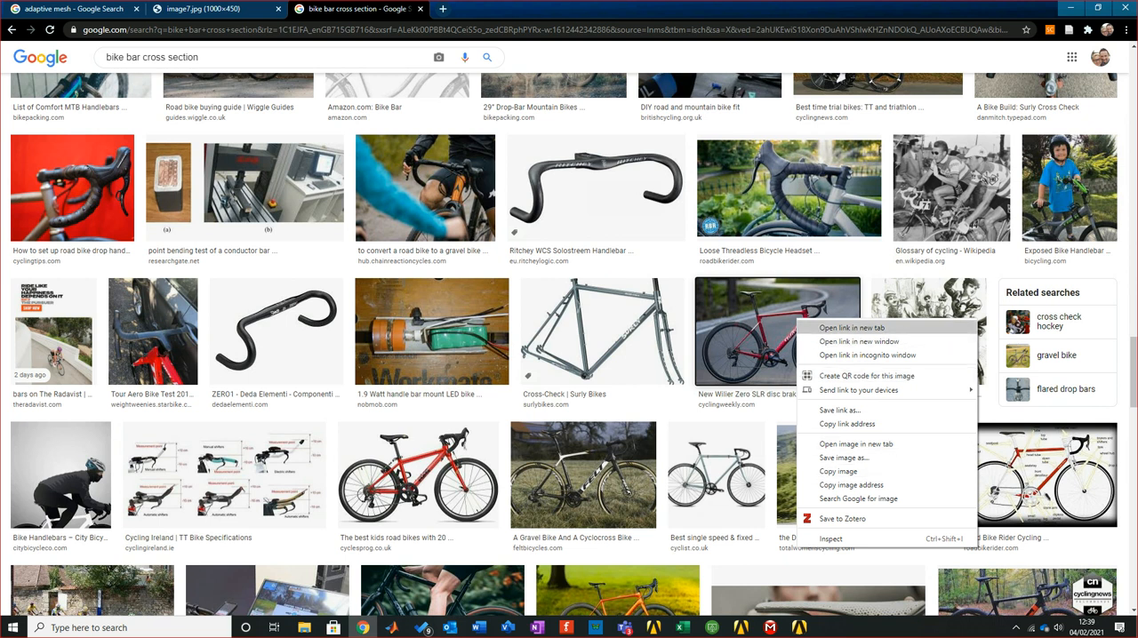
key(Return)
key(ctrl+Tab)
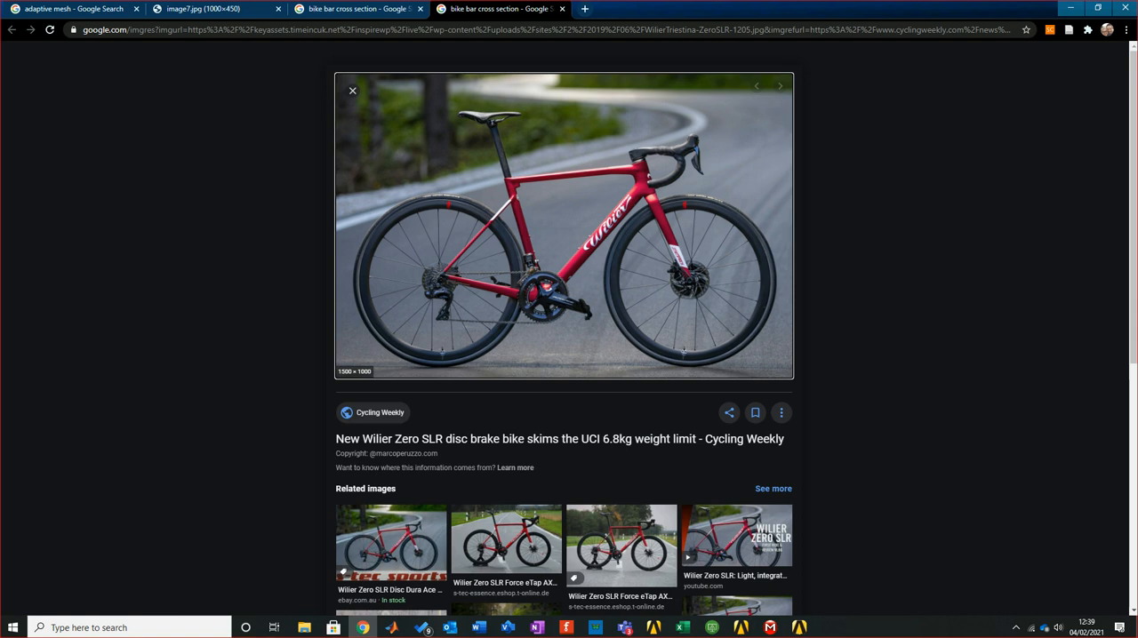
key(ctrl+plus)
key(ctrl+plus)
key(ctrl+plus)
key(ctrl+plus)
key(ctrl+plus)
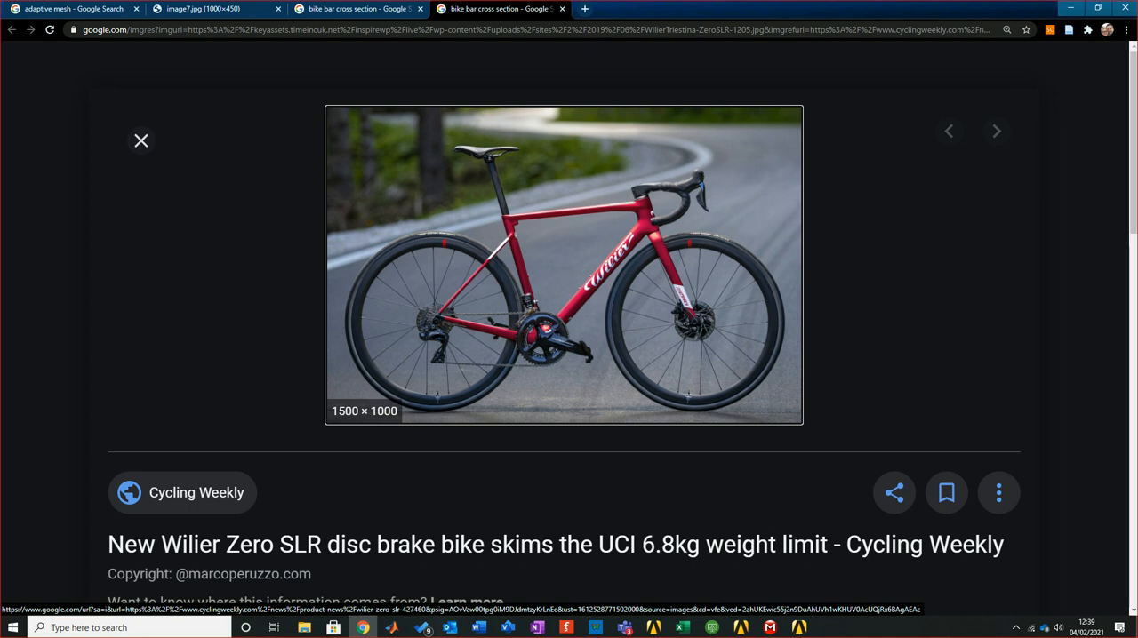
key(ctrl+minus)
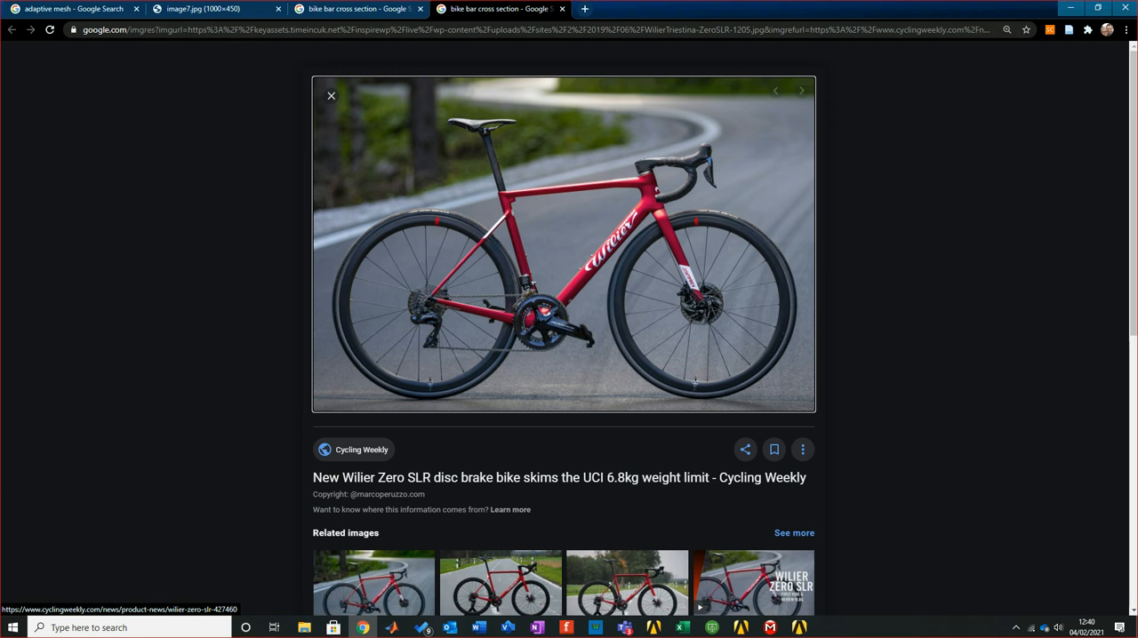
click(562, 9)
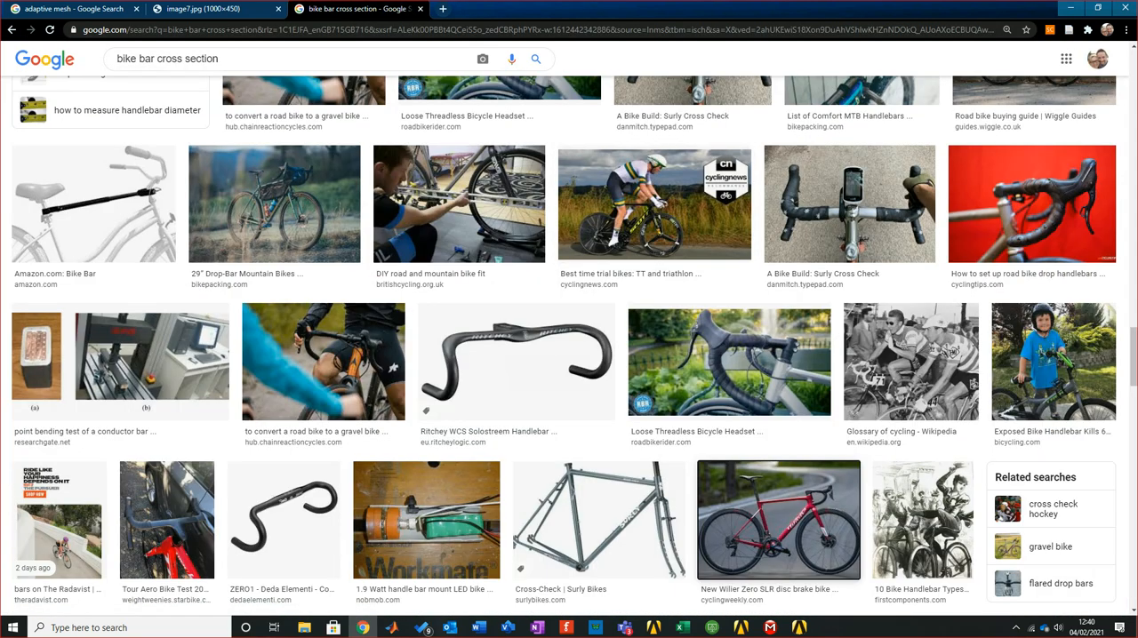
Return to ANSYS Mechanical and inspect the pipe's mesh from an angled view
key(alt+Tab)
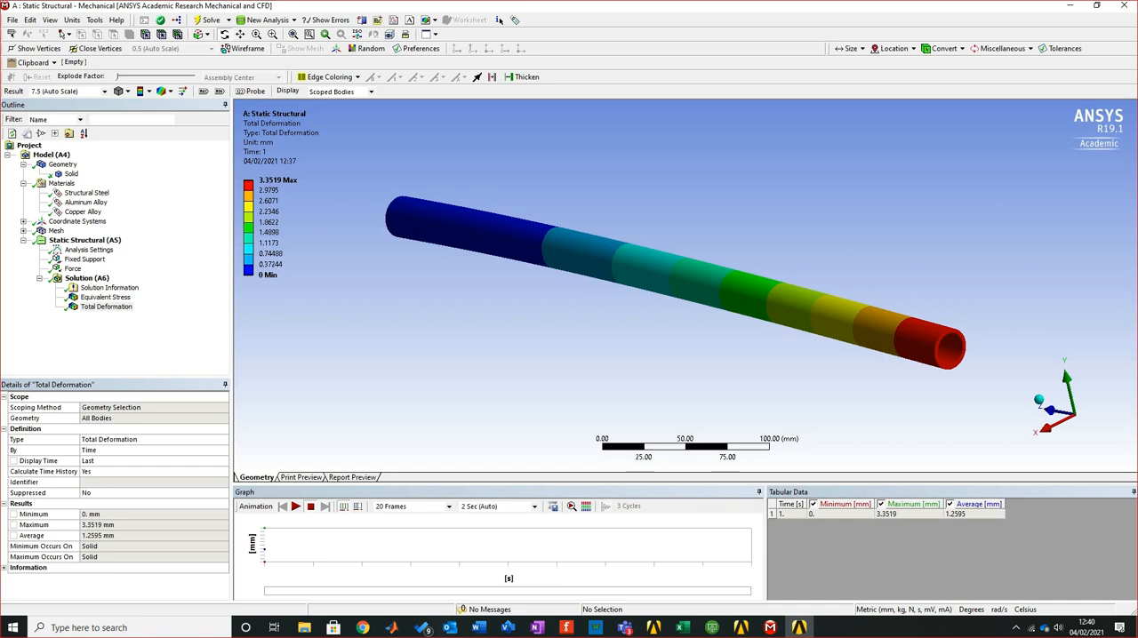
click(55, 231)
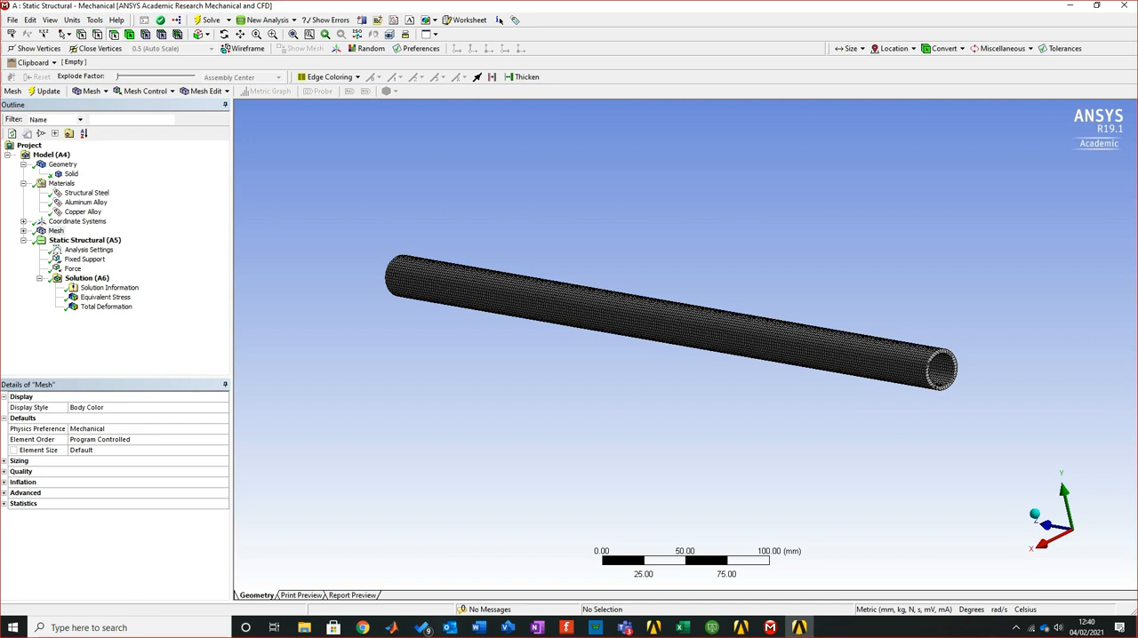
middle_drag(672, 322, 588, 389)
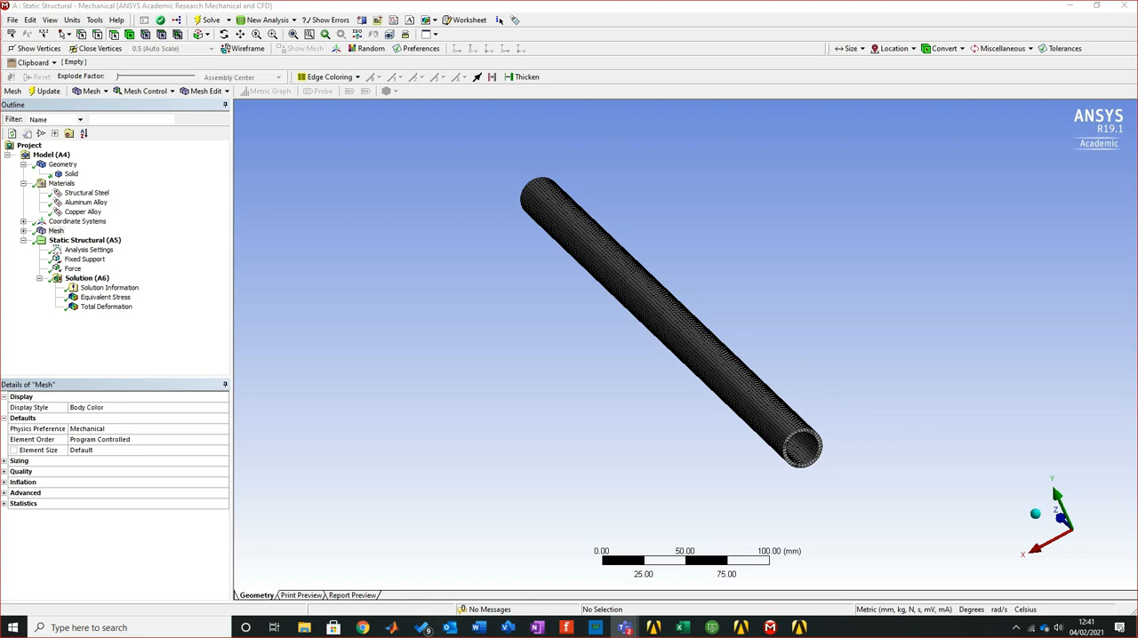
Switch to Teams, view the seat belt challenge drawing from the General channel enlarged, and close it
drag(0, 195, 578, 0)
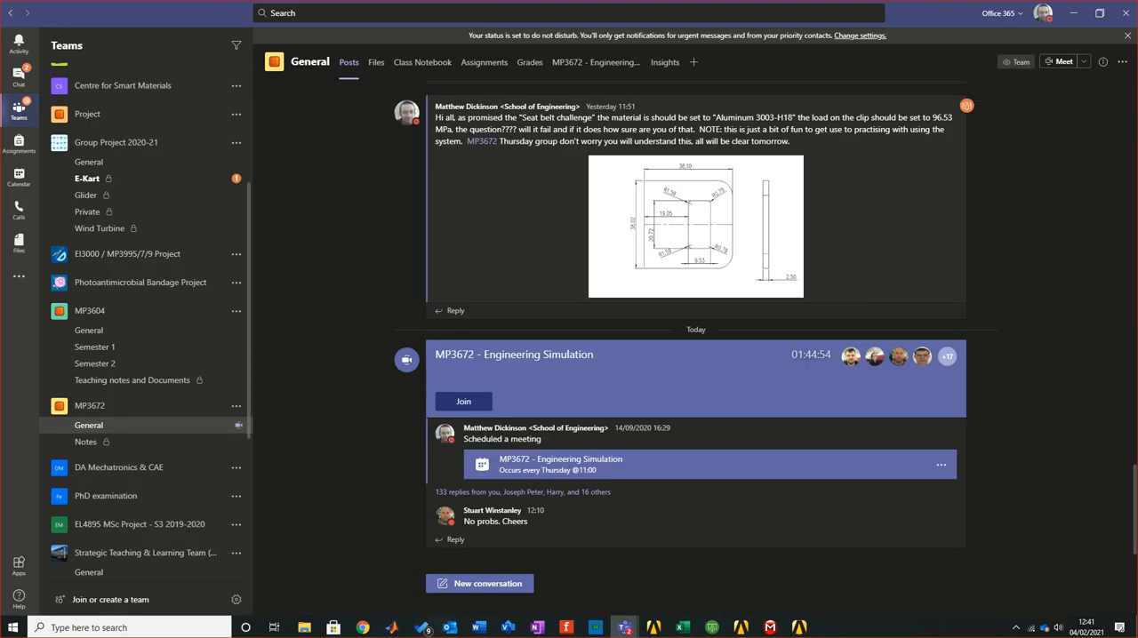
click(695, 227)
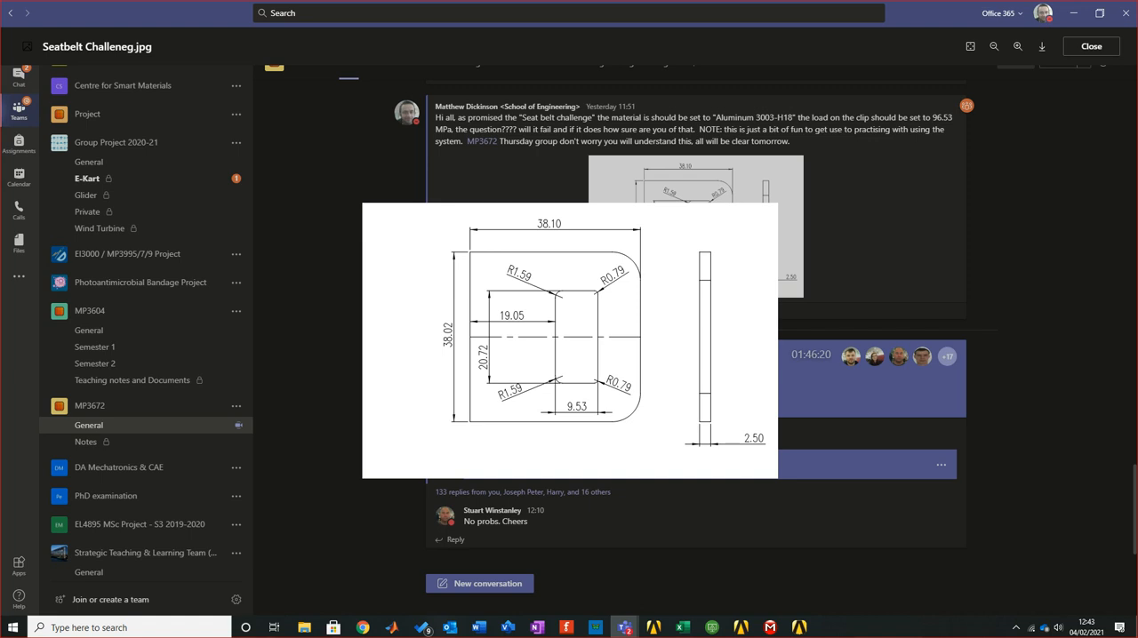
key(Escape)
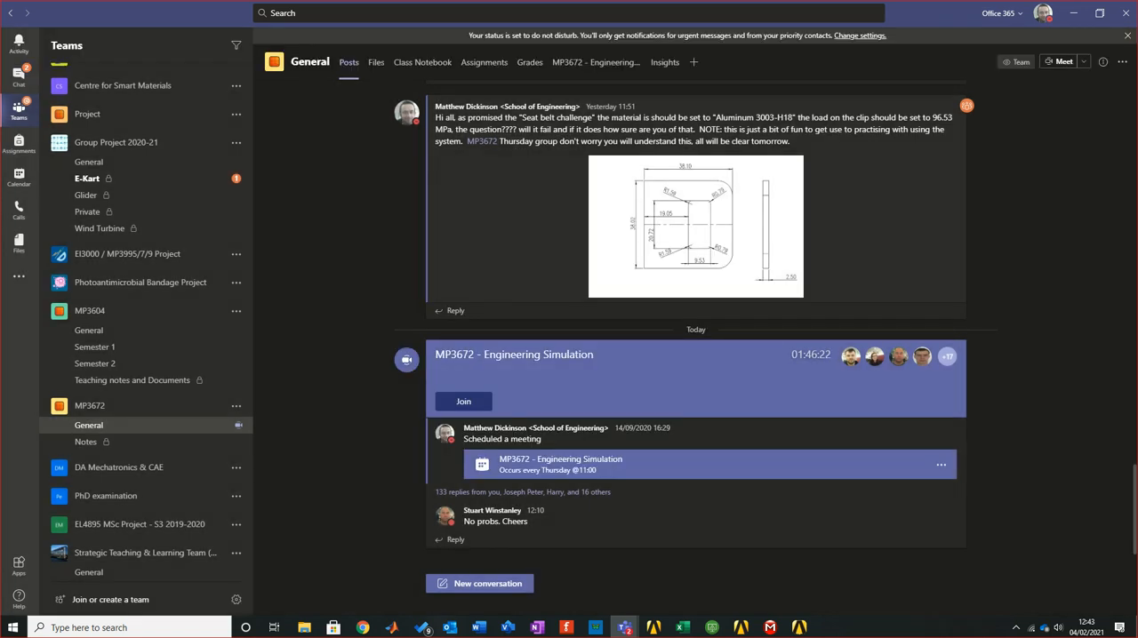
Clear Teams from view, look over the pipe's deflection and stress calculations in the Excel workbook, and return to ANSYS Mechanical
drag(929, 14, 0, 184)
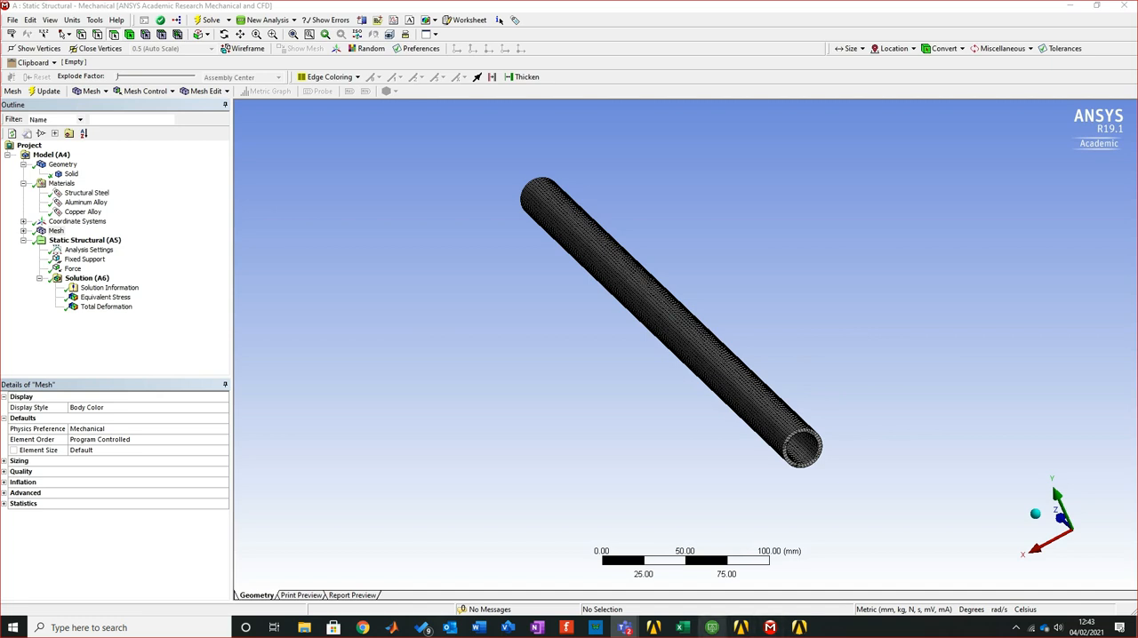
click(681, 628)
click(1020, 305)
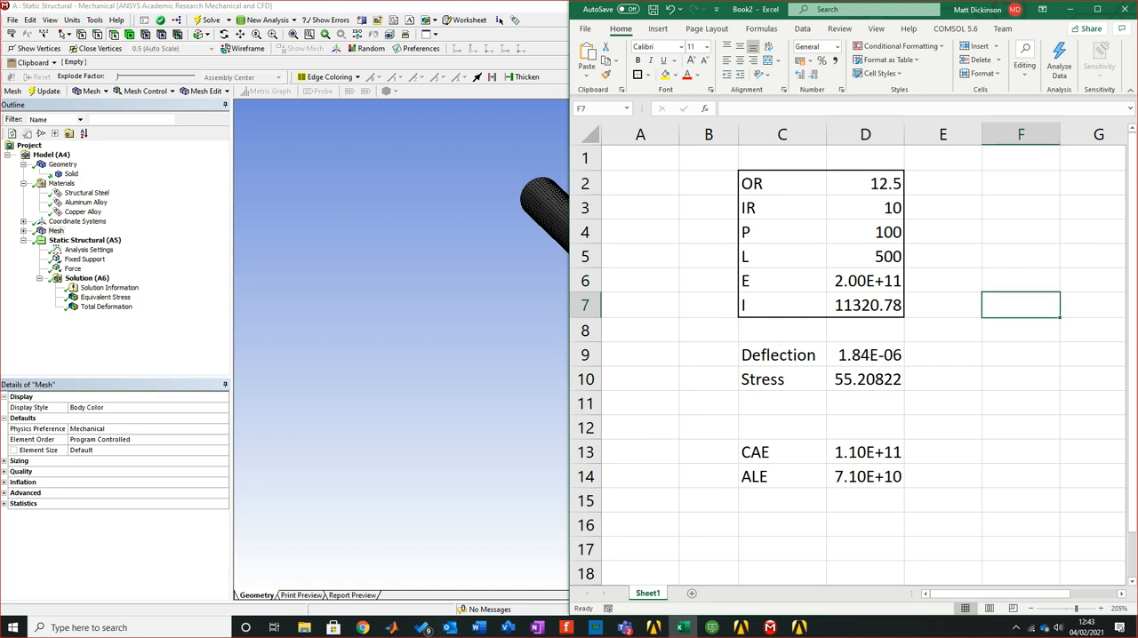
click(1020, 403)
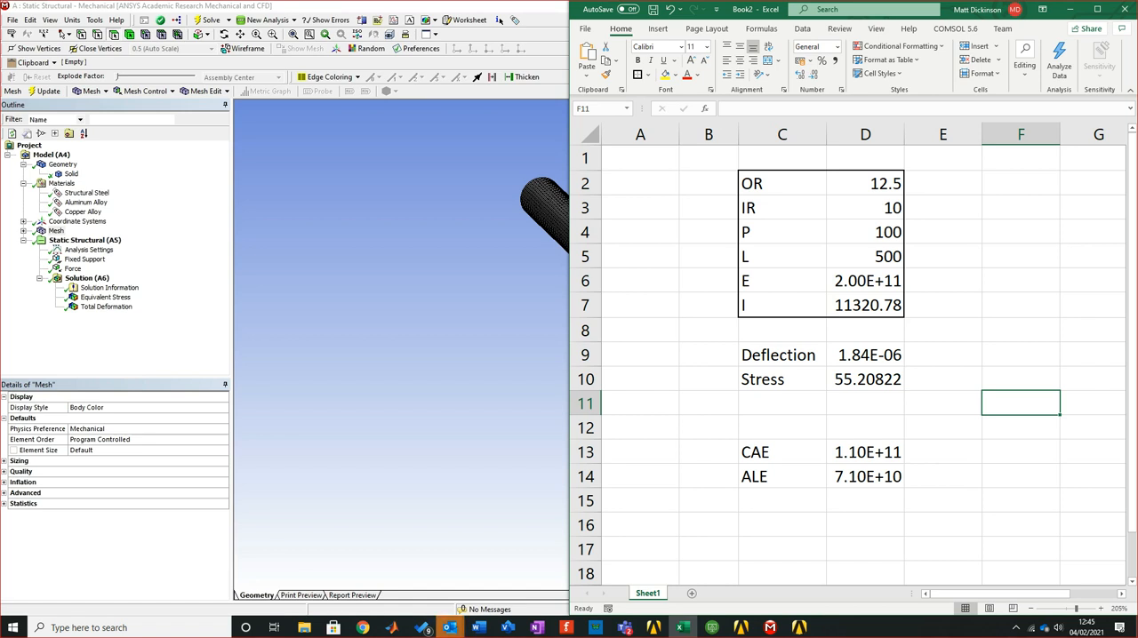
key(alt+Tab)
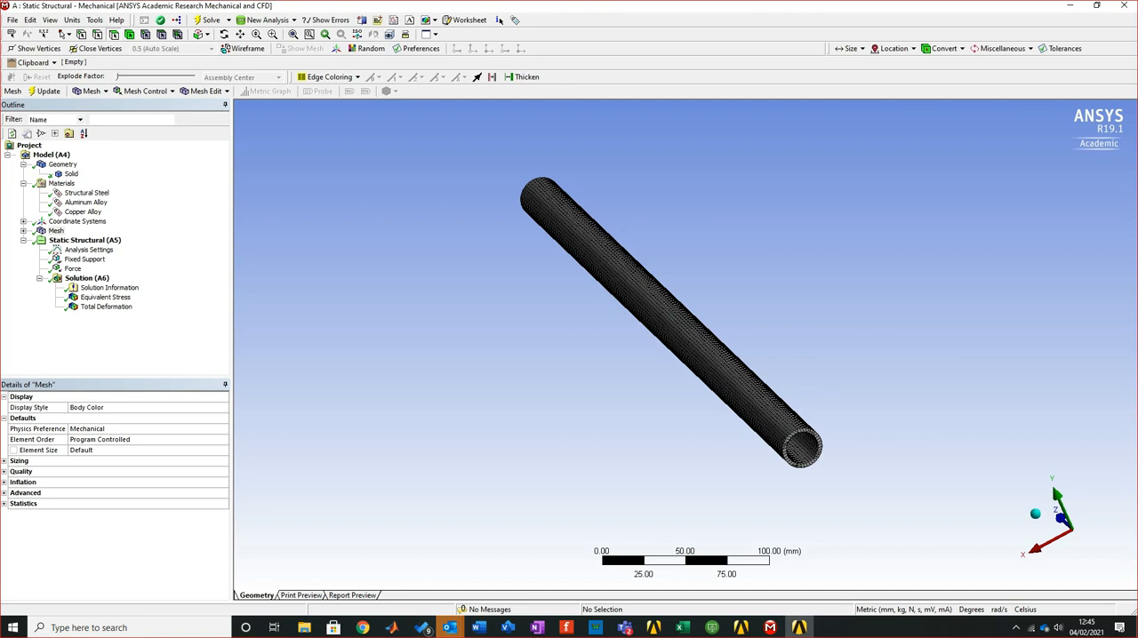
click(1016, 628)
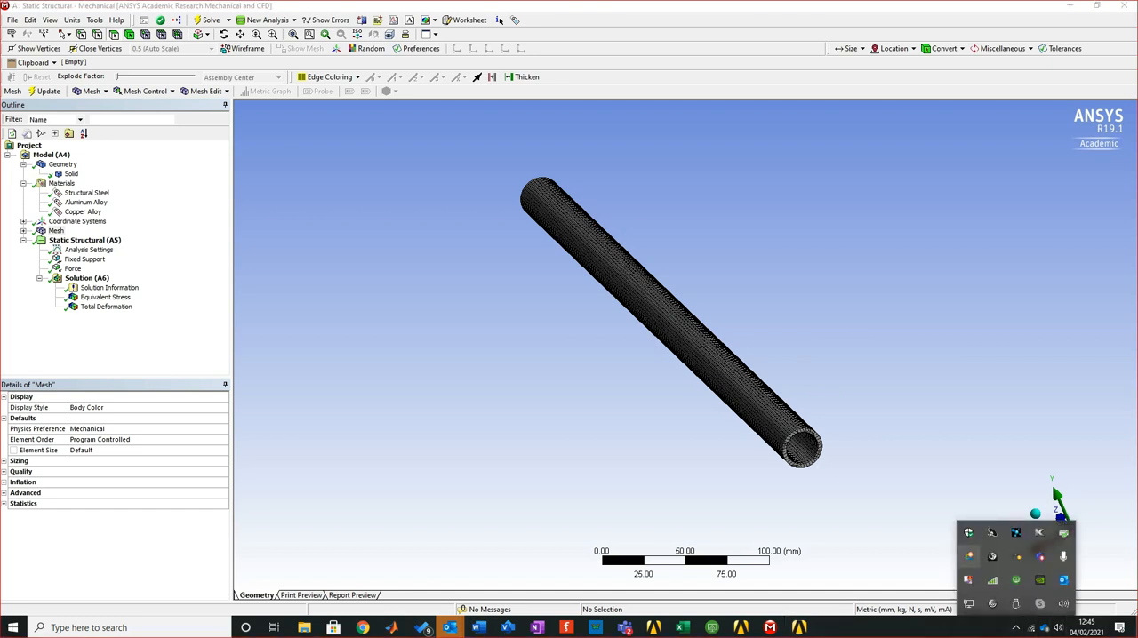
right_click(968, 579)
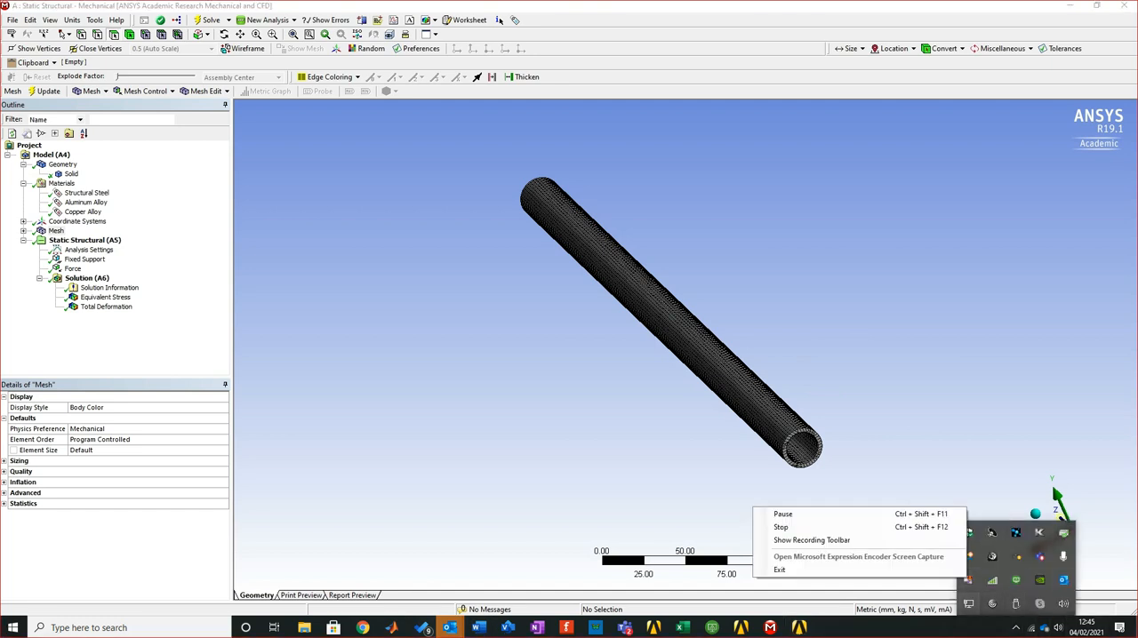